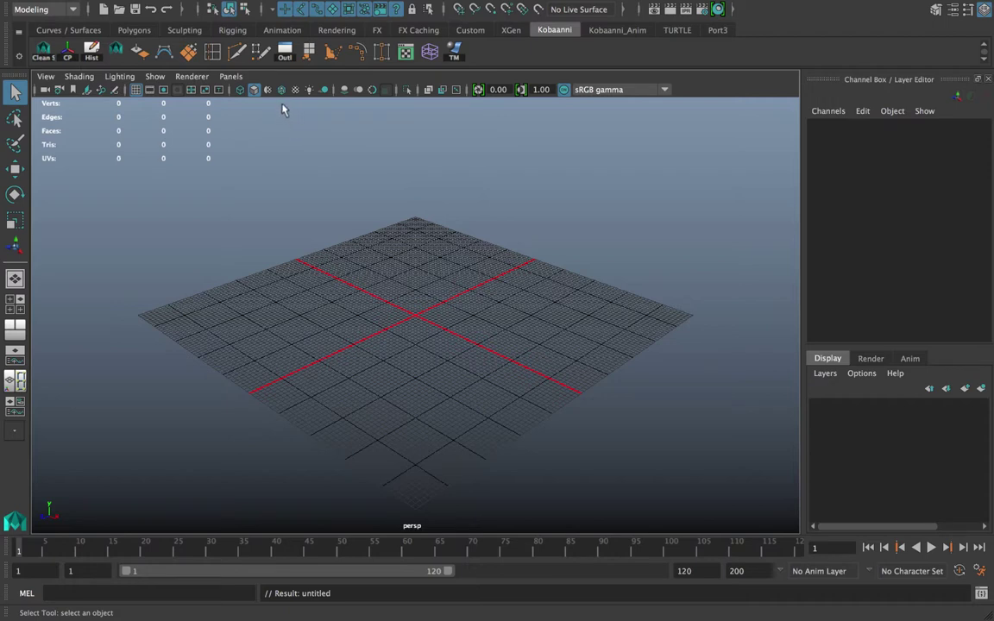
pyautogui.click(82, 7)
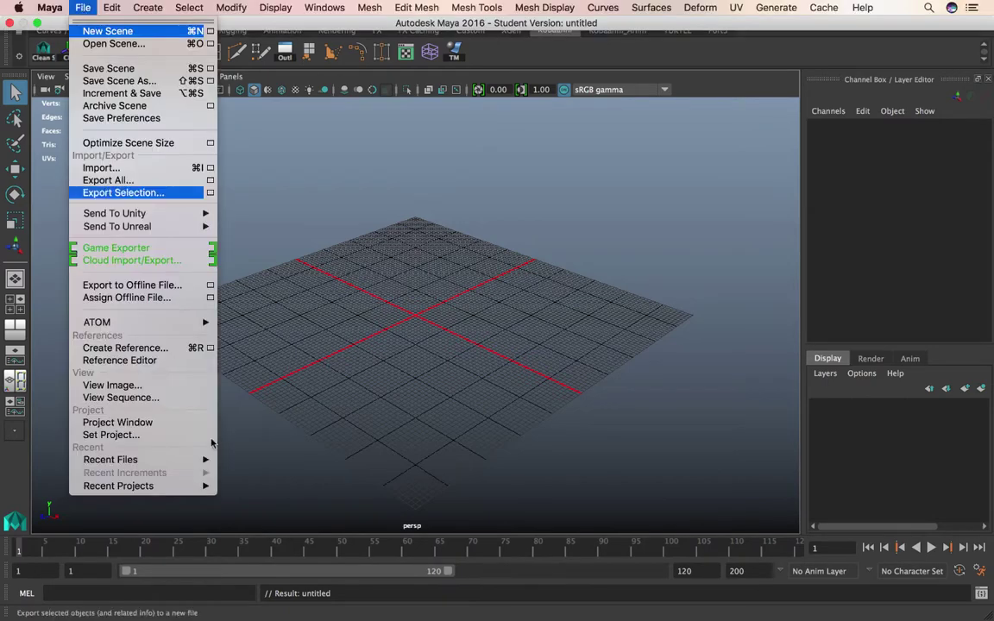
pyautogui.click(516, 355)
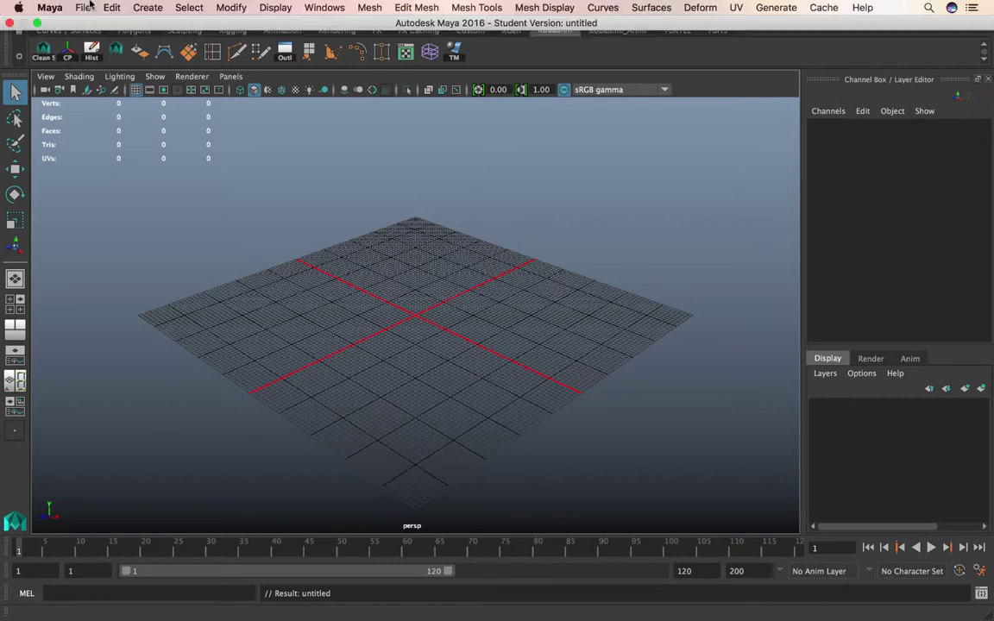
pyautogui.click(85, 8)
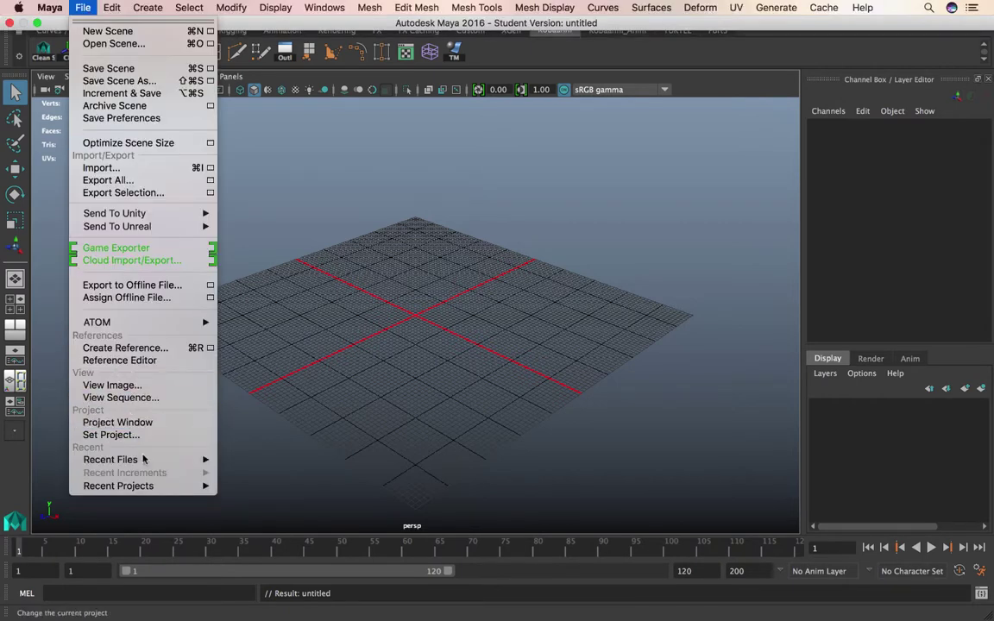
pyautogui.click(367, 354)
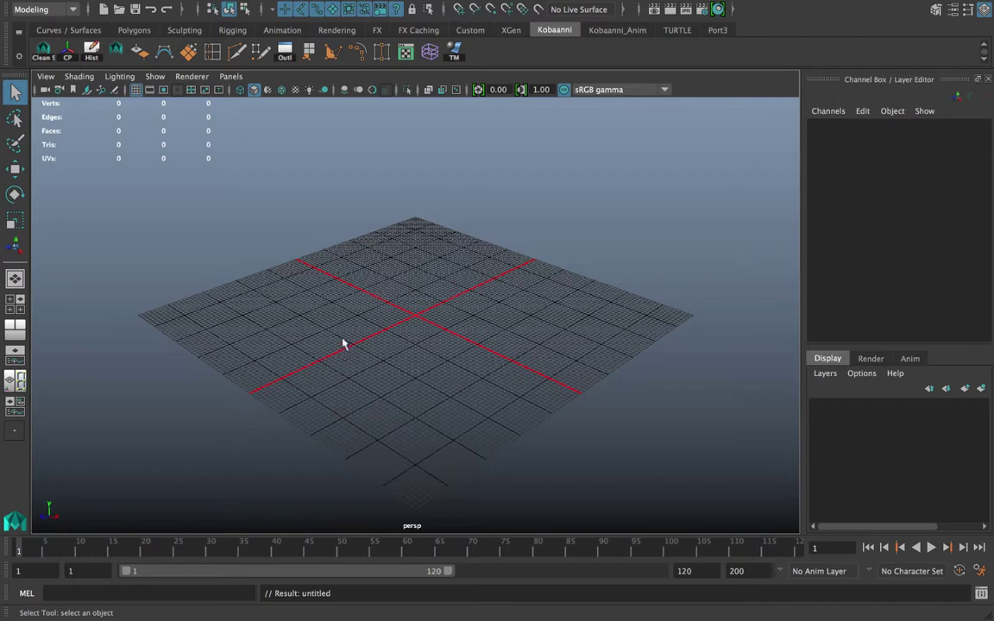
# - Import Hammer .jpg from Google Drive/Reference Images/Basic Modeling in maya as an image plane in the front view
pyautogui.press('space')
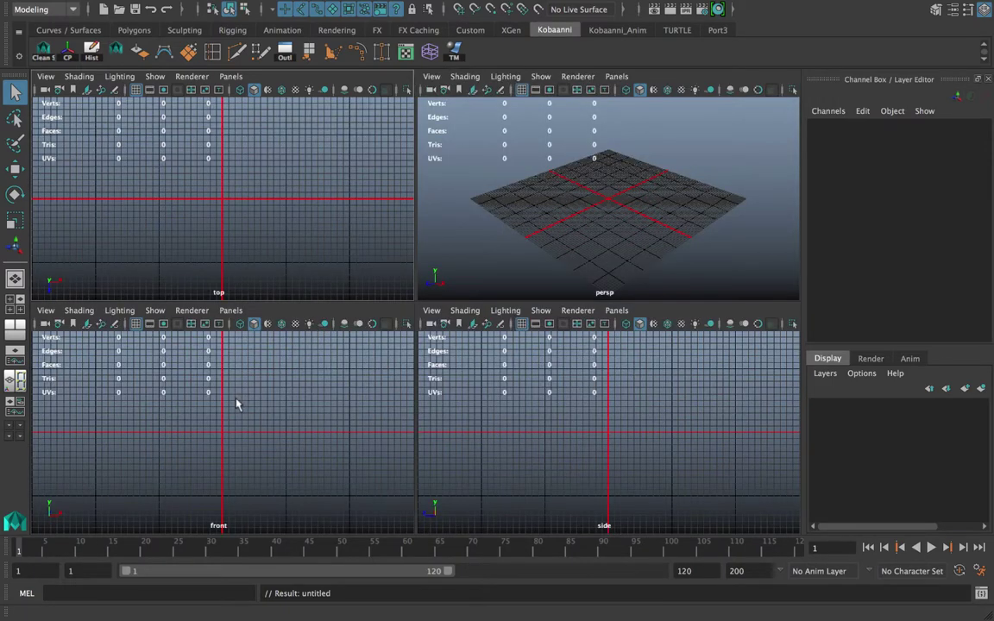
pyautogui.press('space')
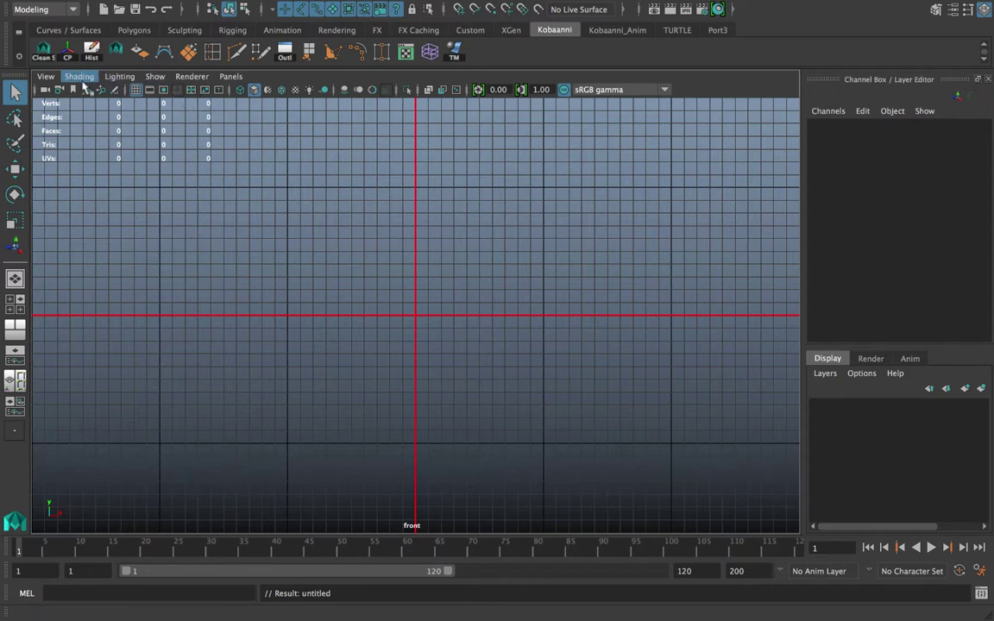
pyautogui.click(44, 76)
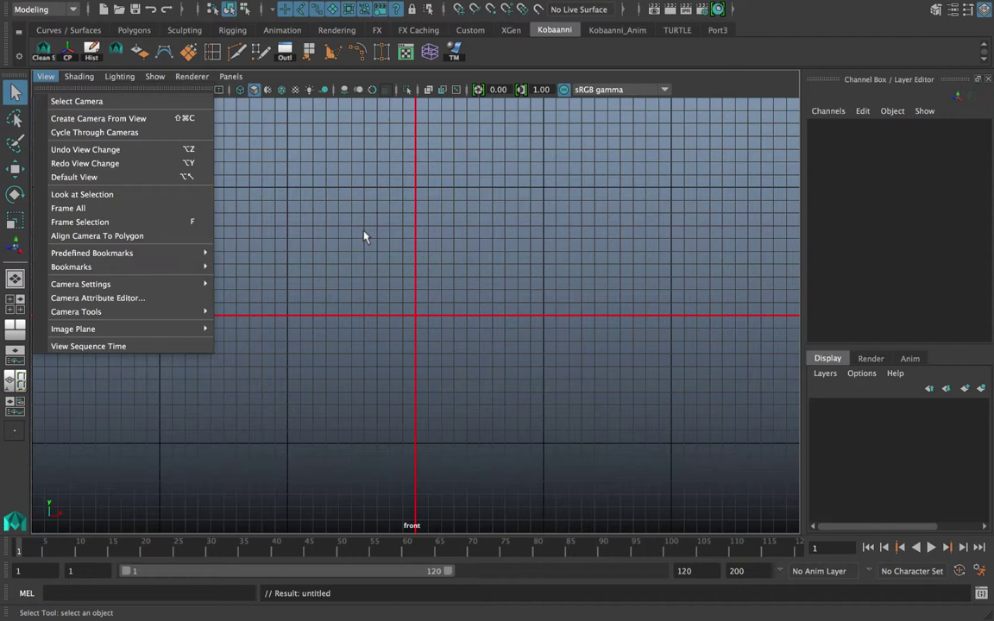
pyautogui.moveTo(142, 335)
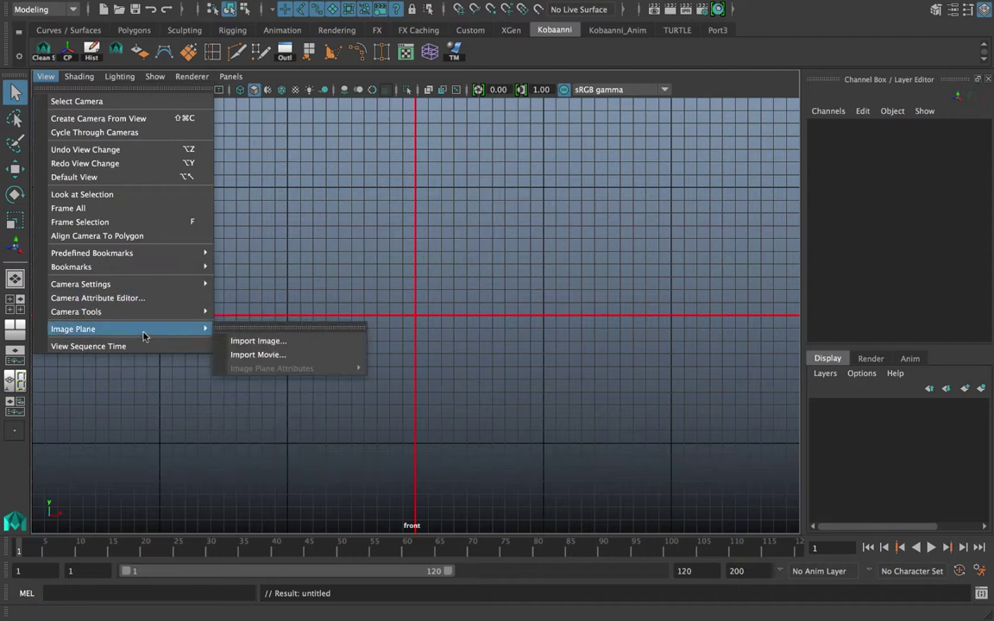
pyautogui.click(250, 341)
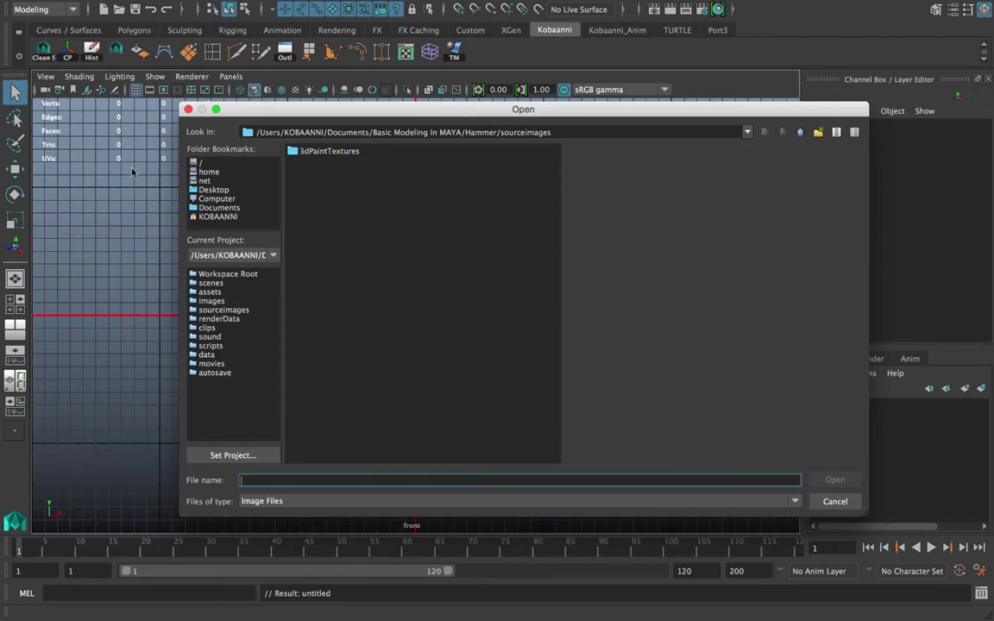
pyautogui.click(219, 209)
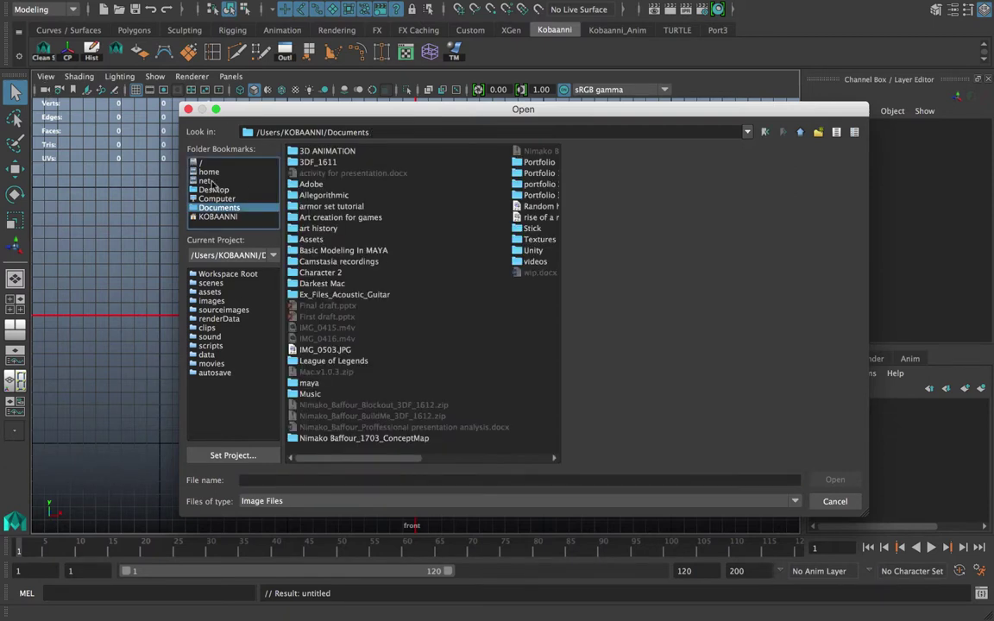
pyautogui.click(218, 217)
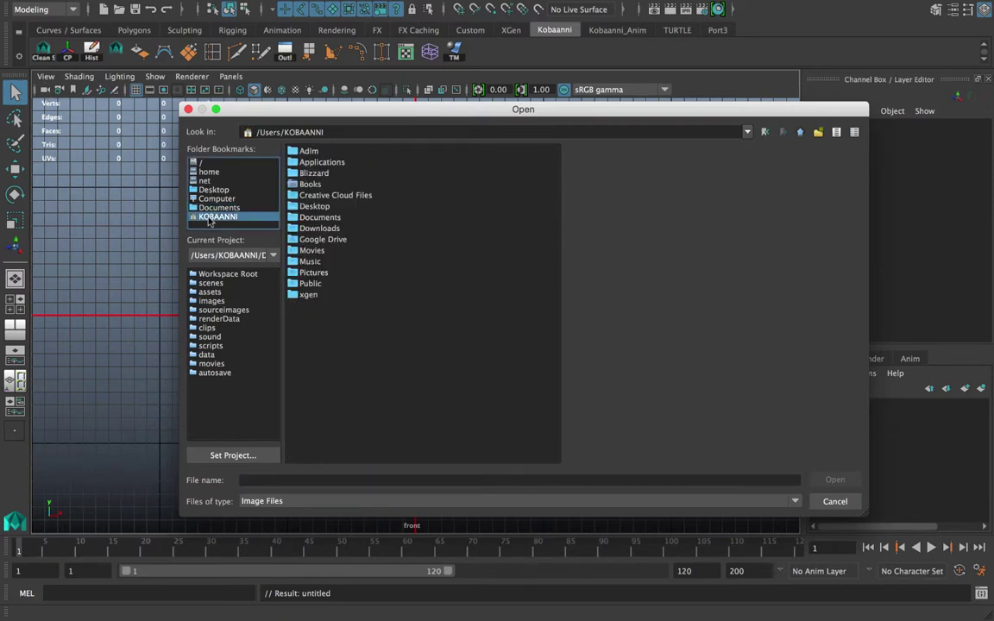
pyautogui.doubleClick(324, 240)
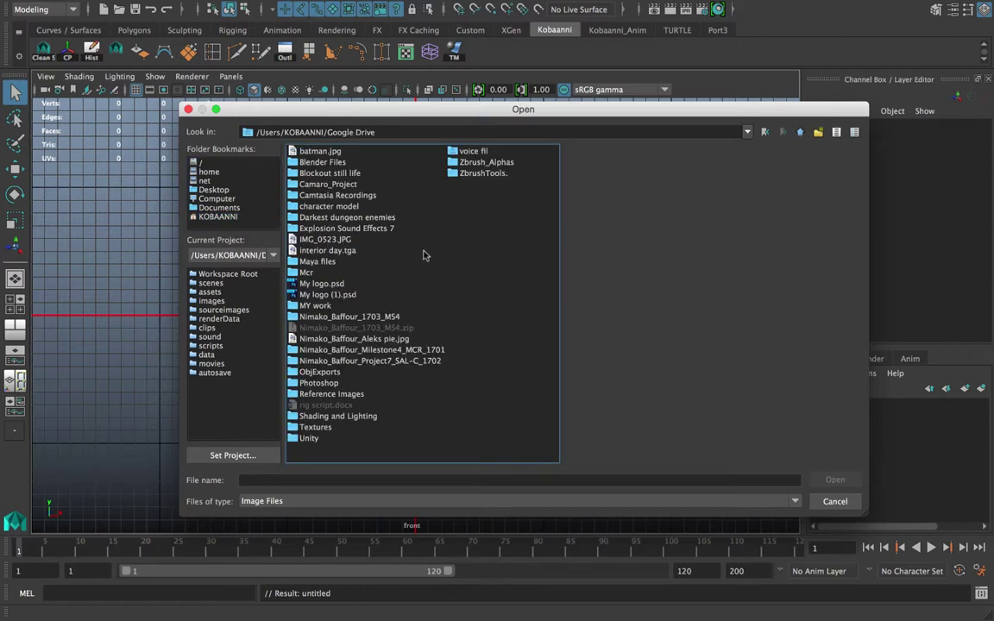
pyautogui.doubleClick(331, 393)
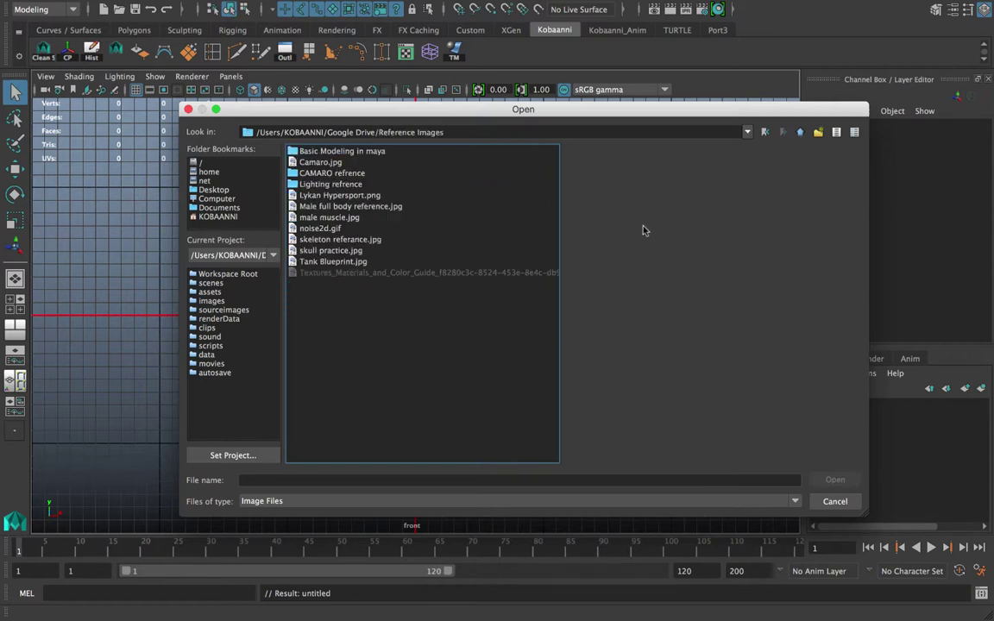
pyautogui.doubleClick(304, 152)
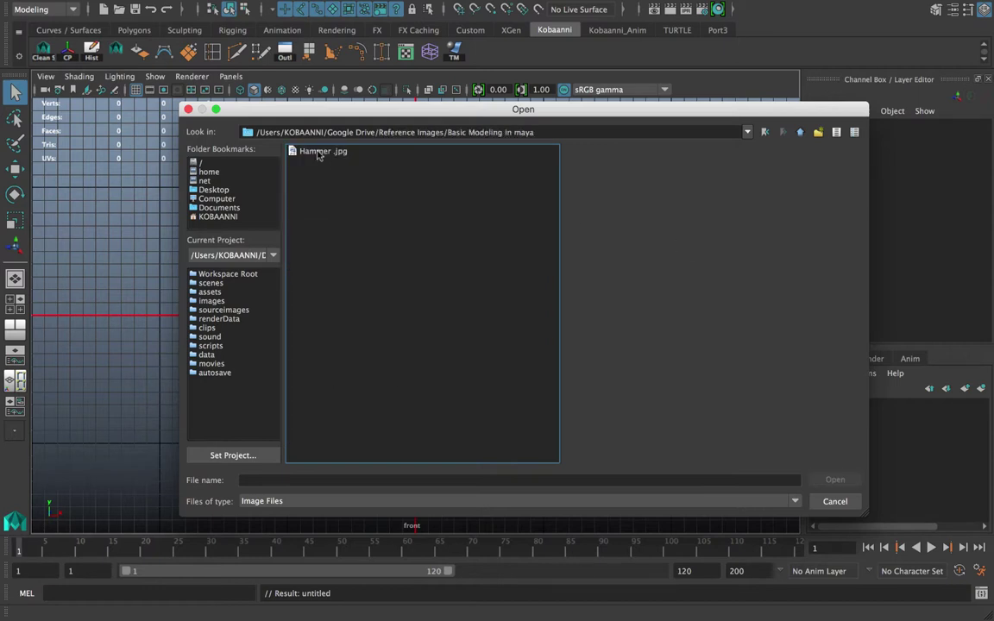
pyautogui.click(320, 151)
pyautogui.click(835, 479)
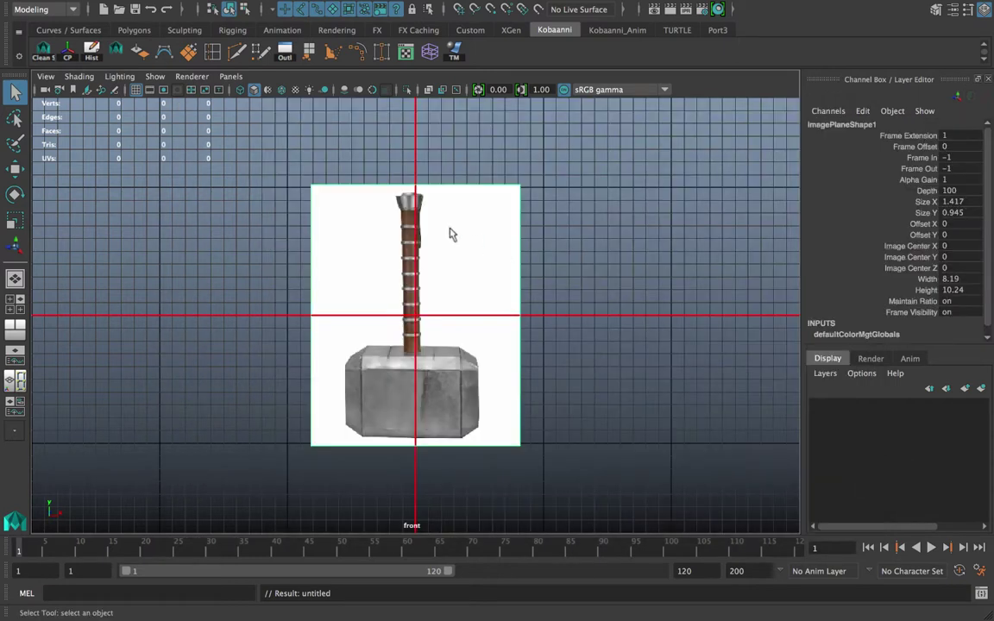
# - Move the hammer image plane back along the Z axis until it sits behind the grid
pyautogui.press('e')
pyautogui.moveTo(445, 260); pyautogui.dragTo(400, 344)
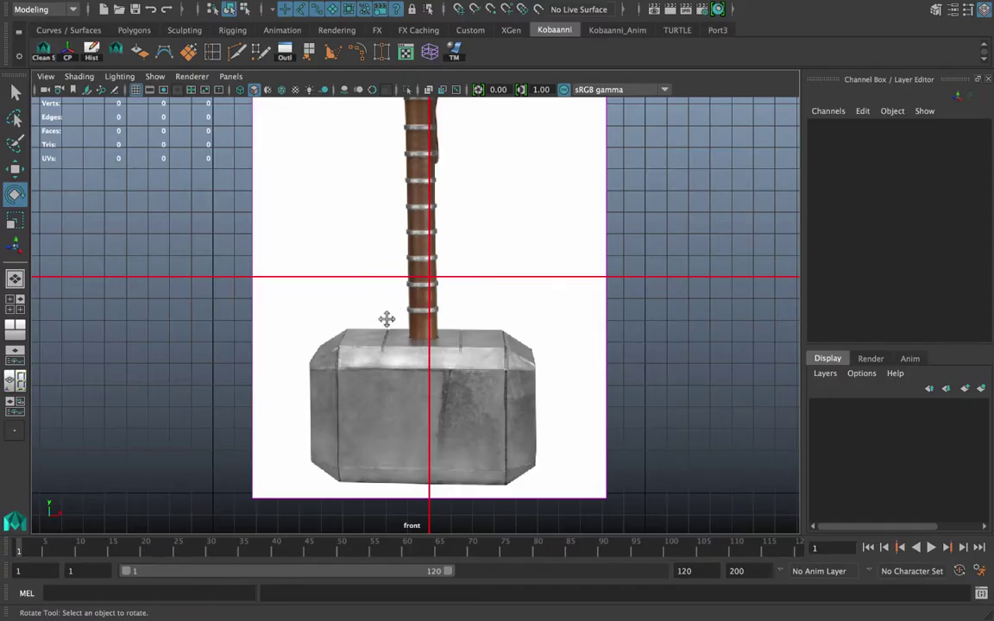
pyautogui.keyDown('alt'); pyautogui.moveTo(386, 319); pyautogui.dragTo(406, 309, button='middle'); pyautogui.keyUp('alt')
pyautogui.scroll(-3, 406, 309)
pyautogui.keyDown('alt'); pyautogui.moveTo(392, 300); pyautogui.dragTo(369, 295); pyautogui.keyUp('alt')
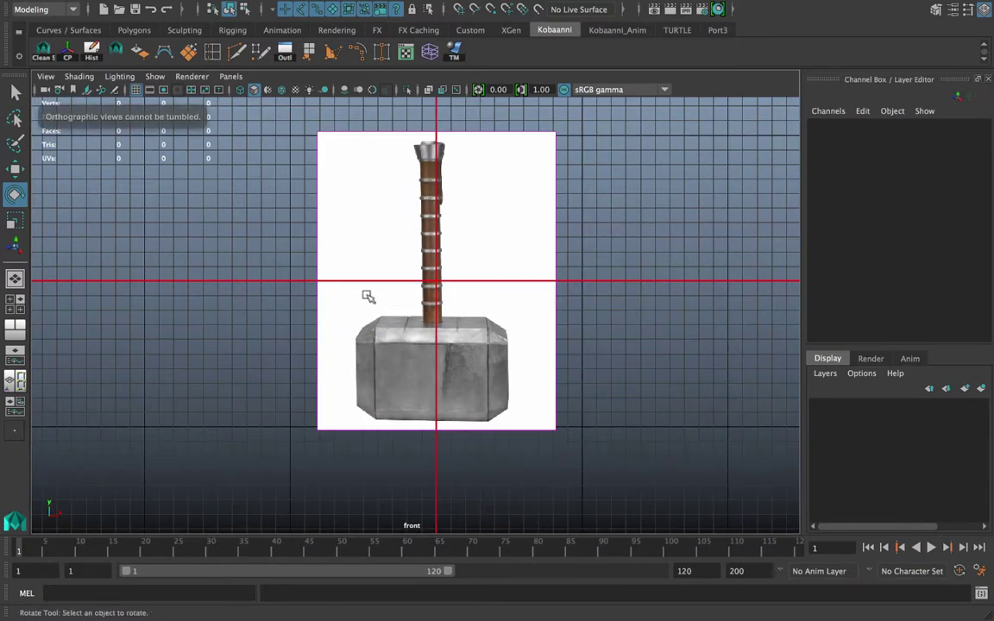
pyautogui.press('space')
pyautogui.scroll(-5, 661, 217)
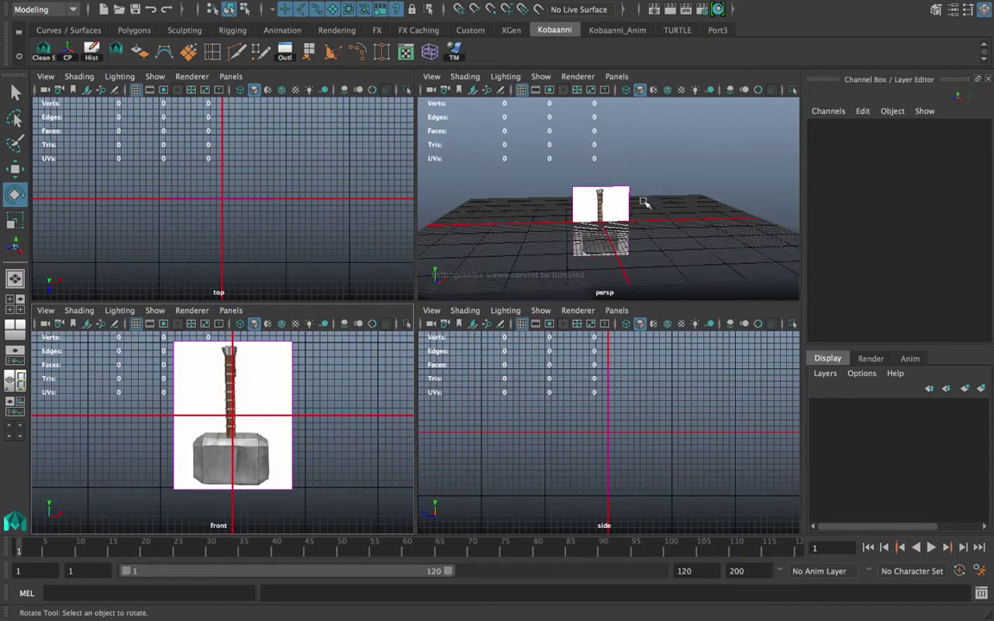
pyautogui.click(629, 197)
pyautogui.keyDown('alt'); pyautogui.moveTo(631, 196); pyautogui.dragTo(594, 217); pyautogui.keyUp('alt')
pyautogui.press('w')
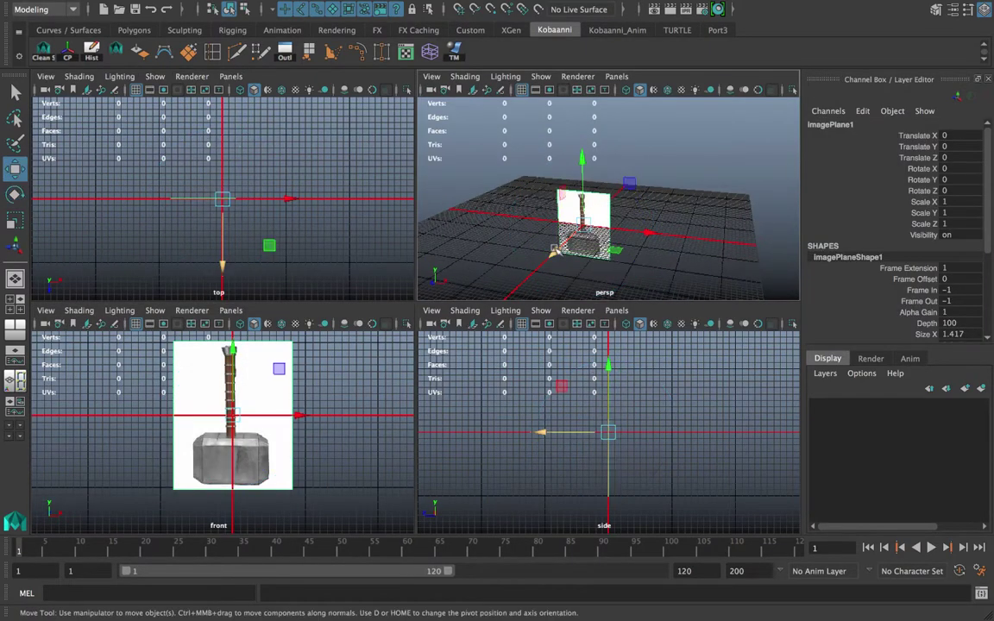
pyautogui.moveTo(558, 251); pyautogui.dragTo(688, 174)
pyautogui.click(650, 210)
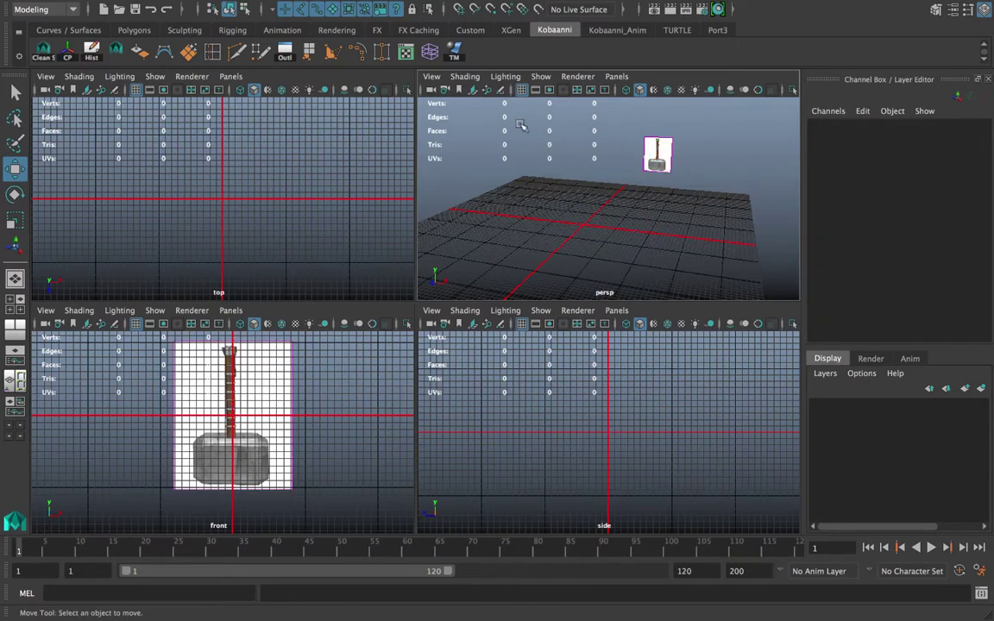
pyautogui.press('space')
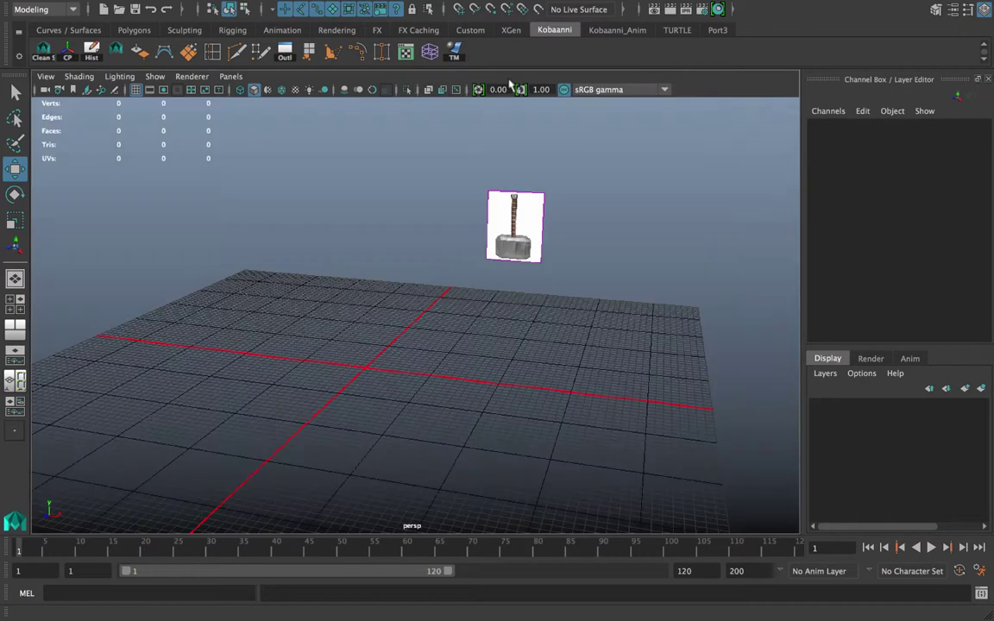
pyautogui.click(154, 76)
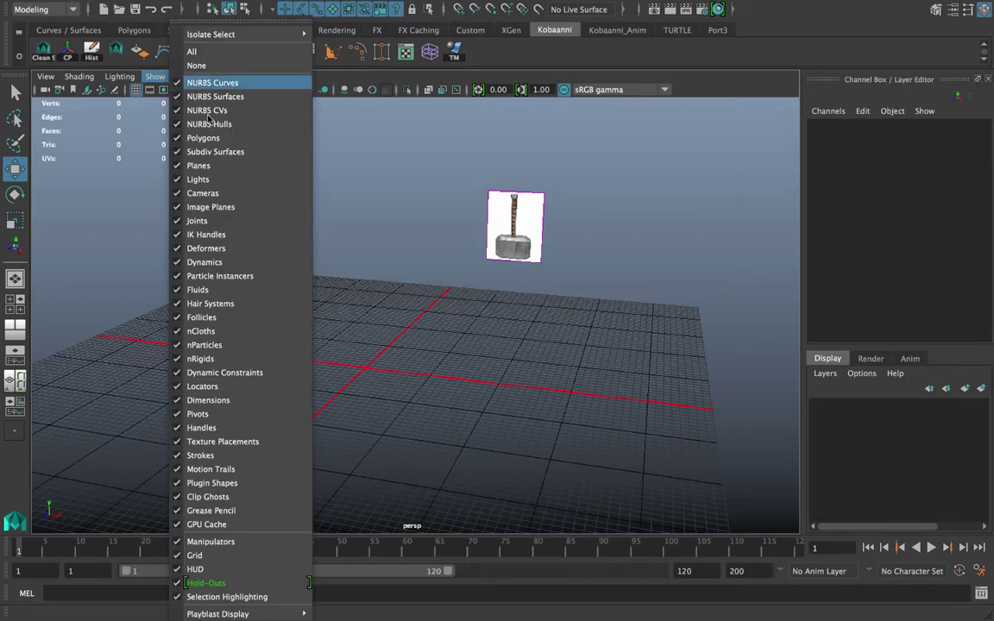
pyautogui.click(444, 189)
pyautogui.press('space')
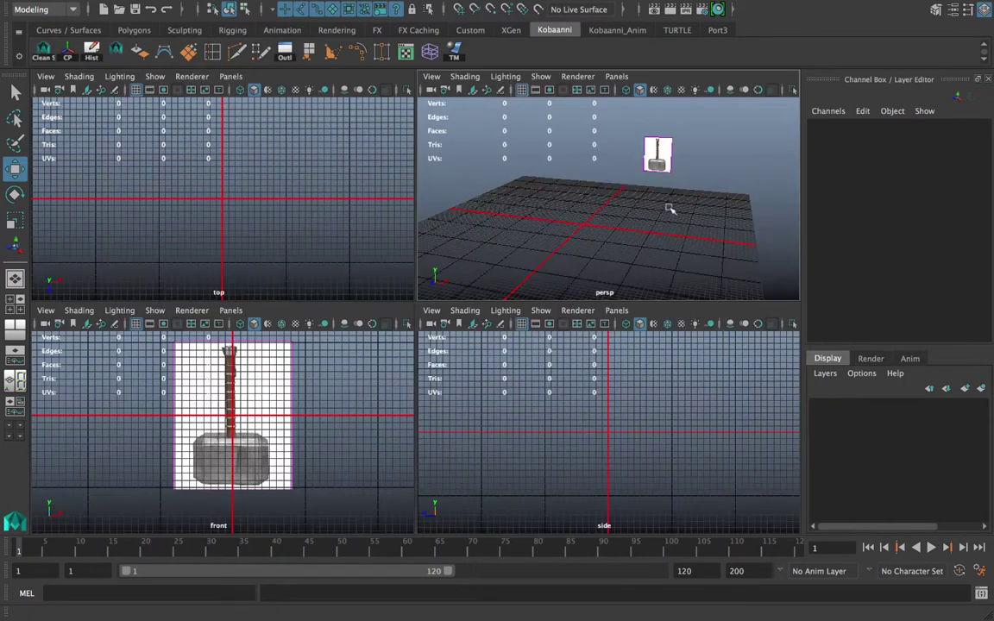
# - Try the hammer image plane in front of the grid along Z, and push it back well behind the grid
pyautogui.scroll(2, 276, 380)
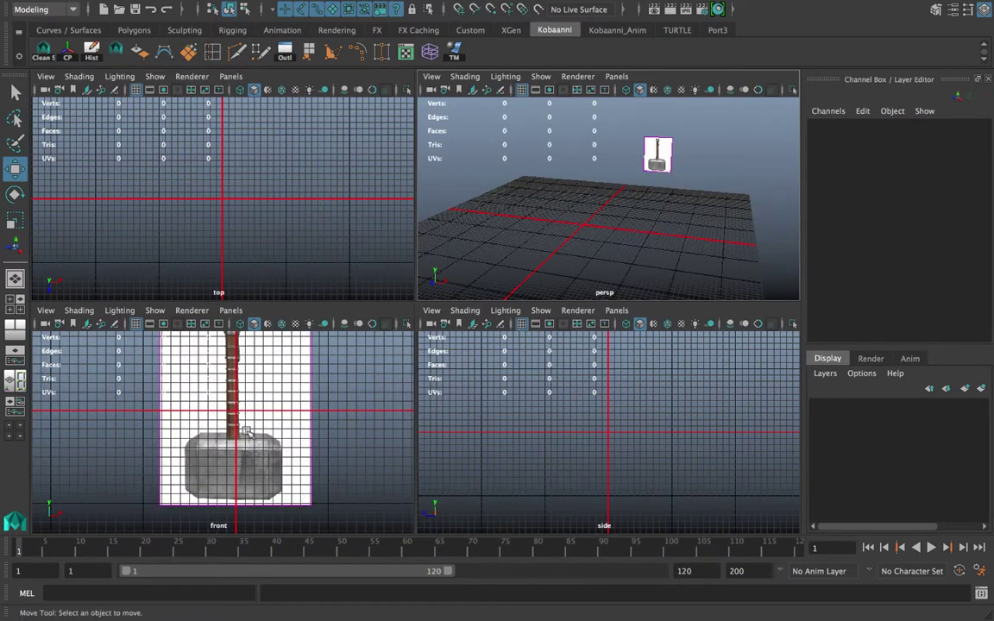
pyautogui.moveTo(691, 148); pyautogui.dragTo(380, 397)
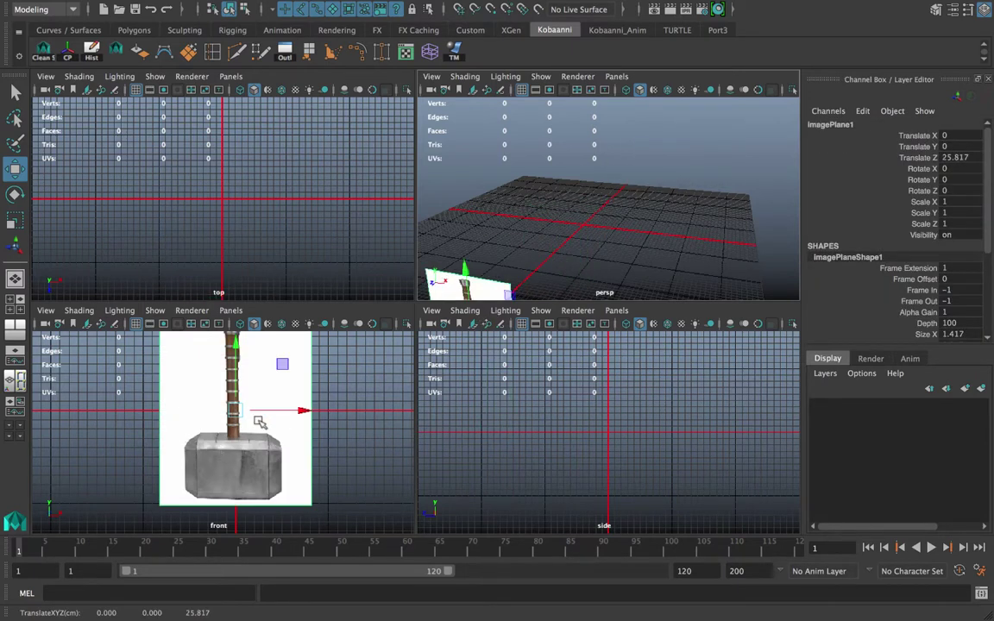
pyautogui.scroll(-3, 489, 228)
pyautogui.scroll(-3, 490, 229)
pyautogui.moveTo(539, 264); pyautogui.dragTo(642, 168)
pyautogui.click(628, 216)
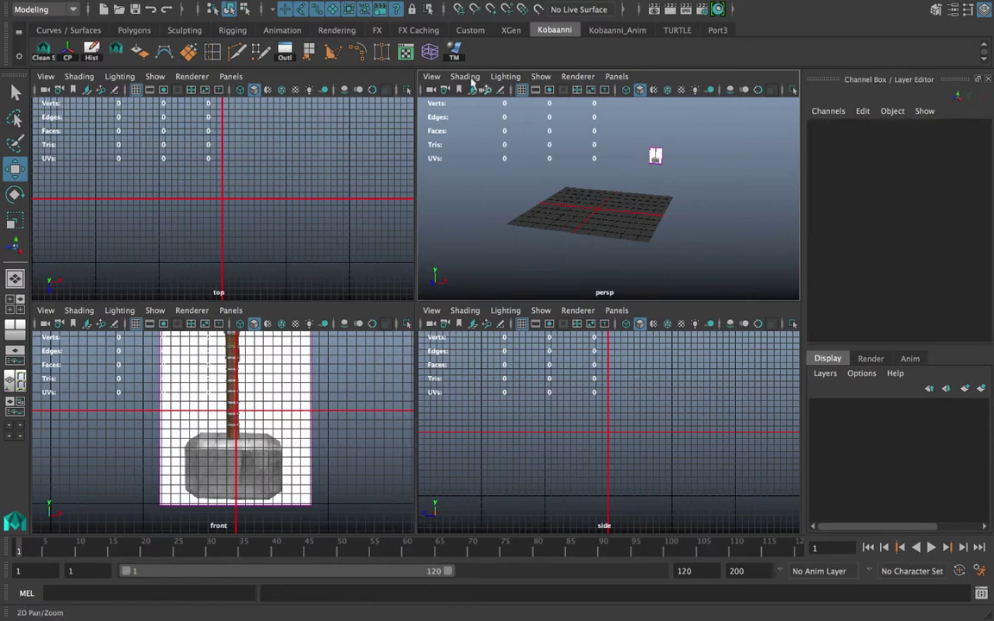
# - Hide all object types in the perspective view and turn only polygons back on
pyautogui.click(541, 77)
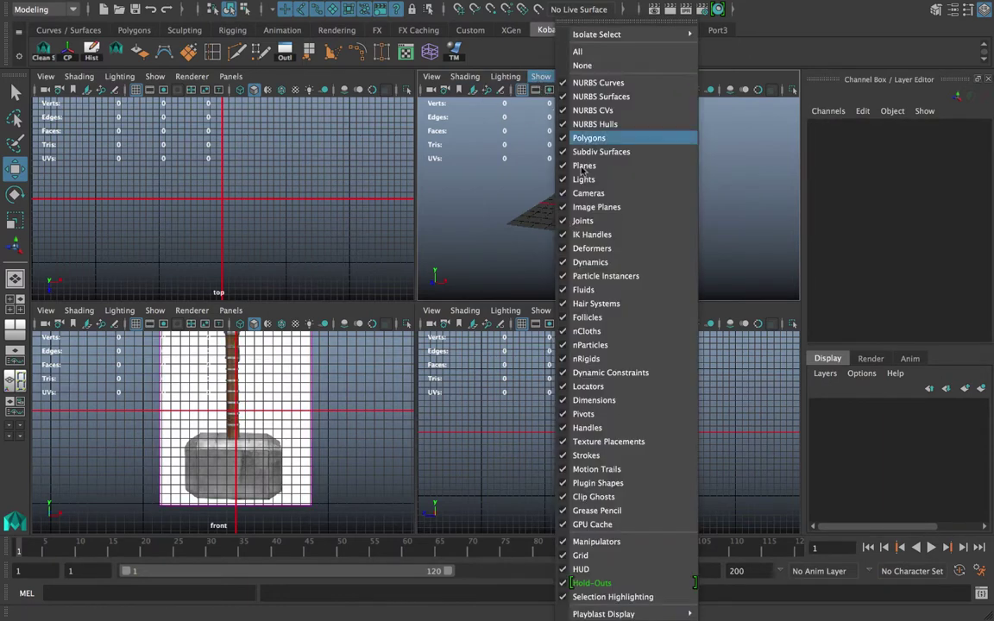
pyautogui.click(609, 66)
pyautogui.click(541, 77)
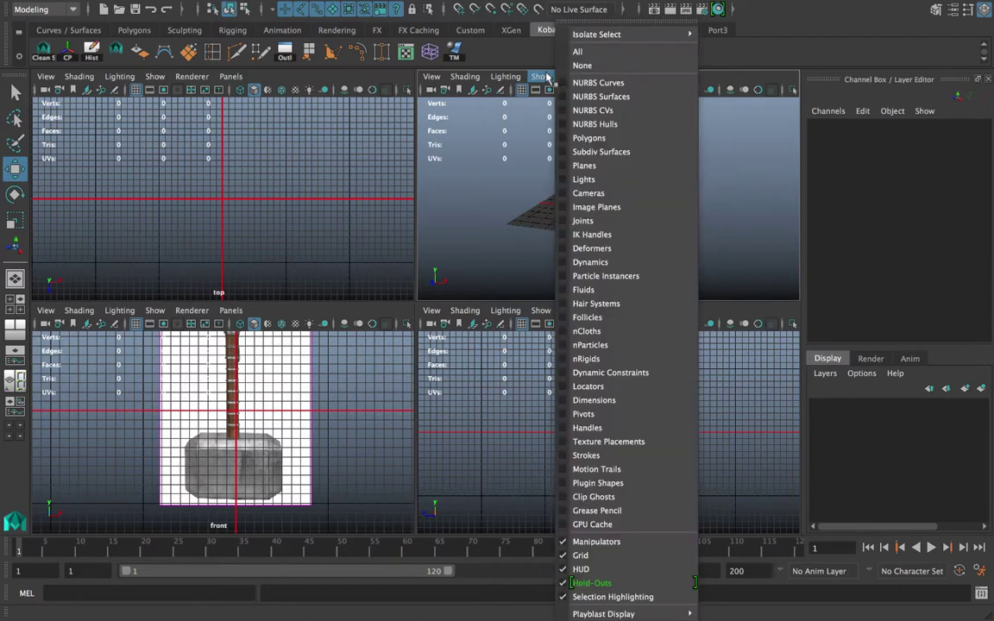
pyautogui.click(589, 138)
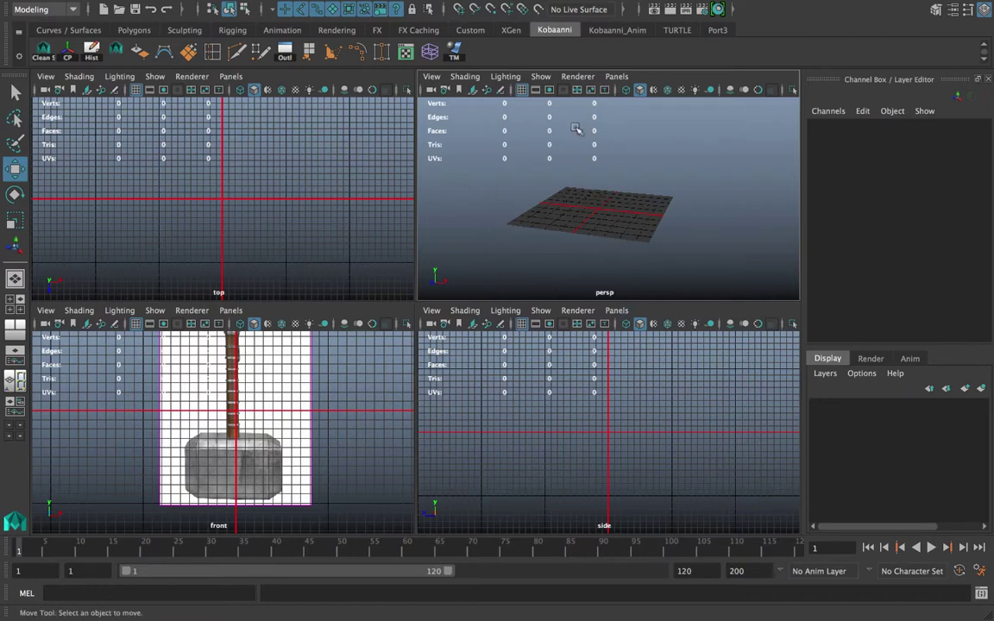
# - Maximize the front view with the whole hammer reference image inside it
pyautogui.press('space')
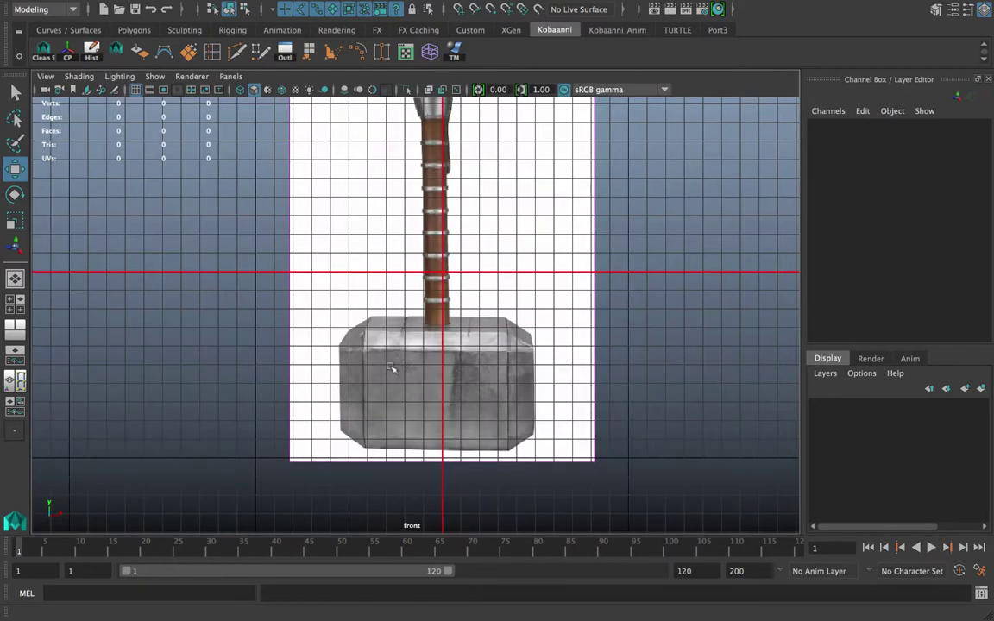
pyautogui.scroll(3, 466, 313)
pyautogui.scroll(-7, 465, 309)
pyautogui.scroll(-3, 425, 321)
pyautogui.keyDown('alt'); pyautogui.moveTo(465, 309); pyautogui.dragTo(357, 324, button='middle'); pyautogui.keyUp('alt')
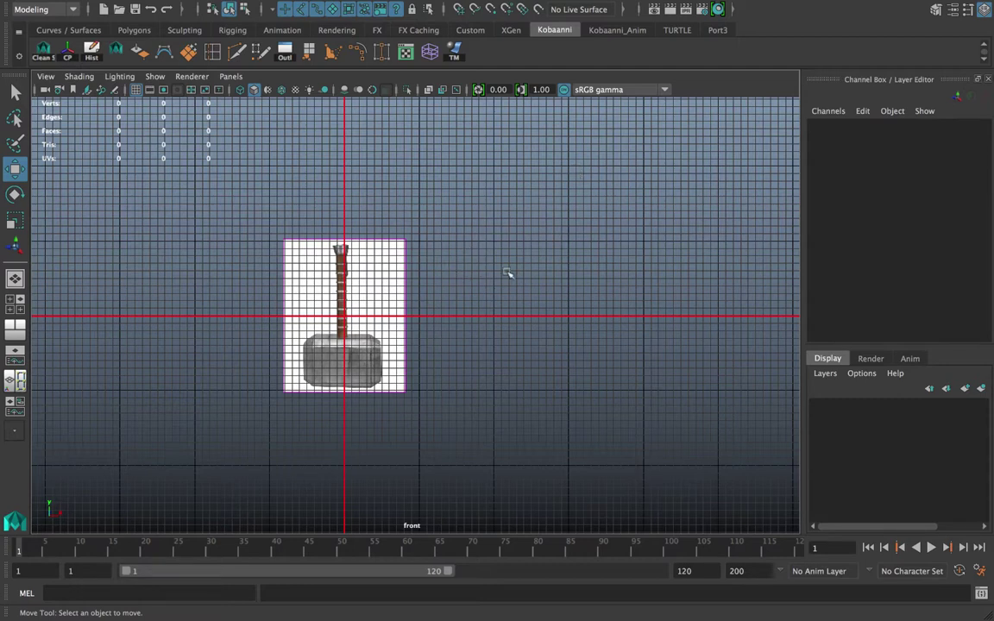
# - Create a new shelf named delete_me
pyautogui.click(19, 58)
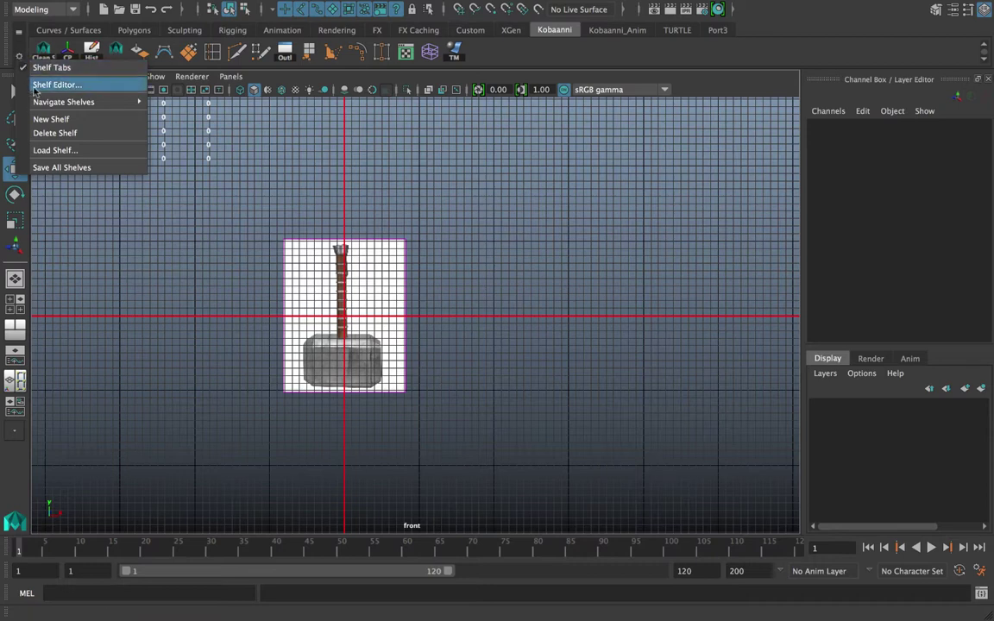
pyautogui.click(51, 119)
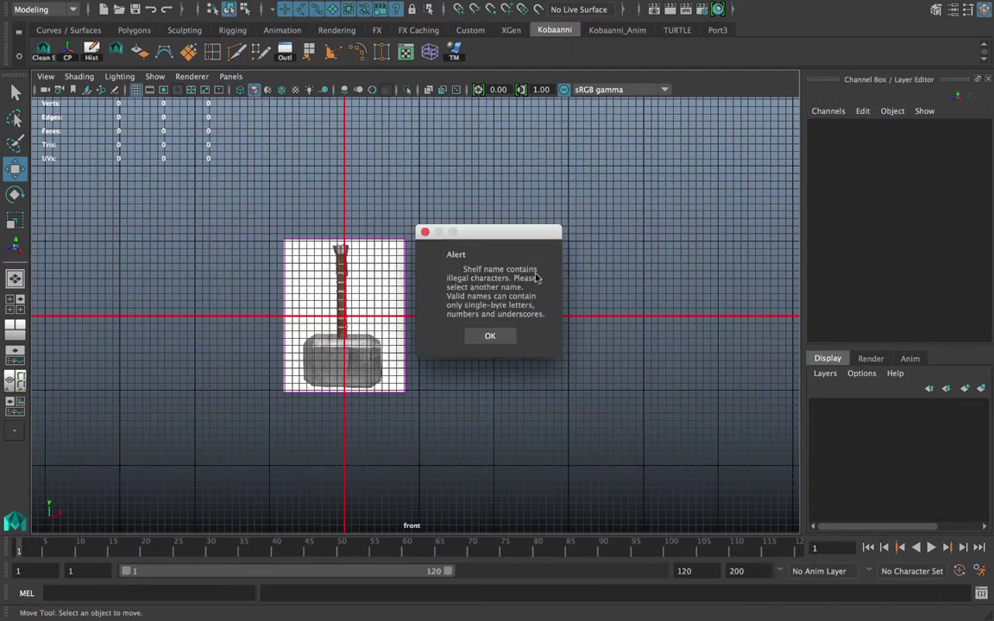
pyautogui.click(489, 336)
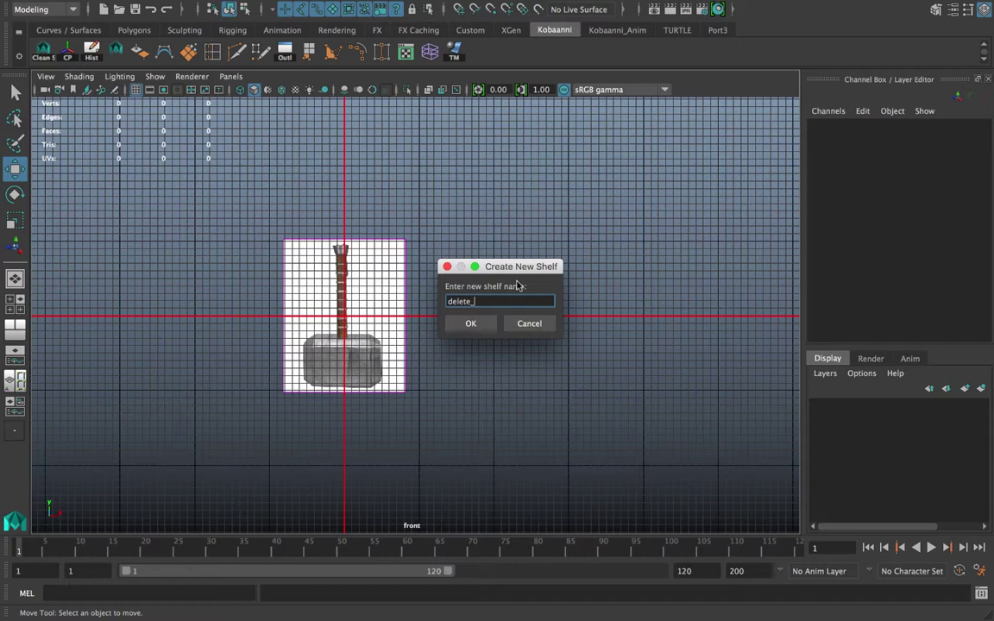
pyautogui.press('Return')
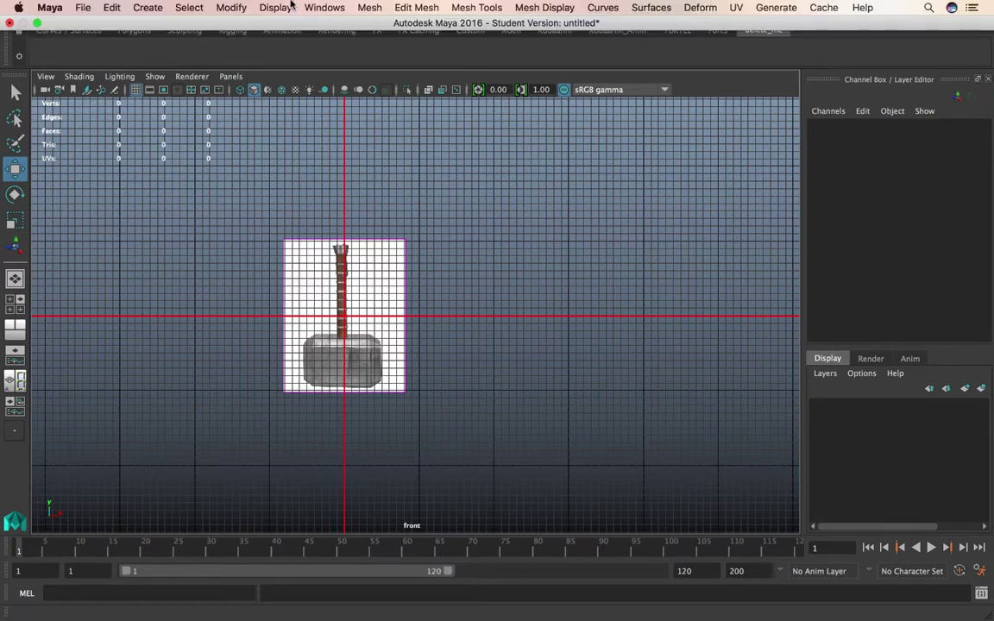
# - Add the mesh Combine command to the custom delete_me shelf
pyautogui.click(369, 7)
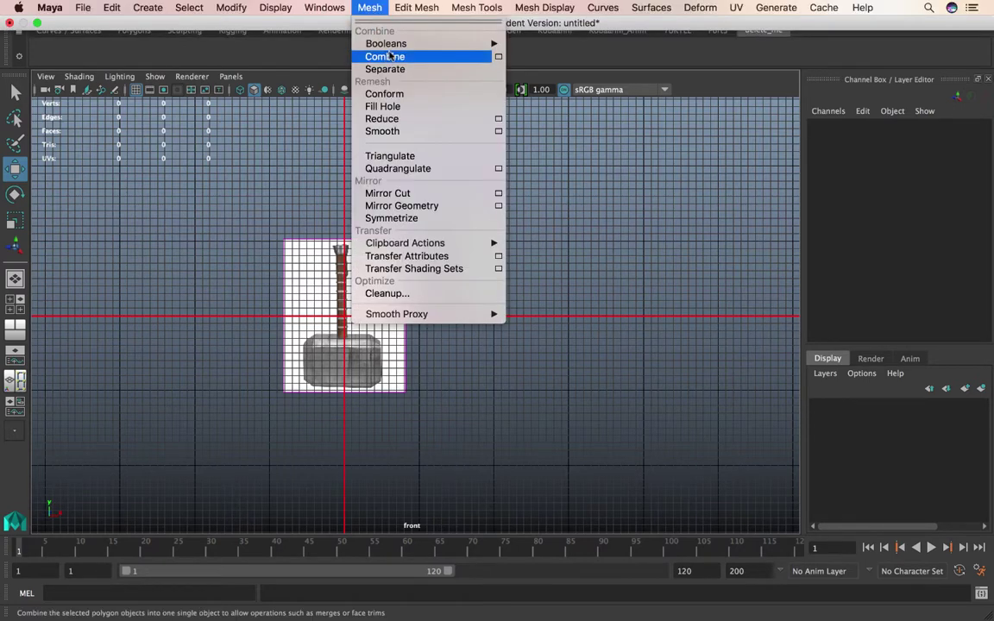
pyautogui.moveTo(416, 8)
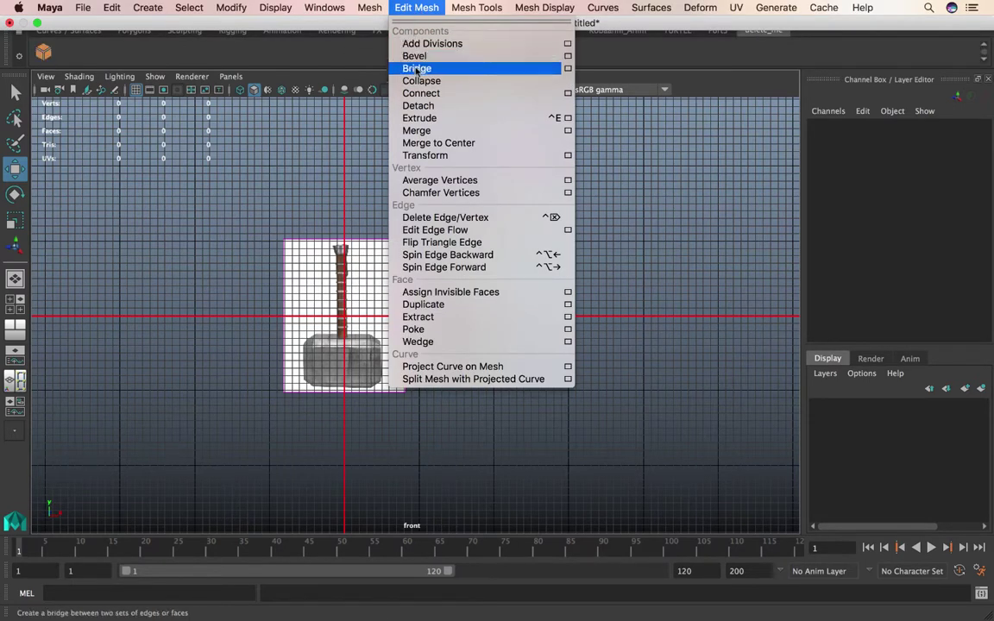
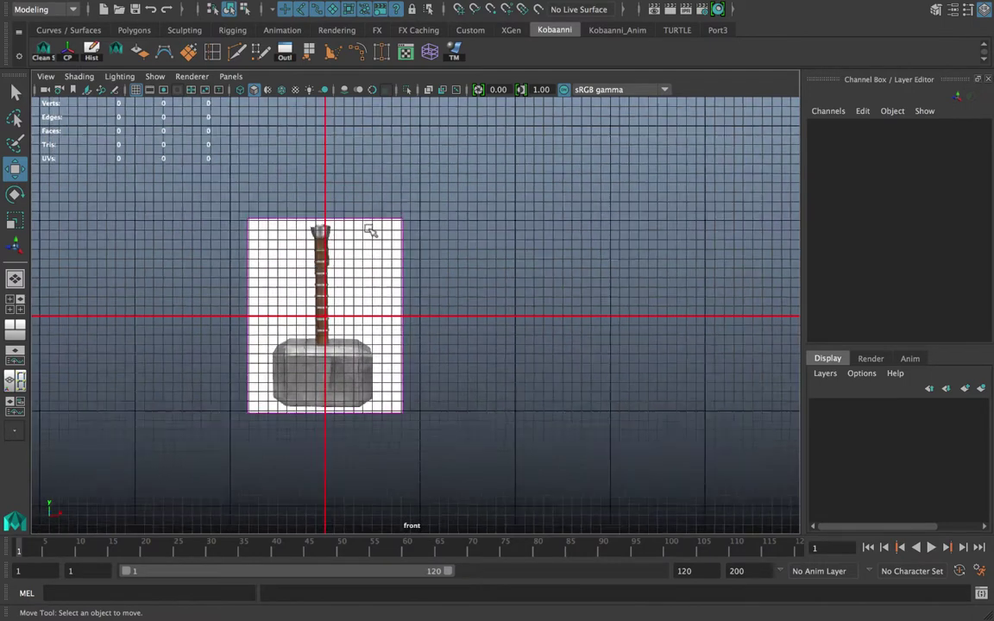
# - Create a display layer containing the selected hammer image plane and name it ImagePlane
pyautogui.keyDown('alt'); pyautogui.moveTo(350, 253); pyautogui.dragTo(426, 205, button='middle'); pyautogui.keyUp('alt')
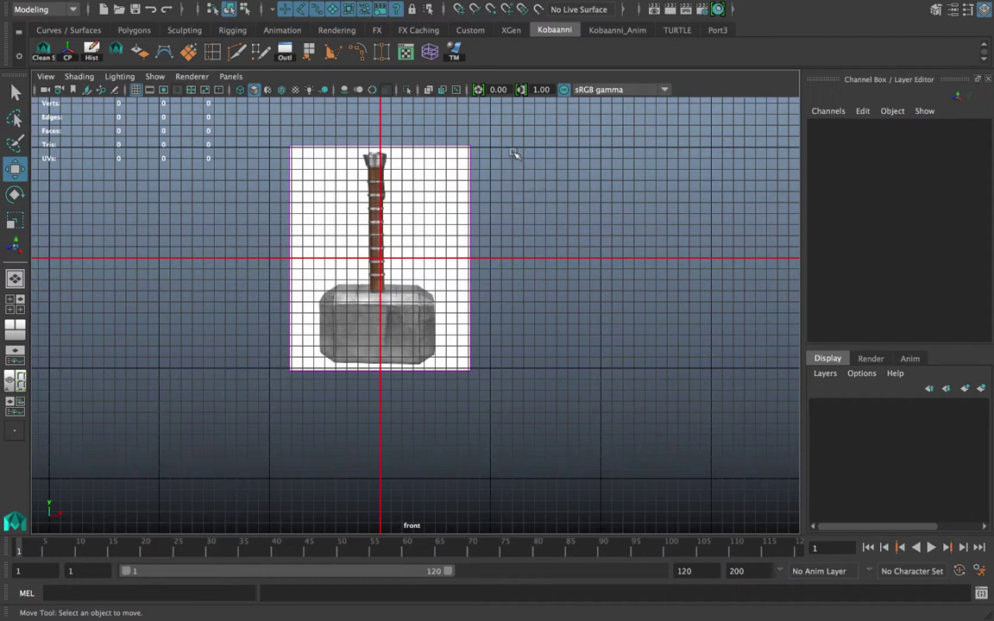
pyautogui.click(442, 186)
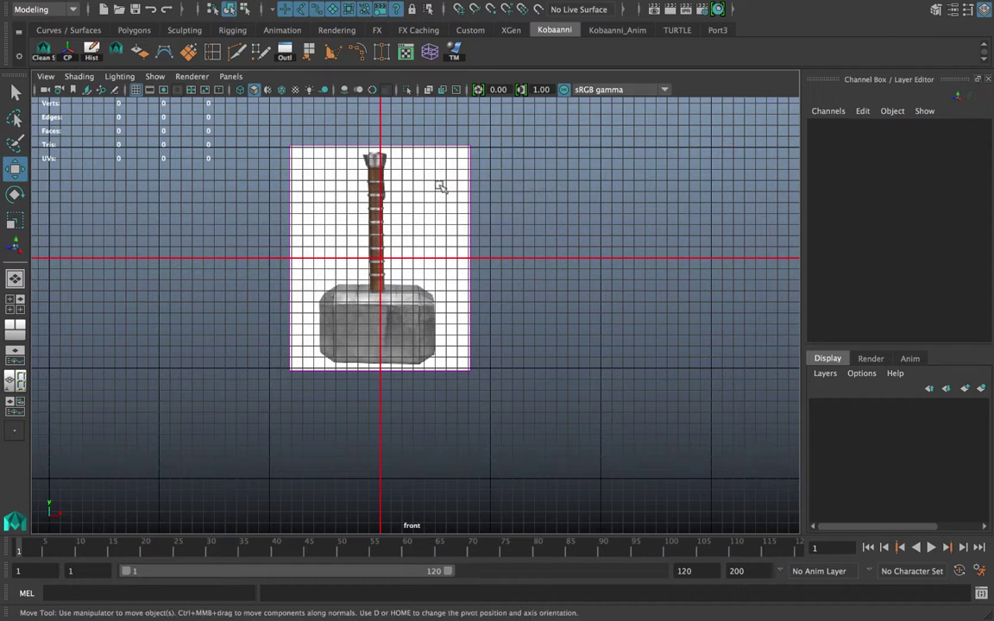
pyautogui.click(982, 389)
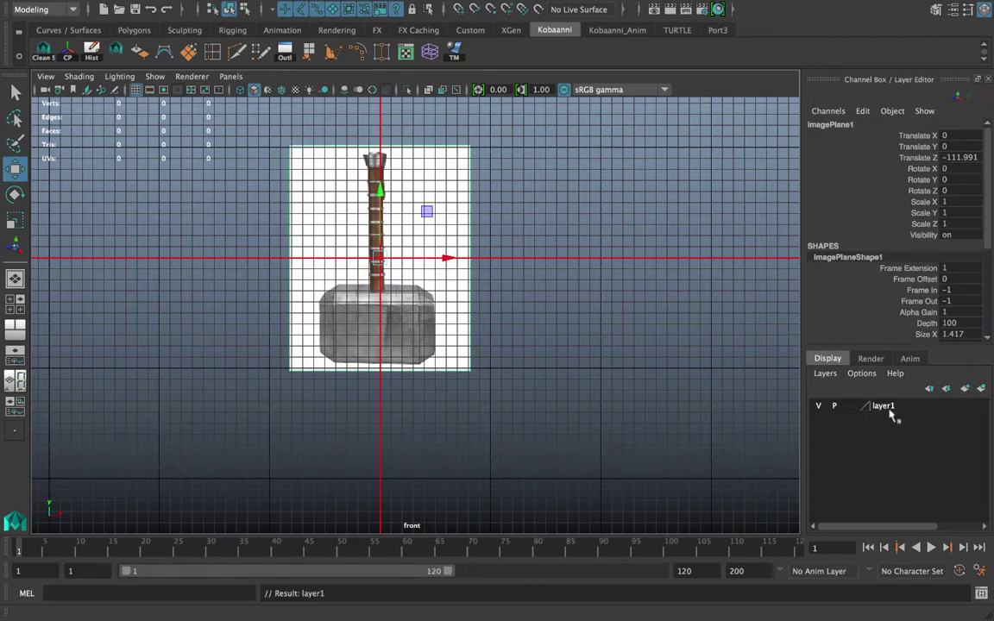
pyautogui.doubleClick(891, 407)
pyautogui.doubleClick(839, 199)
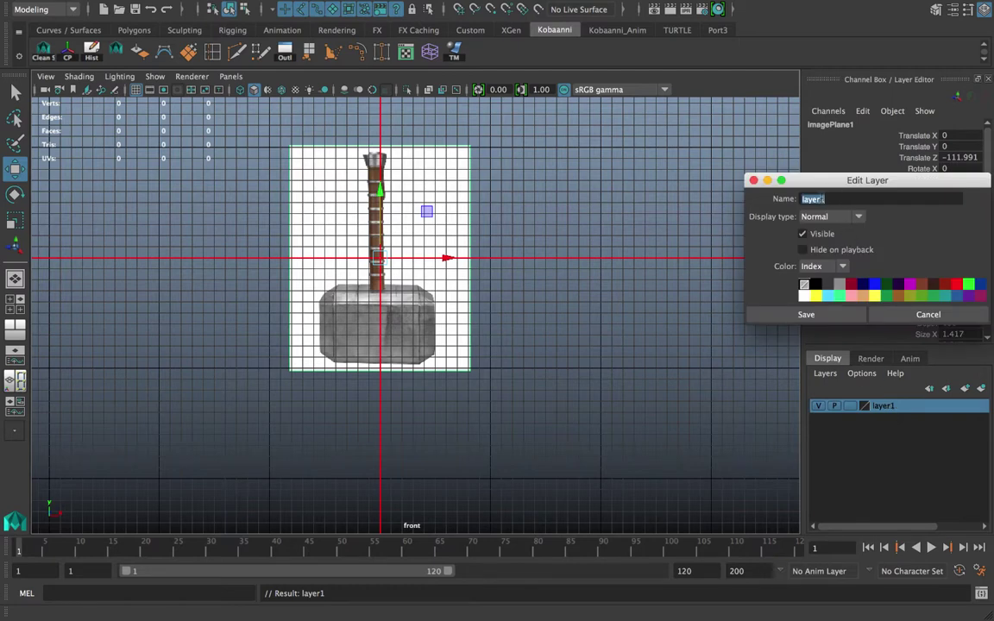
pyautogui.write('ImagePlan')
pyautogui.click(806, 314)
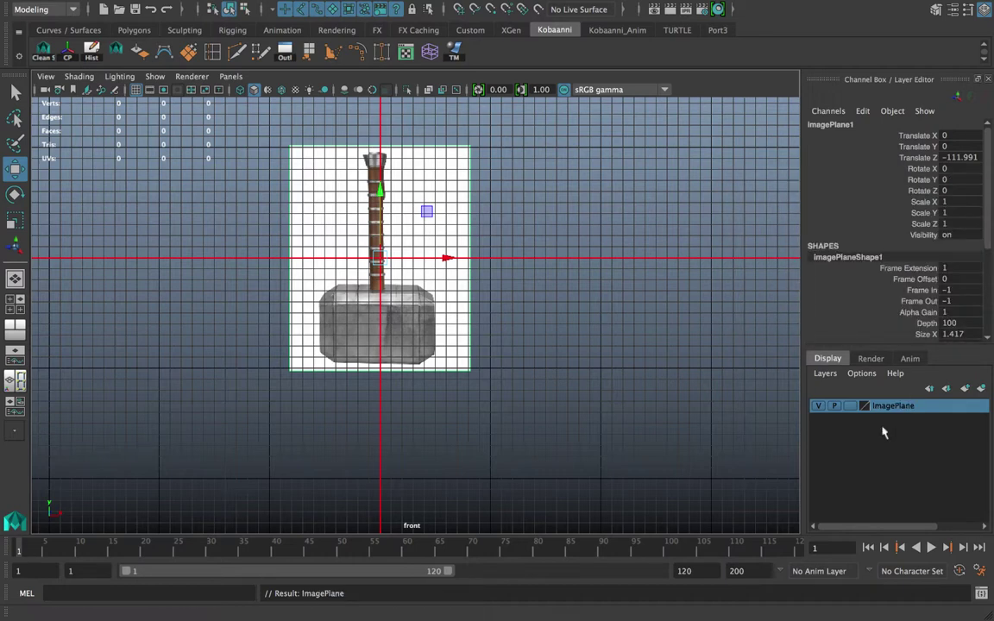
# - Test the ImagePlane layer's visibility toggle and set the layer to Reference so the image cannot be selected
pyautogui.click(818, 406)
pyautogui.click(818, 406)
pyautogui.click(780, 390)
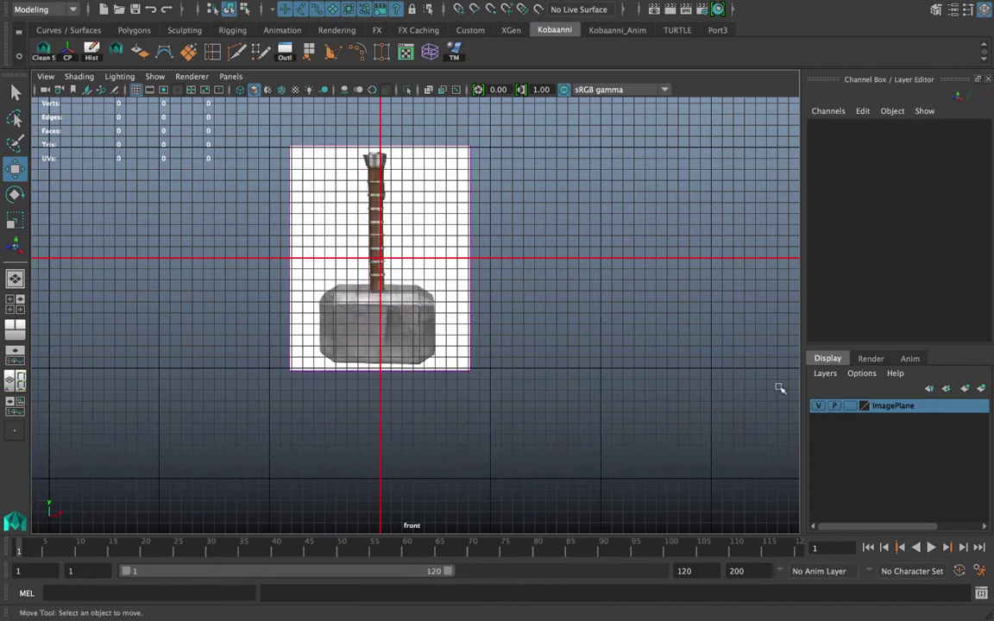
pyautogui.click(849, 409)
pyautogui.click(850, 410)
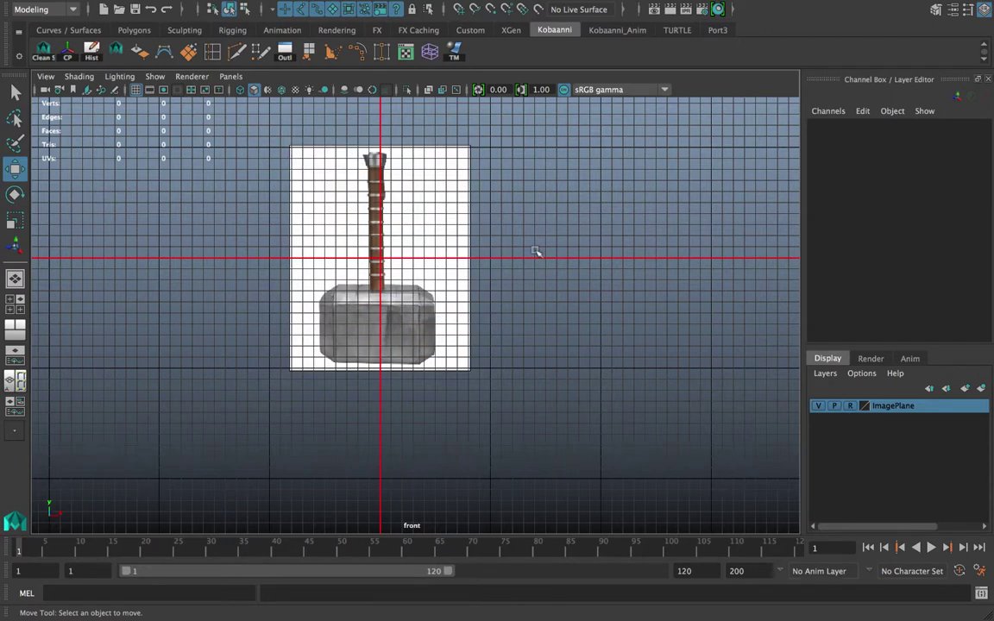
pyautogui.moveTo(558, 167); pyautogui.dragTo(190, 253)
# - Create a polygon cube at the origin in the front view
pyautogui.press('space')
pyautogui.press('space')
pyautogui.scroll(3, 355, 393)
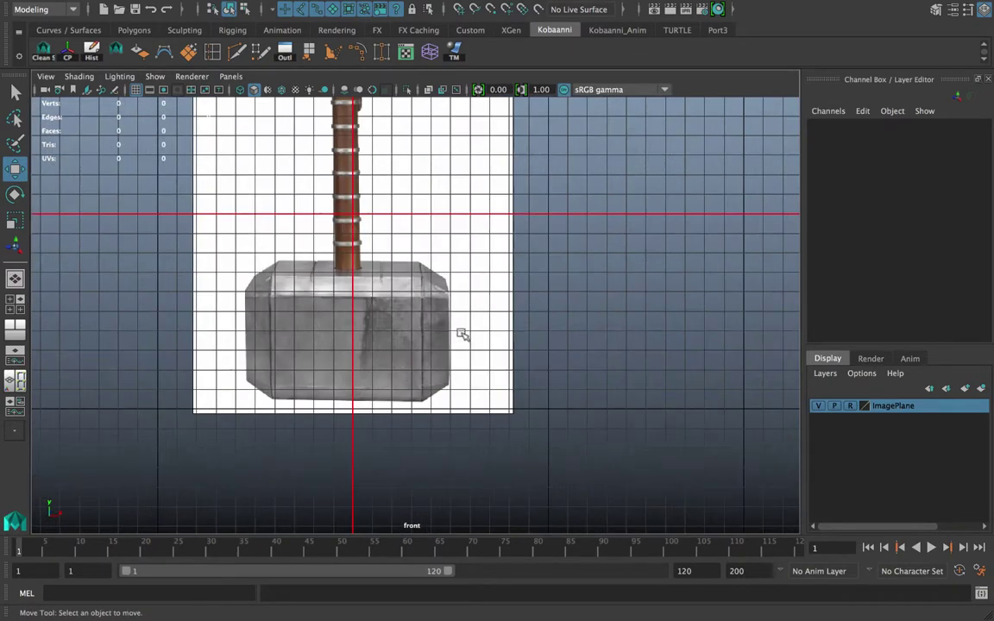
pyautogui.moveTo(459, 333)
pyautogui.keyDown('shift'); pyautogui.mouseDown(button='right')
pyautogui.moveTo(454, 367)
pyautogui.moveTo(522, 351)
pyautogui.moveTo(377, 344)
pyautogui.moveTo(445, 364)
pyautogui.moveTo(457, 333)
pyautogui.mouseUp(button='right'); pyautogui.keyUp('shift')
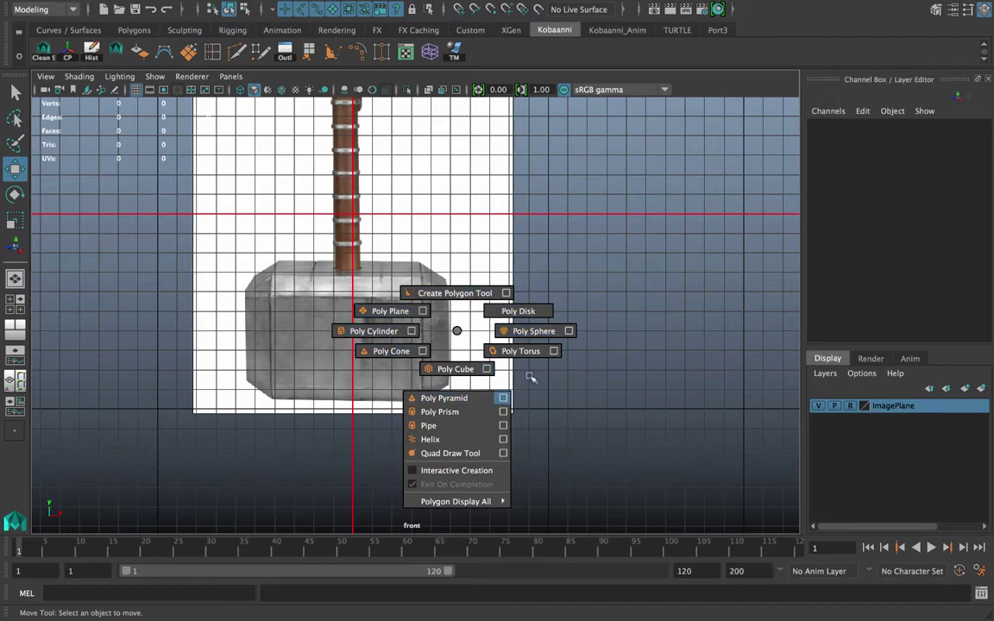
pyautogui.click(444, 369)
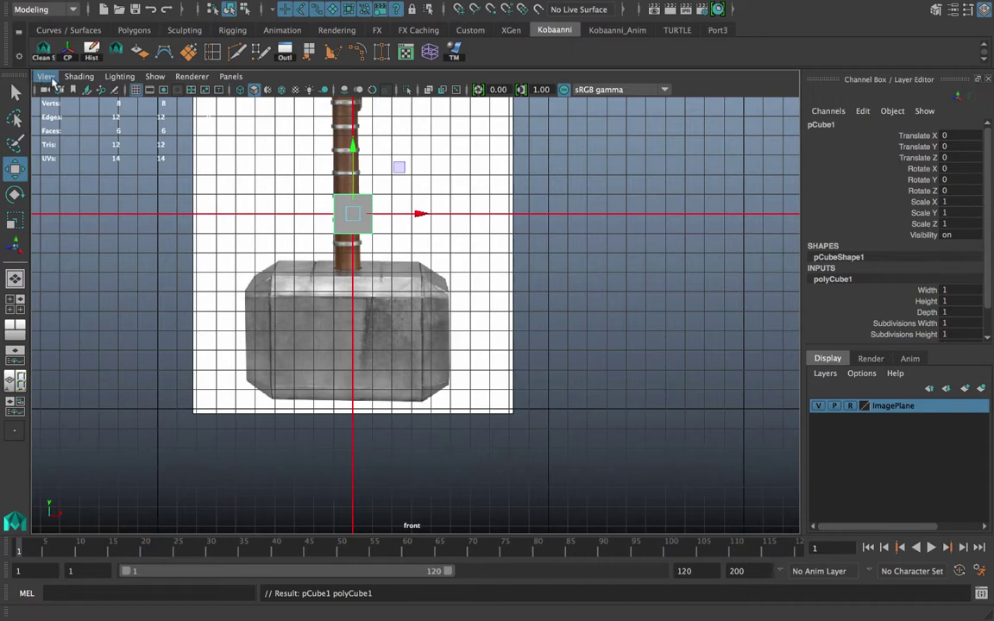
# - Turn on X-Ray shading in the front view, and try moving the cube down over the hammer head before undoing it
pyautogui.click(78, 76)
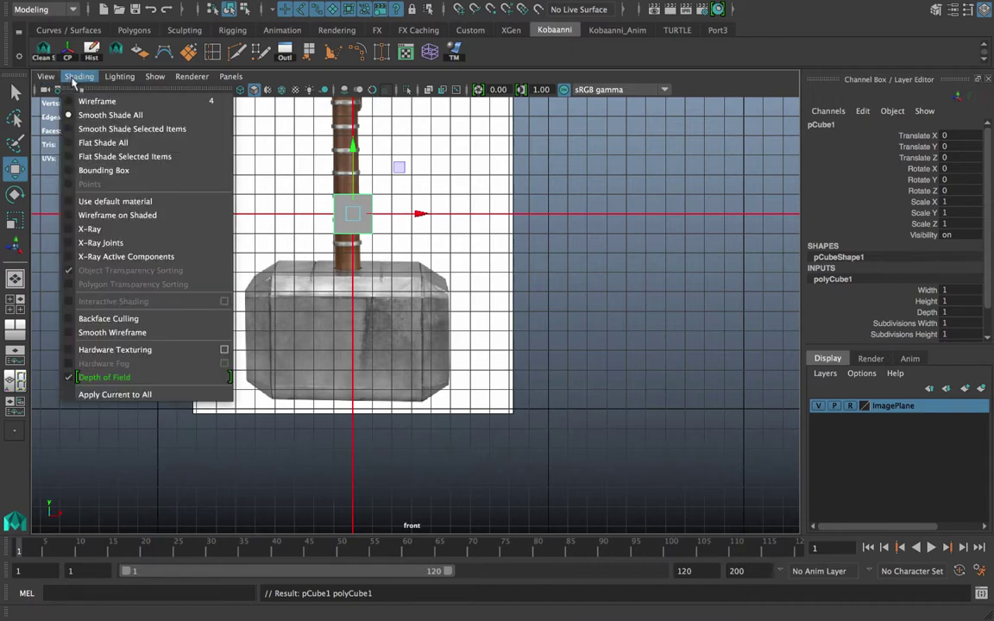
pyautogui.click(106, 229)
pyautogui.moveTo(352, 148); pyautogui.dragTo(355, 307)
pyautogui.hotkey('ctrl', 'z')
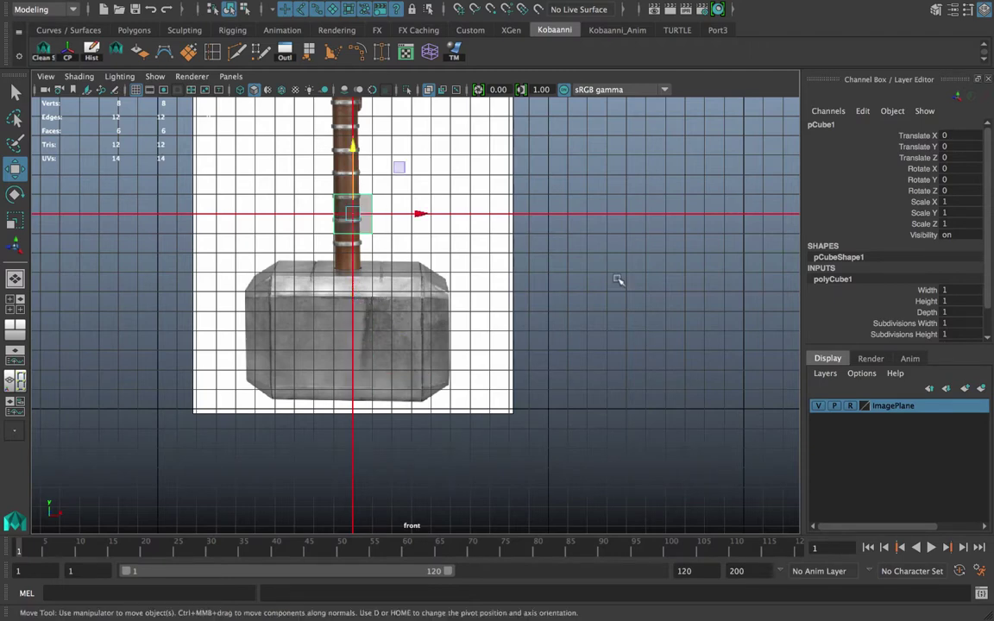
# - Select the ImagePlane layer's object and raise it to Translate Y 4.77 so the hammer's base sits on the horizontal grid axis
pyautogui.click(554, 250)
pyautogui.rightClick(908, 415)
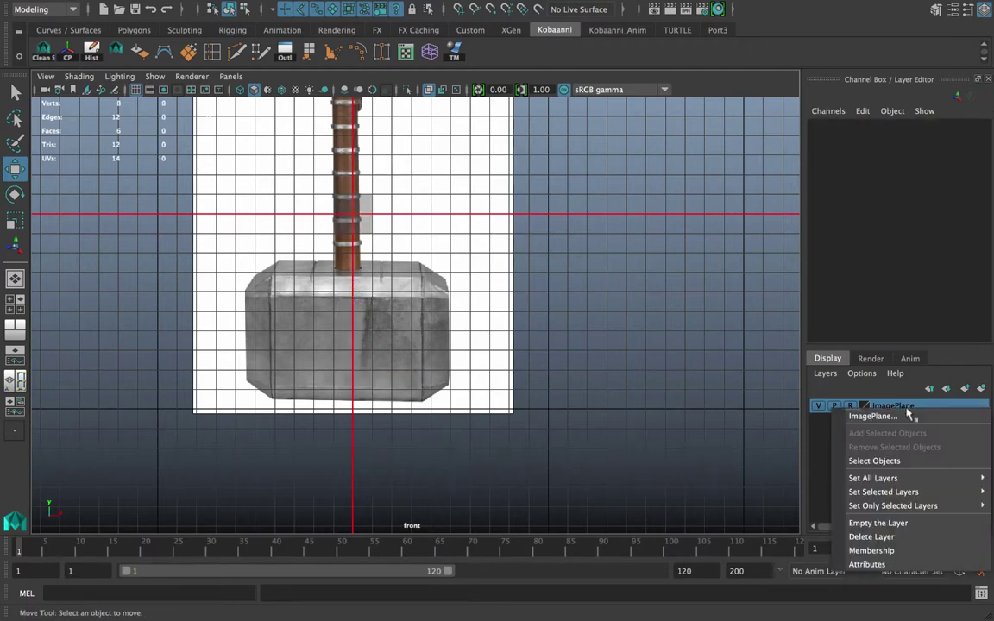
pyautogui.click(874, 461)
pyautogui.moveTo(361, 151); pyautogui.dragTo(357, 74)
pyautogui.keyDown('alt'); pyautogui.moveTo(390, 162); pyautogui.dragTo(400, 288, button='middle'); pyautogui.keyUp('alt')
pyautogui.moveTo(362, 197); pyautogui.dragTo(363, 123)
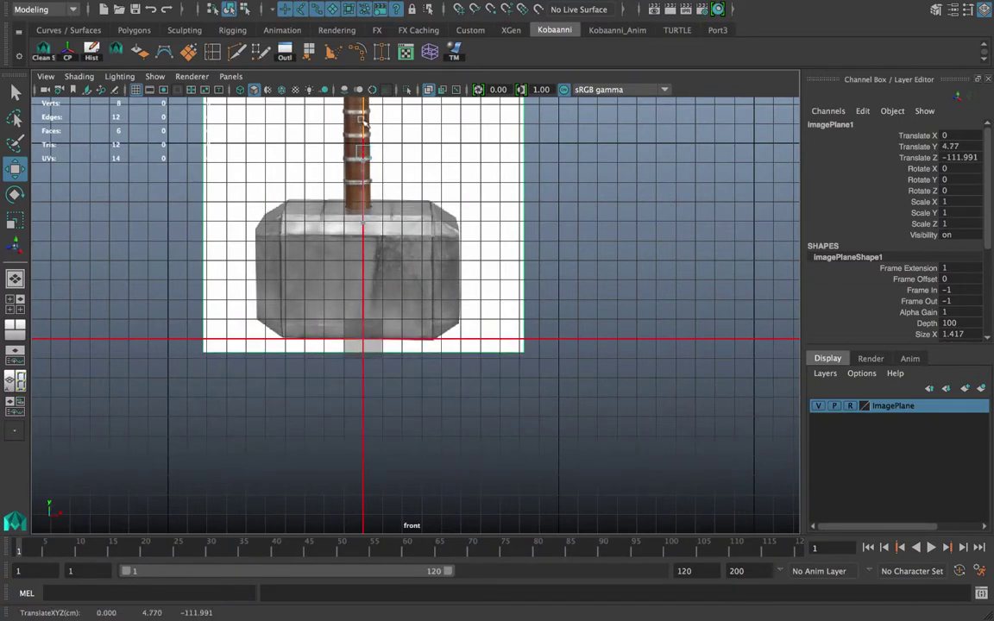
pyautogui.click(529, 407)
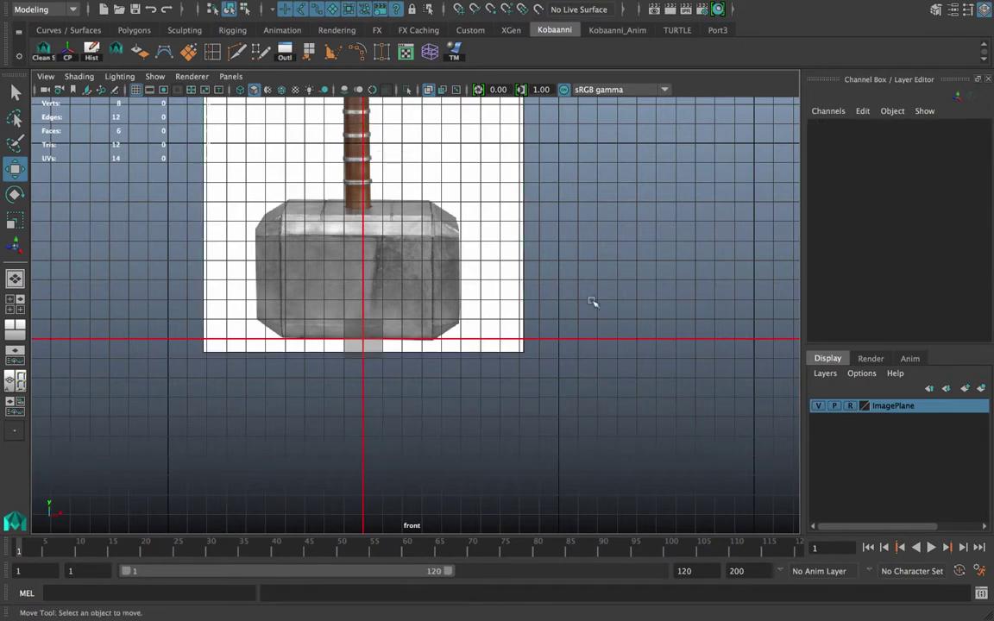
# - Raise the cube to Translate Y 0.503 and scale it along X to 4.983 to span the hammer head's width
pyautogui.click(371, 344)
pyautogui.scroll(3, 359, 303)
pyautogui.moveTo(333, 283); pyautogui.dragTo(334, 258)
pyautogui.press('r')
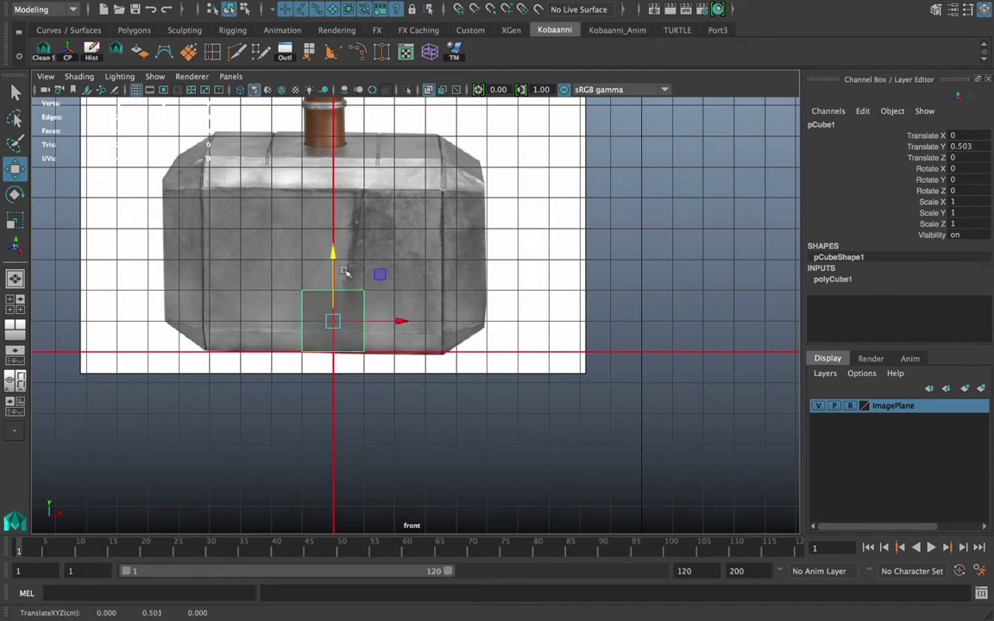
pyautogui.moveTo(395, 322); pyautogui.dragTo(643, 324)
# - Align the cube's left vertices with the hammer head's left edge and raise its upper vertices to about Y 3.17
pyautogui.moveTo(321, 320); pyautogui.dragTo(227, 210, button='right')
pyautogui.moveTo(147, 230); pyautogui.dragTo(244, 375)
pyautogui.press('w')
pyautogui.moveTo(245, 321); pyautogui.dragTo(229, 321)
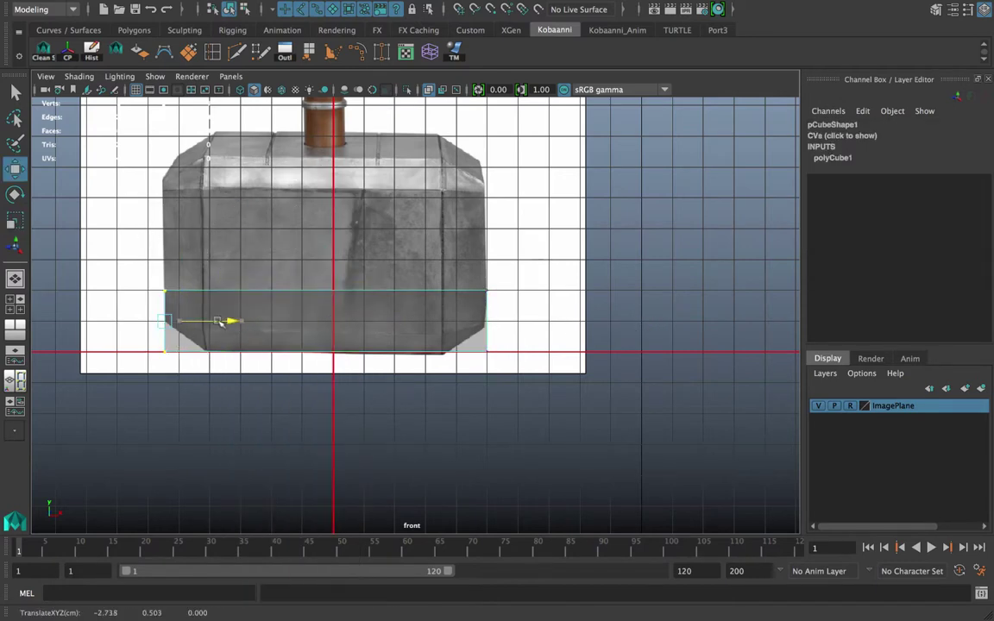
pyautogui.moveTo(86, 251); pyautogui.dragTo(634, 307)
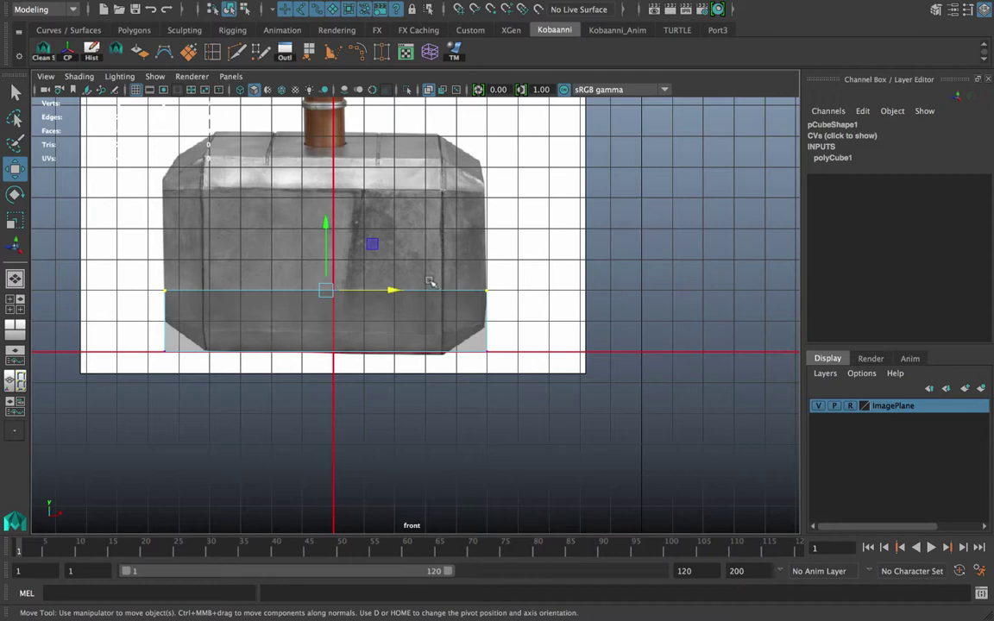
pyautogui.moveTo(326, 233); pyautogui.dragTo(327, 105)
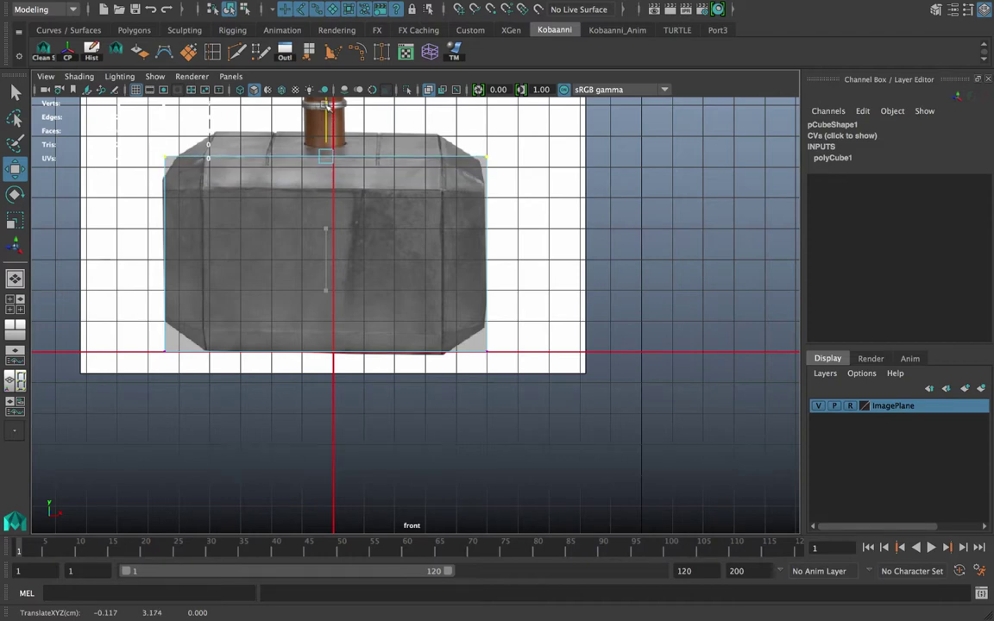
# - Deepen the hammer head block by scaling all its vertices along Z in the side view
pyautogui.press('space')
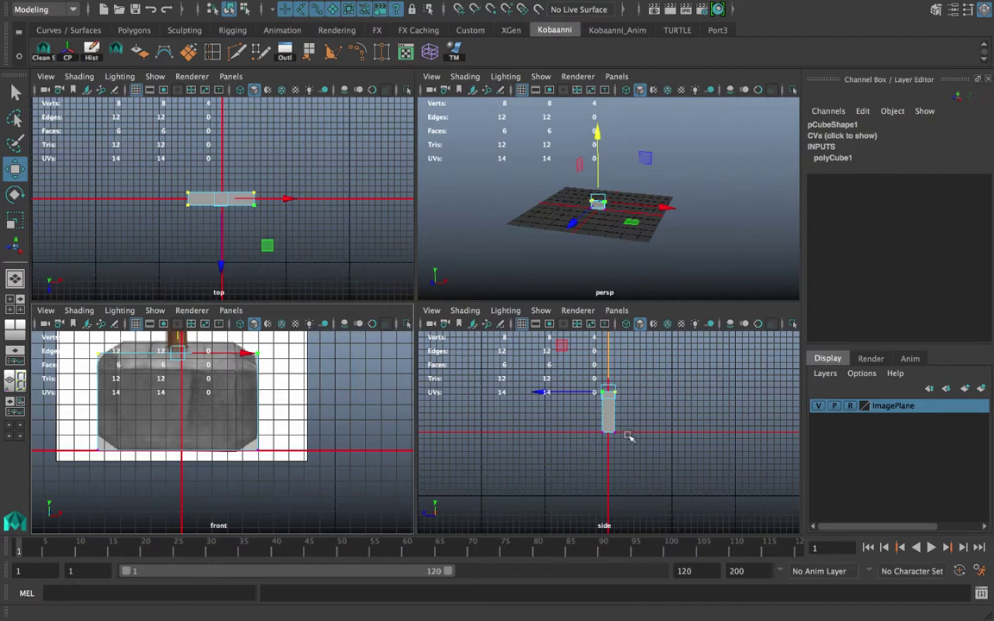
pyautogui.press('space')
pyautogui.moveTo(501, 402); pyautogui.dragTo(284, 165)
pyautogui.press('r')
pyautogui.moveTo(362, 276); pyautogui.dragTo(183, 296)
pyautogui.press('space')
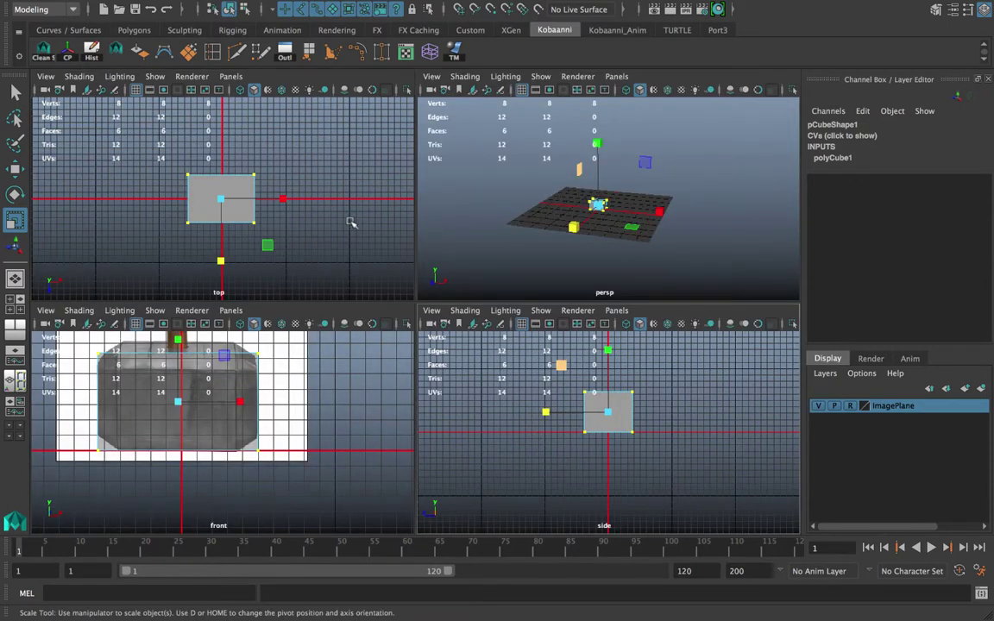
# - Scale the block's vertices along Z by 0.9 in the top view to reduce its depth slightly
pyautogui.press('space')
pyautogui.scroll(3, 348, 284)
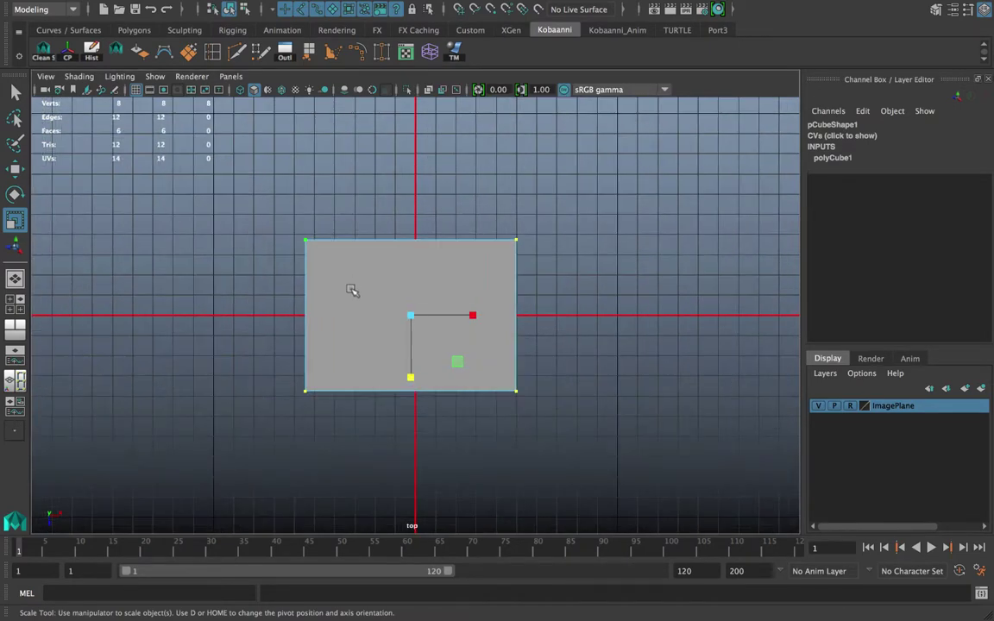
pyautogui.moveTo(411, 377)
pyautogui.mouseDown()
pyautogui.moveTo(409, 409)
pyautogui.moveTo(409, 364)
pyautogui.moveTo(405, 372)
pyautogui.mouseUp()
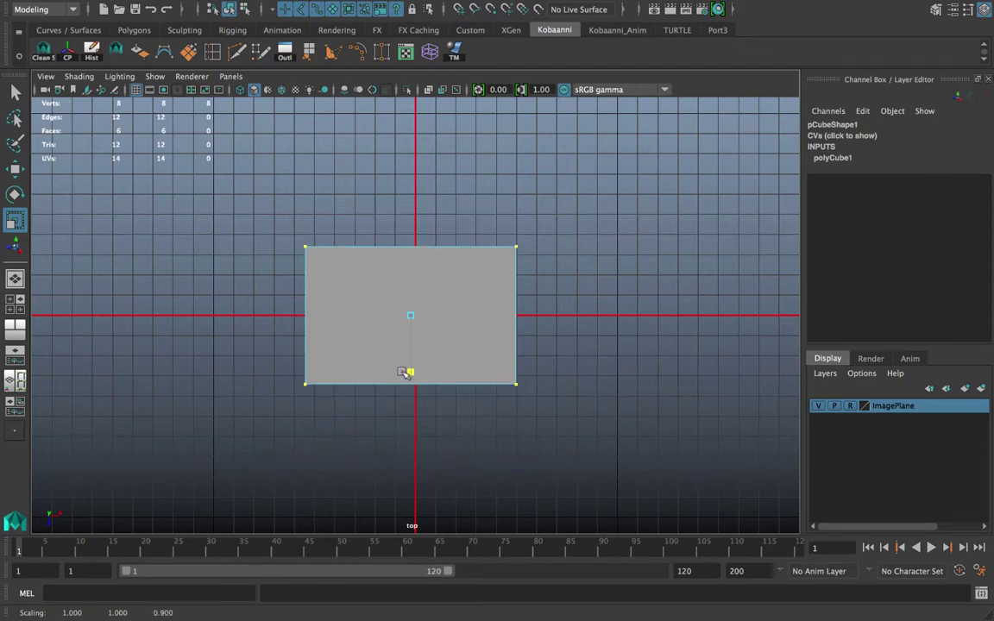
pyautogui.press('w')
# - Return to the front view, select the block in object mode and freeze its transformations
pyautogui.press('space')
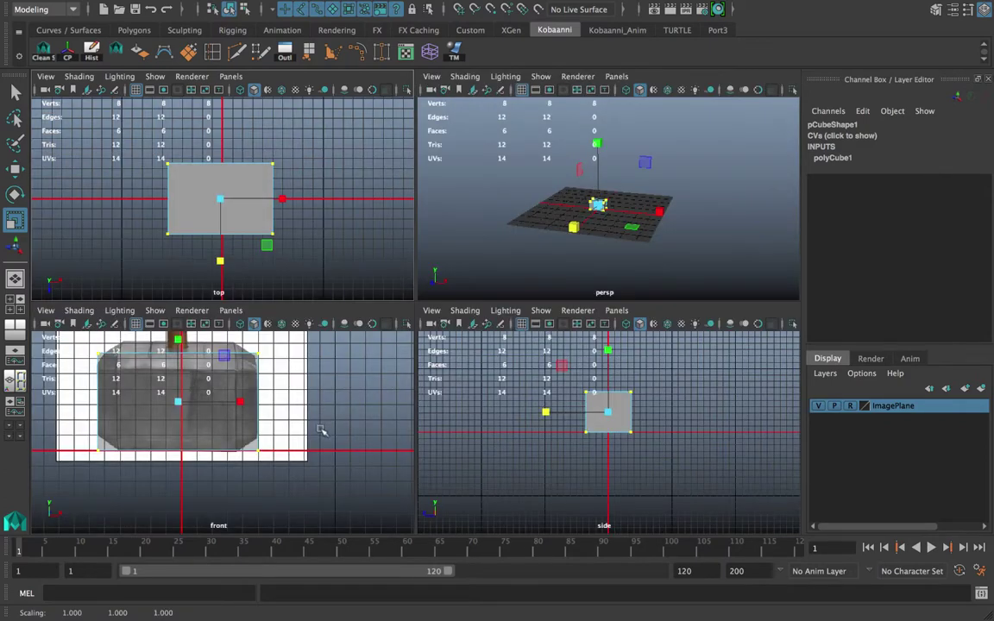
pyautogui.click(310, 400)
pyautogui.press('space')
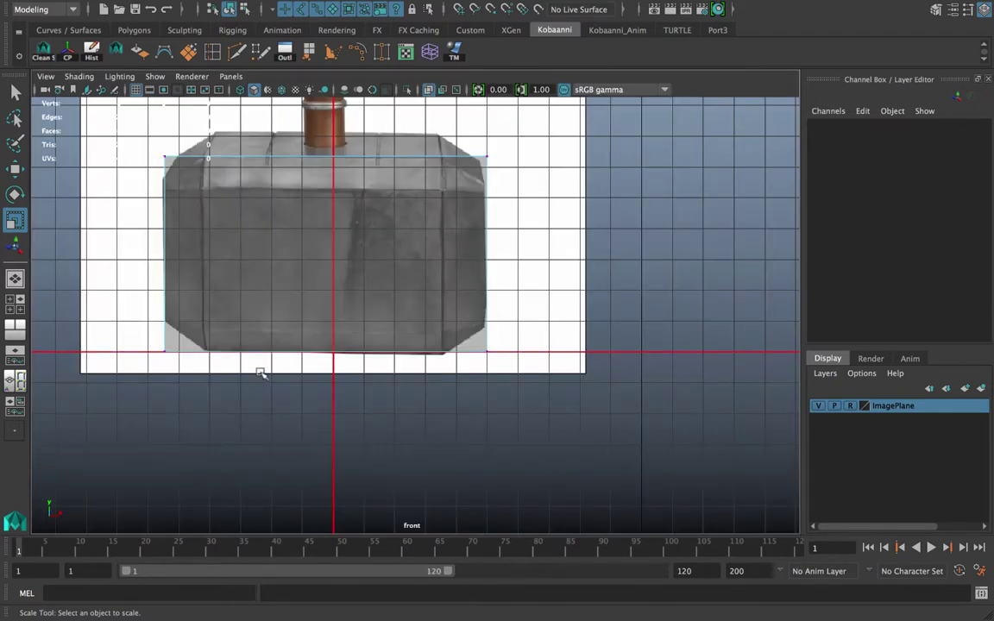
pyautogui.click(312, 253)
pyautogui.moveTo(293, 211); pyautogui.dragTo(363, 191, button='right')
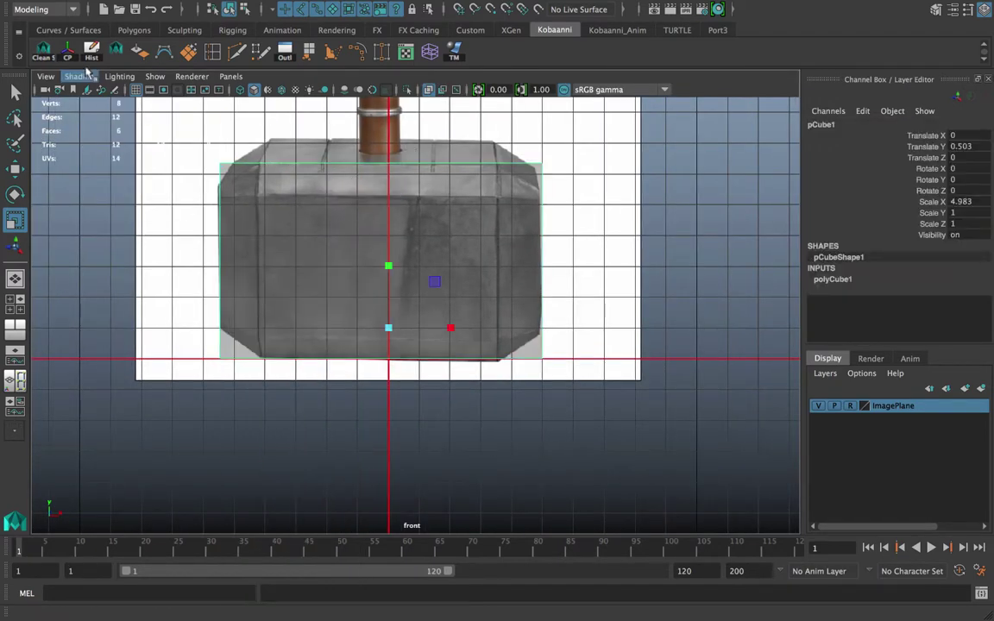
pyautogui.moveTo(79, 4)
pyautogui.click(230, 9)
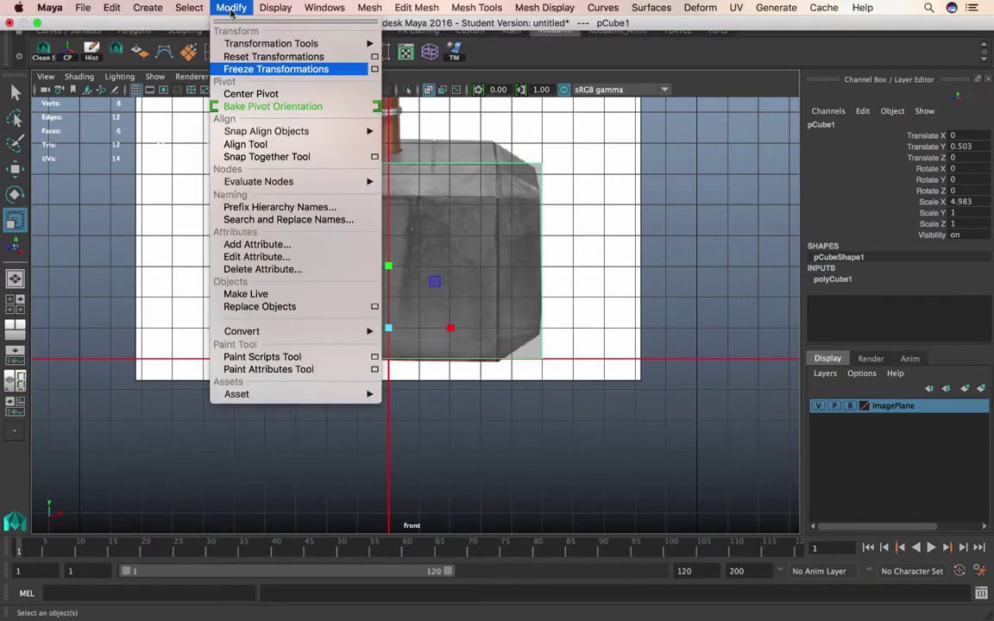
pyautogui.click(230, 69)
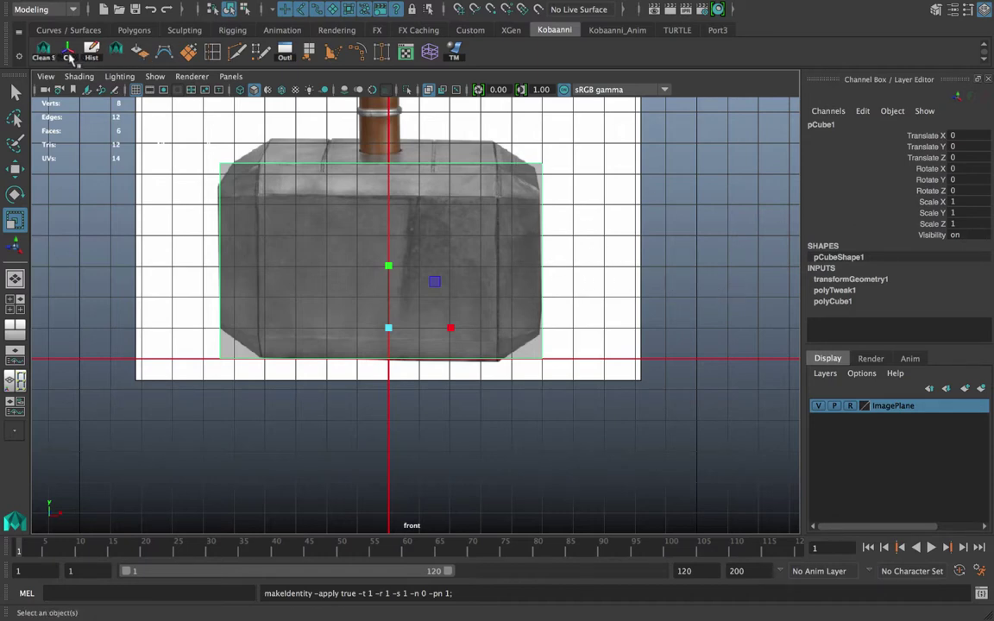
# - Center the hammer head block's pivot
pyautogui.click(69, 57)
pyautogui.moveTo(263, 13)
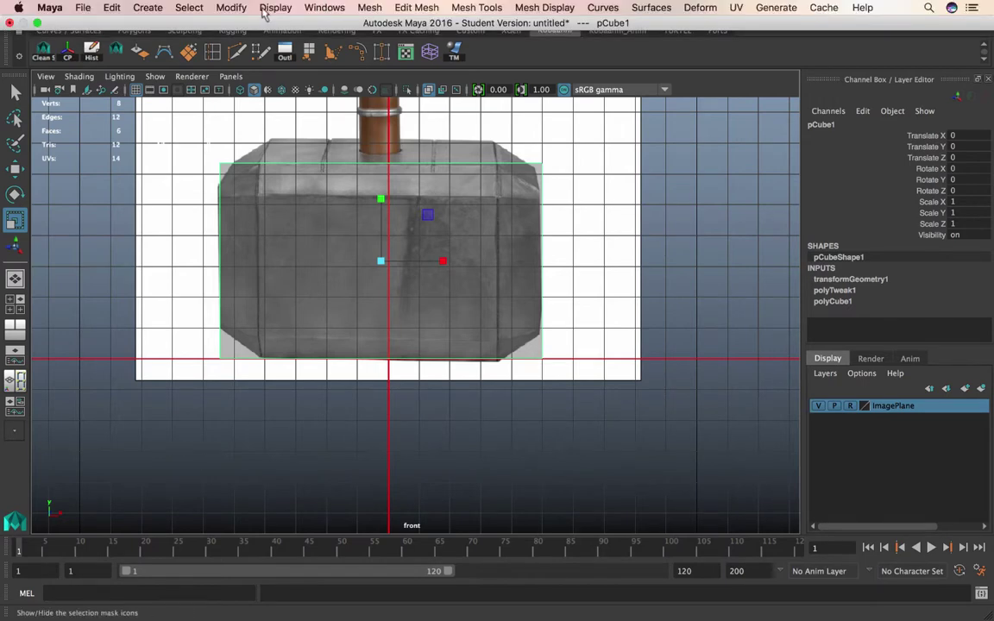
pyautogui.click(231, 8)
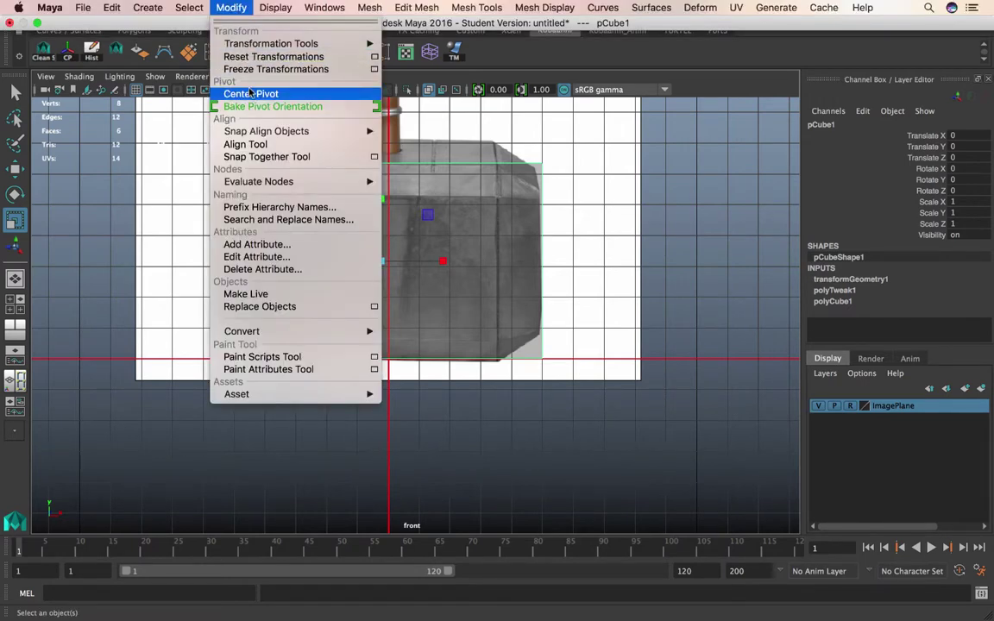
pyautogui.click(251, 93)
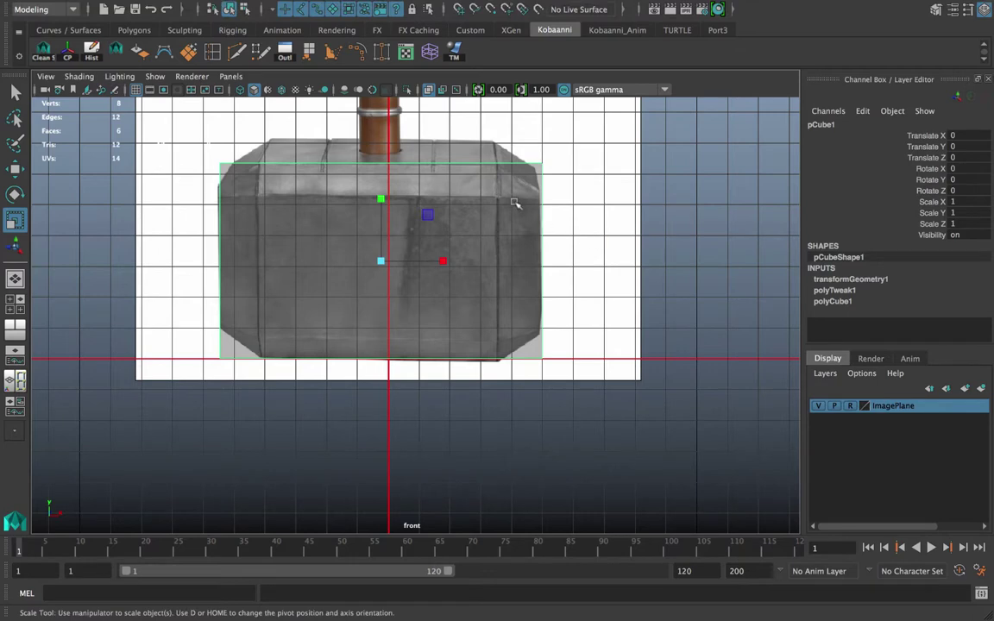
# - Insert one evenly centred vertical edge loop in the hammer head block, using the Multiple edge loops option with 1 loop
pyautogui.click(213, 54)
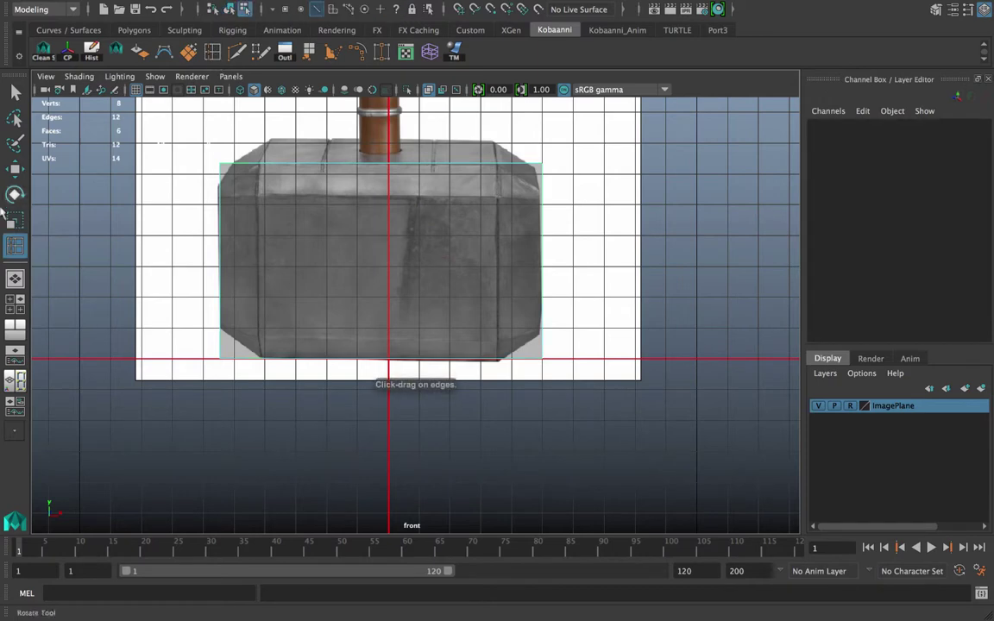
pyautogui.doubleClick(14, 246)
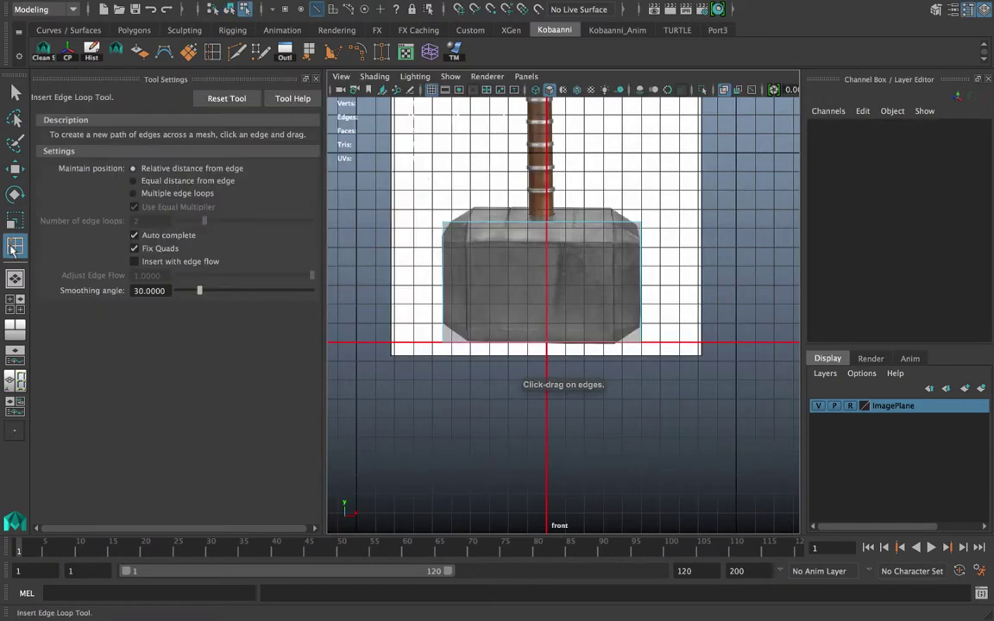
pyautogui.click(134, 195)
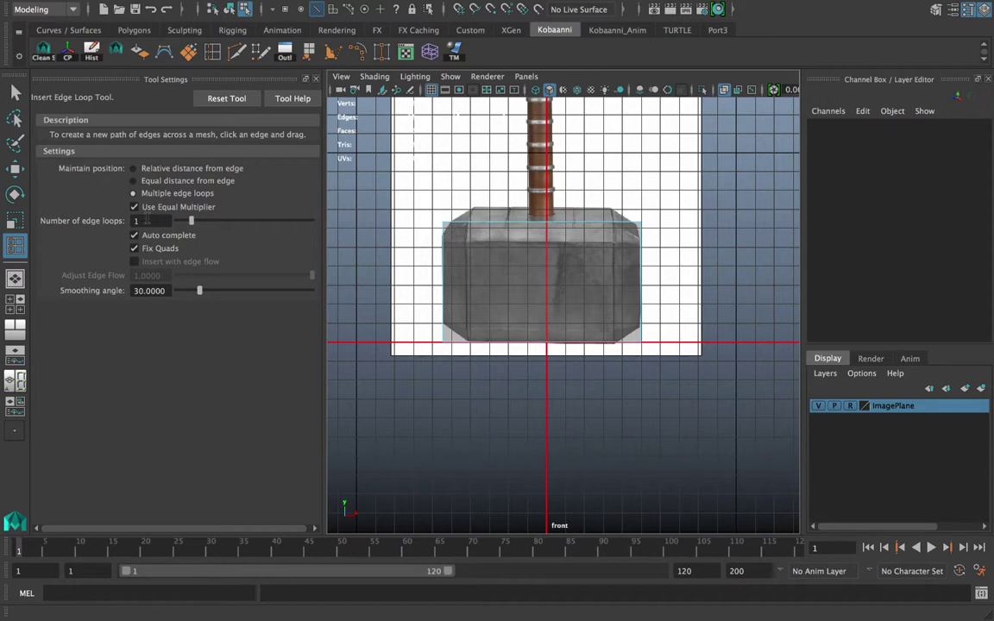
pyautogui.click(514, 229)
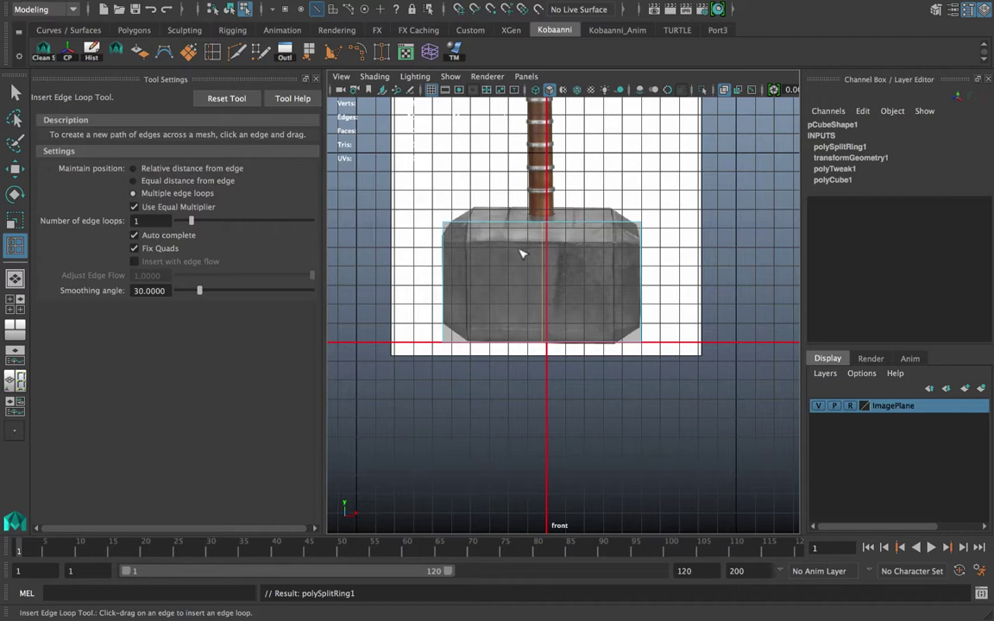
# - Delete the faces of the block's left half, up to the centre edge loop
pyautogui.press('q')
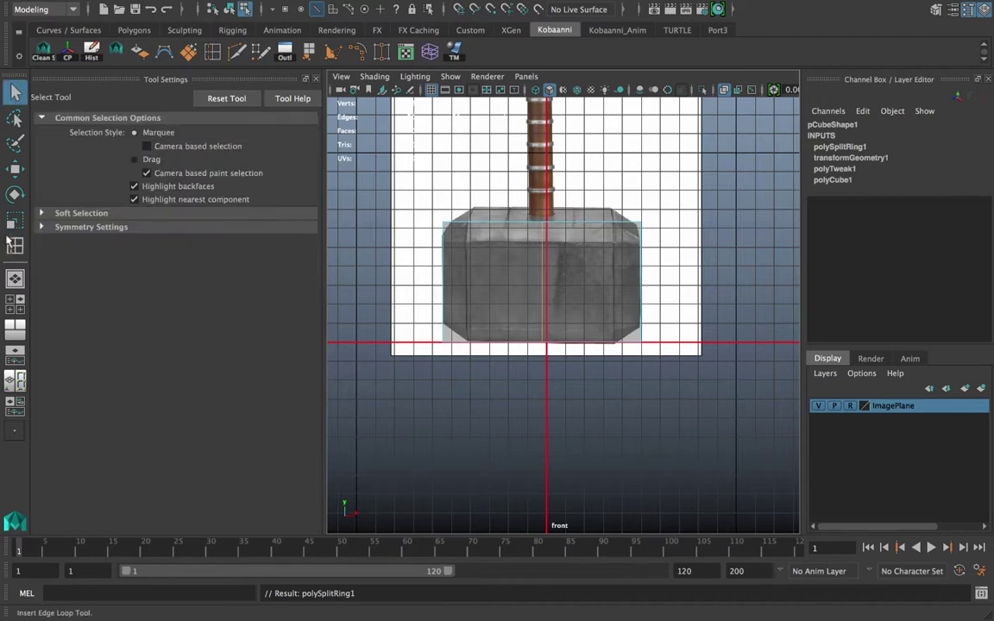
pyautogui.moveTo(482, 226); pyautogui.dragTo(404, 200, button='right')
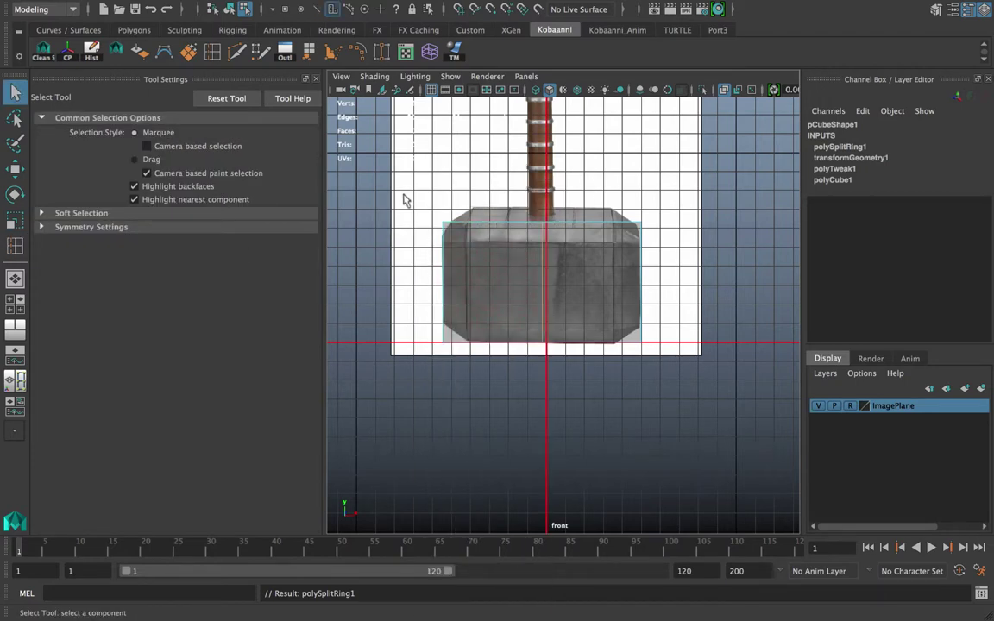
pyautogui.moveTo(404, 201); pyautogui.dragTo(531, 427)
pyautogui.press('Delete')
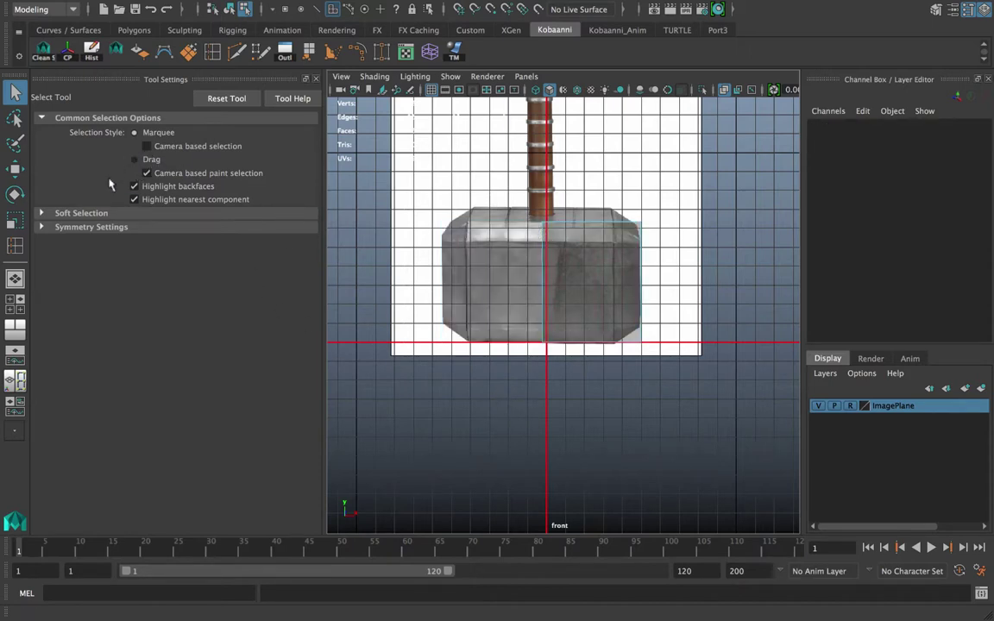
# - Reset the Insert Edge Loop tool and add a vertical loop where the reference hammer's right chamfer begins
pyautogui.click(16, 246)
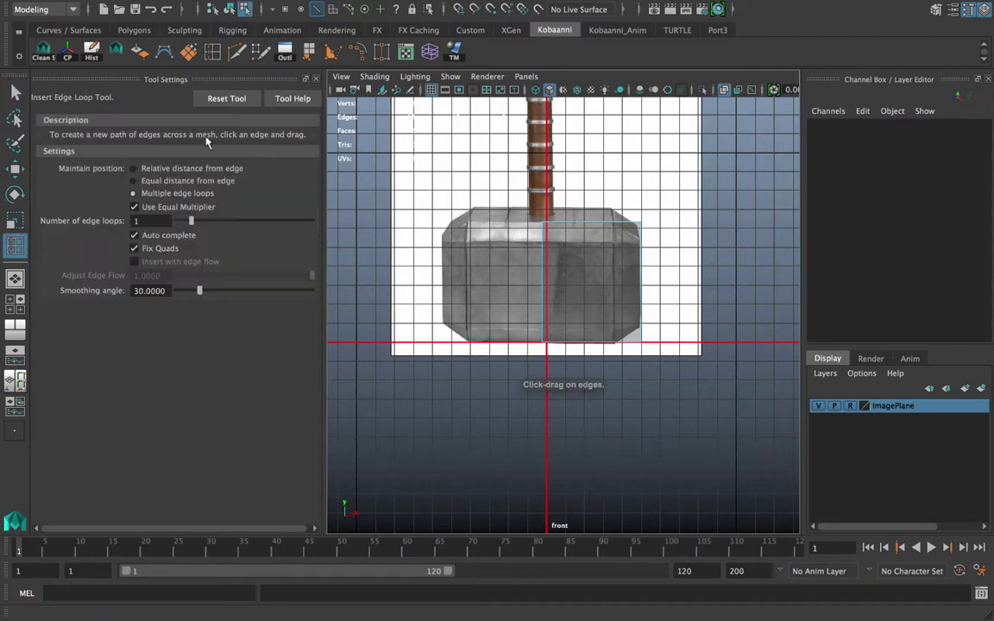
pyautogui.click(216, 101)
pyautogui.click(316, 78)
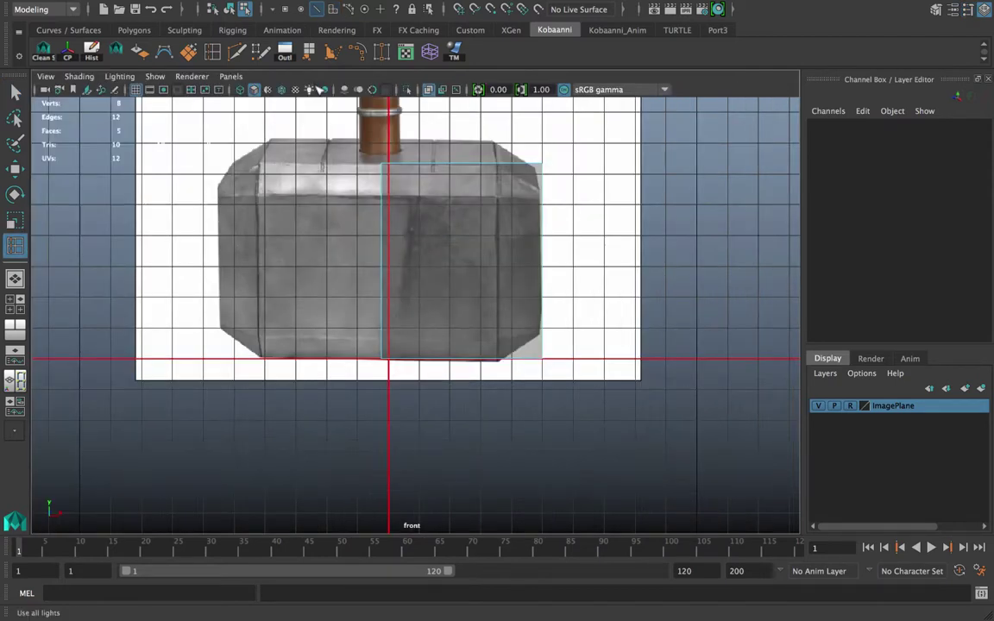
pyautogui.scroll(1, 497, 240)
pyautogui.click(509, 152)
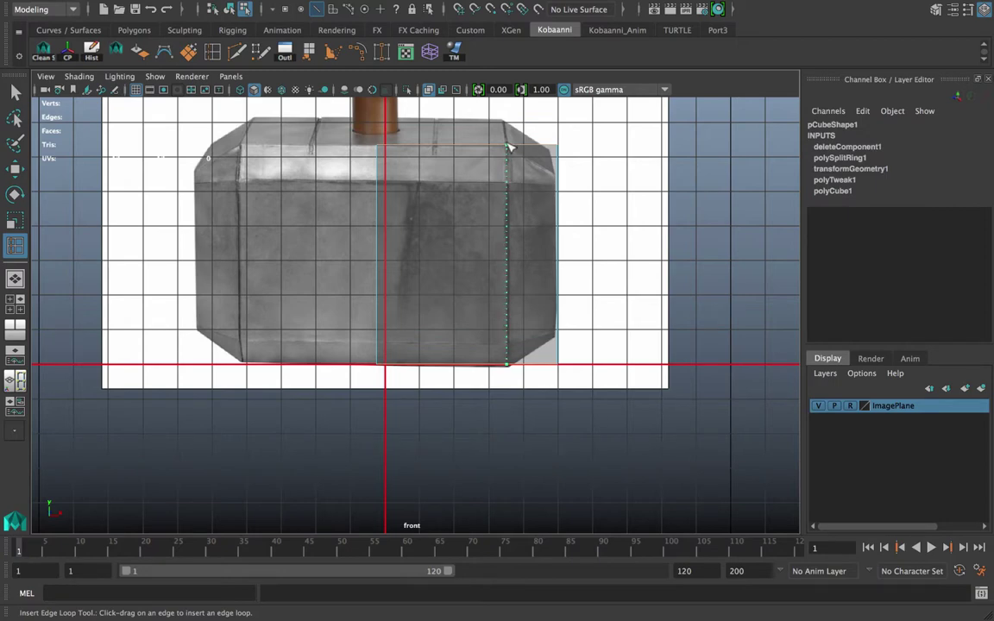
pyautogui.click(509, 149)
# - Scale the block's right-end vertices inward along Y to match the sloped corners of the reference hammer
pyautogui.rightClick(529, 148)
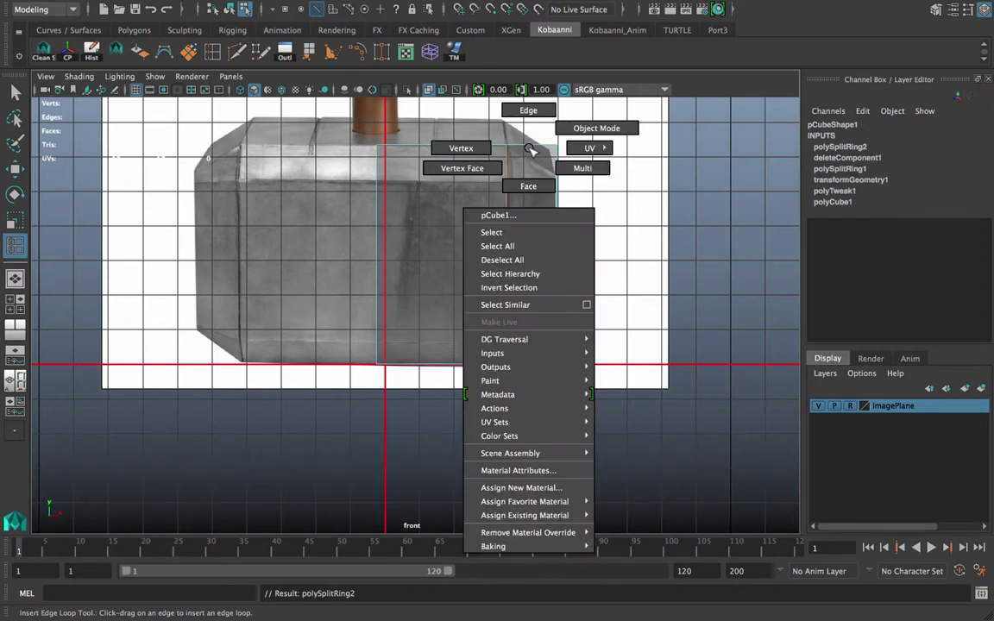
pyautogui.click(484, 149)
pyautogui.press('q')
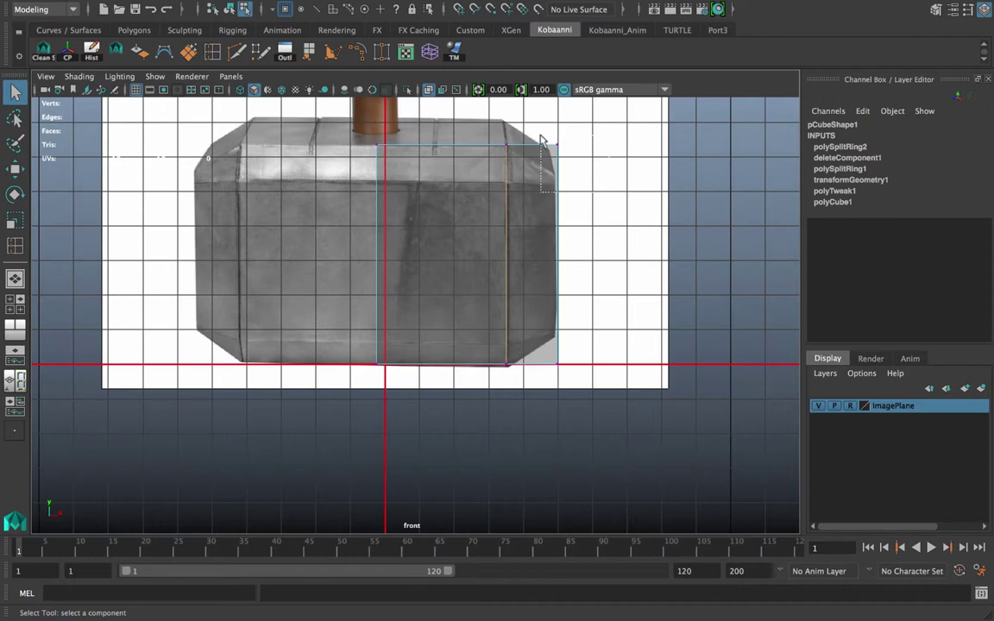
pyautogui.moveTo(542, 139); pyautogui.dragTo(541, 137)
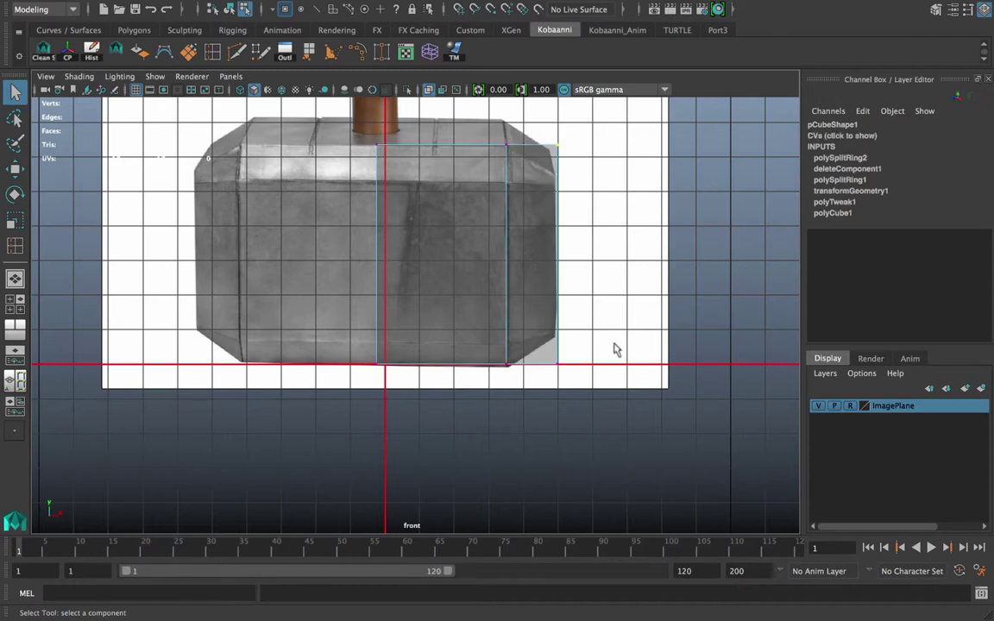
pyautogui.press('r')
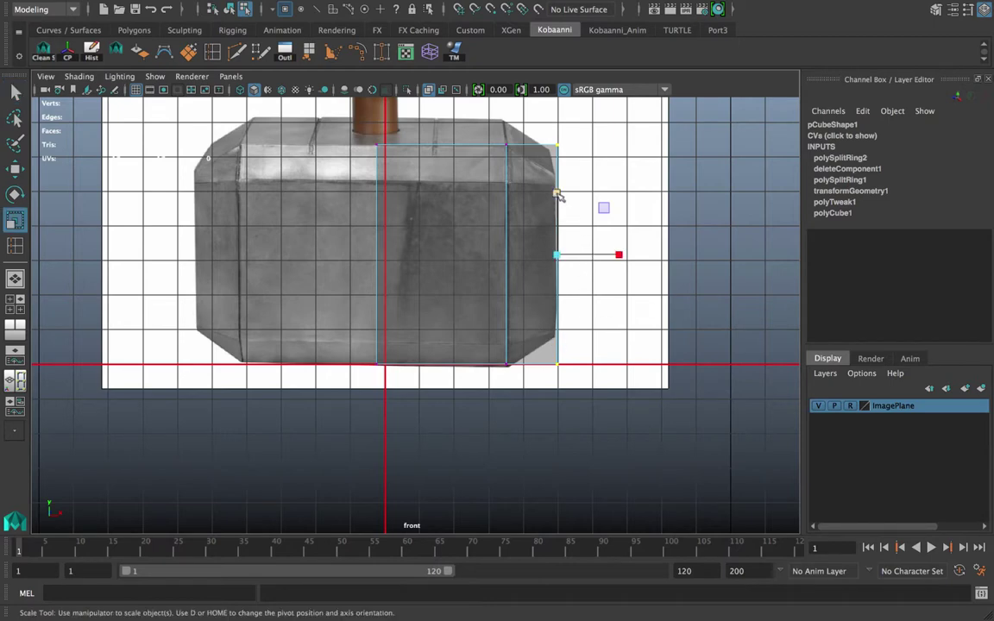
pyautogui.moveTo(558, 196); pyautogui.dragTo(559, 211)
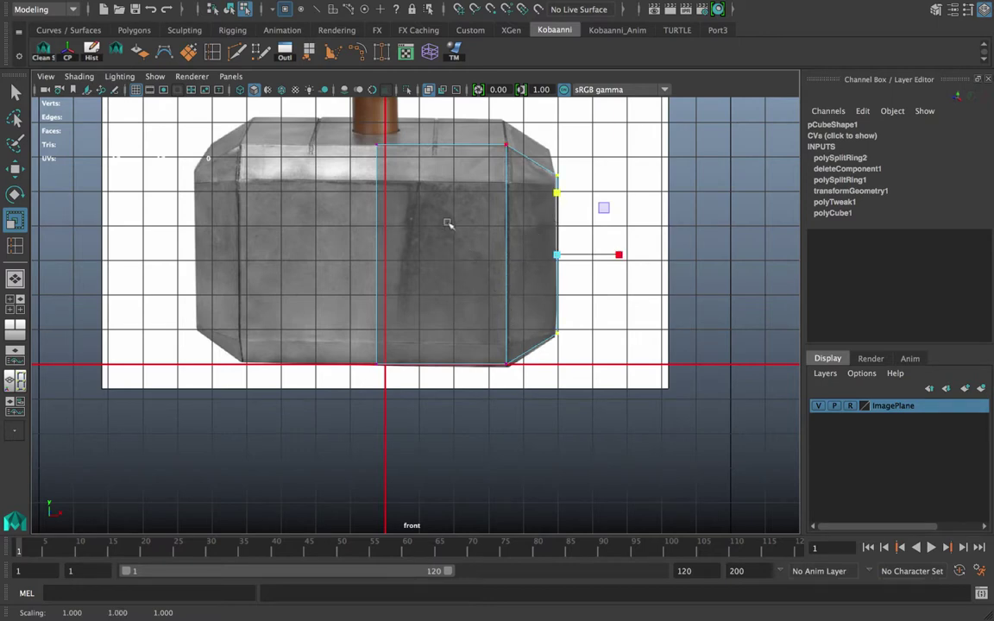
# - Bevel the front and back long top edges of the block's main section with 1 segment
pyautogui.moveTo(442, 210); pyautogui.dragTo(450, 168, button='right')
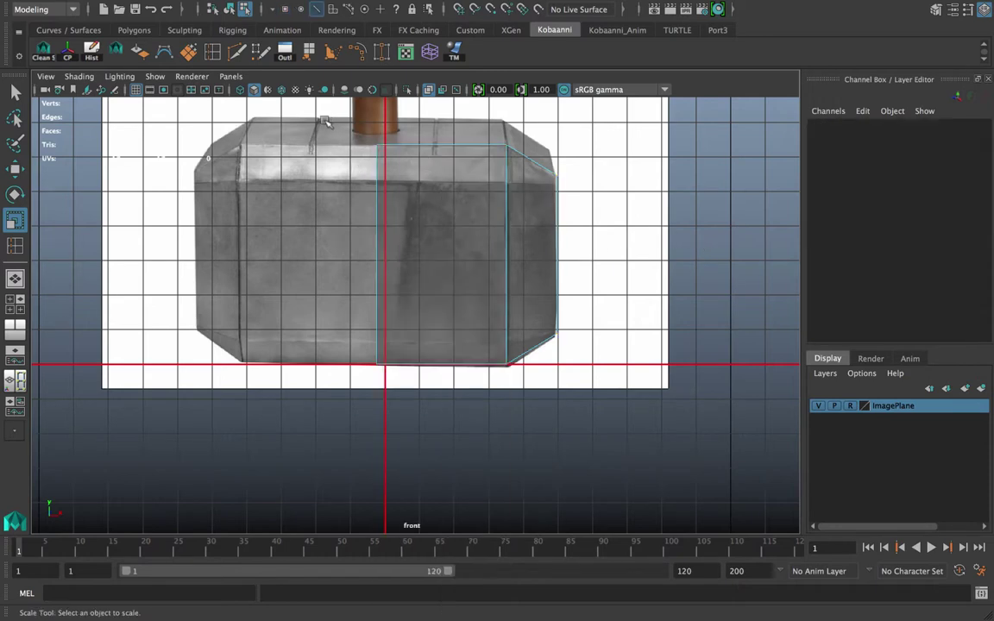
pyautogui.doubleClick(535, 156)
pyautogui.click(544, 142)
pyautogui.click(433, 145)
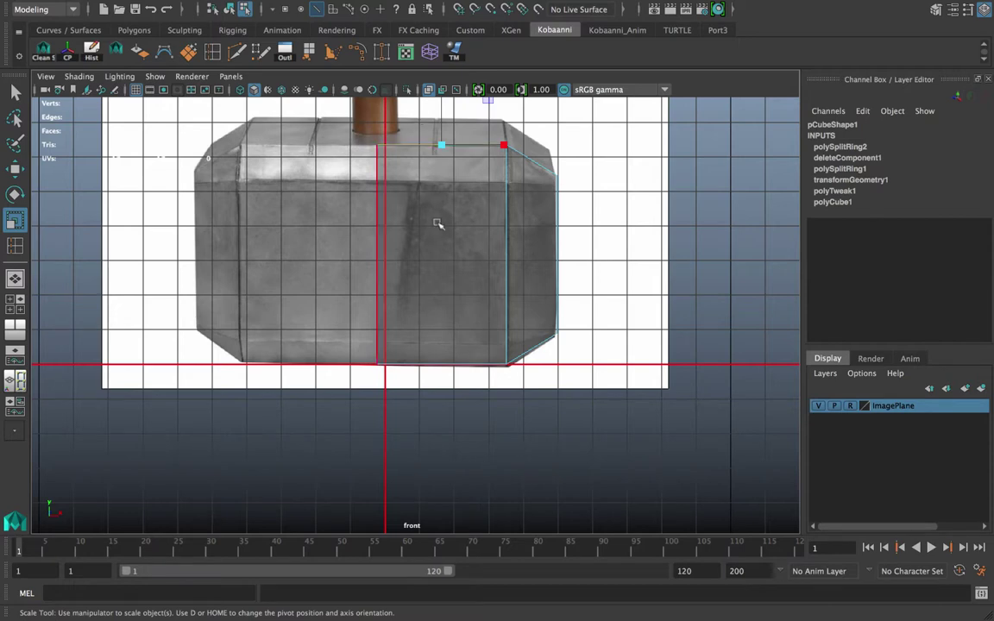
pyautogui.keyDown('shift'); pyautogui.rightClick(439, 221); pyautogui.keyUp('shift')
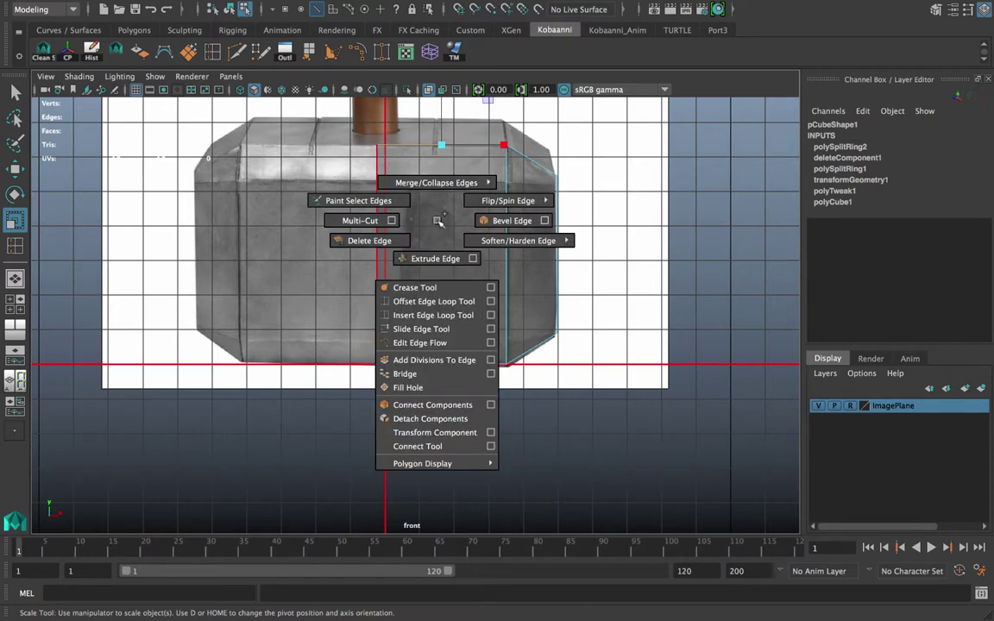
pyautogui.keyDown('shift'); pyautogui.moveTo(438, 221); pyautogui.dragTo(505, 223, button='right'); pyautogui.keyUp('shift')
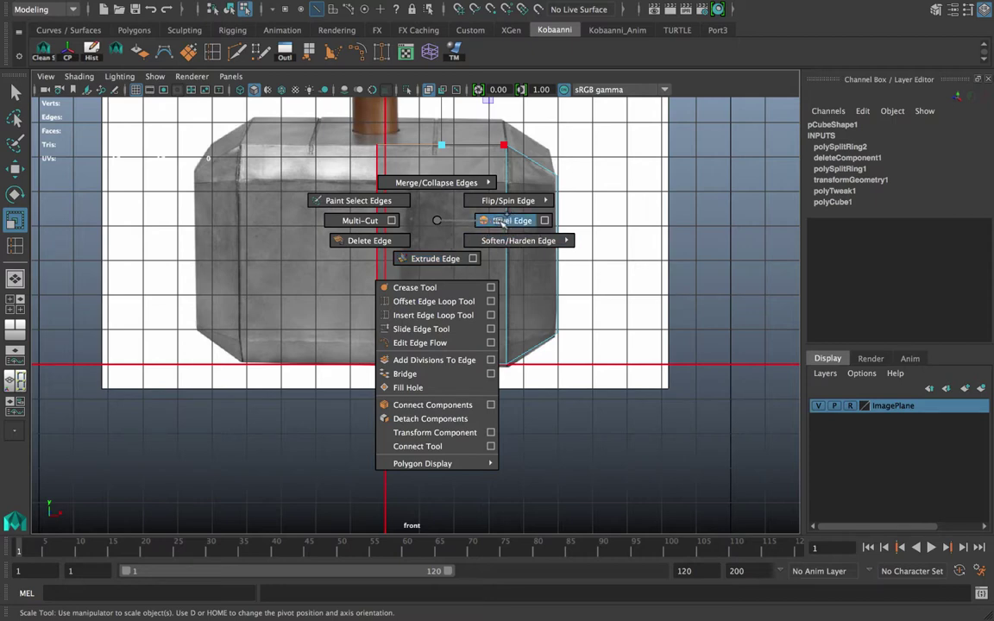
pyautogui.keyDown('shift'); pyautogui.moveTo(505, 223); pyautogui.dragTo(506, 221, button='right'); pyautogui.keyUp('shift')
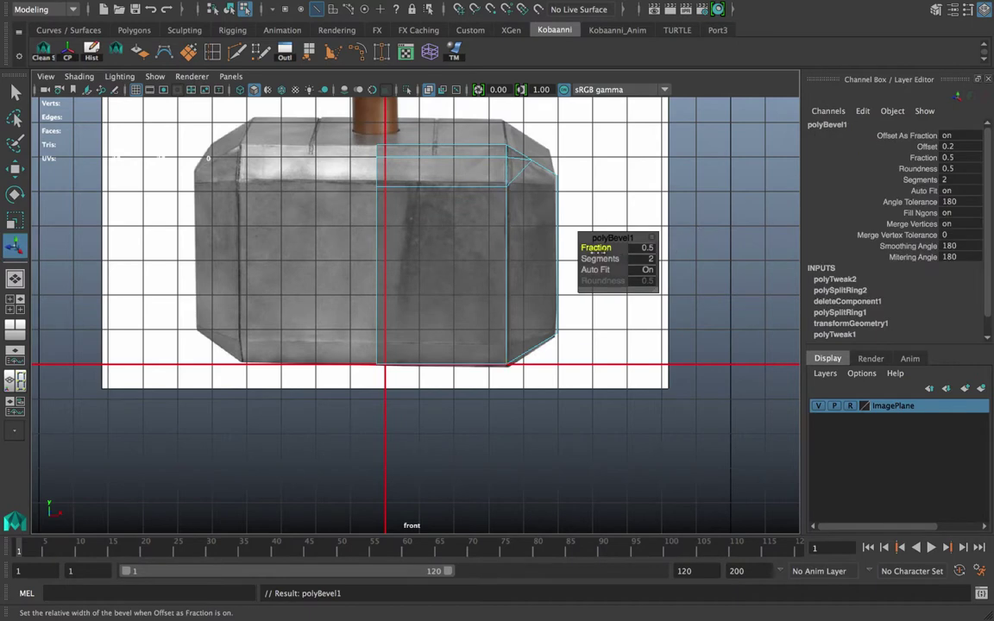
pyautogui.moveTo(599, 259); pyautogui.dragTo(588, 259)
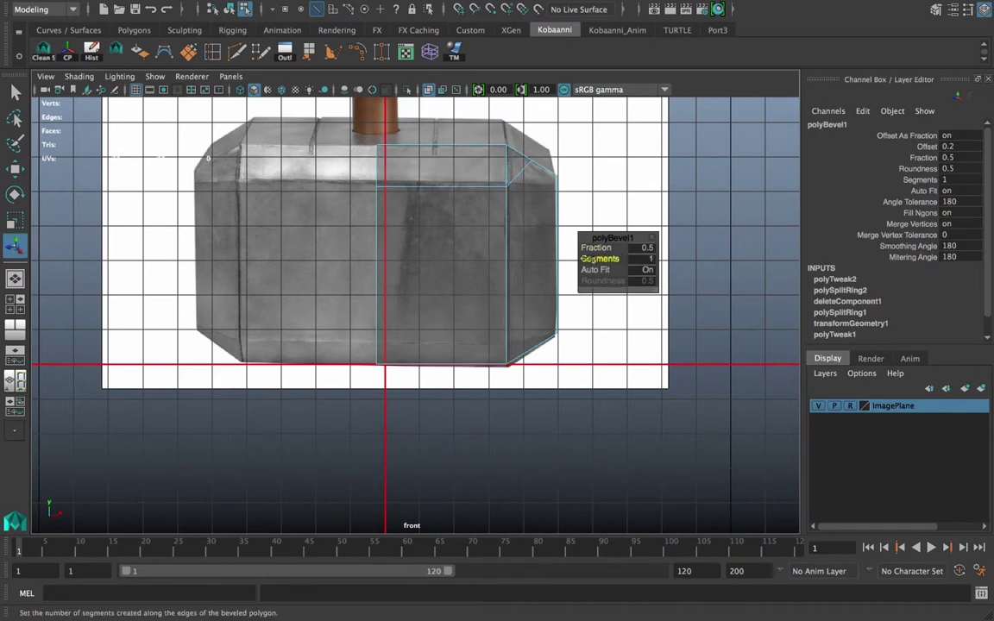
# - Try a bevel fraction of 0.6 on the top edges while inspecting the block in the perspective view
pyautogui.press('space')
pyautogui.press('space')
pyautogui.scroll(8, 552, 236)
pyautogui.keyDown('alt'); pyautogui.moveTo(518, 250); pyautogui.dragTo(448, 303); pyautogui.keyUp('alt')
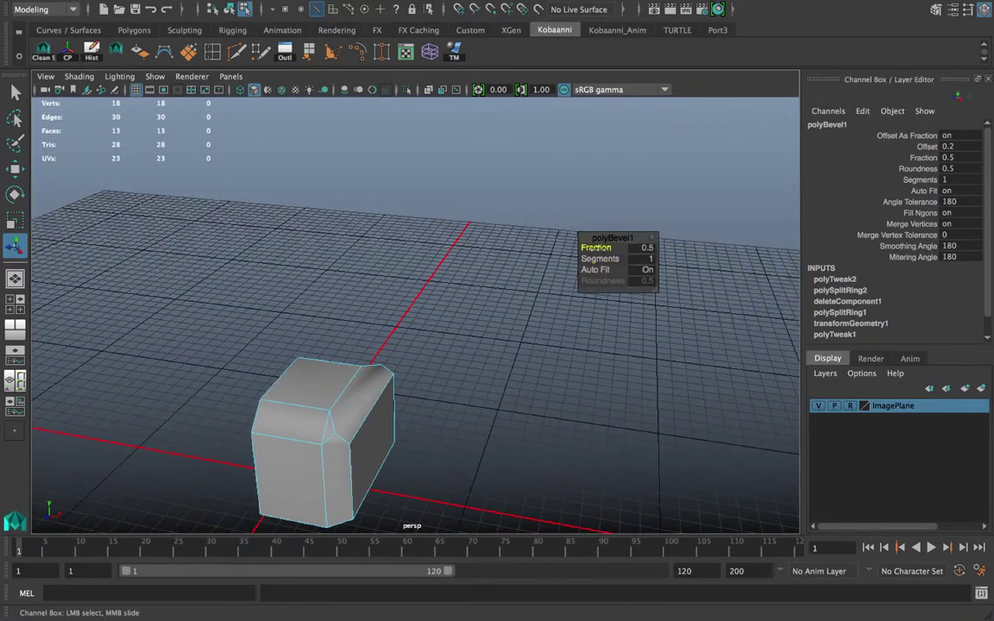
pyautogui.moveTo(598, 248)
pyautogui.mouseDown()
pyautogui.moveTo(623, 247)
pyautogui.moveTo(588, 247)
pyautogui.moveTo(598, 248)
pyautogui.mouseUp()
pyautogui.moveTo(605, 250)
pyautogui.mouseDown(button='middle')
pyautogui.moveTo(621, 250)
pyautogui.moveTo(596, 250)
pyautogui.moveTo(613, 250)
pyautogui.mouseUp(button='middle')
# - Set the bevel fraction to 0.44 in the front view so the chamfer meets the reference hammer's horizontal crease
pyautogui.press('space')
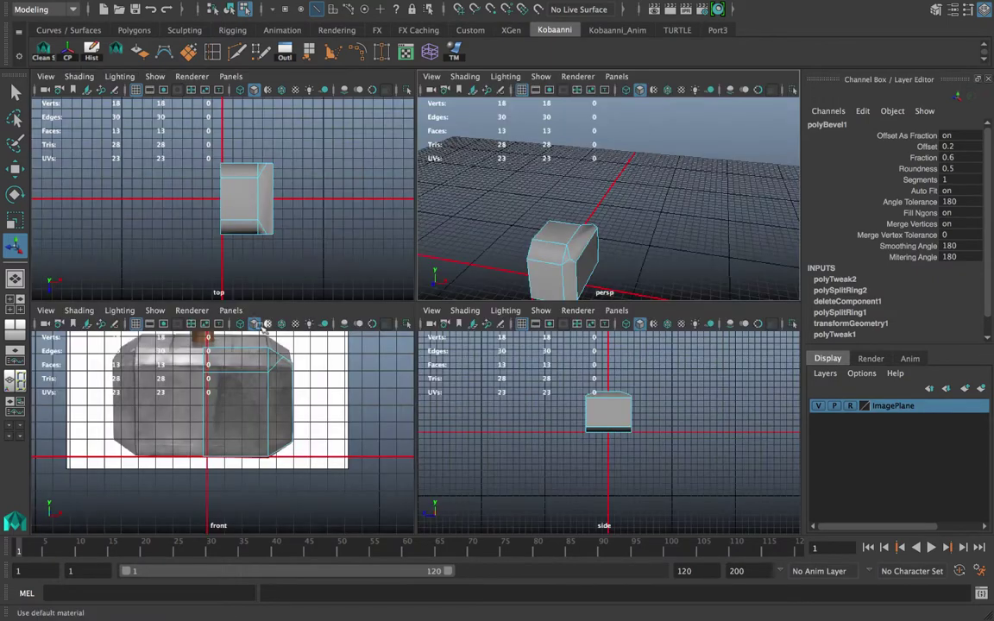
pyautogui.scroll(3, 244, 338)
pyautogui.scroll(-4, 244, 360)
pyautogui.keyDown('alt'); pyautogui.moveTo(246, 380); pyautogui.dragTo(256, 404, button='middle'); pyautogui.keyUp('alt')
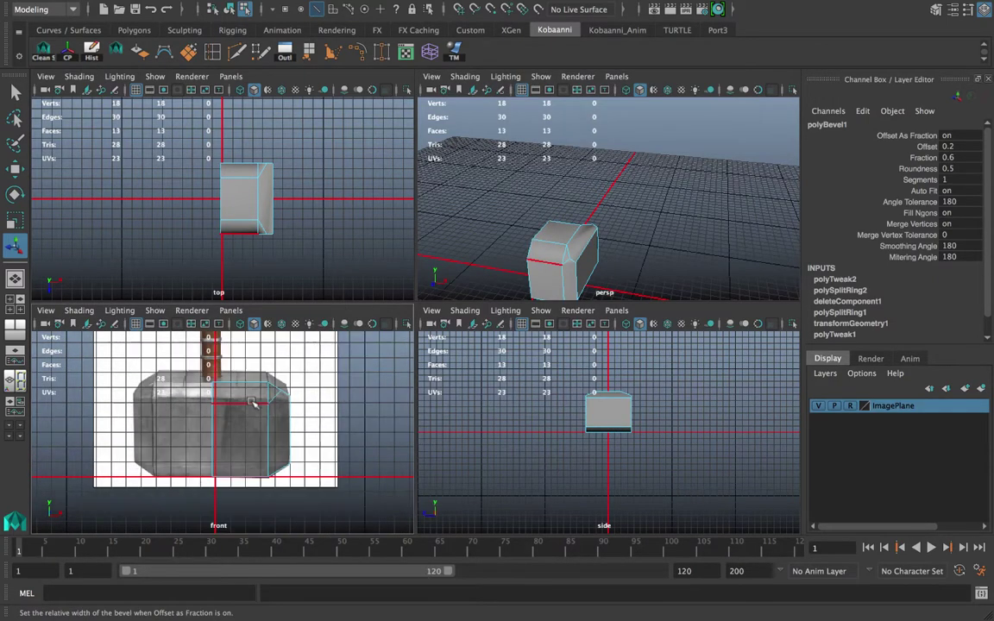
pyautogui.press('space')
pyautogui.moveTo(606, 247); pyautogui.dragTo(598, 248)
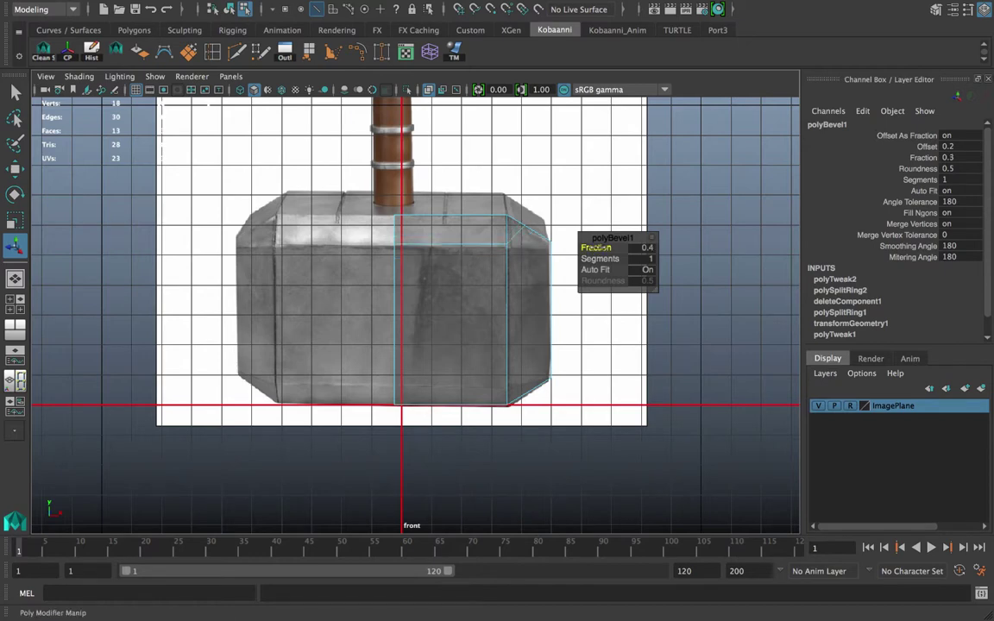
pyautogui.moveTo(602, 248); pyautogui.dragTo(561, 248, button='middle')
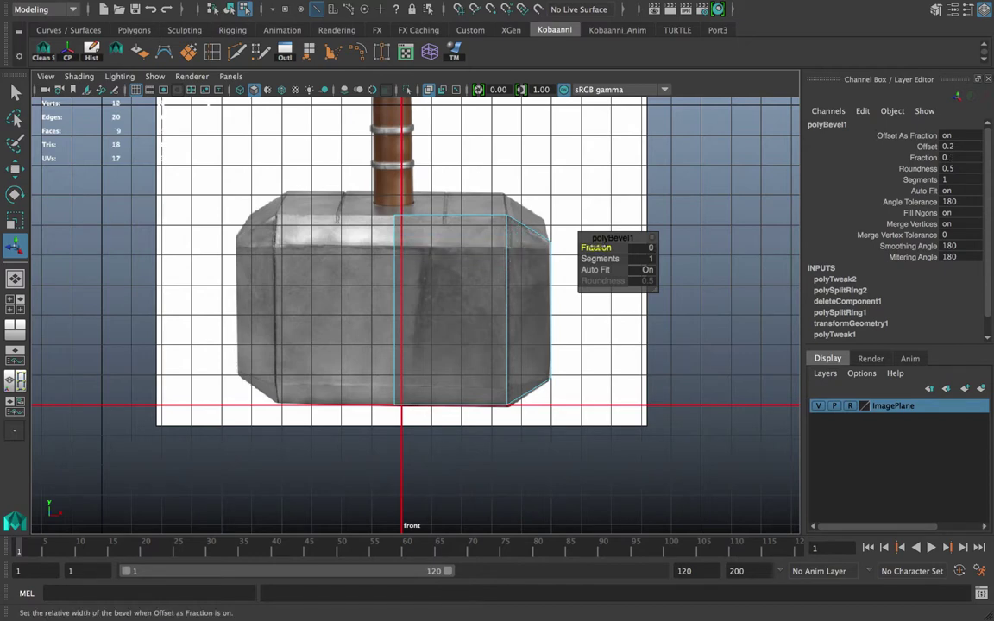
pyautogui.moveTo(596, 248); pyautogui.dragTo(629, 248, button='middle')
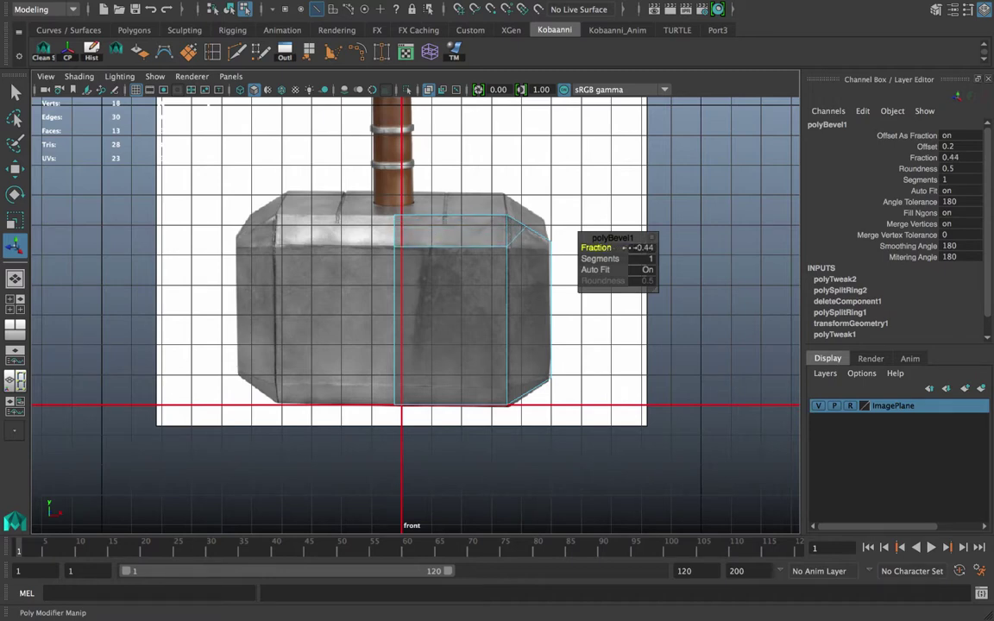
# - Show the block's vertices around the bevelled corner in the perspective view and activate the Target Weld tool
pyautogui.press('space')
pyautogui.press('space')
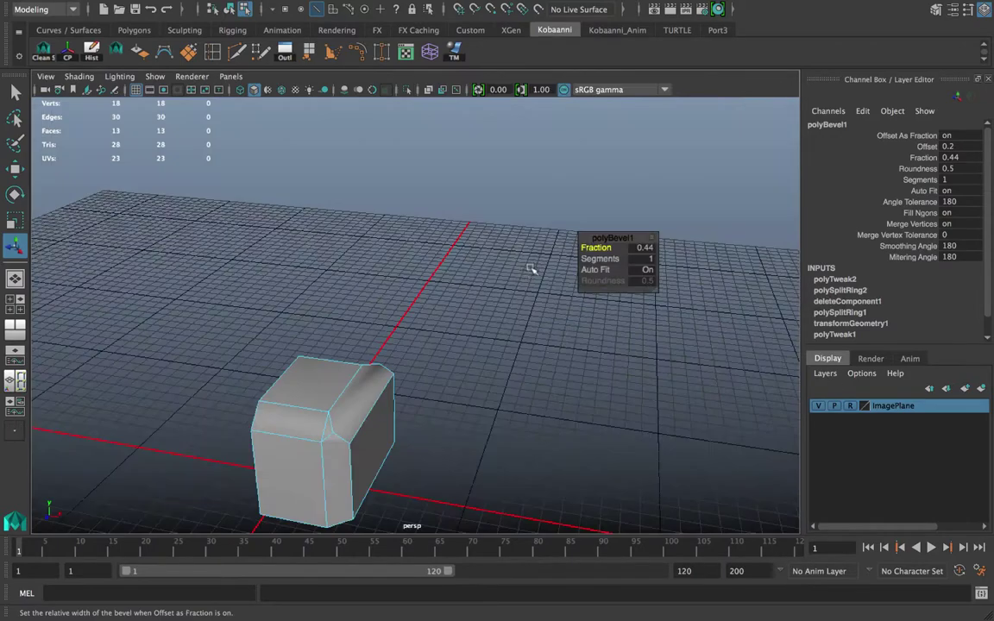
pyautogui.keyDown('alt'); pyautogui.moveTo(532, 269); pyautogui.dragTo(371, 318); pyautogui.keyUp('alt')
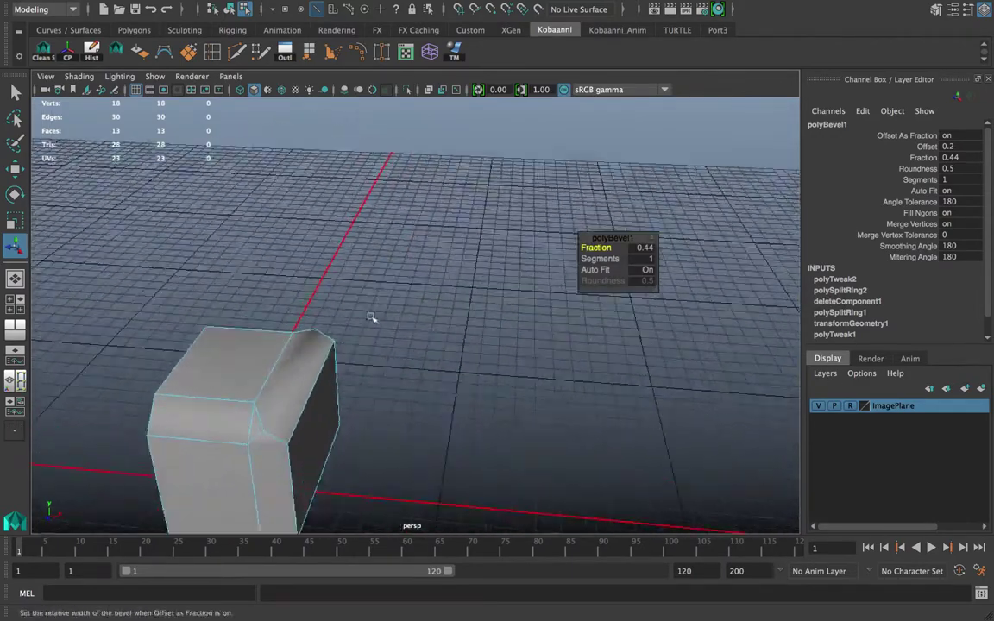
pyautogui.scroll(3, 366, 315)
pyautogui.keyDown('alt'); pyautogui.moveTo(360, 312); pyautogui.dragTo(425, 274, button='middle'); pyautogui.keyUp('alt')
pyautogui.moveTo(330, 362); pyautogui.dragTo(195, 195, button='right')
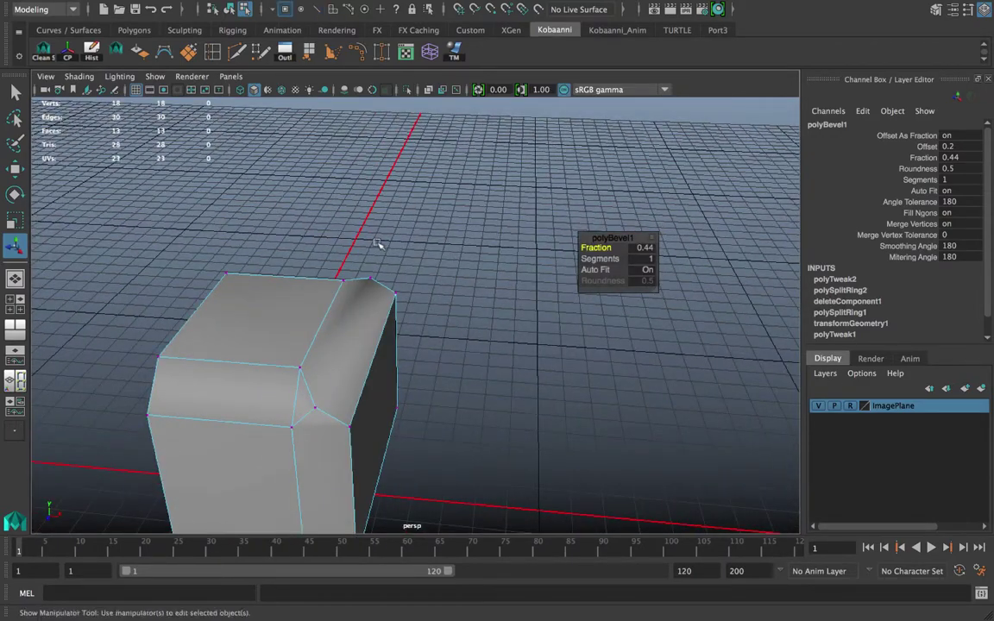
pyautogui.click(378, 244)
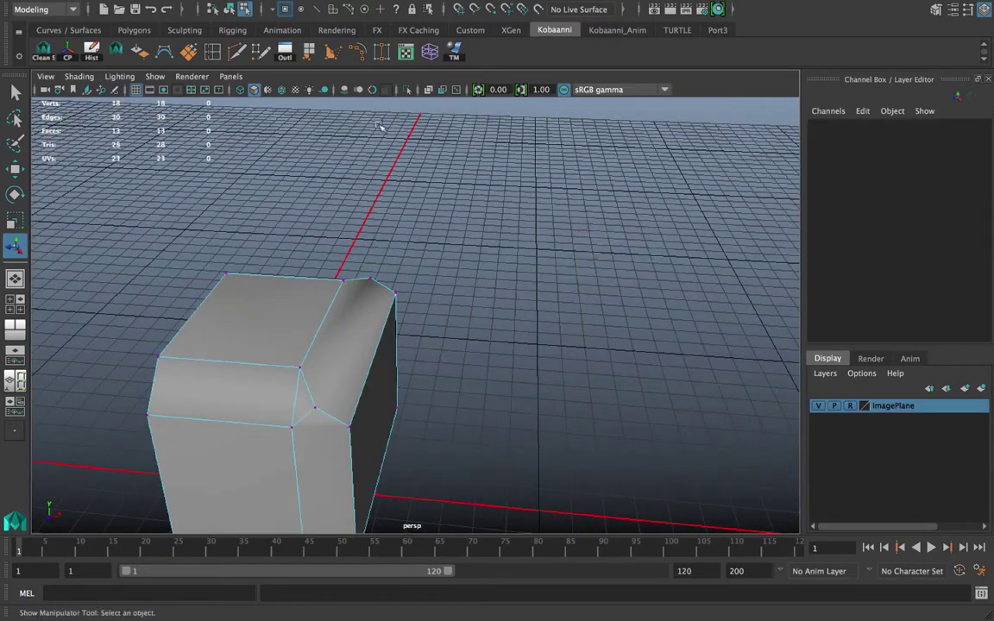
pyautogui.click(381, 53)
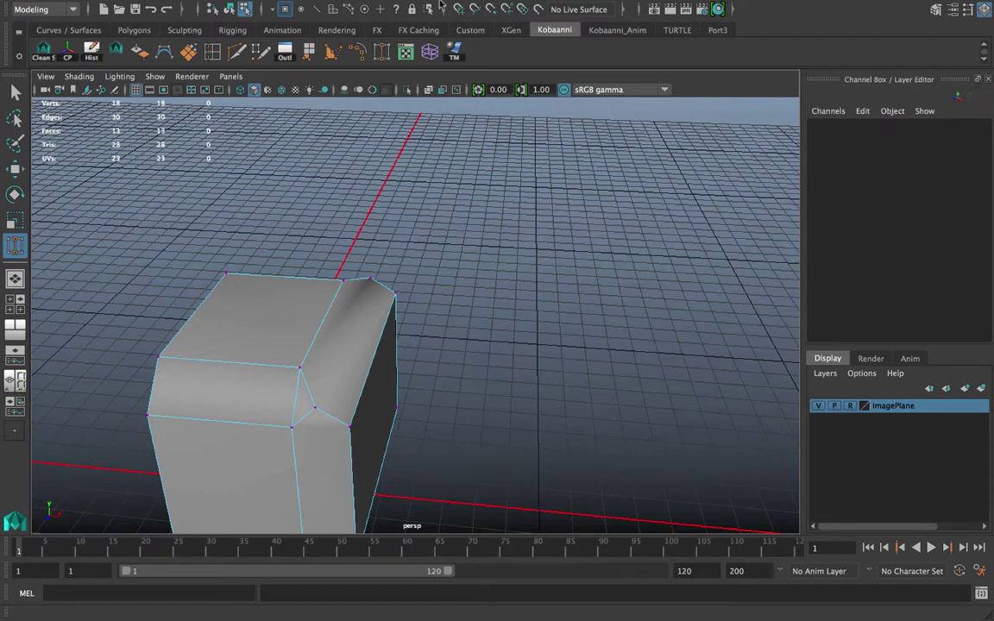
# - Target-weld the small inner bevel vertices at the two top corners onto the adjacent outer end-corner vertices
pyautogui.click(461, 8)
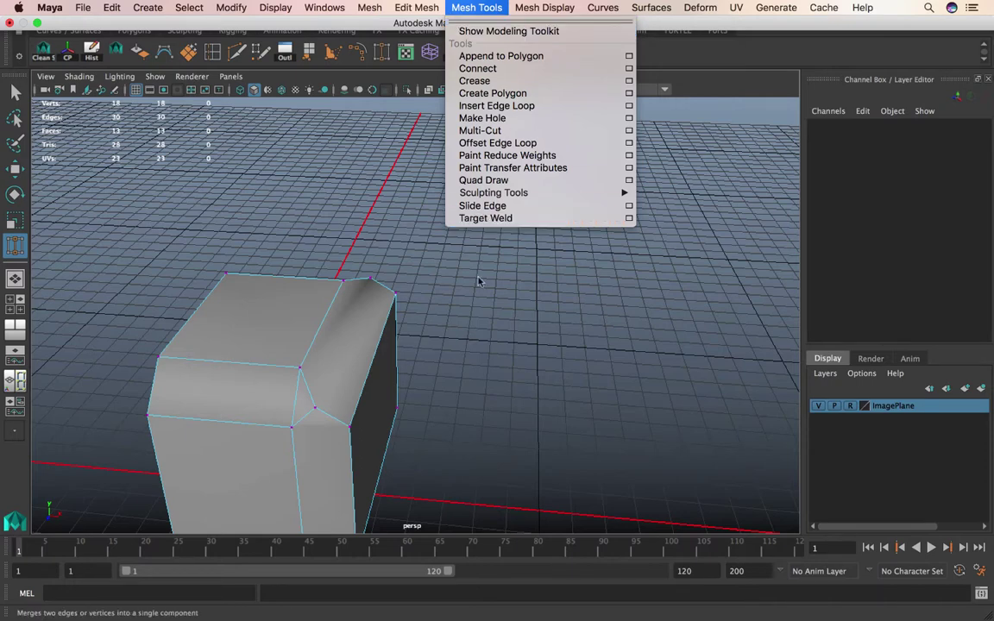
pyautogui.click(345, 346)
pyautogui.moveTo(344, 346); pyautogui.dragTo(413, 189, button='right')
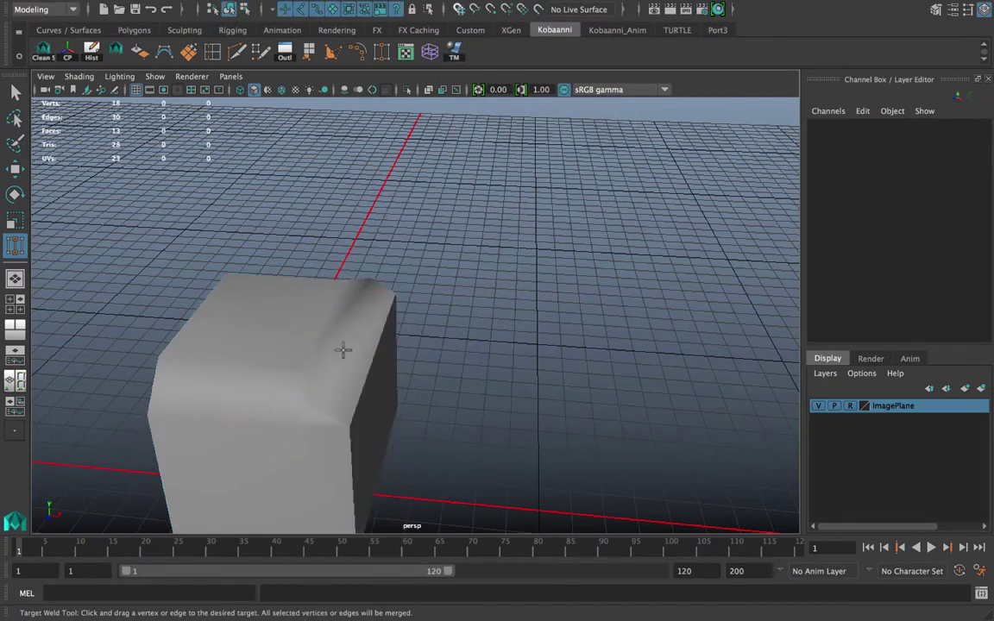
pyautogui.press('q')
pyautogui.click(345, 354)
pyautogui.keyDown('shift'); pyautogui.moveTo(328, 285); pyautogui.dragTo(341, 244, button='right'); pyautogui.keyUp('shift')
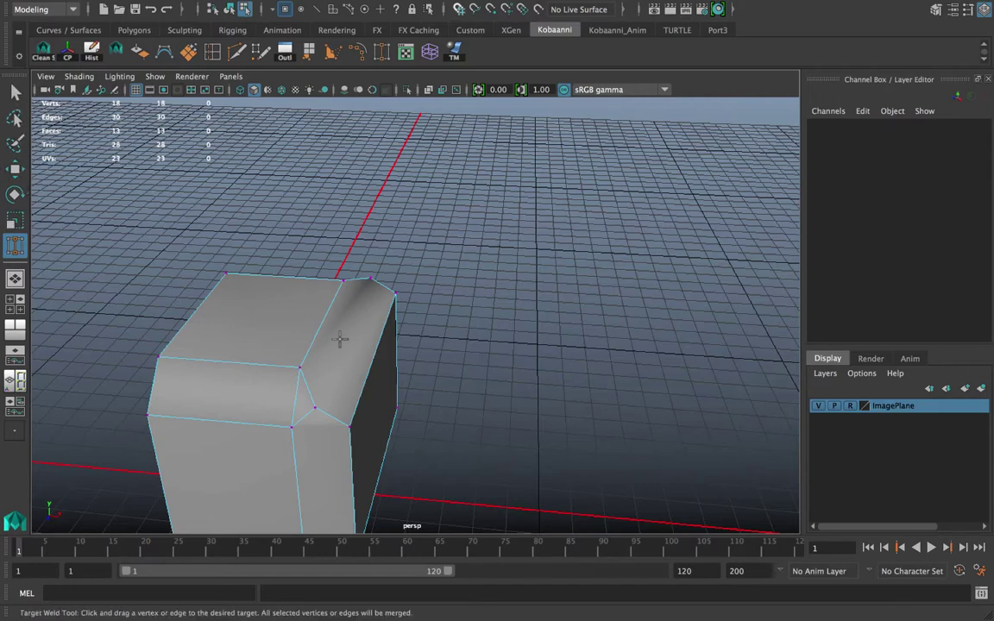
pyautogui.scroll(-5, 384, 394)
pyautogui.keyDown('alt'); pyautogui.moveTo(383, 397); pyautogui.dragTo(377, 334, button='middle'); pyautogui.keyUp('alt')
pyautogui.keyDown('alt'); pyautogui.moveTo(377, 334); pyautogui.dragTo(366, 309); pyautogui.keyUp('alt')
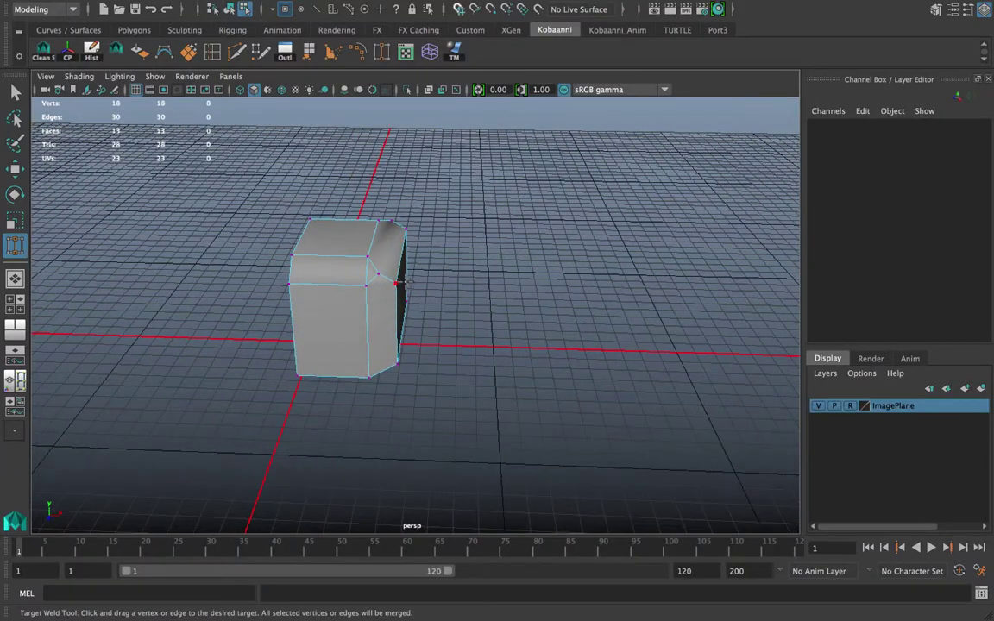
pyautogui.scroll(5, 405, 283)
pyautogui.keyDown('alt'); pyautogui.moveTo(384, 282); pyautogui.dragTo(408, 316, button='middle'); pyautogui.keyUp('alt')
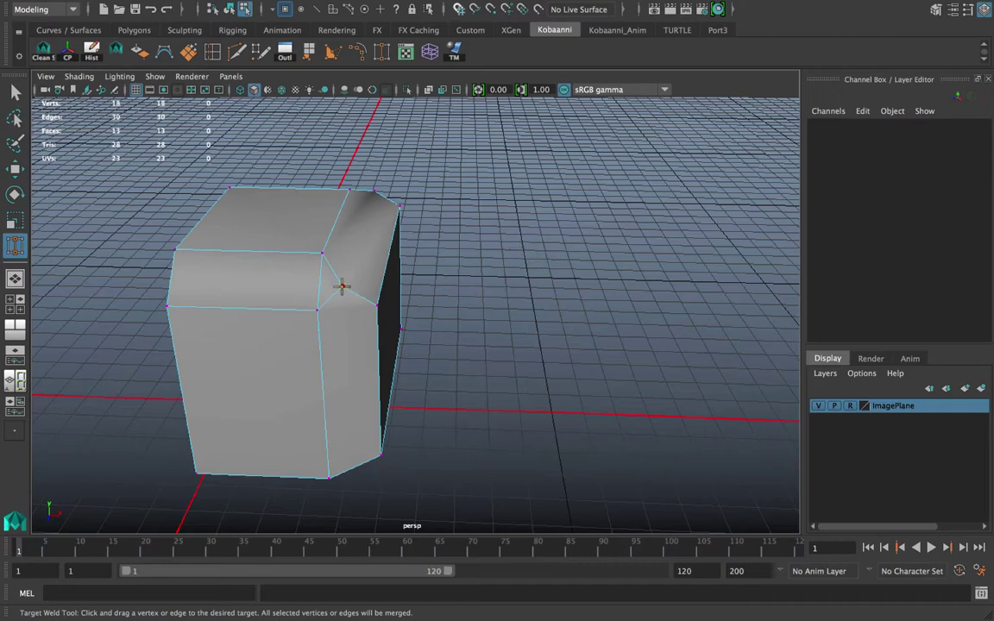
pyautogui.moveTo(342, 286); pyautogui.dragTo(605, 214)
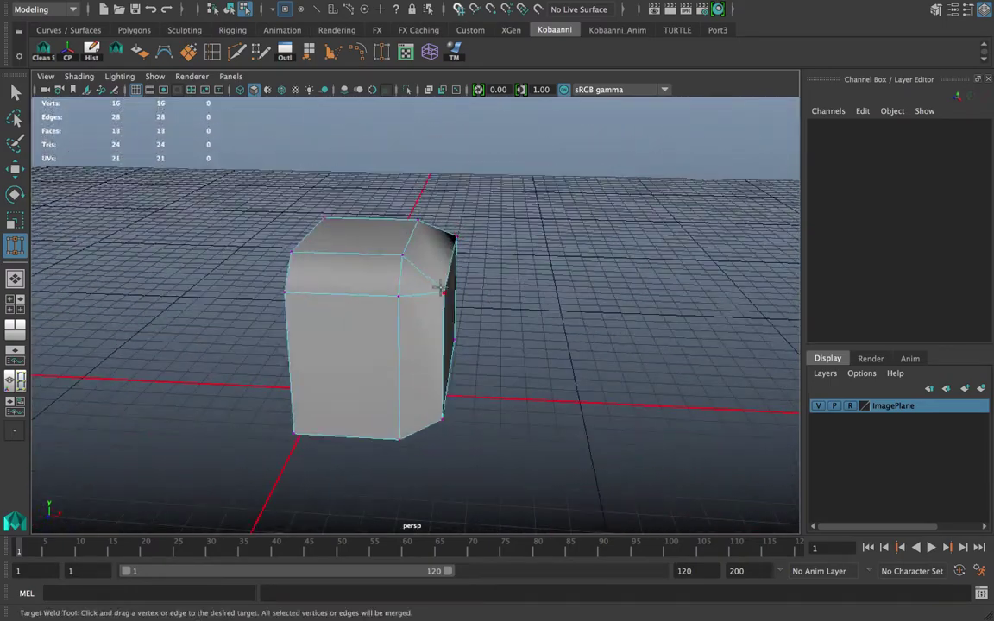
# - Scale the four vertices of the block's outer end inward along the depth axis in the top view
pyautogui.press('space')
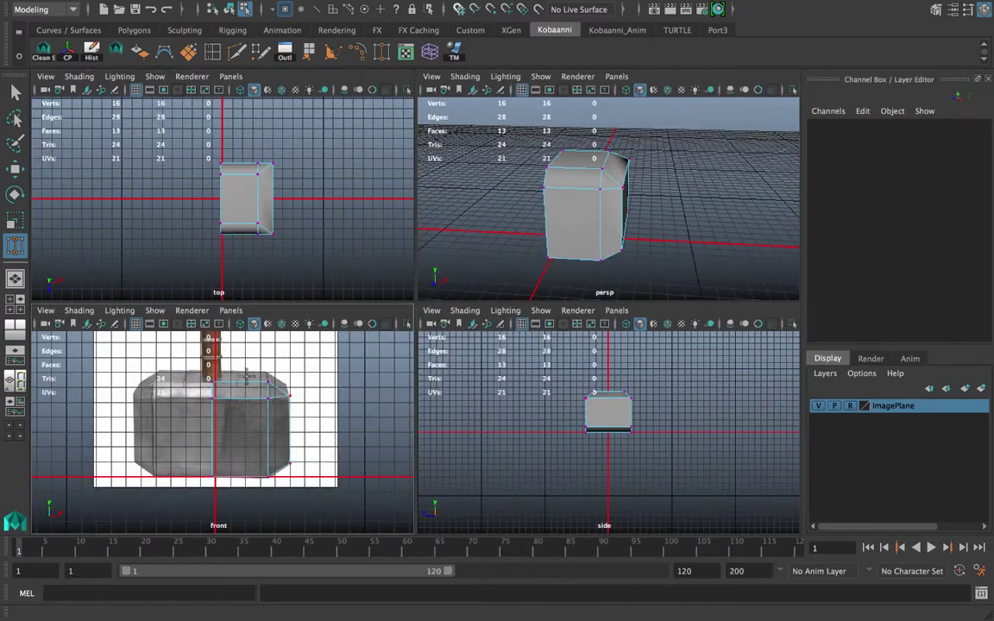
pyautogui.press('space')
pyautogui.press('space')
pyautogui.press('space')
pyautogui.press('q')
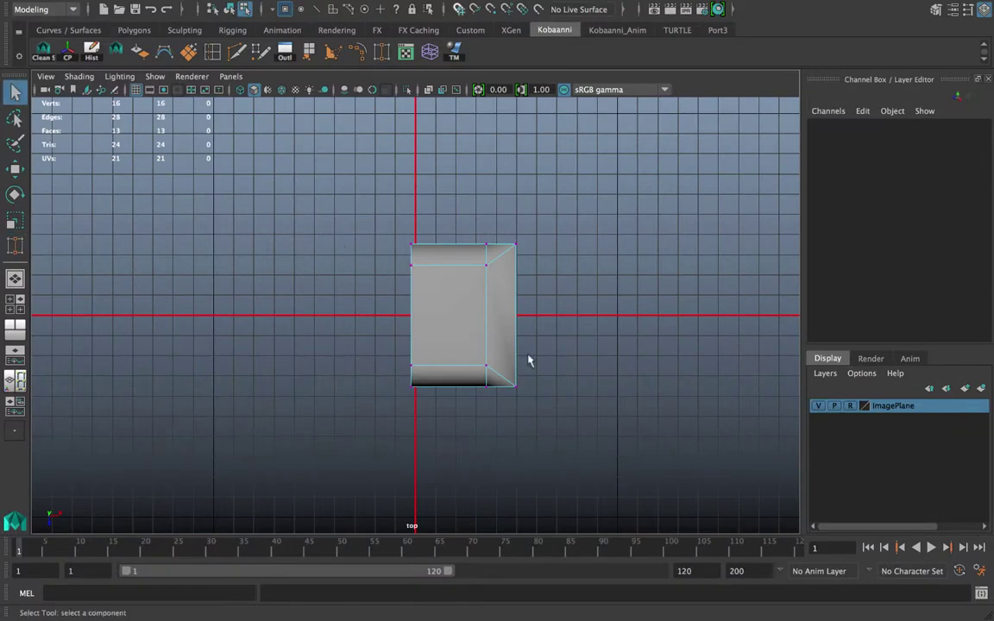
pyautogui.moveTo(556, 406); pyautogui.dragTo(512, 199)
pyautogui.press('r')
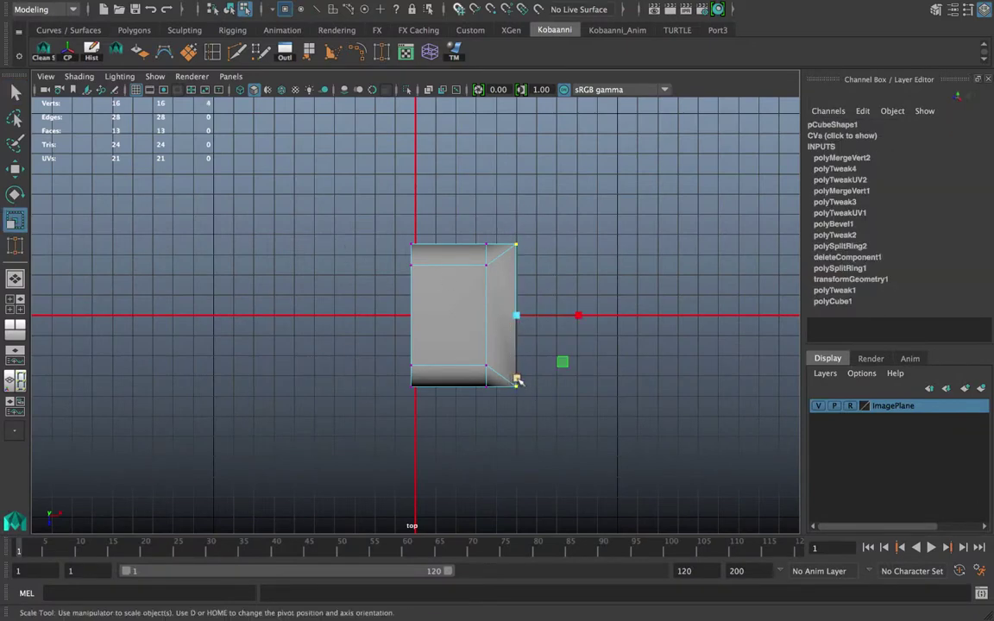
pyautogui.moveTo(516, 380); pyautogui.dragTo(513, 362)
# - Try placing a horizontal edge loop by eye near the block's mid-height in the front view, undoing each attempt
pyautogui.press('space')
pyautogui.press('space')
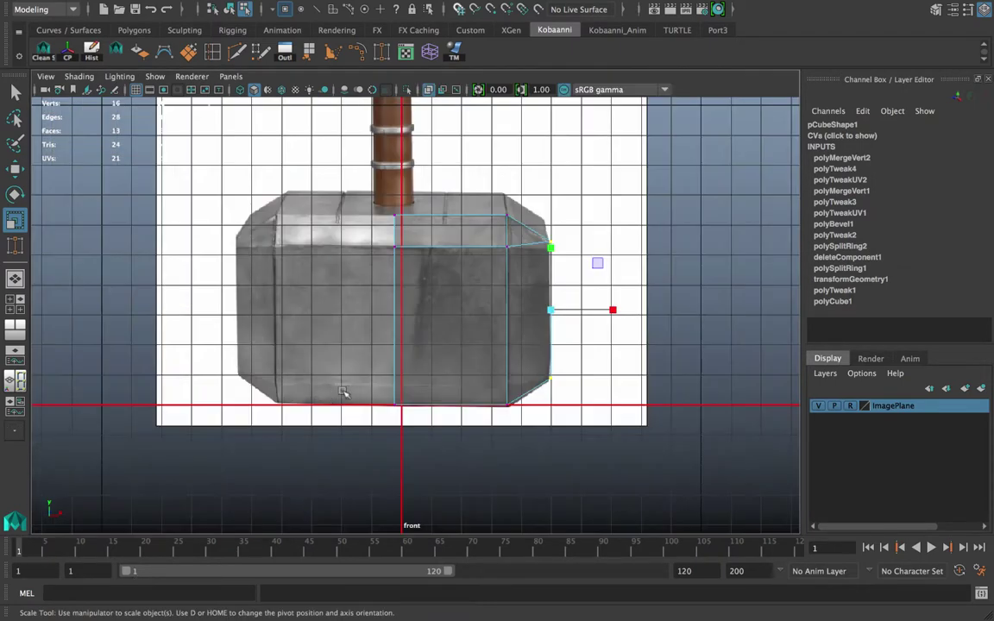
pyautogui.scroll(5, 354, 388)
pyautogui.click(191, 50)
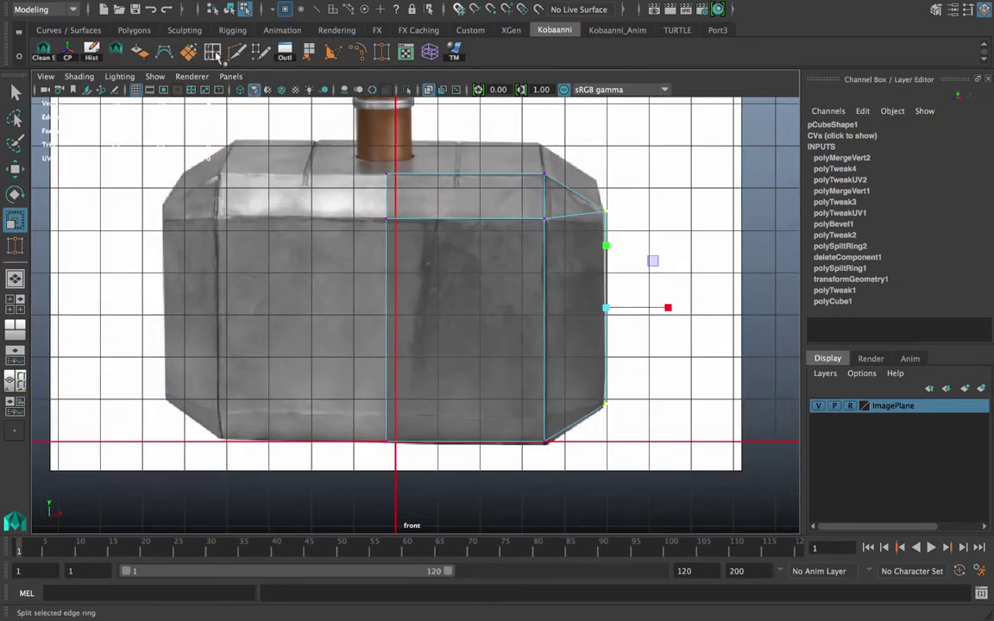
pyautogui.moveTo(611, 300); pyautogui.dragTo(612, 305)
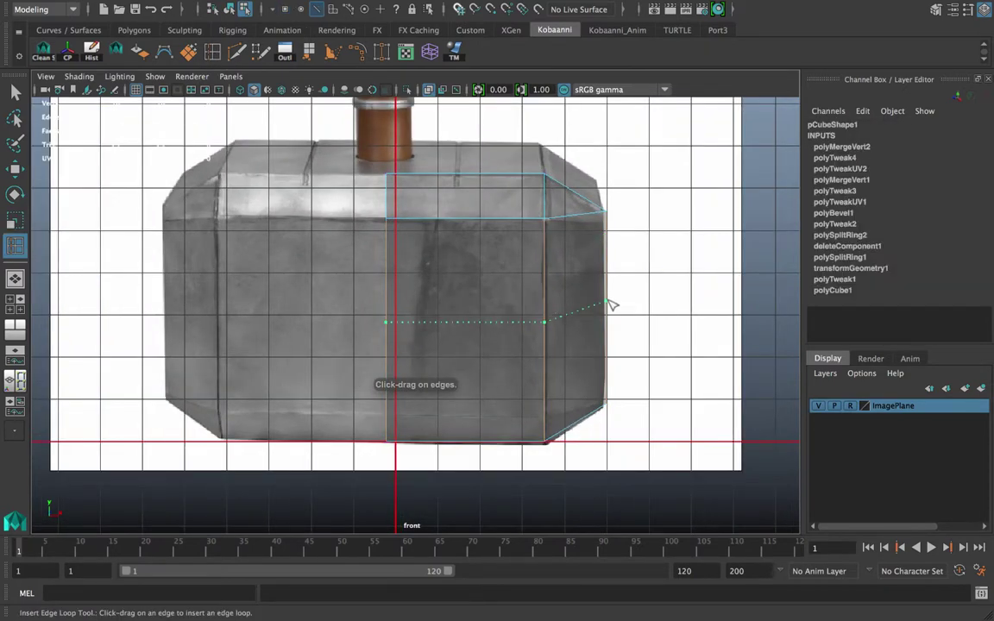
pyautogui.hotkey('ctrl', 'z')
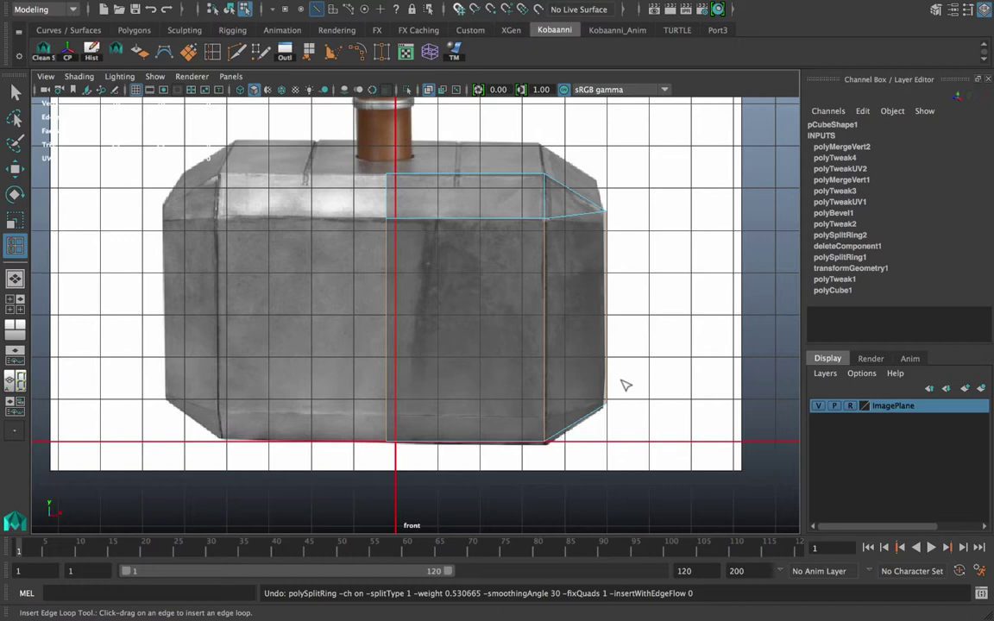
pyautogui.click(192, 50)
pyautogui.moveTo(609, 296); pyautogui.dragTo(611, 313)
pyautogui.hotkey('ctrl', 'z')
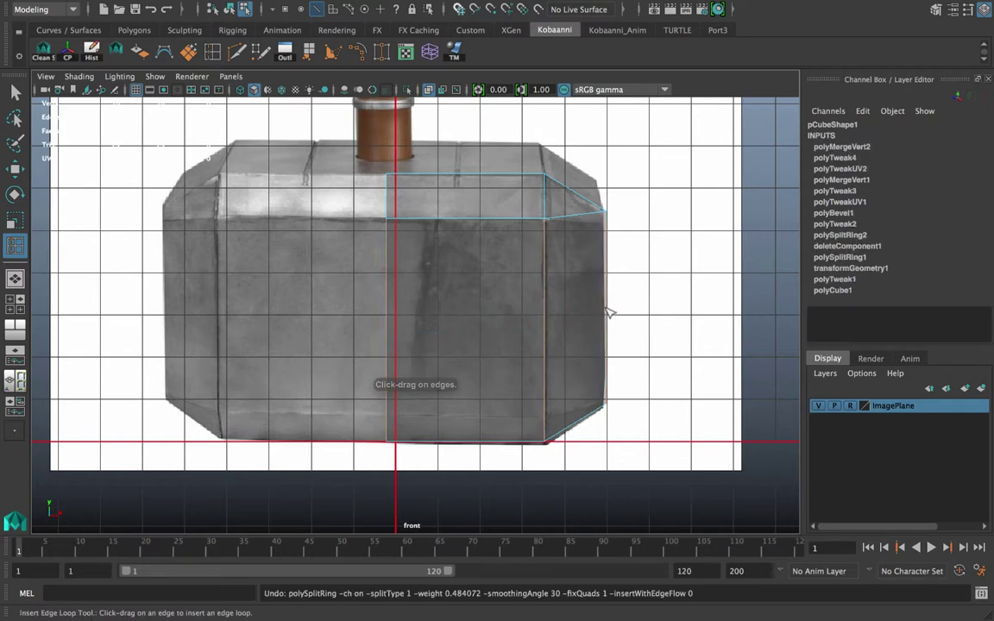
# - Insert one centred horizontal edge loop using the Multiple edge loops option with 1 loop, and reset the tool's settings
pyautogui.doubleClick(15, 248)
pyautogui.click(134, 193)
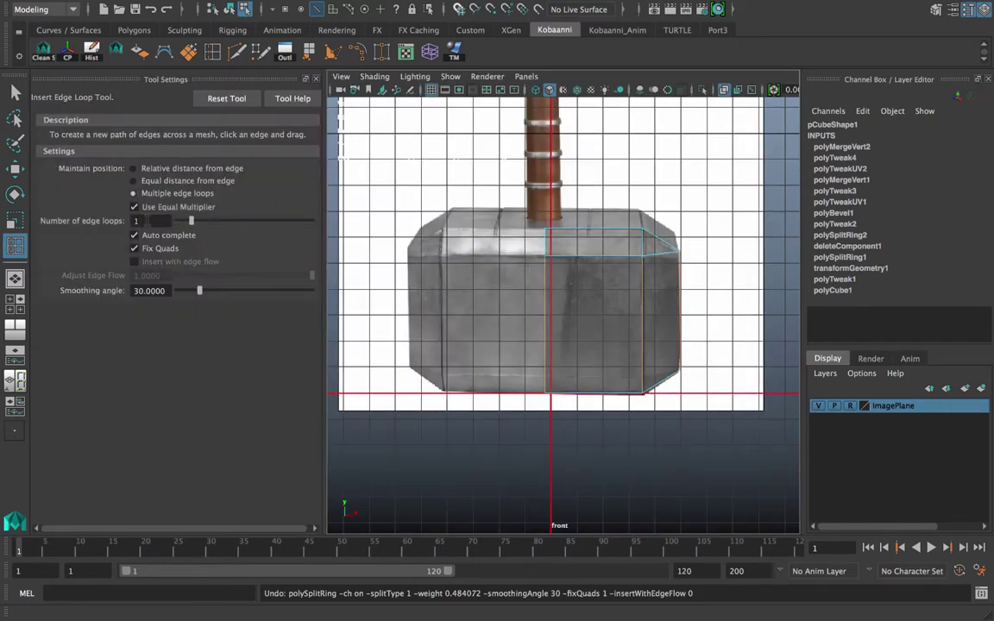
pyautogui.click(683, 317)
pyautogui.click(226, 98)
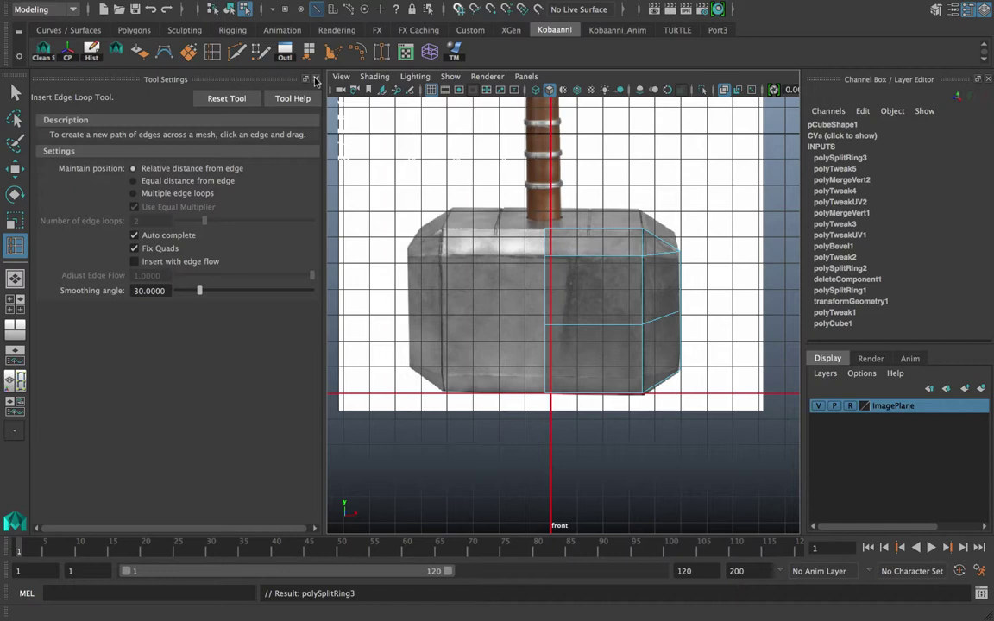
pyautogui.click(315, 79)
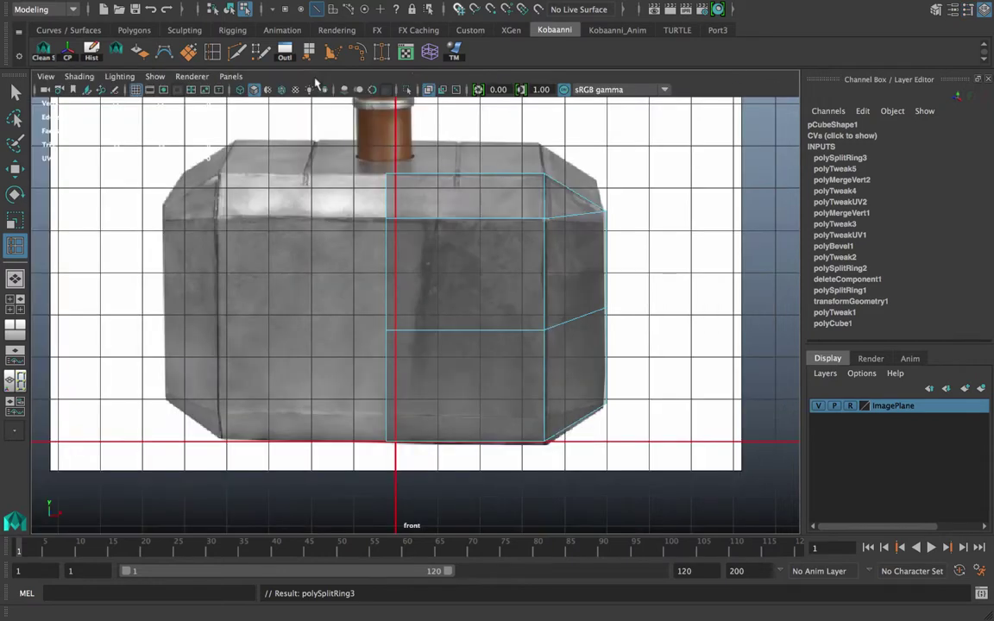
# - Select the new horizontal edge loop, flatten it vertically by scaling, and align it at the block's mid-height in the front view
pyautogui.moveTo(473, 209); pyautogui.dragTo(473, 128, button='right')
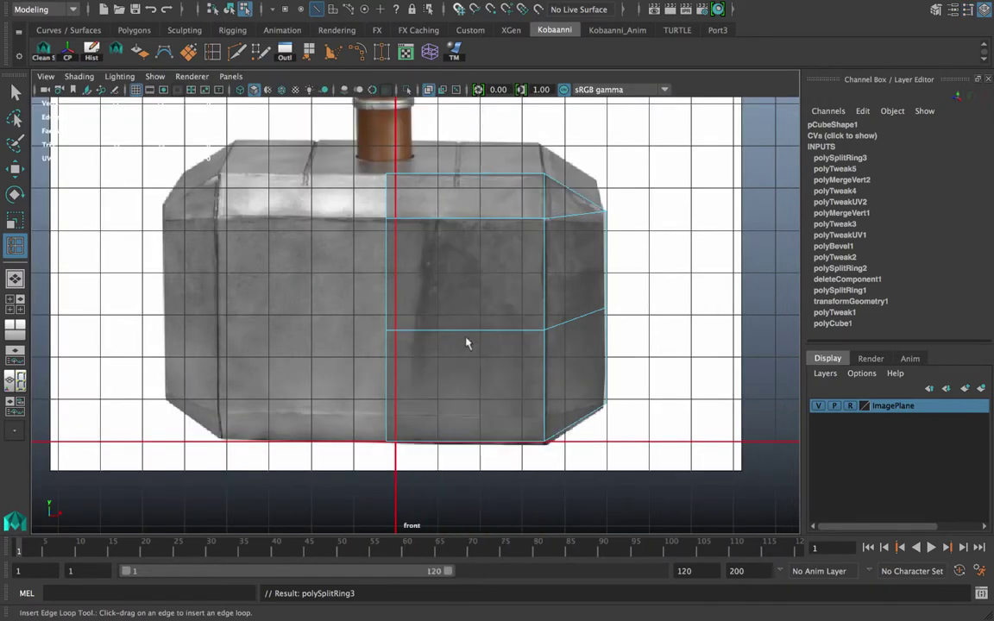
pyautogui.press('q')
pyautogui.press('space')
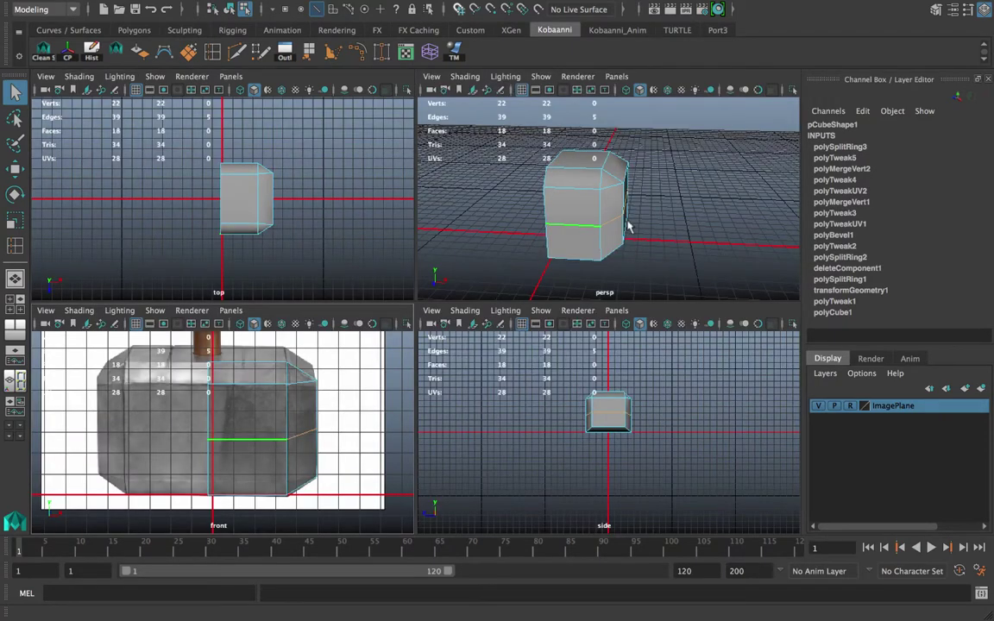
pyautogui.keyDown('alt'); pyautogui.moveTo(627, 221); pyautogui.dragTo(650, 235); pyautogui.keyUp('alt')
pyautogui.press('space')
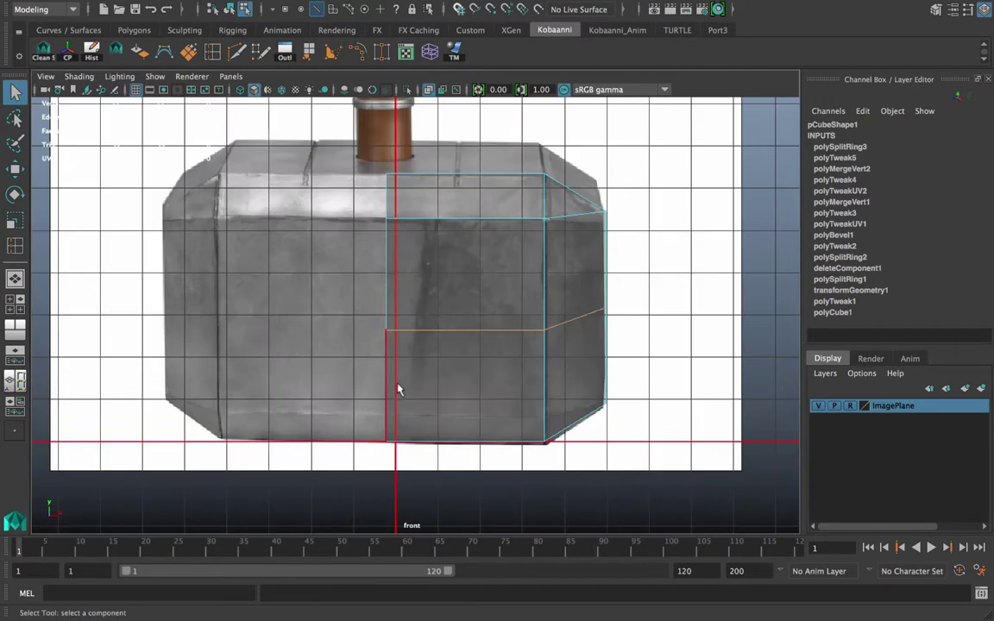
pyautogui.press('r')
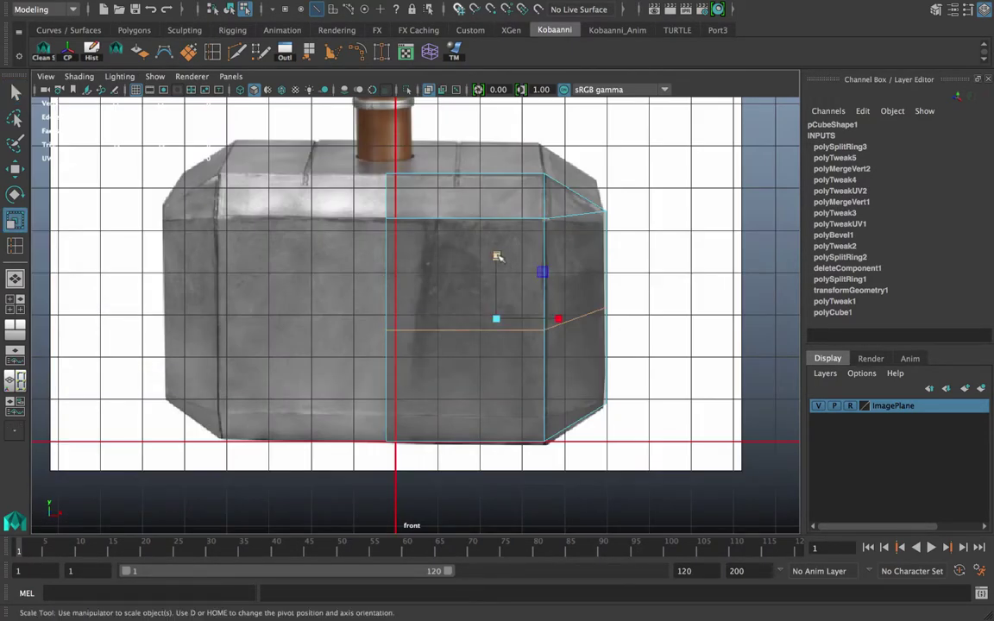
pyautogui.press('w')
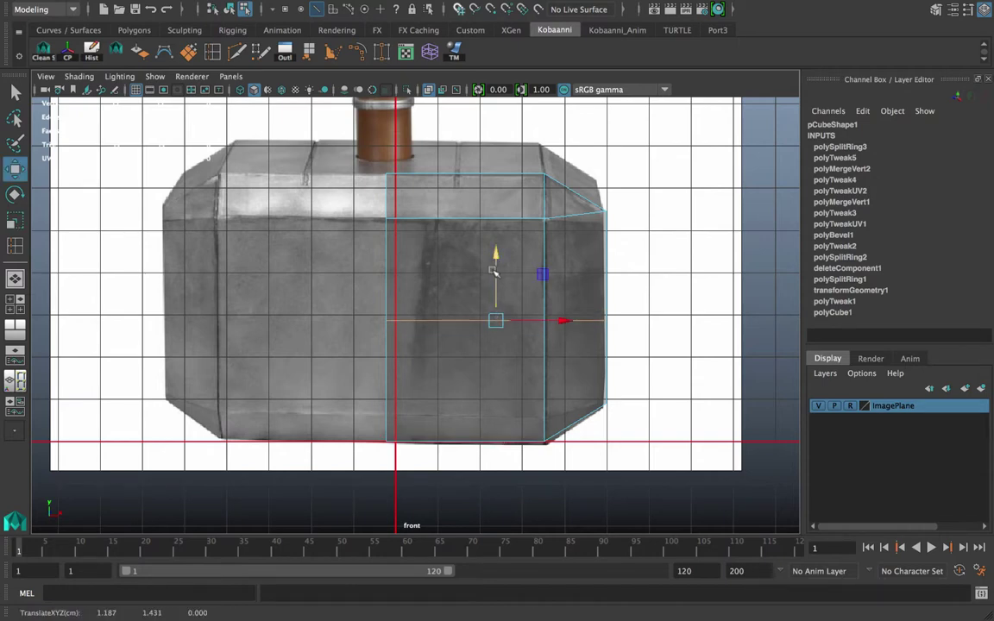
# - Delete the faces below the middle edge loop and return the block to object mode
pyautogui.moveTo(476, 210); pyautogui.dragTo(466, 257, button='right')
pyautogui.moveTo(639, 436); pyautogui.dragTo(175, 349)
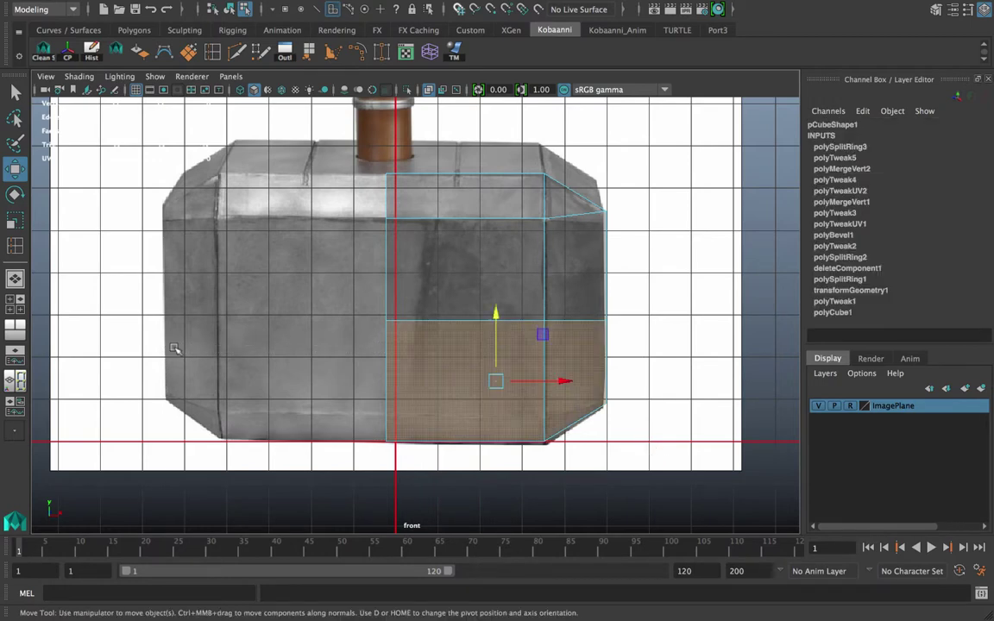
pyautogui.click(174, 348)
pyautogui.moveTo(459, 210); pyautogui.dragTo(531, 184, button='right')
pyautogui.moveTo(491, 288); pyautogui.dragTo(491, 215, button='right')
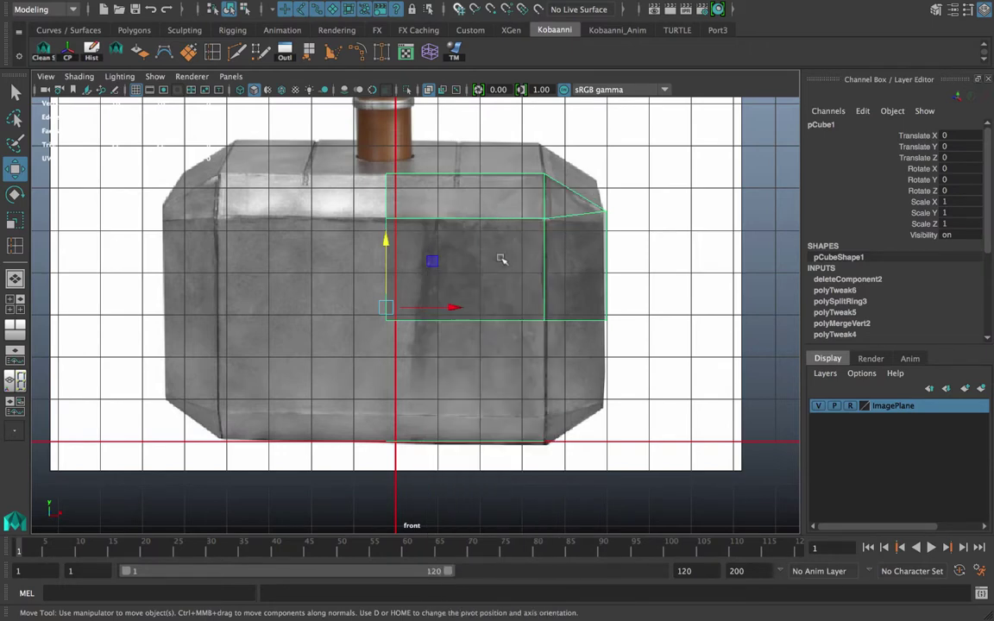
# - Try to mirror the remaining upper half of the block vertically with different mirror directions, undoing each attempt
pyautogui.keyDown('shift'); pyautogui.moveTo(502, 258); pyautogui.dragTo(487, 415, button='right'); pyautogui.keyUp('shift')
pyautogui.keyDown('shift'); pyautogui.moveTo(549, 416); pyautogui.dragTo(625, 462, button='right'); pyautogui.keyUp('shift')
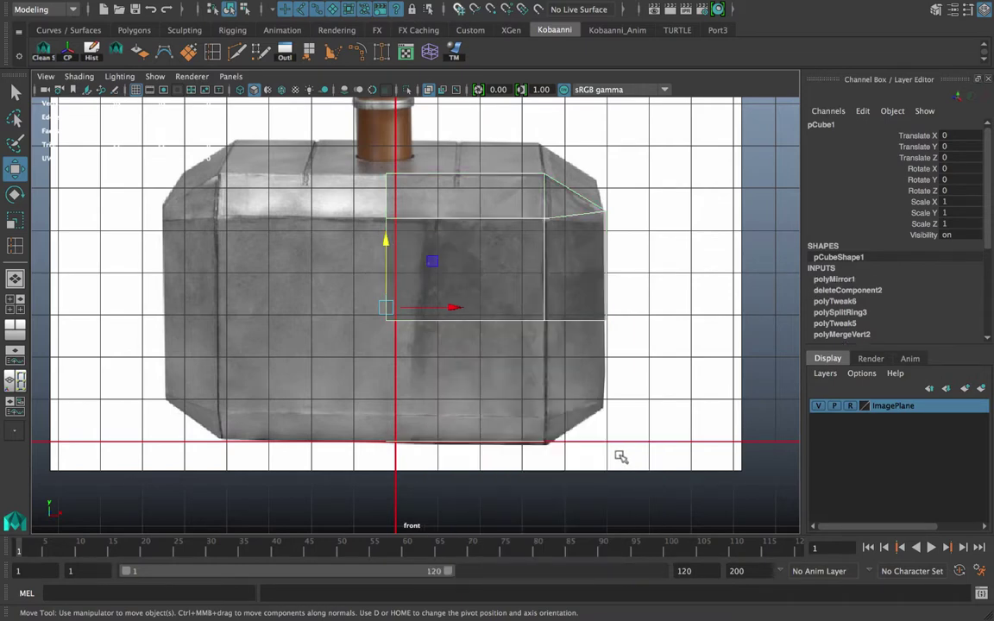
pyautogui.hotkey('ctrl', 'z')
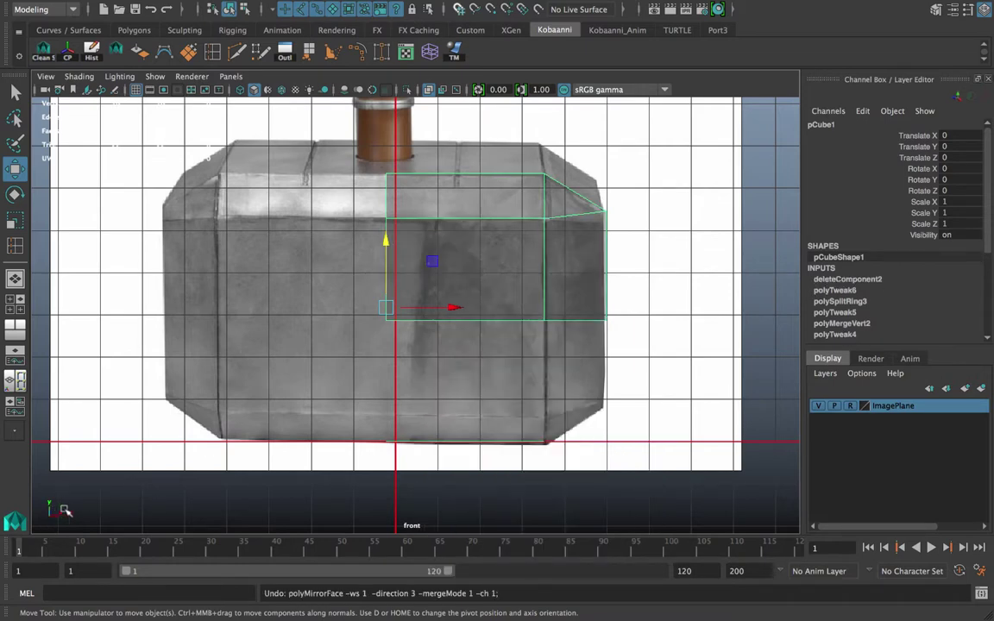
pyautogui.keyDown('shift'); pyautogui.moveTo(475, 257); pyautogui.dragTo(599, 440, button='right'); pyautogui.keyUp('shift')
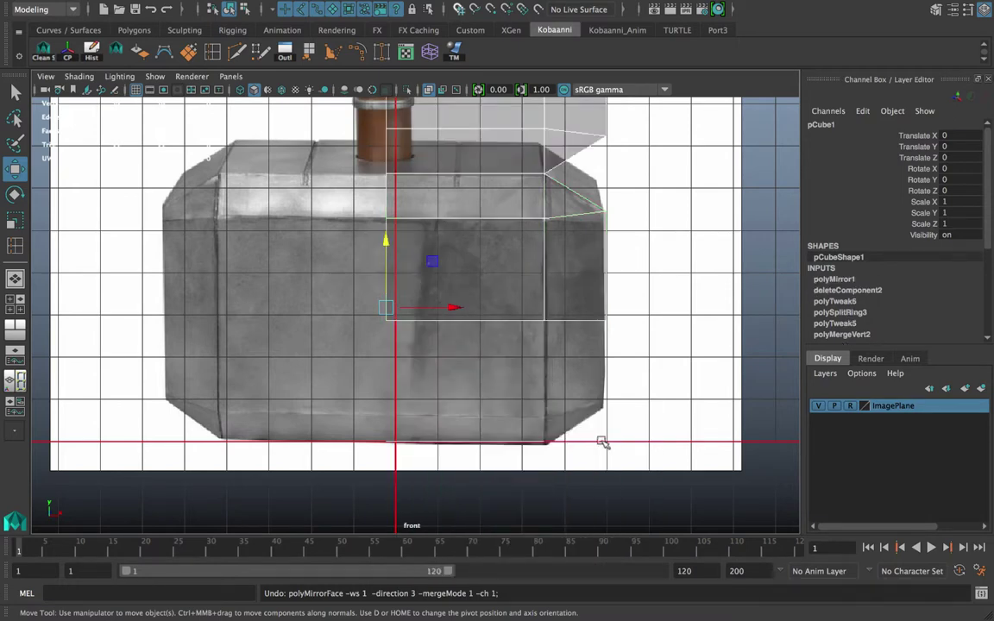
pyautogui.moveTo(498, 212); pyautogui.dragTo(643, 411, button='right')
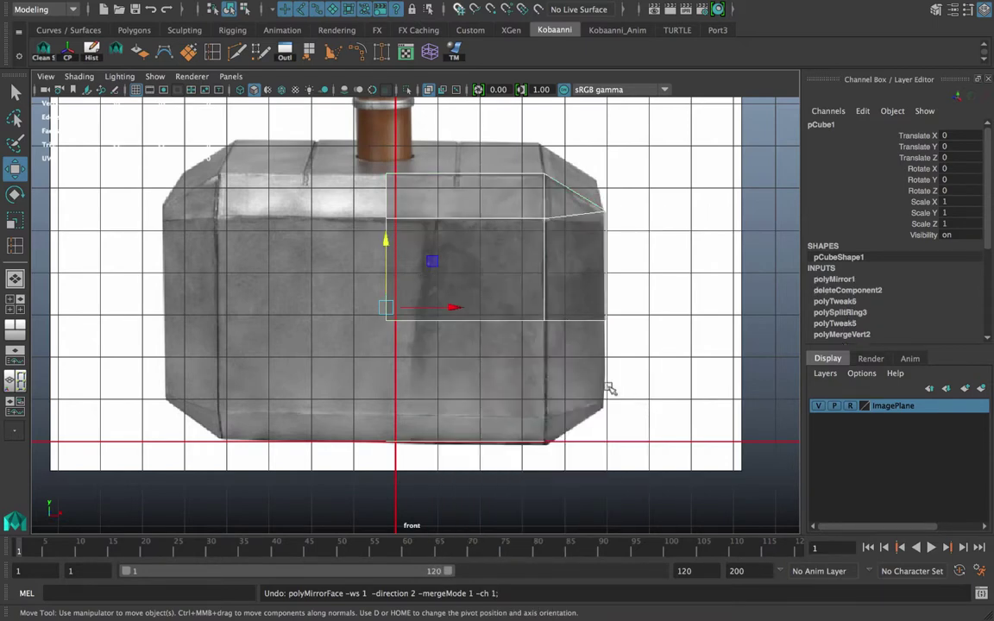
pyautogui.press('space')
pyautogui.press('space')
pyautogui.keyDown('alt'); pyautogui.moveTo(627, 231); pyautogui.dragTo(568, 275); pyautogui.keyUp('alt')
pyautogui.hotkey('ctrl', 'z')
# - Delete the leftover bottom face beneath the half block in the perspective view
pyautogui.keyDown('alt'); pyautogui.moveTo(373, 327); pyautogui.dragTo(377, 271); pyautogui.keyUp('alt')
pyautogui.moveTo(372, 210); pyautogui.dragTo(372, 248, button='right')
pyautogui.click(363, 252)
pyautogui.keyDown('alt'); pyautogui.moveTo(363, 251); pyautogui.dragTo(385, 321); pyautogui.keyUp('alt')
pyautogui.press('Delete')
pyautogui.click(388, 296)
pyautogui.moveTo(390, 284); pyautogui.dragTo(396, 157, button='right')
# - Flatten the bottom row of vertices along the open lower border by scaling them vertically in the front view
pyautogui.press('space')
pyautogui.press('space')
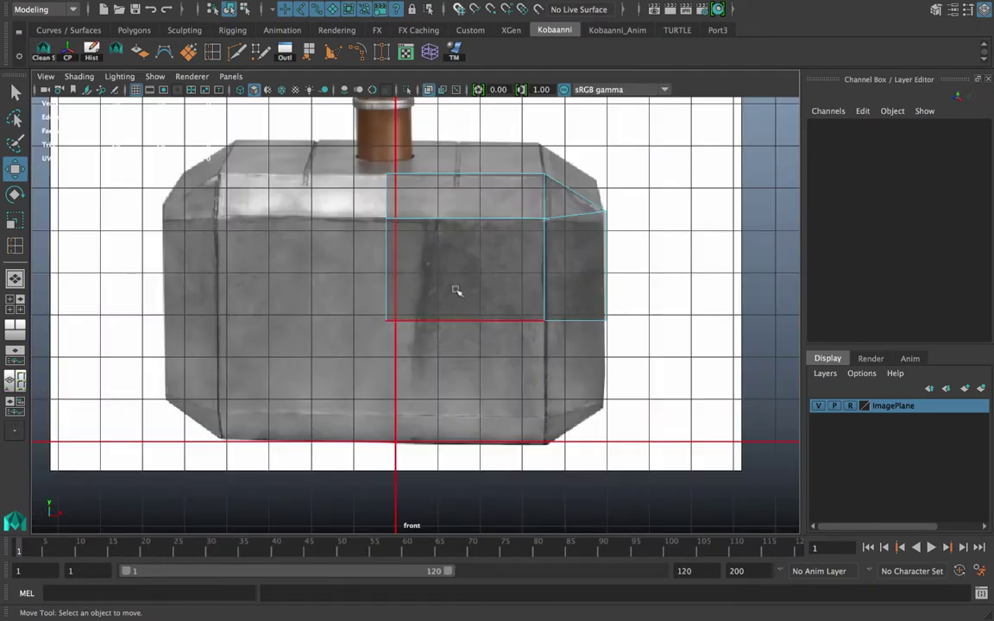
pyautogui.moveTo(459, 209); pyautogui.dragTo(348, 210, button='right')
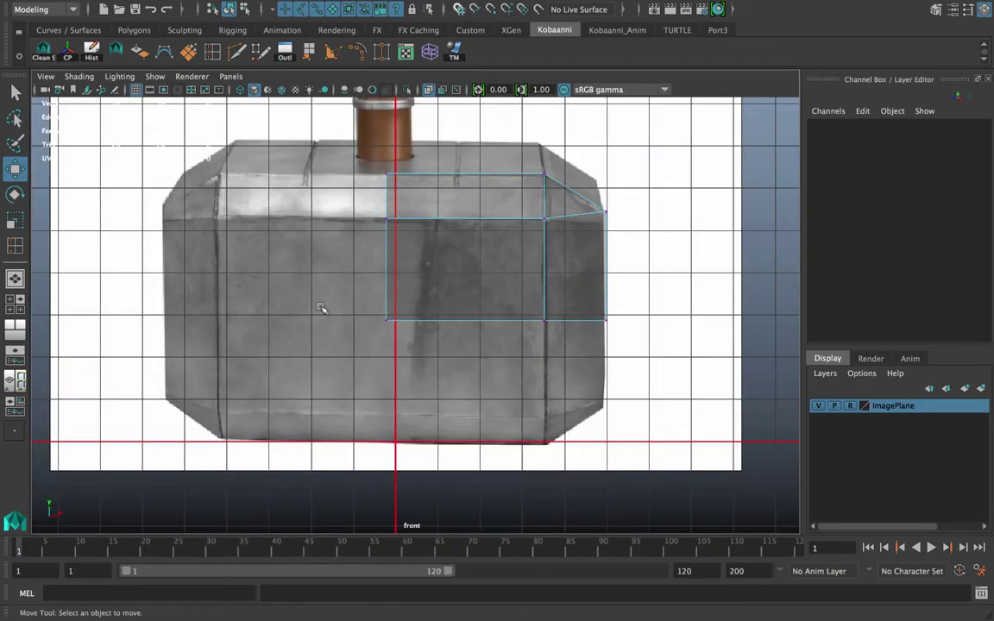
pyautogui.moveTo(324, 311); pyautogui.dragTo(671, 388)
pyautogui.press('r')
pyautogui.moveTo(496, 321); pyautogui.dragTo(499, 375)
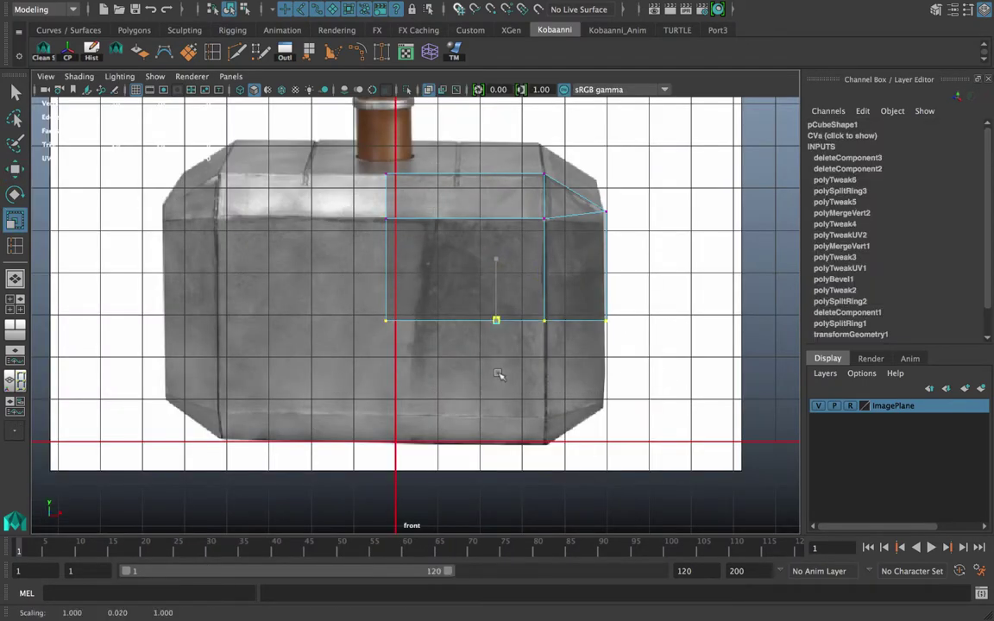
pyautogui.moveTo(491, 284); pyautogui.dragTo(483, 318)
# - Select the block in object mode and mirror its geometry downward across the open lower border
pyautogui.moveTo(479, 270); pyautogui.dragTo(542, 190, button='right')
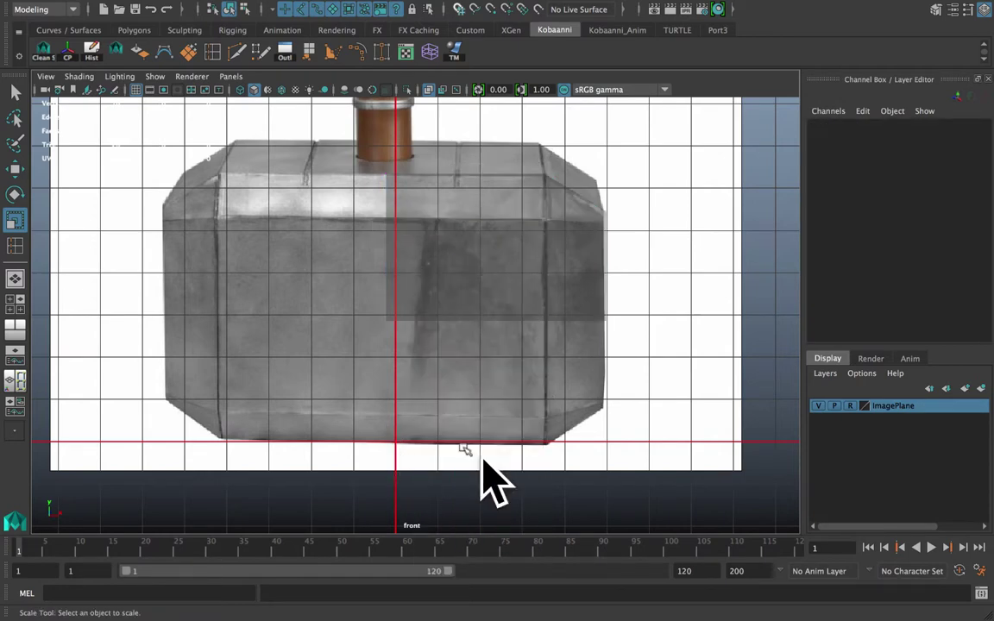
pyautogui.moveTo(435, 209); pyautogui.dragTo(528, 205, button='right')
pyautogui.press('q')
pyautogui.click(496, 227)
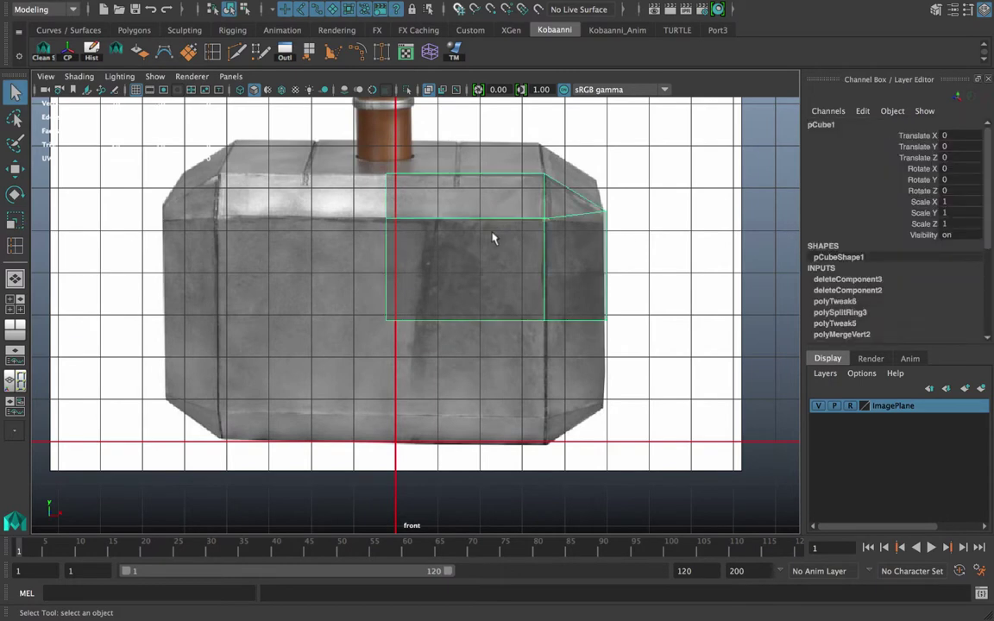
pyautogui.keyDown('shift'); pyautogui.moveTo(492, 239); pyautogui.dragTo(608, 431, button='right'); pyautogui.keyUp('shift')
# - Raise the block's lower bevel vertices in the front view until the bottom lines up with the hammer's lower outline
pyautogui.moveTo(493, 387); pyautogui.dragTo(416, 213, button='right')
pyautogui.keyDown('alt'); pyautogui.moveTo(451, 315); pyautogui.dragTo(448, 259, button='middle'); pyautogui.keyUp('alt')
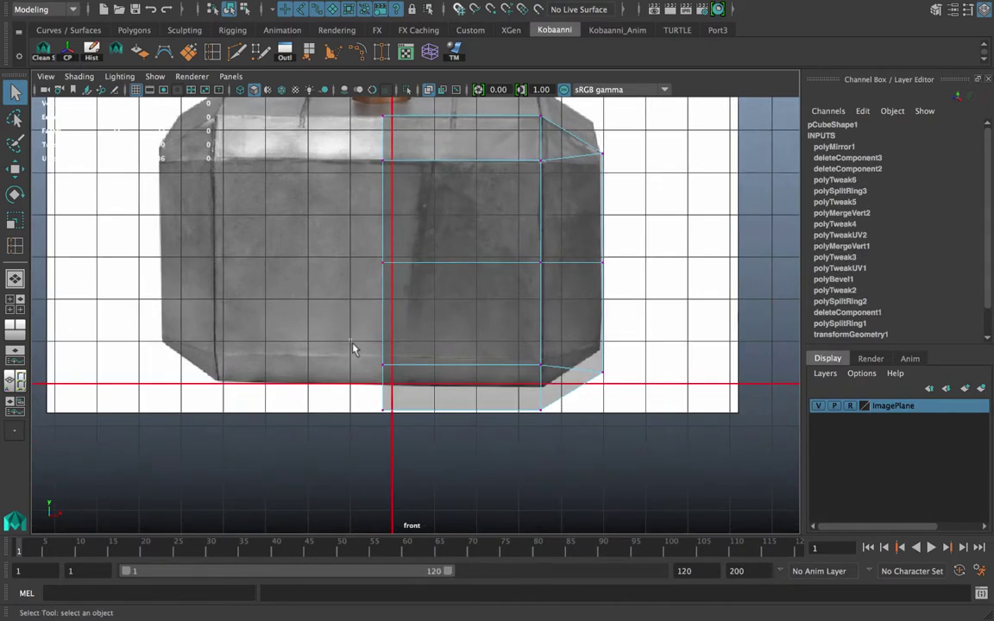
pyautogui.moveTo(353, 347); pyautogui.dragTo(690, 488)
pyautogui.press('w')
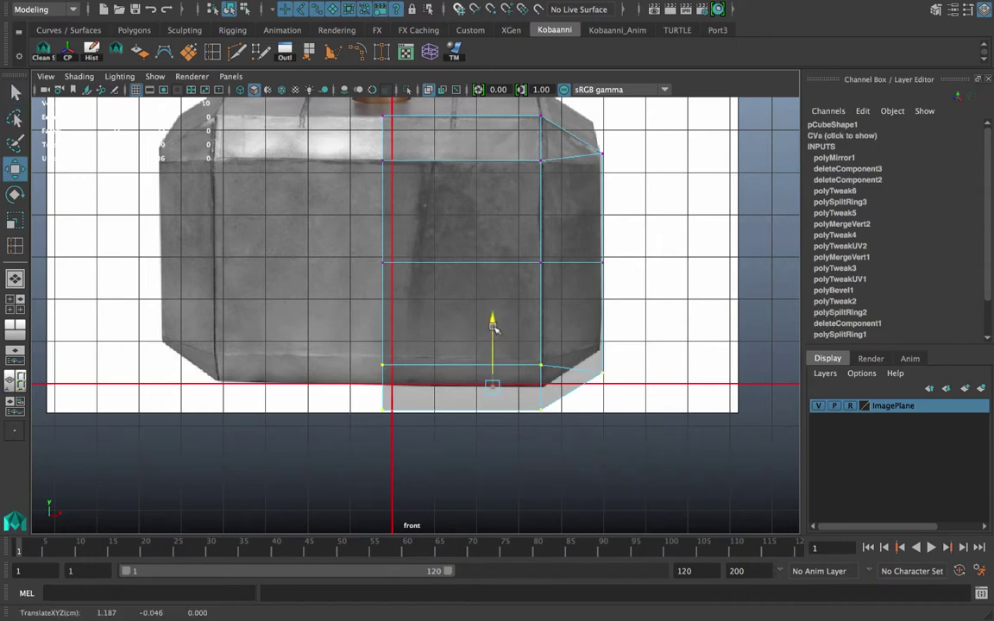
pyautogui.moveTo(493, 322)
pyautogui.mouseDown()
pyautogui.moveTo(490, 295)
pyautogui.moveTo(493, 307)
pyautogui.mouseUp()
# - Try to move the upper row of vertices of the bottom bevel slightly downward, and undo the move
pyautogui.moveTo(346, 327); pyautogui.dragTo(559, 364)
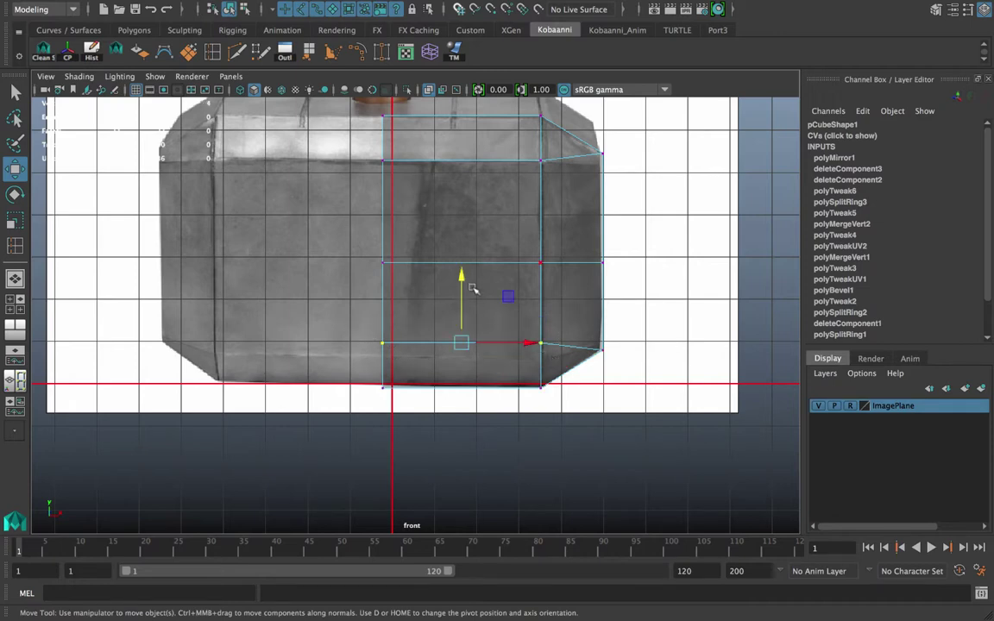
pyautogui.moveTo(460, 282); pyautogui.dragTo(462, 295)
pyautogui.hotkey('ctrl', 'z')
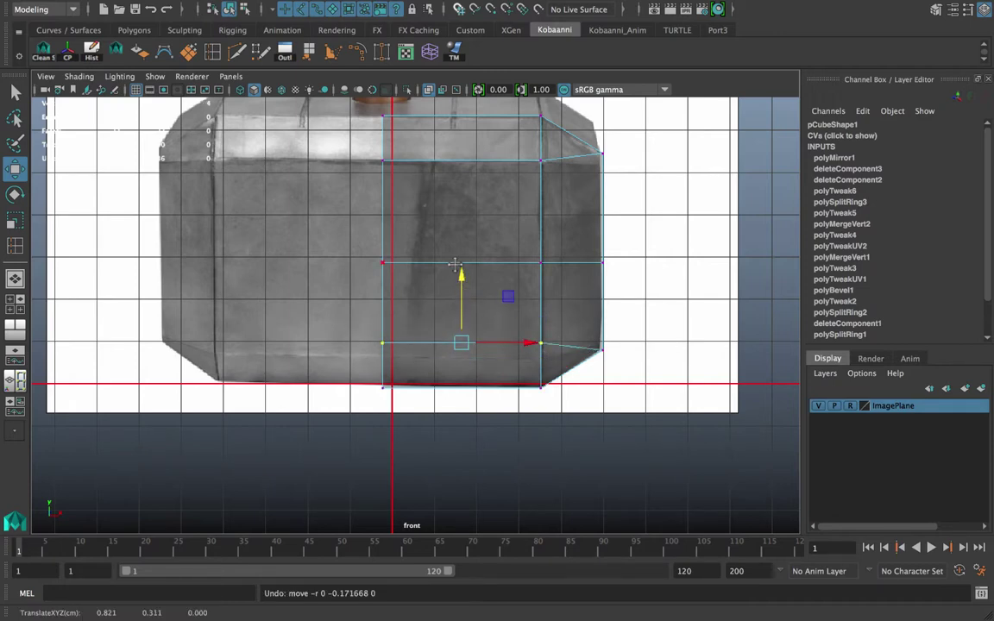
# - Delete the horizontal edge loop running across the middle of the half block
pyautogui.keyDown('alt'); pyautogui.moveTo(455, 264); pyautogui.dragTo(453, 308, button='middle'); pyautogui.keyUp('alt')
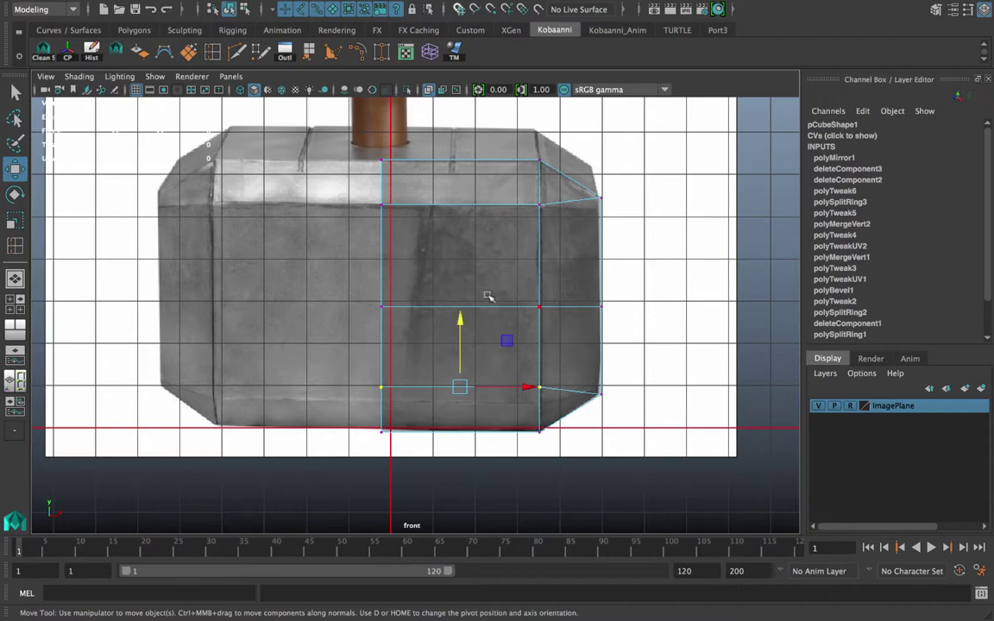
pyautogui.press('space')
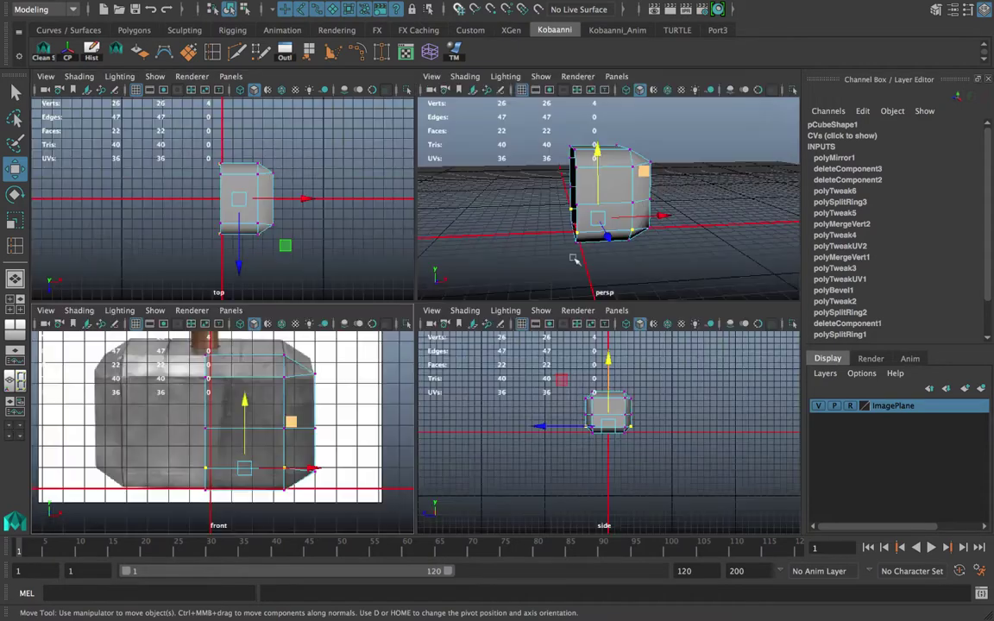
pyautogui.keyDown('alt'); pyautogui.moveTo(641, 208); pyautogui.dragTo(670, 226); pyautogui.keyUp('alt')
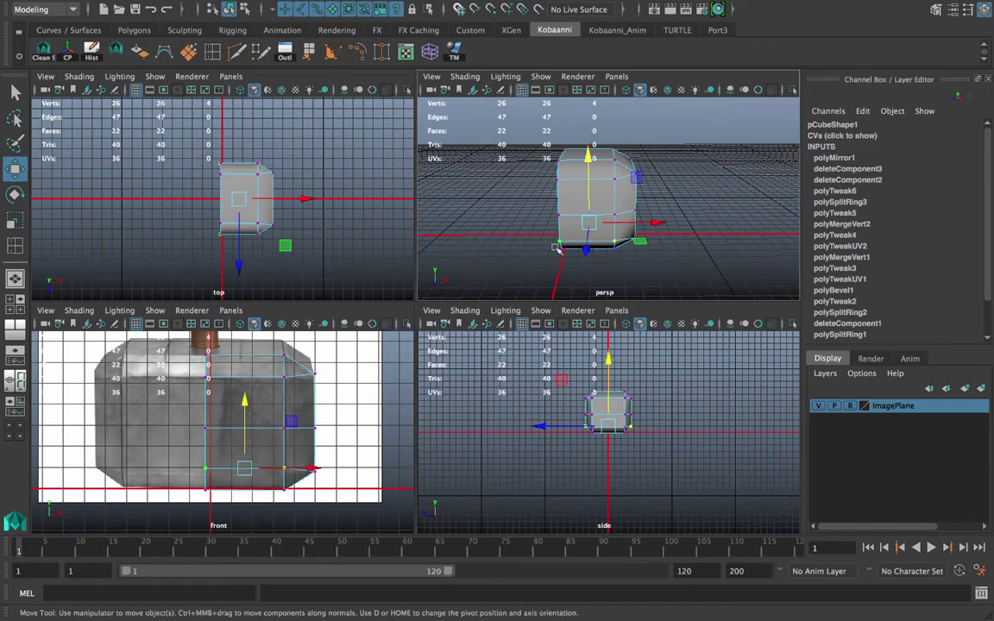
pyautogui.press('space')
pyautogui.click(461, 251)
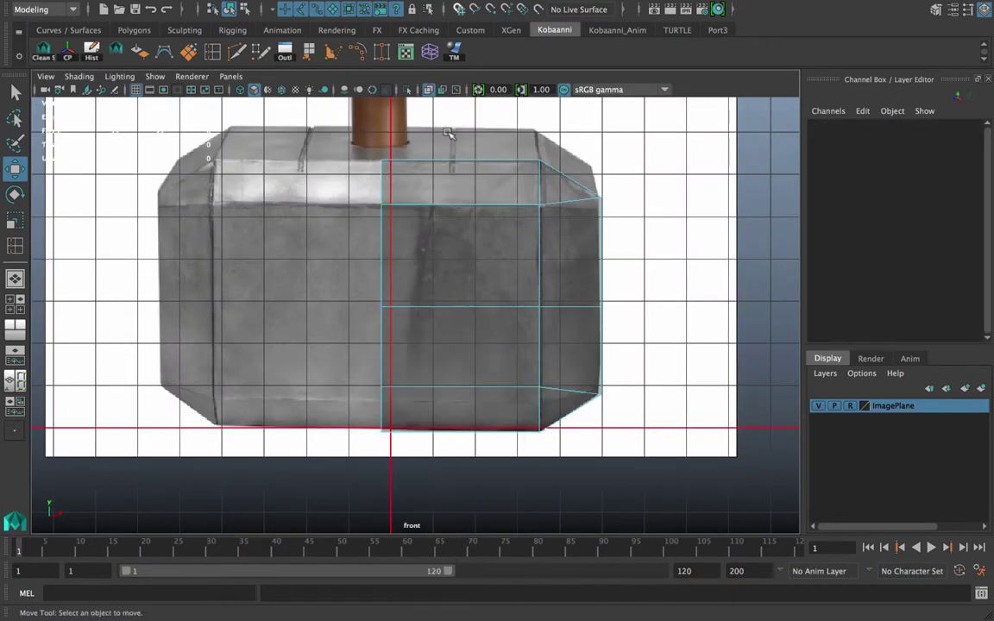
pyautogui.click(416, 310)
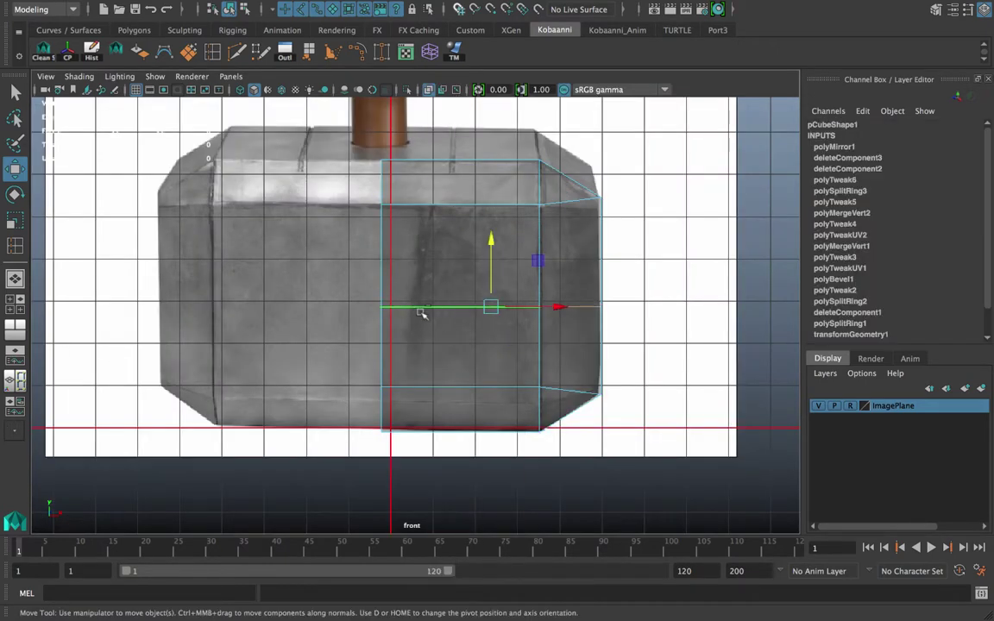
pyautogui.press('Delete')
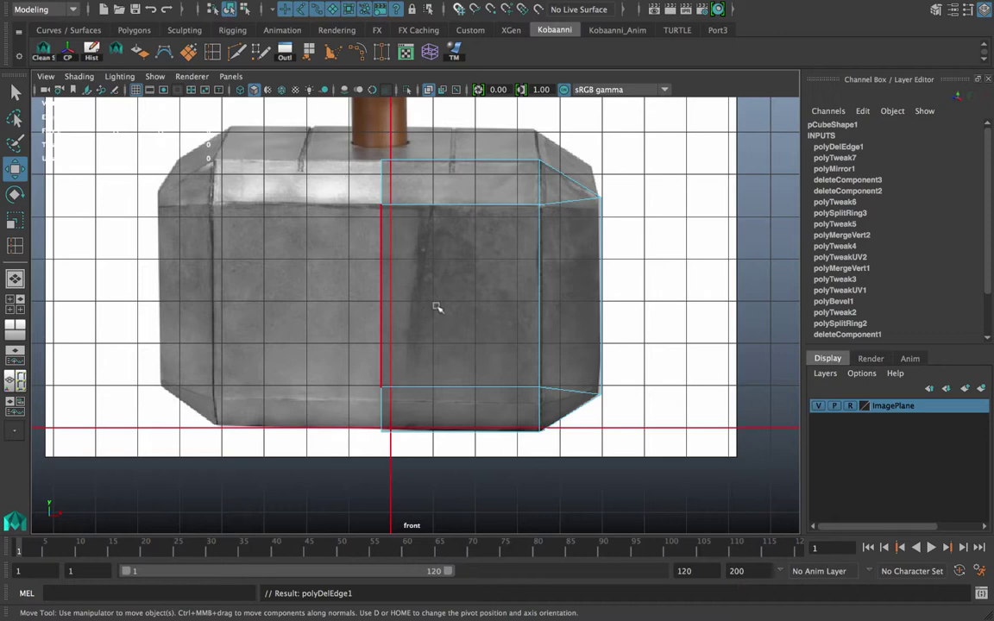
pyautogui.moveTo(451, 295)
pyautogui.keyDown('shift'); pyautogui.mouseDown(button='right')
pyautogui.moveTo(338, 316)
pyautogui.moveTo(479, 313)
pyautogui.moveTo(450, 295)
pyautogui.mouseUp(button='right'); pyautogui.keyUp('shift')
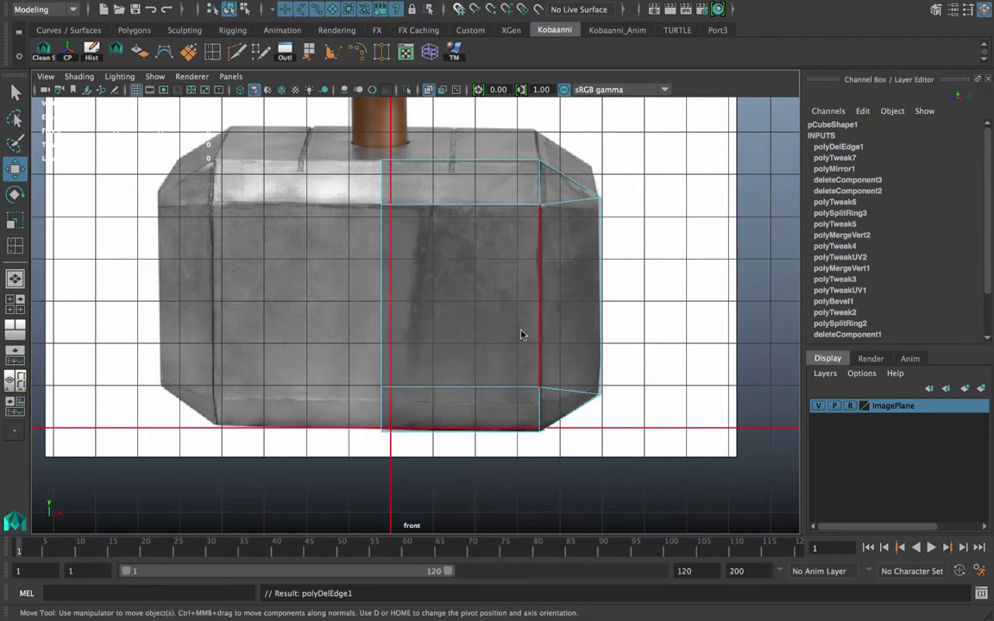
# - Examine the half block's upper end corner against the front reference and in the perspective view
pyautogui.press('space')
pyautogui.press('space')
pyautogui.scroll(-2, 194, 362)
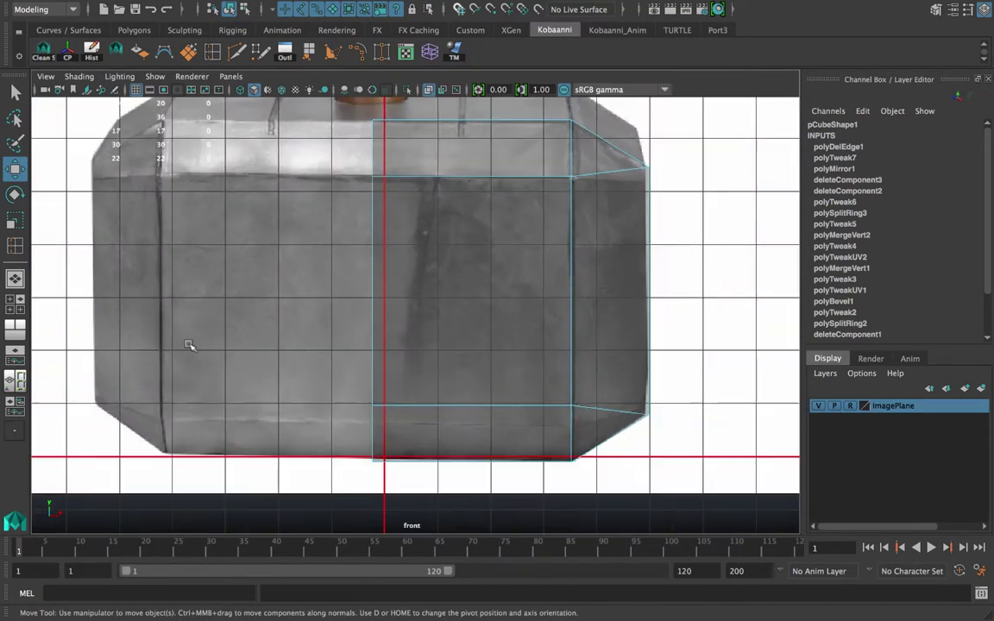
pyautogui.keyDown('alt'); pyautogui.moveTo(190, 345); pyautogui.dragTo(262, 405, button='middle'); pyautogui.keyUp('alt')
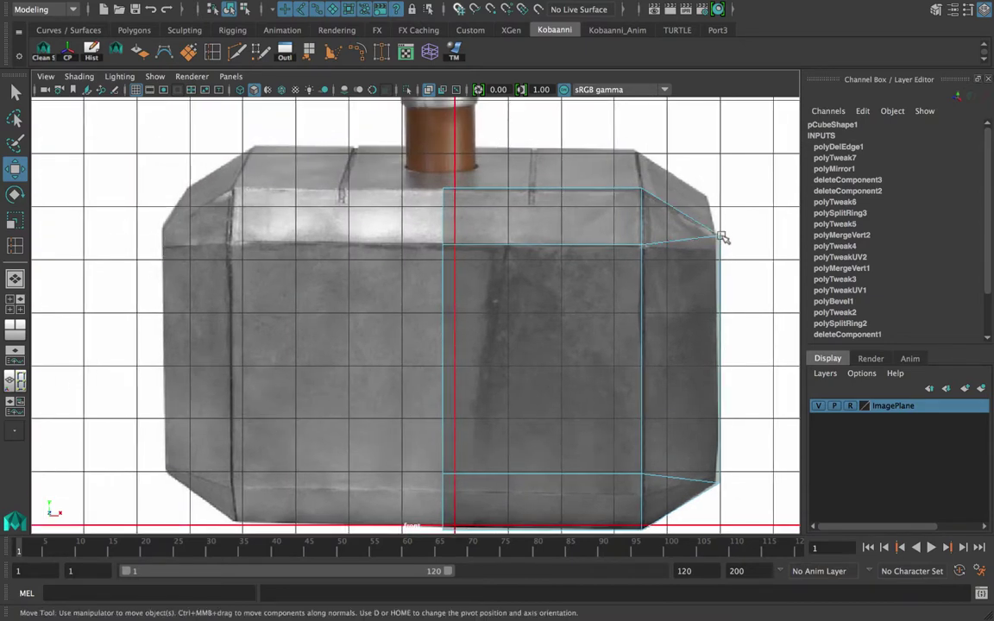
pyautogui.press('space')
pyautogui.press('space')
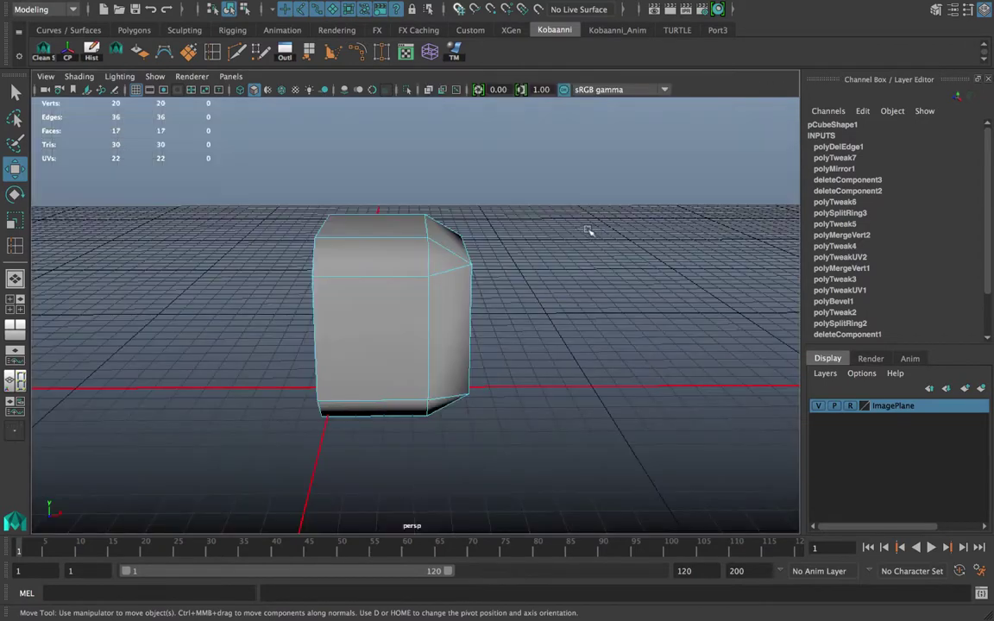
pyautogui.keyDown('alt'); pyautogui.moveTo(588, 230); pyautogui.dragTo(499, 262); pyautogui.keyUp('alt')
pyautogui.scroll(4, 468, 267)
pyautogui.keyDown('alt'); pyautogui.moveTo(350, 288); pyautogui.dragTo(454, 277, button='middle'); pyautogui.keyUp('alt')
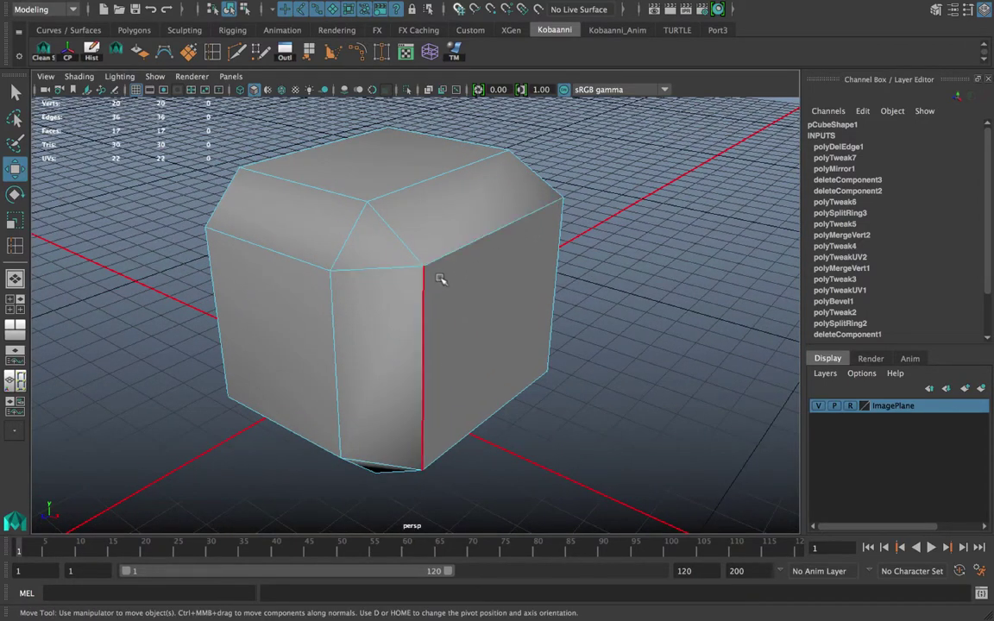
# - Try to chamfer the single corner vertex at the top of the block's outer end with a width of 0.15
pyautogui.moveTo(439, 209); pyautogui.dragTo(402, 221, button='right')
pyautogui.click(420, 265)
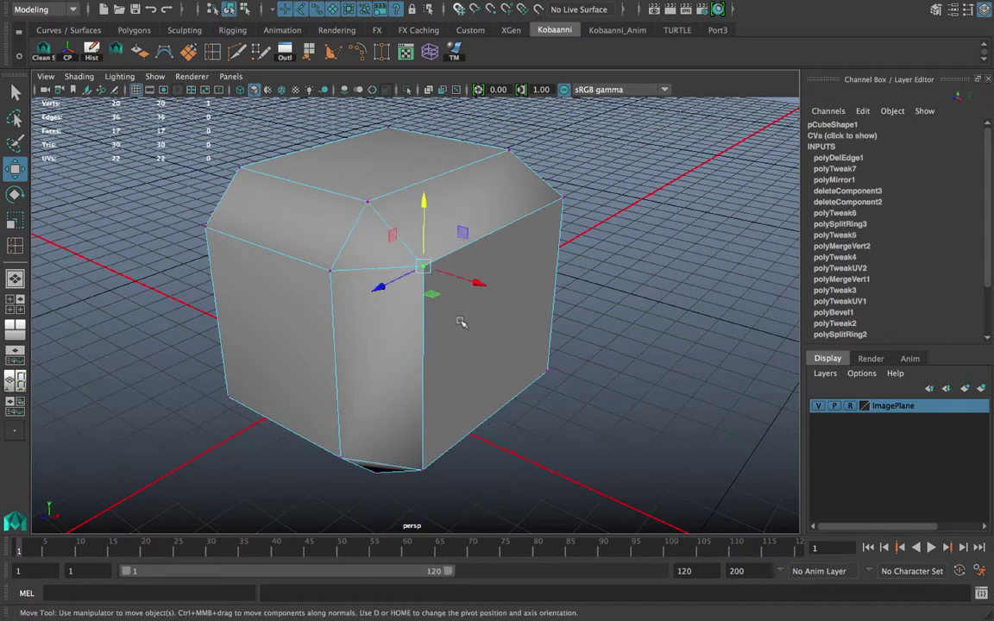
pyautogui.keyDown('shift'); pyautogui.rightClick(444, 313); pyautogui.keyUp('shift')
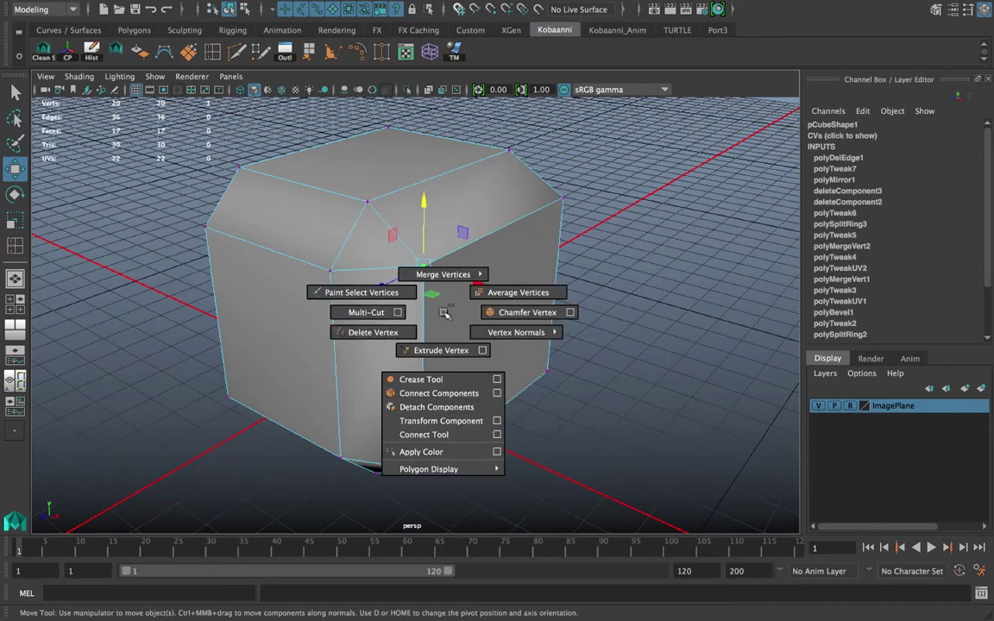
pyautogui.click(511, 311)
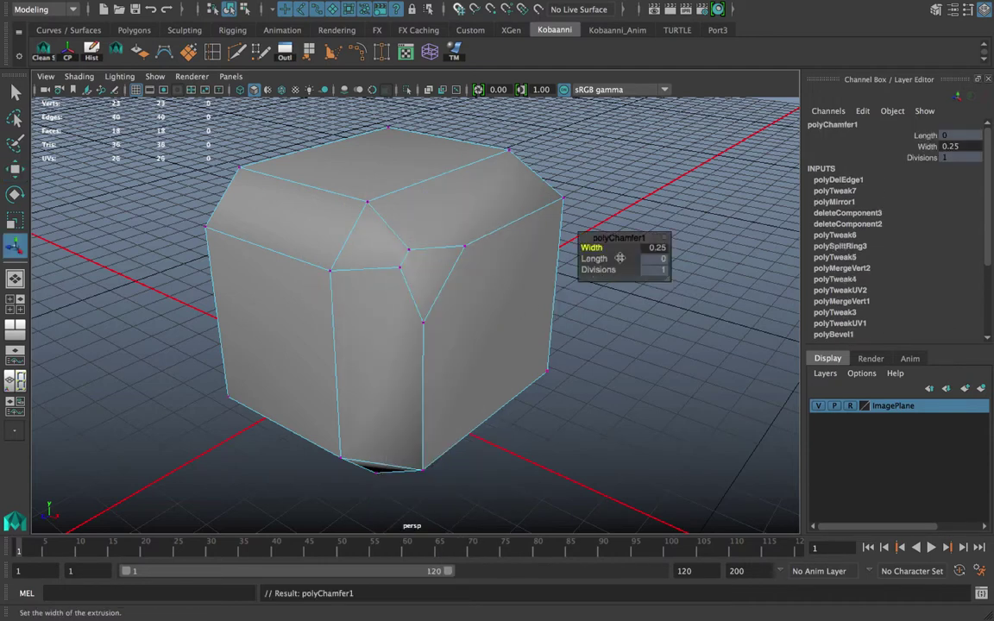
pyautogui.moveTo(592, 247); pyautogui.dragTo(591, 248)
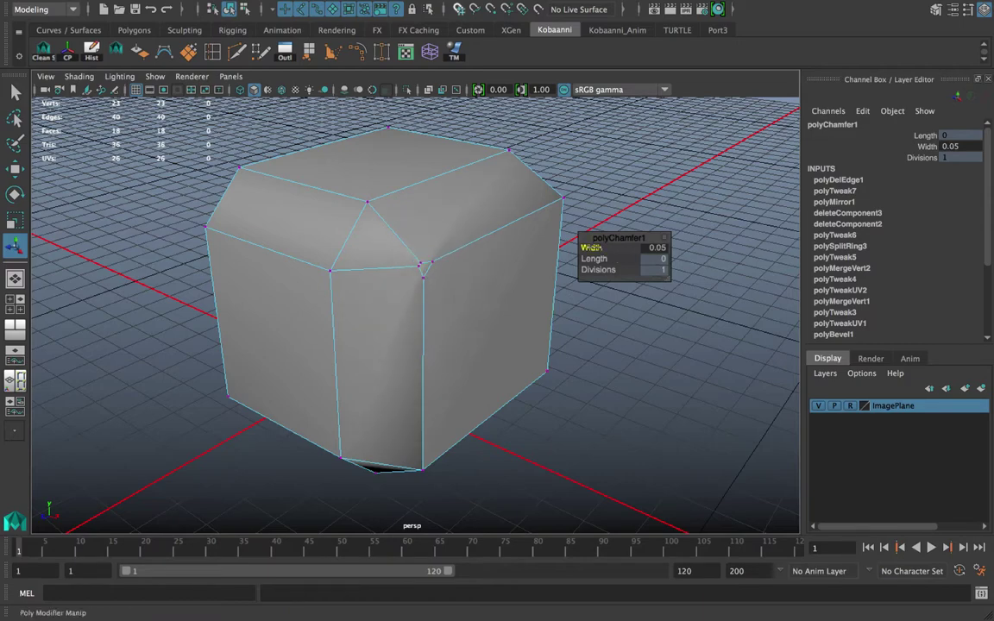
pyautogui.keyDown('alt'); pyautogui.moveTo(440, 246); pyautogui.dragTo(546, 275); pyautogui.keyUp('alt')
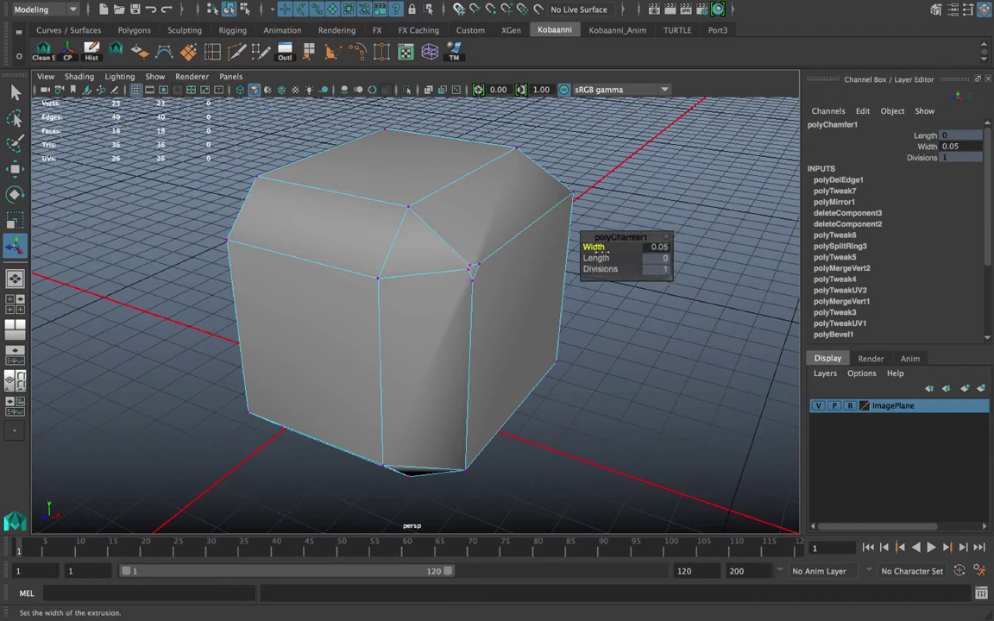
pyautogui.moveTo(599, 250)
pyautogui.mouseDown()
pyautogui.moveTo(609, 248)
pyautogui.moveTo(583, 248)
pyautogui.moveTo(593, 248)
pyautogui.mouseUp()
# - Undo the chamfer attempt on the outer end's upper corner vertex
pyautogui.moveTo(506, 209); pyautogui.dragTo(573, 189, button='right')
pyautogui.keyDown('alt'); pyautogui.moveTo(573, 194); pyautogui.dragTo(603, 210); pyautogui.keyUp('alt')
pyautogui.hotkey('ctrl', 'z')
pyautogui.hotkey('ctrl', 'z')
pyautogui.hotkey('ctrl', 'z')
pyautogui.hotkey('ctrl', 'z')
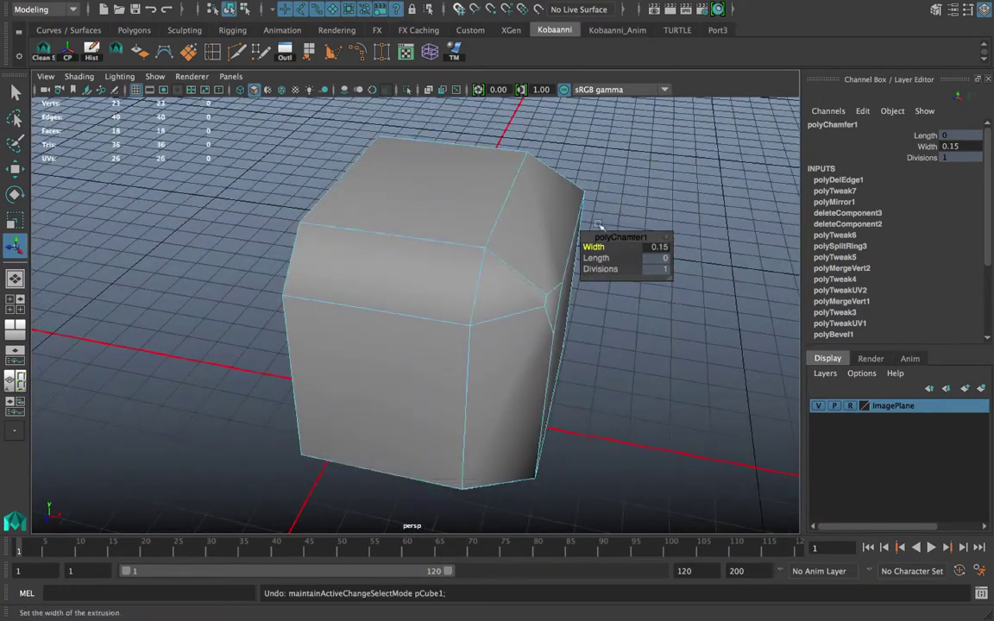
# - Bevel the upper horizontal edge of the block's outer end face with 1 segment and a fraction of 0.2
pyautogui.keyDown('alt'); pyautogui.moveTo(563, 245); pyautogui.dragTo(403, 190); pyautogui.keyUp('alt')
pyautogui.click(421, 271)
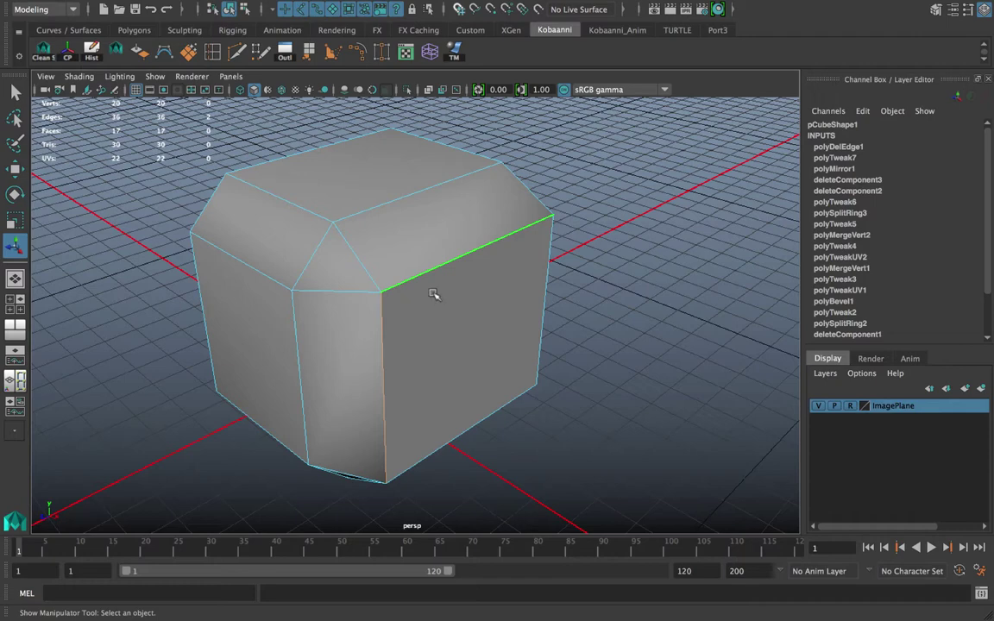
pyautogui.keyDown('shift'); pyautogui.moveTo(438, 287); pyautogui.dragTo(501, 284, button='right'); pyautogui.keyUp('shift')
pyautogui.hotkey('ctrl', 'z')
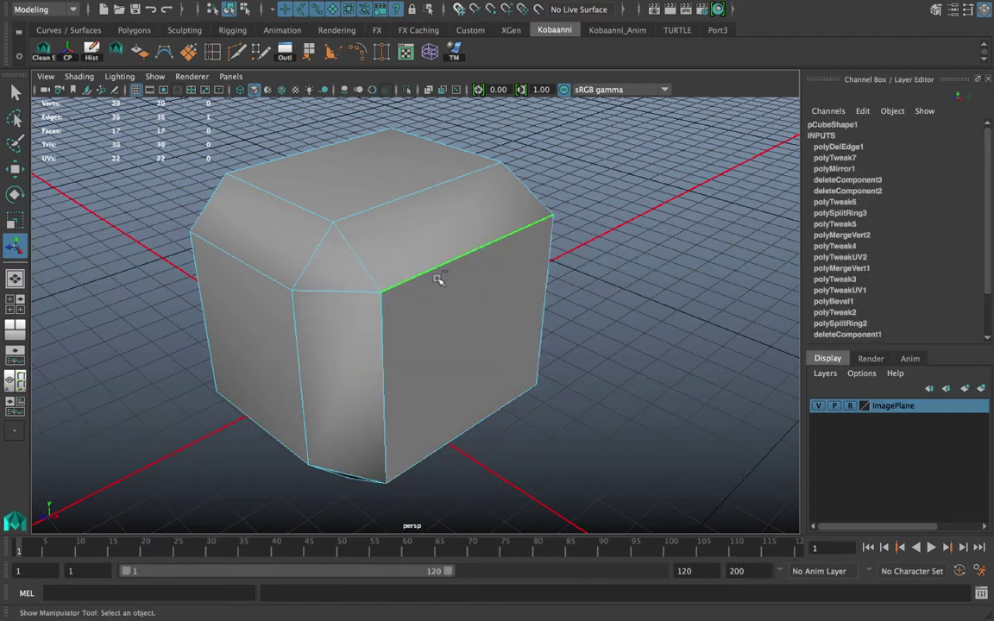
pyautogui.keyDown('shift'); pyautogui.moveTo(437, 278); pyautogui.dragTo(485, 281, button='right'); pyautogui.keyUp('shift')
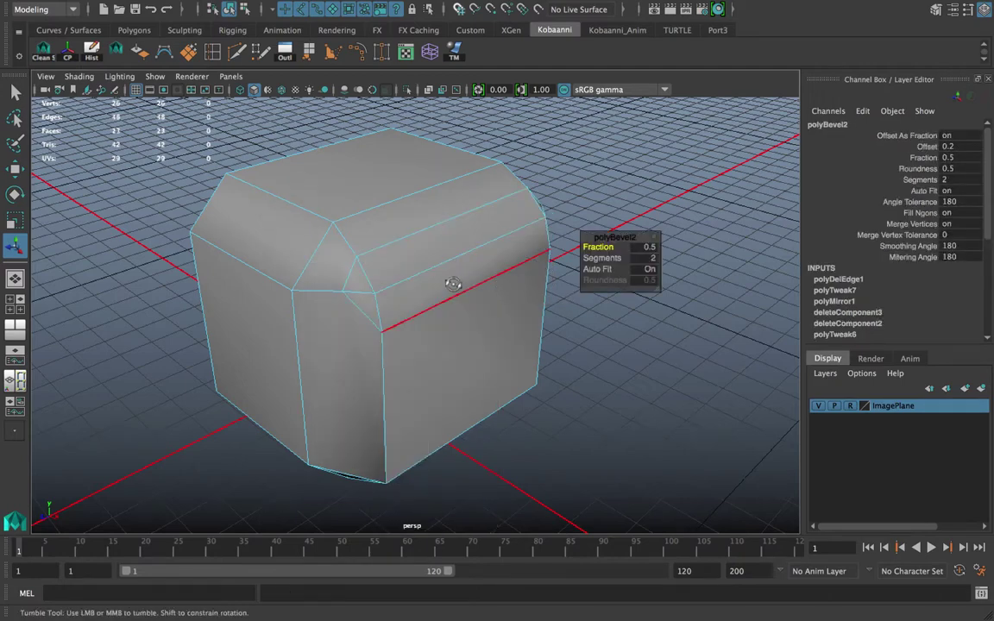
pyautogui.keyDown('alt'); pyautogui.moveTo(451, 281); pyautogui.dragTo(608, 248); pyautogui.keyUp('alt')
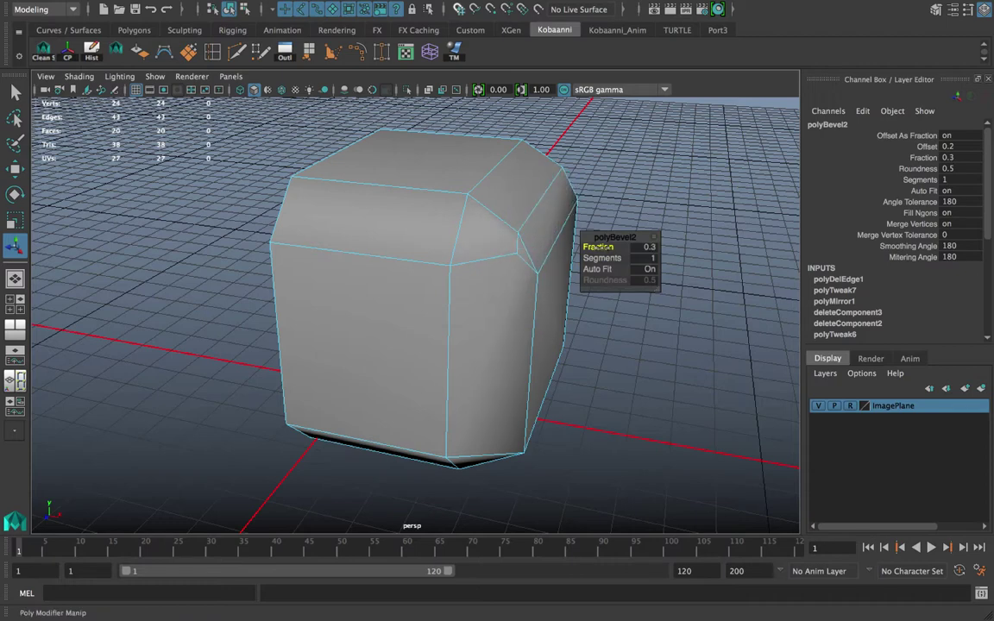
pyautogui.moveTo(599, 247); pyautogui.dragTo(598, 247)
# - Try a bevel fraction of 0.3 against the reference in the front view and return it to 0.2
pyautogui.press('space')
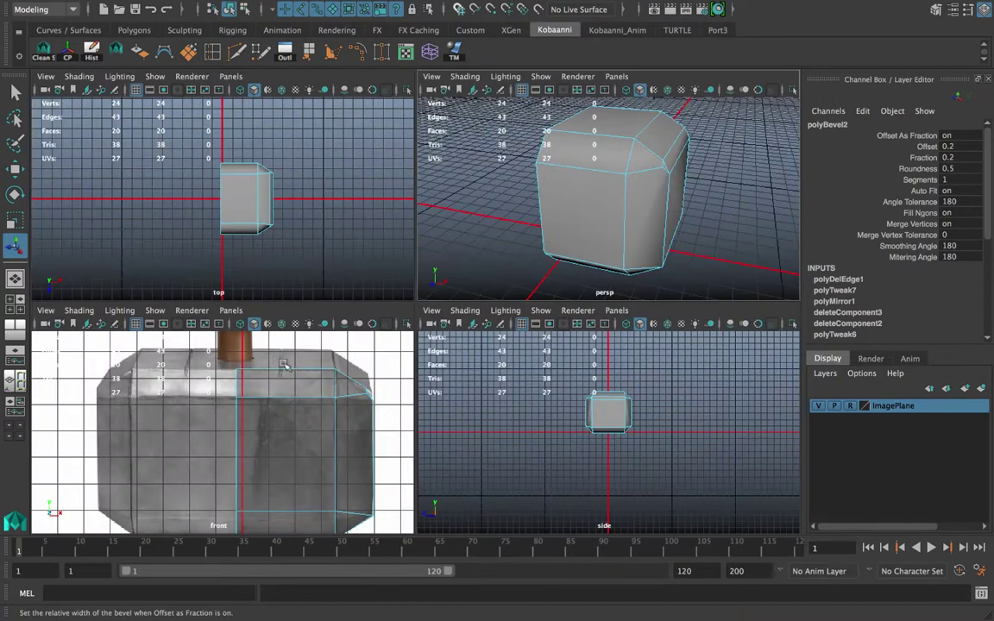
pyautogui.press('space')
pyautogui.keyDown('alt'); pyautogui.moveTo(484, 346); pyautogui.dragTo(318, 349, button='middle'); pyautogui.keyUp('alt')
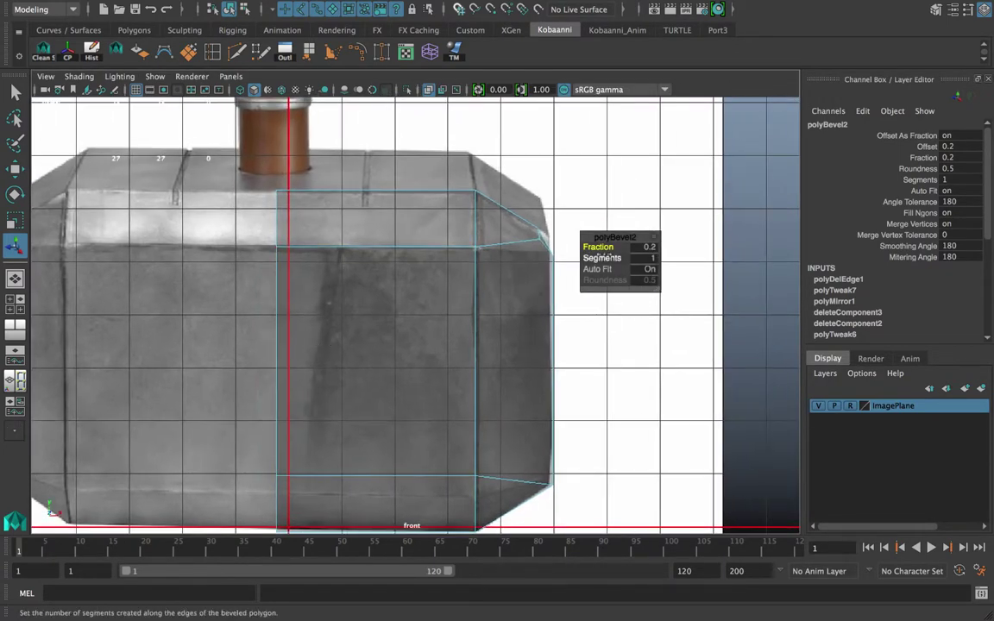
pyautogui.moveTo(604, 248); pyautogui.dragTo(605, 247)
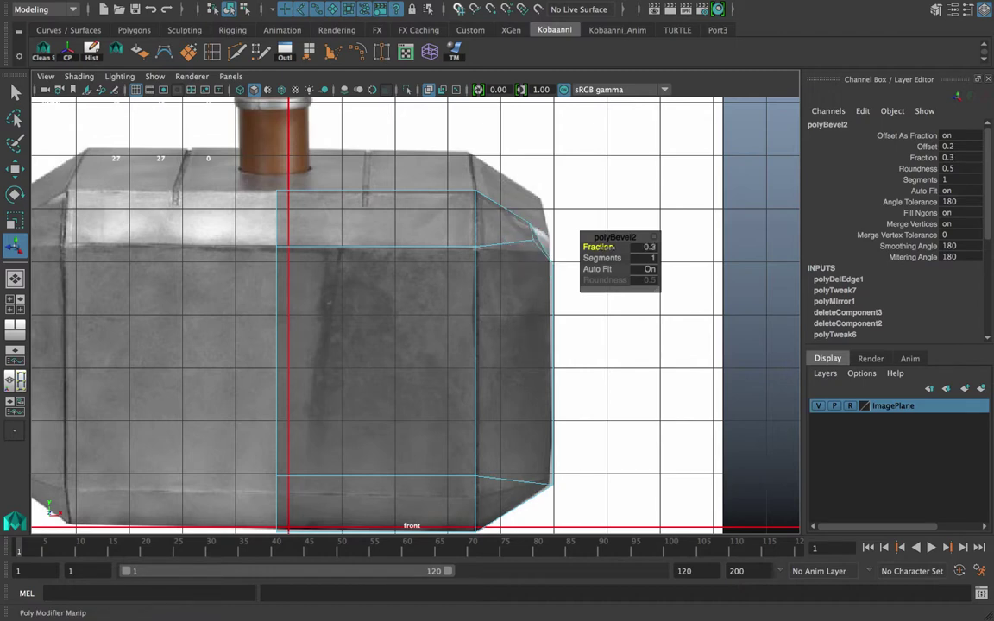
pyautogui.moveTo(609, 247); pyautogui.dragTo(606, 246)
# - Weld the extra vertex at the bevelled upper corner onto the vertex below it with the Target Weld tool
pyautogui.moveTo(543, 209); pyautogui.dragTo(509, 207, button='right')
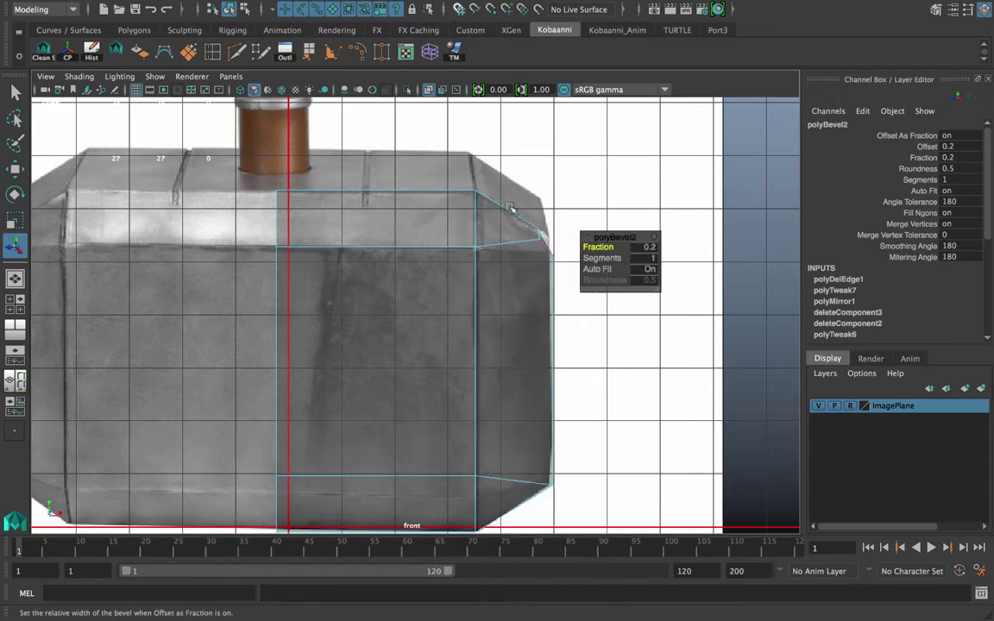
pyautogui.press('space')
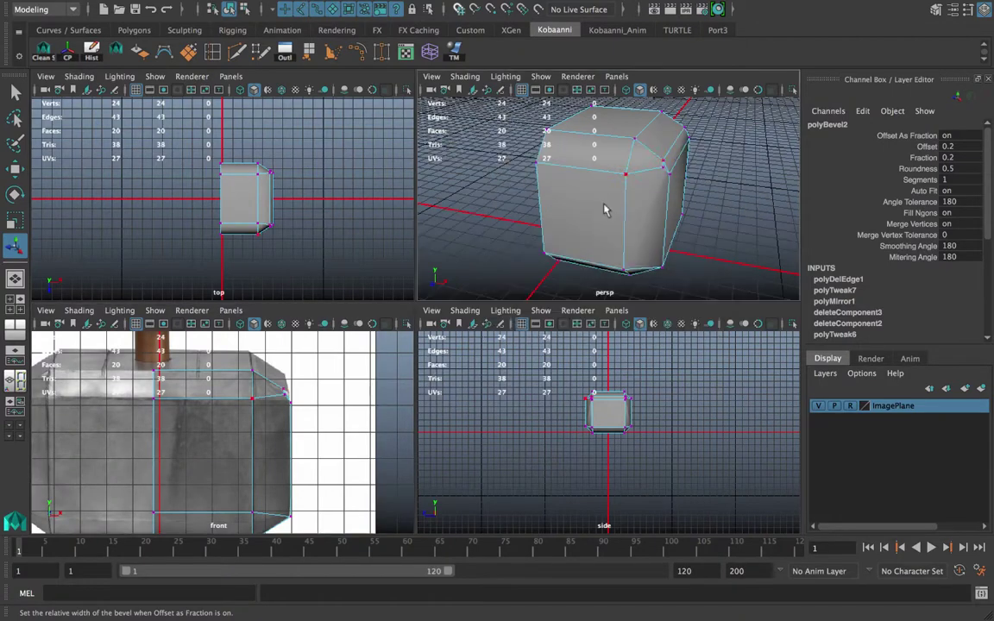
pyautogui.press('space')
pyautogui.scroll(5, 554, 210)
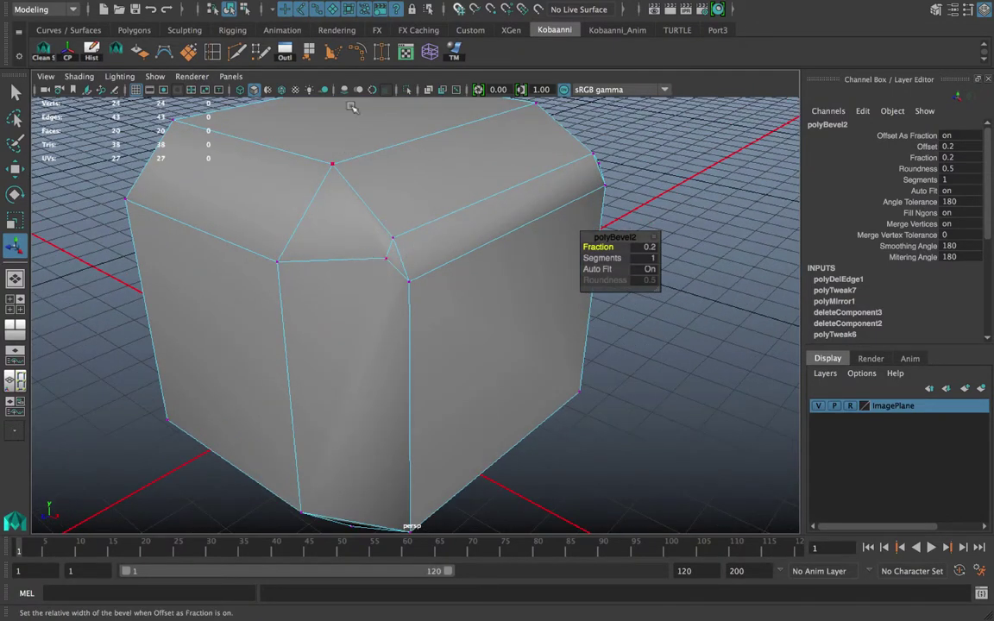
pyautogui.click(354, 52)
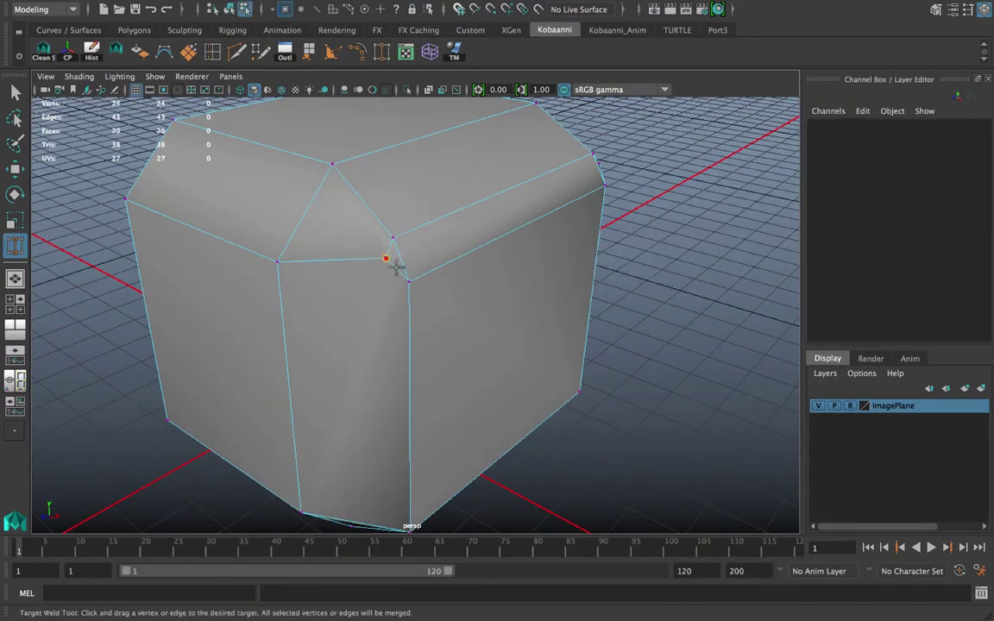
pyautogui.moveTo(396, 268); pyautogui.dragTo(406, 281)
pyautogui.moveTo(435, 251); pyautogui.dragTo(462, 248, button='middle')
# - Weld the matching extra vertex at the end face's opposite upper corner onto the vertex below it
pyautogui.press('space')
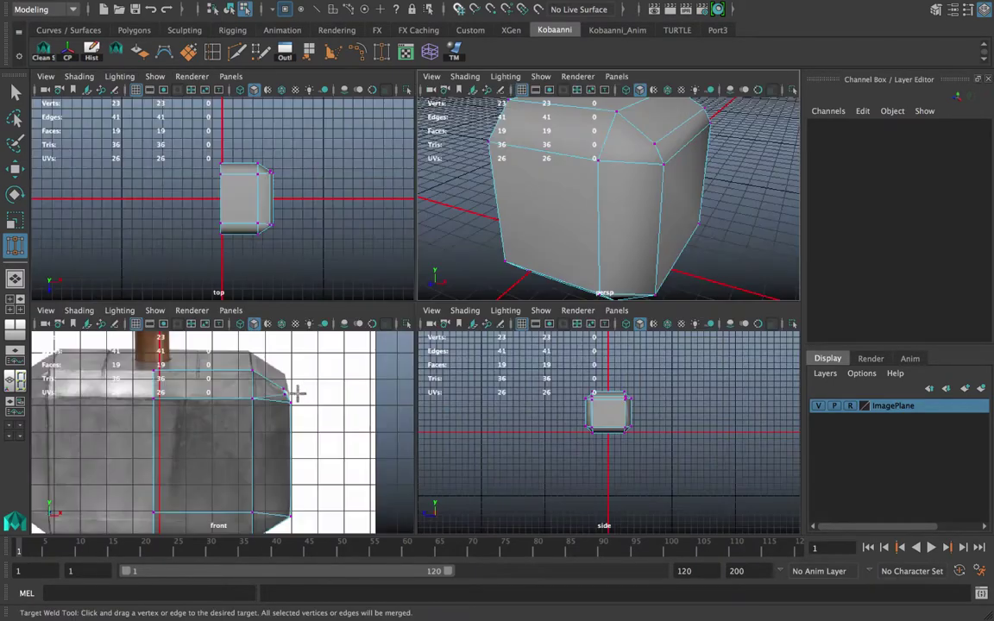
pyautogui.press('space')
pyautogui.press('space')
pyautogui.press('space')
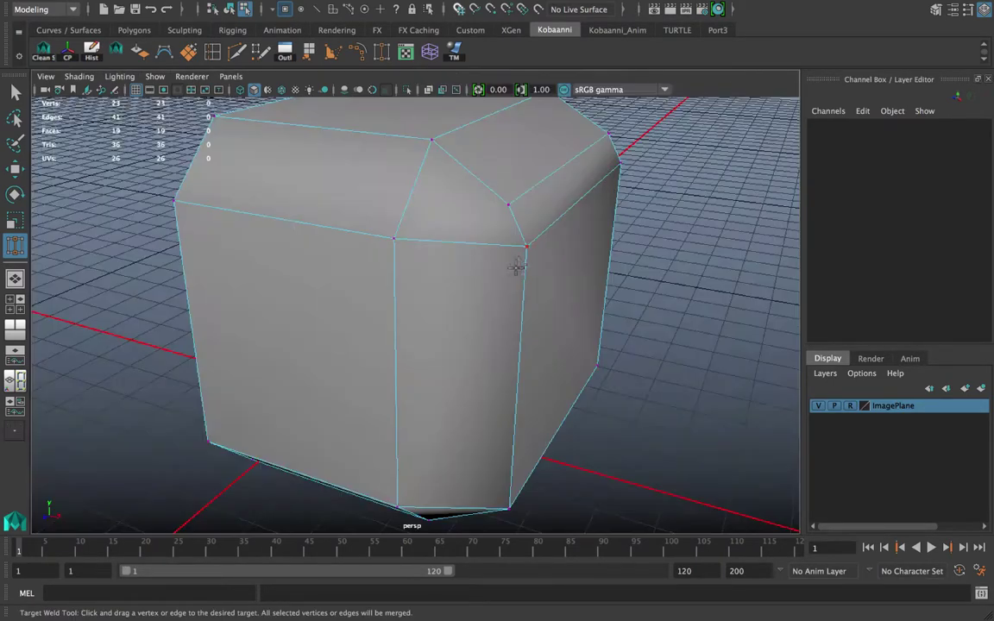
pyautogui.press('space')
pyautogui.press('space')
pyautogui.keyDown('alt'); pyautogui.moveTo(695, 205); pyautogui.dragTo(308, 239); pyautogui.keyUp('alt')
pyautogui.press('space')
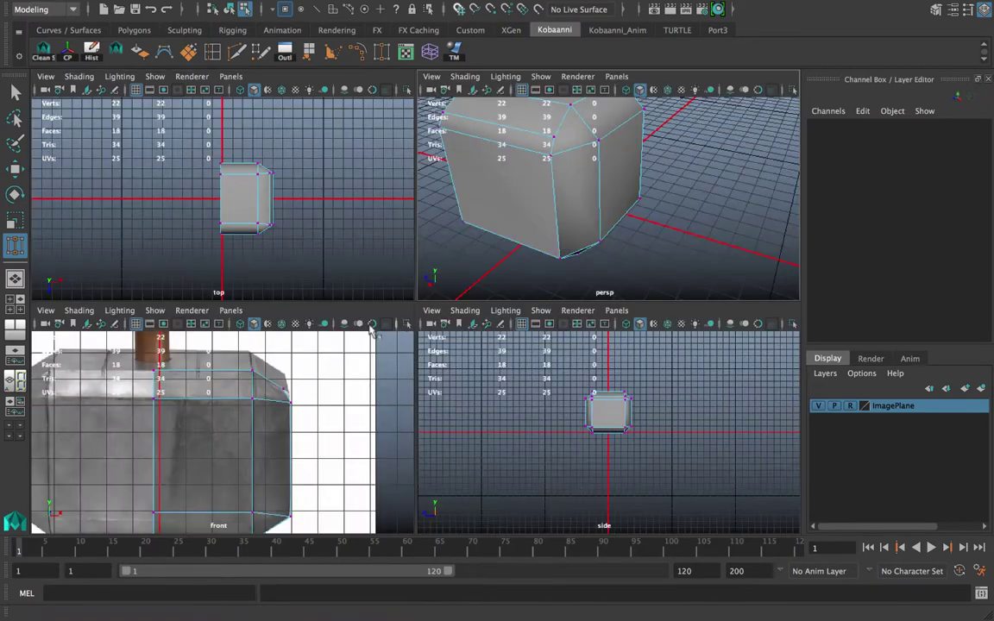
# - Reposition the two vertices at the block's outer upper corner in the front view to follow the reference outline
pyautogui.press('space')
pyautogui.press('q')
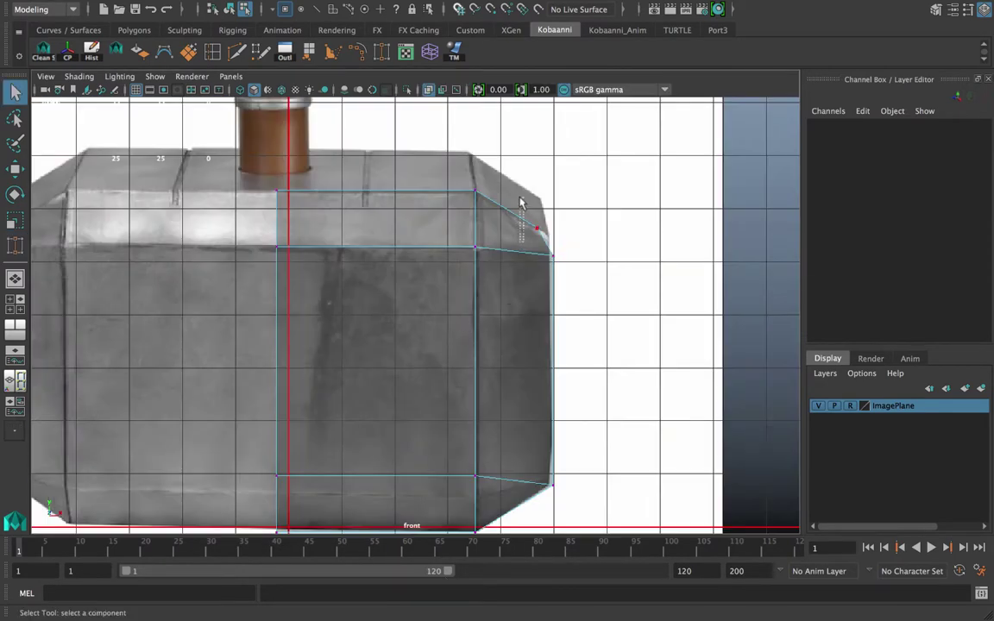
pyautogui.click(557, 225)
pyautogui.press('w')
pyautogui.moveTo(557, 225); pyautogui.dragTo(574, 228)
pyautogui.moveTo(545, 193); pyautogui.dragTo(546, 198)
pyautogui.moveTo(563, 279); pyautogui.dragTo(542, 255)
pyautogui.click(544, 255)
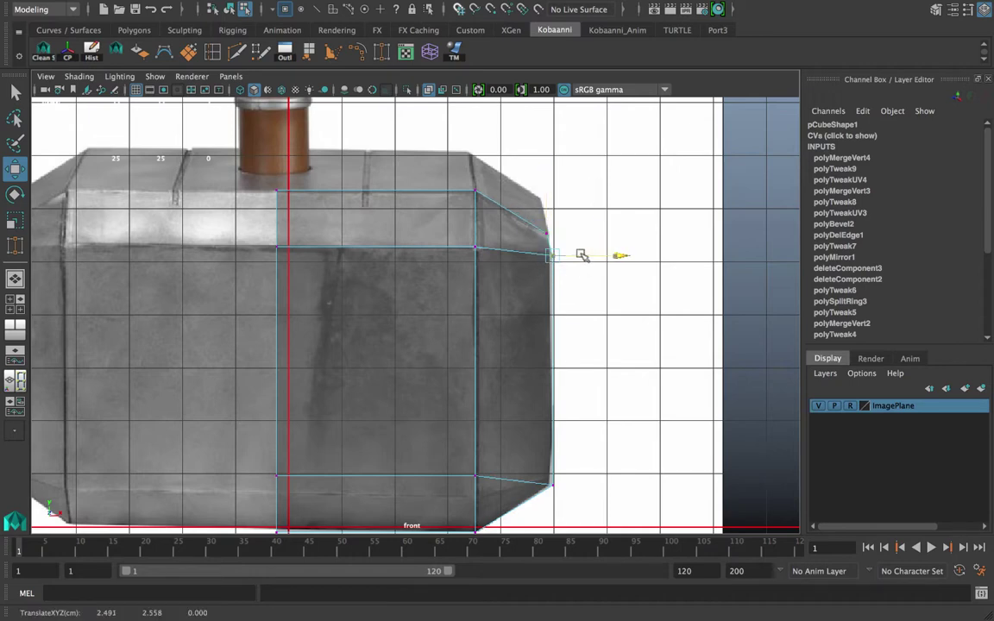
pyautogui.moveTo(565, 250); pyautogui.dragTo(566, 234)
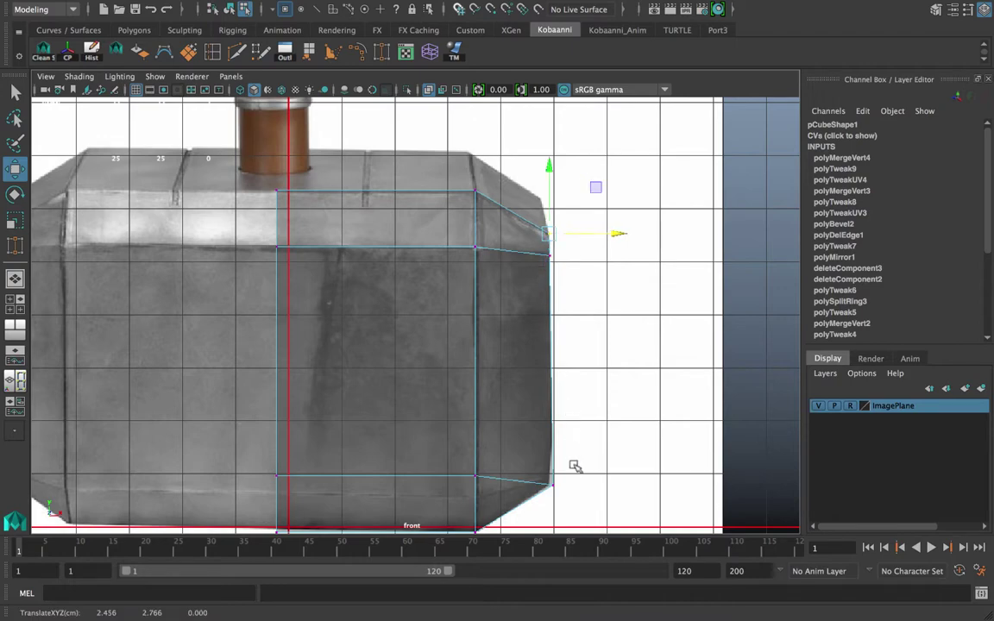
# - Examine the four-sided faces at the block's upper corners from several angles in the perspective view
pyautogui.keyDown('alt'); pyautogui.moveTo(471, 379); pyautogui.dragTo(495, 332, button='middle'); pyautogui.keyUp('alt')
pyautogui.press('space')
pyautogui.press('space')
pyautogui.keyDown('alt'); pyautogui.moveTo(594, 199); pyautogui.dragTo(332, 224); pyautogui.keyUp('alt')
pyautogui.click(642, 296)
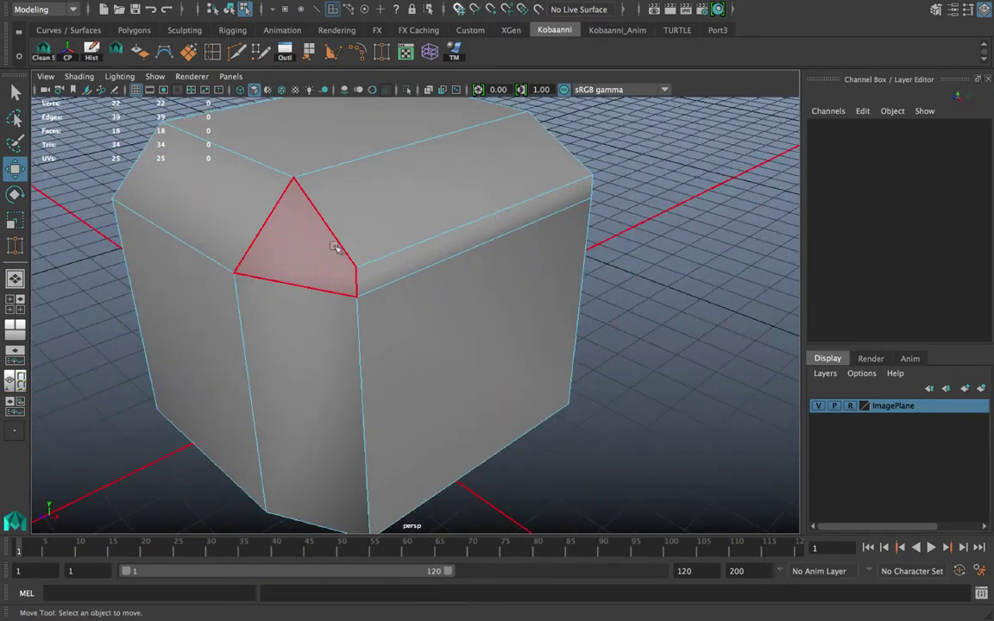
pyautogui.click(338, 248)
pyautogui.keyDown('alt'); pyautogui.moveTo(384, 307); pyautogui.dragTo(453, 270); pyautogui.keyUp('alt')
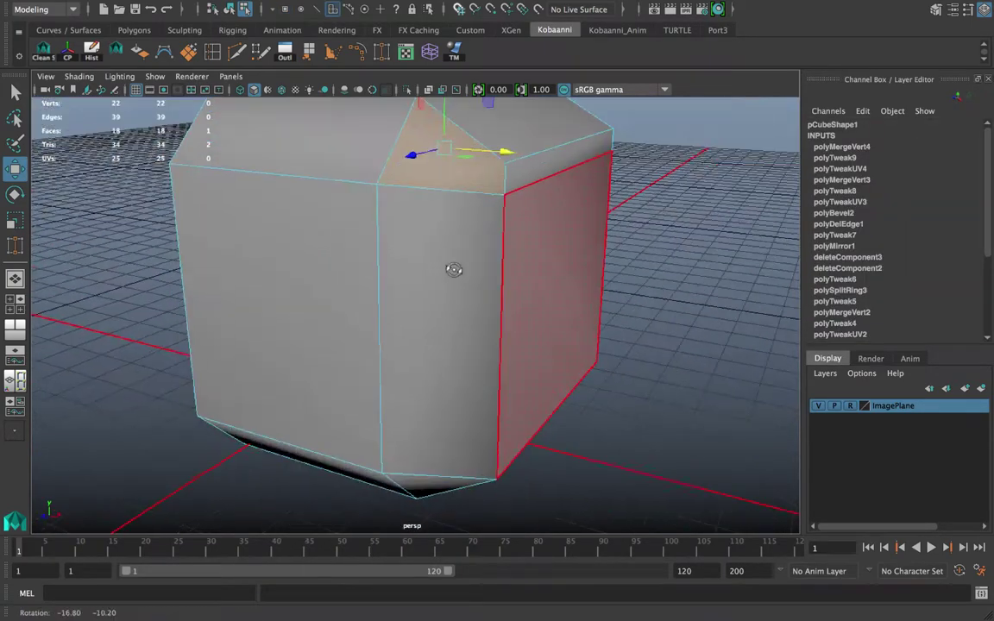
pyautogui.click(644, 253)
pyautogui.keyDown('alt'); pyautogui.moveTo(635, 247); pyautogui.dragTo(528, 281); pyautogui.keyUp('alt')
pyautogui.keyDown('alt'); pyautogui.moveTo(415, 262); pyautogui.dragTo(469, 262); pyautogui.keyUp('alt')
pyautogui.keyDown('alt'); pyautogui.moveTo(441, 315); pyautogui.dragTo(392, 324); pyautogui.keyUp('alt')
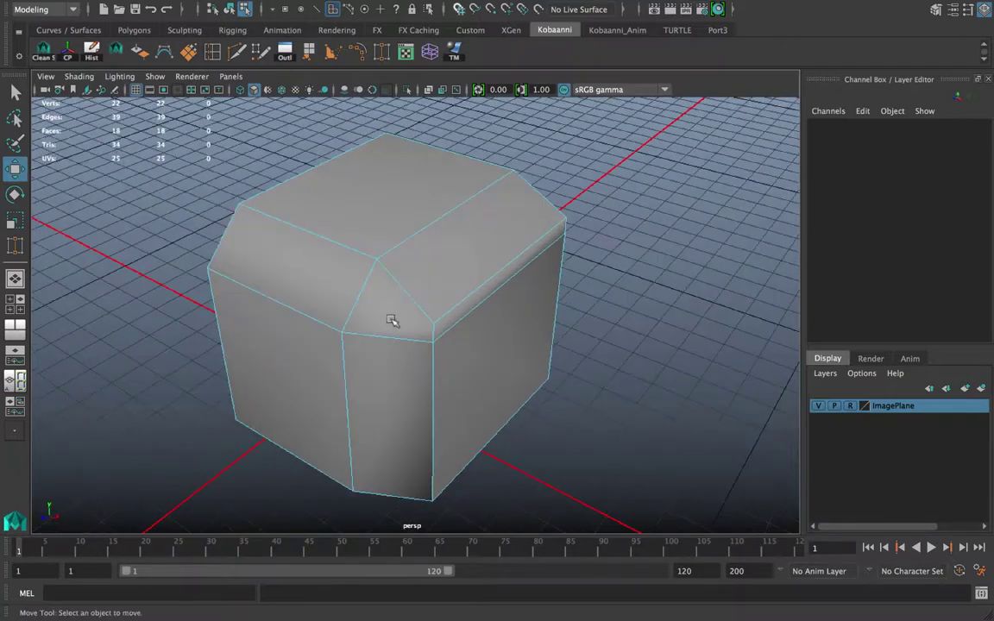
pyautogui.scroll(4, 393, 324)
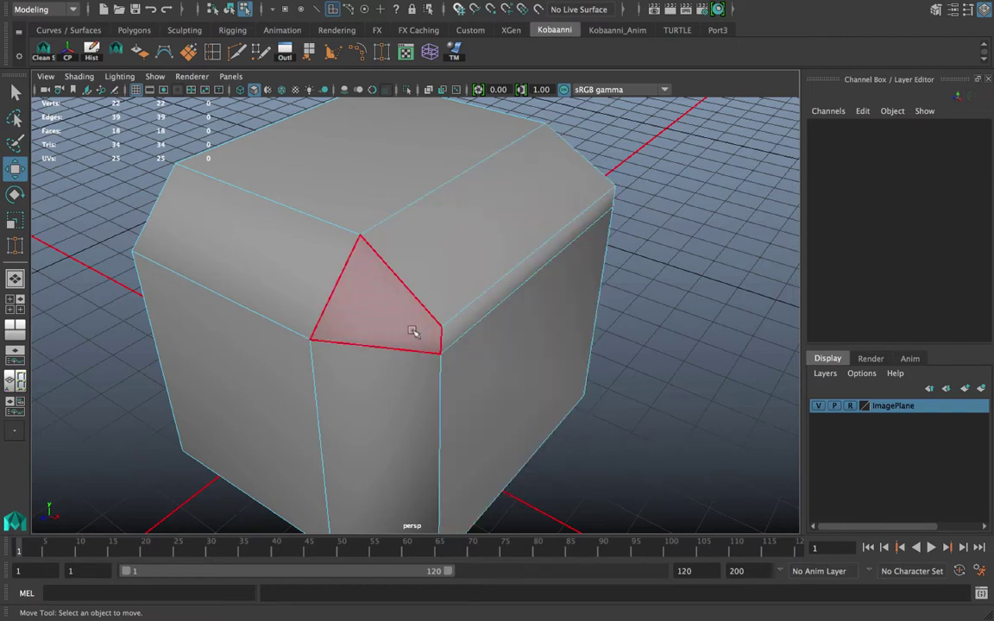
pyautogui.keyDown('alt'); pyautogui.moveTo(557, 373); pyautogui.dragTo(559, 311); pyautogui.keyUp('alt')
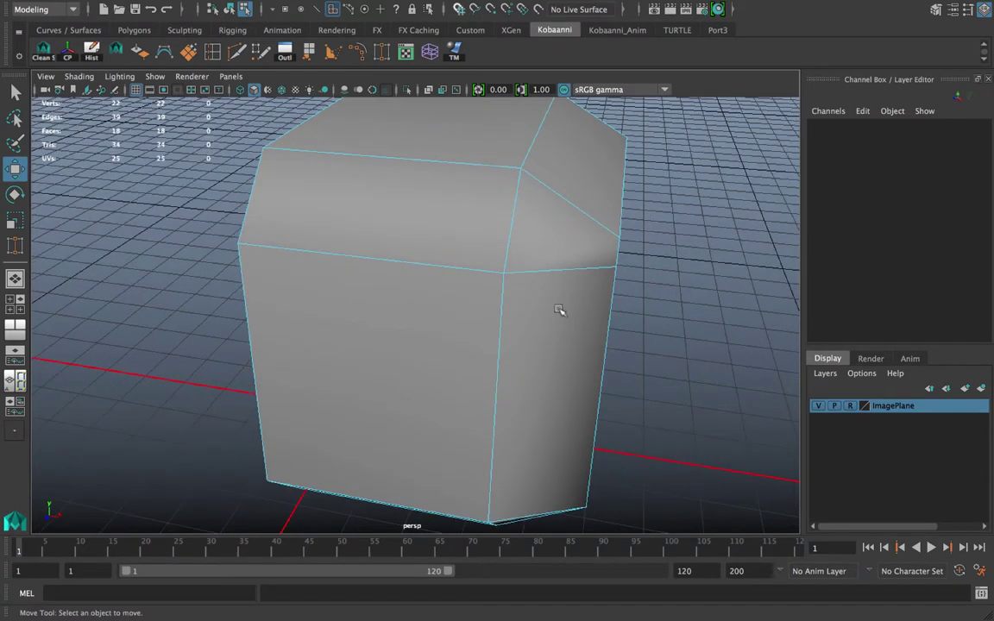
# - Try cutting a new edge along the block's upper side bevel with the Multi-Cut tool, starting at the corner
pyautogui.click(239, 51)
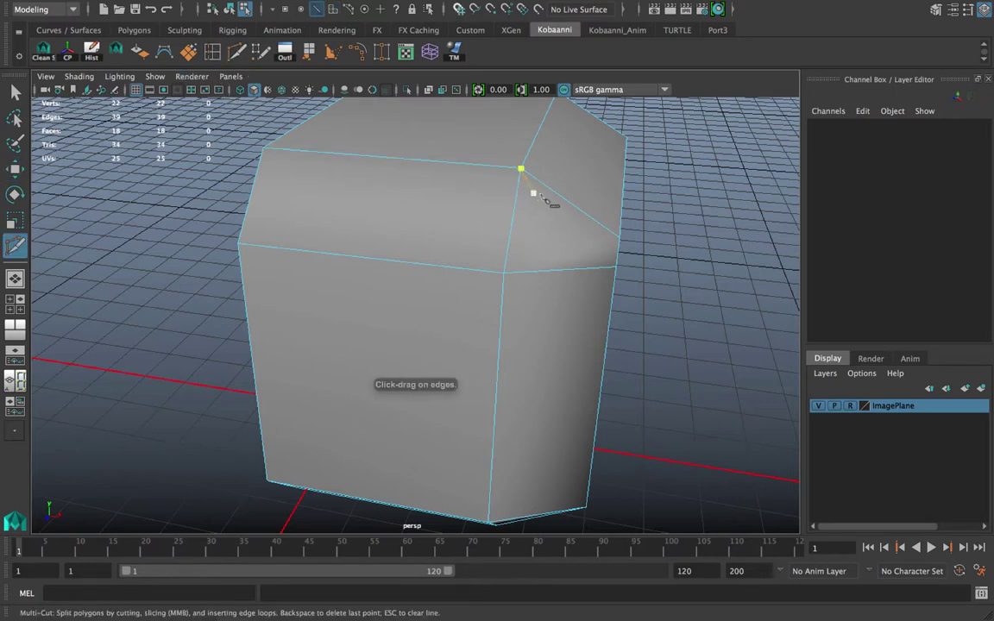
pyautogui.keyDown('shift'); pyautogui.moveTo(556, 248); pyautogui.dragTo(443, 215, button='right'); pyautogui.keyUp('shift')
pyautogui.press('q')
pyautogui.click(515, 215)
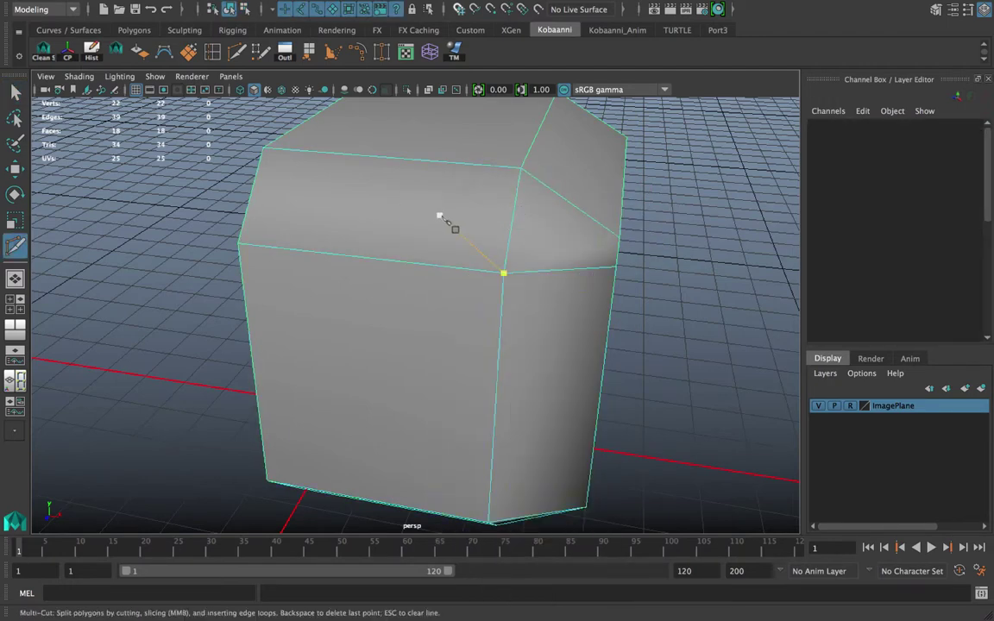
pyautogui.click(619, 238)
pyautogui.keyDown('alt'); pyautogui.moveTo(677, 284); pyautogui.dragTo(610, 279); pyautogui.keyUp('alt')
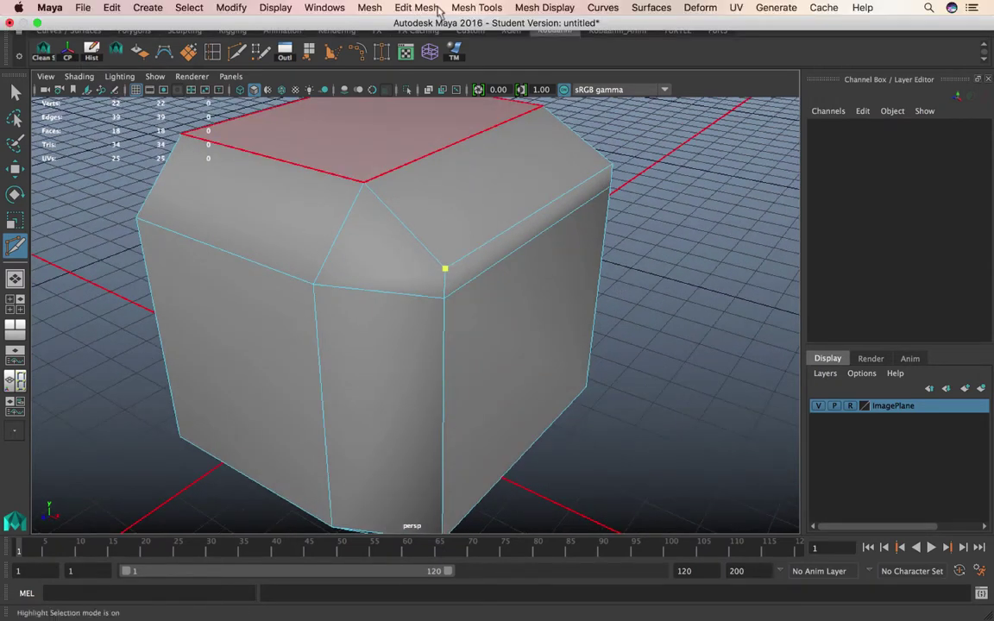
pyautogui.click(478, 8)
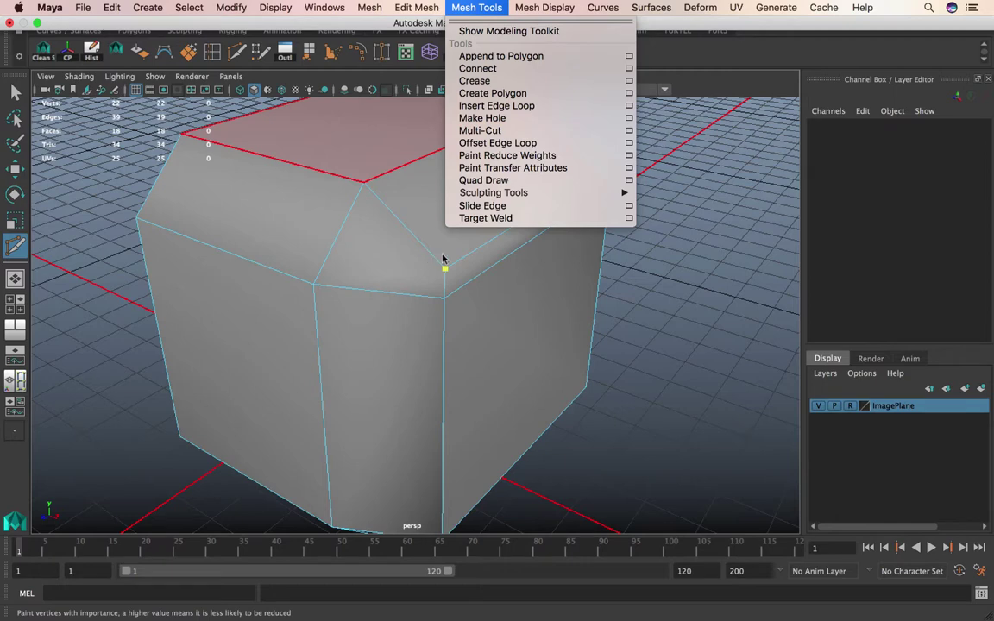
pyautogui.click(545, 298)
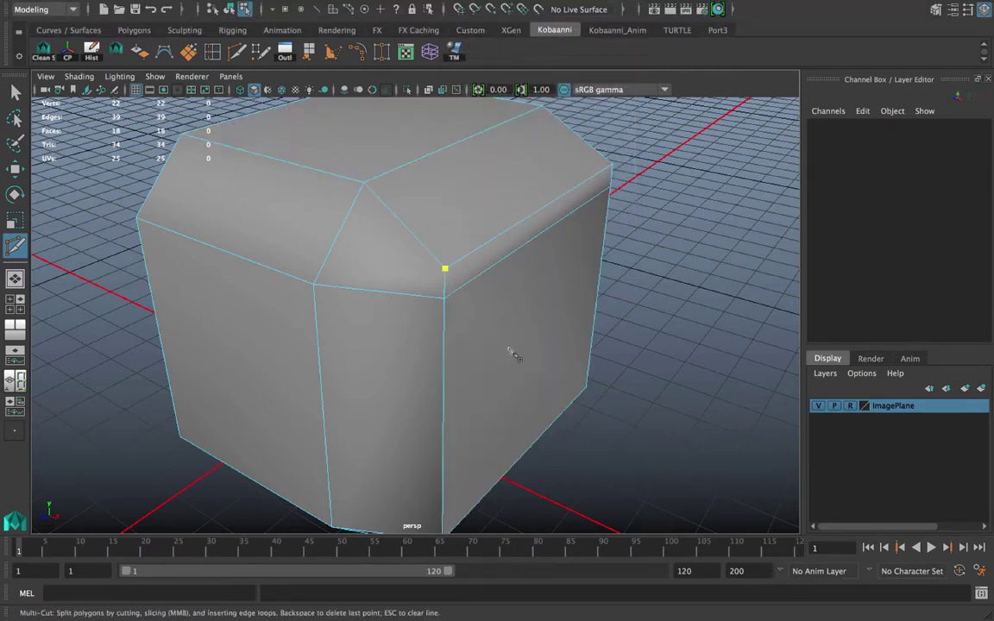
pyautogui.keyDown('alt'); pyautogui.moveTo(455, 328); pyautogui.dragTo(524, 335); pyautogui.keyUp('alt')
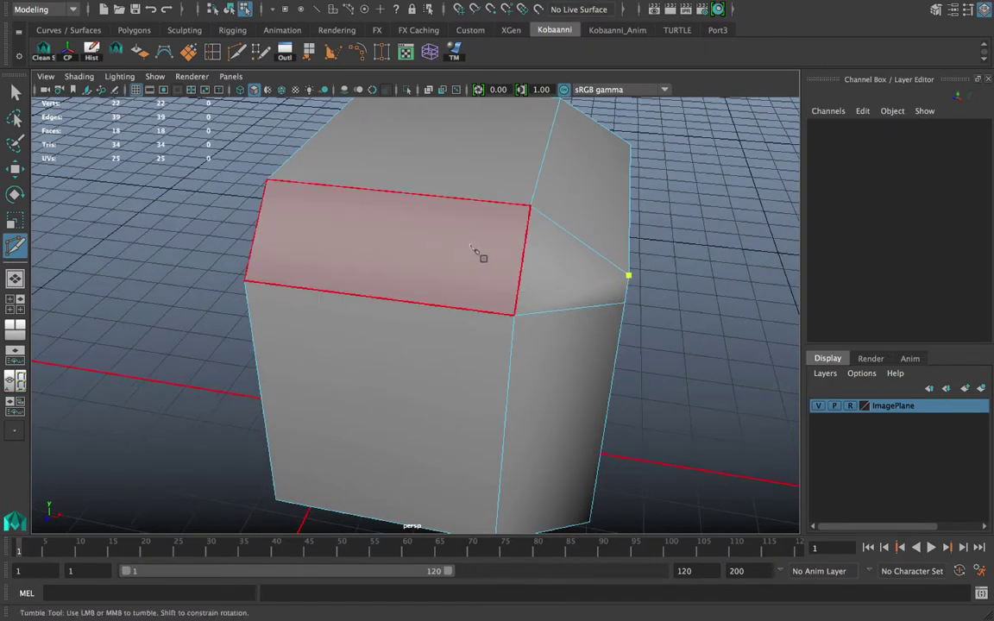
pyautogui.click(253, 239)
pyautogui.rightClick(254, 239)
pyautogui.keyDown('alt'); pyautogui.moveTo(494, 248); pyautogui.dragTo(626, 275); pyautogui.keyUp('alt')
pyautogui.click(630, 282)
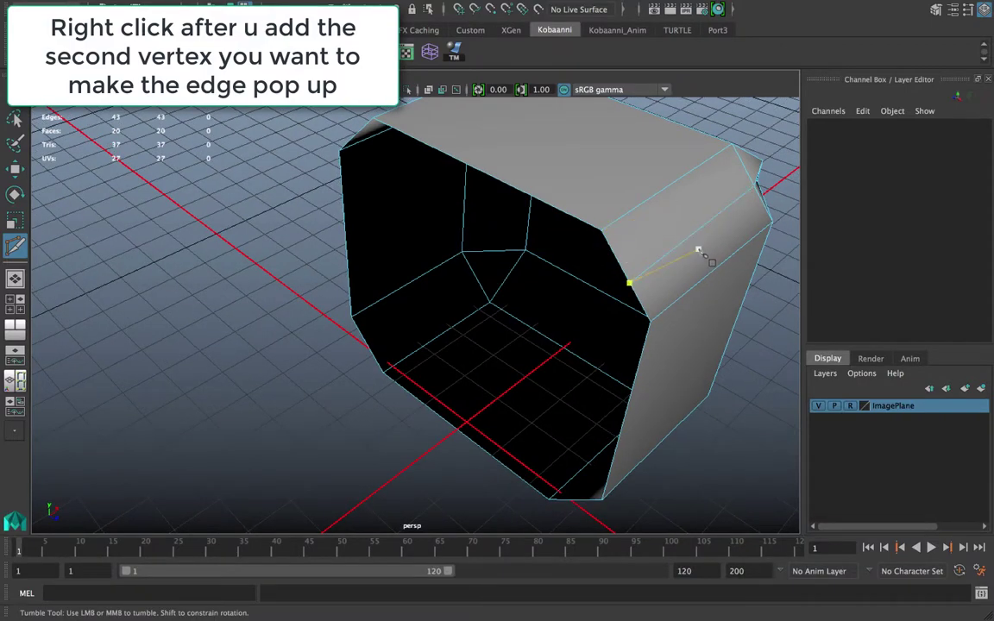
pyautogui.keyDown('alt'); pyautogui.moveTo(699, 250); pyautogui.dragTo(513, 231); pyautogui.keyUp('alt')
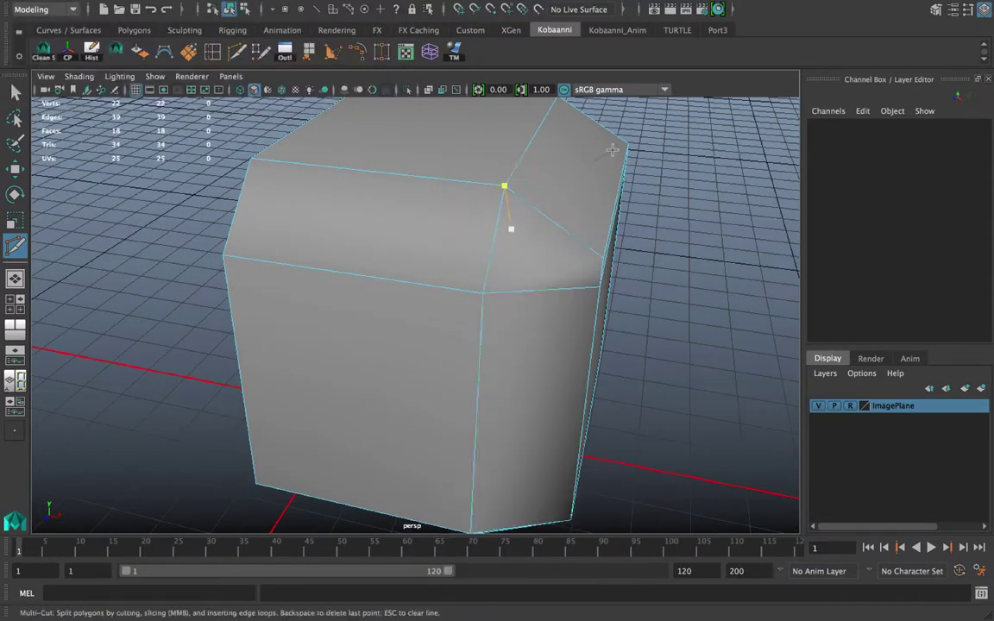
pyautogui.press('q')
# - Insert a horizontal edge loop around the middle of the half head block
pyautogui.keyDown('alt'); pyautogui.moveTo(572, 211); pyautogui.dragTo(470, 229); pyautogui.keyUp('alt')
pyautogui.click(671, 262)
pyautogui.keyDown('alt'); pyautogui.moveTo(690, 199); pyautogui.dragTo(290, 270); pyautogui.keyUp('alt')
pyautogui.click(683, 251)
pyautogui.keyDown('alt'); pyautogui.moveTo(462, 318); pyautogui.dragTo(431, 340); pyautogui.keyUp('alt')
pyautogui.moveTo(394, 299)
pyautogui.keyDown('alt'); pyautogui.mouseDown()
pyautogui.moveTo(370, 284)
pyautogui.moveTo(437, 277)
pyautogui.moveTo(435, 291)
pyautogui.moveTo(469, 301)
pyautogui.moveTo(388, 309)
pyautogui.mouseUp(); pyautogui.keyUp('alt')
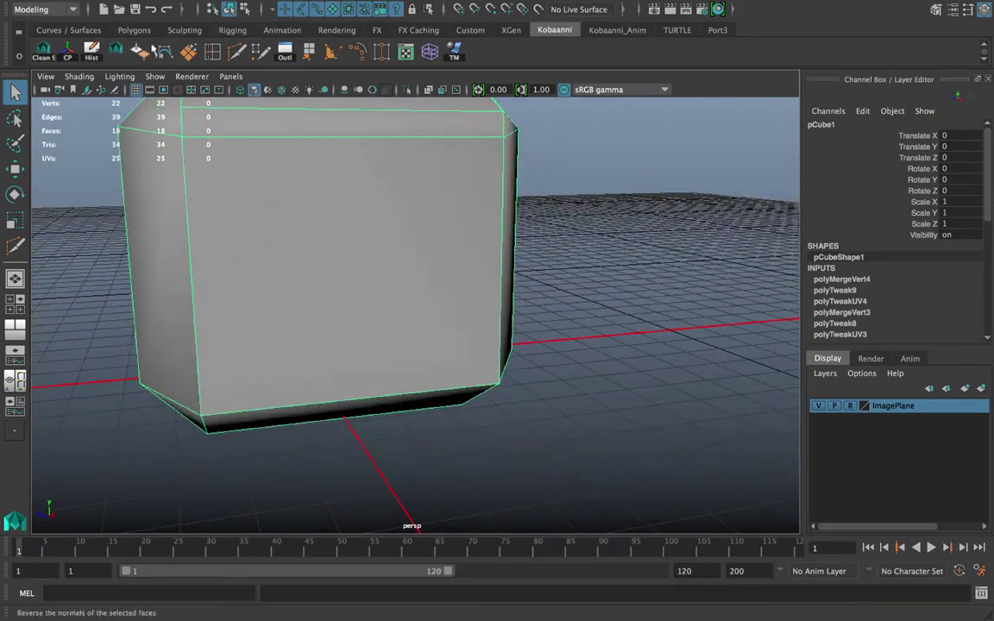
pyautogui.click(212, 53)
pyautogui.moveTo(191, 252); pyautogui.dragTo(200, 271)
pyautogui.keyDown('alt'); pyautogui.moveTo(230, 259); pyautogui.dragTo(342, 284); pyautogui.keyUp('alt')
# - Select the whole new middle edge loop and flatten it vertically with the Scale tool
pyautogui.press('q')
pyautogui.moveTo(482, 291); pyautogui.dragTo(488, 109, button='right')
pyautogui.doubleClick(479, 343)
pyautogui.press('r')
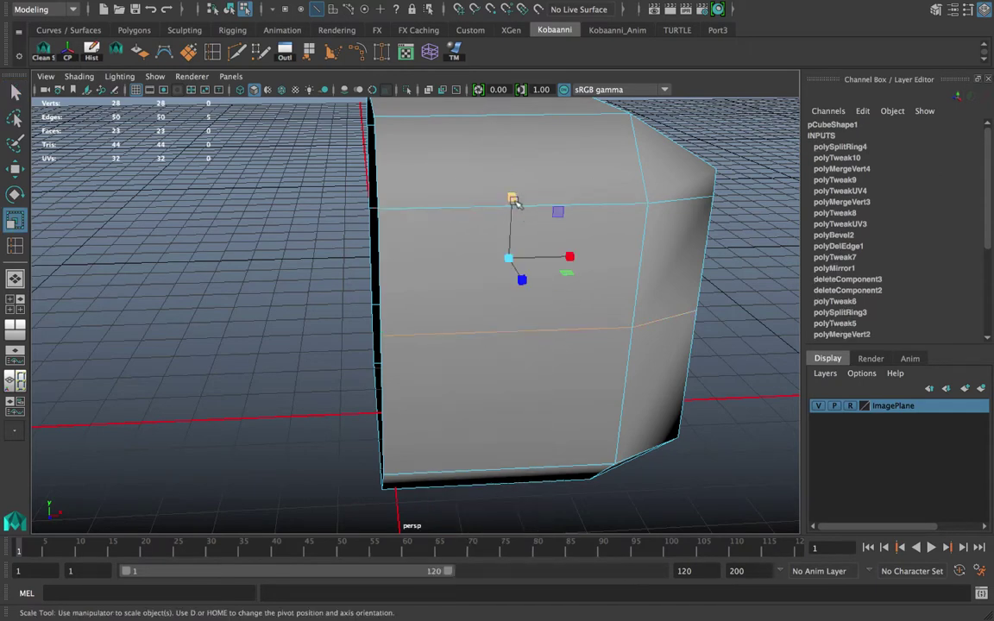
pyautogui.moveTo(514, 198); pyautogui.dragTo(535, 367)
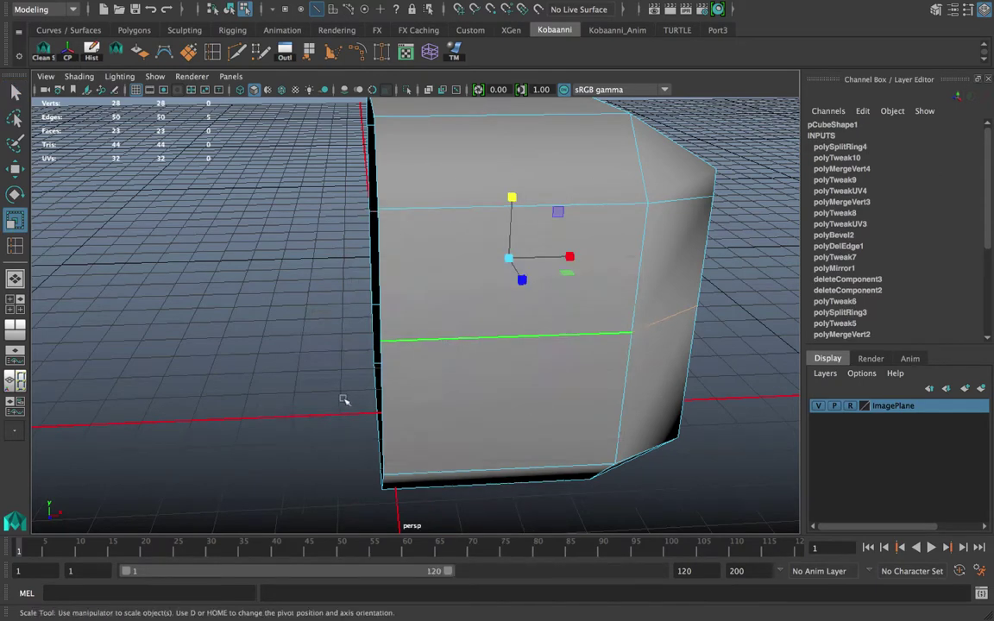
# - Delete all faces below the middle edge loop and mirror the remaining upper half of the block downward
pyautogui.press('space')
pyautogui.press('space')
pyautogui.moveTo(488, 300); pyautogui.dragTo(496, 258, button='right')
pyautogui.moveTo(608, 499); pyautogui.dragTo(158, 357)
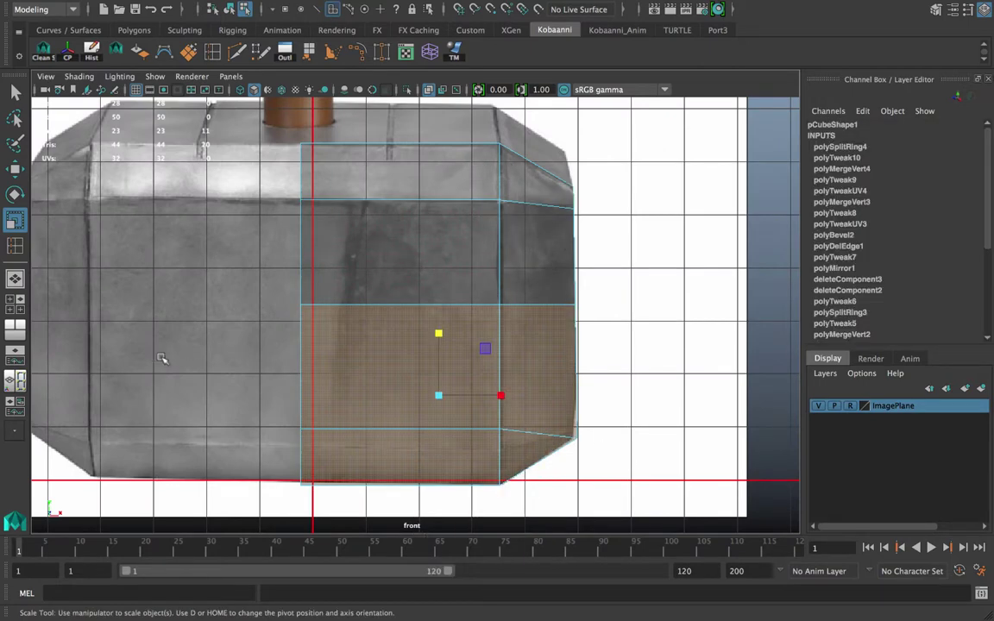
pyautogui.click(162, 358)
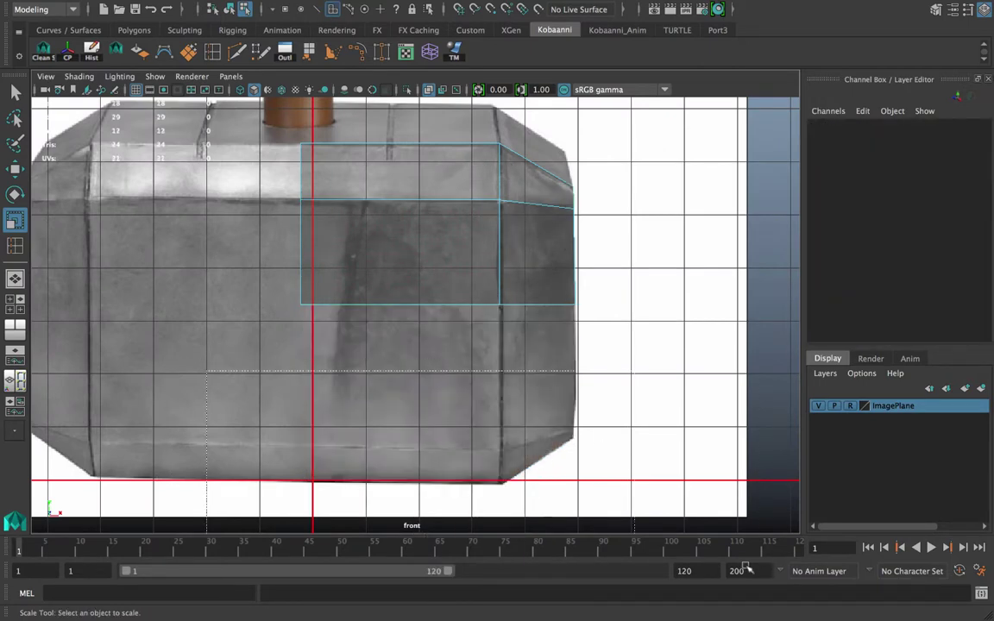
pyautogui.moveTo(373, 271); pyautogui.dragTo(528, 175, button='right')
pyautogui.keyDown('shift'); pyautogui.moveTo(436, 200); pyautogui.dragTo(566, 399, button='right'); pyautogui.keyUp('shift')
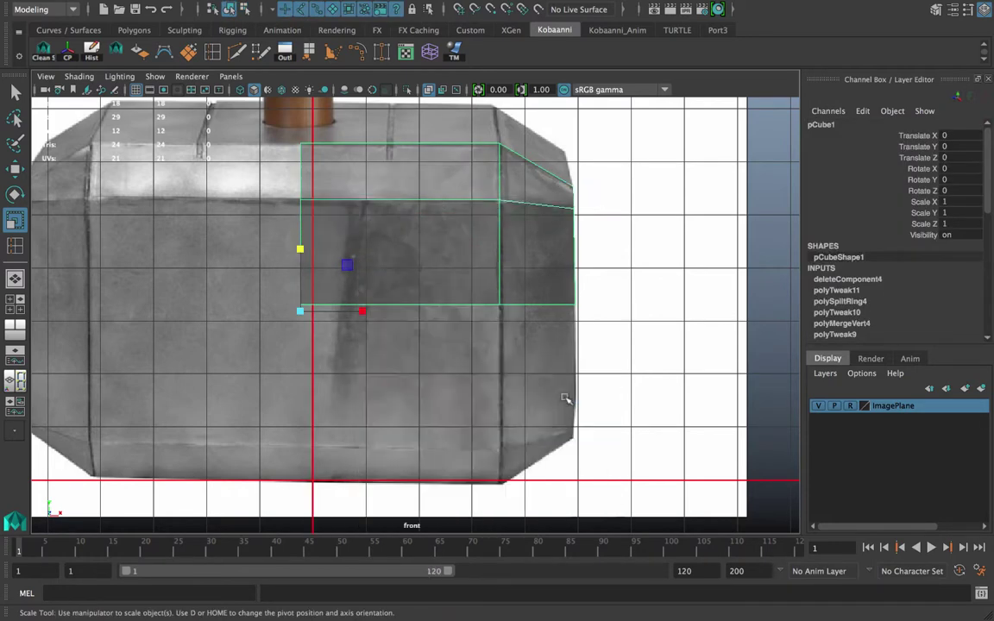
# - Move the mirrored lower vertices down in the front view to align with the reference's bottom edge
pyautogui.moveTo(453, 341); pyautogui.dragTo(385, 210, button='right')
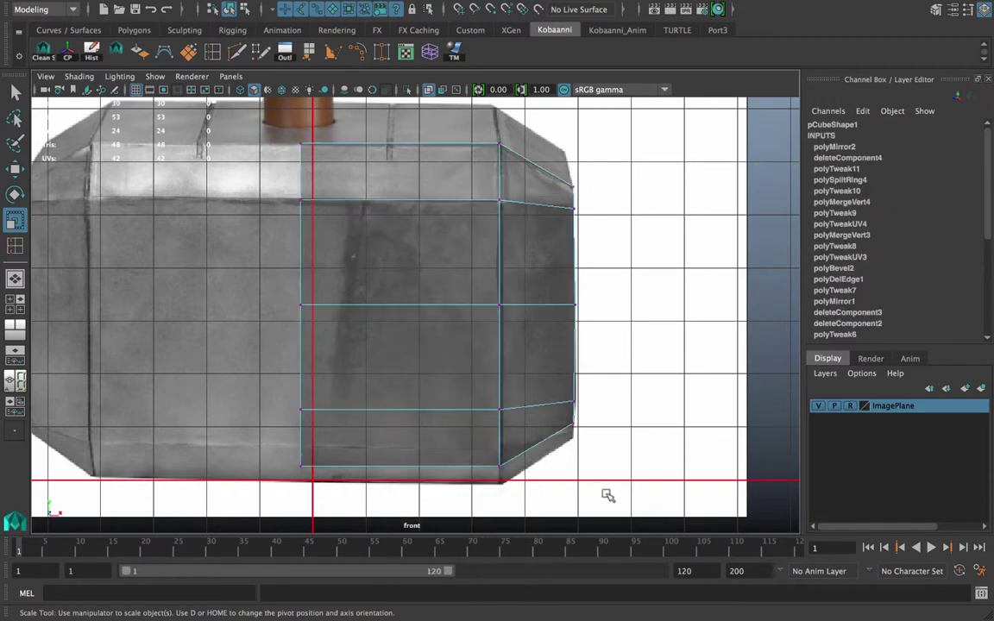
pyautogui.moveTo(276, 363); pyautogui.dragTo(615, 485)
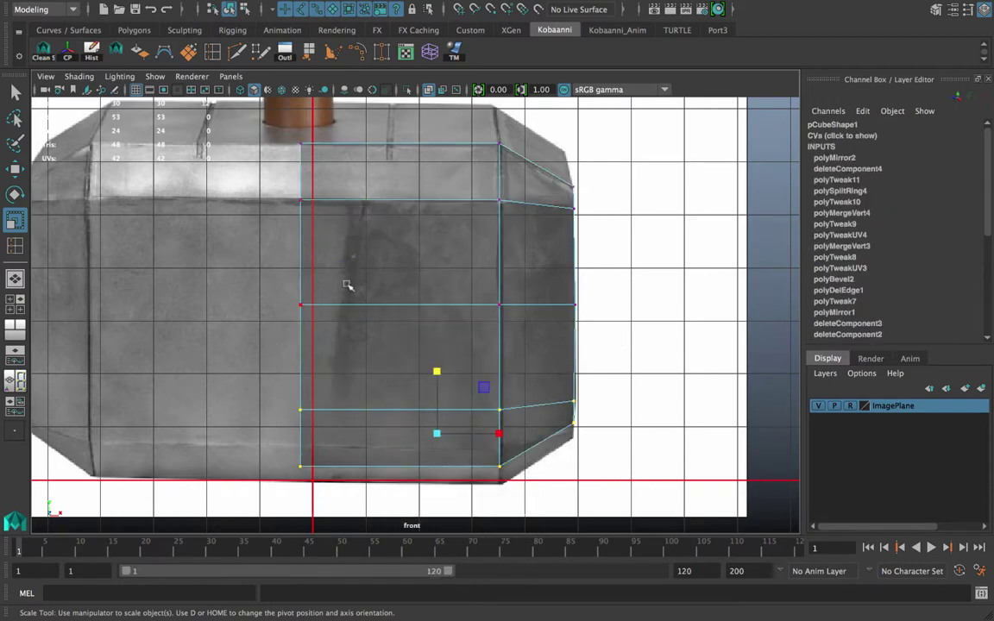
pyautogui.press('w')
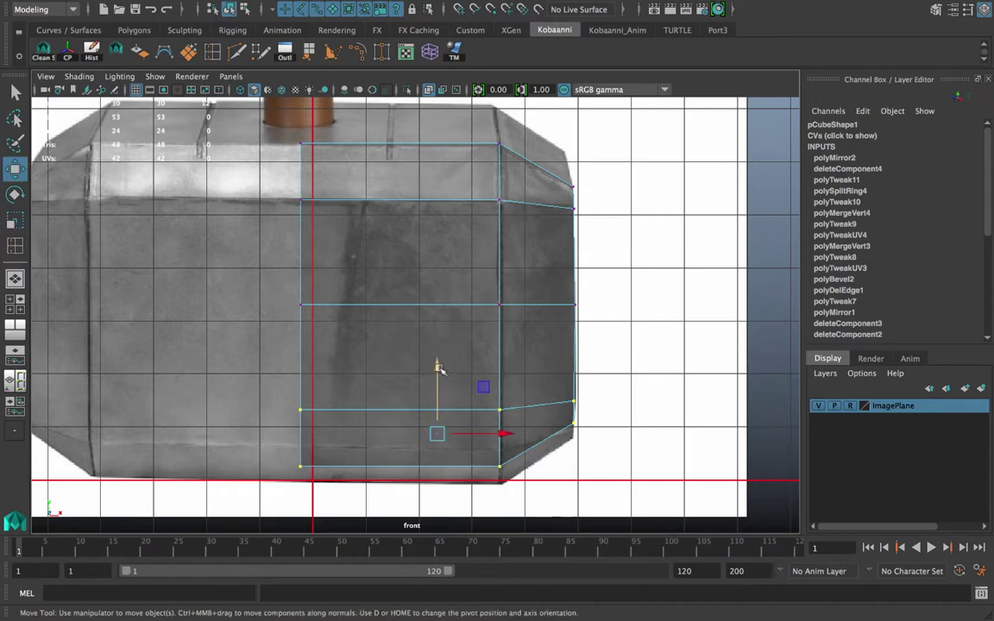
pyautogui.moveTo(439, 370); pyautogui.dragTo(438, 384)
pyautogui.moveTo(233, 285); pyautogui.dragTo(580, 319)
pyautogui.moveTo(503, 210); pyautogui.dragTo(576, 191, button='right')
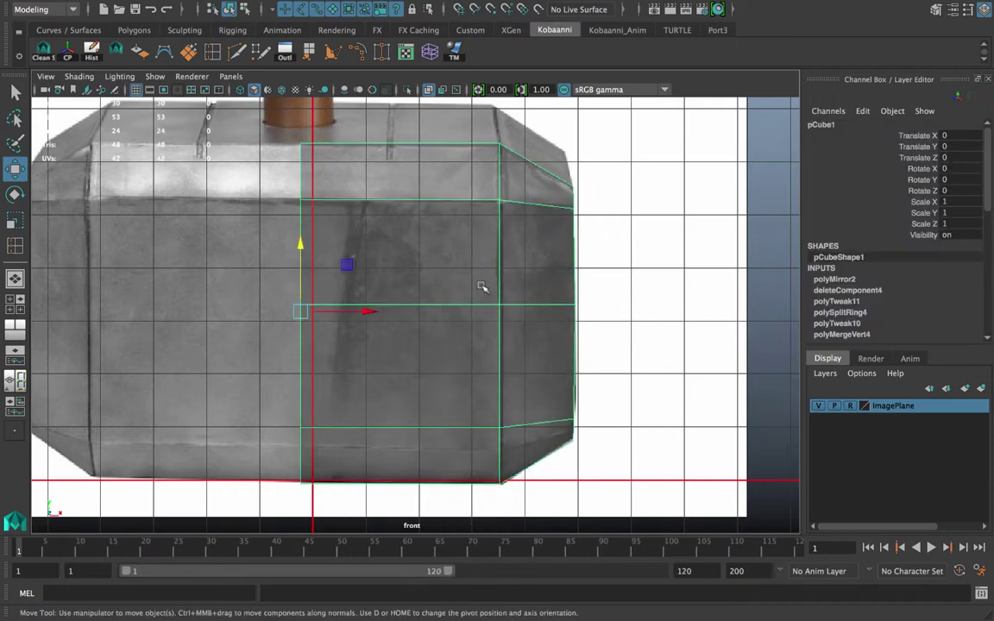
# - Run Cleanup on the block in Select matching polygons mode, covering faces with more than 4 sides, concave faces, holes, lamina faces and nonmanifold geometry
pyautogui.press('space')
pyautogui.press('space')
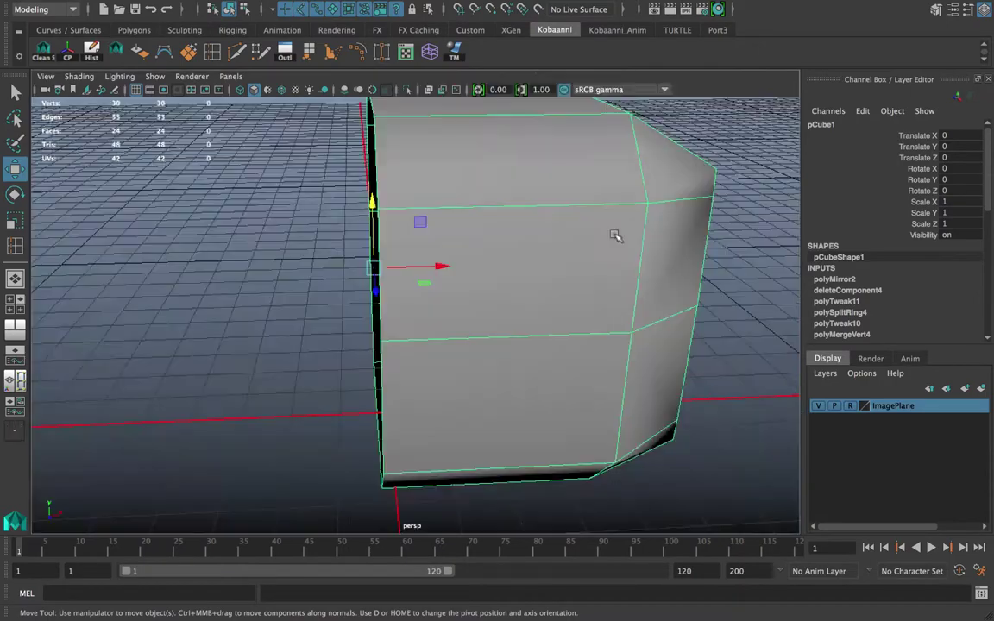
pyautogui.keyDown('alt'); pyautogui.moveTo(617, 237); pyautogui.dragTo(474, 278); pyautogui.keyUp('alt')
pyautogui.keyDown('shift'); pyautogui.moveTo(474, 278); pyautogui.dragTo(455, 557, button='right'); pyautogui.keyUp('shift')
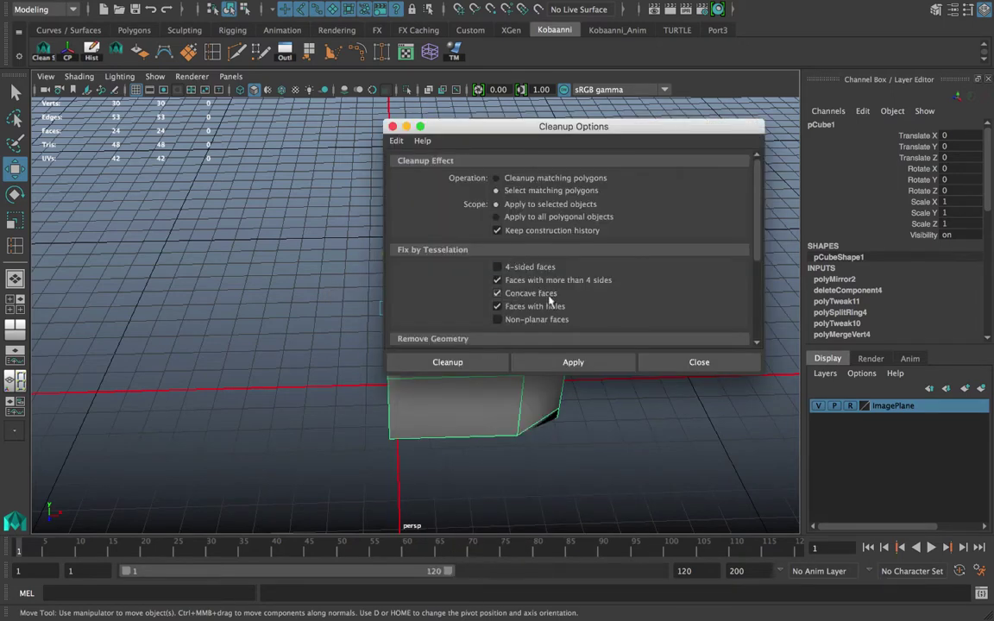
pyautogui.scroll(-5, 551, 311)
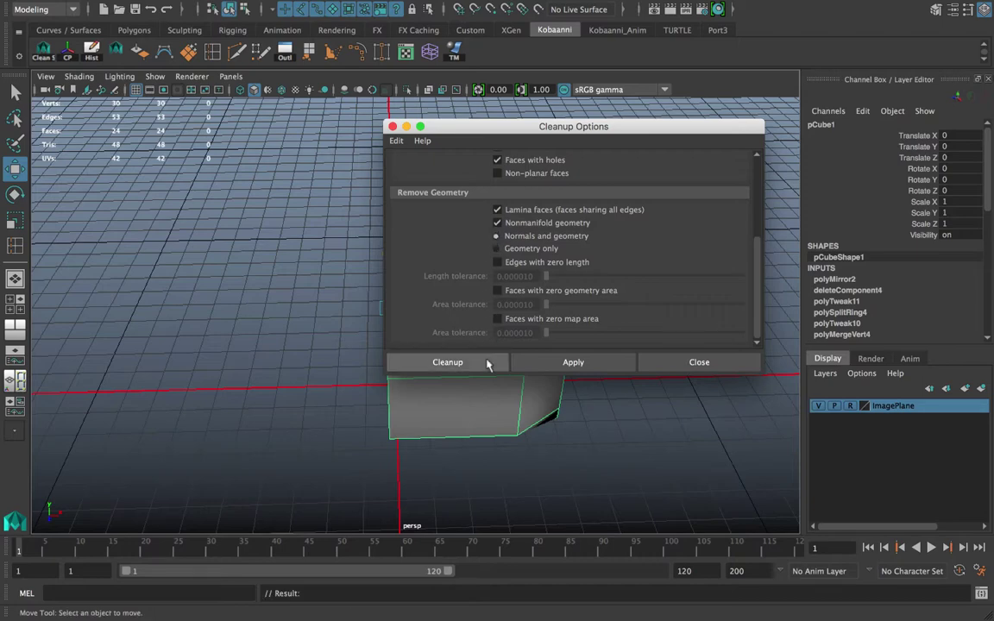
pyautogui.click(487, 362)
# - Reselect the block, rerun the same Cleanup check for invalid faces and inspect the mesh
pyautogui.keyDown('alt'); pyautogui.moveTo(464, 295); pyautogui.dragTo(401, 298); pyautogui.keyUp('alt')
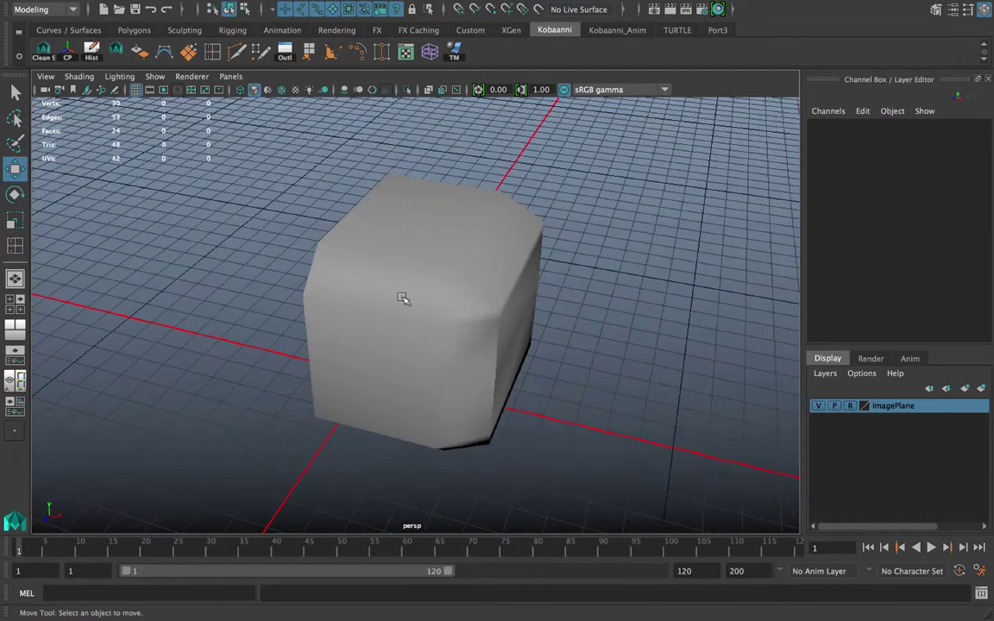
pyautogui.keyDown('shift'); pyautogui.moveTo(401, 294); pyautogui.dragTo(390, 567, button='right'); pyautogui.keyUp('shift')
pyautogui.click(401, 289)
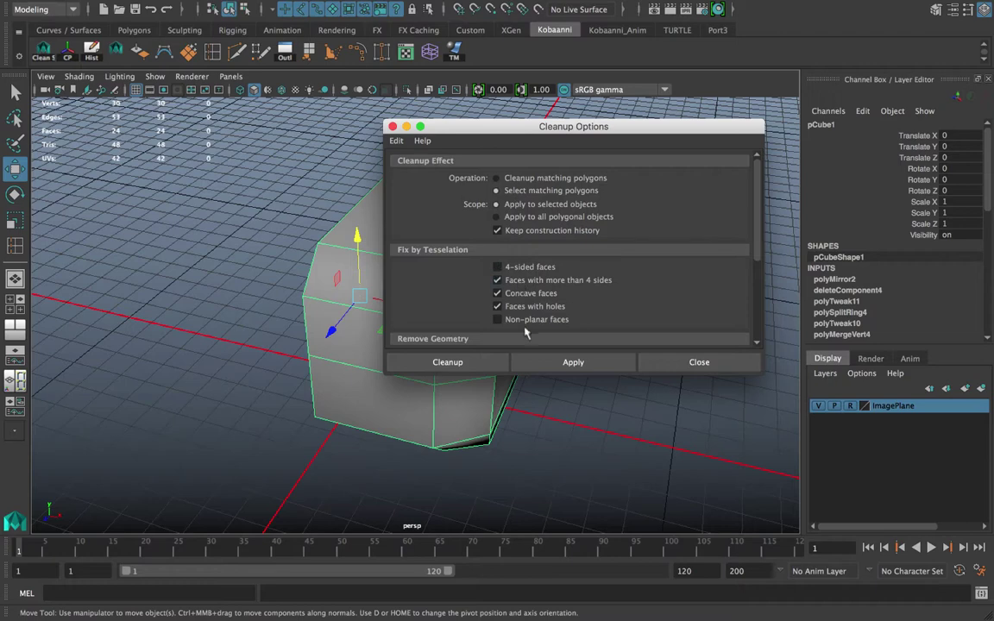
pyautogui.click(473, 363)
pyautogui.keyDown('alt'); pyautogui.moveTo(479, 355); pyautogui.dragTo(464, 295); pyautogui.keyUp('alt')
pyautogui.click(448, 315)
pyautogui.press('1')
pyautogui.click(651, 308)
pyautogui.click(466, 294)
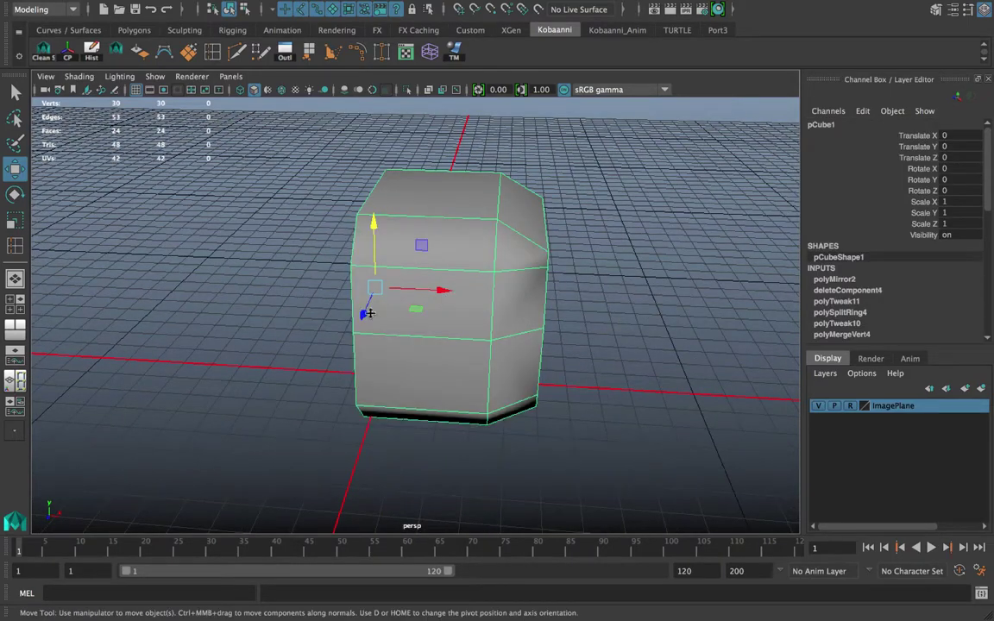
# - Select the vertex column on the block's open centre side in the front view and flatten it along X by scaling
pyautogui.press('space')
pyautogui.press('space')
pyautogui.rightClick(413, 211)
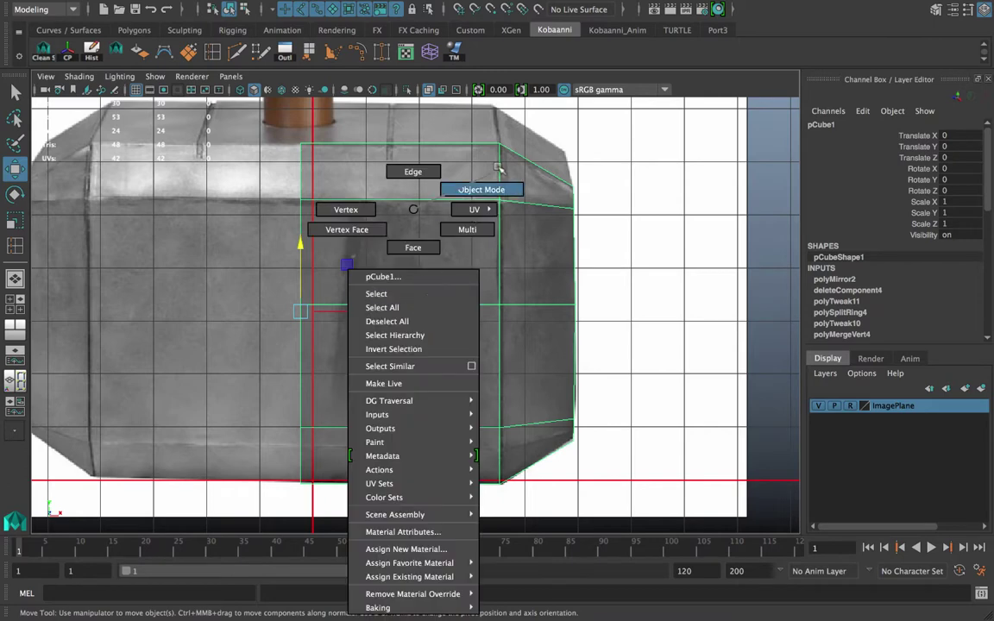
pyautogui.keyDown('shift'); pyautogui.rightClick(454, 209); pyautogui.keyUp('shift')
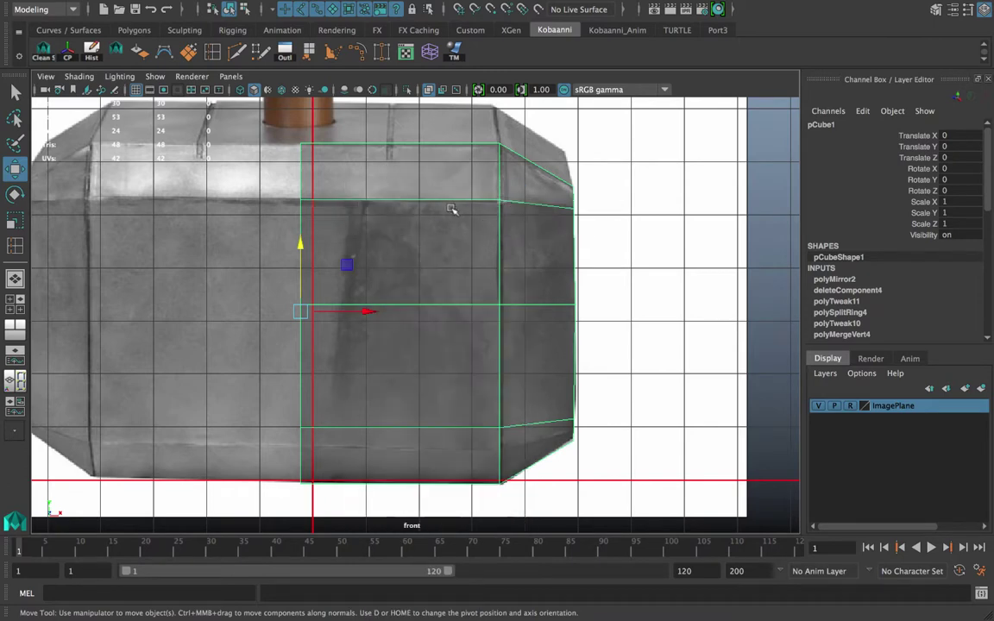
pyautogui.moveTo(451, 208); pyautogui.dragTo(383, 207, button='right')
pyautogui.moveTo(227, 129); pyautogui.dragTo(336, 505)
pyautogui.press('r')
pyautogui.moveTo(363, 316); pyautogui.dragTo(301, 315)
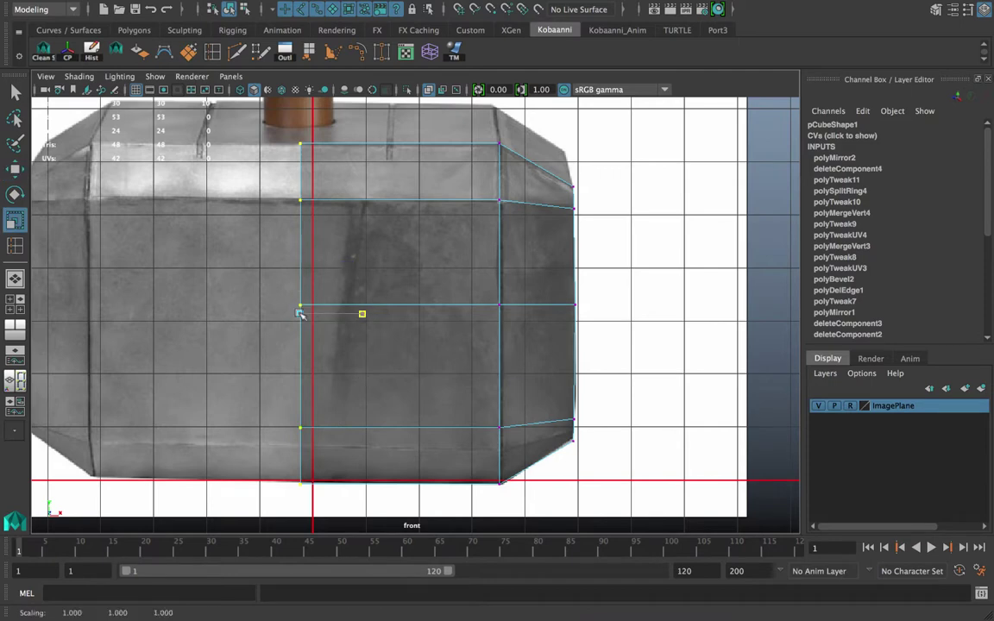
# - Finish flattening the centre vertex column along X, return to object mode and mirror the half head in the -X direction
pyautogui.moveTo(219, 318); pyautogui.dragTo(219, 318)
pyautogui.moveTo(363, 316); pyautogui.dragTo(428, 272)
pyautogui.moveTo(401, 207); pyautogui.dragTo(473, 179, button='right')
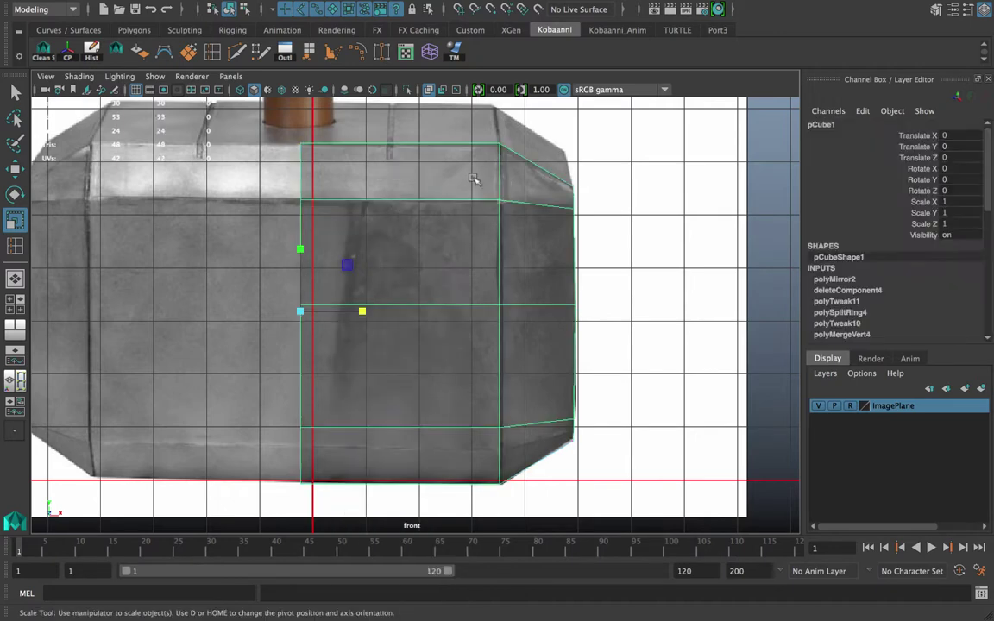
pyautogui.keyDown('shift'); pyautogui.rightClick(474, 179); pyautogui.keyUp('shift')
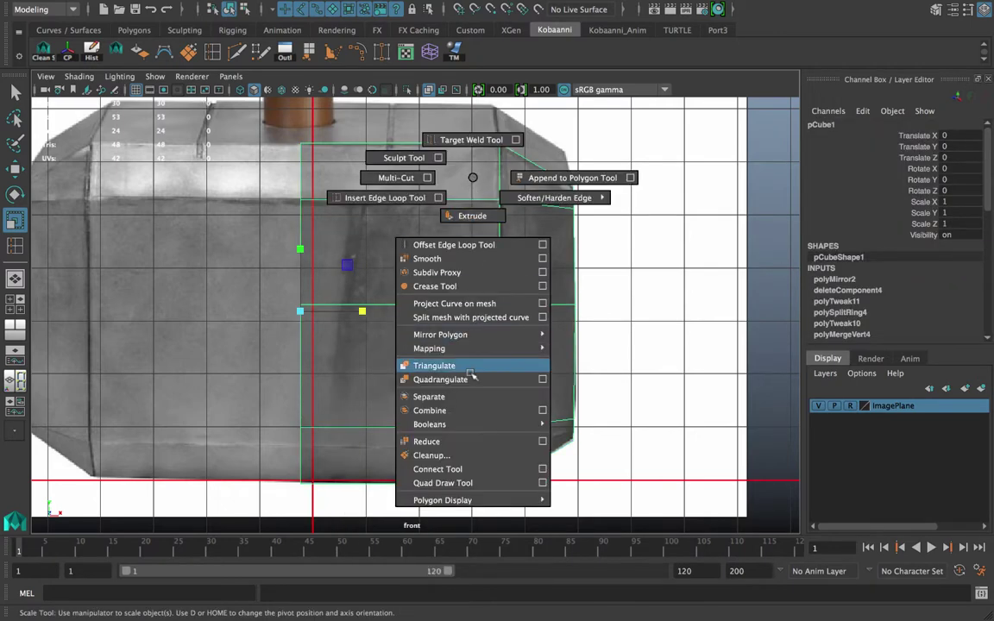
pyautogui.moveTo(471, 336)
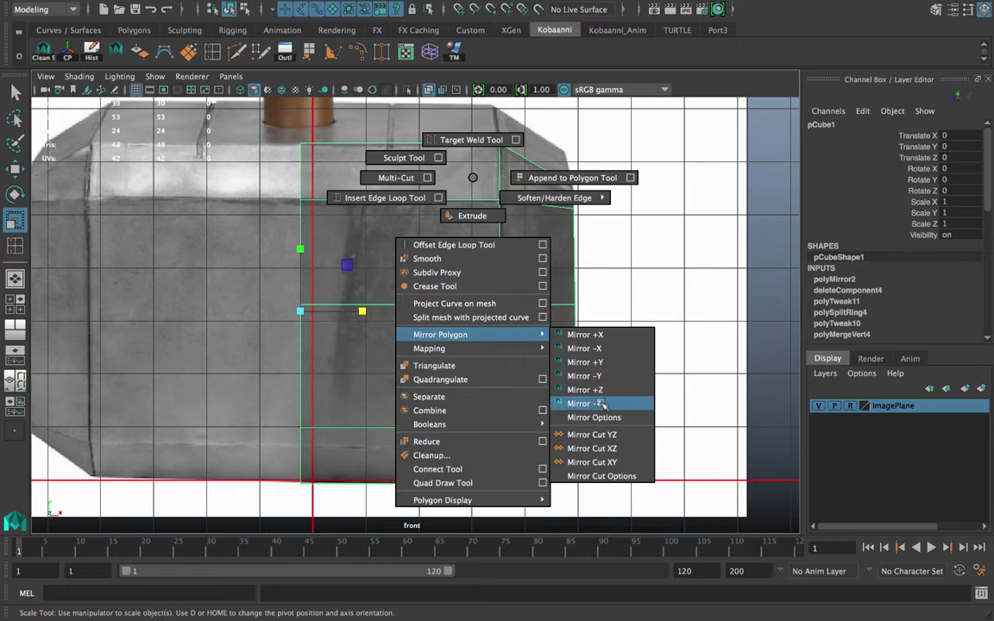
pyautogui.click(606, 348)
pyautogui.keyDown('alt'); pyautogui.moveTo(400, 258); pyautogui.dragTo(541, 234, button='middle'); pyautogui.keyUp('alt')
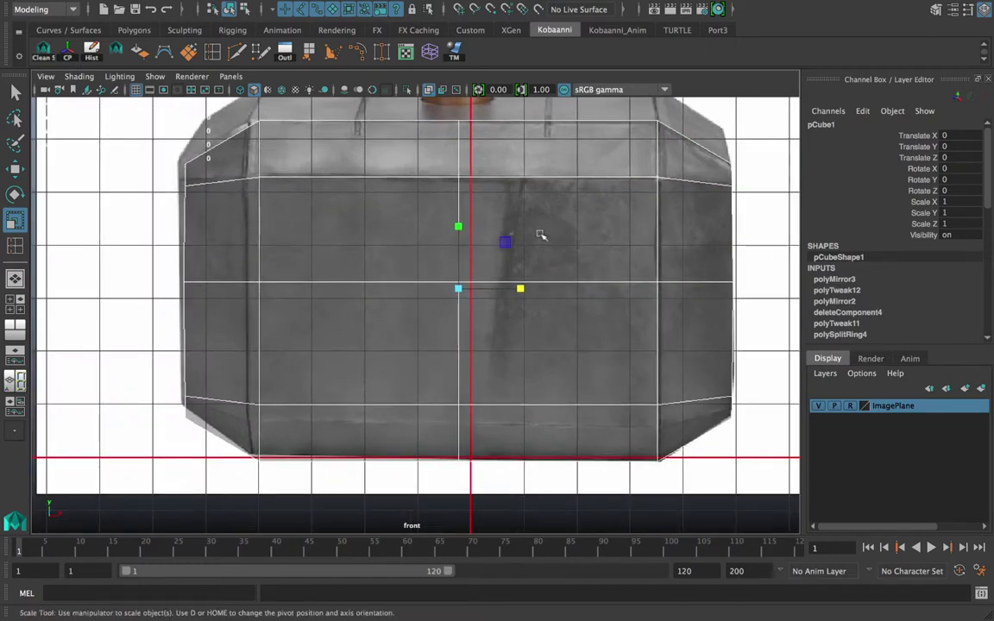
# - Select the vertices at the head's left end in the front view and shift them slightly along X to match the reference
pyautogui.moveTo(345, 211); pyautogui.dragTo(283, 207, button='right')
pyautogui.moveTo(183, 121); pyautogui.dragTo(288, 446)
pyautogui.scroll(-5, 248, 373)
pyautogui.moveTo(212, 215); pyautogui.dragTo(372, 474)
pyautogui.scroll(5, 361, 437)
pyautogui.press('w')
pyautogui.moveTo(366, 302); pyautogui.dragTo(360, 304)
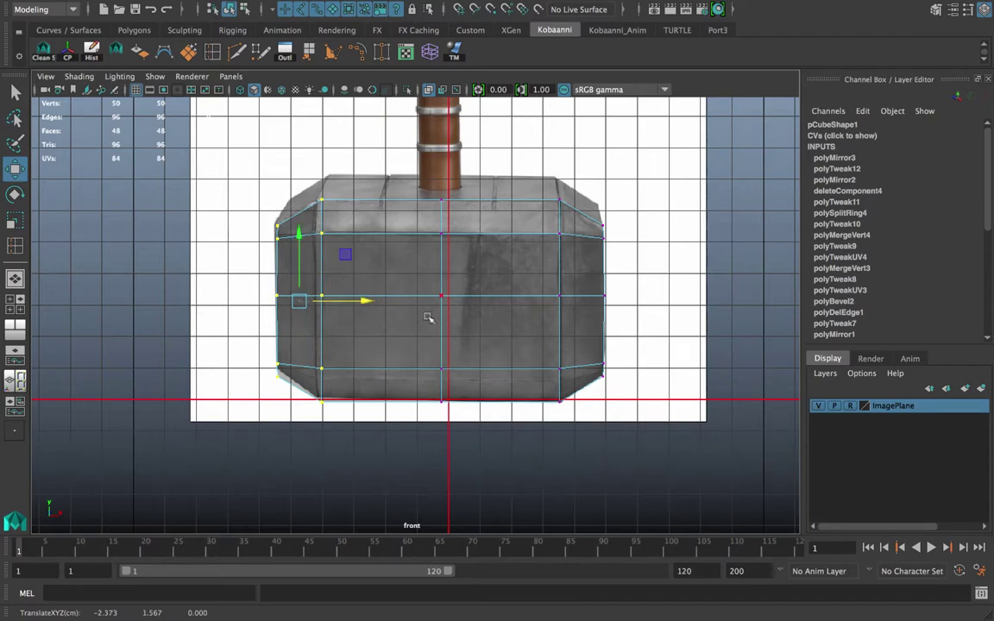
pyautogui.scroll(3, 430, 317)
pyautogui.keyDown('alt'); pyautogui.moveTo(459, 326); pyautogui.dragTo(442, 363, button='middle'); pyautogui.keyUp('alt')
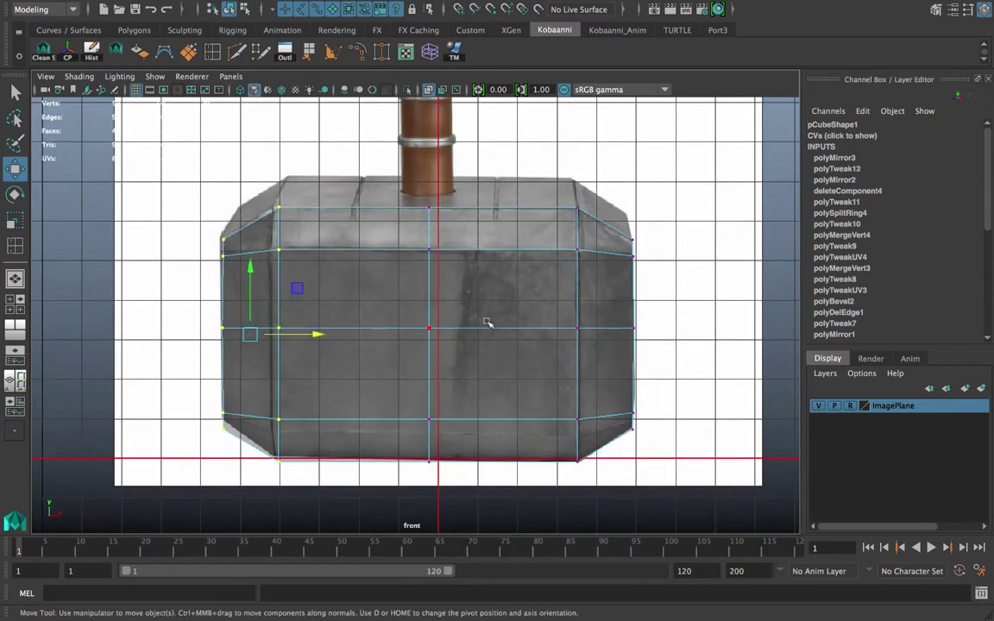
# - Select all of the head's edges except the centre loops and bevel them with 1 segment
pyautogui.press('space')
pyautogui.press('space')
pyautogui.press('space')
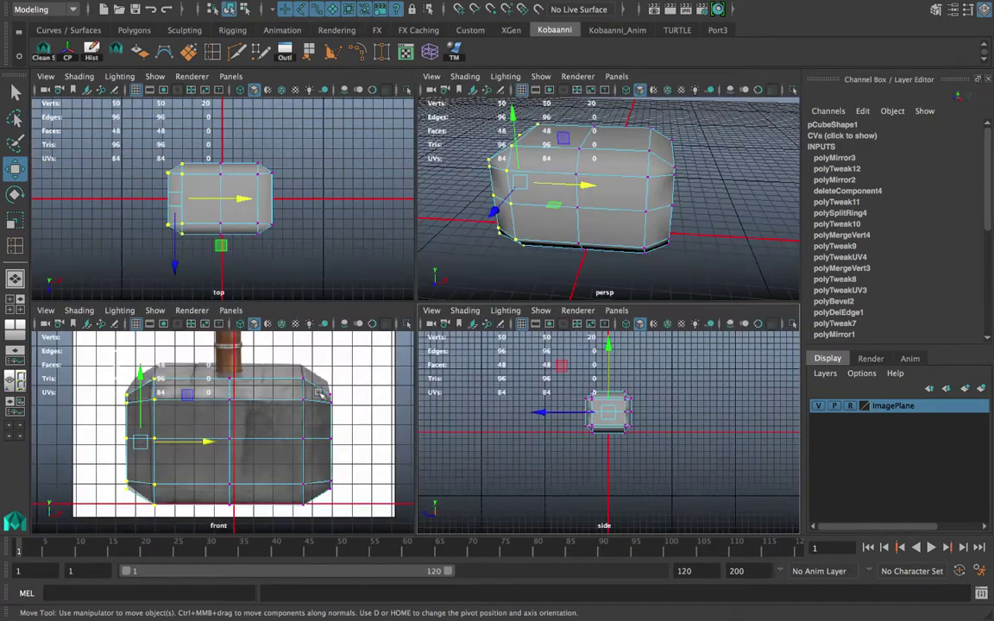
pyautogui.press('space')
pyautogui.moveTo(423, 209); pyautogui.dragTo(417, 162, button='right')
pyautogui.moveTo(104, 143); pyautogui.dragTo(691, 565)
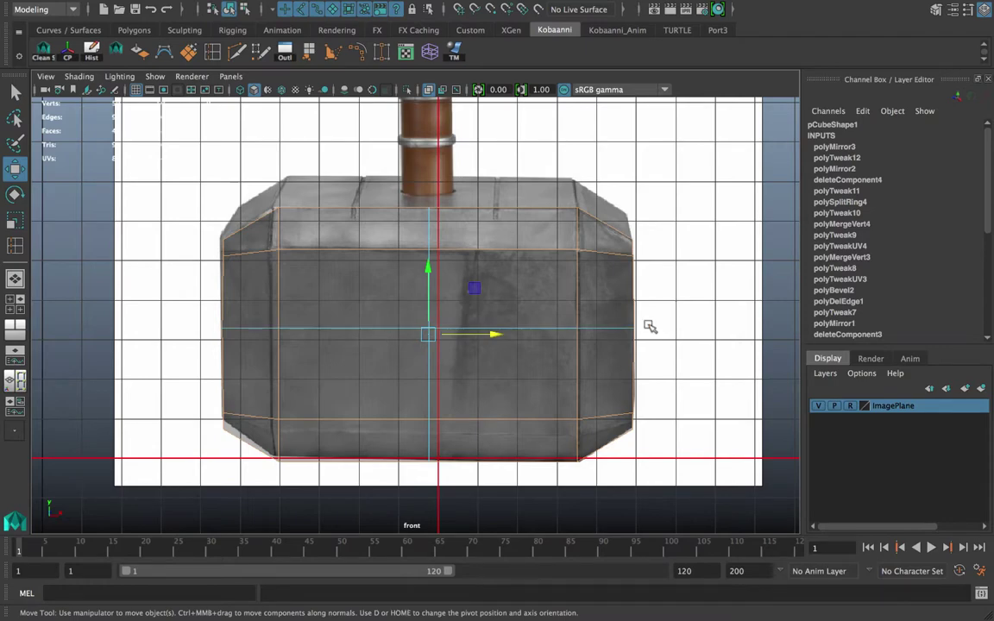
pyautogui.press('space')
pyautogui.press('space')
pyautogui.keyDown('alt'); pyautogui.moveTo(625, 266); pyautogui.dragTo(371, 257); pyautogui.keyUp('alt')
pyautogui.keyDown('shift'); pyautogui.moveTo(402, 252); pyautogui.dragTo(463, 251, button='right'); pyautogui.keyUp('shift')
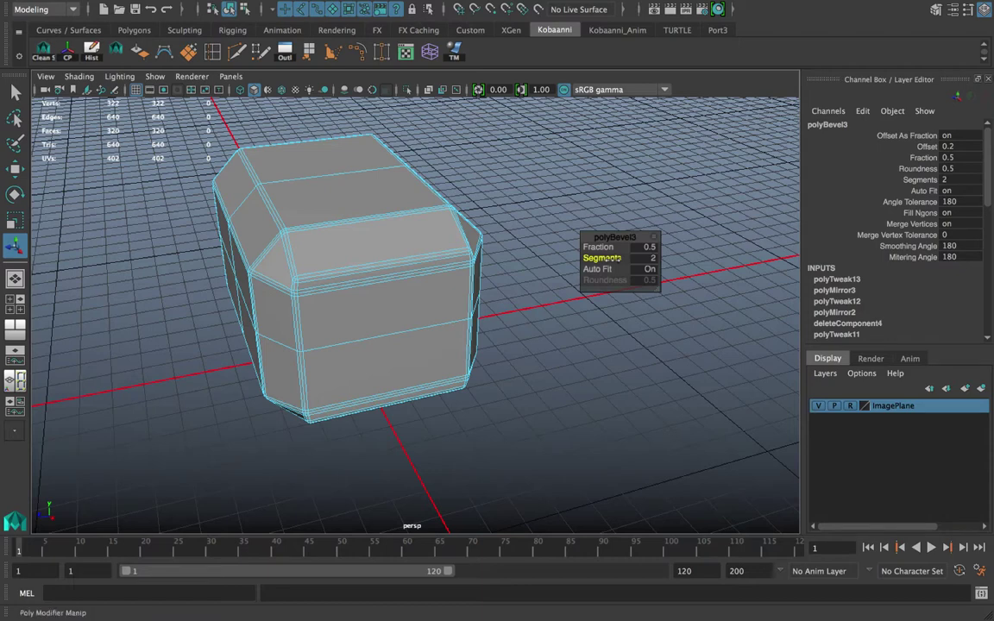
pyautogui.moveTo(609, 258); pyautogui.dragTo(604, 259)
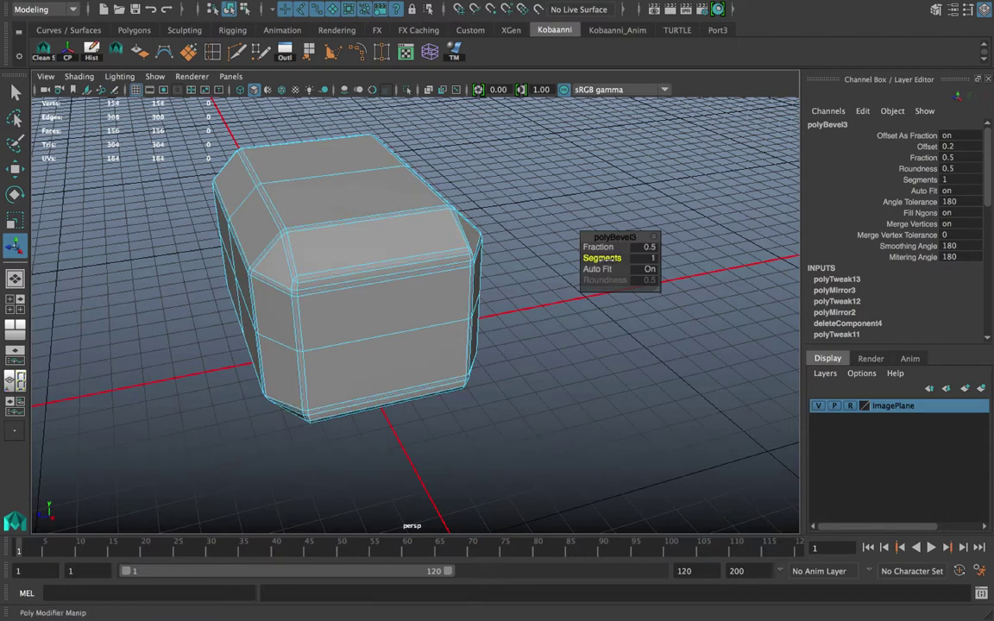
# - Set the bevel's fraction to 0.2 and return the head to object mode
pyautogui.scroll(3, 377, 309)
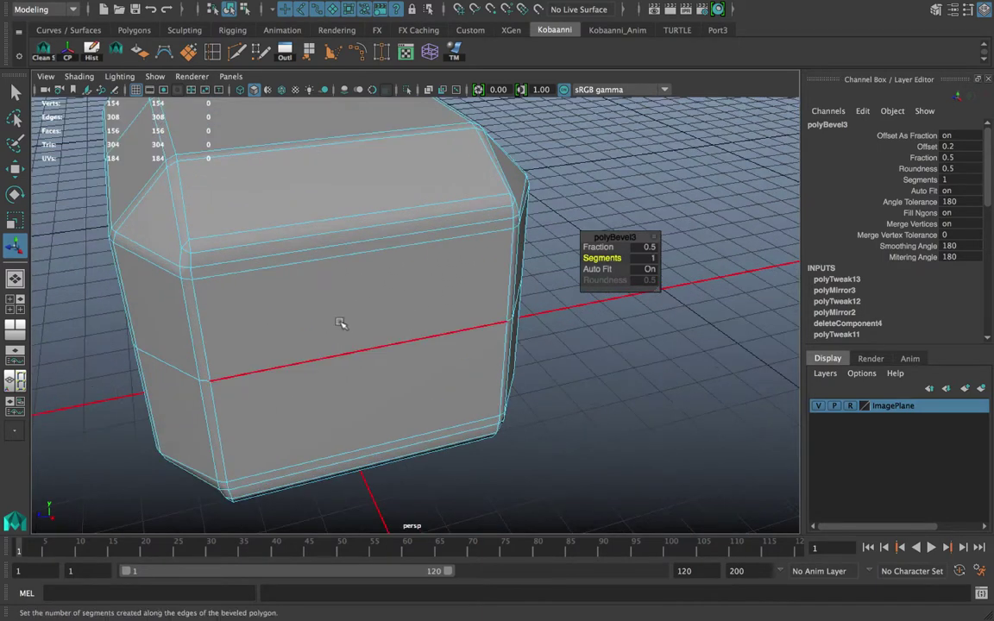
pyautogui.keyDown('alt'); pyautogui.moveTo(340, 323); pyautogui.dragTo(602, 258); pyautogui.keyUp('alt')
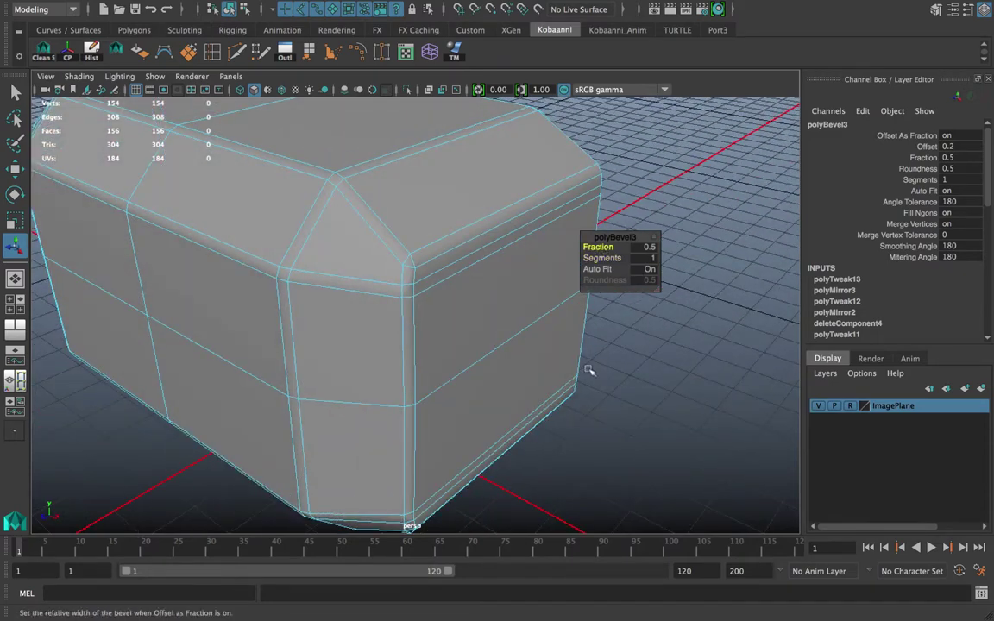
pyautogui.moveTo(613, 369); pyautogui.dragTo(592, 371, button='middle')
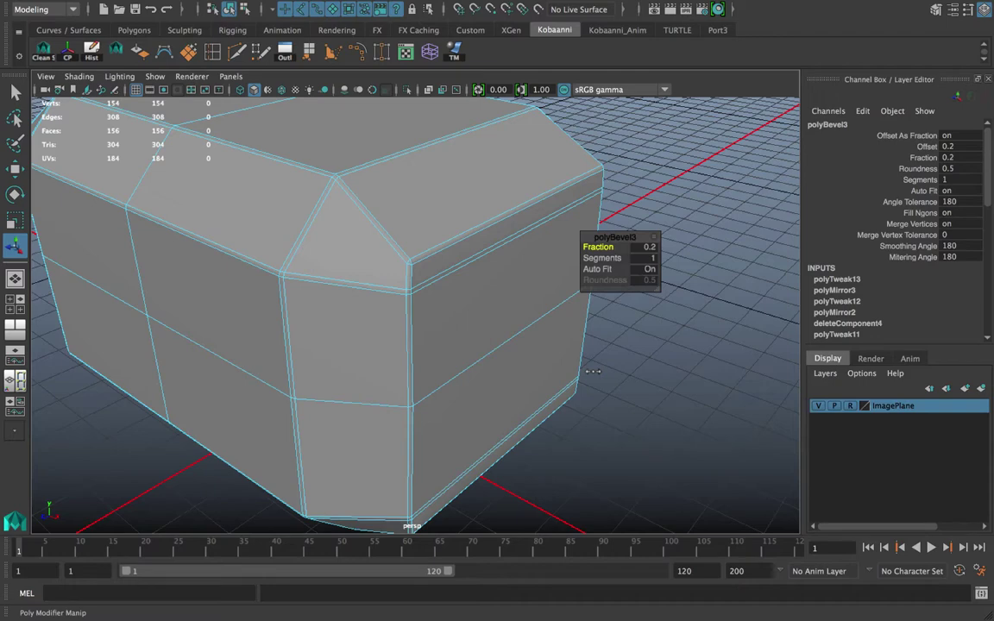
pyautogui.moveTo(423, 211); pyautogui.dragTo(458, 168, button='right')
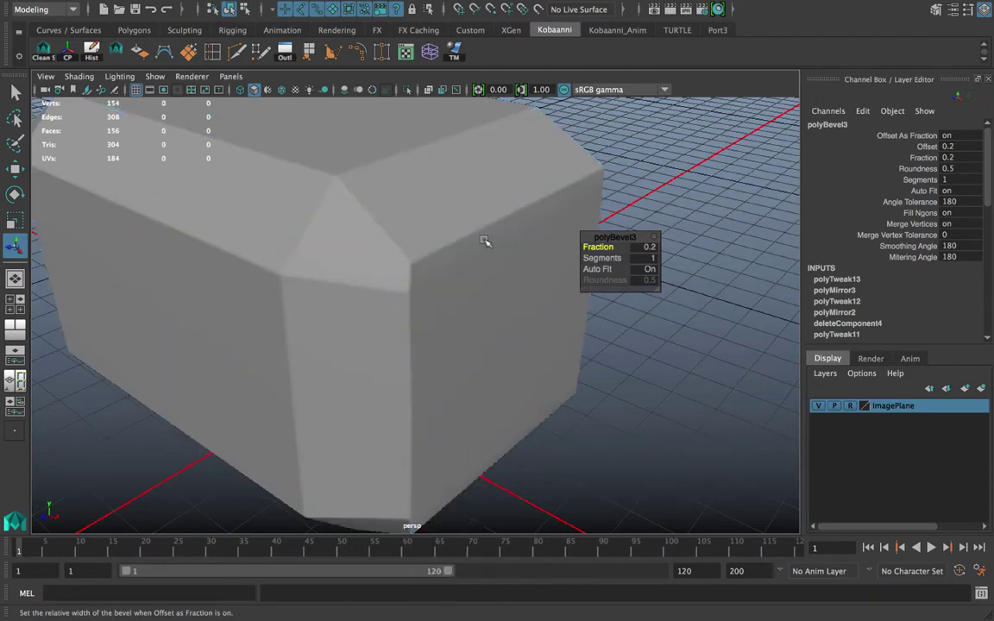
pyautogui.click(617, 280)
# - Examine the bevelled head's shading and corner edges from several angles, temporarily hiding the grid
pyautogui.keyDown('alt'); pyautogui.moveTo(611, 282); pyautogui.dragTo(508, 277); pyautogui.keyUp('alt')
pyautogui.click(462, 269)
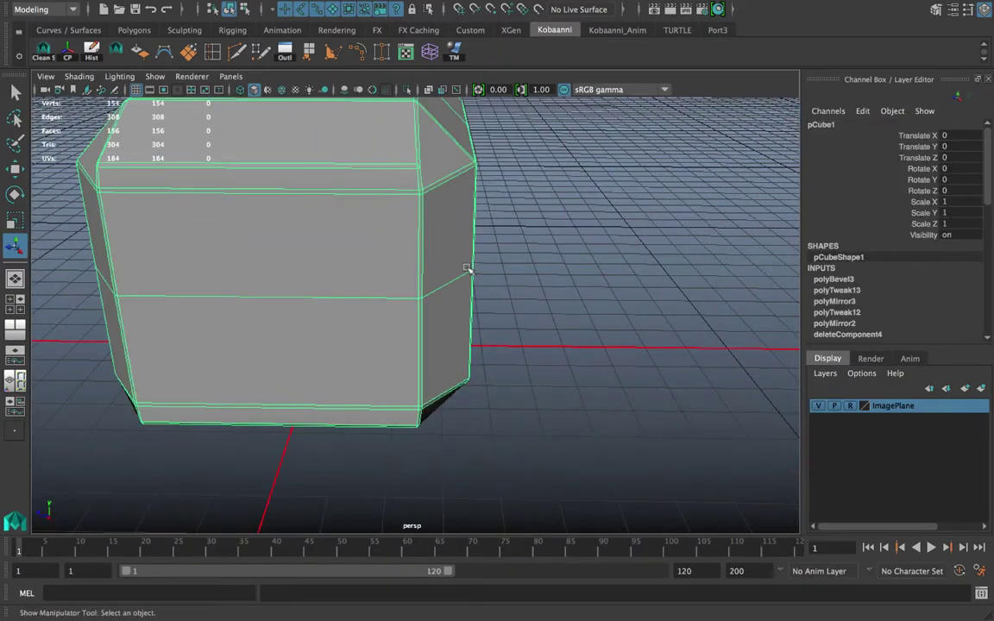
pyautogui.moveTo(409, 209); pyautogui.dragTo(504, 186, button='right')
pyautogui.keyDown('alt'); pyautogui.moveTo(561, 192); pyautogui.dragTo(483, 251); pyautogui.keyUp('alt')
pyautogui.click(628, 291)
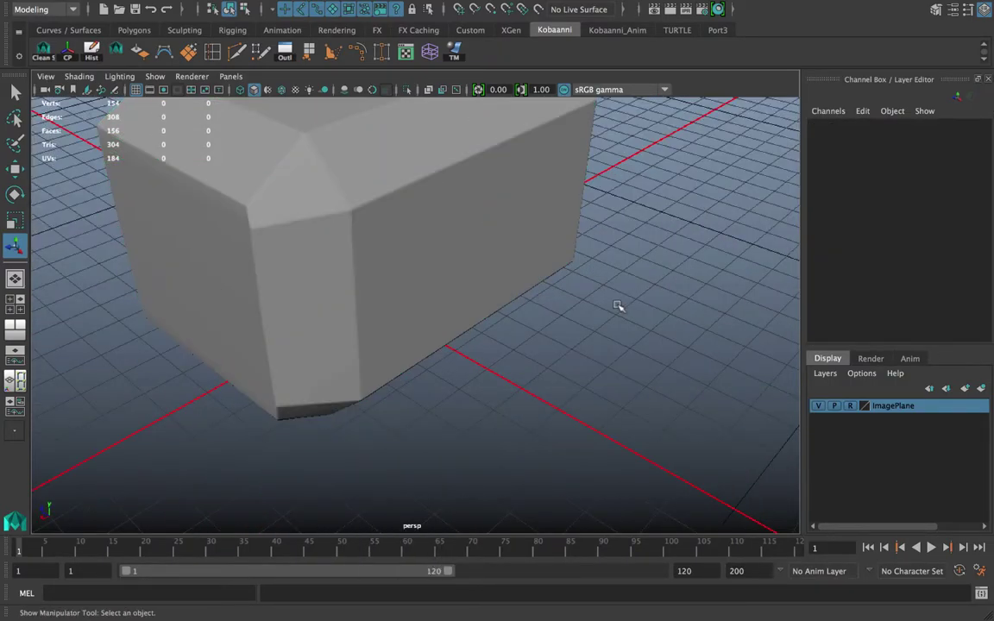
pyautogui.keyDown('alt'); pyautogui.moveTo(619, 306); pyautogui.dragTo(575, 295, button='right'); pyautogui.keyUp('alt')
pyautogui.keyDown('alt'); pyautogui.moveTo(574, 295); pyautogui.dragTo(596, 330); pyautogui.keyUp('alt')
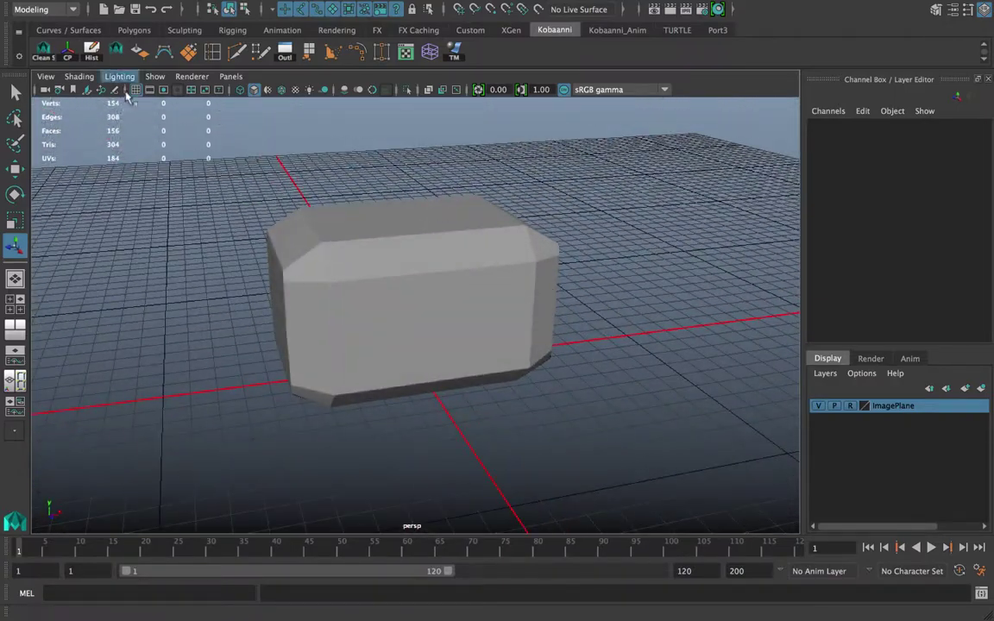
pyautogui.click(141, 95)
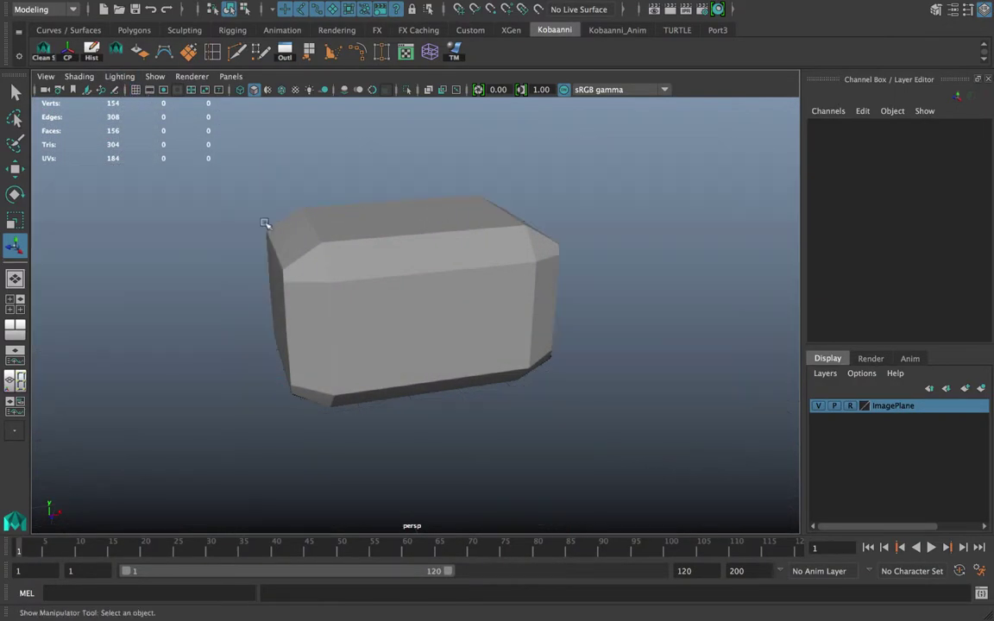
pyautogui.keyDown('alt'); pyautogui.moveTo(268, 224); pyautogui.dragTo(290, 270); pyautogui.keyUp('alt')
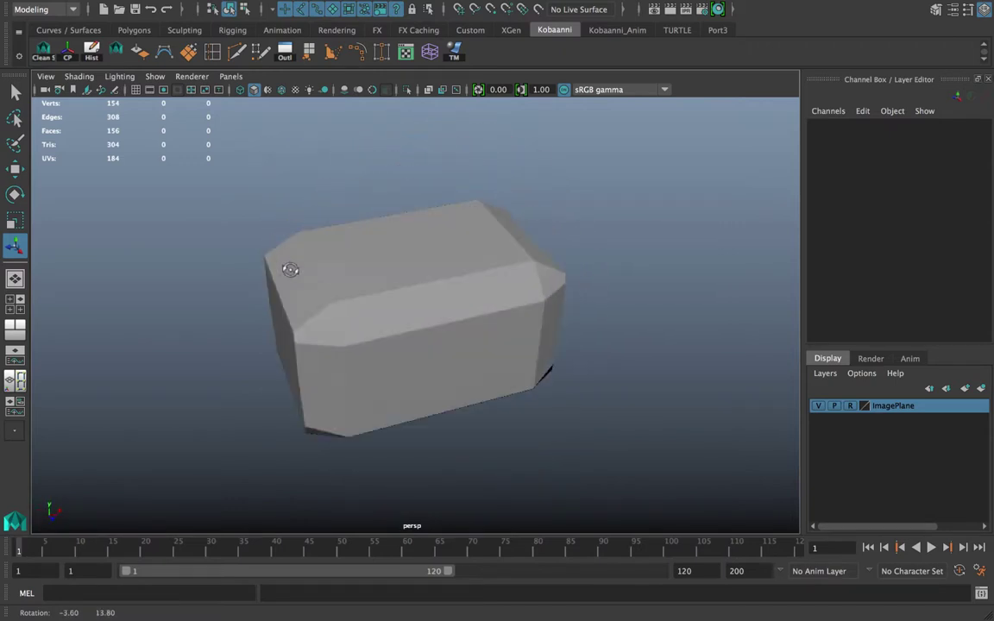
pyautogui.click(136, 89)
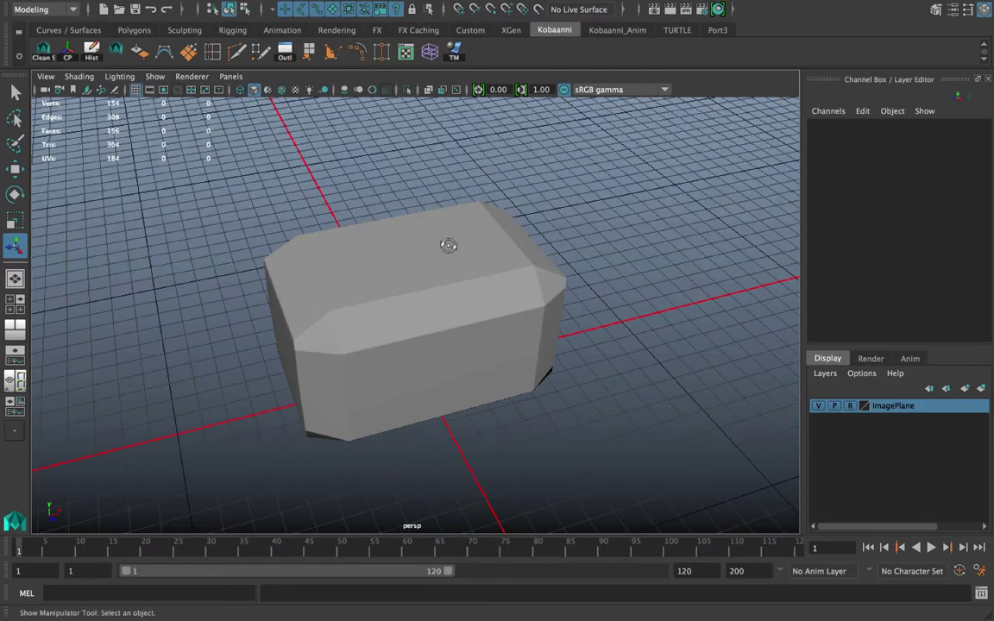
pyautogui.keyDown('alt'); pyautogui.moveTo(448, 244); pyautogui.dragTo(388, 289); pyautogui.keyUp('alt')
pyautogui.scroll(5, 494, 245)
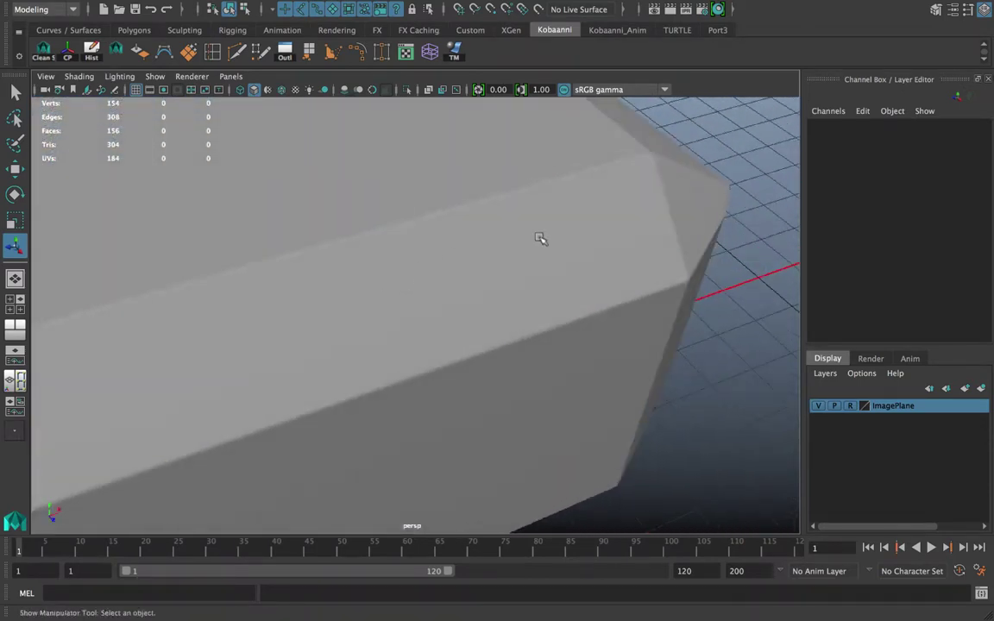
# - Select the head, examine the edge flow at its bevelled corners and compare its outline with the front-view reference
pyautogui.click(541, 239)
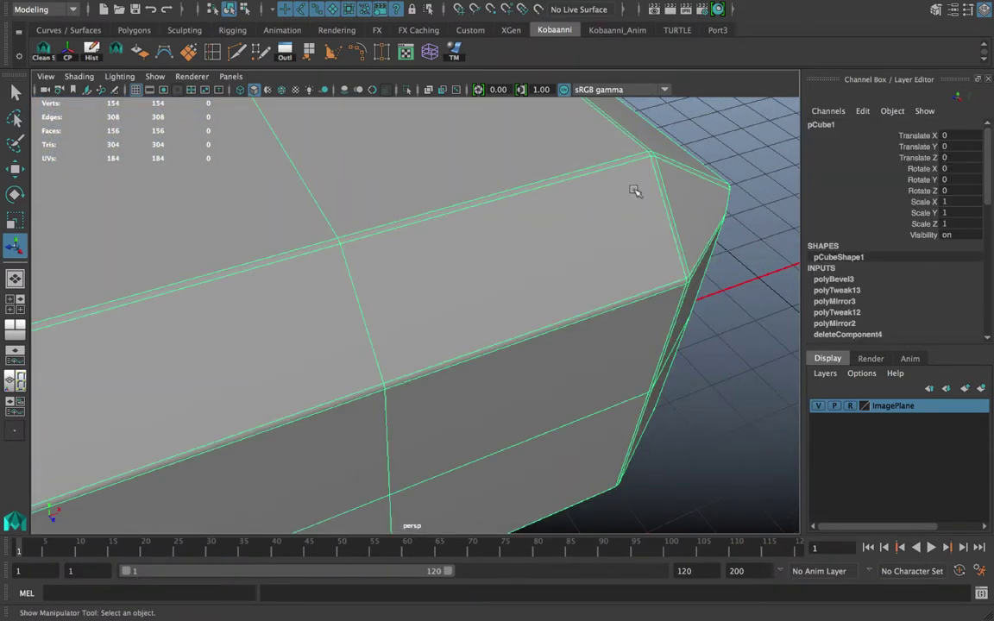
pyautogui.keyDown('alt'); pyautogui.moveTo(298, 243); pyautogui.dragTo(433, 341); pyautogui.keyUp('alt')
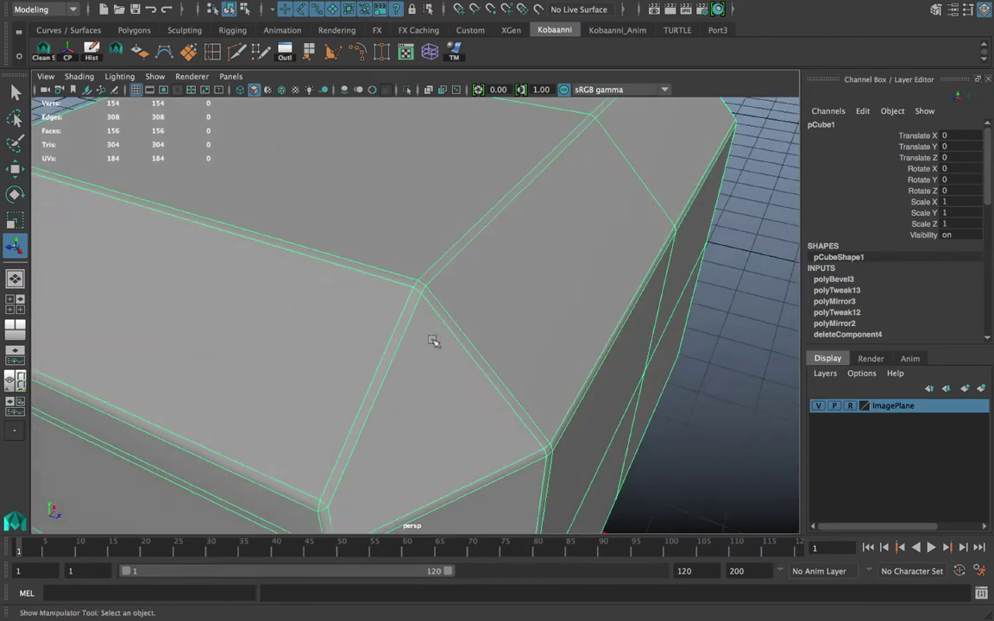
pyautogui.keyDown('alt'); pyautogui.moveTo(580, 209); pyautogui.dragTo(427, 216); pyautogui.keyUp('alt')
pyautogui.scroll(-5, 483, 229)
pyautogui.keyDown('alt'); pyautogui.moveTo(366, 212); pyautogui.dragTo(350, 197); pyautogui.keyUp('alt')
pyautogui.press('space')
pyautogui.press('space')
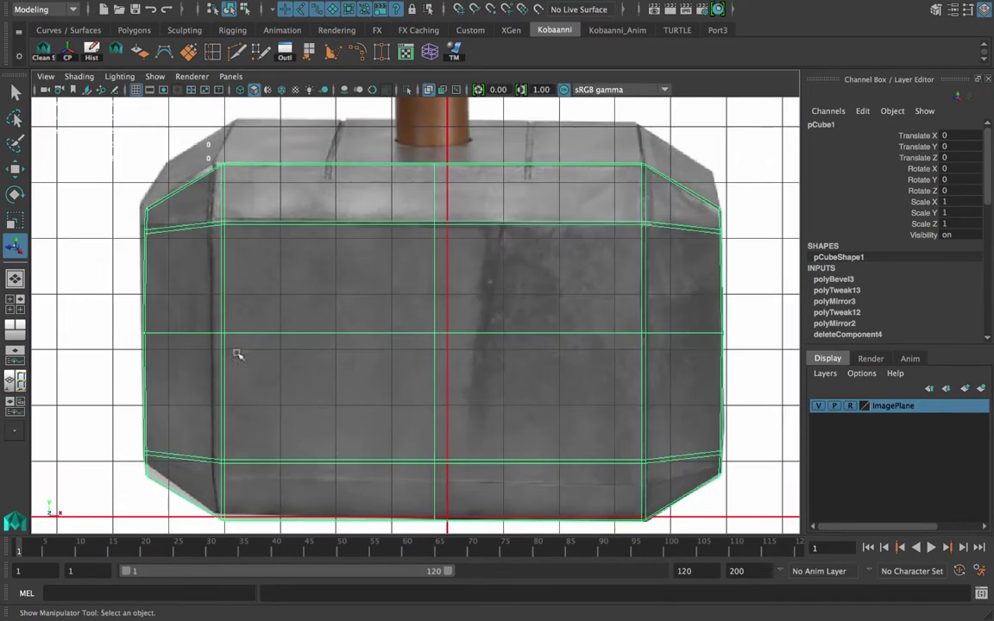
pyautogui.scroll(3, 237, 350)
pyautogui.keyDown('alt'); pyautogui.moveTo(329, 324); pyautogui.dragTo(343, 365, button='middle'); pyautogui.keyUp('alt')
pyautogui.scroll(-2, 343, 365)
pyautogui.press('space')
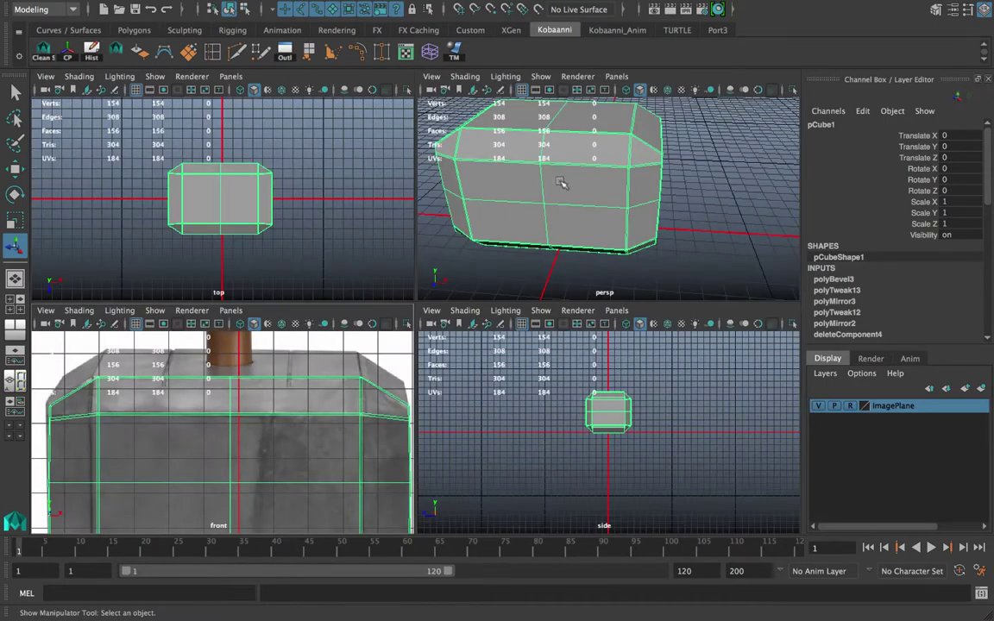
pyautogui.press('space')
pyautogui.keyDown('alt'); pyautogui.moveTo(444, 217); pyautogui.dragTo(349, 259); pyautogui.keyUp('alt')
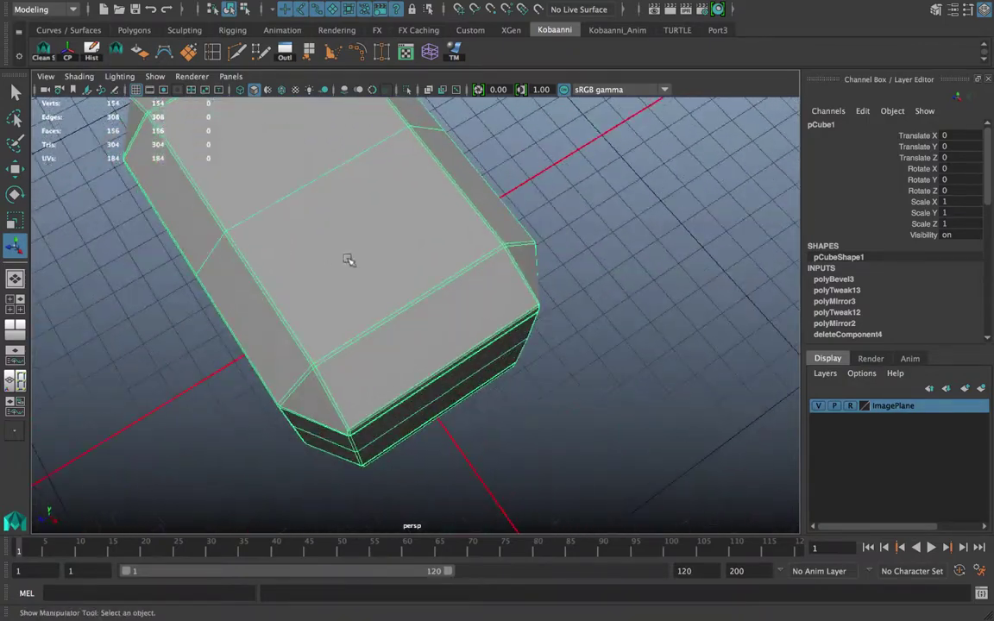
pyautogui.press('space')
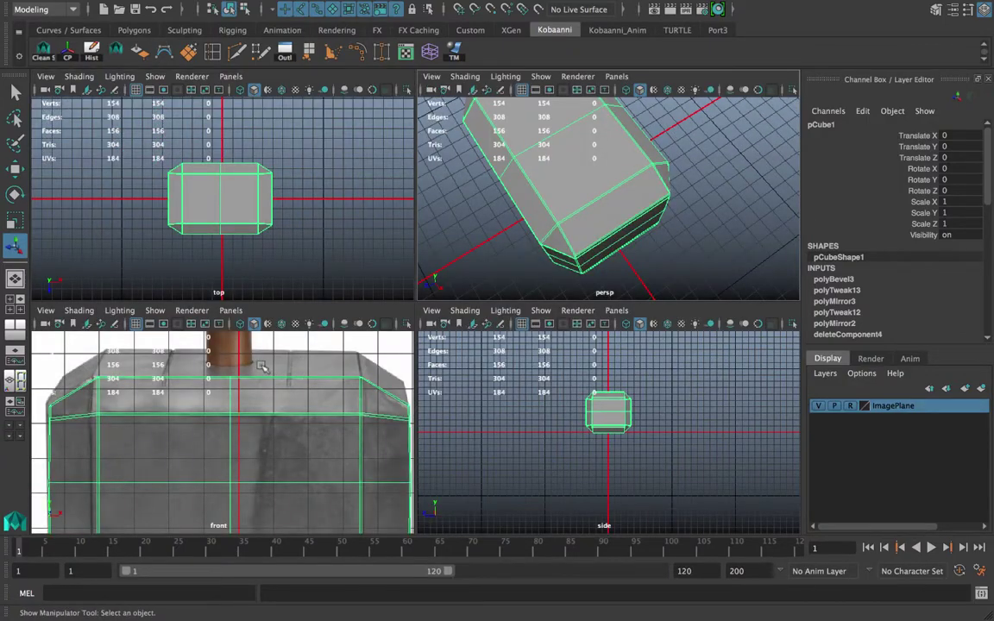
pyautogui.press('space')
pyautogui.keyDown('alt'); pyautogui.moveTo(493, 213); pyautogui.dragTo(447, 209); pyautogui.keyUp('alt')
pyautogui.scroll(-3, 440, 210)
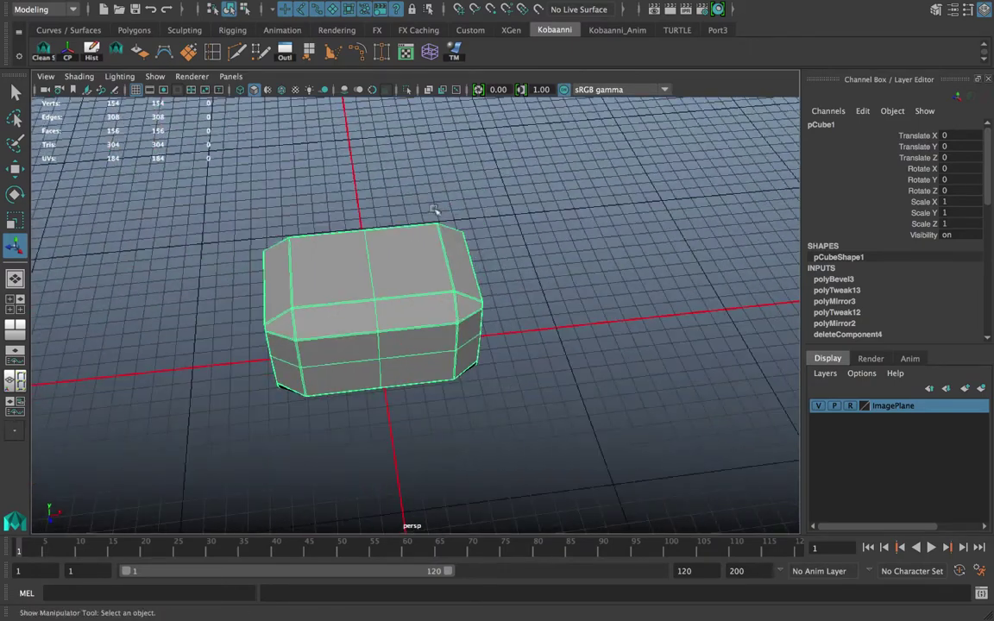
# - Create a polygon cylinder, scale it uniformly to 0.363 and move it to X -0.178, Y 8.757 over the reference handle
pyautogui.press('space')
pyautogui.press('space')
pyautogui.scroll(-2, 381, 361)
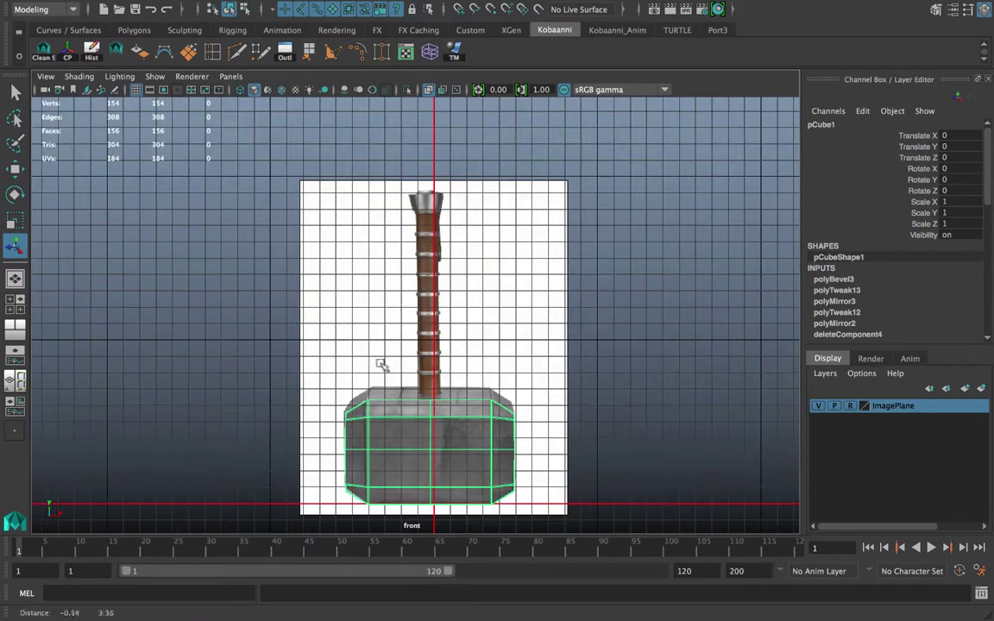
pyautogui.click(467, 244)
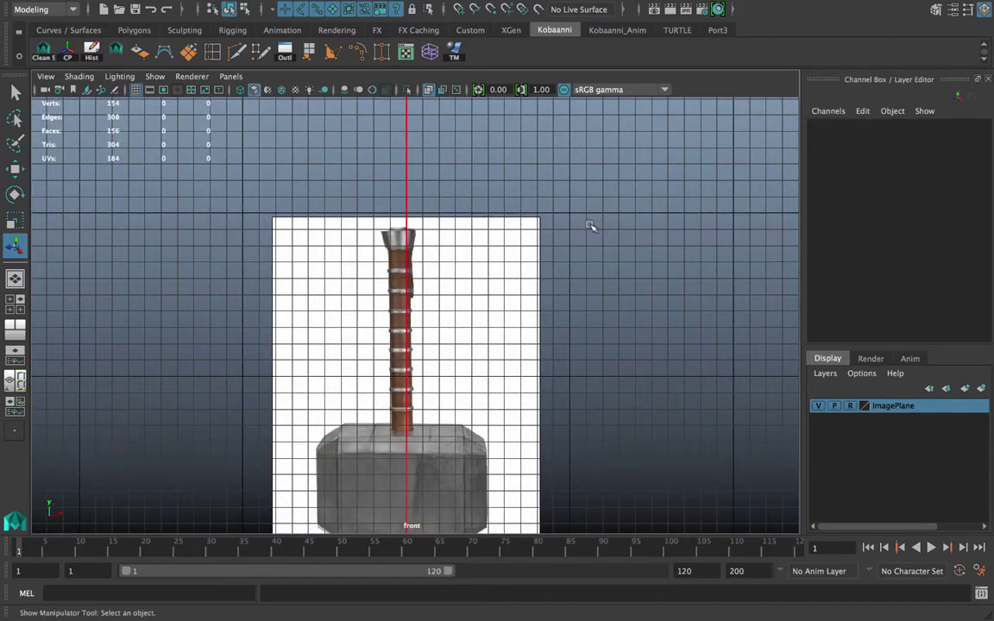
pyautogui.keyDown('shift'); pyautogui.moveTo(533, 227); pyautogui.dragTo(447, 224, button='right'); pyautogui.keyUp('shift')
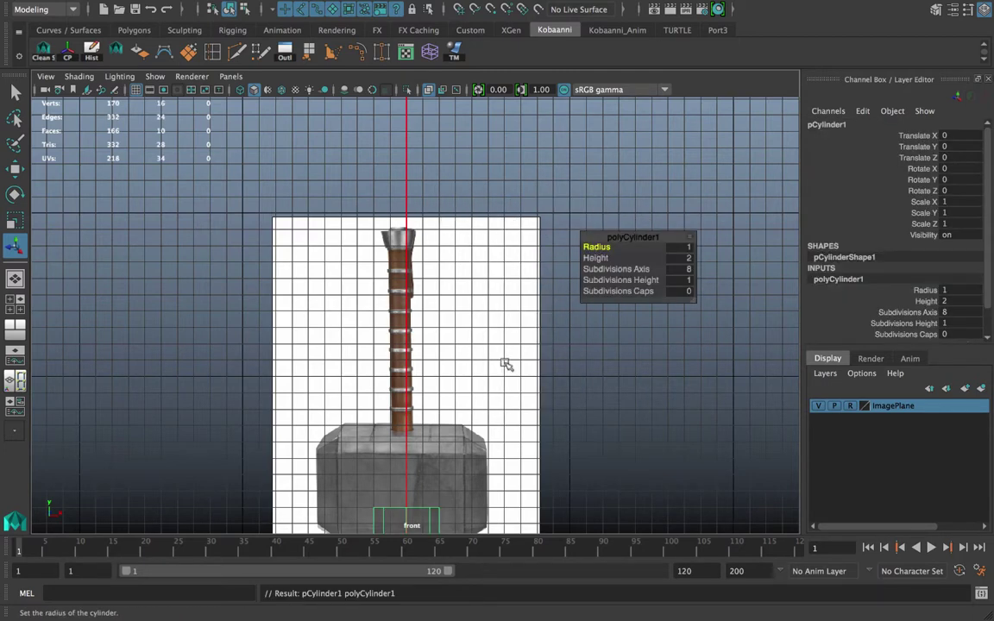
pyautogui.scroll(-2, 420, 467)
pyautogui.press('w')
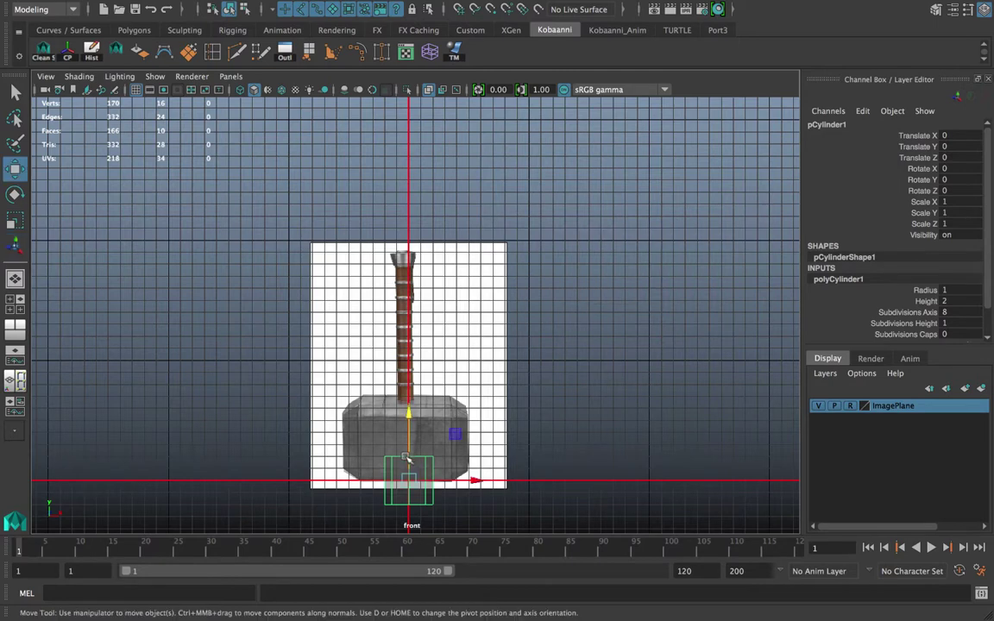
pyautogui.moveTo(409, 444); pyautogui.dragTo(409, 234)
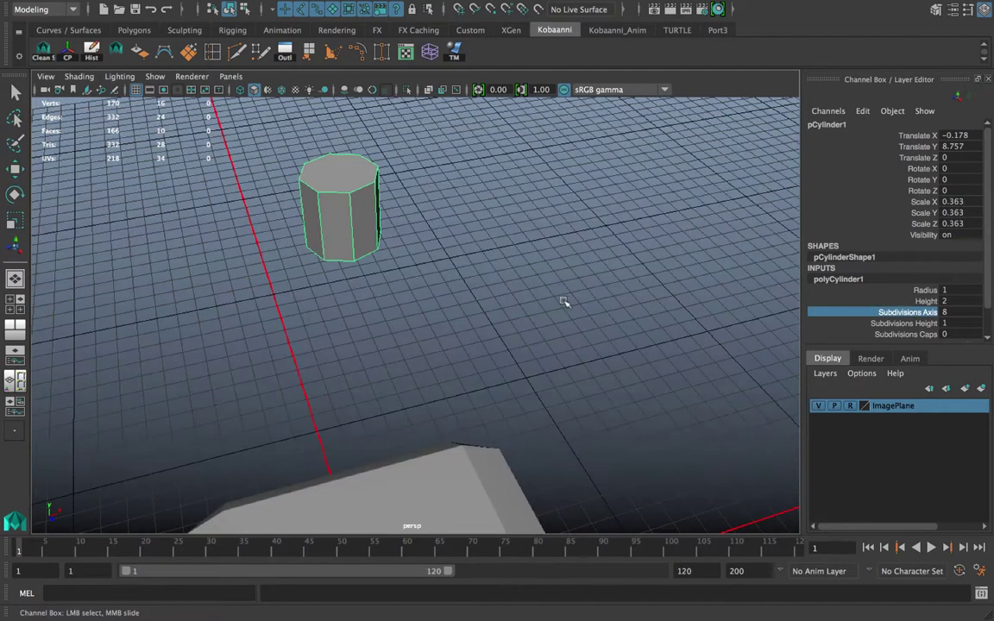
# - Set the handle cylinder's Subdivisions Axis to 12
pyautogui.moveTo(565, 304); pyautogui.dragTo(588, 304, button='middle')
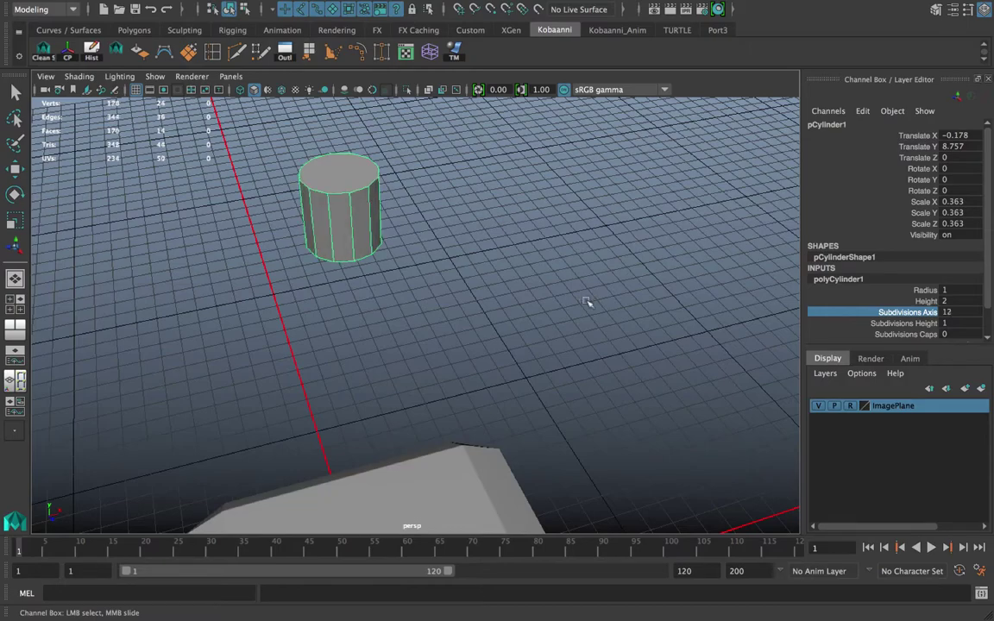
pyautogui.keyDown('alt'); pyautogui.moveTo(588, 304); pyautogui.dragTo(559, 342); pyautogui.keyUp('alt')
pyautogui.keyDown('alt'); pyautogui.moveTo(560, 342); pyautogui.dragTo(563, 293, button='middle'); pyautogui.keyUp('alt')
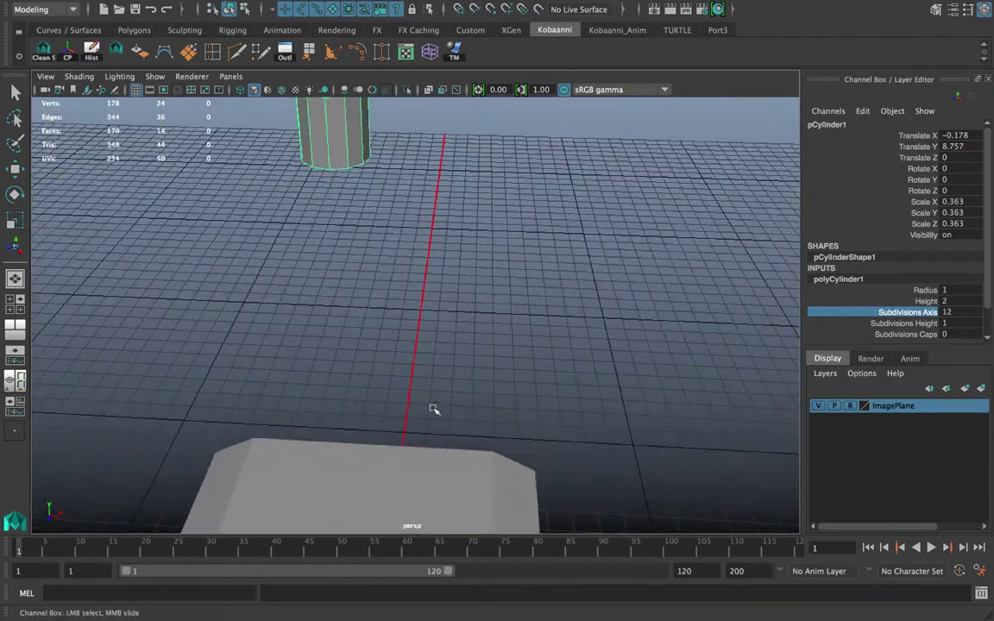
# - Delete the top and bottom cap faces of the handle cylinder
pyautogui.keyDown('alt'); pyautogui.moveTo(435, 411); pyautogui.dragTo(435, 346, button='middle'); pyautogui.keyUp('alt')
pyautogui.scroll(-5, 421, 382)
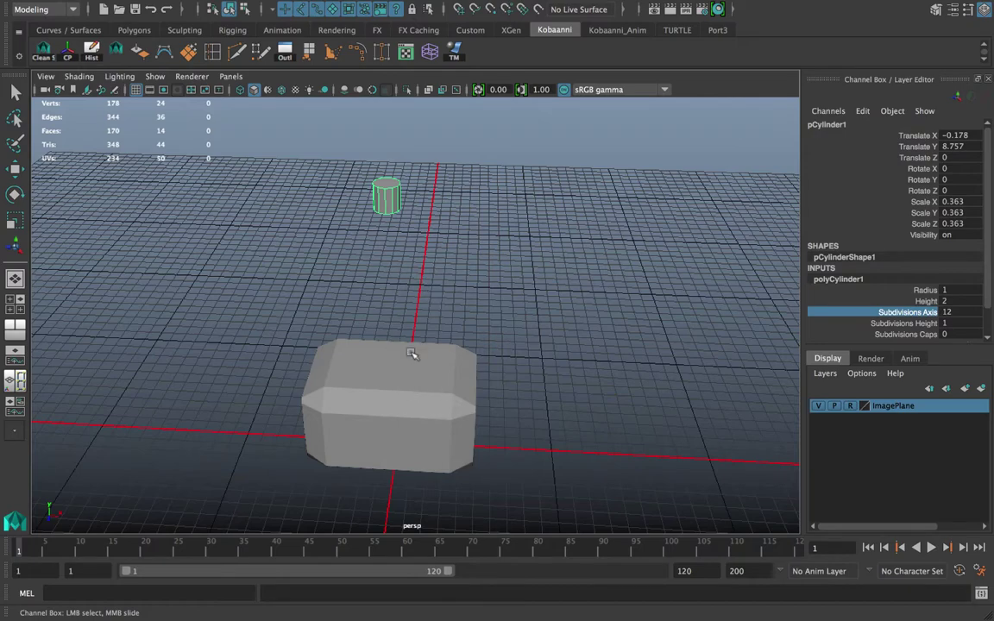
pyautogui.keyDown('alt'); pyautogui.moveTo(417, 262); pyautogui.dragTo(446, 276); pyautogui.keyUp('alt')
pyautogui.press('space')
pyautogui.press('space')
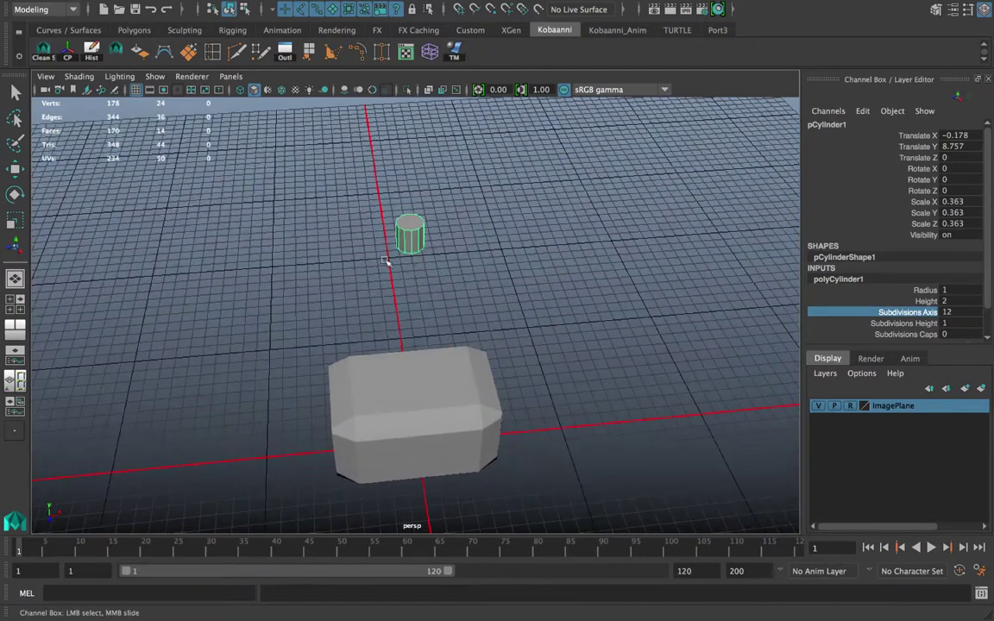
pyautogui.scroll(5, 388, 263)
pyautogui.keyDown('alt'); pyautogui.moveTo(396, 265); pyautogui.dragTo(411, 318, button='middle'); pyautogui.keyUp('alt')
pyautogui.moveTo(411, 317); pyautogui.dragTo(407, 246, button='right')
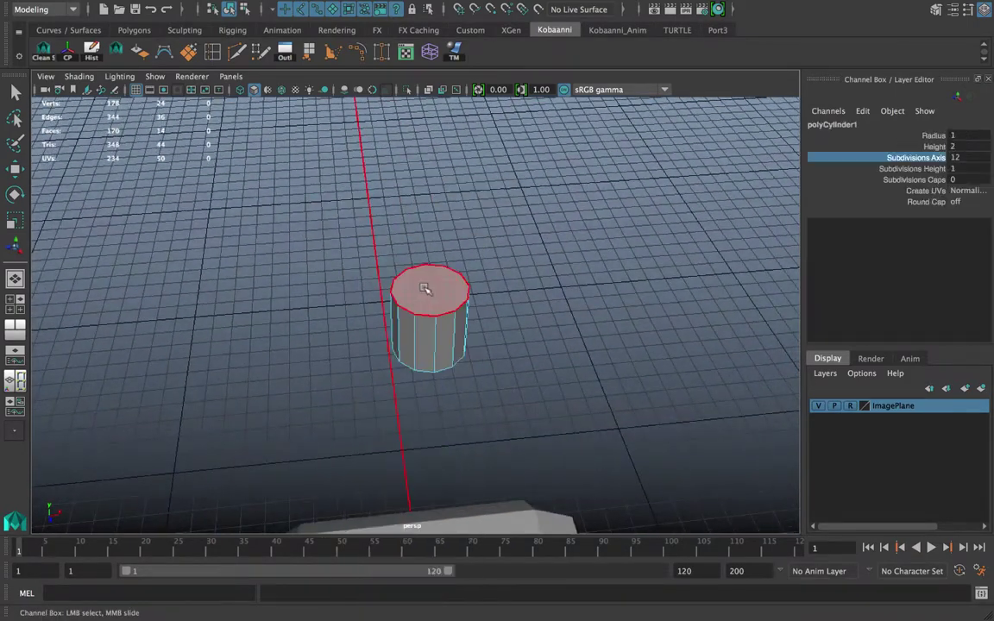
pyautogui.click(427, 291)
pyautogui.press('w')
pyautogui.keyDown('alt'); pyautogui.moveTo(492, 345); pyautogui.dragTo(496, 274); pyautogui.keyUp('alt')
pyautogui.keyDown('alt'); pyautogui.moveTo(484, 185); pyautogui.dragTo(470, 319, button='middle'); pyautogui.keyUp('alt')
pyautogui.keyDown('alt'); pyautogui.moveTo(470, 319); pyautogui.dragTo(466, 300); pyautogui.keyUp('alt')
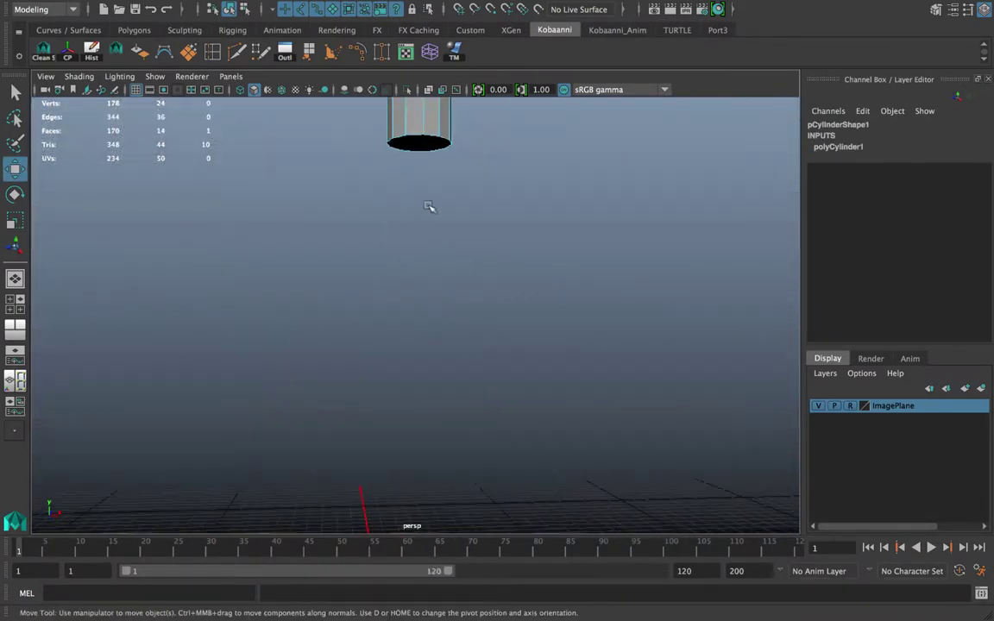
pyautogui.keyDown('shift'); pyautogui.click(423, 145); pyautogui.keyUp('shift')
pyautogui.keyDown('alt'); pyautogui.moveTo(424, 145); pyautogui.dragTo(471, 226); pyautogui.keyUp('alt')
pyautogui.press('Delete')
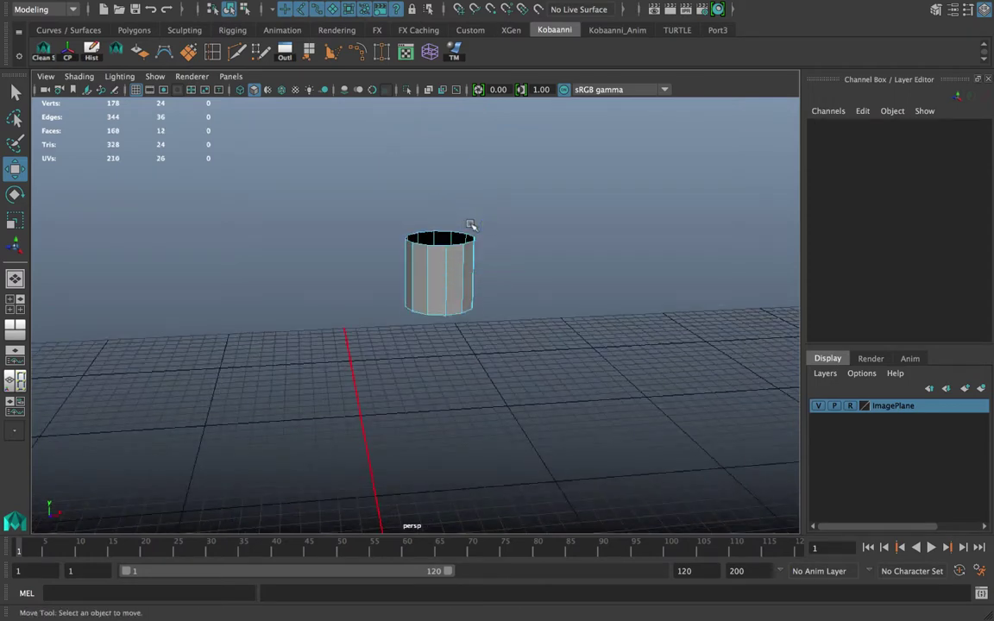
# - Move the cylinder's bottom ring of vertices down to the base of the reference handle, near the hammer head
pyautogui.press('space')
pyautogui.press('space')
pyautogui.keyDown('alt'); pyautogui.moveTo(395, 353); pyautogui.dragTo(373, 442, button='middle'); pyautogui.keyUp('alt')
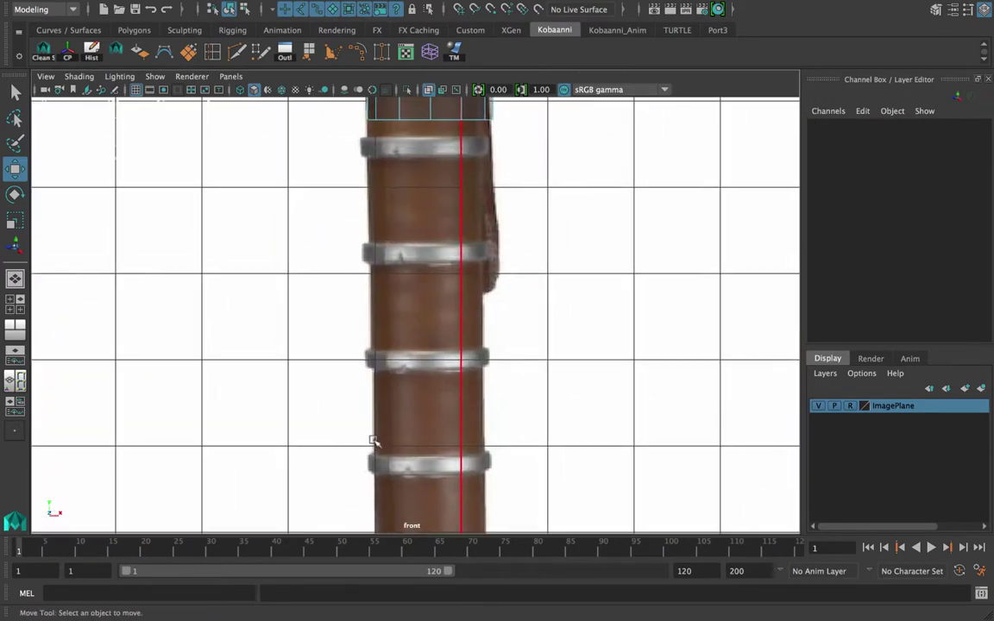
pyautogui.scroll(-5, 380, 381)
pyautogui.keyDown('alt'); pyautogui.moveTo(380, 382); pyautogui.dragTo(388, 446, button='middle'); pyautogui.keyUp('alt')
pyautogui.scroll(4, 393, 430)
pyautogui.keyDown('alt'); pyautogui.moveTo(491, 400); pyautogui.dragTo(459, 276, button='middle'); pyautogui.keyUp('alt')
pyautogui.scroll(-4, 482, 310)
pyautogui.moveTo(428, 239); pyautogui.dragTo(376, 210, button='right')
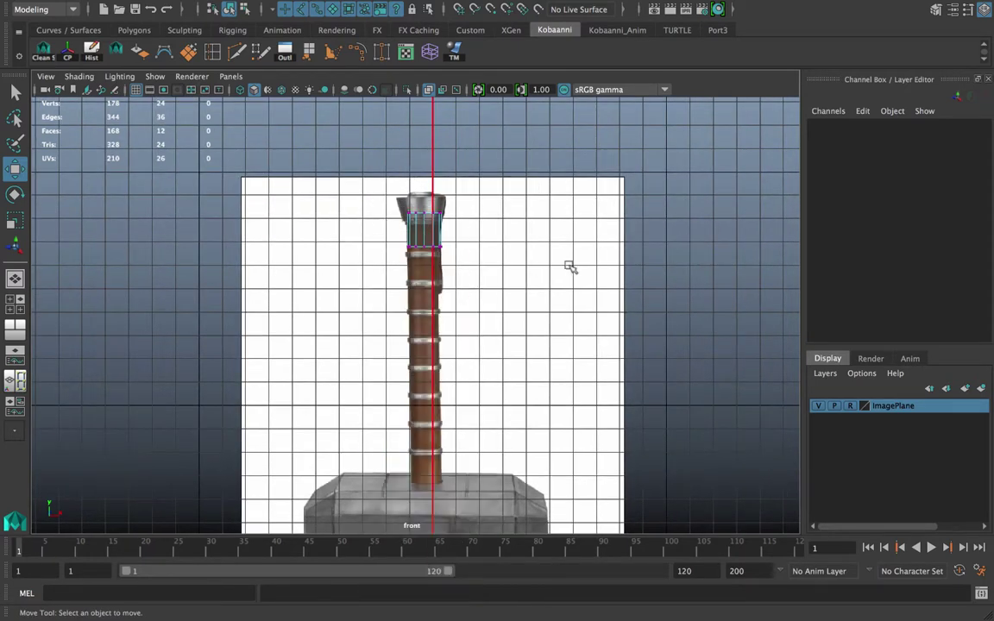
pyautogui.moveTo(532, 282); pyautogui.dragTo(288, 231)
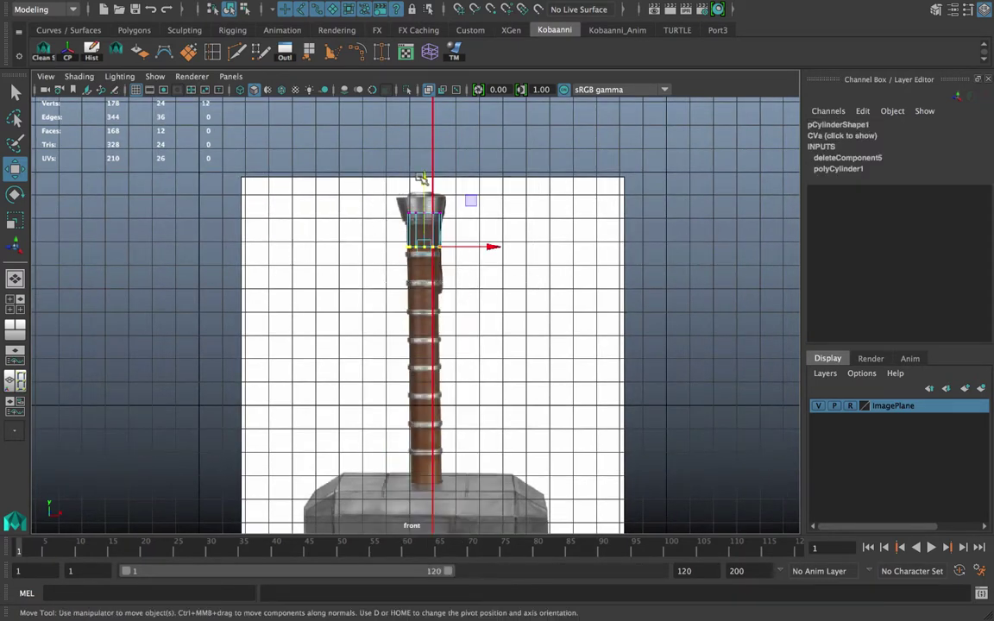
pyautogui.moveTo(422, 178); pyautogui.dragTo(440, 423)
# - Move the cylinder's top ring of vertices to the lower rim of the reference pommel
pyautogui.scroll(3, 404, 318)
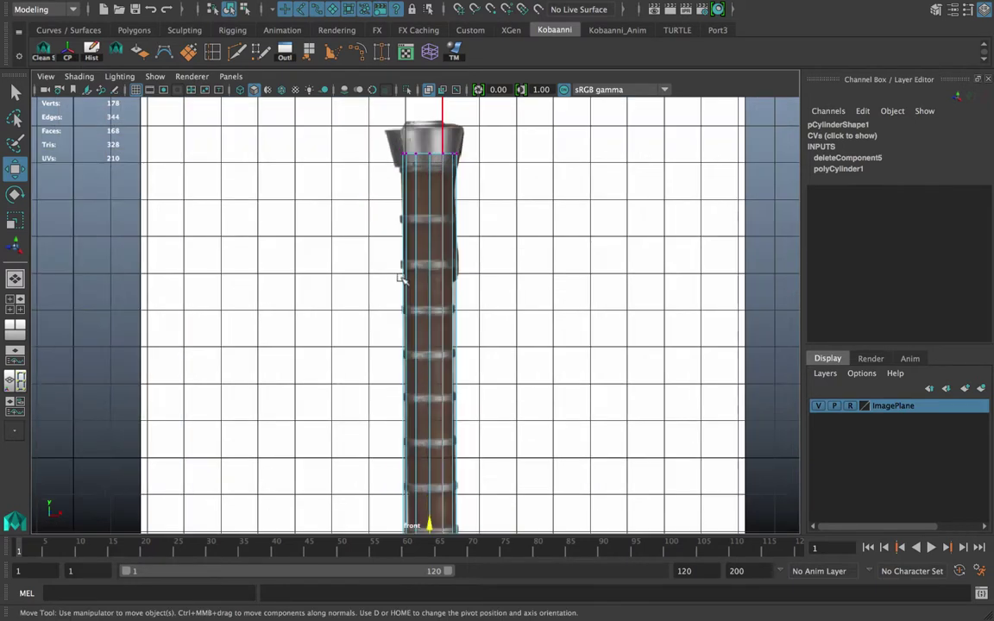
pyautogui.moveTo(384, 149); pyautogui.dragTo(486, 178)
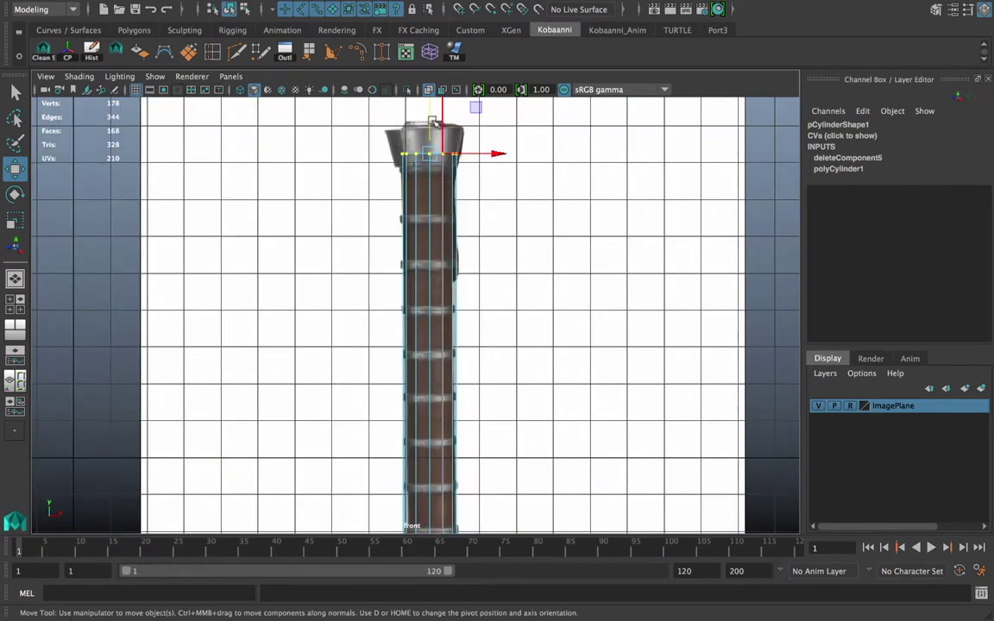
pyautogui.moveTo(432, 122); pyautogui.dragTo(434, 144)
pyautogui.scroll(3, 438, 158)
pyautogui.keyDown('alt'); pyautogui.moveTo(439, 157); pyautogui.dragTo(416, 333, button='middle'); pyautogui.keyUp('alt')
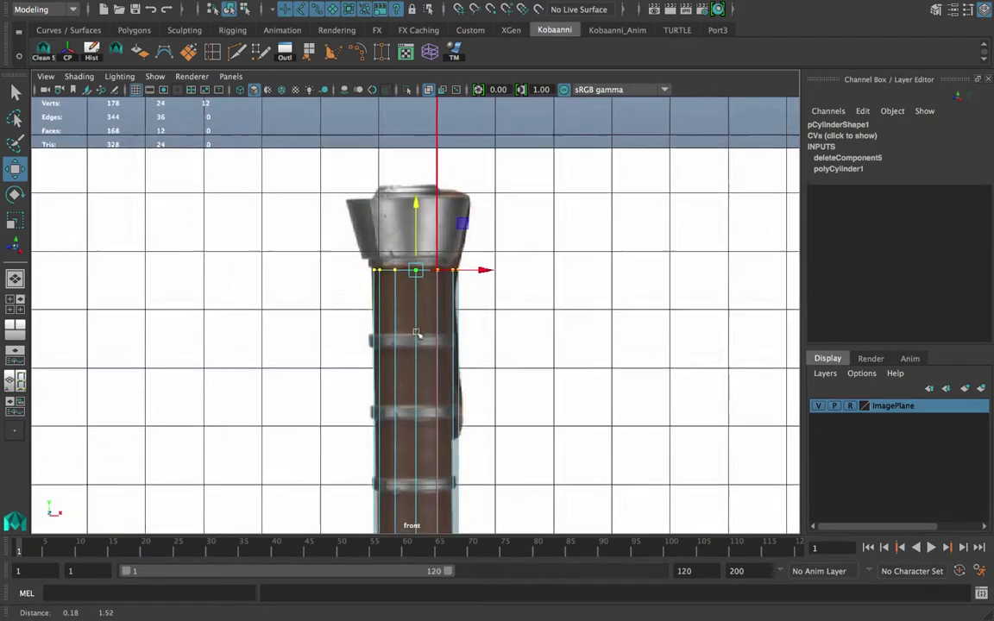
pyautogui.scroll(3, 416, 333)
pyautogui.keyDown('alt'); pyautogui.moveTo(412, 286); pyautogui.dragTo(410, 329, button='middle'); pyautogui.keyUp('alt')
pyautogui.moveTo(411, 243); pyautogui.dragTo(413, 239)
# - Extrude the handle's top border edge loop, raise it slightly to Y 8.873 and scale it outward to about 1.15
pyautogui.moveTo(394, 281); pyautogui.dragTo(393, 171, button='right')
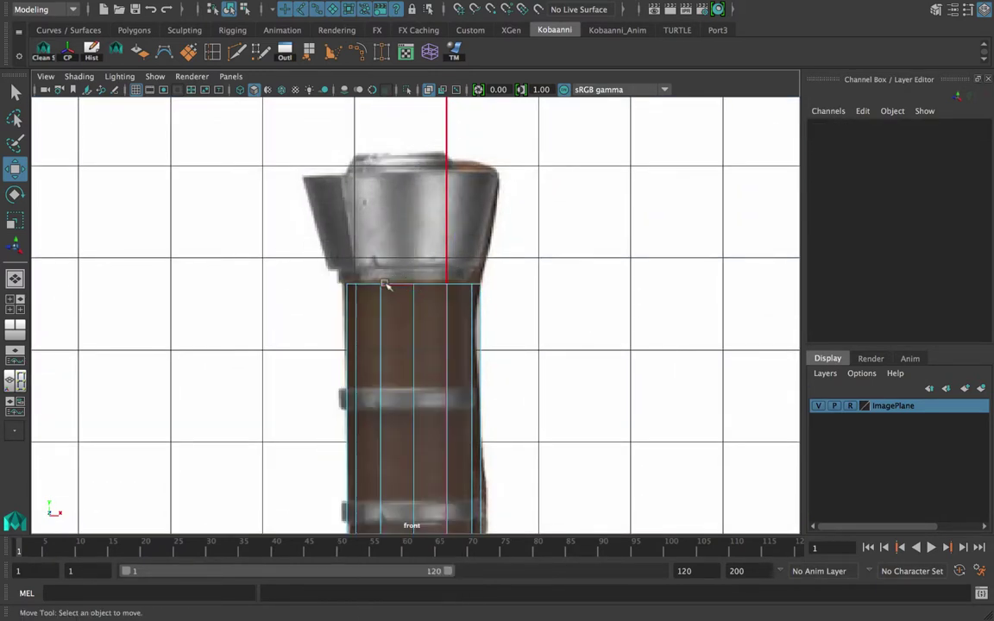
pyautogui.click(385, 285)
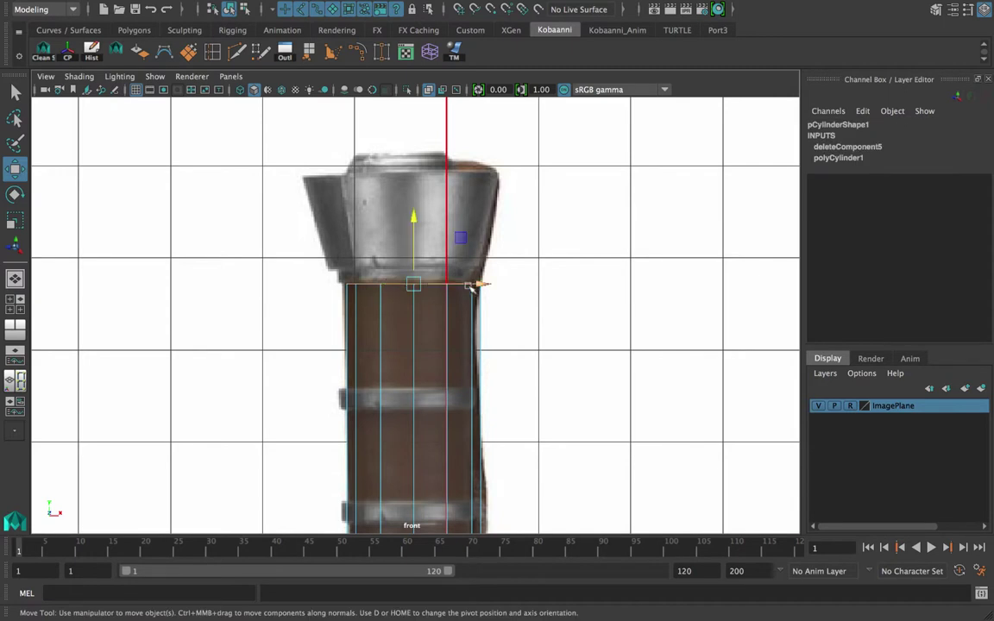
pyautogui.hotkey('ctrl', 'e')
pyautogui.moveTo(417, 244); pyautogui.dragTo(414, 236)
pyautogui.press('r')
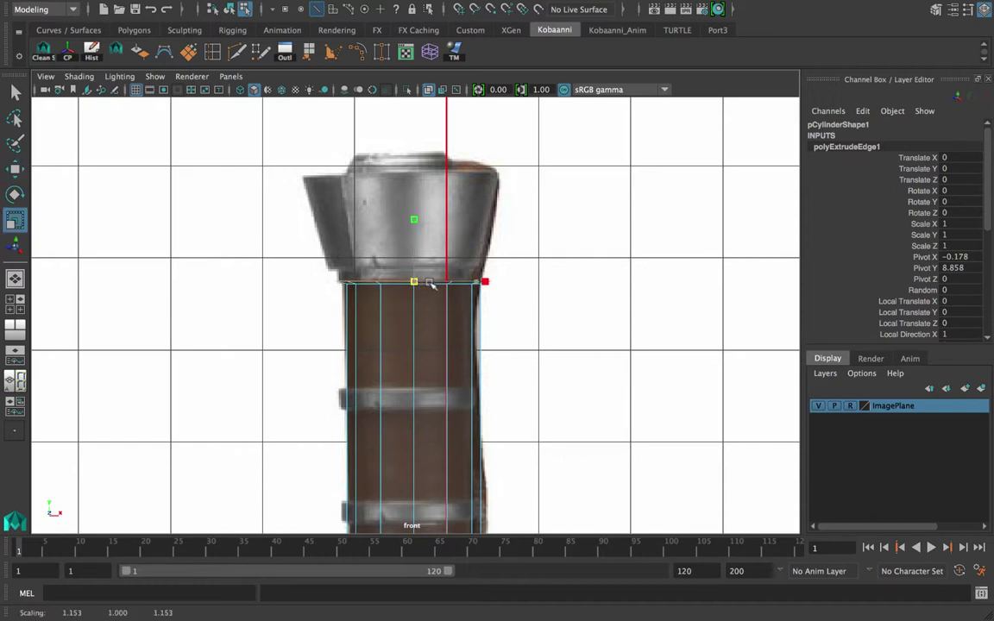
pyautogui.moveTo(433, 286); pyautogui.dragTo(434, 285)
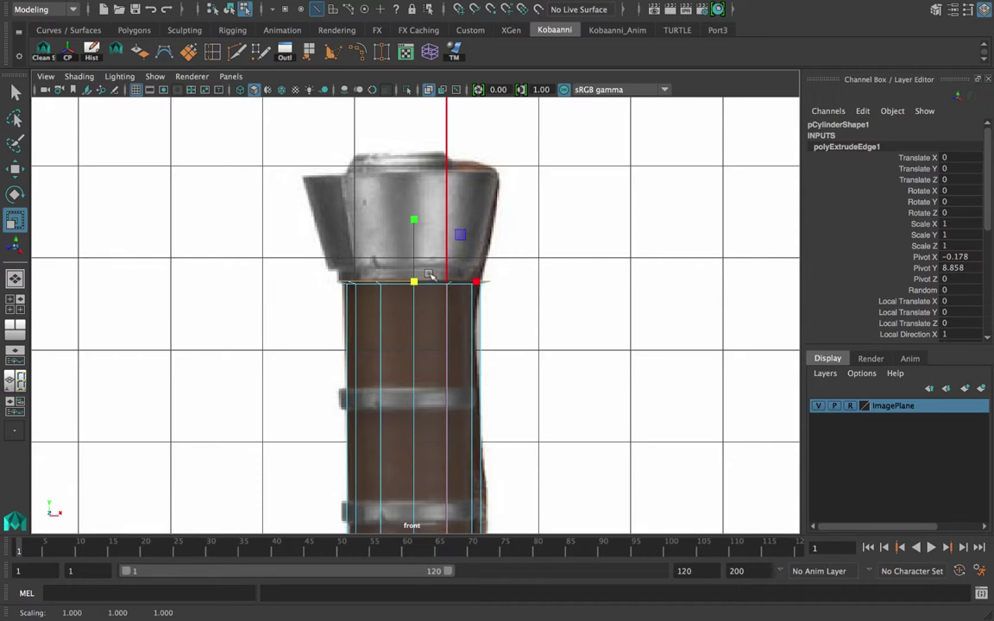
# - Extrude the widened border edge loop upward to Y 8.93 to form the collar below the pommel
pyautogui.hotkey('ctrl', 'e')
pyautogui.press('w')
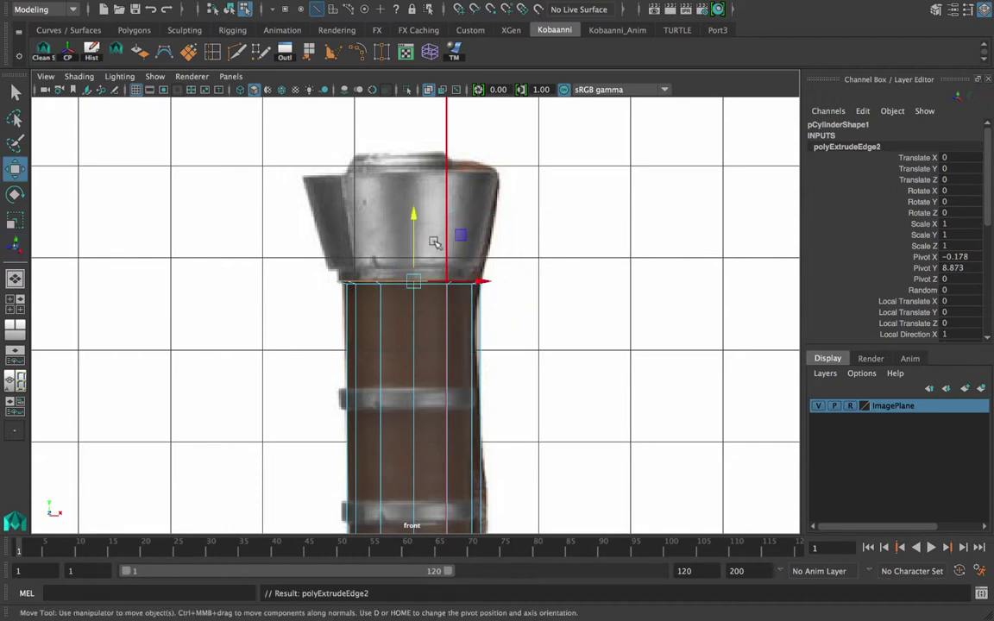
pyautogui.moveTo(415, 235); pyautogui.dragTo(414, 223)
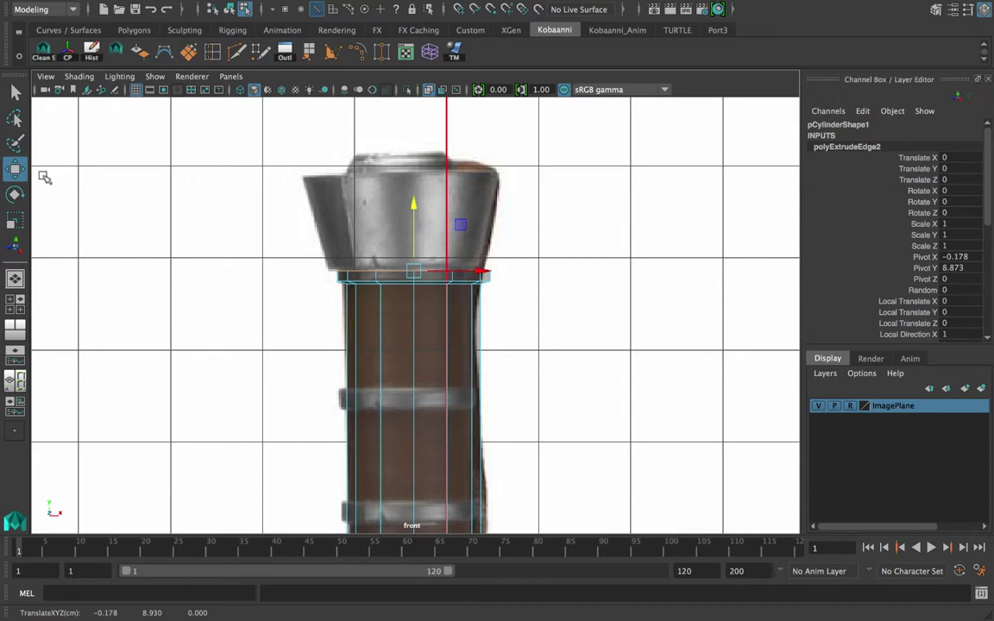
pyautogui.click(14, 170)
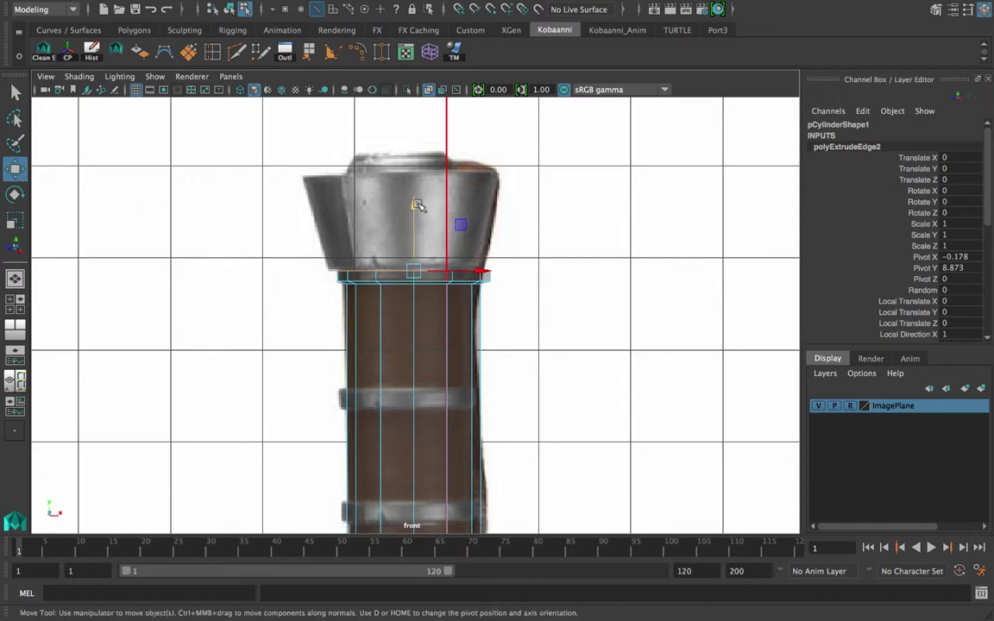
# - Extrude the collar's top edge loop and scale it outward to about 1.07 as the pommel's lower rim
pyautogui.hotkey('ctrl', 'e')
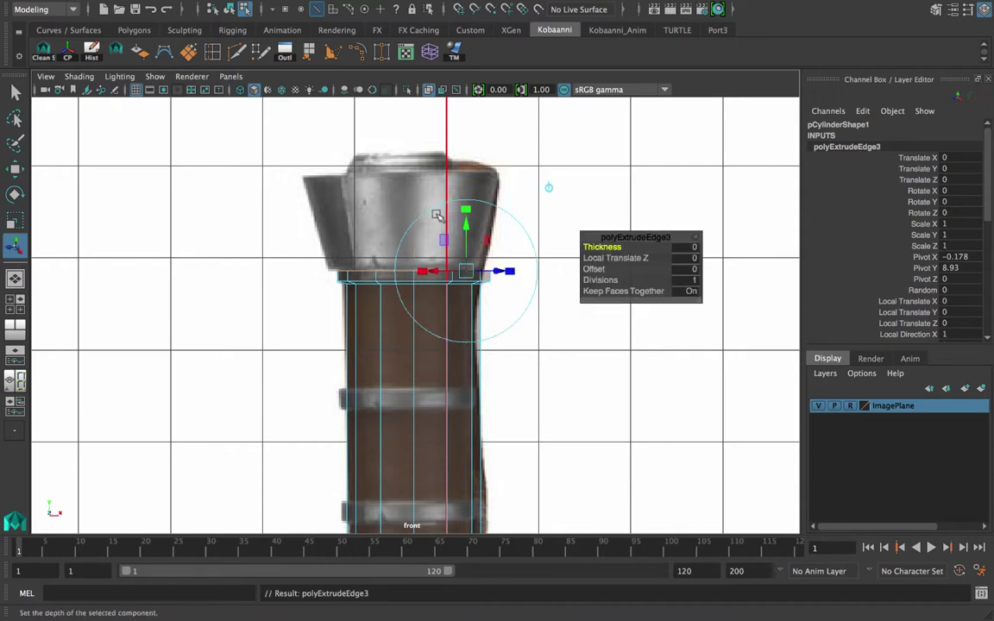
pyautogui.press('r')
pyautogui.moveTo(416, 271); pyautogui.dragTo(417, 270)
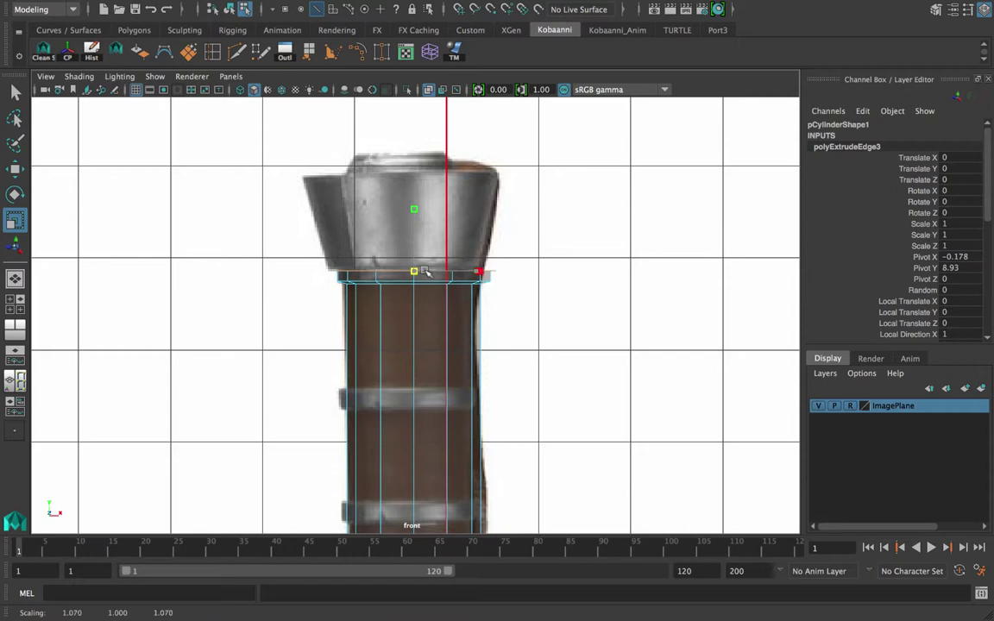
# - Extrude the rim up to Y 9.447 and scale it outward to match the flared reference pommel
pyautogui.hotkey('ctrl', 'e')
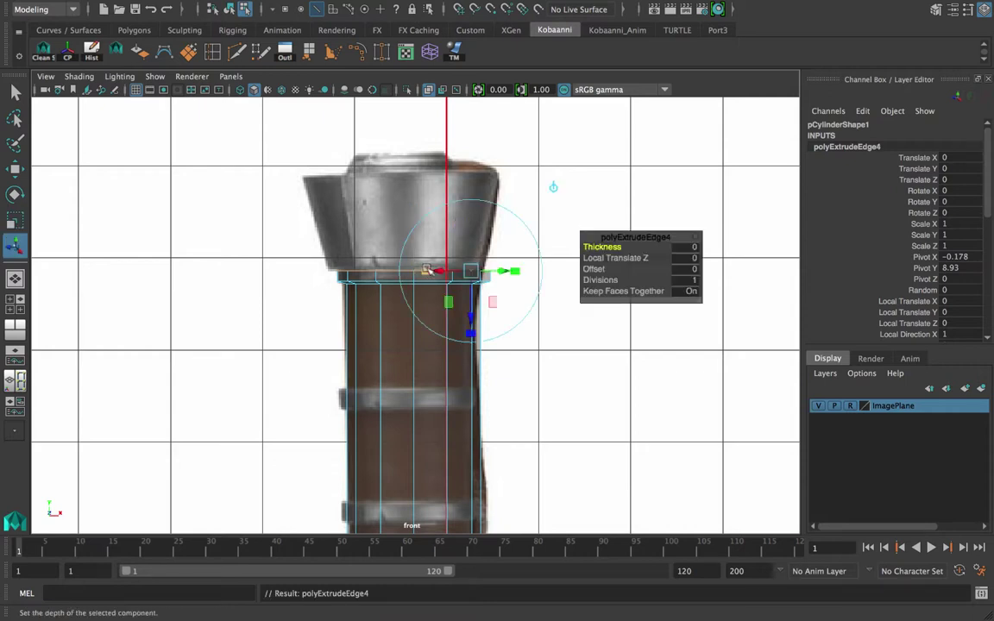
pyautogui.press('w')
pyautogui.moveTo(415, 217); pyautogui.dragTo(407, 116)
pyautogui.press('r')
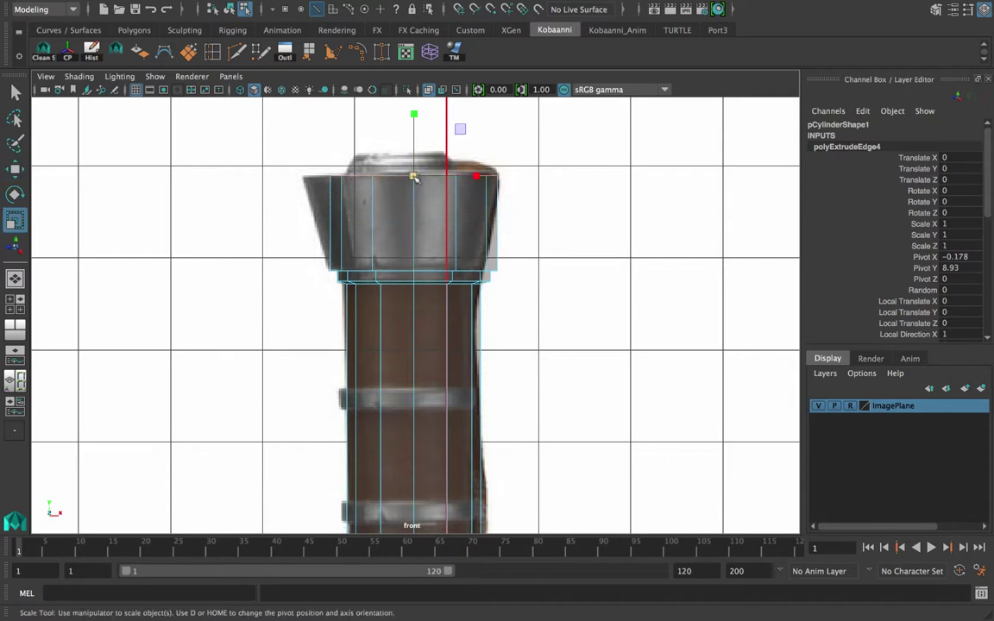
pyautogui.moveTo(415, 174); pyautogui.dragTo(449, 179)
# - Extrude the pommel's top edge loop, scale it inward and raise it slightly to Y 9.456
pyautogui.hotkey('ctrl', 'e')
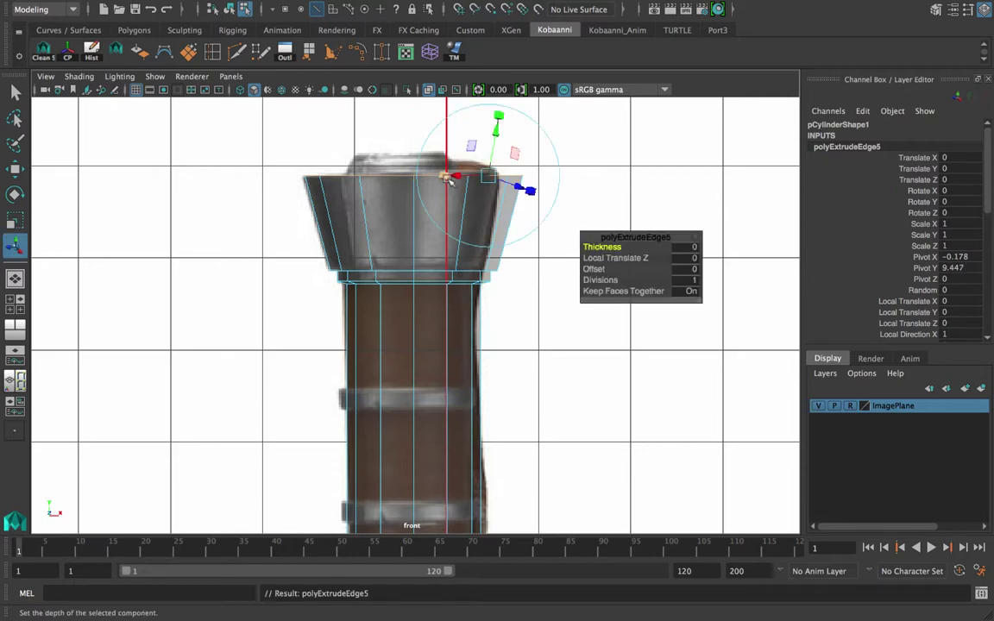
pyautogui.press('space')
pyautogui.press('space')
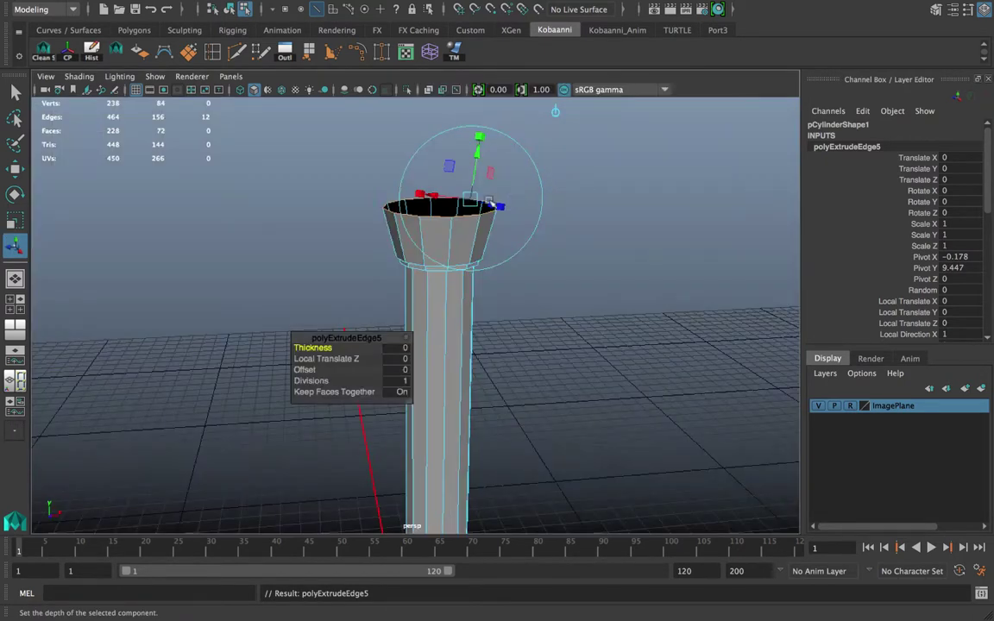
pyautogui.keyDown('alt'); pyautogui.moveTo(436, 226); pyautogui.dragTo(468, 223); pyautogui.keyUp('alt')
pyautogui.press('r')
pyautogui.moveTo(426, 319); pyautogui.dragTo(419, 278)
pyautogui.scroll(2, 414, 301)
pyautogui.press('w')
pyautogui.keyDown('alt'); pyautogui.moveTo(419, 278); pyautogui.dragTo(397, 328, button='middle'); pyautogui.keyUp('alt')
pyautogui.keyDown('alt'); pyautogui.moveTo(397, 328); pyautogui.dragTo(405, 313); pyautogui.keyUp('alt')
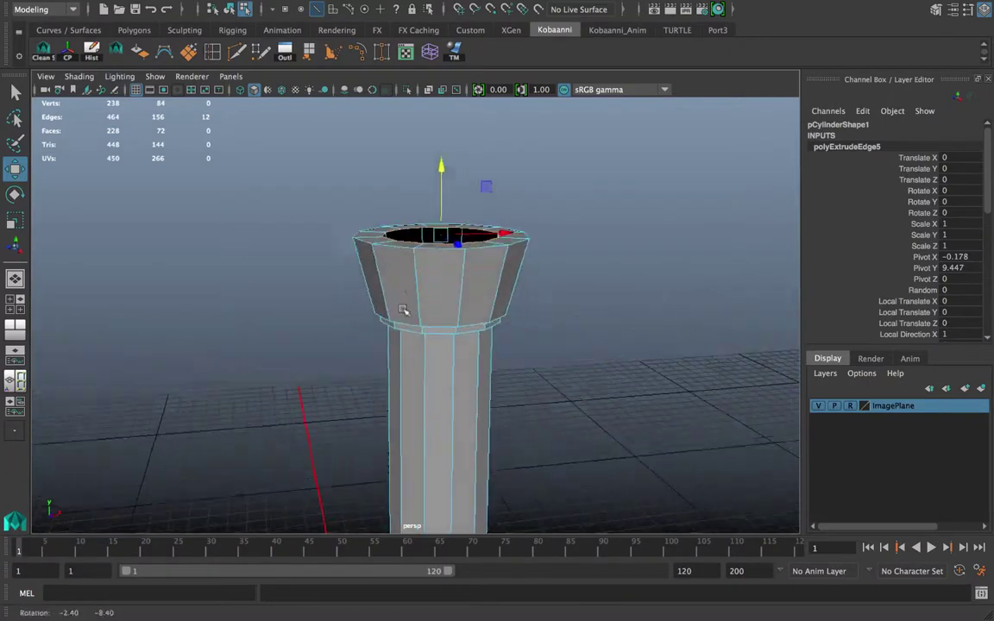
pyautogui.keyDown('alt'); pyautogui.moveTo(406, 312); pyautogui.dragTo(377, 303, button='middle'); pyautogui.keyUp('alt')
pyautogui.moveTo(404, 226); pyautogui.dragTo(403, 222)
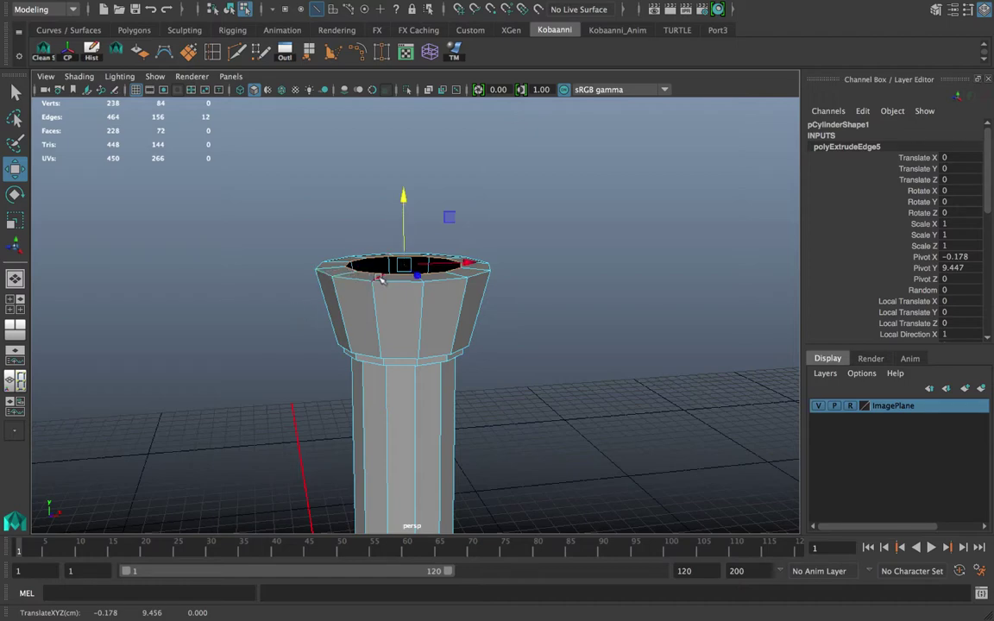
# - Extrude the inner edge loop on top of the pommel upward to Y 9.546
pyautogui.press('space')
pyautogui.scroll(3, 264, 379)
pyautogui.scroll(-5, 259, 381)
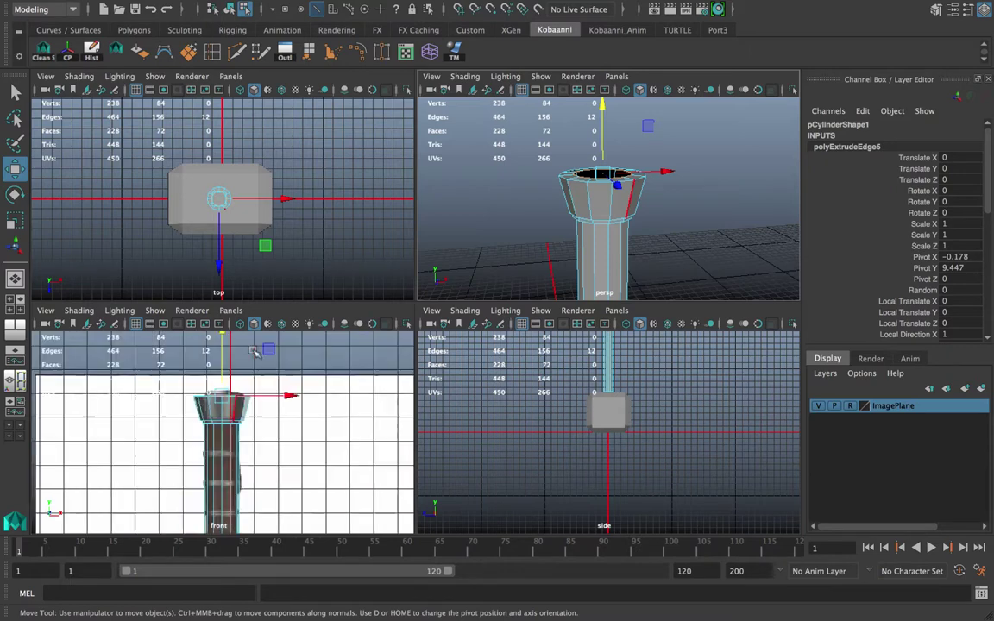
pyautogui.scroll(3, 254, 382)
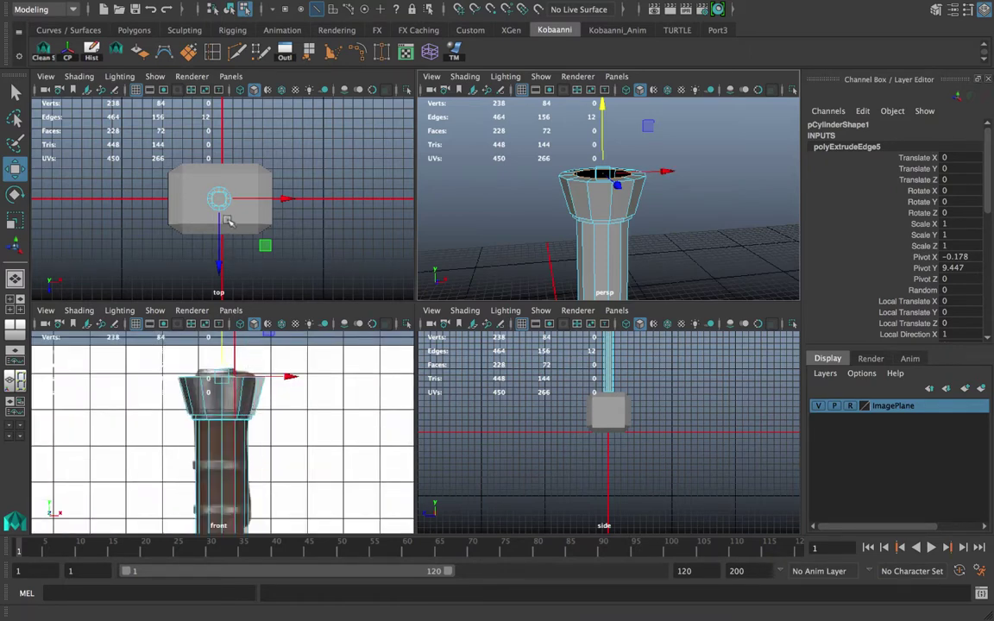
pyautogui.scroll(2, 226, 221)
pyautogui.press('space')
pyautogui.hotkey('ctrl', 'e')
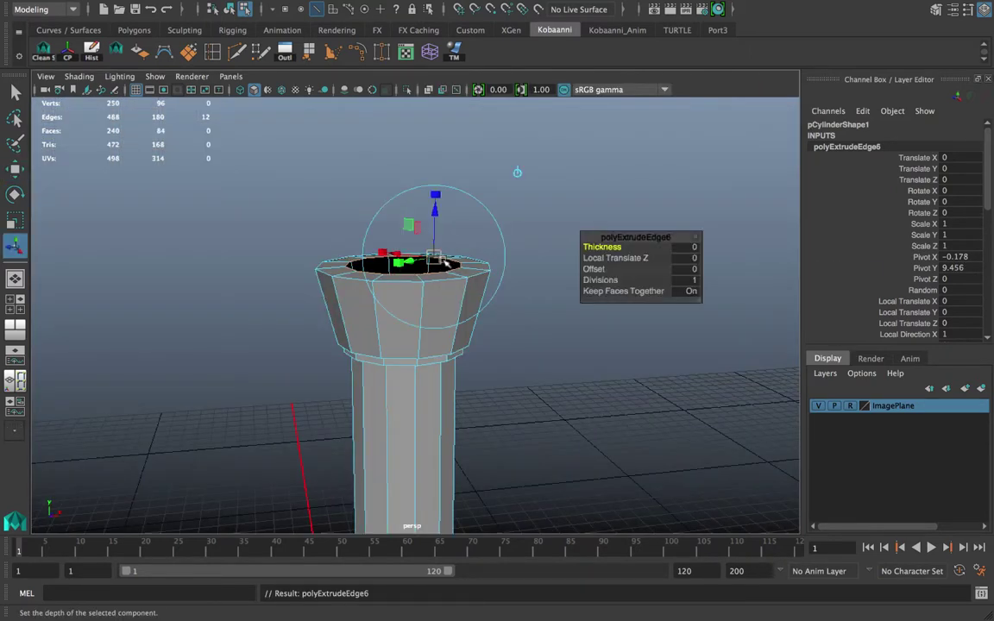
pyautogui.press('w')
pyautogui.moveTo(403, 210)
pyautogui.mouseDown()
pyautogui.moveTo(405, 189)
pyautogui.moveTo(406, 198)
pyautogui.mouseUp()
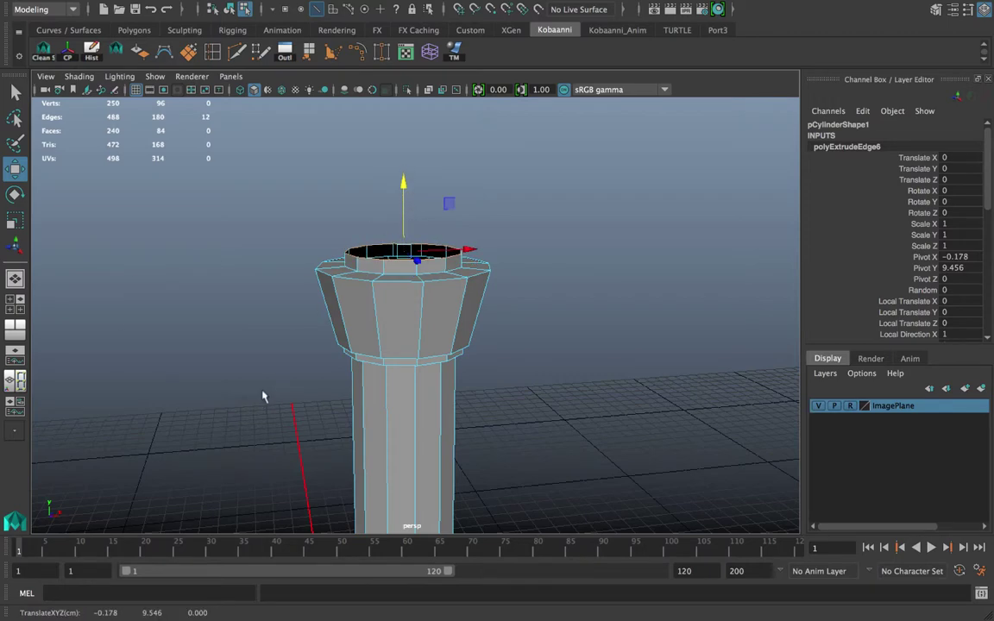
# - Scale the raised top edge loop inward to about 0.777 to taper the cap like the front-view reference
pyautogui.press('space')
pyautogui.scroll(3, 233, 332)
pyautogui.press('space')
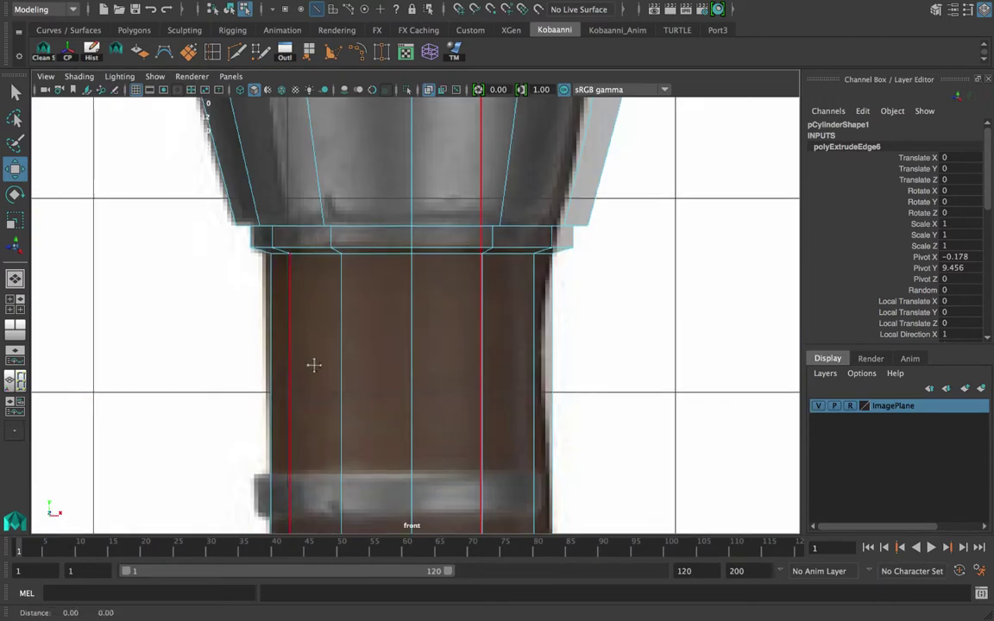
pyautogui.keyDown('alt'); pyautogui.moveTo(314, 365); pyautogui.dragTo(323, 435, button='middle'); pyautogui.keyUp('alt')
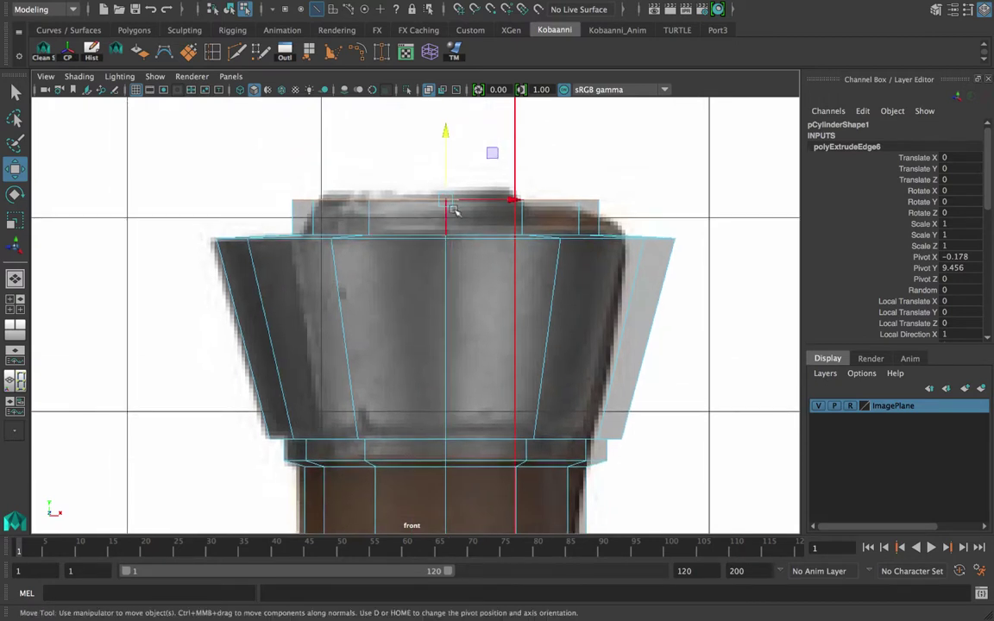
pyautogui.press('r')
pyautogui.moveTo(446, 200); pyautogui.dragTo(399, 201)
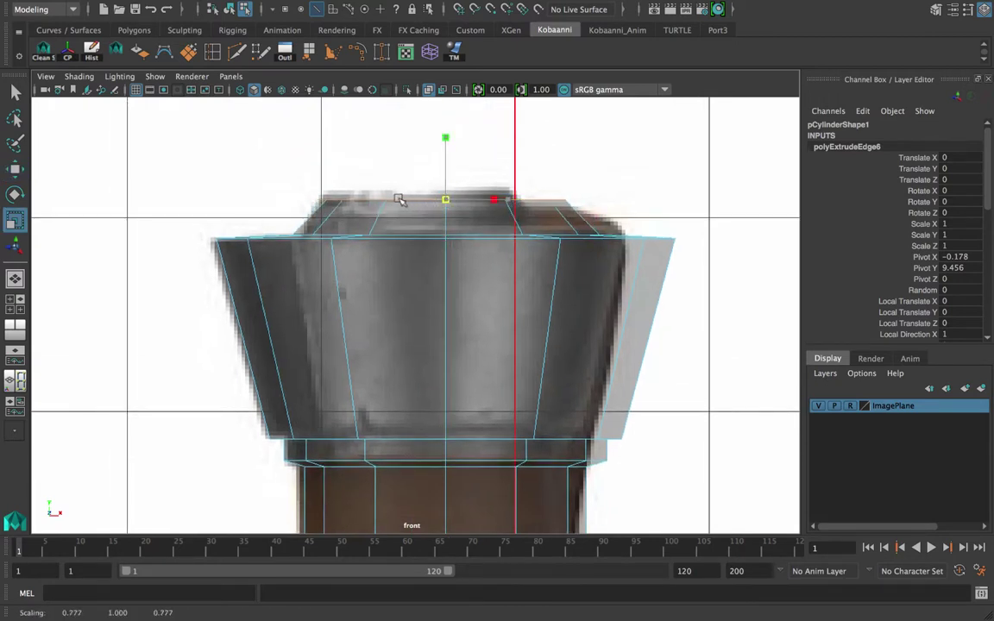
# - Try to close the hole on top of the pommel by extruding the open edge loop and merging it to the center
pyautogui.press('space')
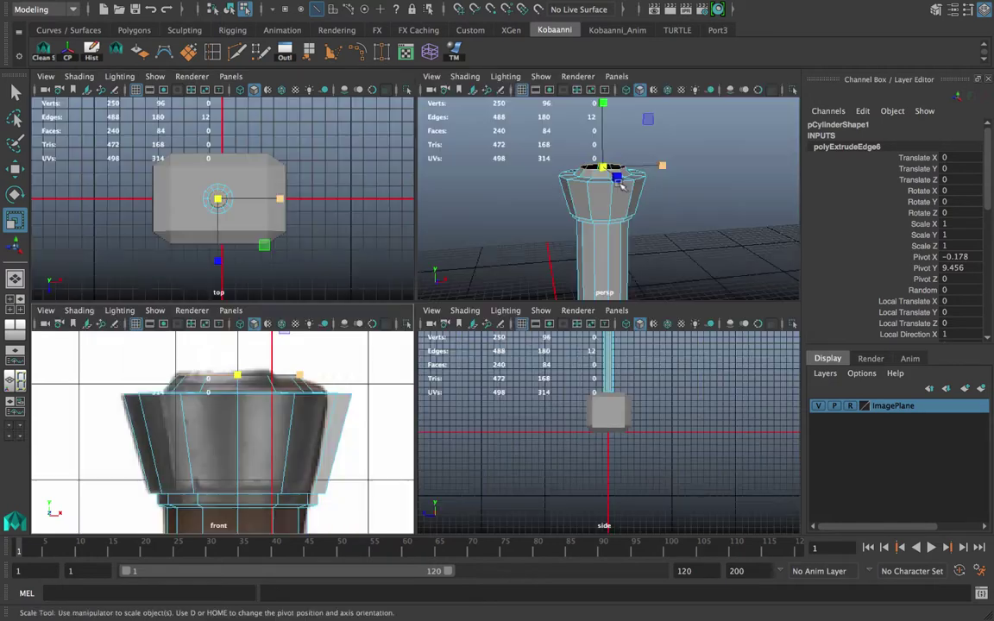
pyautogui.press('space')
pyautogui.keyDown('alt'); pyautogui.moveTo(521, 228); pyautogui.dragTo(433, 272); pyautogui.keyUp('alt')
pyautogui.hotkey('ctrl', 'e')
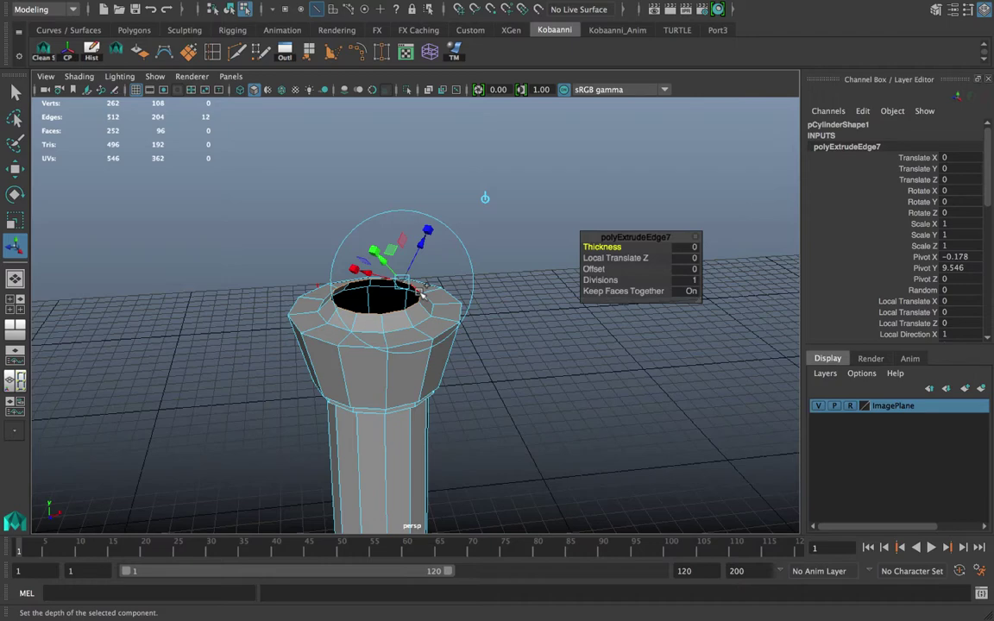
pyautogui.keyDown('shift'); pyautogui.moveTo(421, 291); pyautogui.dragTo(420, 172, button='right'); pyautogui.keyUp('shift')
pyautogui.scroll(5, 411, 215)
pyautogui.scroll(-6, 311, 268)
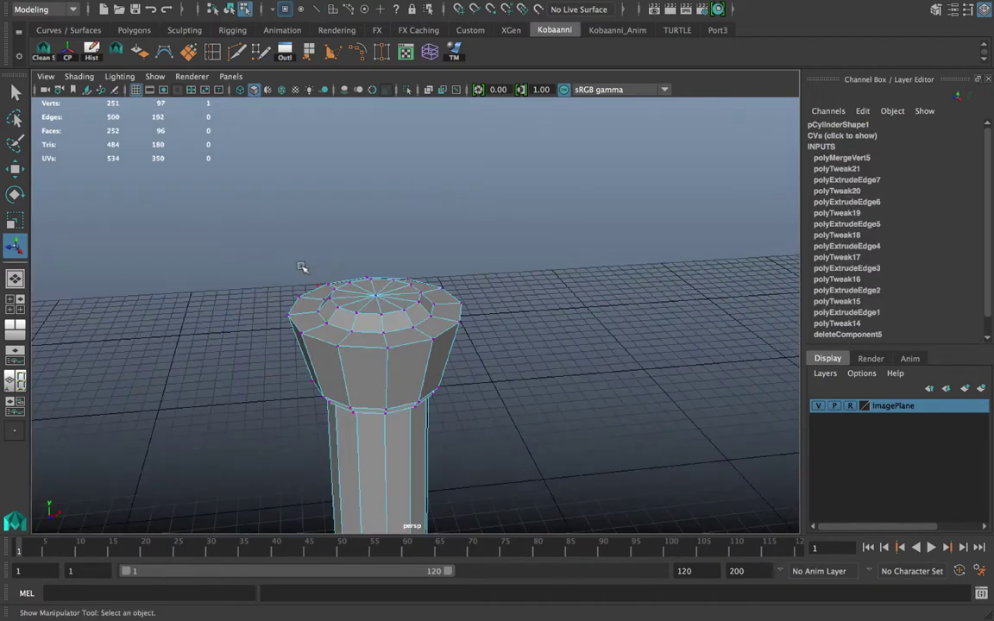
pyautogui.scroll(3, 345, 281)
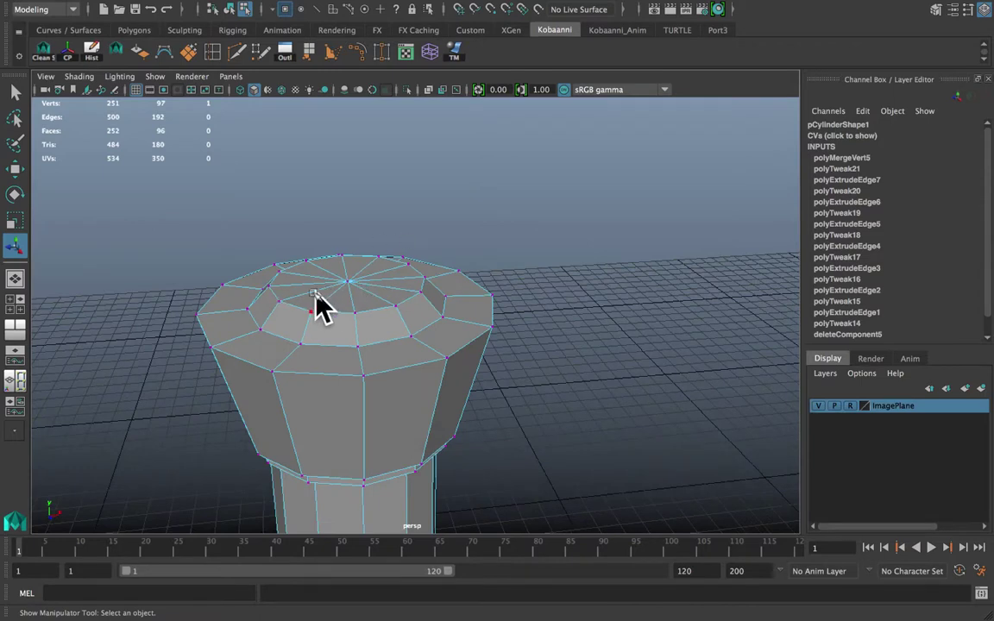
# - Undo the center merge, the extrusion and the last inward scaling of the pommel's top edge loop
pyautogui.moveTo(362, 287); pyautogui.dragTo(365, 302, button='right')
pyautogui.hotkey('ctrl', 'z')
pyautogui.hotkey('ctrl', 'z')
pyautogui.hotkey('ctrl', 'z')
pyautogui.hotkey('ctrl', 'z')
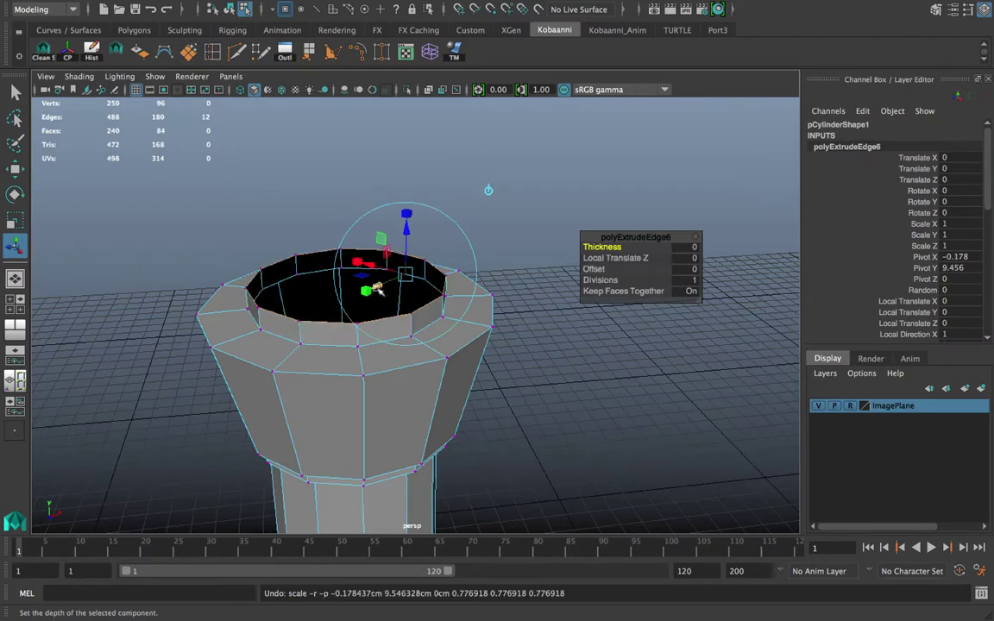
# - Scale the raised edge loop on top of the pommel uniformly inward to taper the cap
pyautogui.press('r')
pyautogui.moveTo(348, 282); pyautogui.dragTo(296, 330)
pyautogui.press('f')
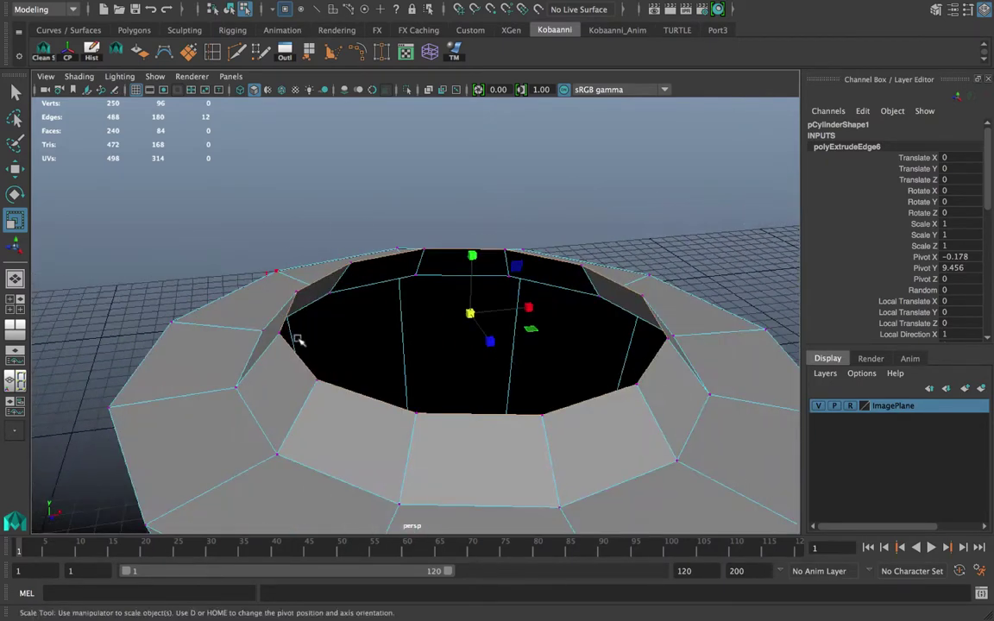
# - Bridge ten of the border edges around the pommel's top opening, five on each side, to cap it with parallel faces
pyautogui.press('q')
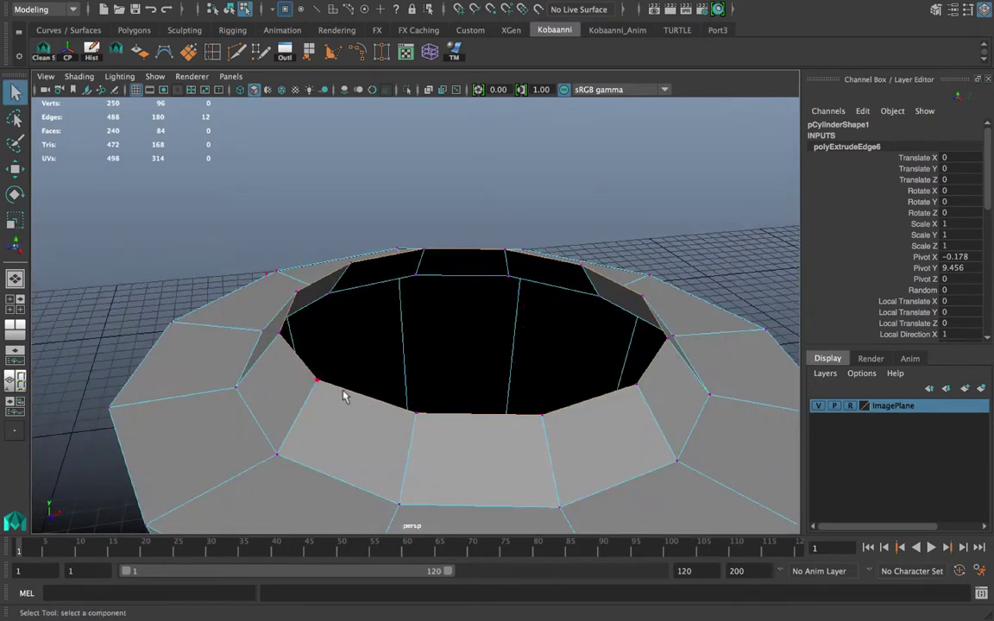
pyautogui.moveTo(321, 355); pyautogui.dragTo(337, 157, button='right')
pyautogui.keyDown('shift'); pyautogui.rightClick(509, 270); pyautogui.keyUp('shift')
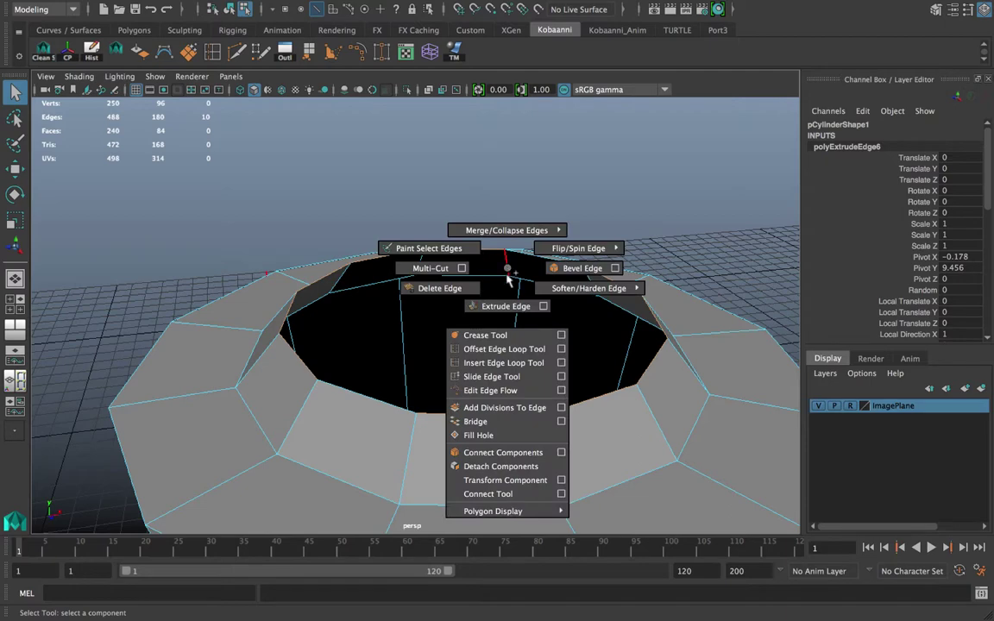
pyautogui.click(475, 422)
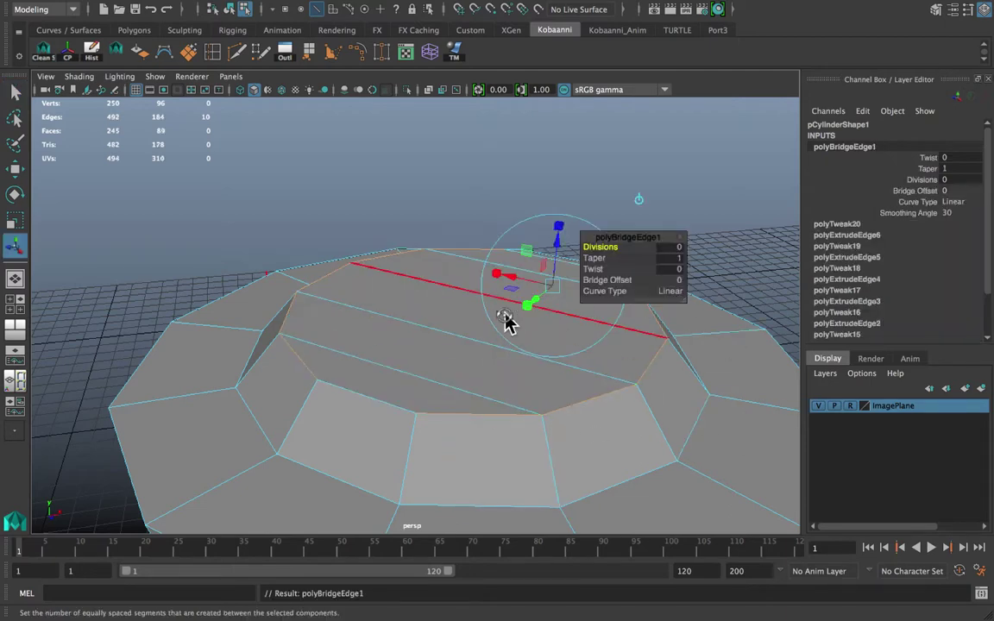
# - Examine the capped pommel and the handle from several angles, ending close above the bridged faces
pyautogui.keyDown('alt'); pyautogui.moveTo(505, 317); pyautogui.dragTo(470, 362); pyautogui.keyUp('alt')
pyautogui.keyDown('alt'); pyautogui.moveTo(471, 362); pyautogui.dragTo(524, 142, button='right'); pyautogui.keyUp('alt')
pyautogui.click(499, 277)
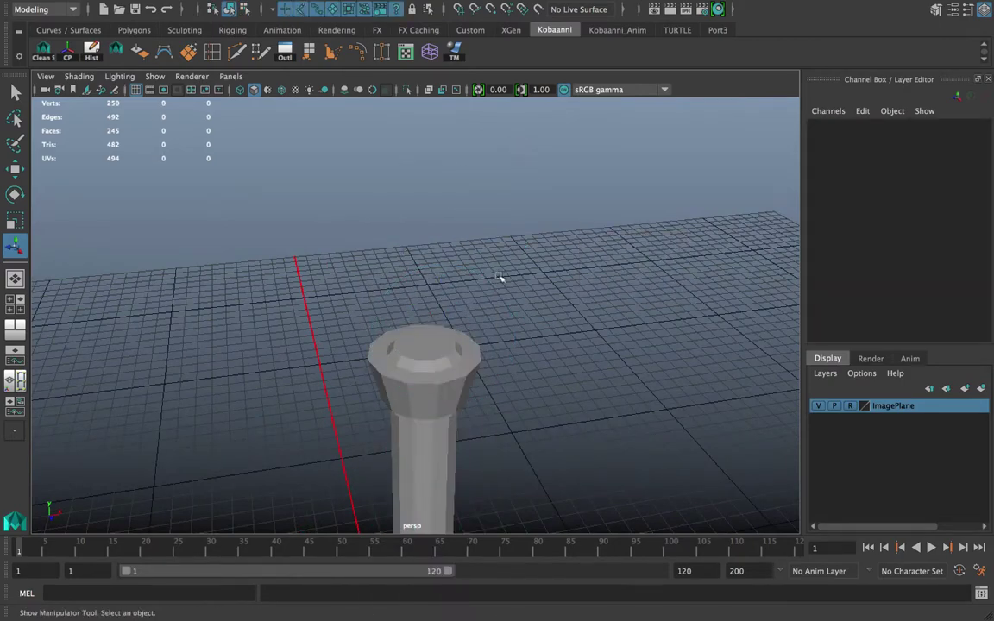
pyautogui.keyDown('alt'); pyautogui.moveTo(499, 277); pyautogui.dragTo(484, 292); pyautogui.keyUp('alt')
pyautogui.click(389, 379)
pyautogui.scroll(4, 392, 371)
pyautogui.scroll(-2, 393, 369)
pyautogui.keyDown('alt'); pyautogui.moveTo(392, 368); pyautogui.dragTo(398, 305, button='middle'); pyautogui.keyUp('alt')
pyautogui.keyDown('alt'); pyautogui.moveTo(398, 305); pyautogui.dragTo(395, 301); pyautogui.keyUp('alt')
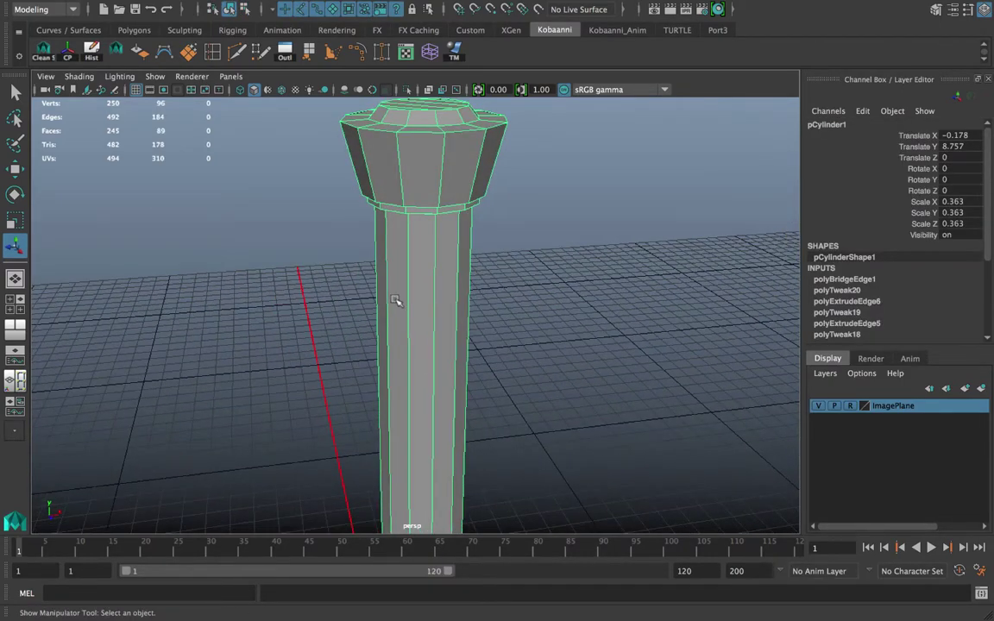
pyautogui.keyDown('alt'); pyautogui.moveTo(433, 261); pyautogui.dragTo(374, 322); pyautogui.keyUp('alt')
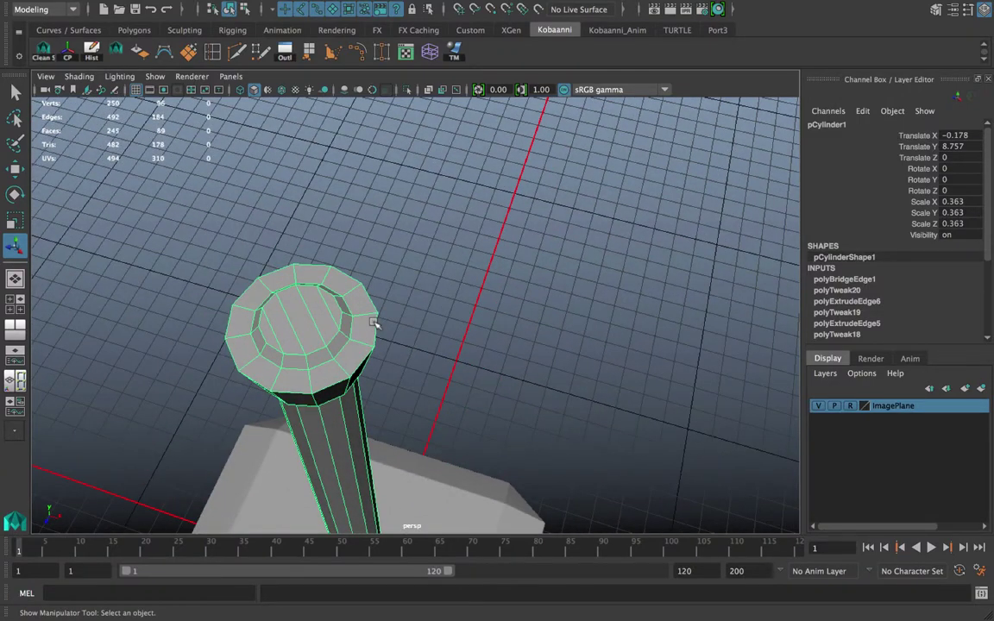
pyautogui.scroll(5, 363, 345)
pyautogui.keyDown('alt'); pyautogui.moveTo(337, 337); pyautogui.dragTo(417, 313, button='middle'); pyautogui.keyUp('alt')
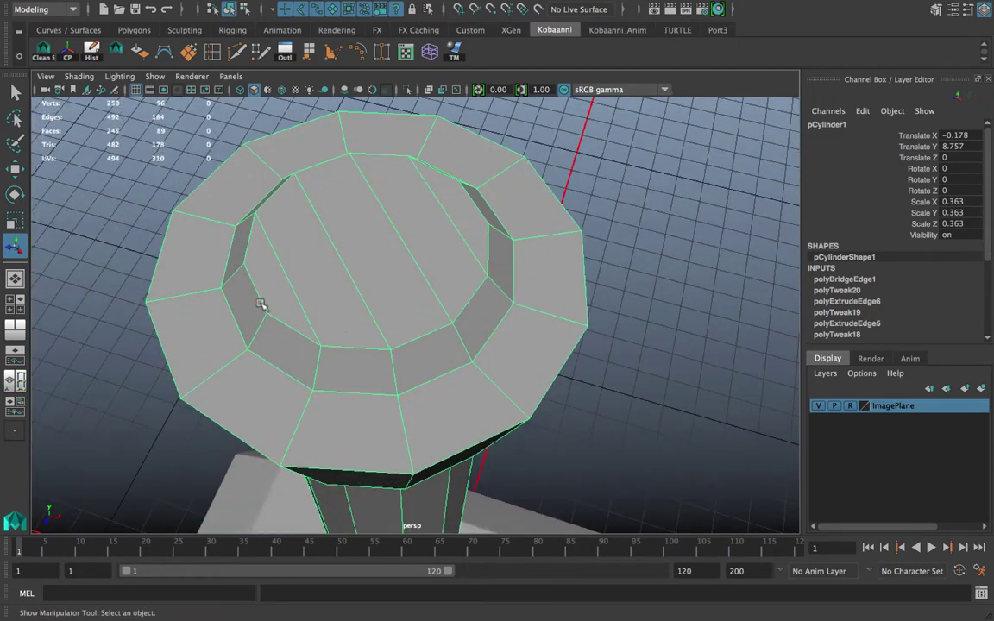
pyautogui.keyDown('alt'); pyautogui.moveTo(363, 276); pyautogui.dragTo(364, 284); pyautogui.keyUp('alt')
pyautogui.keyDown('alt'); pyautogui.moveTo(321, 394); pyautogui.dragTo(323, 379, button='middle'); pyautogui.keyUp('alt')
# - Cut two parallel lines across the bridged cap faces with Multi-Cut, crossing the existing strips between border vertices to form a grid
pyautogui.click(240, 53)
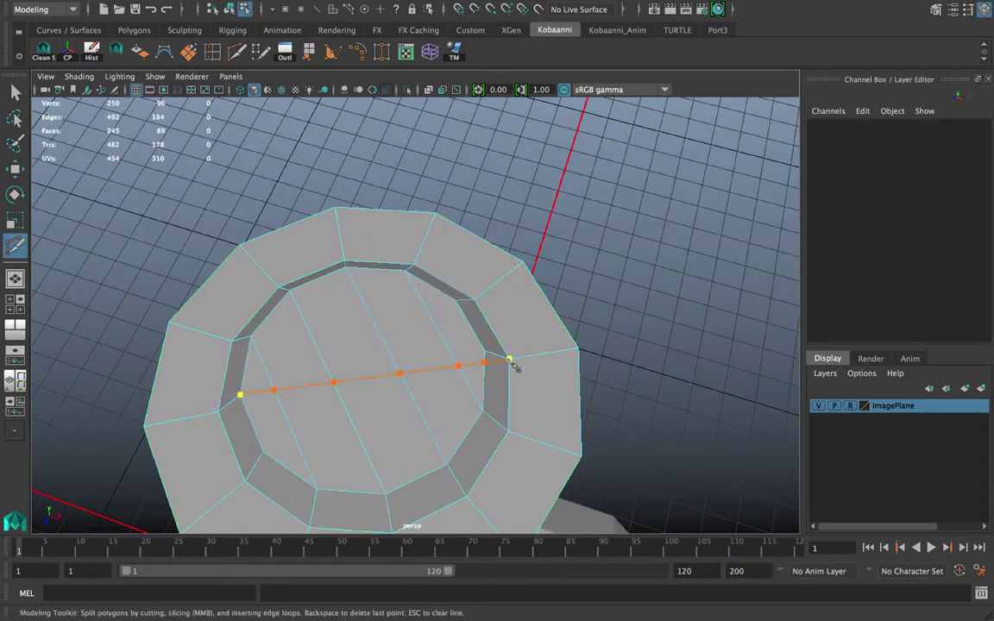
pyautogui.hotkey('ctrl', 'z')
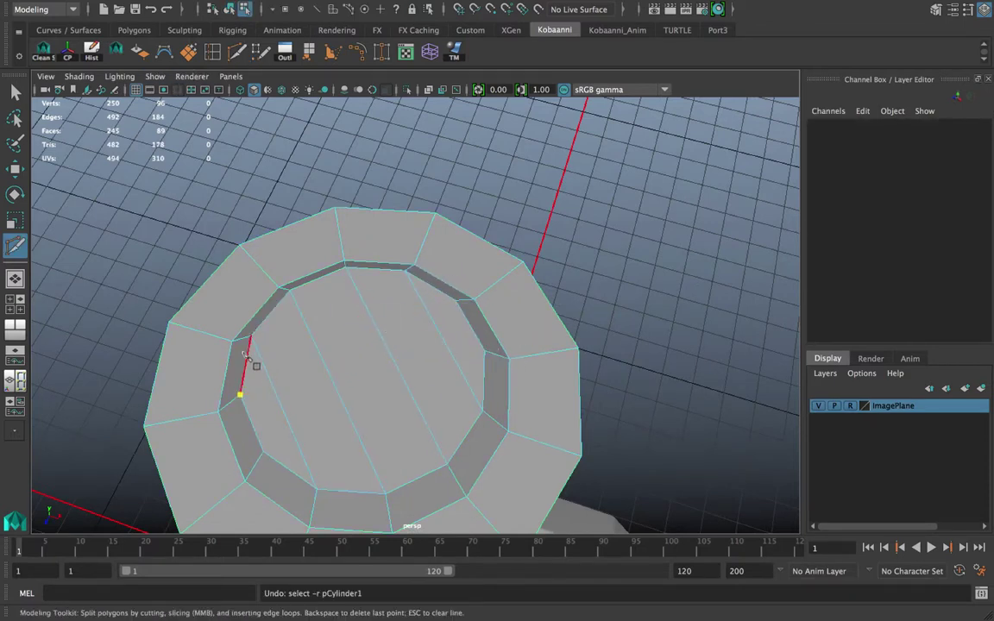
pyautogui.click(452, 298)
pyautogui.press('Return')
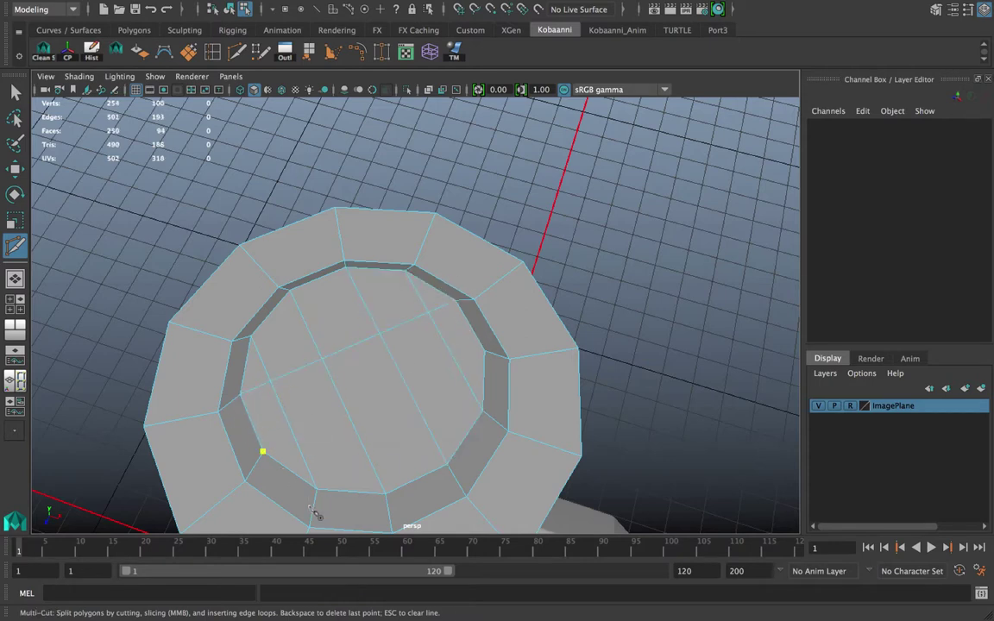
pyautogui.click(484, 351)
pyautogui.press('Return')
pyautogui.click(380, 333)
pyautogui.click(509, 339)
pyautogui.keyDown('alt'); pyautogui.moveTo(449, 363); pyautogui.dragTo(431, 312); pyautogui.keyUp('alt')
pyautogui.scroll(-3, 431, 328)
pyautogui.press('f')
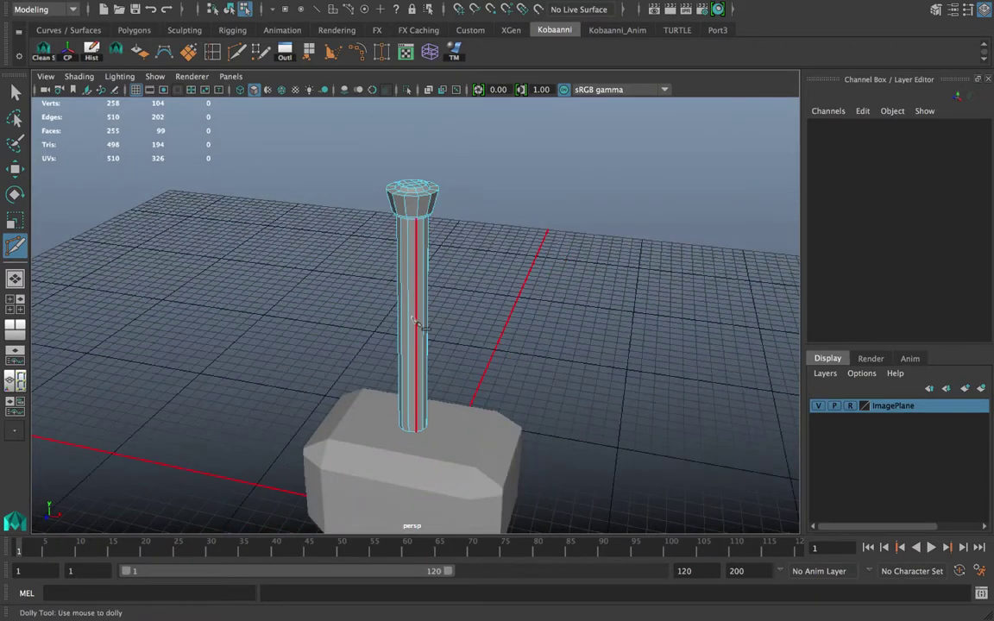
pyautogui.press('q')
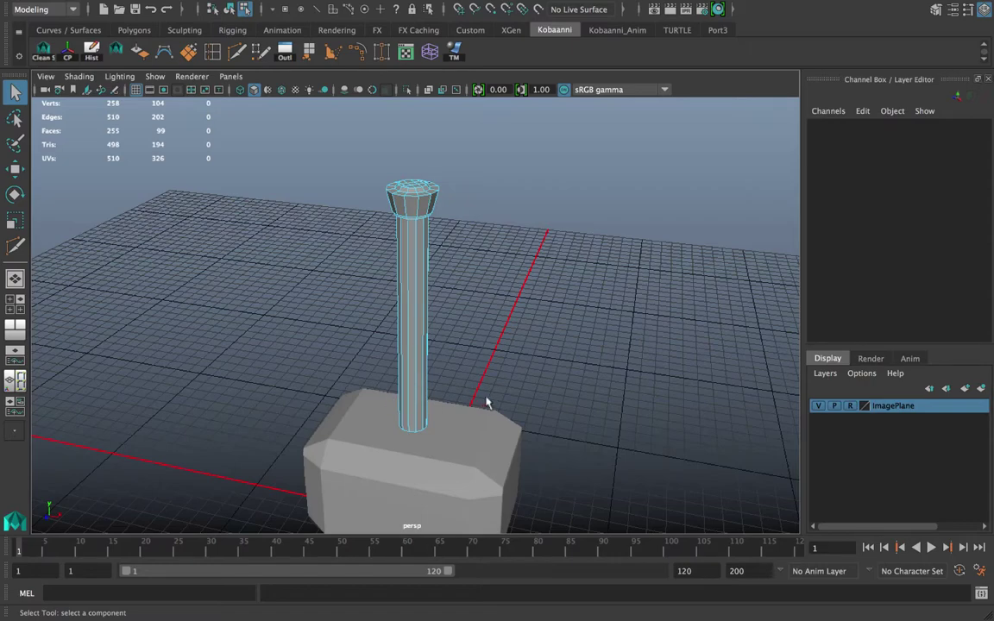
# - Bevel the pommel's outer top rim edge loop with 1 segment and a fraction of about 0.1
pyautogui.keyDown('alt'); pyautogui.moveTo(465, 328); pyautogui.dragTo(420, 414, button='middle'); pyautogui.keyUp('alt')
pyautogui.scroll(4, 482, 383)
pyautogui.scroll(4, 469, 346)
pyautogui.keyDown('alt'); pyautogui.moveTo(399, 302); pyautogui.dragTo(363, 330); pyautogui.keyUp('alt')
pyautogui.moveTo(364, 330); pyautogui.dragTo(409, 176, button='right')
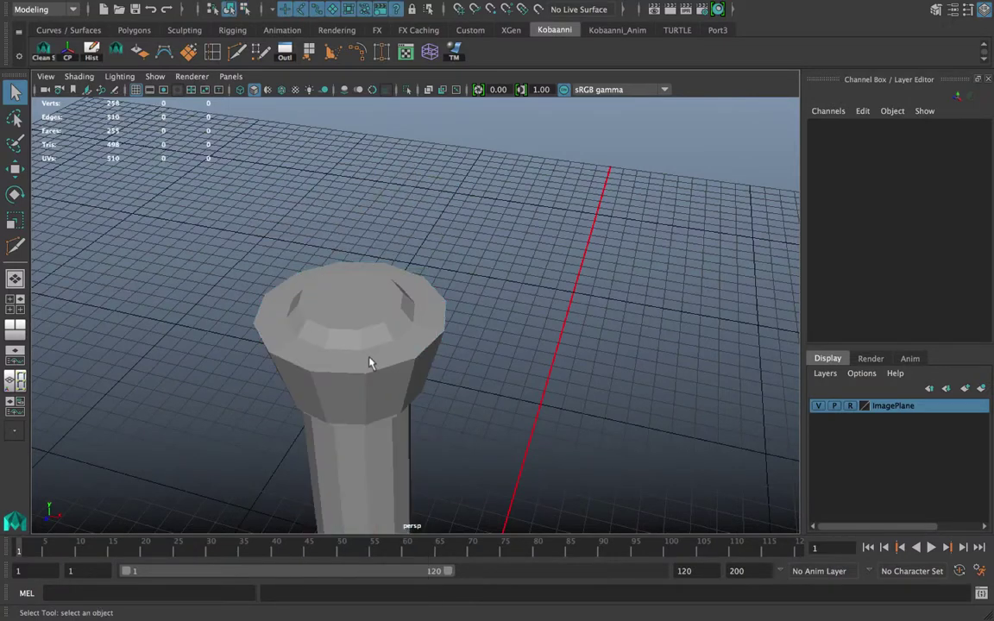
pyautogui.click(332, 321)
pyautogui.moveTo(365, 209); pyautogui.dragTo(353, 151, button='right')
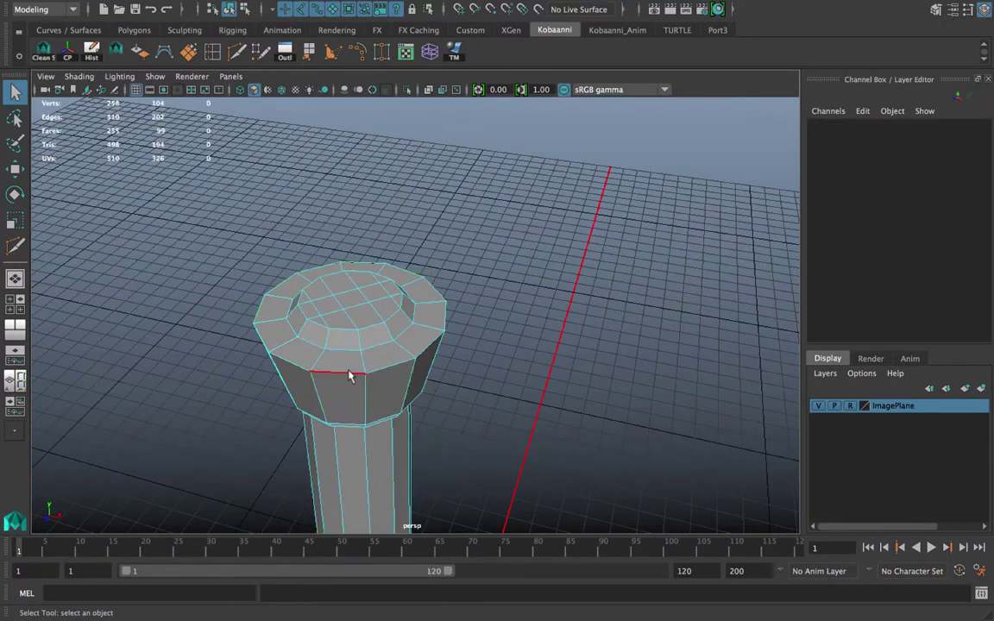
pyautogui.click(345, 373)
pyautogui.keyDown('shift'); pyautogui.moveTo(349, 364); pyautogui.dragTo(411, 369, button='right'); pyautogui.keyUp('shift')
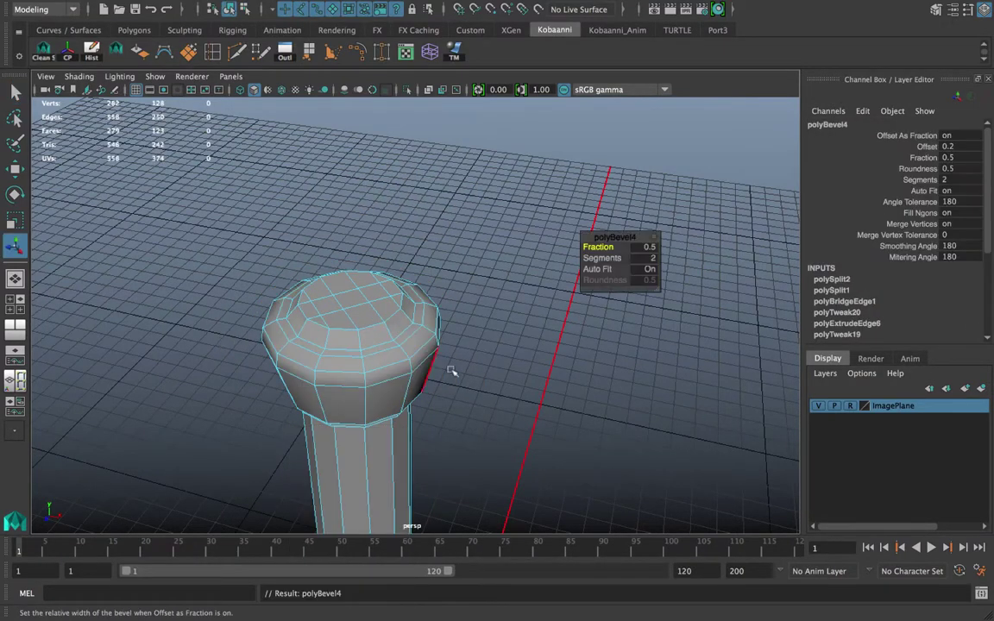
pyautogui.moveTo(604, 248); pyautogui.dragTo(518, 247)
pyautogui.moveTo(601, 258)
pyautogui.mouseDown()
pyautogui.moveTo(586, 258)
pyautogui.moveTo(599, 247)
pyautogui.moveTo(589, 250)
pyautogui.mouseUp()
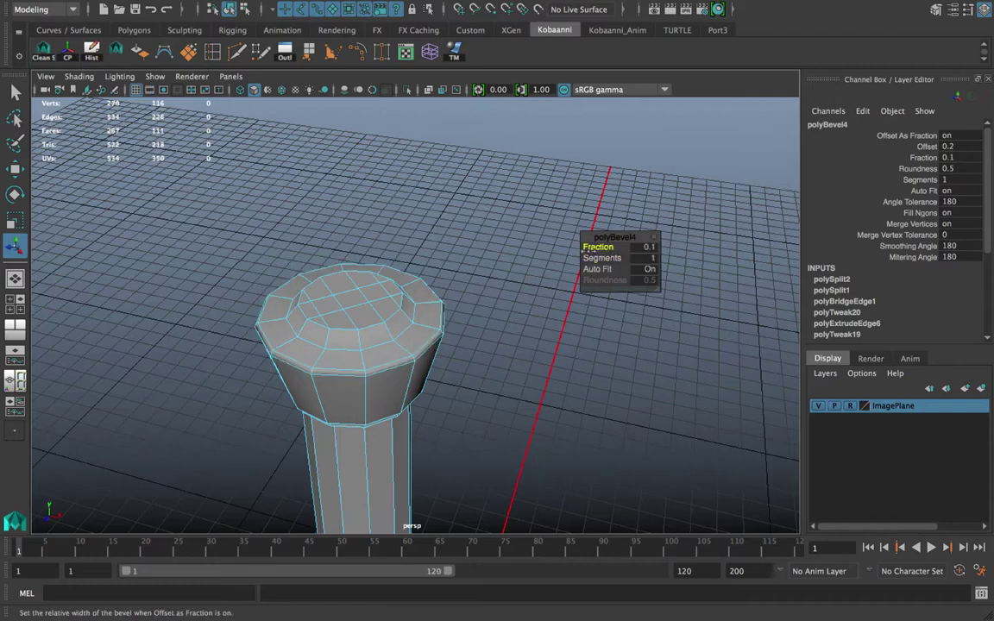
pyautogui.moveTo(485, 312); pyautogui.dragTo(464, 315, button='middle')
# - Bevel the top edge loop of the pommel's raised cap with 1 segment and a fraction of 0.14
pyautogui.click(345, 330)
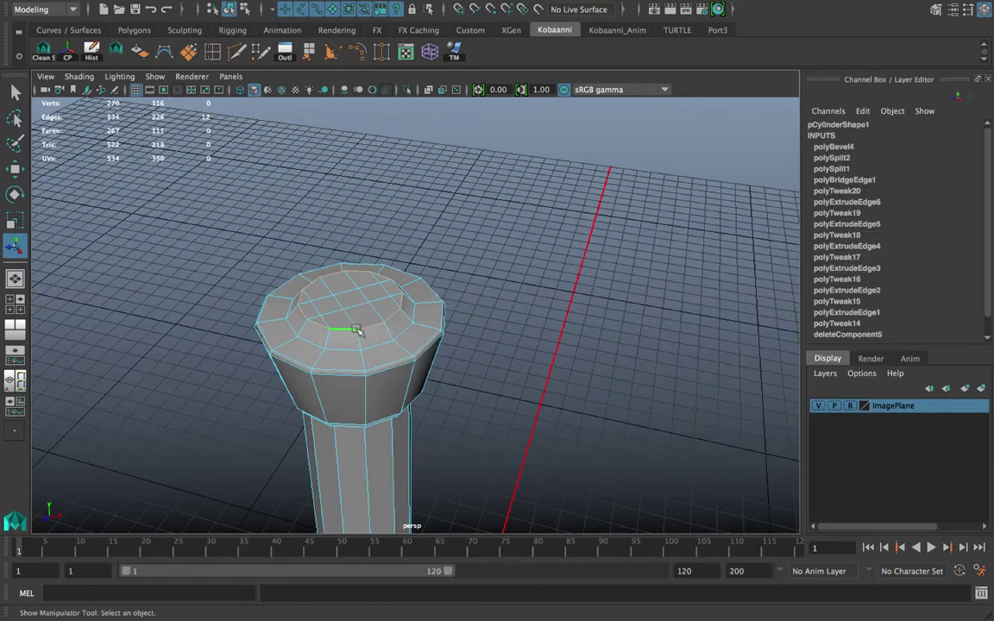
pyautogui.keyDown('shift'); pyautogui.moveTo(333, 294); pyautogui.dragTo(360, 267, button='right'); pyautogui.keyUp('shift')
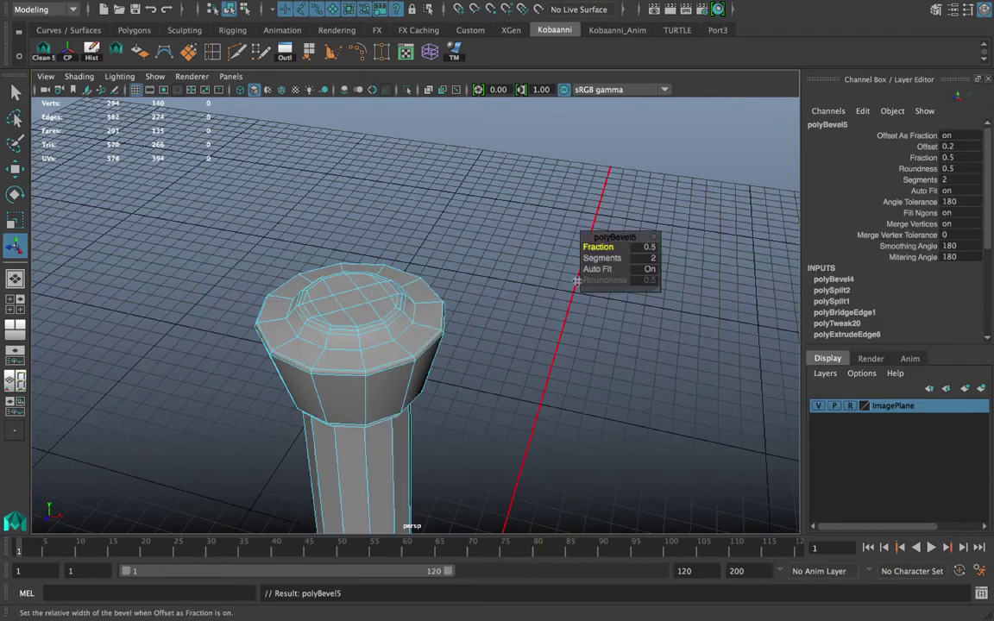
pyautogui.click(602, 258)
pyautogui.moveTo(561, 289); pyautogui.dragTo(512, 285, button='middle')
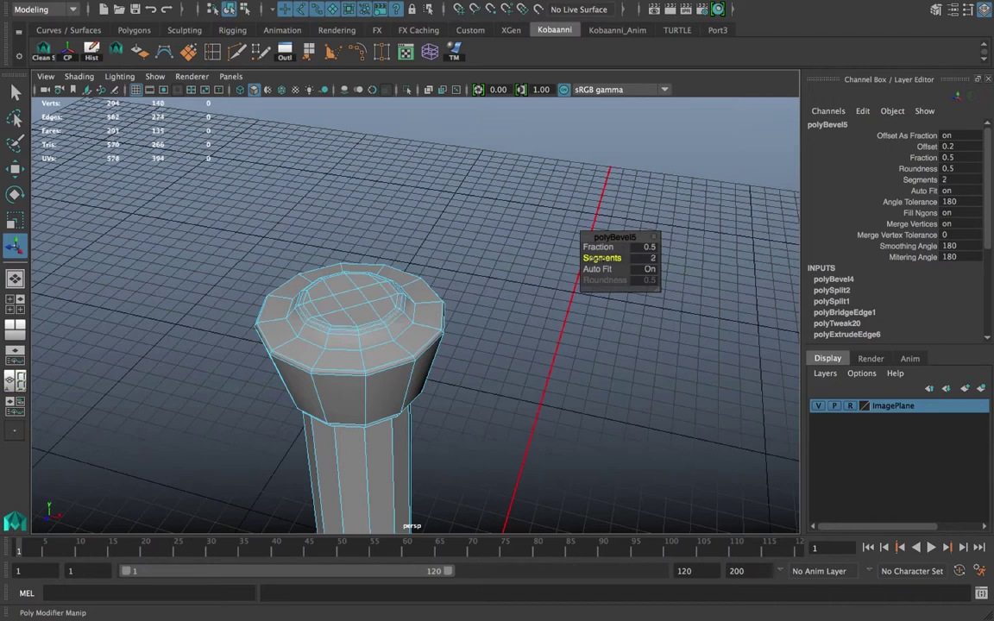
pyautogui.moveTo(595, 261); pyautogui.dragTo(587, 259)
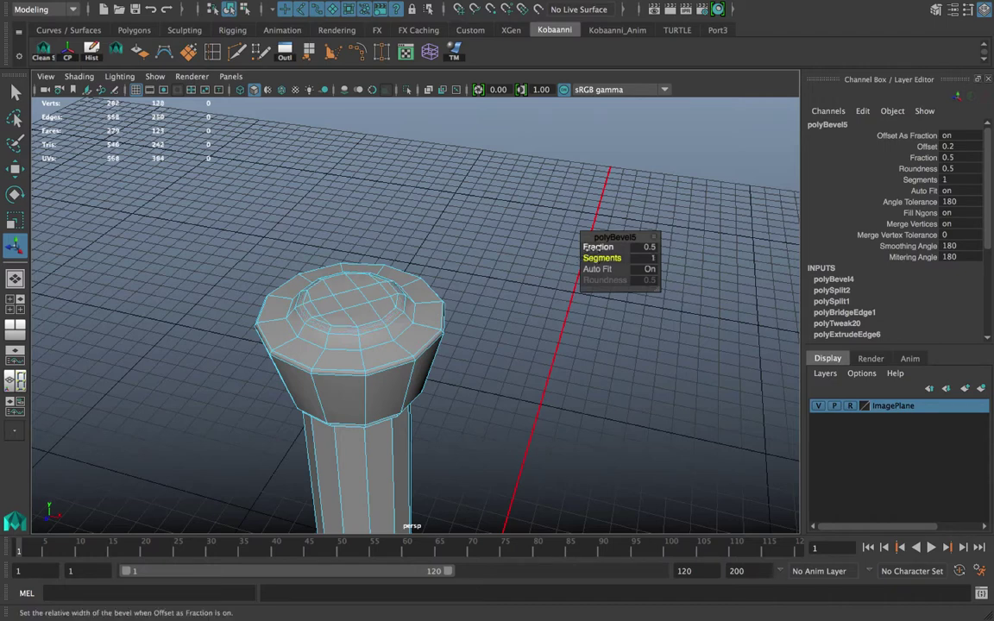
pyautogui.click(589, 246)
pyautogui.moveTo(516, 279); pyautogui.dragTo(505, 274, button='middle')
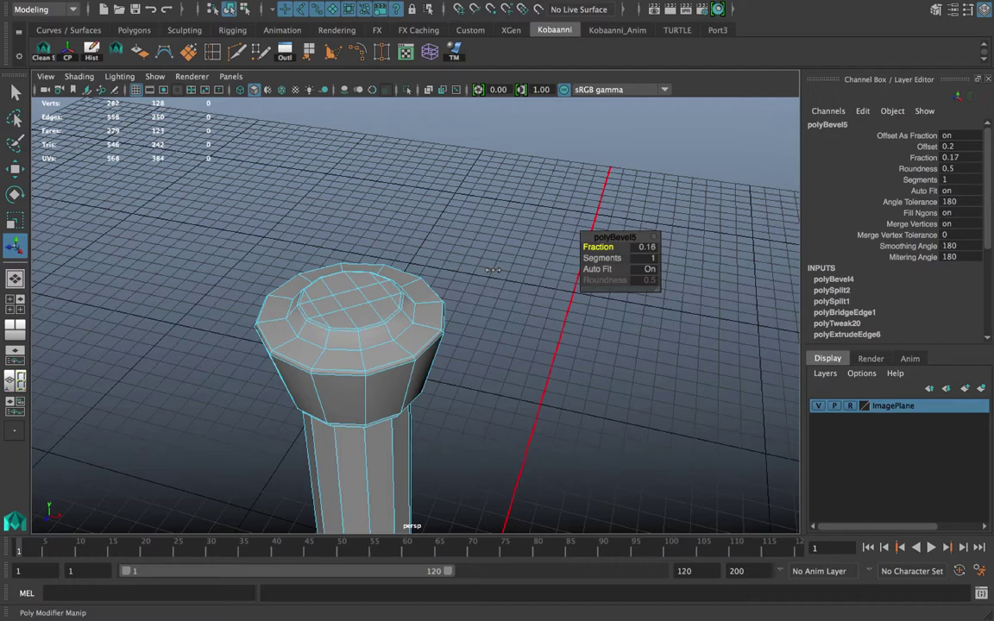
# - Examine the shading of the bevelled pommel edges up close, in component and object mode
pyautogui.scroll(5, 405, 306)
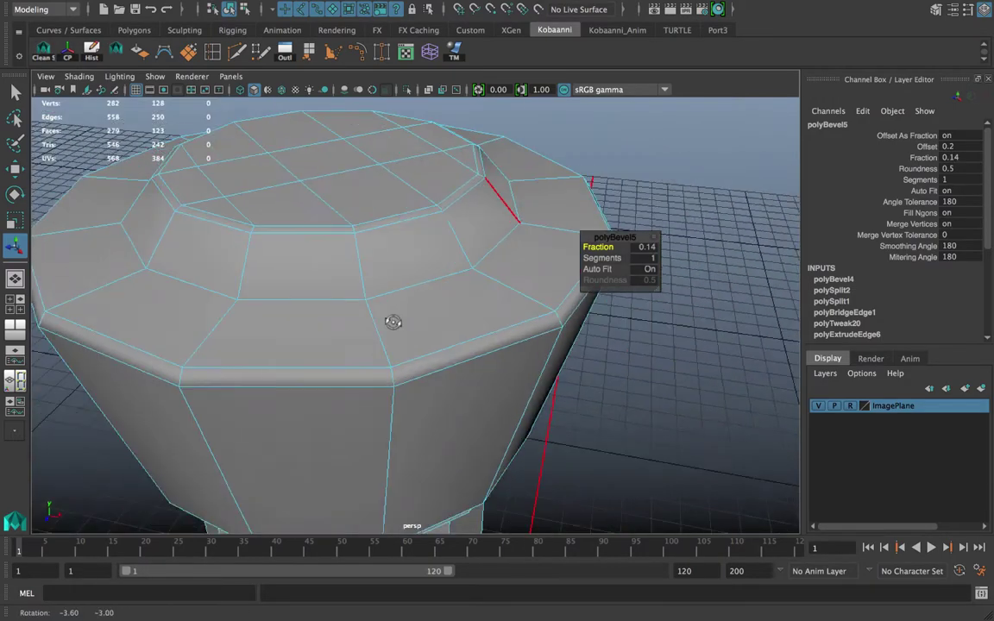
pyautogui.doubleClick(362, 302)
pyautogui.keyDown('alt'); pyautogui.moveTo(410, 303); pyautogui.dragTo(446, 342); pyautogui.keyUp('alt')
pyautogui.keyDown('shift'); pyautogui.moveTo(442, 343); pyautogui.dragTo(556, 188, button='right'); pyautogui.keyUp('shift')
pyautogui.scroll(-5, 511, 327)
pyautogui.moveTo(462, 209); pyautogui.dragTo(522, 176, button='right')
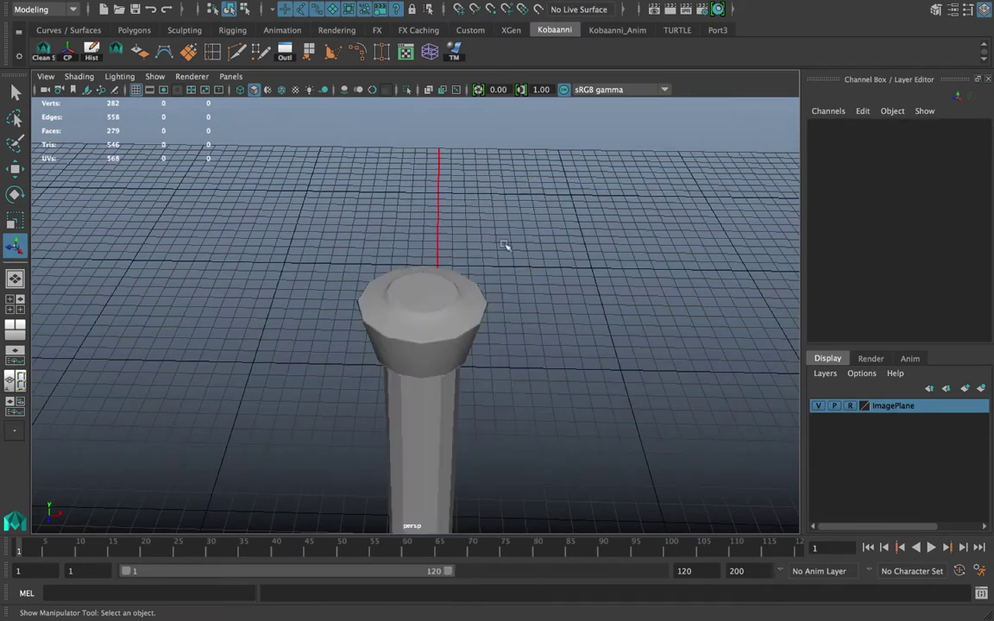
pyautogui.moveTo(475, 310)
pyautogui.keyDown('alt'); pyautogui.mouseDown()
pyautogui.moveTo(420, 332)
pyautogui.moveTo(479, 315)
pyautogui.mouseUp(); pyautogui.keyUp('alt')
pyautogui.scroll(6, 479, 315)
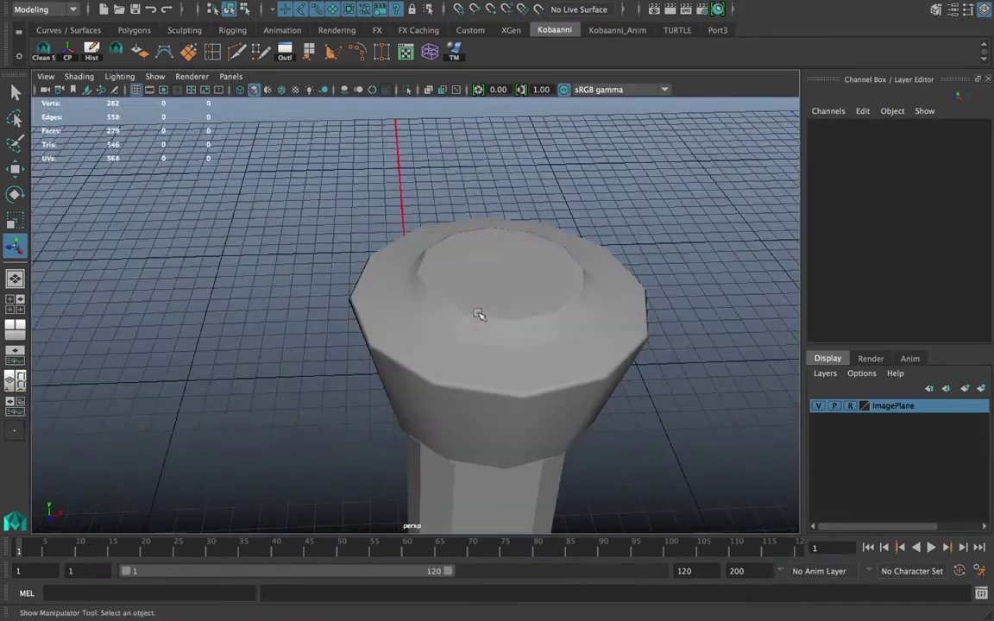
pyautogui.scroll(-3, 475, 322)
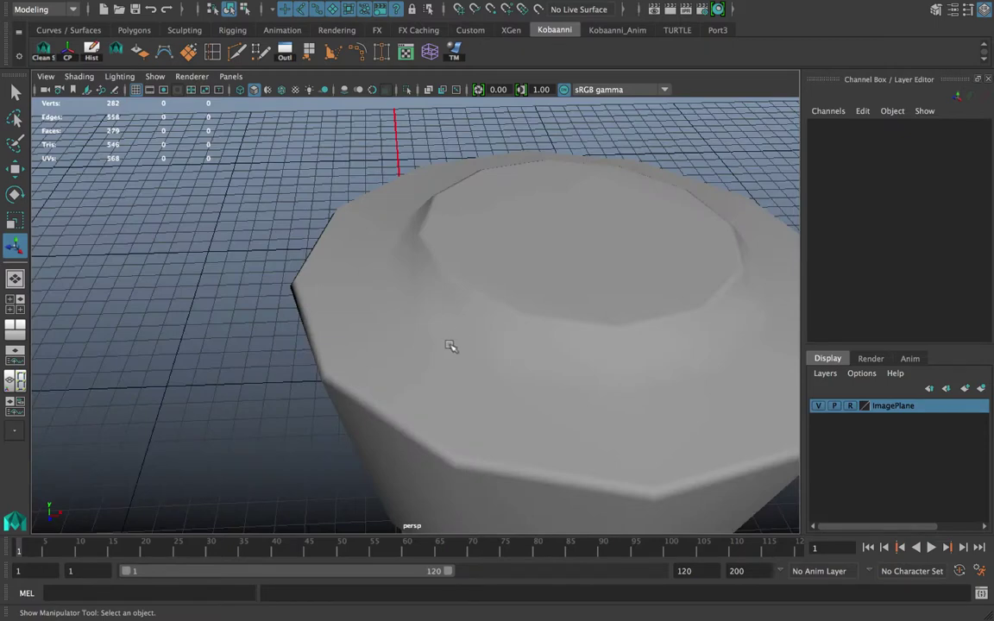
# - Scale the edge loop at the raised cap's base inward to about 0.966 and bevel it with 1 segment and a fraction of 0.1
pyautogui.click(450, 346)
pyautogui.scroll(-3, 451, 346)
pyautogui.keyDown('alt'); pyautogui.moveTo(451, 346); pyautogui.dragTo(410, 345); pyautogui.keyUp('alt')
pyautogui.moveTo(378, 209); pyautogui.dragTo(384, 173, button='right')
pyautogui.doubleClick(327, 336)
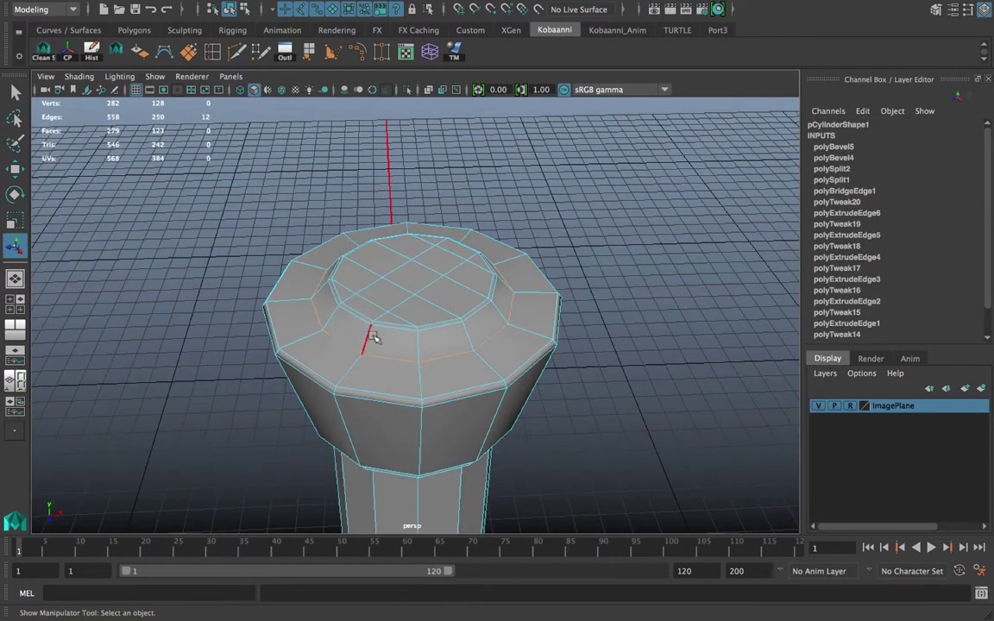
pyautogui.press('r')
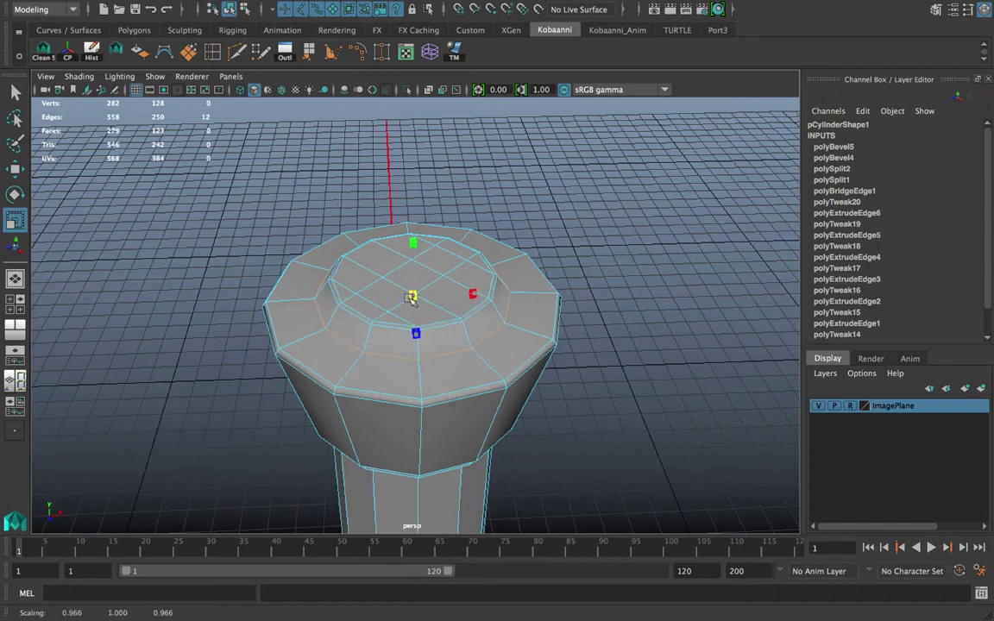
pyautogui.moveTo(412, 298); pyautogui.dragTo(412, 298)
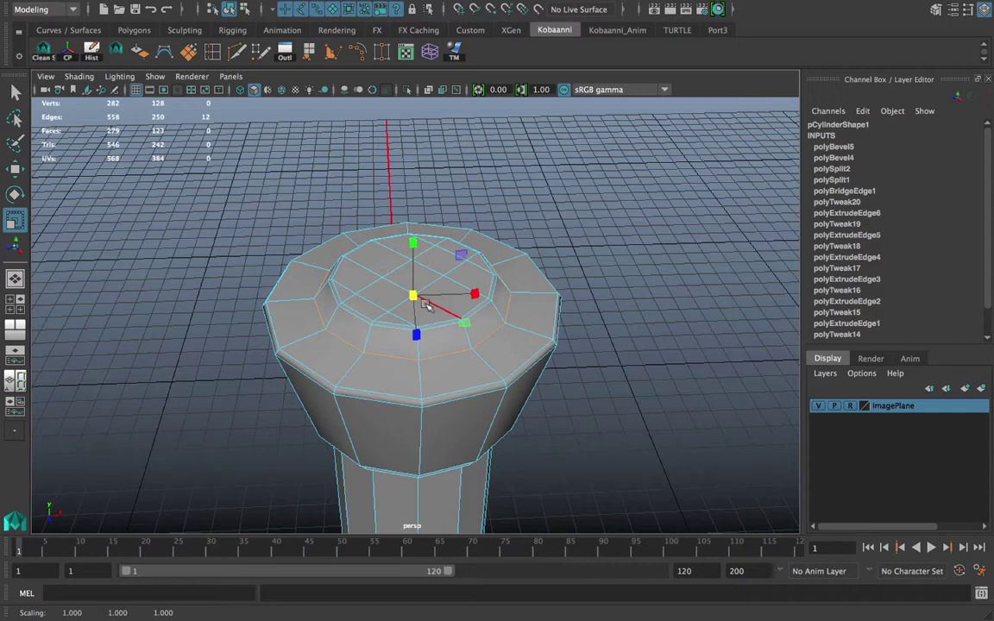
pyautogui.keyDown('shift'); pyautogui.moveTo(423, 303); pyautogui.dragTo(418, 343, button='right'); pyautogui.keyUp('shift')
pyautogui.moveTo(604, 257)
pyautogui.mouseDown()
pyautogui.moveTo(592, 258)
pyautogui.moveTo(593, 248)
pyautogui.mouseUp()
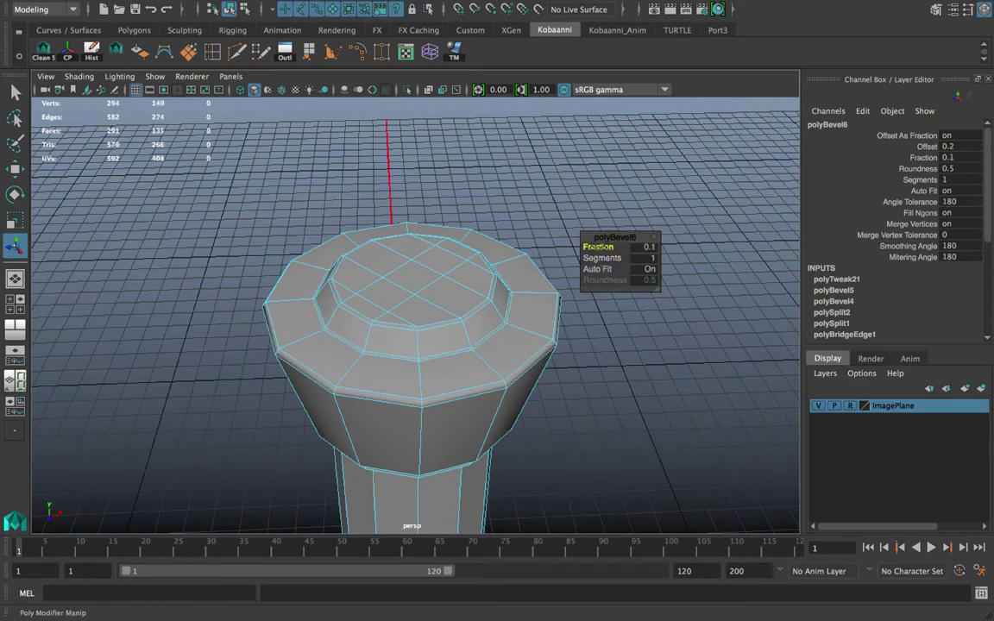
# - Examine the shading of the bevelled base of the pommel's raised cap in object mode and up close
pyautogui.moveTo(444, 296); pyautogui.dragTo(512, 192, button='right')
pyautogui.click(519, 226)
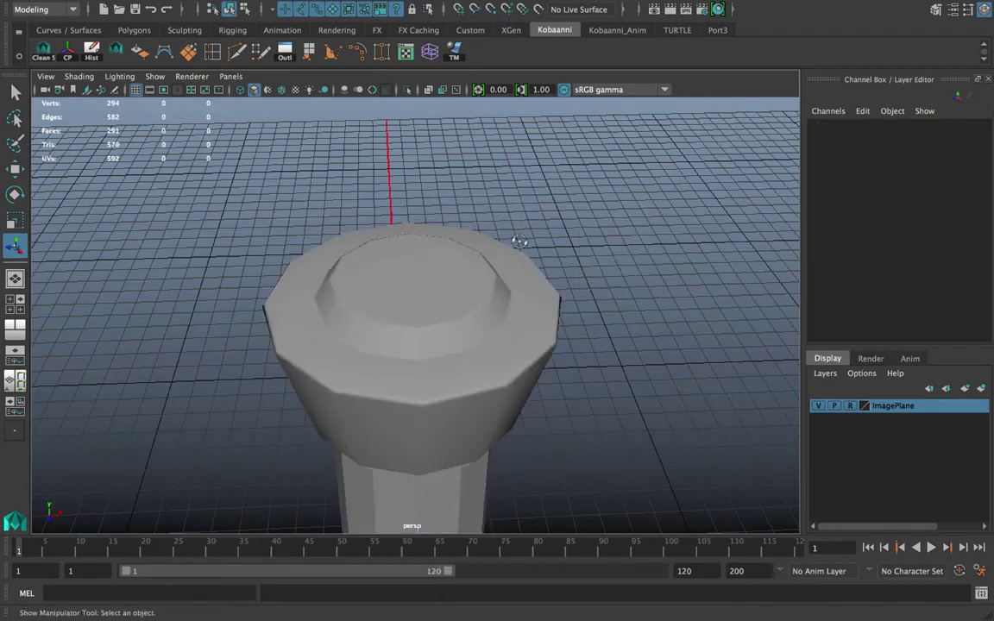
pyautogui.keyDown('alt'); pyautogui.moveTo(516, 240); pyautogui.dragTo(477, 305); pyautogui.keyUp('alt')
pyautogui.click(394, 322)
pyautogui.scroll(5, 513, 307)
pyautogui.keyDown('alt'); pyautogui.moveTo(466, 305); pyautogui.dragTo(359, 331, button='middle'); pyautogui.keyUp('alt')
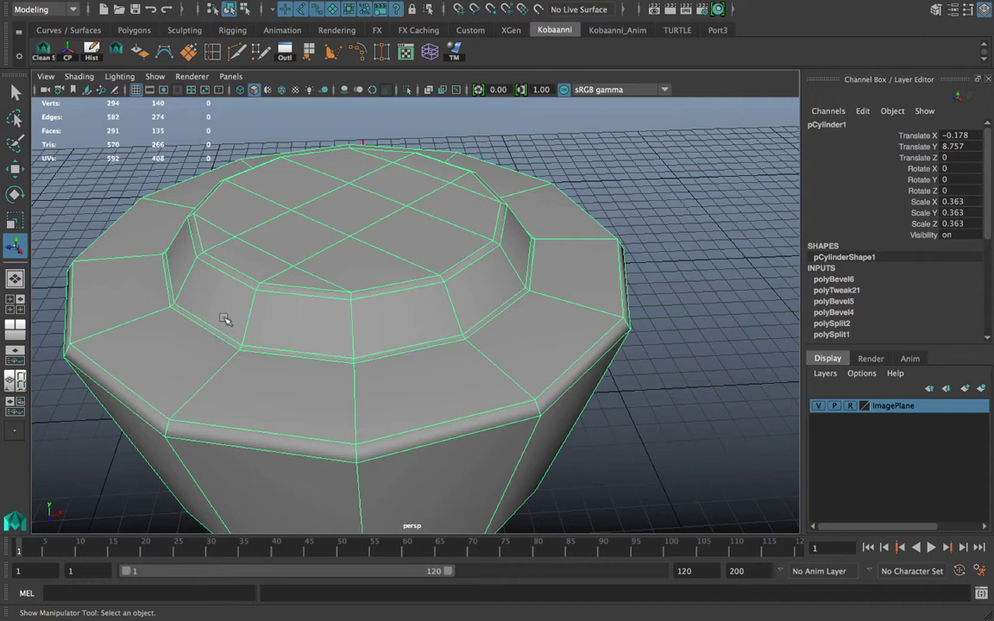
# - Try extruding the narrow ring of bevel faces around the raised cap's base and moving it down, and undo it
pyautogui.moveTo(202, 209); pyautogui.dragTo(184, 152, button='right')
pyautogui.moveTo(190, 315); pyautogui.dragTo(192, 249, button='right')
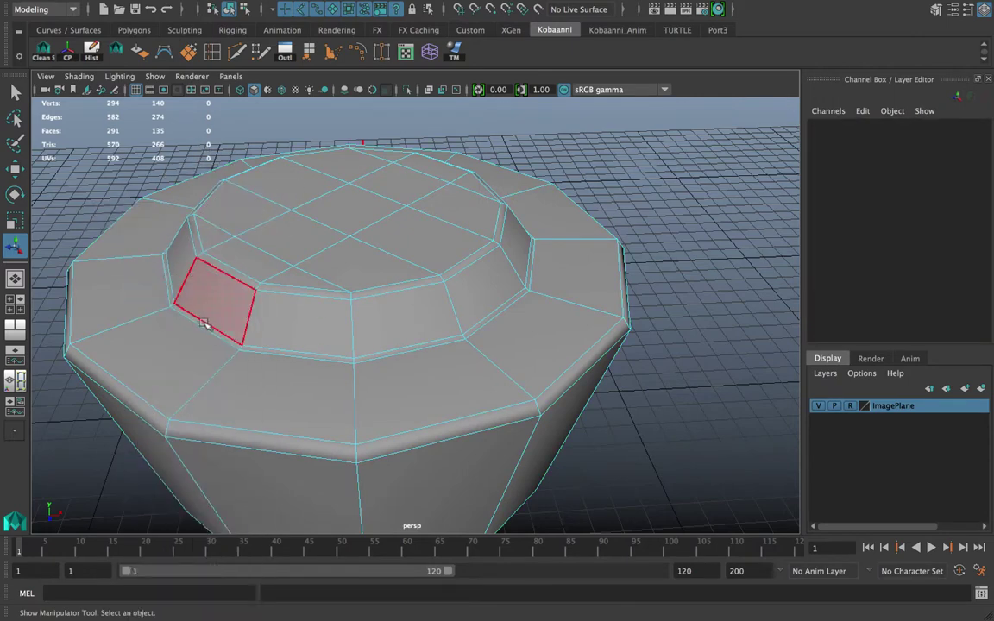
pyautogui.click(209, 328)
pyautogui.keyDown('shift'); pyautogui.doubleClick(267, 350); pyautogui.keyUp('shift')
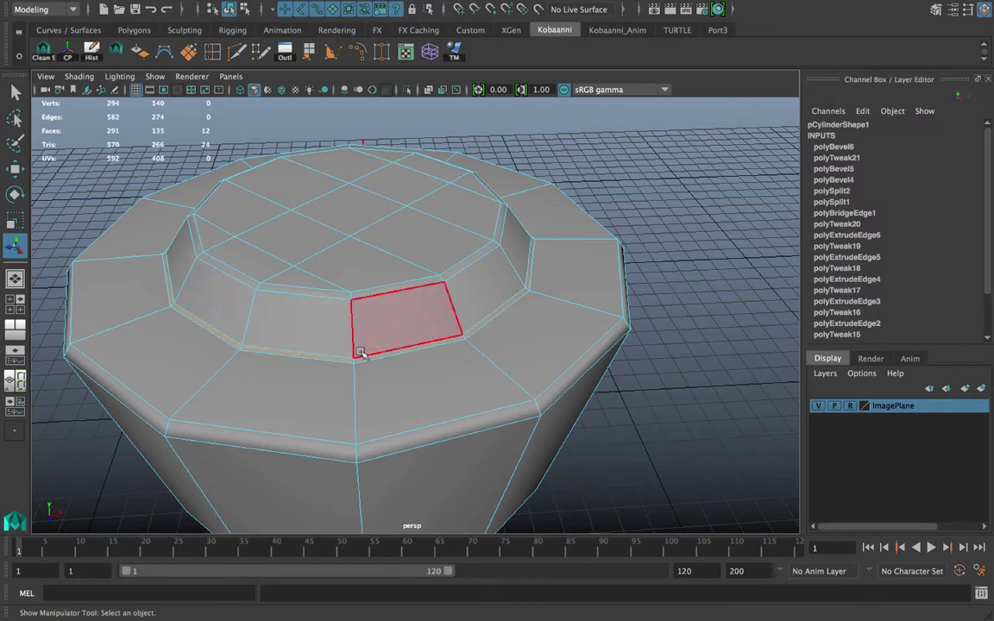
pyautogui.hotkey('ctrl', 'e')
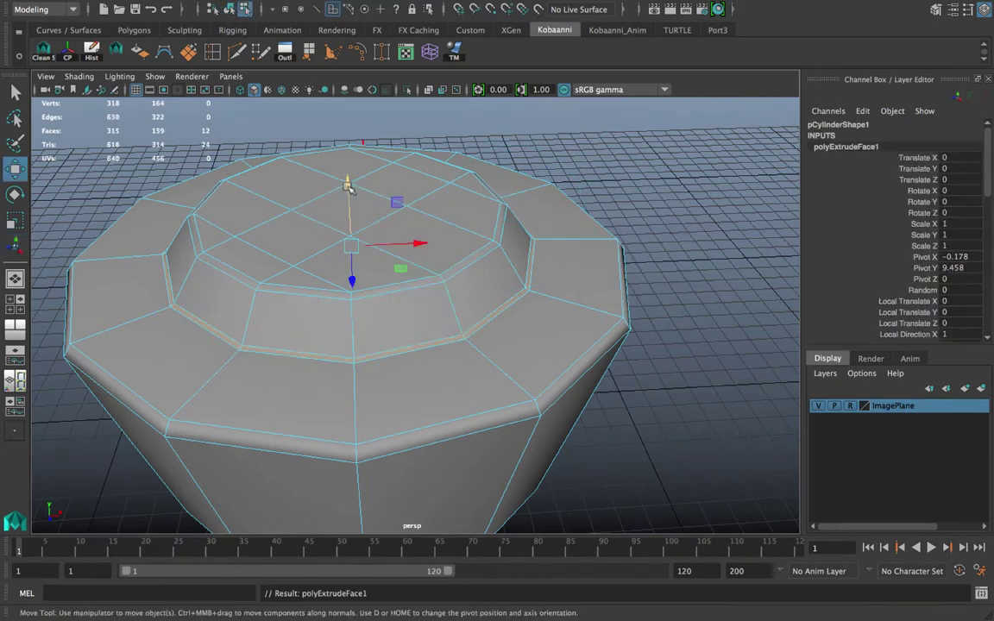
pyautogui.moveTo(345, 177)
pyautogui.mouseDown()
pyautogui.moveTo(351, 207)
pyautogui.moveTo(349, 189)
pyautogui.mouseUp()
pyautogui.hotkey('ctrl', 'z')
pyautogui.hotkey('ctrl', 'z')
pyautogui.hotkey('ctrl', 'z')
pyautogui.hotkey('ctrl', 'z')
pyautogui.hotkey('ctrl', 'z')
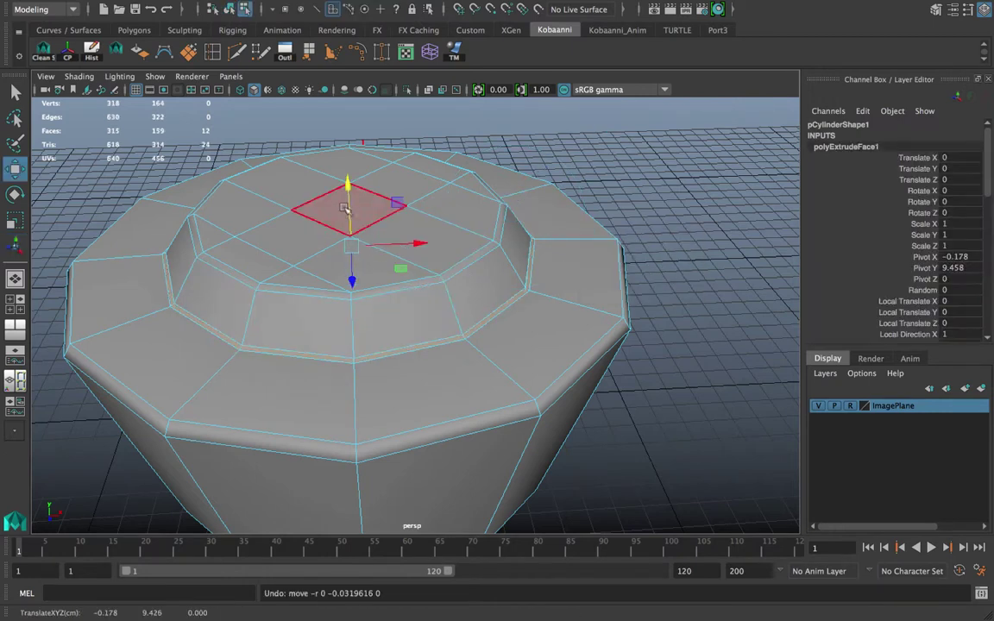
# - Try lowering the edge loop around the raised cap's base and a single edge of it, undoing each move
pyautogui.moveTo(215, 214); pyautogui.dragTo(215, 173, button='right')
pyautogui.doubleClick(187, 306)
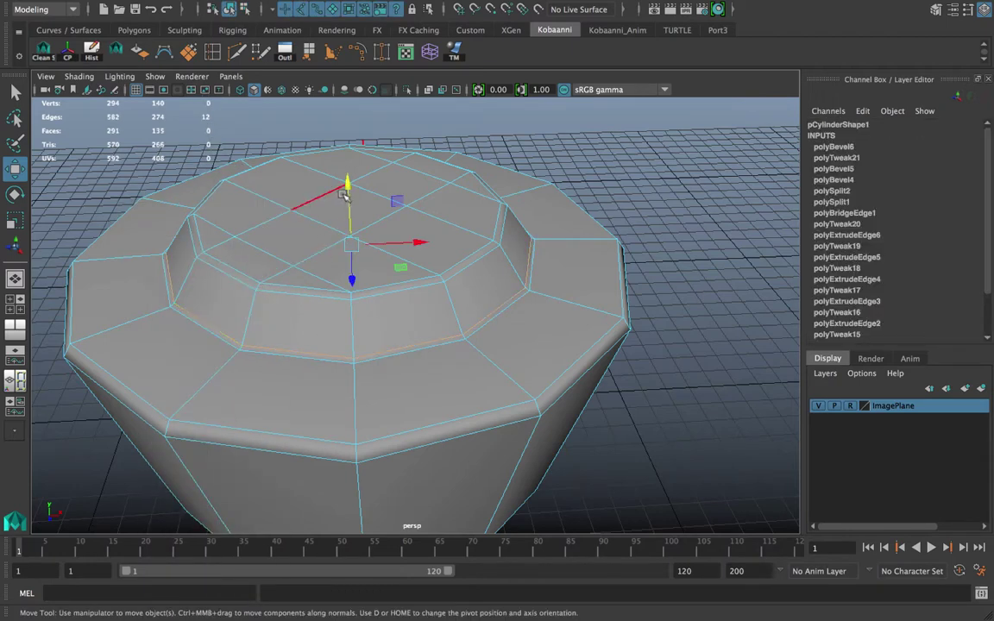
pyautogui.moveTo(346, 184); pyautogui.dragTo(350, 207)
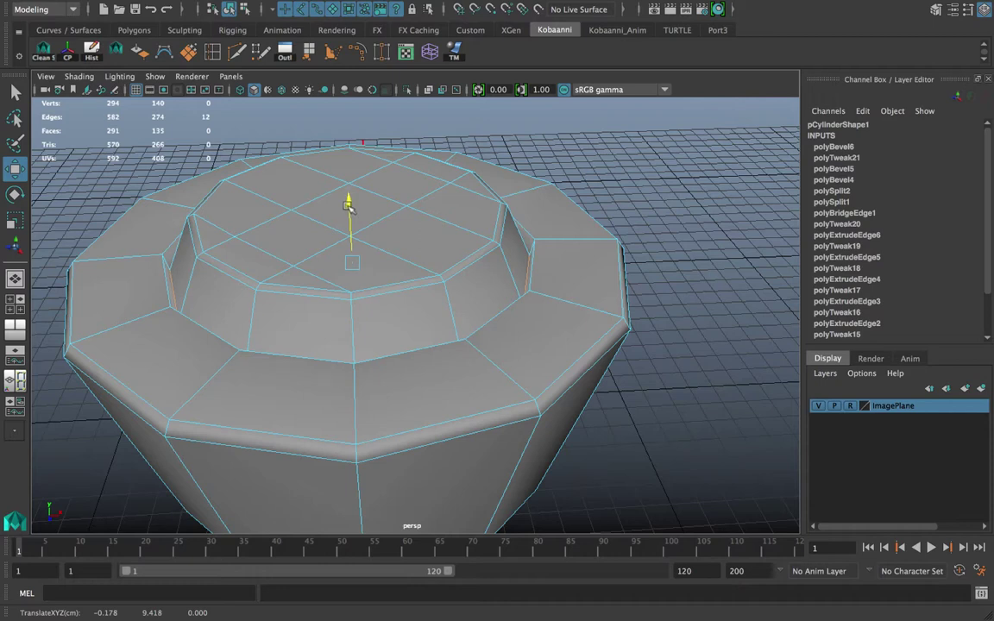
pyautogui.hotkey('ctrl', 'z')
pyautogui.hotkey('ctrl', 'z')
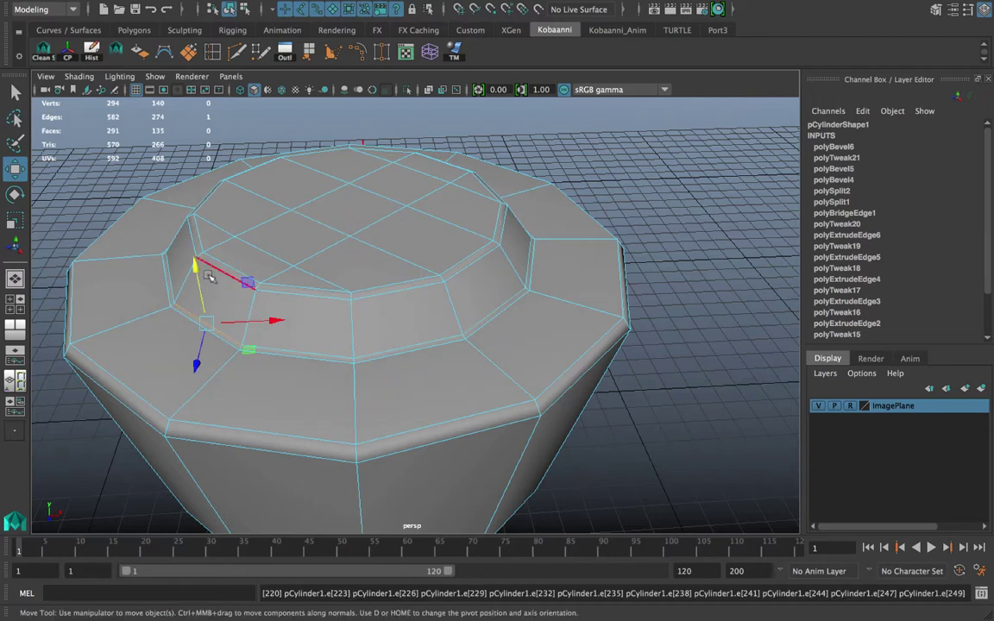
pyautogui.moveTo(198, 271); pyautogui.dragTo(204, 300)
pyautogui.hotkey('ctrl', 'z')
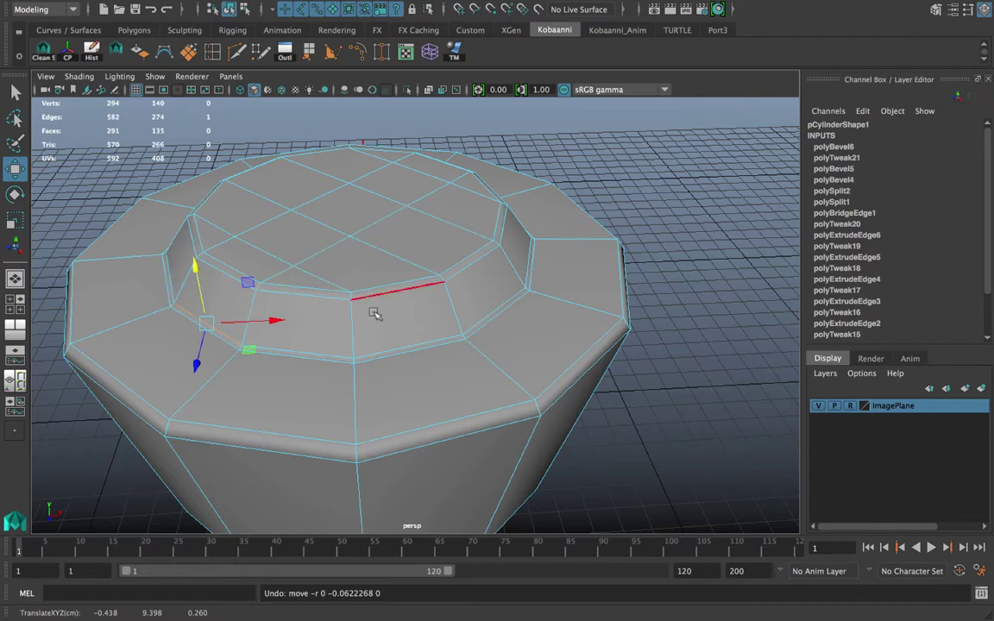
# - Examine the whole pommel in object mode, from the raised cap down to the collar joining it to the handle
pyautogui.moveTo(502, 177); pyautogui.dragTo(504, 179, button='right')
pyautogui.click(623, 207)
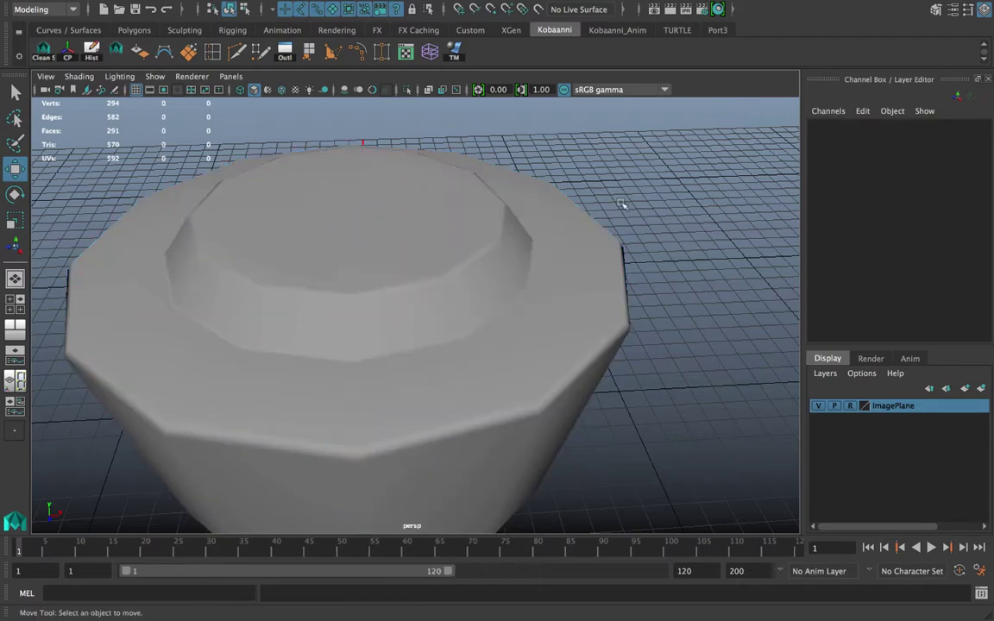
pyautogui.keyDown('alt'); pyautogui.moveTo(470, 248); pyautogui.dragTo(502, 246); pyautogui.keyUp('alt')
pyautogui.scroll(-3, 502, 267)
pyautogui.scroll(-5, 502, 267)
pyautogui.keyDown('alt'); pyautogui.moveTo(487, 302); pyautogui.dragTo(435, 257, button='middle'); pyautogui.keyUp('alt')
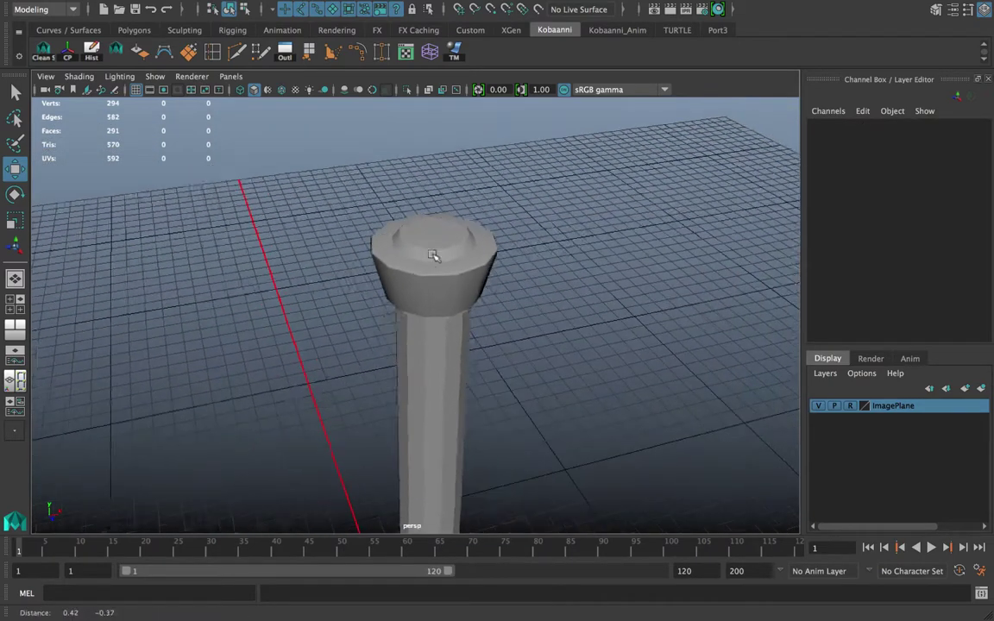
pyautogui.keyDown('alt'); pyautogui.moveTo(385, 268); pyautogui.dragTo(388, 225); pyautogui.keyUp('alt')
pyautogui.keyDown('alt'); pyautogui.moveTo(397, 205); pyautogui.dragTo(399, 218, button='middle'); pyautogui.keyUp('alt')
pyautogui.keyDown('alt'); pyautogui.moveTo(399, 218); pyautogui.dragTo(370, 282, button='right'); pyautogui.keyUp('alt')
pyautogui.click(372, 215)
pyautogui.keyDown('alt'); pyautogui.moveTo(369, 281); pyautogui.dragTo(357, 354, button='middle'); pyautogui.keyUp('alt')
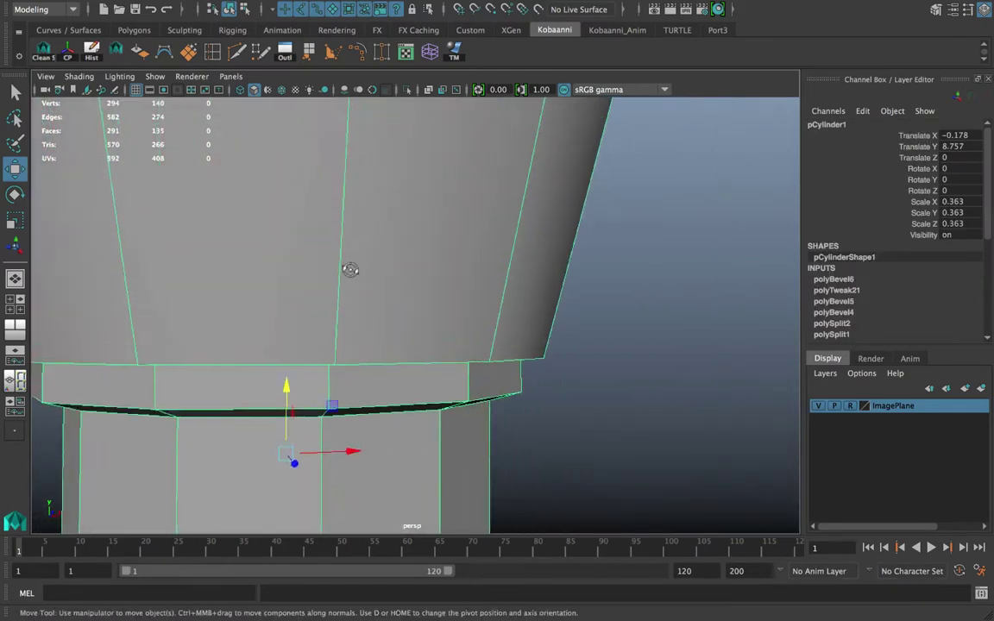
pyautogui.keyDown('alt'); pyautogui.moveTo(351, 271); pyautogui.dragTo(352, 264); pyautogui.keyUp('alt')
pyautogui.keyDown('alt'); pyautogui.moveTo(349, 264); pyautogui.dragTo(346, 328, button='middle'); pyautogui.keyUp('alt')
pyautogui.keyDown('alt'); pyautogui.moveTo(342, 283); pyautogui.dragTo(342, 273, button='right'); pyautogui.keyUp('alt')
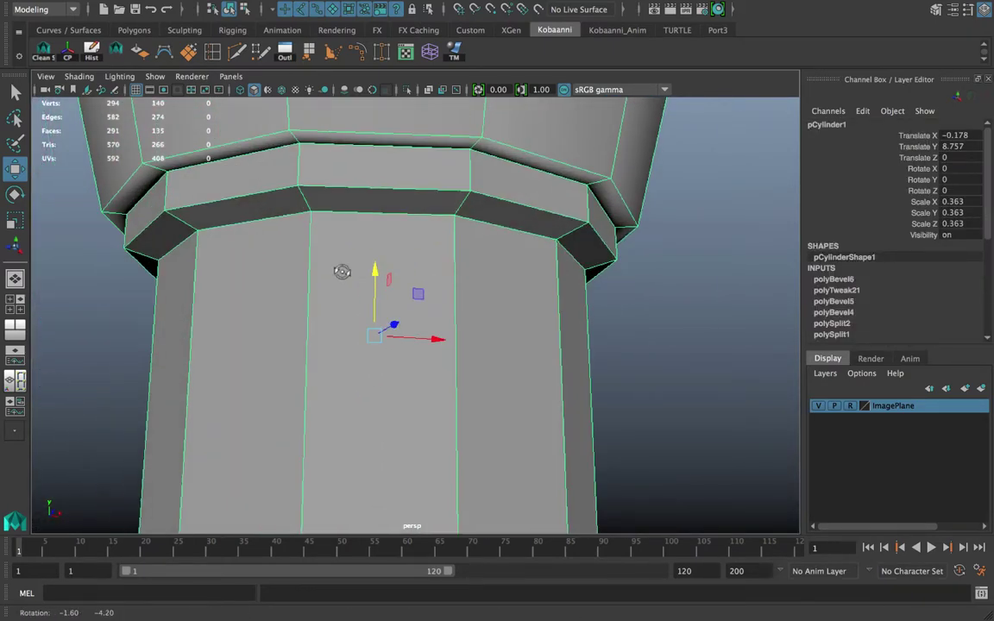
# - Select the pommel's lower rim edge loop above the collar, and return to object mode with nothing selected
pyautogui.moveTo(338, 129); pyautogui.dragTo(357, 89, button='right')
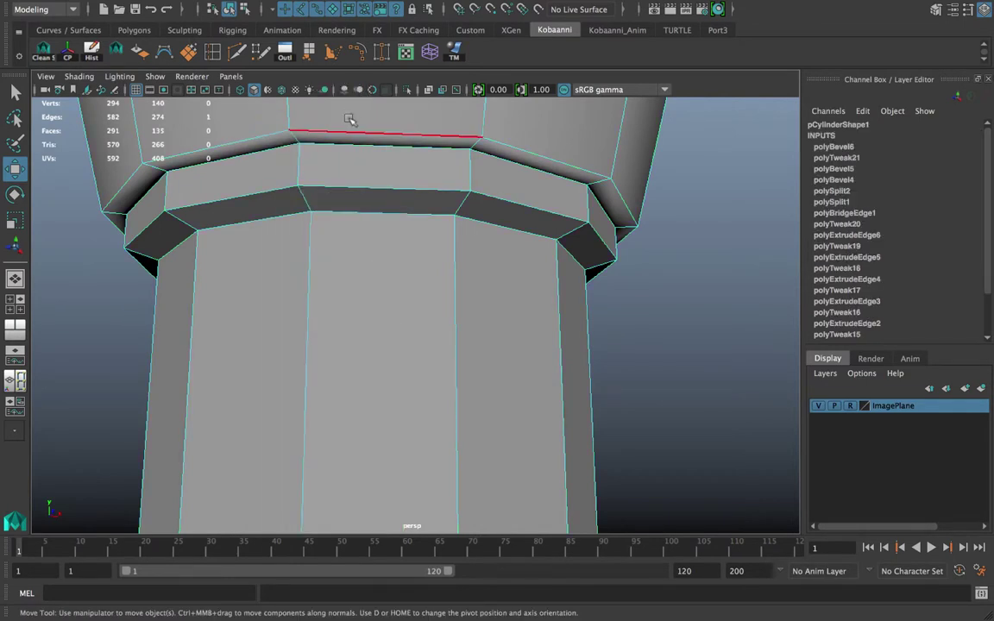
pyautogui.keyDown('alt'); pyautogui.moveTo(347, 149); pyautogui.dragTo(340, 195, button='middle'); pyautogui.keyUp('alt')
pyautogui.keyDown('alt'); pyautogui.moveTo(340, 195); pyautogui.dragTo(339, 189); pyautogui.keyUp('alt')
pyautogui.keyDown('alt'); pyautogui.moveTo(339, 189); pyautogui.dragTo(322, 260, button='middle'); pyautogui.keyUp('alt')
pyautogui.doubleClick(322, 259)
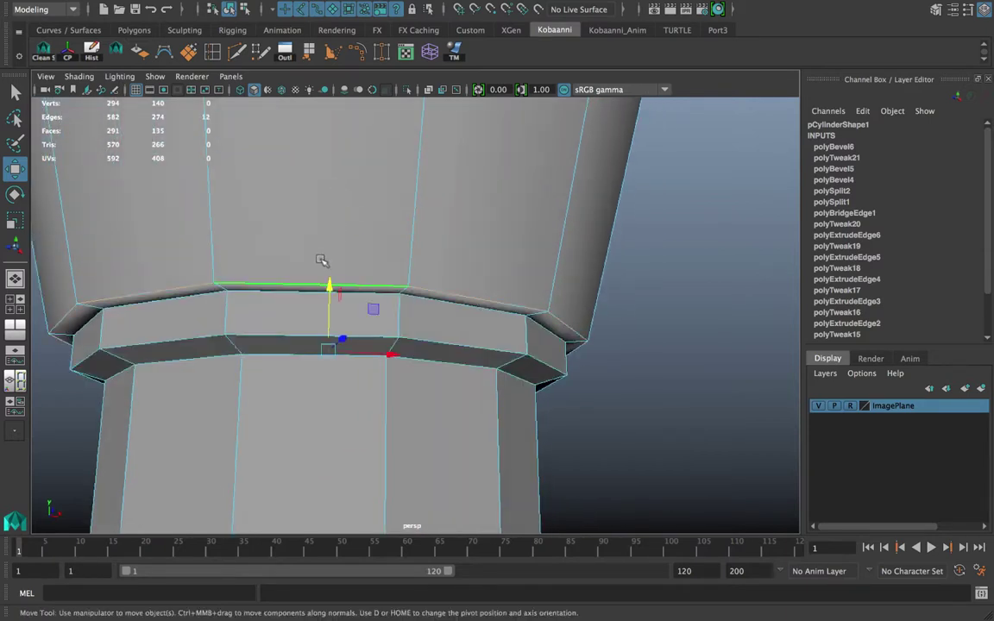
pyautogui.scroll(-5, 322, 261)
pyautogui.moveTo(331, 251); pyautogui.dragTo(384, 222, button='right')
pyautogui.keyDown('alt'); pyautogui.moveTo(384, 222); pyautogui.dragTo(384, 229); pyautogui.keyUp('alt')
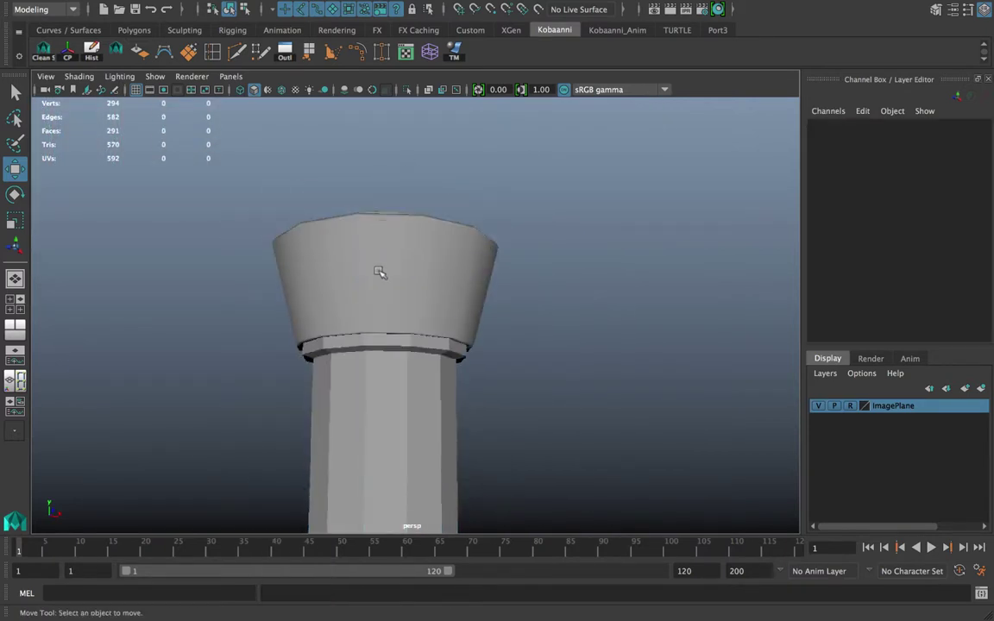
# - Preview the handle's pommel in smooth mesh display, then return it to the unsmoothed display
pyautogui.click(380, 272)
pyautogui.press('3')
pyautogui.click(510, 302)
pyautogui.keyDown('alt'); pyautogui.moveTo(510, 302); pyautogui.dragTo(506, 300); pyautogui.keyUp('alt')
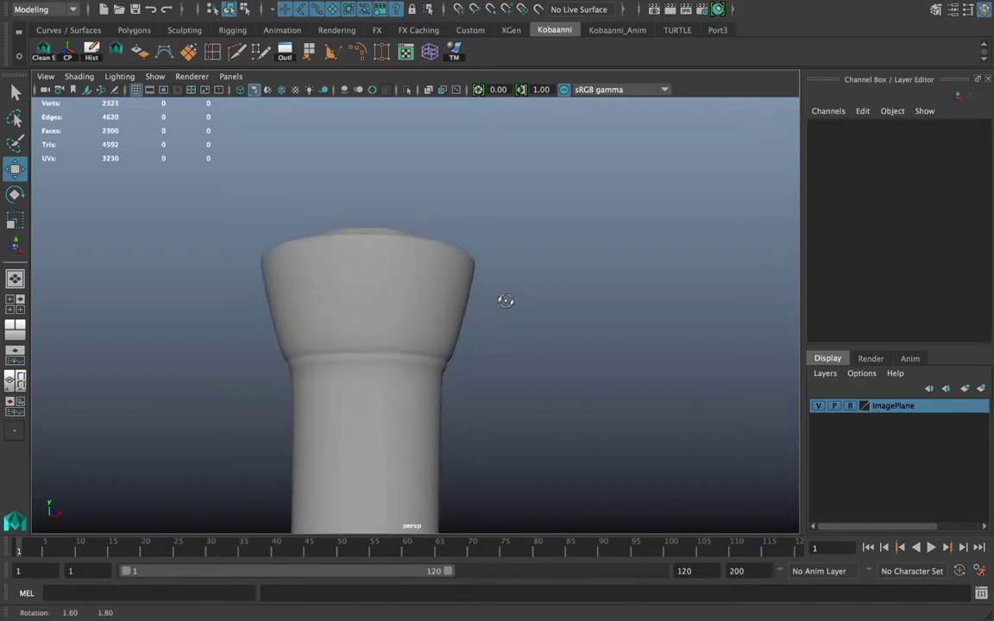
pyautogui.scroll(-3, 381, 259)
pyautogui.keyDown('alt'); pyautogui.moveTo(382, 239); pyautogui.dragTo(381, 268); pyautogui.keyUp('alt')
pyautogui.click(381, 268)
pyautogui.press('1')
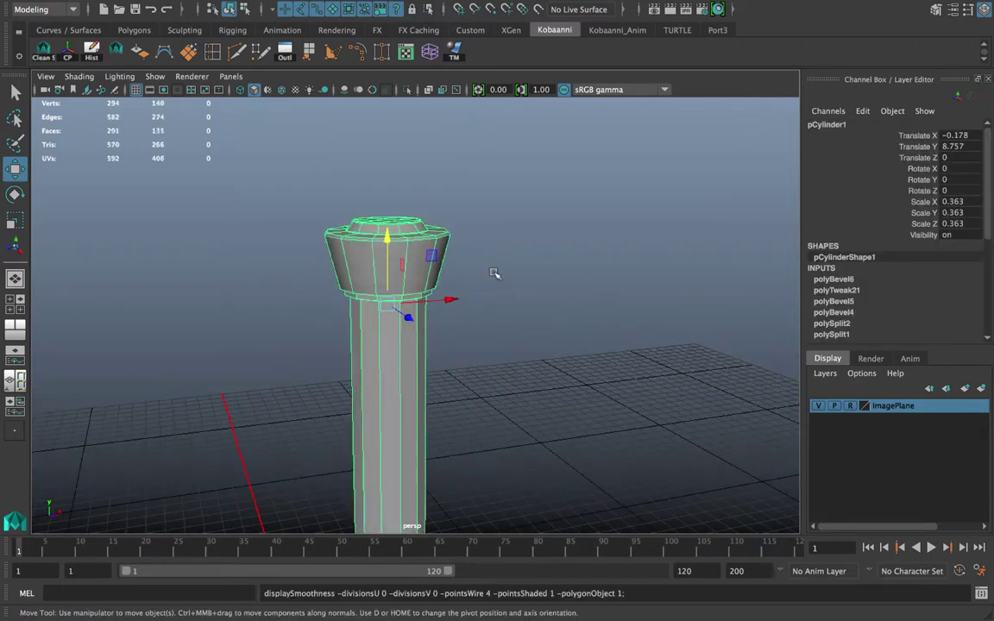
# - Bevel the edge loop at the bottom of the flared pommel, where it meets the collar
pyautogui.scroll(4, 454, 274)
pyautogui.keyDown('alt'); pyautogui.moveTo(377, 243); pyautogui.dragTo(367, 254, button='middle'); pyautogui.keyUp('alt')
pyautogui.moveTo(317, 236); pyautogui.dragTo(318, 177, button='right')
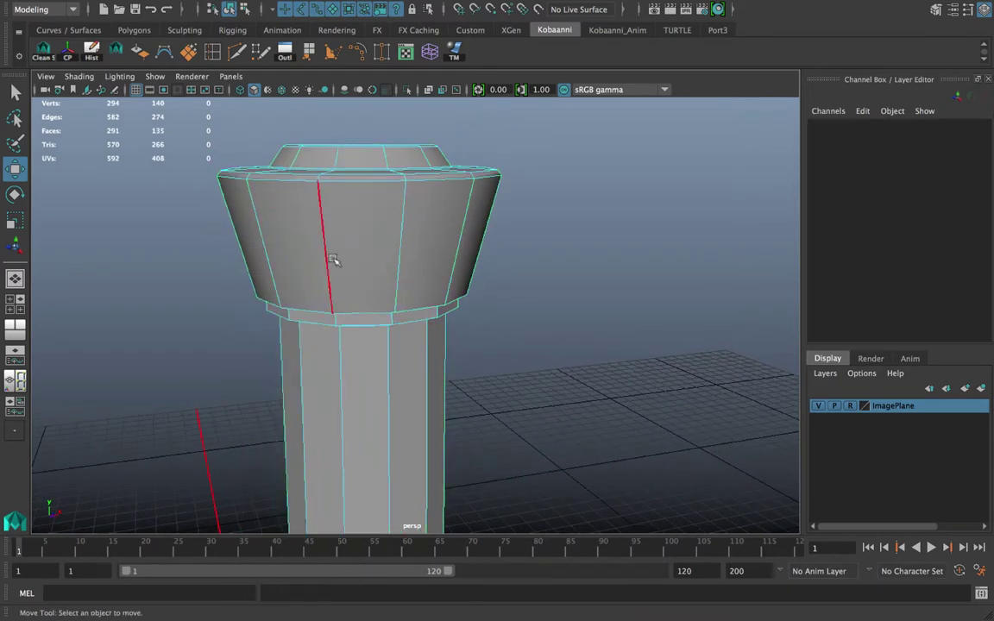
pyautogui.doubleClick(324, 309)
pyautogui.keyDown('shift'); pyautogui.moveTo(323, 308); pyautogui.dragTo(393, 311, button='right'); pyautogui.keyUp('shift')
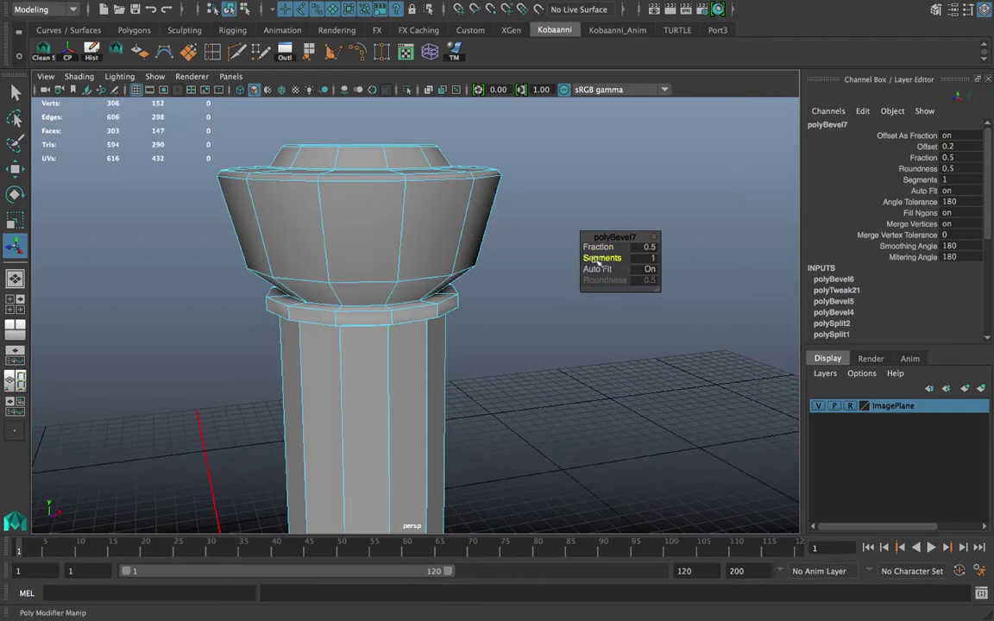
# - Set the fraction of the pommel's lower-edge bevel to 0.02 and return to object mode
pyautogui.moveTo(597, 247); pyautogui.dragTo(561, 249)
pyautogui.scroll(3, 373, 291)
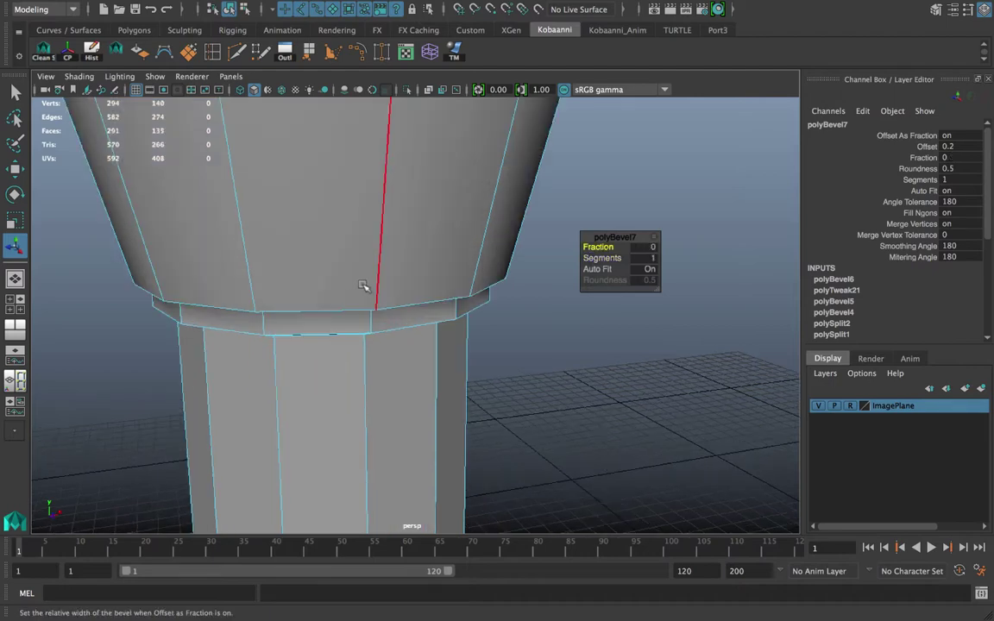
pyautogui.keyDown('alt'); pyautogui.moveTo(368, 288); pyautogui.dragTo(366, 261); pyautogui.keyUp('alt')
pyautogui.keyDown('alt'); pyautogui.moveTo(366, 261); pyautogui.dragTo(346, 380, button='middle'); pyautogui.keyUp('alt')
pyautogui.keyDown('alt'); pyautogui.moveTo(345, 380); pyautogui.dragTo(349, 373); pyautogui.keyUp('alt')
pyautogui.moveTo(598, 247); pyautogui.dragTo(524, 290, button='middle')
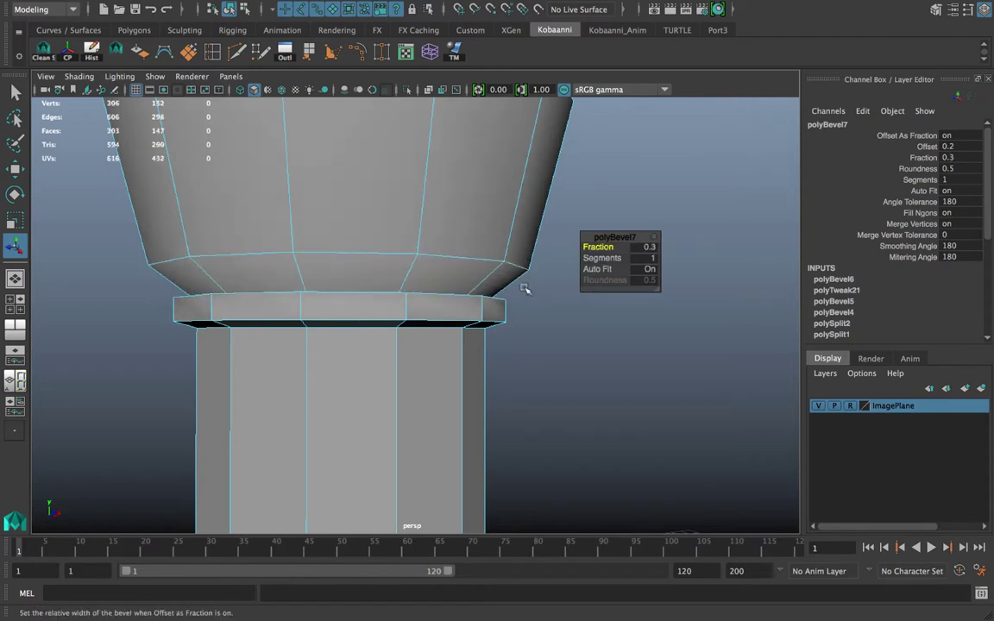
pyautogui.keyDown('alt'); pyautogui.moveTo(464, 316); pyautogui.dragTo(432, 328); pyautogui.keyUp('alt')
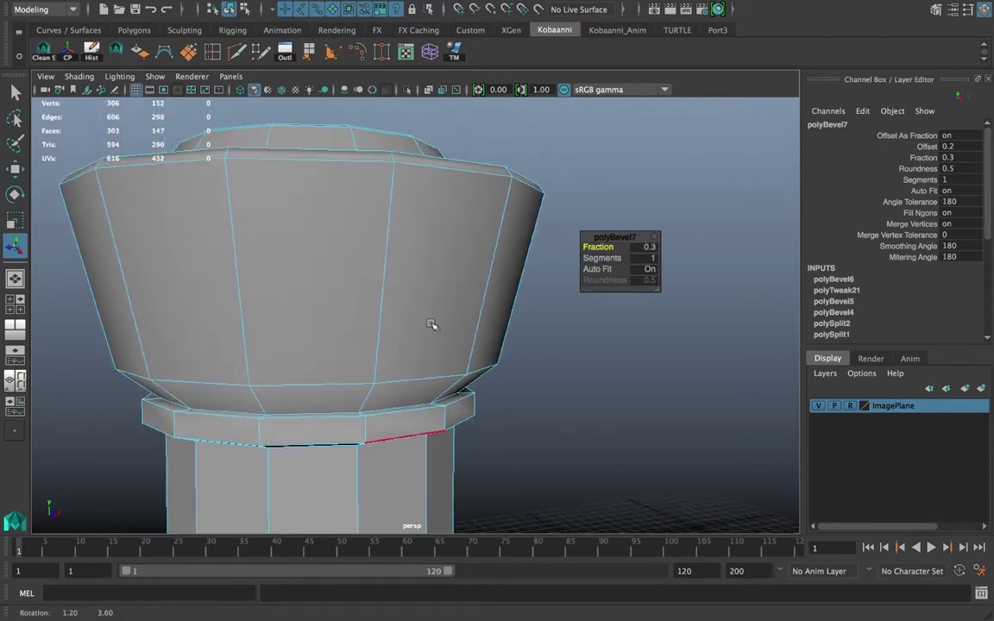
pyautogui.moveTo(444, 322); pyautogui.dragTo(420, 324, button='middle')
pyautogui.keyDown('alt'); pyautogui.moveTo(424, 326); pyautogui.dragTo(428, 312); pyautogui.keyUp('alt')
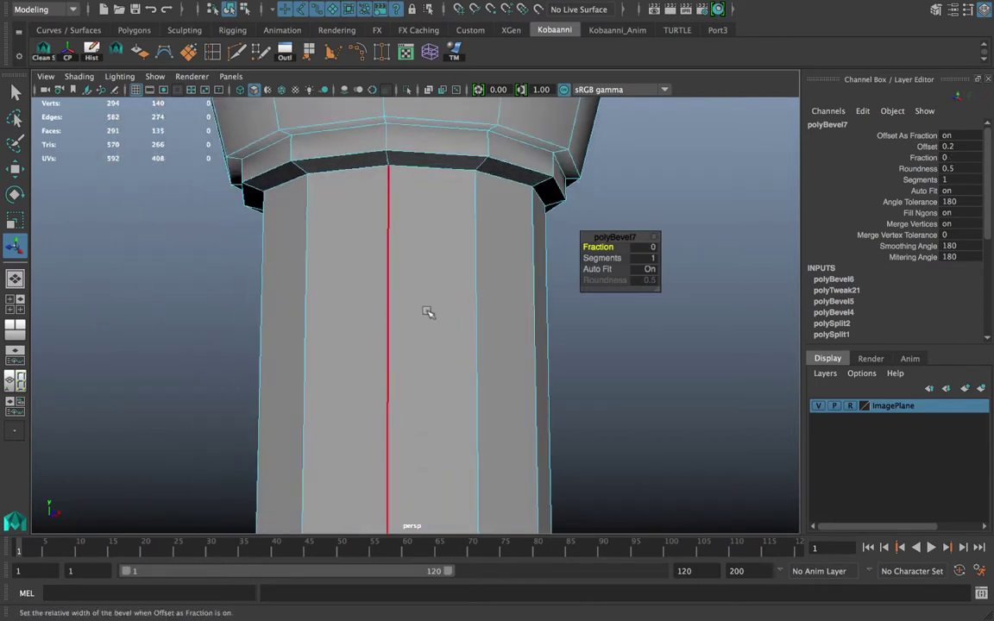
pyautogui.moveTo(429, 312); pyautogui.dragTo(430, 308, button='middle')
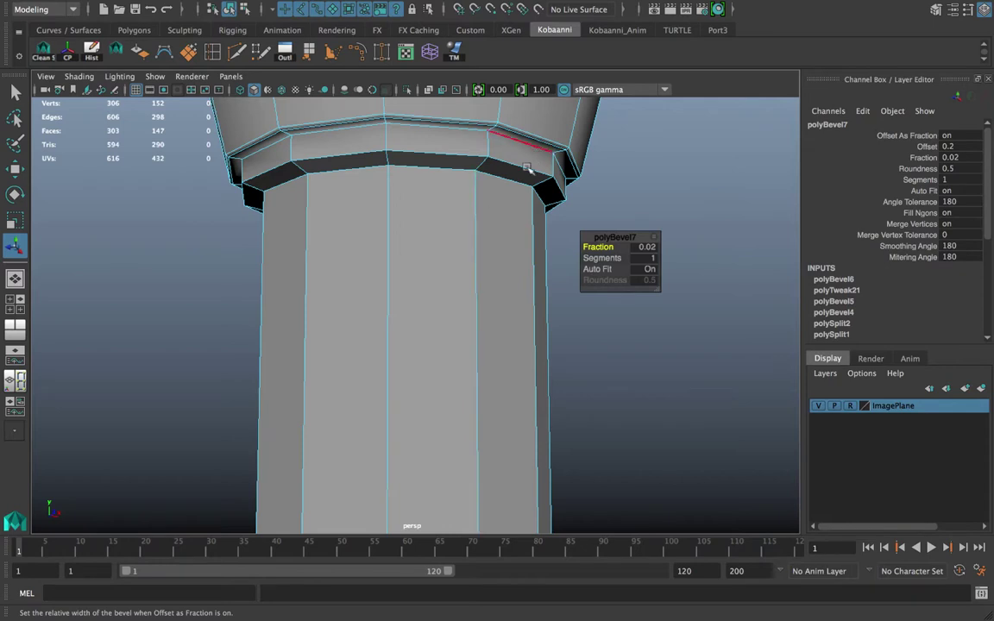
pyautogui.moveTo(483, 125); pyautogui.dragTo(546, 104, button='right')
# - Check the beveled pommel edge in smooth preview, then switch the handle back to unsmoothed display
pyautogui.keyDown('alt'); pyautogui.moveTo(448, 130); pyautogui.dragTo(447, 218, button='middle'); pyautogui.keyUp('alt')
pyautogui.press('3')
pyautogui.click(561, 288)
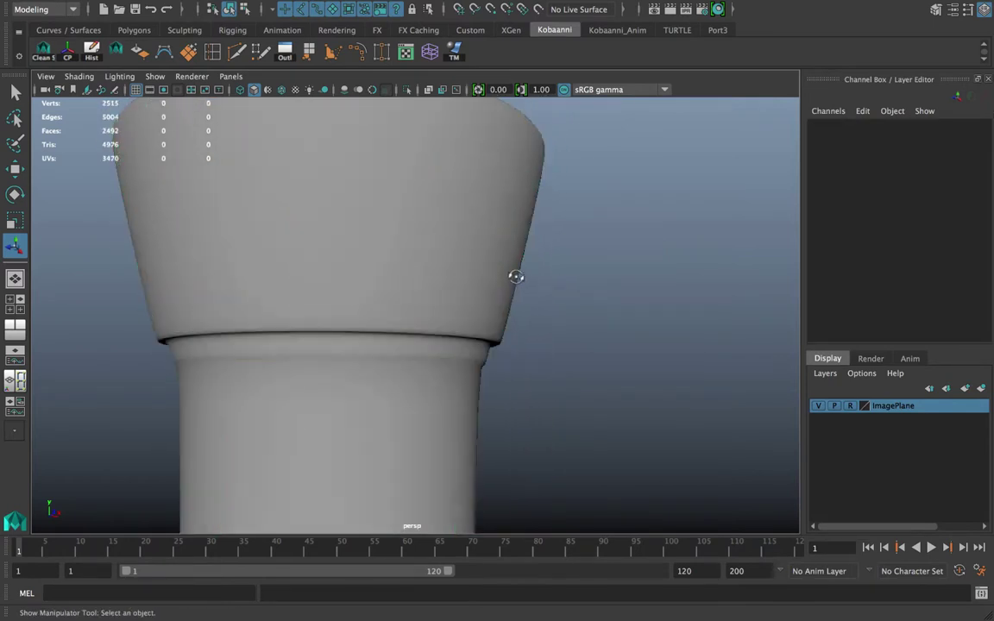
pyautogui.keyDown('alt'); pyautogui.moveTo(515, 275); pyautogui.dragTo(517, 271, button='middle'); pyautogui.keyUp('alt')
pyautogui.keyDown('alt'); pyautogui.moveTo(365, 113); pyautogui.dragTo(349, 129, button='middle'); pyautogui.keyUp('alt')
pyautogui.click(343, 151)
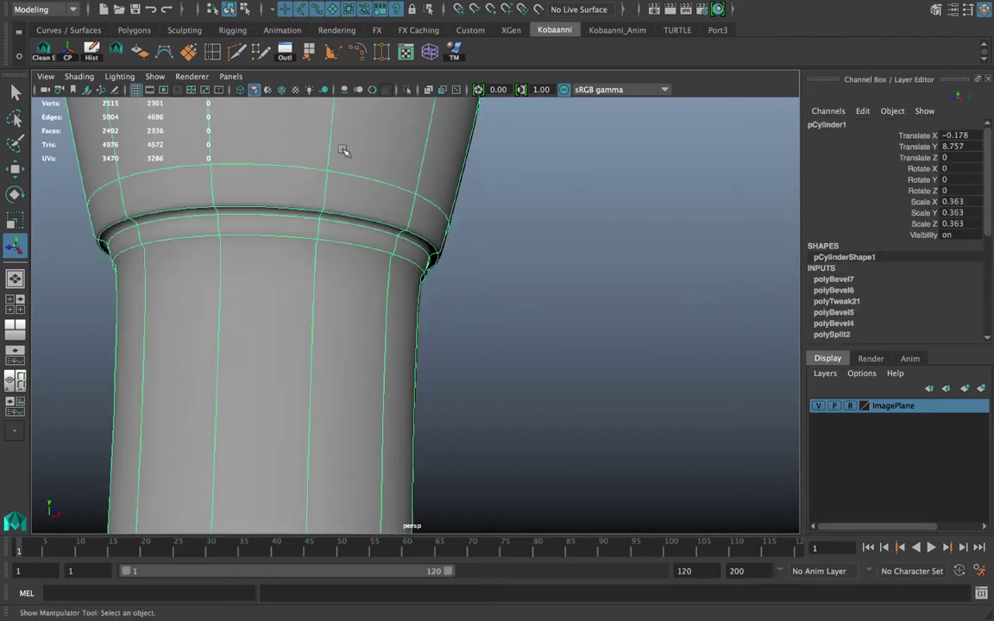
pyautogui.press('1')
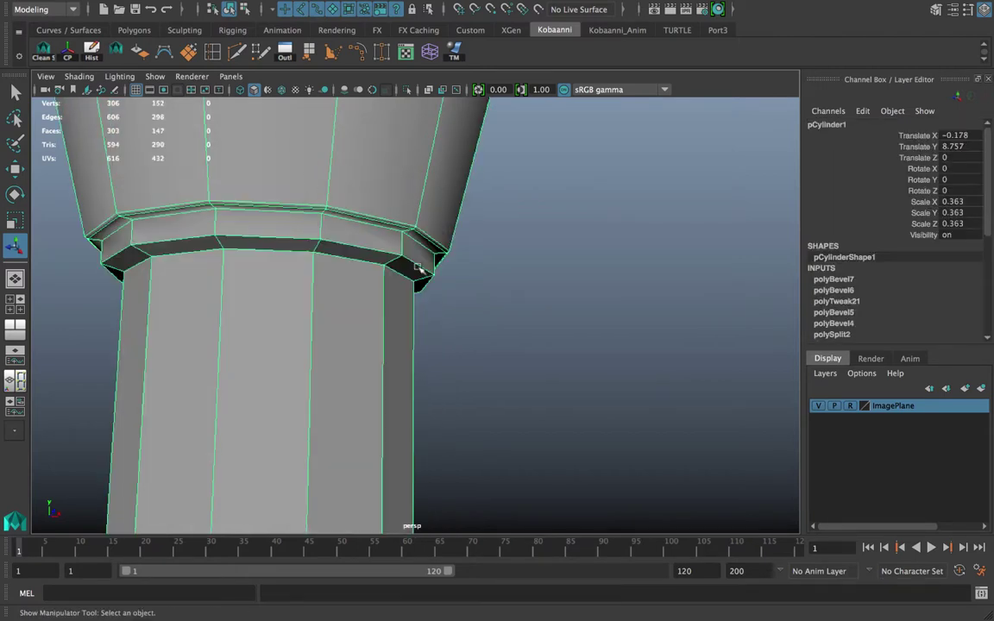
# - Bevel the collar's lower outer edge loop with a fraction of 0.2
pyautogui.click(471, 261)
pyautogui.moveTo(320, 183); pyautogui.dragTo(324, 156, button='right')
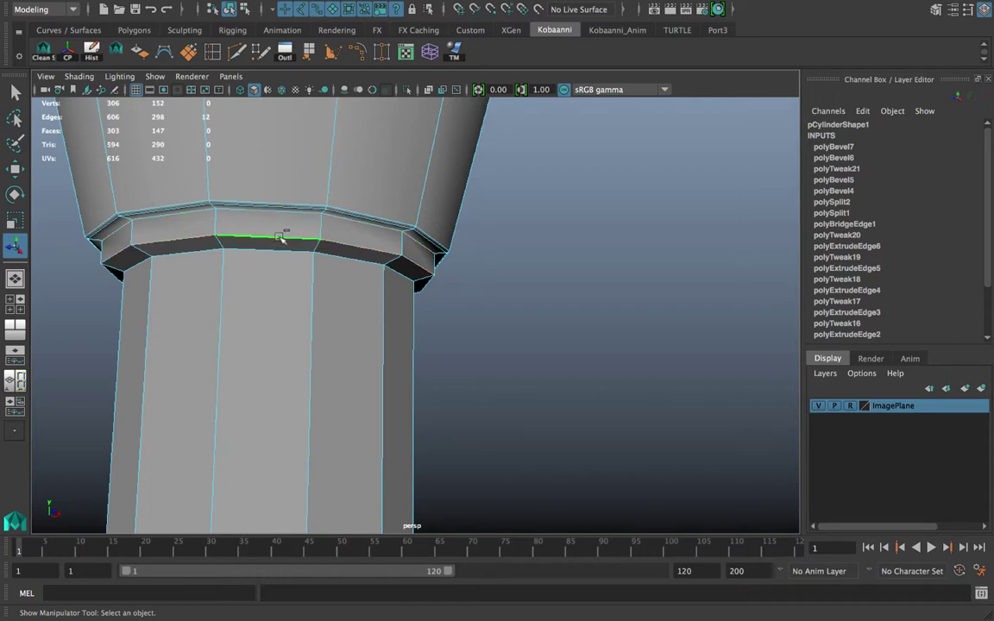
pyautogui.keyDown('shift'); pyautogui.moveTo(281, 238); pyautogui.dragTo(356, 238, button='right'); pyautogui.keyUp('shift')
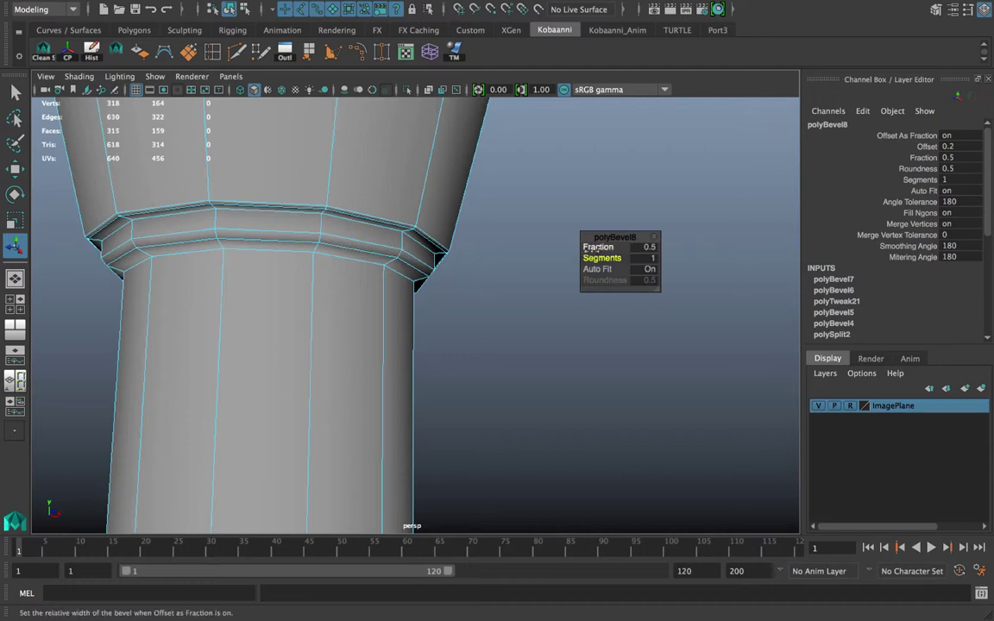
pyautogui.moveTo(592, 250); pyautogui.dragTo(586, 250)
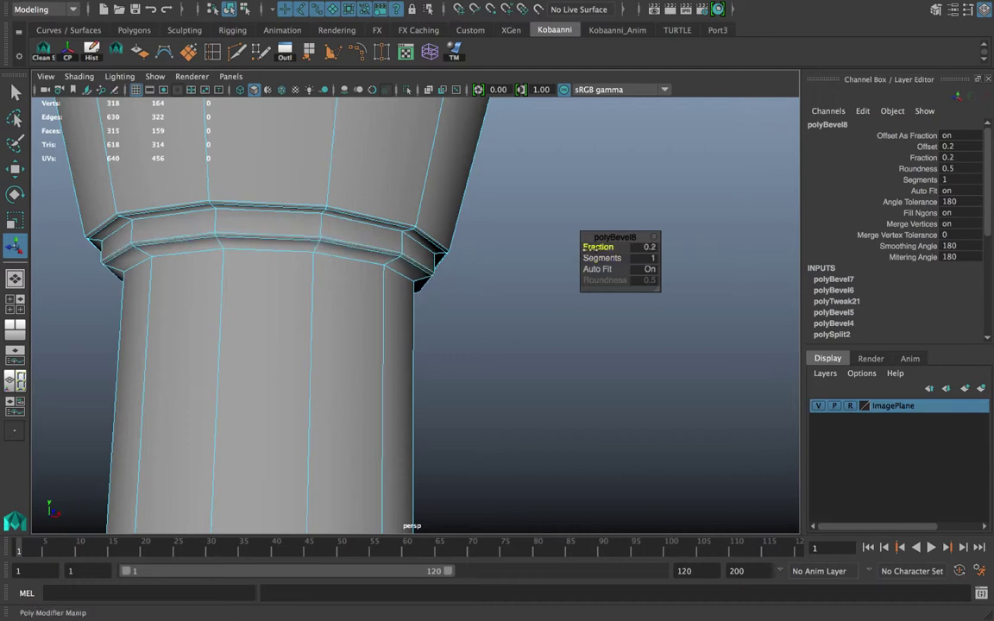
# - Bevel the collar's upper outer edge loop with 2 segments and a fraction of 0.24
pyautogui.doubleClick(262, 220)
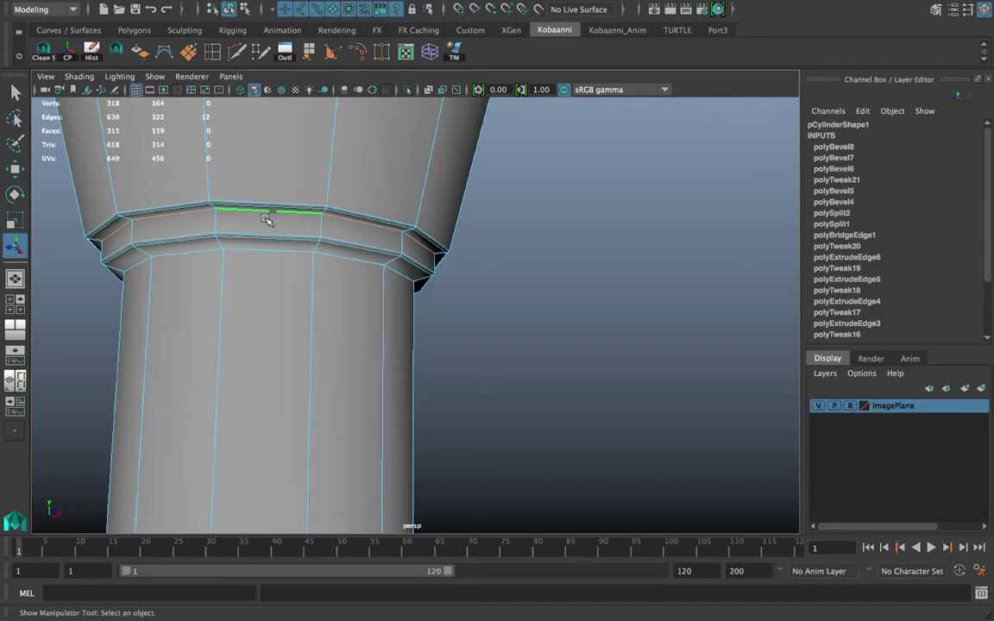
pyautogui.keyDown('shift'); pyautogui.moveTo(265, 218); pyautogui.dragTo(311, 219, button='right'); pyautogui.keyUp('shift')
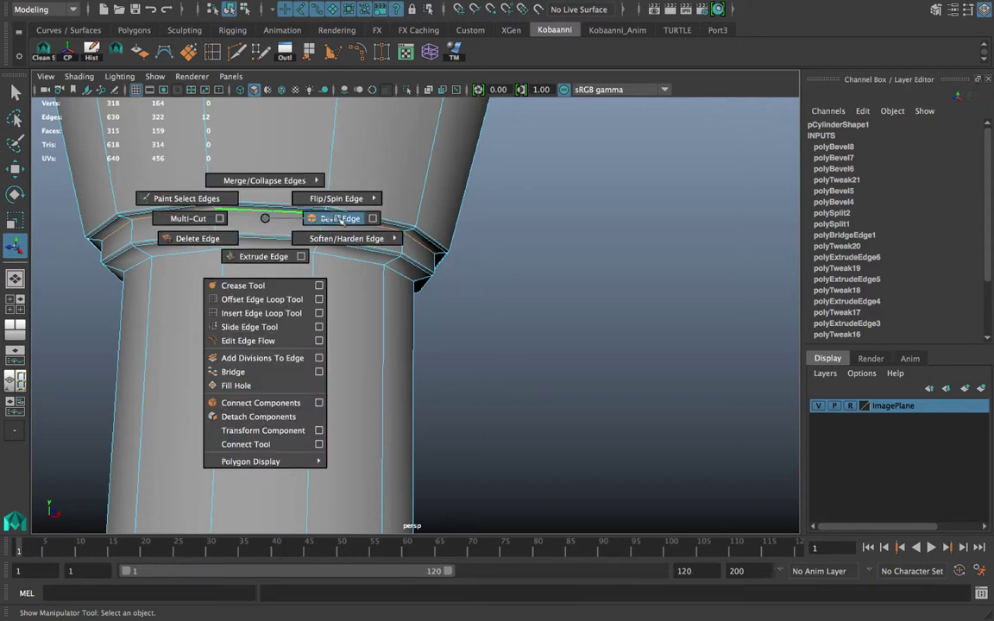
pyautogui.keyDown('shift'); pyautogui.moveTo(339, 221); pyautogui.dragTo(339, 221, button='right'); pyautogui.keyUp('shift')
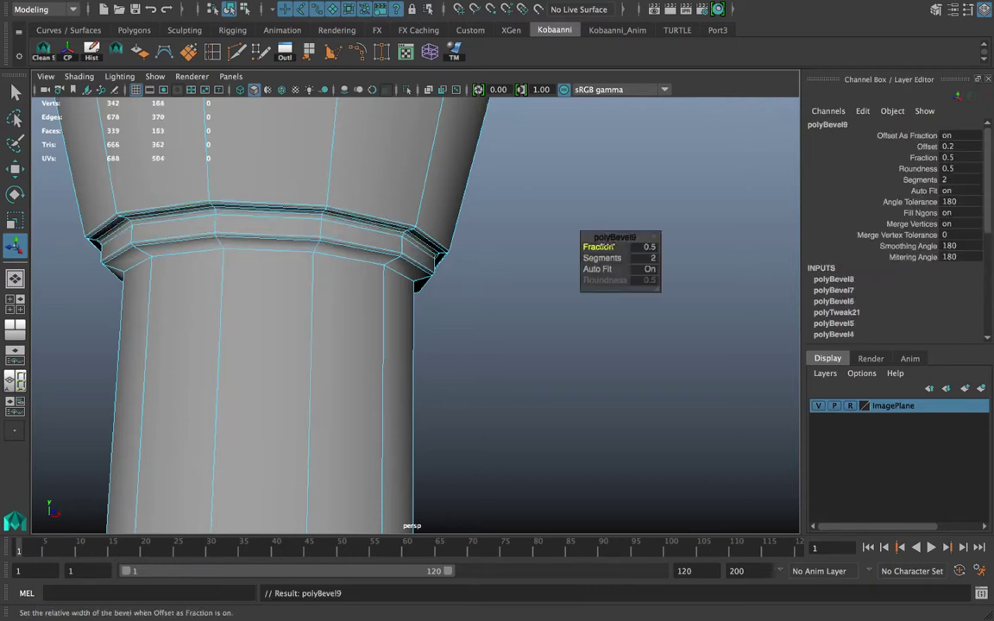
pyautogui.moveTo(605, 247); pyautogui.dragTo(516, 244)
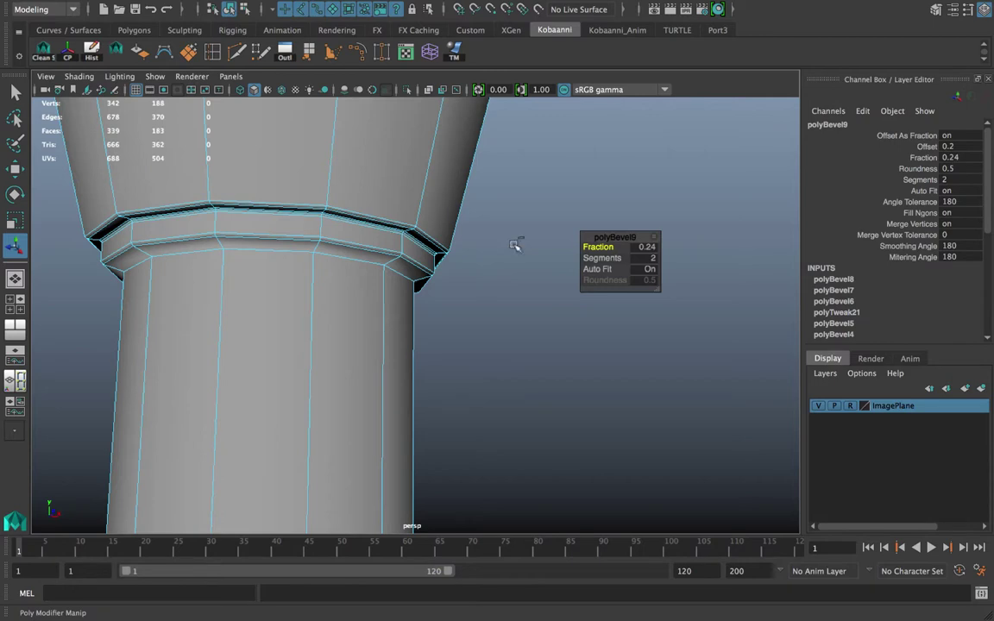
pyautogui.moveTo(315, 214); pyautogui.dragTo(449, 191, button='right')
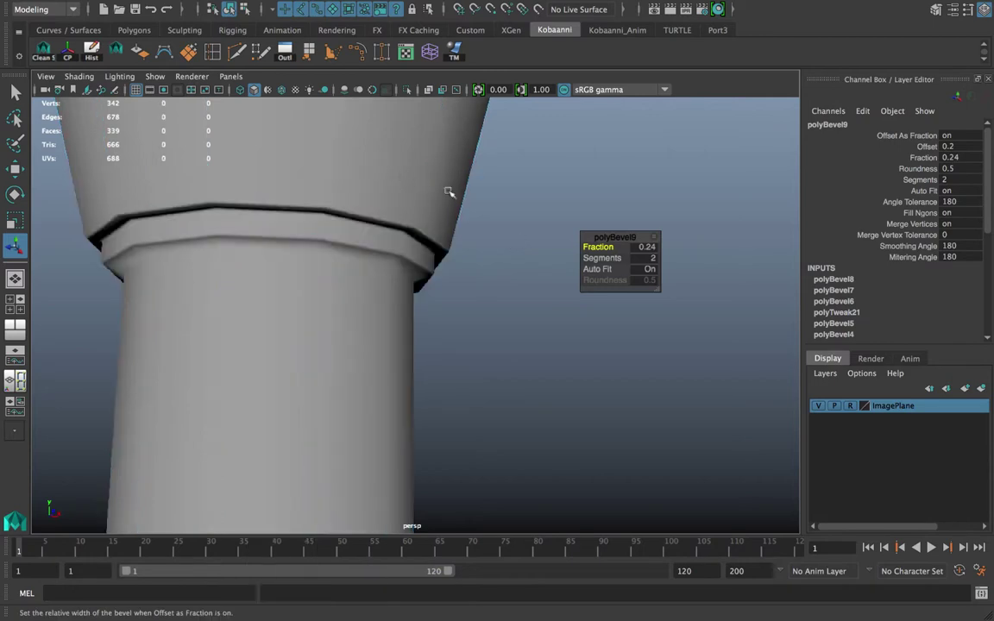
# - Examine the collar's new bevels up close and in smooth preview from several angles
pyautogui.click(231, 216)
pyautogui.scroll(5, 179, 216)
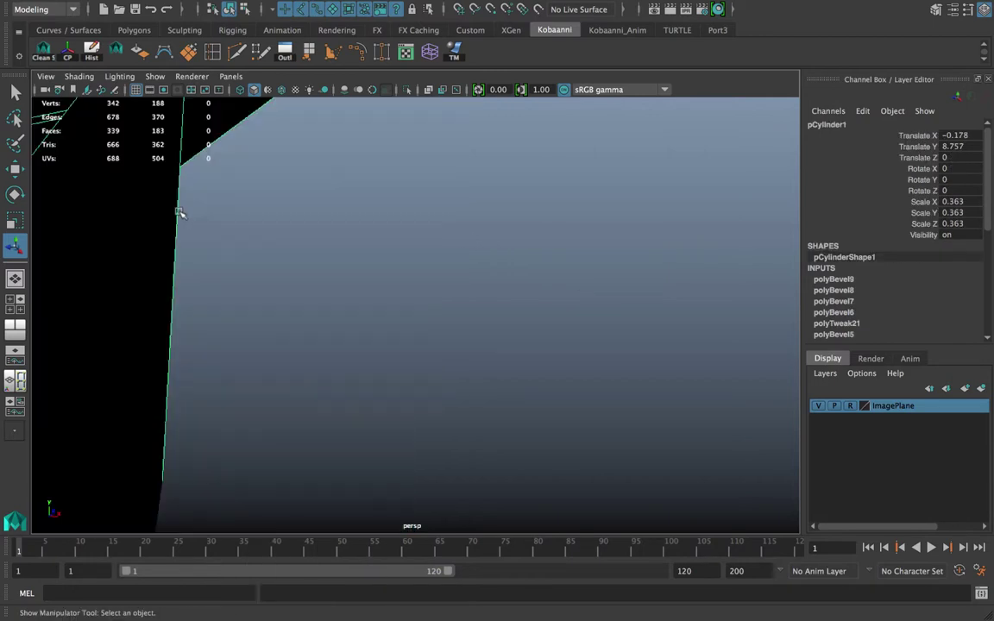
pyautogui.scroll(-2, 180, 216)
pyautogui.scroll(1, 184, 215)
pyautogui.keyDown('alt'); pyautogui.moveTo(184, 215); pyautogui.dragTo(242, 372, button='middle'); pyautogui.keyUp('alt')
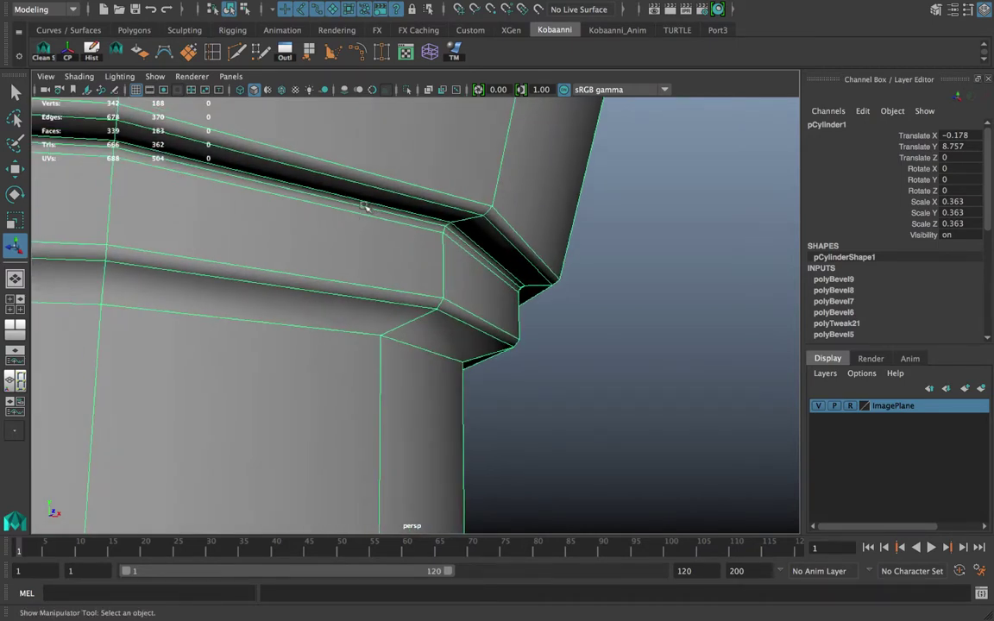
pyautogui.moveTo(349, 217); pyautogui.dragTo(408, 182, button='right')
pyautogui.scroll(-6, 408, 182)
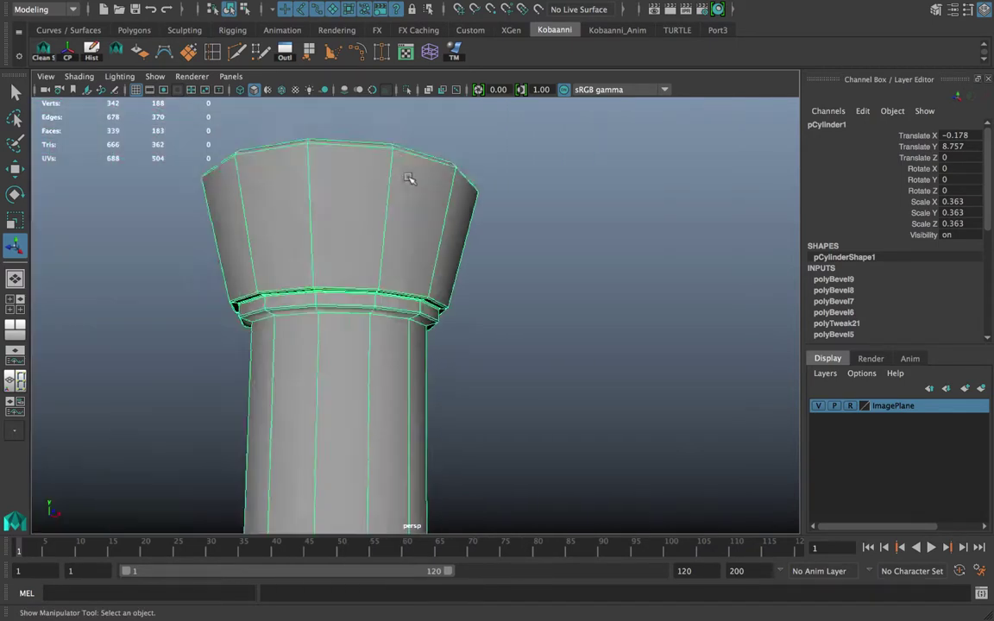
pyautogui.press('3')
pyautogui.click(505, 269)
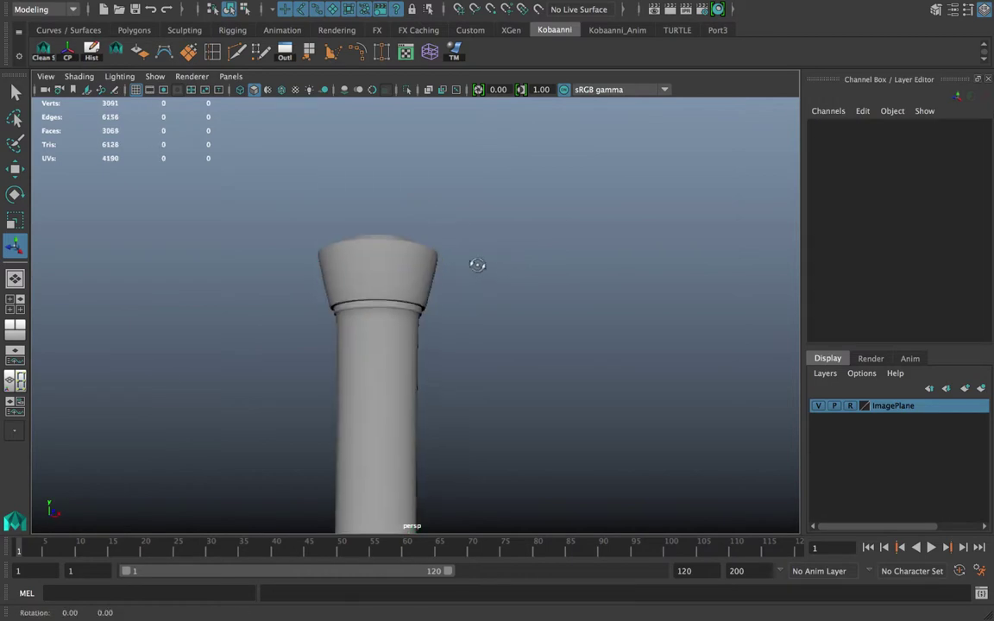
pyautogui.scroll(5, 457, 253)
pyautogui.click(310, 250)
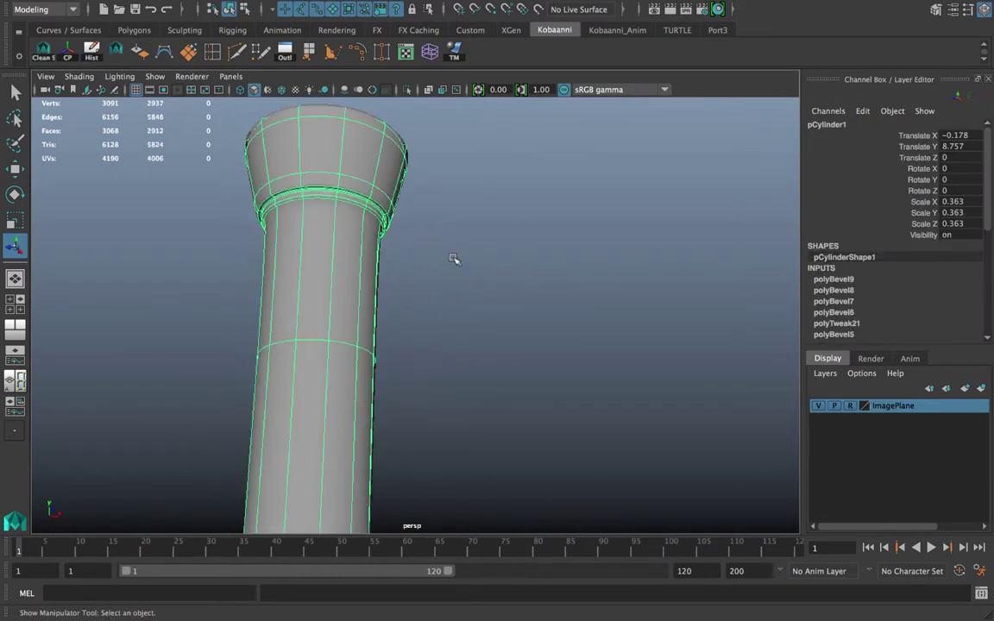
# - Bevel the edge loop where the collar meets the handle shaft with 2 segments and a fraction of 0.02
pyautogui.scroll(6, 449, 254)
pyautogui.keyDown('alt'); pyautogui.moveTo(387, 236); pyautogui.dragTo(479, 342, button='middle'); pyautogui.keyUp('alt')
pyautogui.moveTo(439, 208); pyautogui.dragTo(429, 140, button='right')
pyautogui.doubleClick(422, 185)
pyautogui.scroll(-6, 417, 204)
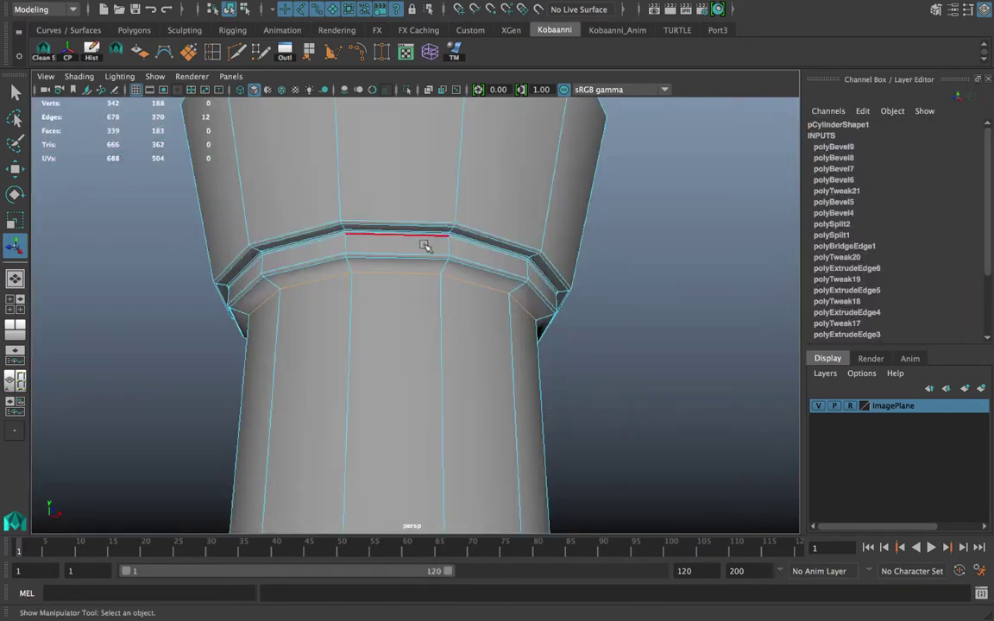
pyautogui.press('q')
pyautogui.press('w')
pyautogui.moveTo(396, 270); pyautogui.dragTo(395, 269)
pyautogui.keyDown('shift'); pyautogui.moveTo(395, 269); pyautogui.dragTo(449, 271, button='right'); pyautogui.keyUp('shift')
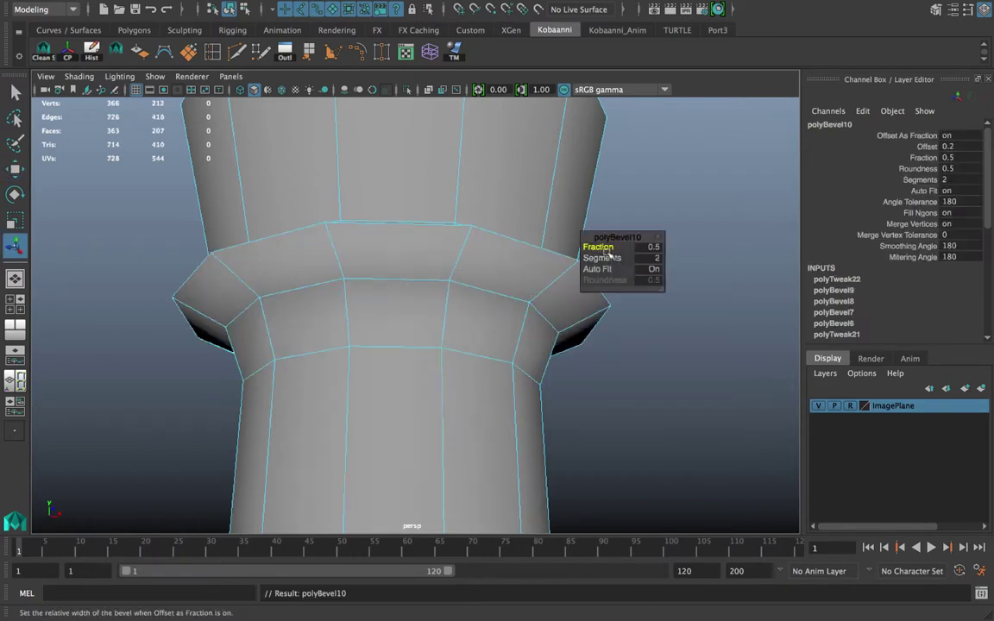
pyautogui.moveTo(609, 251); pyautogui.dragTo(490, 262)
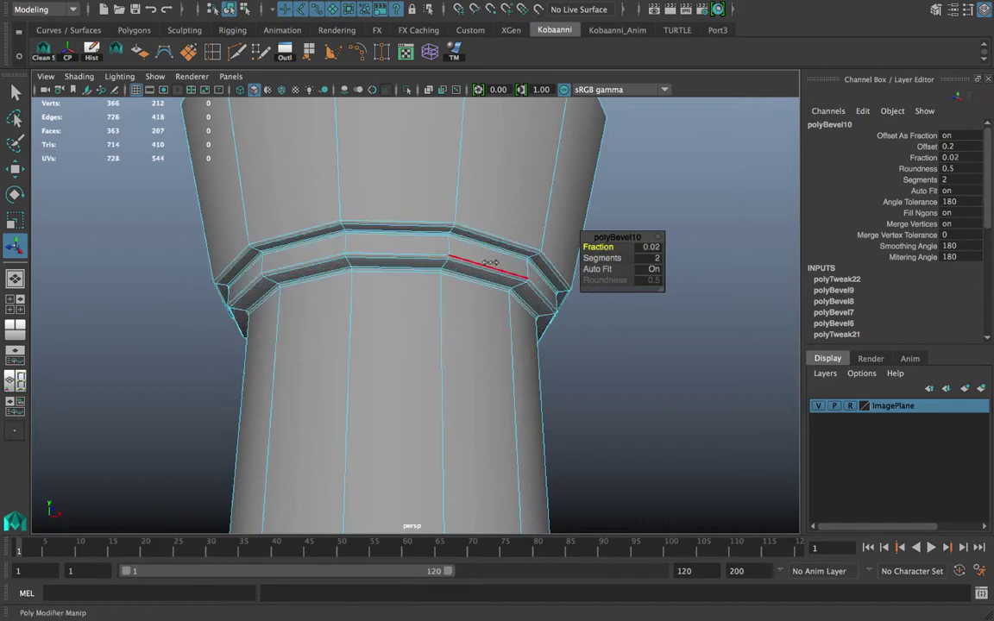
pyautogui.moveTo(433, 273); pyautogui.dragTo(498, 169, button='right')
# - Check the collar and its shaft junction in smooth preview, then return the handle to unsmoothed display
pyautogui.click(539, 233)
pyautogui.press('3')
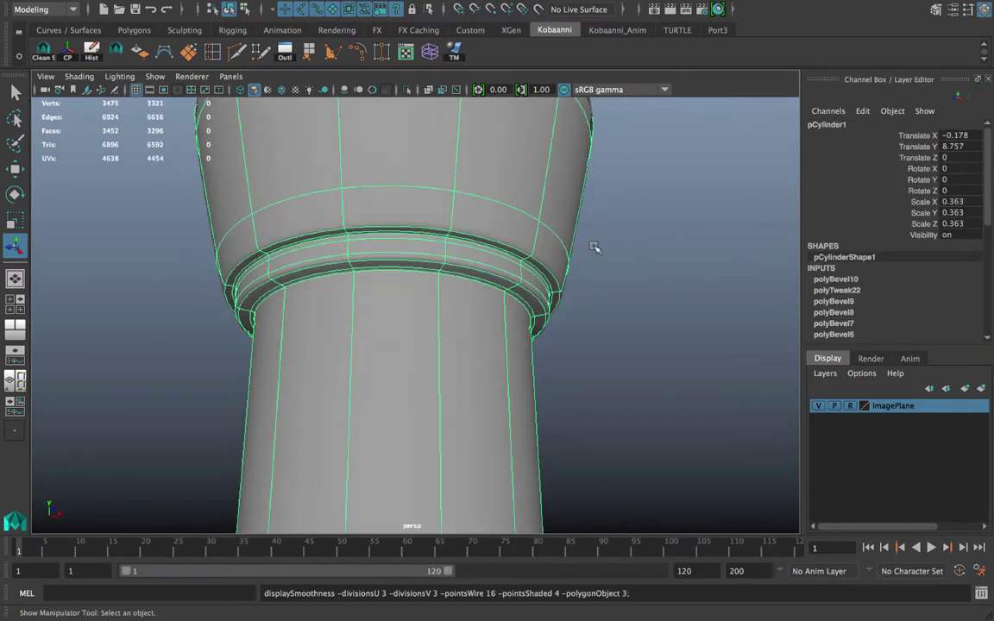
pyautogui.click(594, 247)
pyautogui.keyDown('alt'); pyautogui.moveTo(483, 133); pyautogui.dragTo(466, 272, button='middle'); pyautogui.keyUp('alt')
pyautogui.click(457, 278)
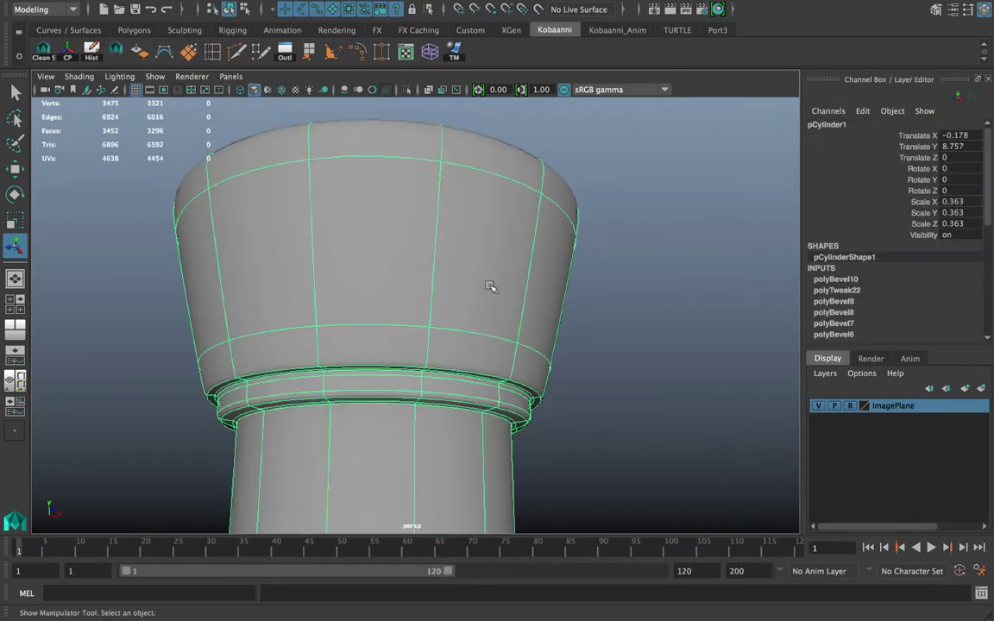
pyautogui.press('1')
# - Preview the whole pommel smoothed from the side and above, then turn the smooth preview off
pyautogui.click(595, 298)
pyautogui.scroll(-5, 430, 292)
pyautogui.keyDown('alt'); pyautogui.moveTo(427, 294); pyautogui.dragTo(430, 317); pyautogui.keyUp('alt')
pyautogui.click(421, 386)
pyautogui.press('3')
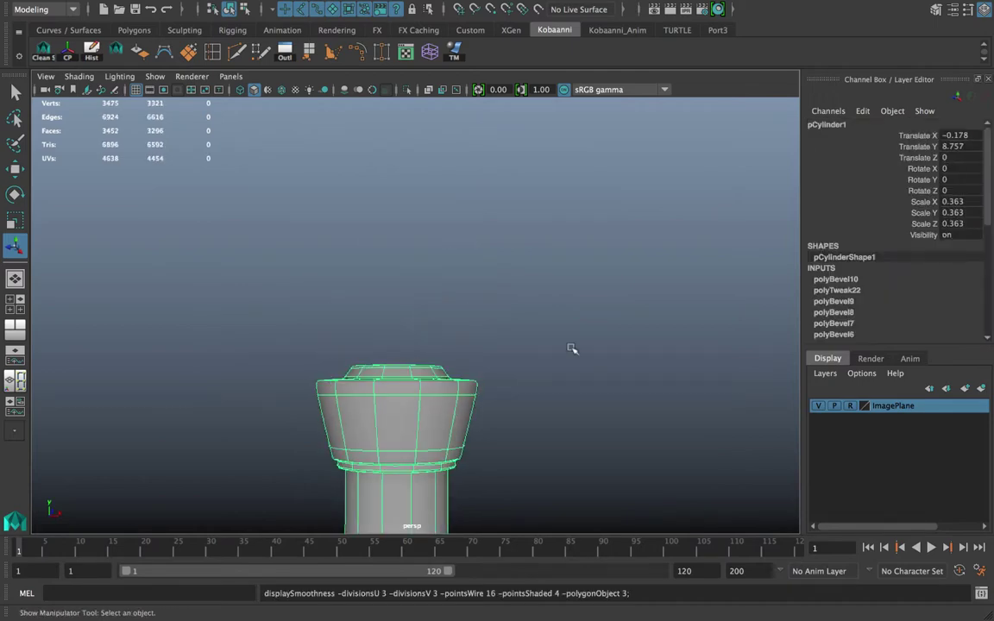
pyautogui.click(544, 353)
pyautogui.keyDown('alt'); pyautogui.moveTo(535, 354); pyautogui.dragTo(523, 389); pyautogui.keyUp('alt')
pyautogui.keyDown('alt'); pyautogui.moveTo(523, 389); pyautogui.dragTo(522, 233, button='middle'); pyautogui.keyUp('alt')
pyautogui.keyDown('alt'); pyautogui.moveTo(435, 386); pyautogui.dragTo(427, 330, button='middle'); pyautogui.keyUp('alt')
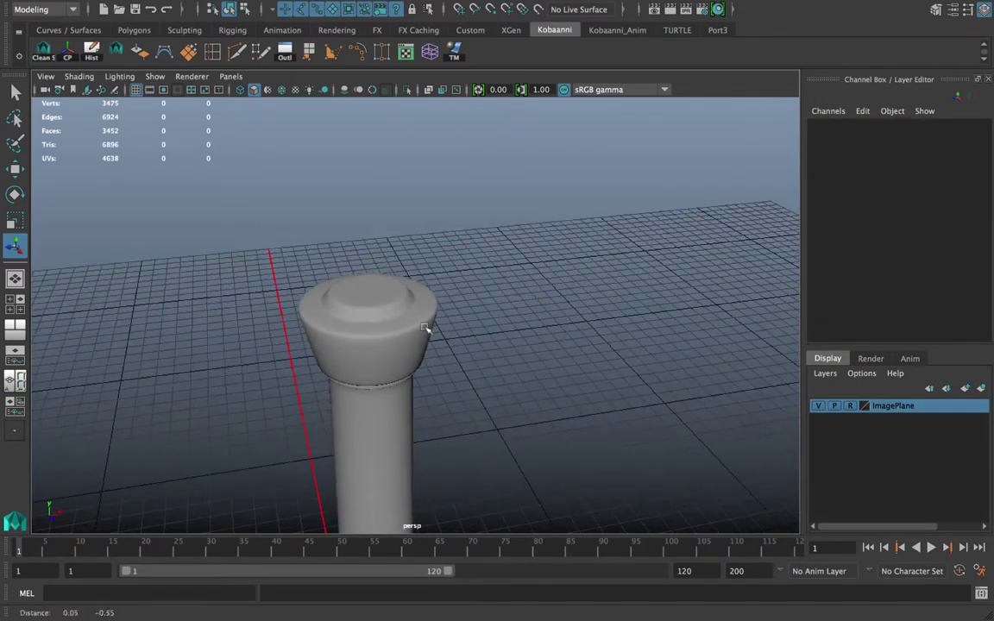
pyautogui.scroll(6, 402, 344)
pyautogui.click(399, 345)
pyautogui.press('1')
# - Inspect the unsmoothed pommel top and the area where the handle meets the hammer head
pyautogui.click(488, 320)
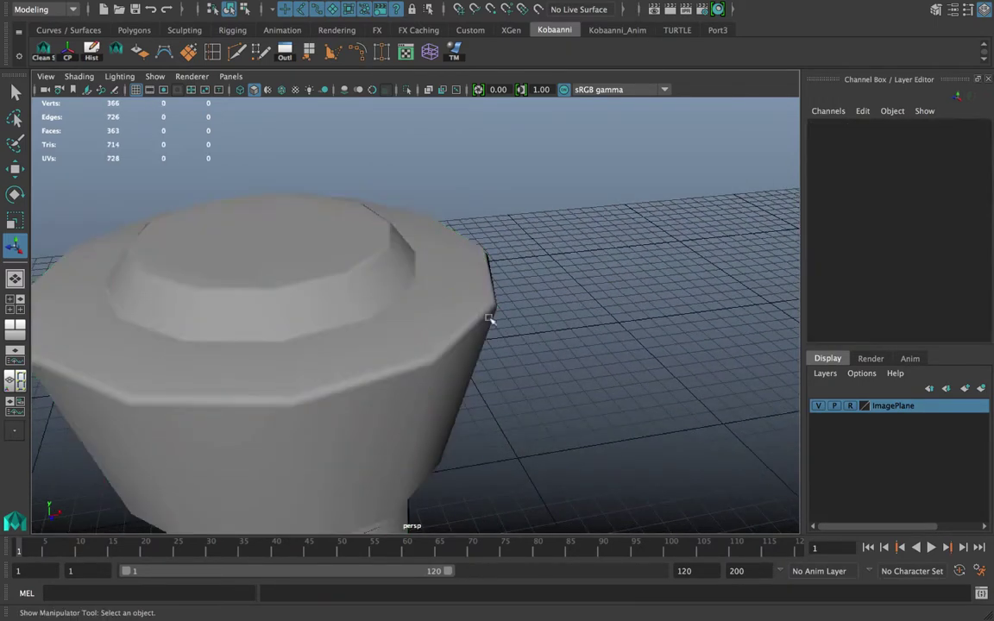
pyautogui.keyDown('alt'); pyautogui.moveTo(369, 335); pyautogui.dragTo(274, 374); pyautogui.keyUp('alt')
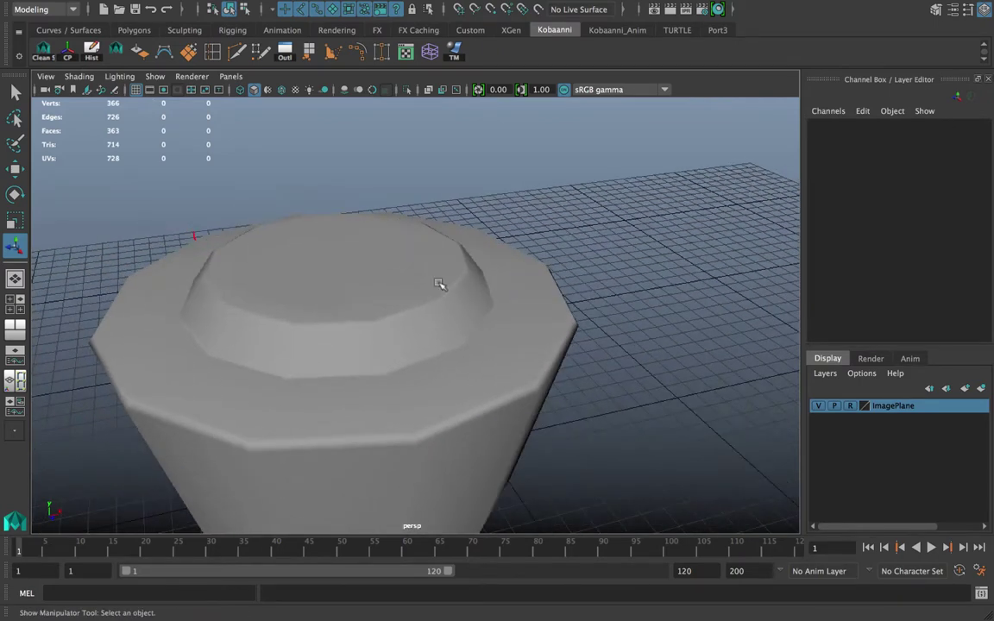
pyautogui.scroll(-6, 417, 361)
pyautogui.keyDown('alt'); pyautogui.moveTo(417, 361); pyautogui.dragTo(397, 314, button='middle'); pyautogui.keyUp('alt')
pyautogui.keyDown('alt'); pyautogui.moveTo(397, 314); pyautogui.dragTo(396, 297); pyautogui.keyUp('alt')
pyautogui.keyDown('alt'); pyautogui.moveTo(395, 297); pyautogui.dragTo(378, 284, button='right'); pyautogui.keyUp('alt')
pyautogui.keyDown('alt'); pyautogui.moveTo(377, 284); pyautogui.dragTo(368, 317); pyautogui.keyUp('alt')
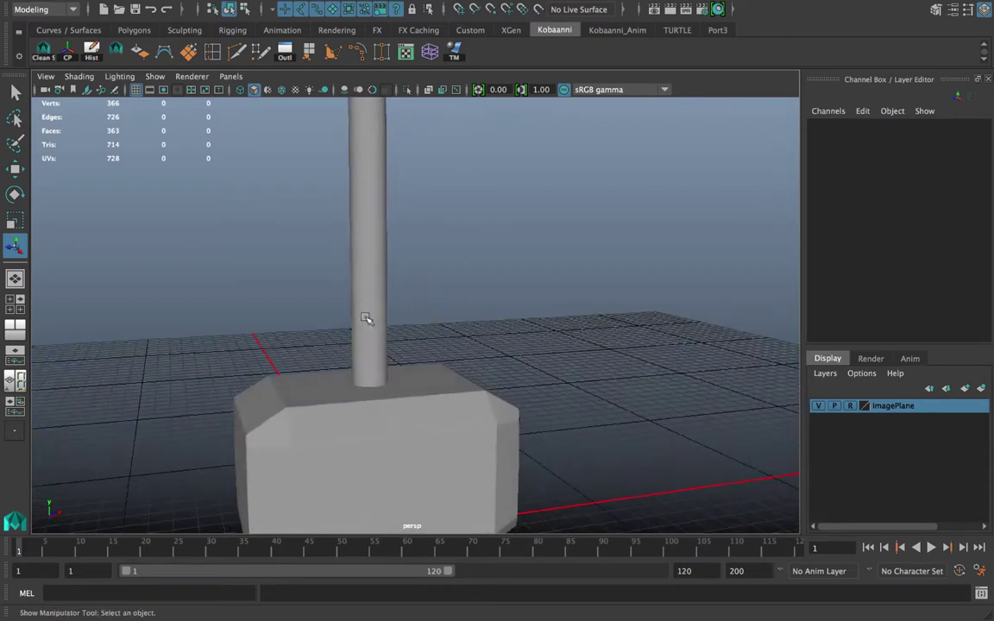
# - Examine the metal bands on the reference image along the handle shaft in the front view, from hammer head to pommel
pyautogui.click(367, 328)
pyautogui.press('space')
pyautogui.press('space')
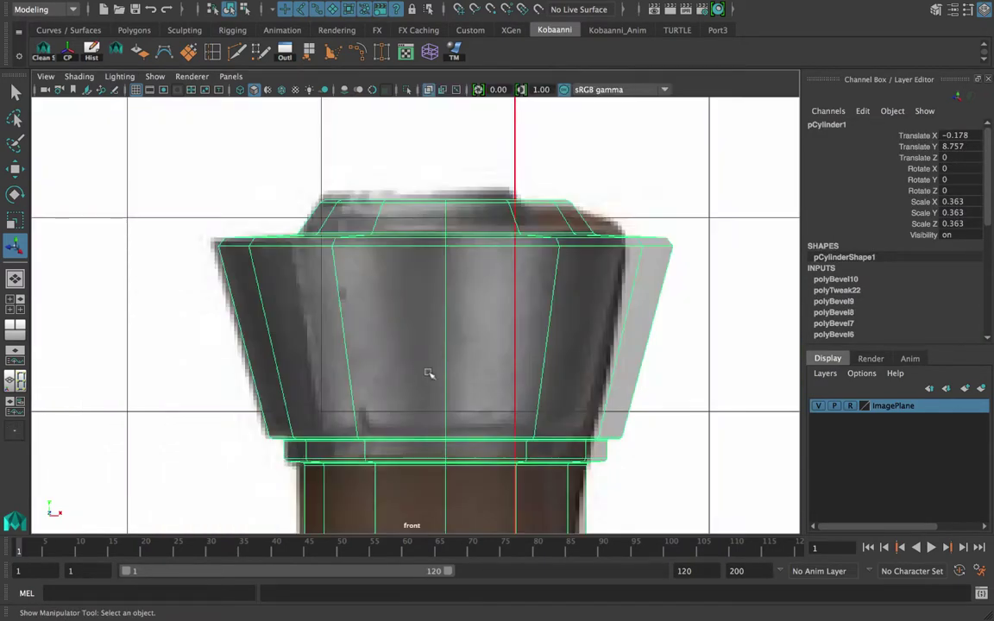
pyautogui.press('1')
pyautogui.scroll(-10, 426, 362)
pyautogui.keyDown('alt'); pyautogui.moveTo(426, 360); pyautogui.dragTo(376, 139, button='middle'); pyautogui.keyUp('alt')
pyautogui.scroll(3, 384, 360)
pyautogui.keyDown('alt'); pyautogui.moveTo(379, 347); pyautogui.dragTo(400, 227, button='middle'); pyautogui.keyUp('alt')
pyautogui.scroll(2, 375, 308)
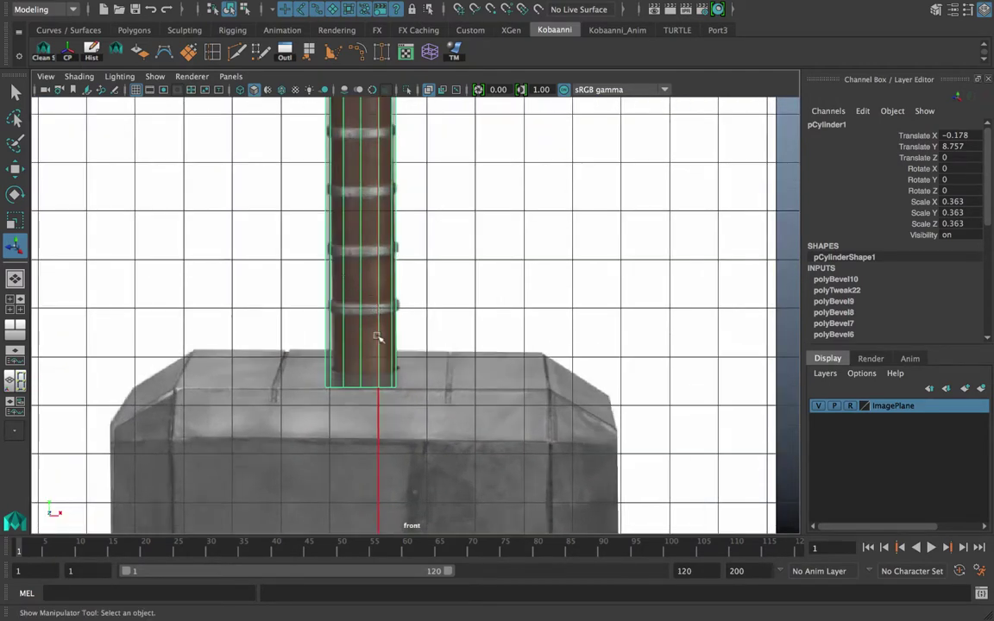
pyautogui.keyDown('alt'); pyautogui.moveTo(371, 344); pyautogui.dragTo(397, 428, button='middle'); pyautogui.keyUp('alt')
pyautogui.keyDown('alt'); pyautogui.moveTo(371, 329); pyautogui.dragTo(378, 439, button='middle'); pyautogui.keyUp('alt')
pyautogui.keyDown('alt'); pyautogui.moveTo(366, 284); pyautogui.dragTo(367, 312, button='middle'); pyautogui.keyUp('alt')
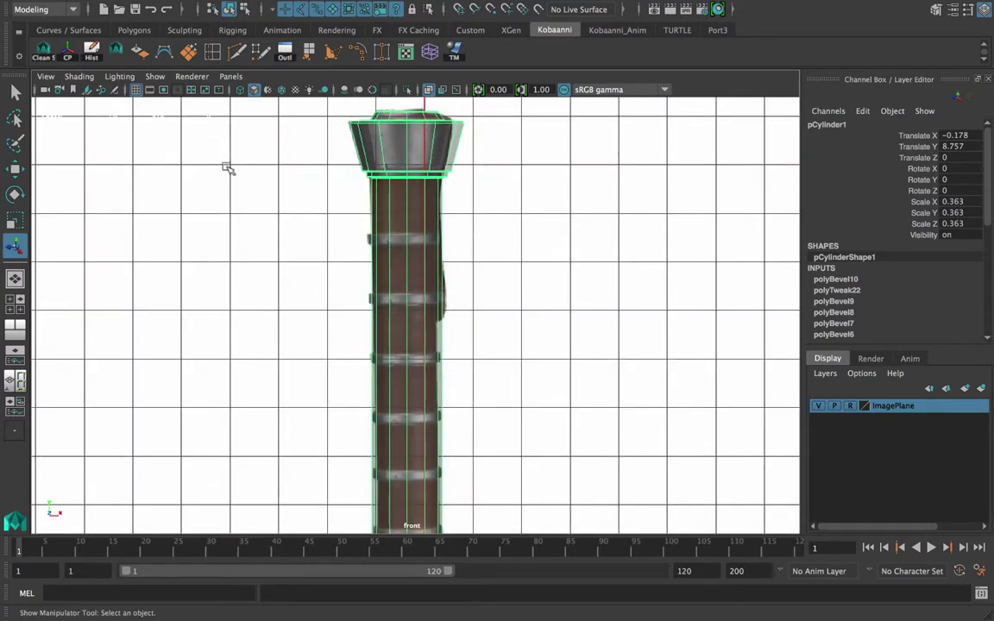
# - Insert edge loops on the handle shaft at the upper and lower edges of the reference image's upper bands
pyautogui.click(213, 53)
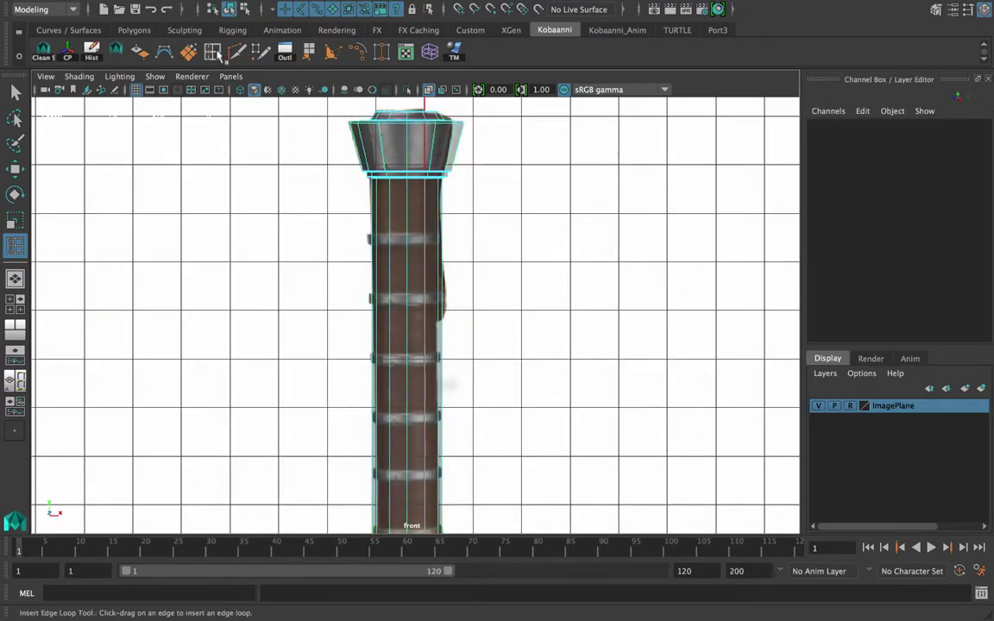
pyautogui.moveTo(377, 240); pyautogui.dragTo(381, 252)
pyautogui.click(378, 293)
pyautogui.click(380, 304)
pyautogui.click(400, 309)
pyautogui.keyDown('alt'); pyautogui.moveTo(396, 352); pyautogui.dragTo(401, 308, button='middle'); pyautogui.keyUp('alt')
pyautogui.click(399, 319)
pyautogui.click(402, 307)
pyautogui.click(401, 316)
pyautogui.click(397, 295)
pyautogui.click(400, 308)
pyautogui.click(402, 280)
# - Insert edge loops bordering the remaining reference bands on the shaft, down to the one nearest the hammer head
pyautogui.keyDown('alt'); pyautogui.moveTo(399, 354); pyautogui.dragTo(401, 280, button='middle'); pyautogui.keyUp('alt')
pyautogui.click(402, 290)
pyautogui.click(400, 276)
pyautogui.click(400, 286)
pyautogui.click(399, 334)
pyautogui.click(400, 343)
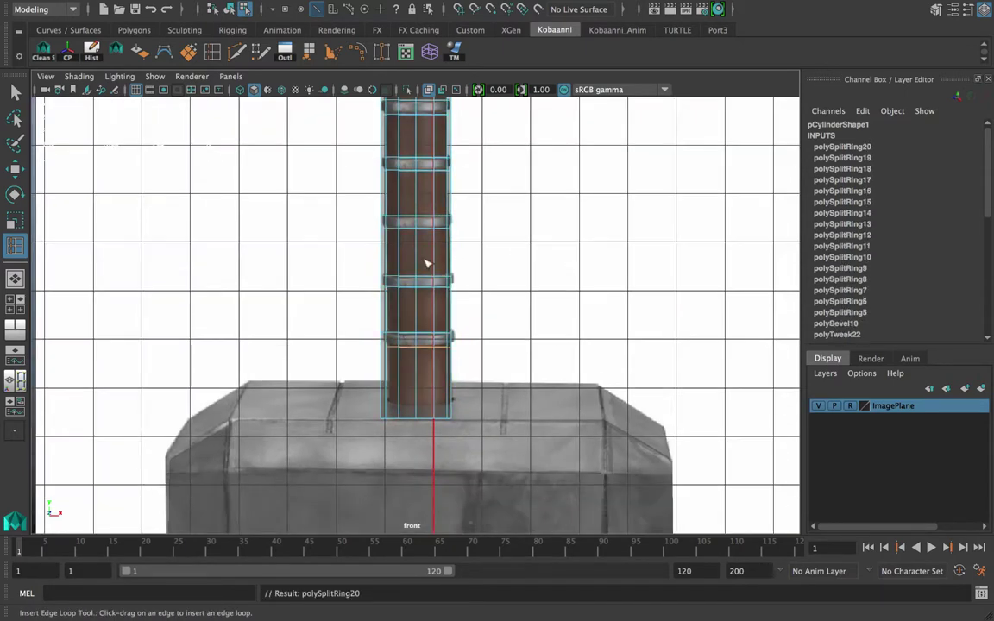
# - Select the complete ring of faces on every band along the handle shaft
pyautogui.keyDown('alt'); pyautogui.moveTo(427, 207); pyautogui.dragTo(422, 494, button='middle'); pyautogui.keyUp('alt')
pyautogui.press('q')
pyautogui.moveTo(392, 208); pyautogui.dragTo(394, 249, button='right')
pyautogui.click(392, 216)
pyautogui.keyDown('shift'); pyautogui.doubleClick(401, 216); pyautogui.keyUp('shift')
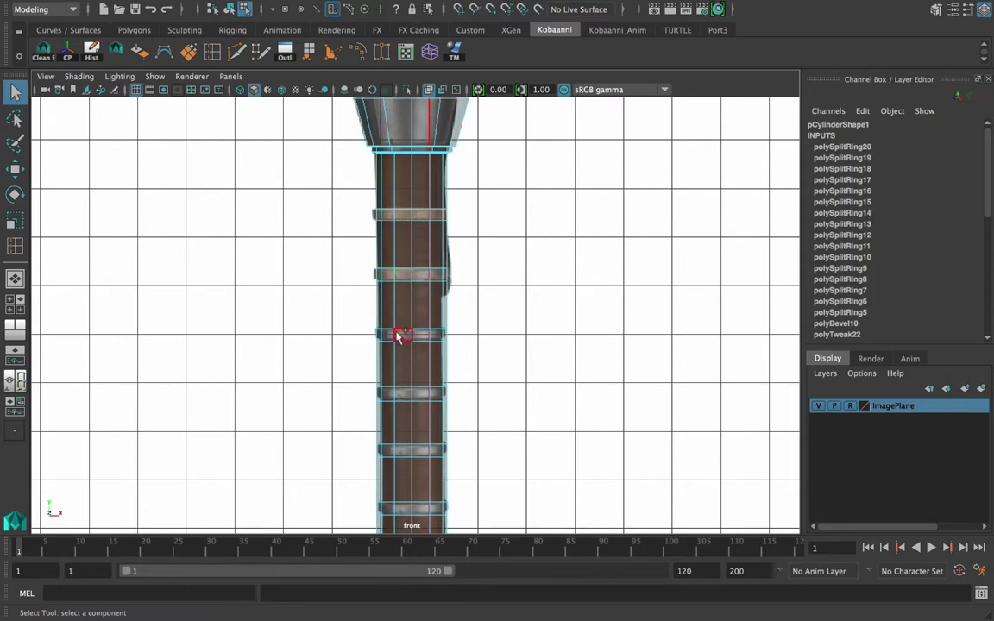
pyautogui.keyDown('alt'); pyautogui.moveTo(420, 338); pyautogui.dragTo(405, 241, button='middle'); pyautogui.keyUp('alt')
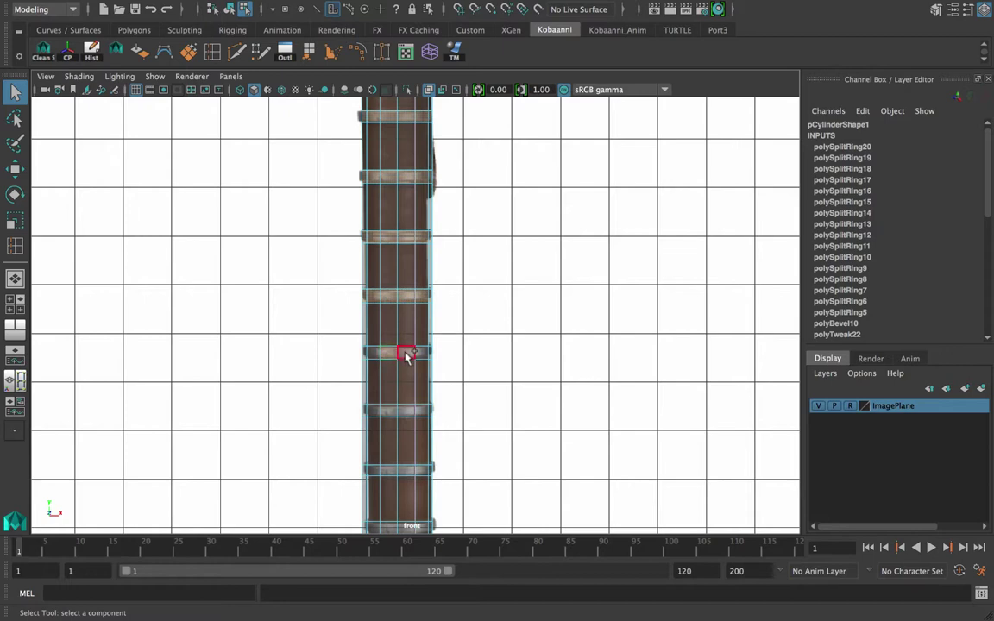
pyautogui.keyDown('alt'); pyautogui.moveTo(405, 354); pyautogui.dragTo(373, 265, button='middle'); pyautogui.keyUp('alt')
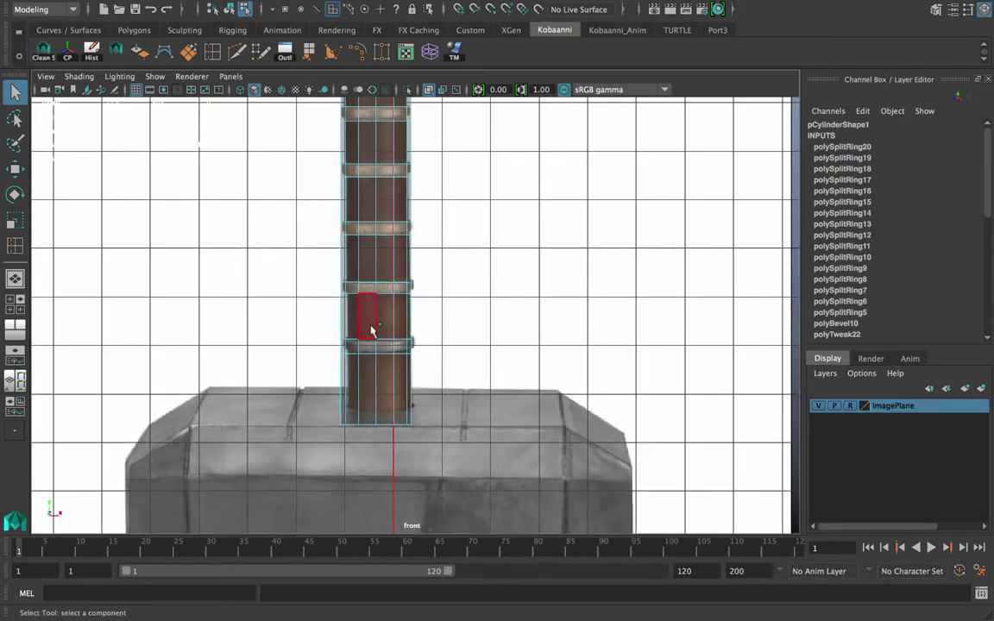
pyautogui.keyDown('alt'); pyautogui.moveTo(374, 275); pyautogui.dragTo(372, 458, button='middle'); pyautogui.keyUp('alt')
pyautogui.keyDown('alt'); pyautogui.moveTo(364, 243); pyautogui.dragTo(367, 387, button='middle'); pyautogui.keyUp('alt')
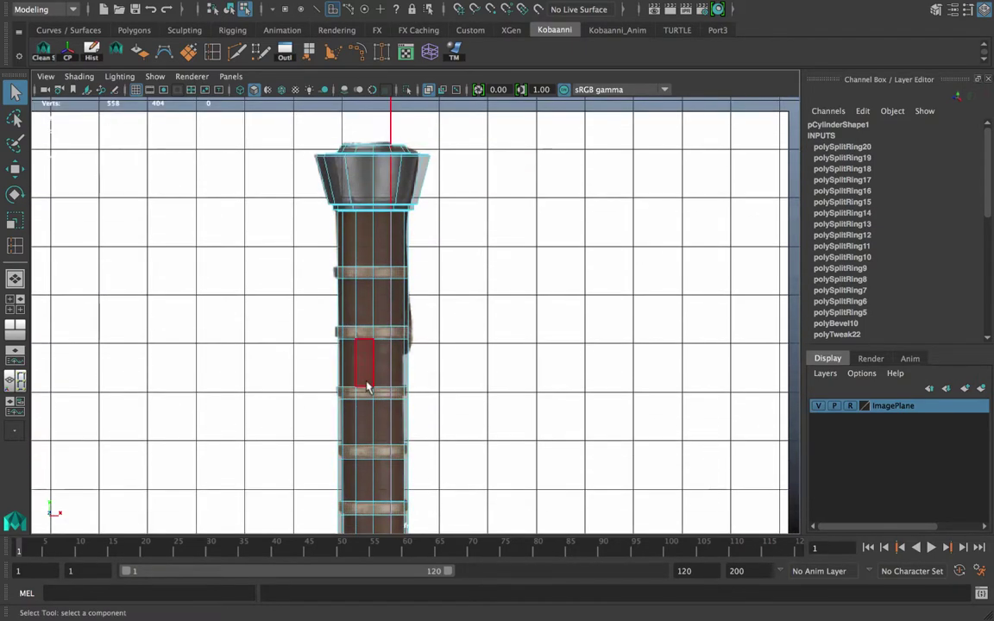
pyautogui.click(367, 384)
# - Extrude the selected band faces and show the handle in the perspective view
pyautogui.hotkey('ctrl', 'e')
pyautogui.press('space')
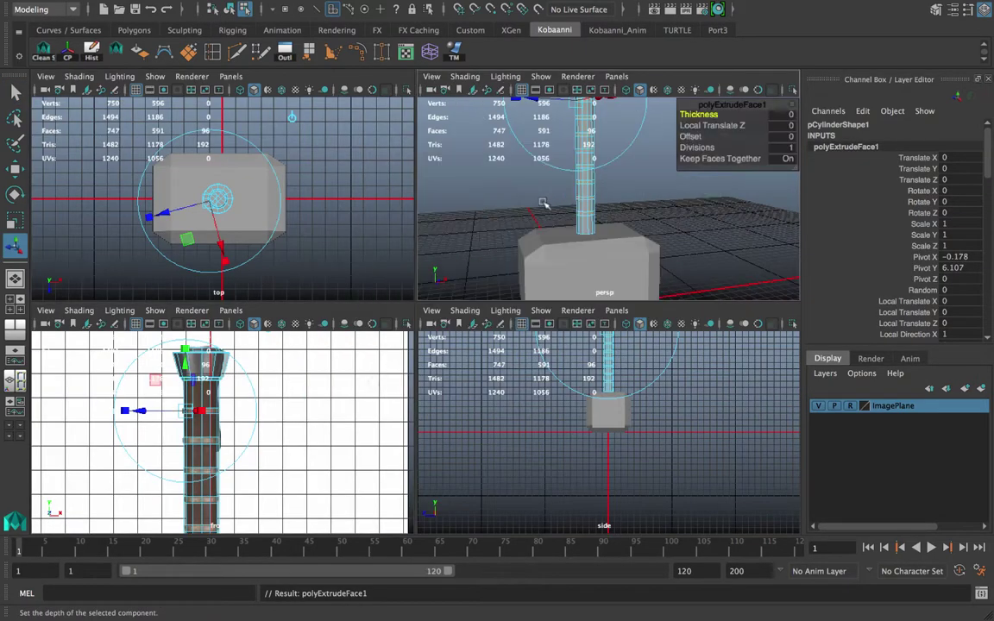
pyautogui.press('space')
pyautogui.keyDown('alt'); pyautogui.moveTo(511, 330); pyautogui.dragTo(509, 354, button='middle'); pyautogui.keyUp('alt')
pyautogui.keyDown('alt'); pyautogui.moveTo(462, 315); pyautogui.dragTo(451, 315, button='middle'); pyautogui.keyUp('alt')
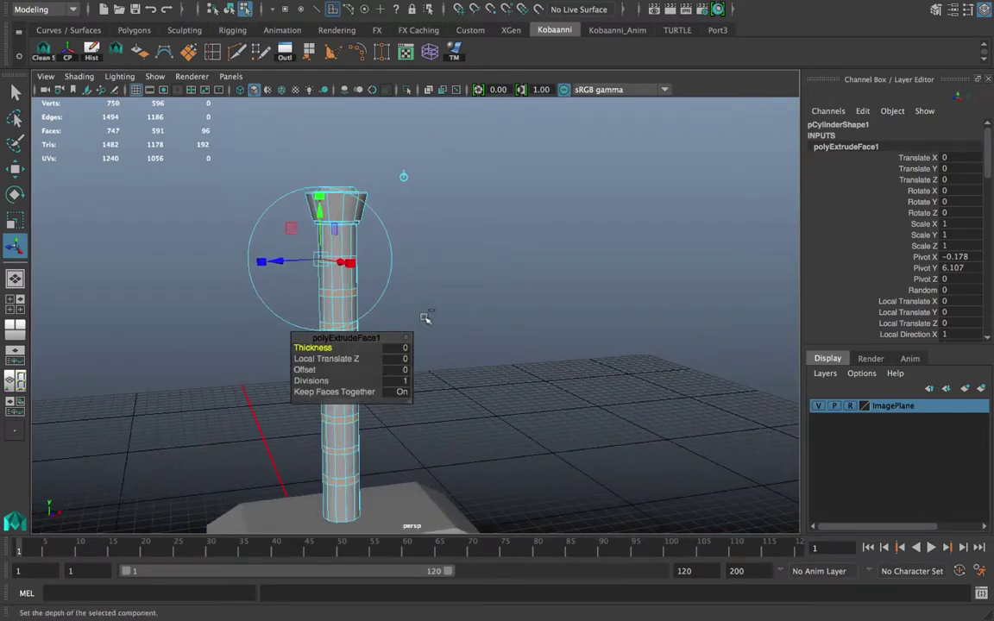
# - Try a thickness of 0.11 and a local Z translation of 0.1 on the band extrusion, undoing each trial
pyautogui.moveTo(425, 317); pyautogui.dragTo(436, 313)
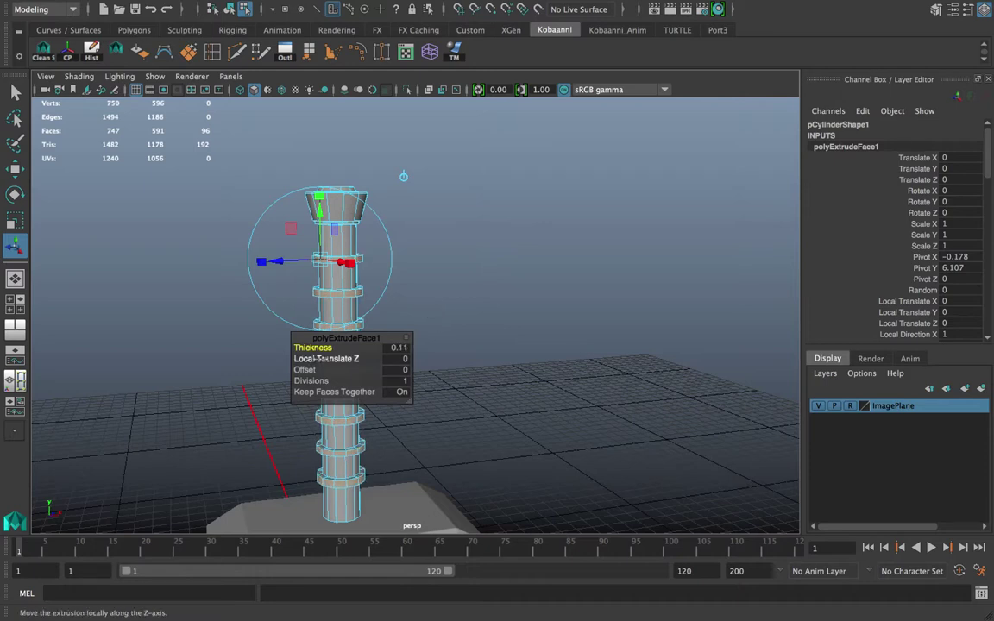
pyautogui.hotkey('ctrl', 'z')
pyautogui.click(322, 359)
pyautogui.moveTo(418, 315); pyautogui.dragTo(420, 314)
pyautogui.keyDown('alt'); pyautogui.moveTo(376, 278); pyautogui.dragTo(392, 335); pyautogui.keyUp('alt')
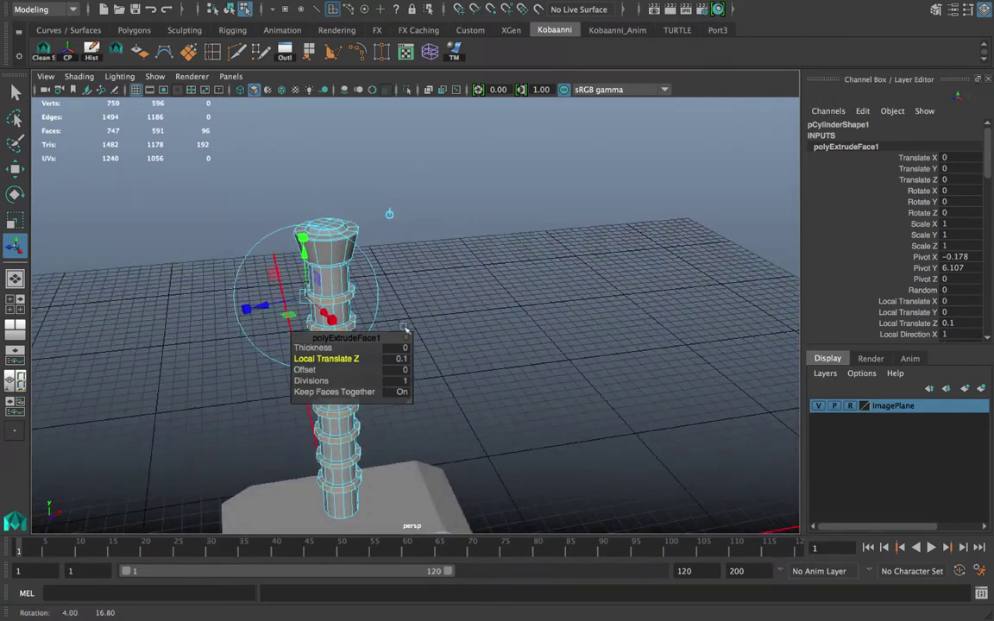
pyautogui.hotkey('ctrl', 'z')
pyautogui.keyDown('alt'); pyautogui.moveTo(300, 337); pyautogui.dragTo(327, 372, button='right'); pyautogui.keyUp('alt')
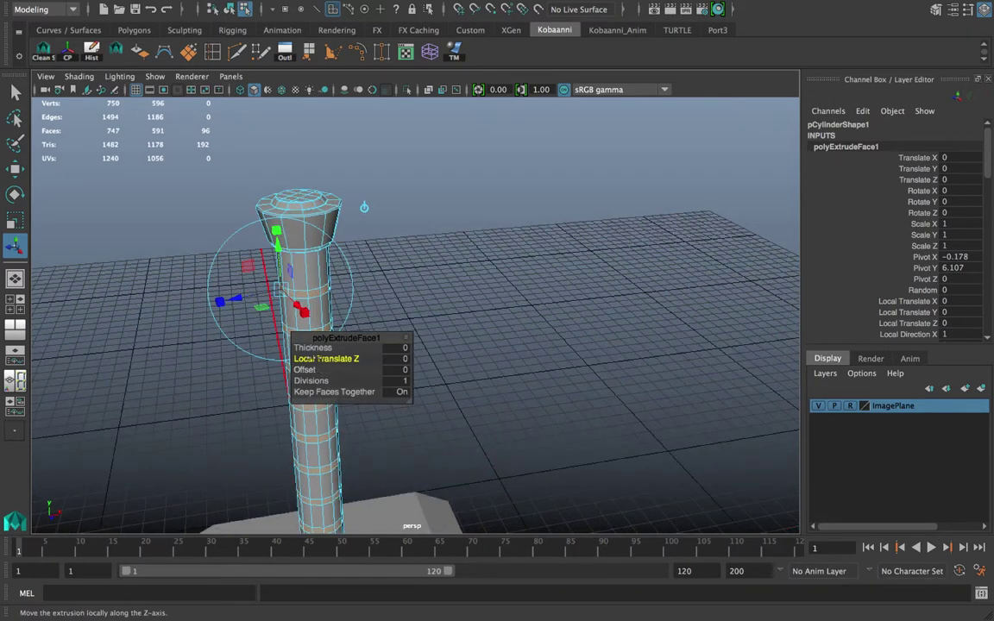
# - Try an offset of 0.06 and another local Z translation on the band extrusion, undoing each trial
pyautogui.click(306, 369)
pyautogui.moveTo(424, 296); pyautogui.dragTo(430, 297, button='middle')
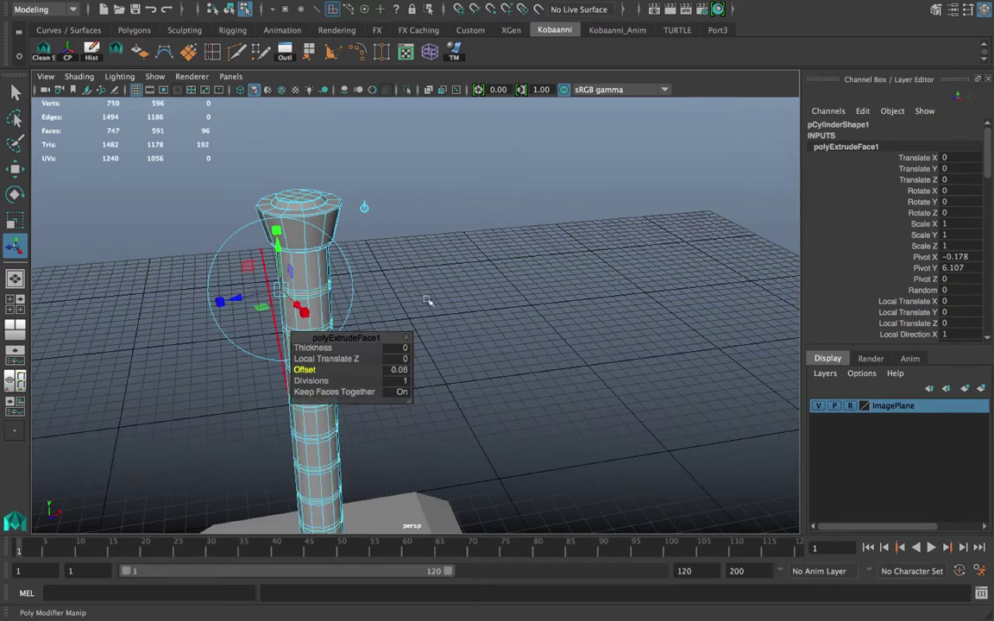
pyautogui.hotkey('ctrl', 'z')
pyautogui.click(326, 358)
pyautogui.moveTo(377, 287); pyautogui.dragTo(405, 297, button='middle')
pyautogui.hotkey('ctrl', 'z')
# - Set the thickness of the band extrusion to 0.05
pyautogui.click(333, 348)
pyautogui.press('Down')
pyautogui.press('Up')
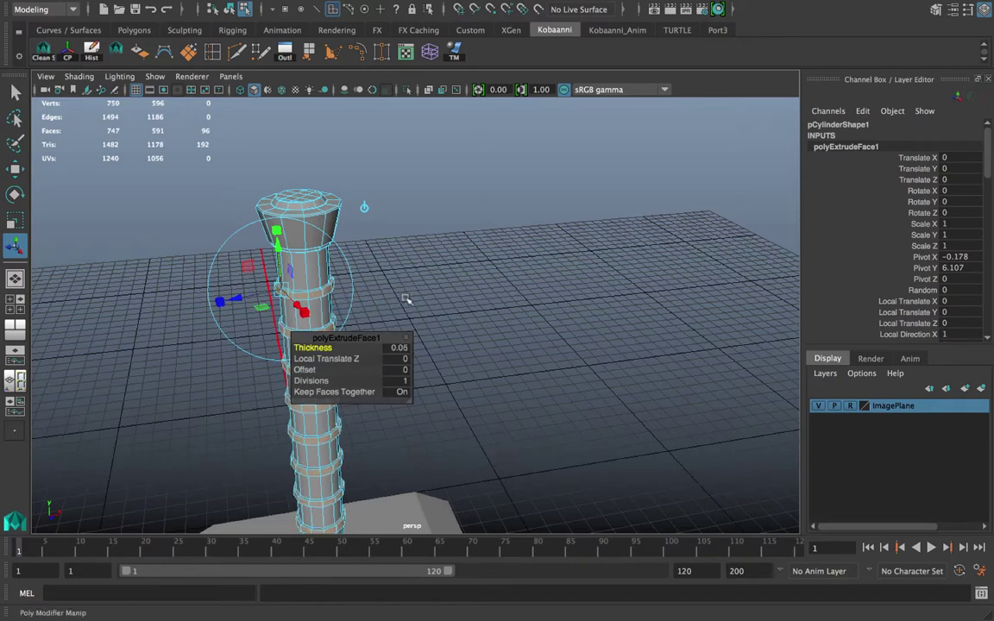
# - Convert the selected band faces to their edges
pyautogui.scroll(3, 393, 298)
pyautogui.keyDown('ctrl'); pyautogui.rightClick(358, 291); pyautogui.keyUp('ctrl')
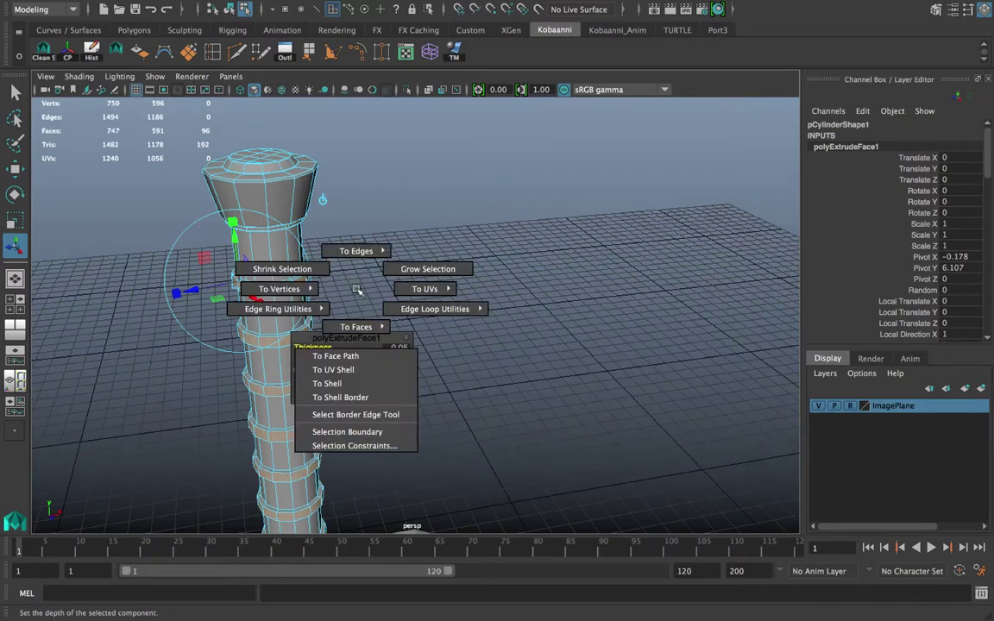
pyautogui.moveTo(353, 244)
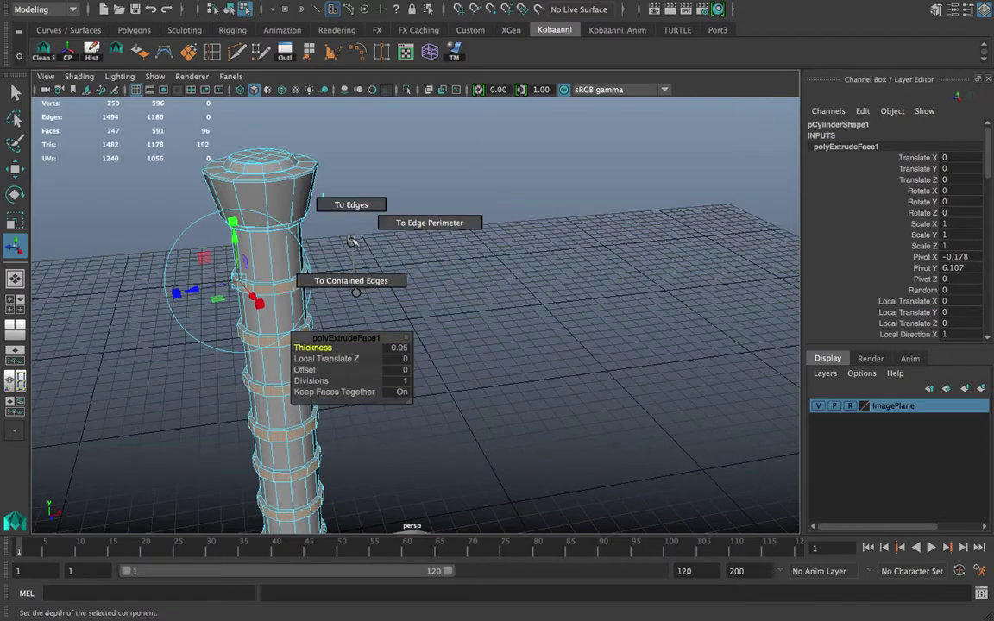
pyautogui.click(351, 205)
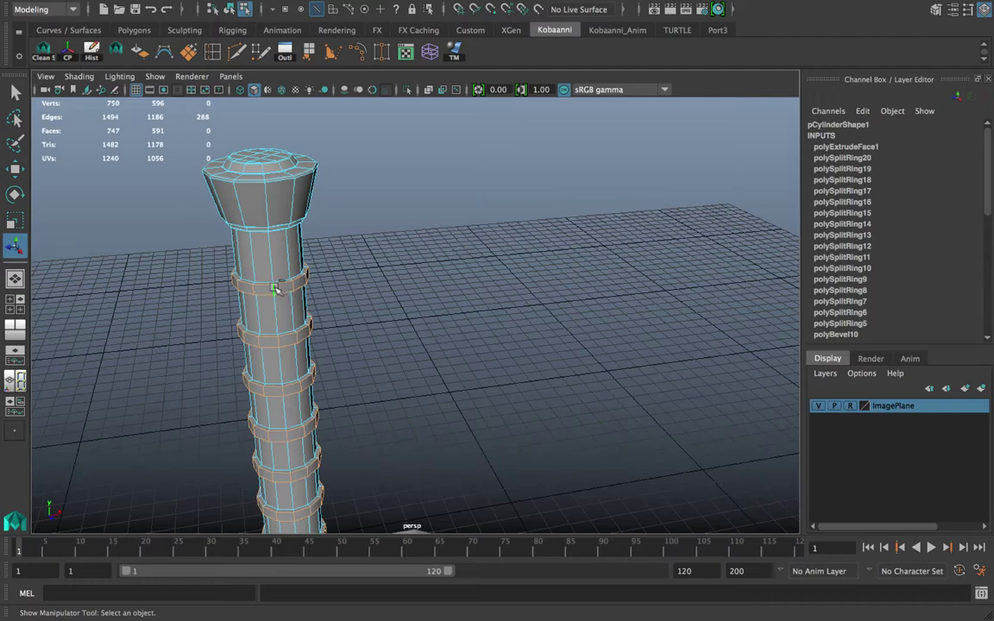
# - Remove the bands' vertical edges from the selection in the front view, keeping only the upper and lower edge loops
pyautogui.press('space')
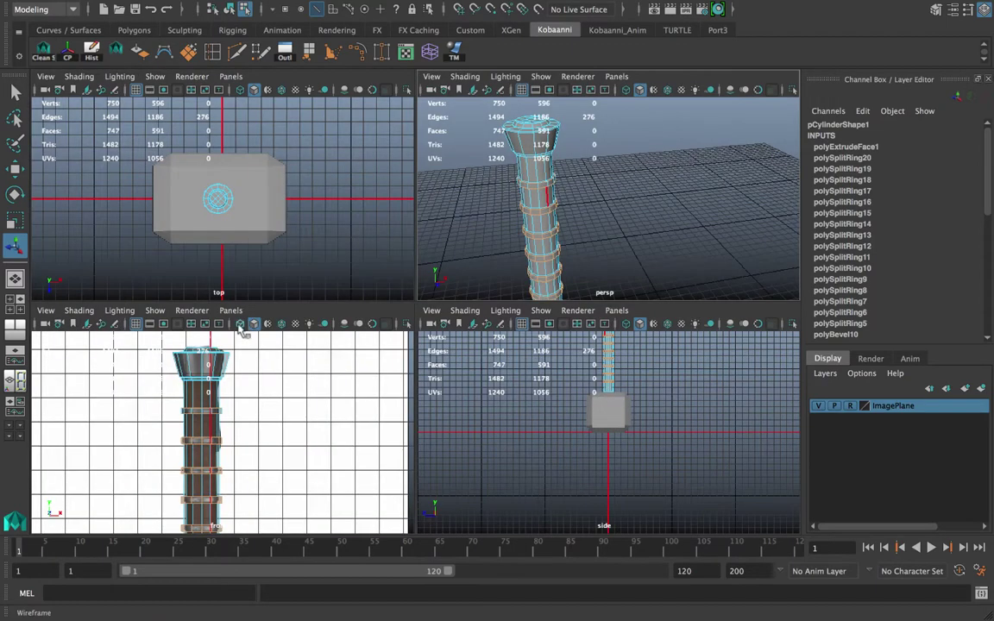
pyautogui.press('space')
pyautogui.scroll(3, 340, 320)
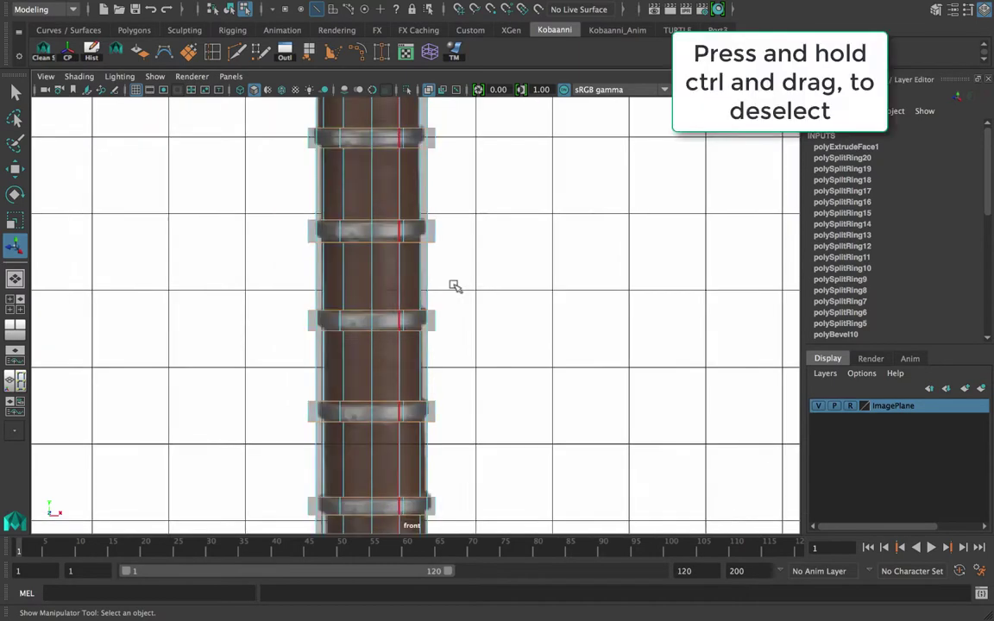
pyautogui.keyDown('alt'); pyautogui.moveTo(457, 338); pyautogui.dragTo(483, 226, button='middle'); pyautogui.keyUp('alt')
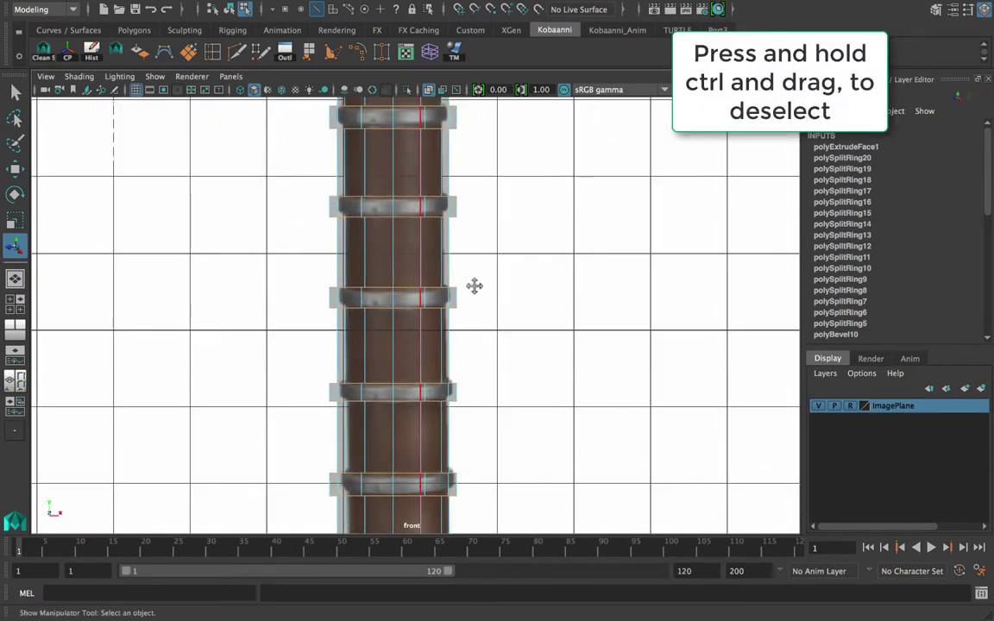
pyautogui.keyDown('alt'); pyautogui.moveTo(475, 286); pyautogui.dragTo(476, 242, button='middle'); pyautogui.keyUp('alt')
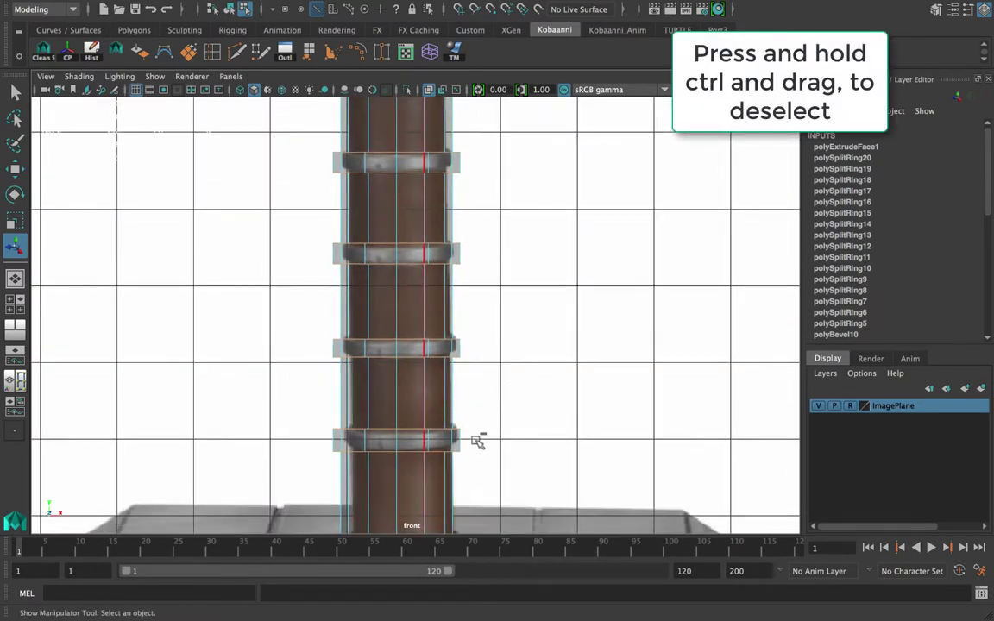
pyautogui.keyDown('ctrl'); pyautogui.moveTo(477, 440); pyautogui.dragTo(261, 435); pyautogui.keyUp('ctrl')
pyautogui.keyDown('ctrl'); pyautogui.moveTo(466, 346); pyautogui.dragTo(307, 345); pyautogui.keyUp('ctrl')
# - Bevel the bands' outer edge loops with 2 segments and a fraction of 0.28
pyautogui.press('space')
pyautogui.press('space')
pyautogui.keyDown('shift'); pyautogui.moveTo(418, 199); pyautogui.dragTo(485, 204, button='right'); pyautogui.keyUp('shift')
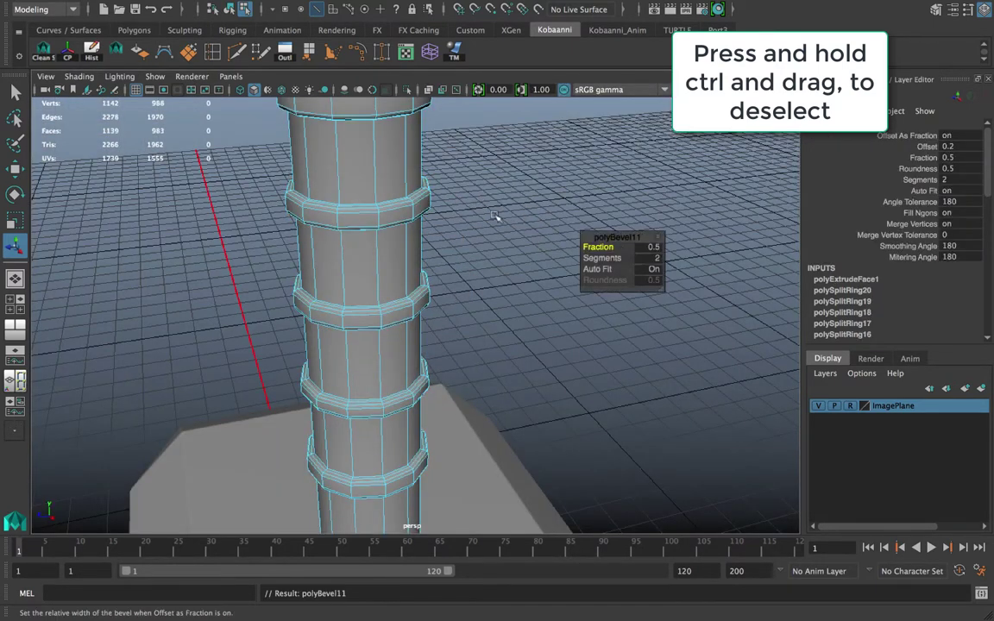
pyautogui.scroll(4, 495, 215)
pyautogui.keyDown('alt'); pyautogui.moveTo(439, 191); pyautogui.dragTo(515, 306, button='middle'); pyautogui.keyUp('alt')
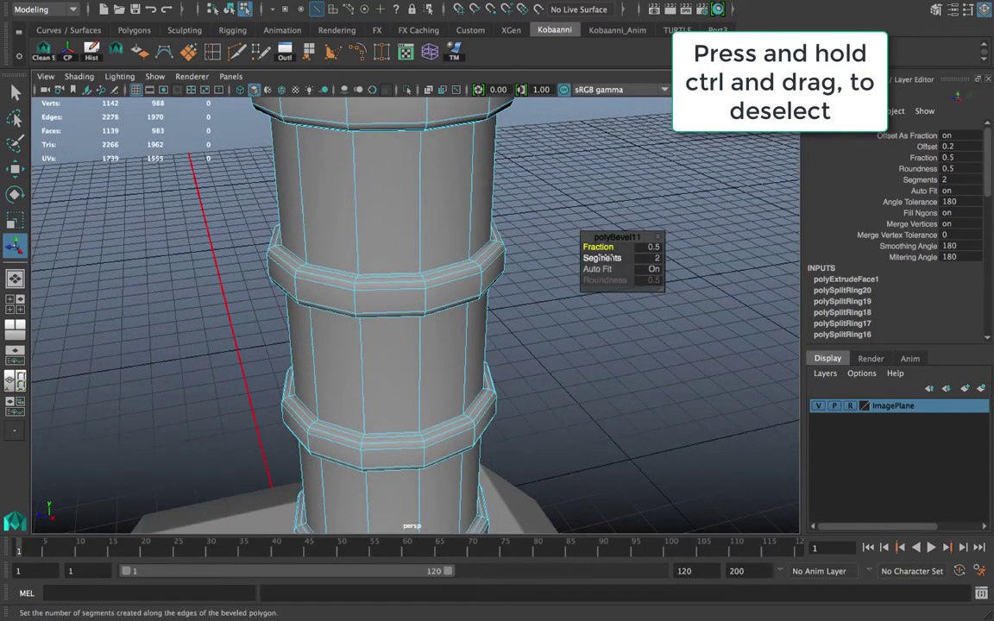
pyautogui.moveTo(581, 211)
pyautogui.mouseDown(button='middle')
pyautogui.moveTo(553, 202)
pyautogui.moveTo(562, 209)
pyautogui.mouseUp(button='middle')
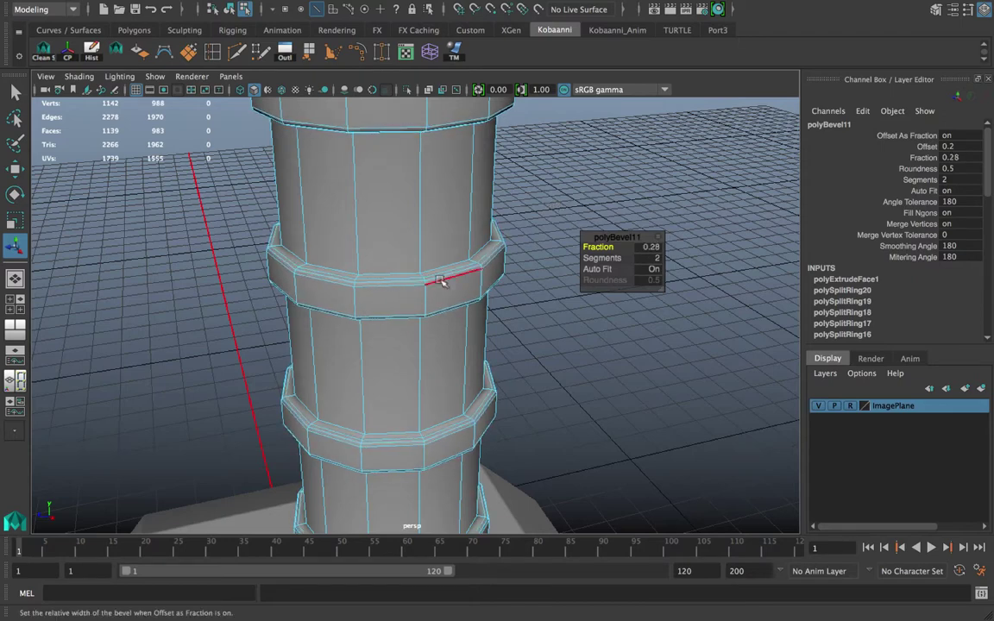
# - Return to object selection, check the beveled bands in smooth preview, and restore the unsmoothed display
pyautogui.moveTo(440, 208); pyautogui.dragTo(516, 150, button='right')
pyautogui.click(523, 172)
pyautogui.keyDown('alt'); pyautogui.moveTo(504, 226); pyautogui.dragTo(466, 287); pyautogui.keyUp('alt')
pyautogui.click(466, 288)
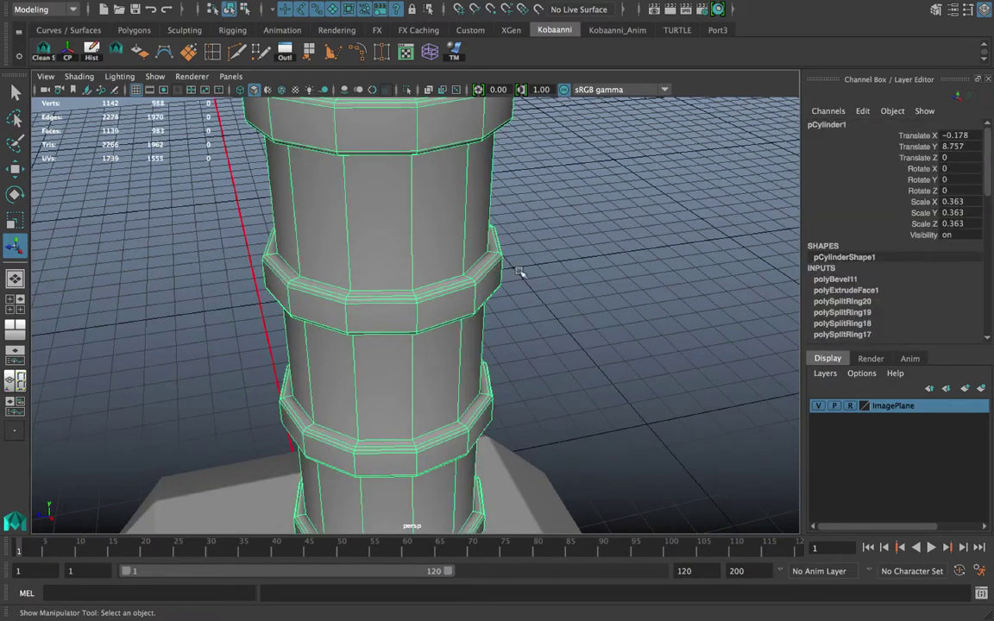
pyautogui.press('3')
pyautogui.click(567, 275)
pyautogui.keyDown('alt'); pyautogui.moveTo(566, 276); pyautogui.dragTo(433, 299); pyautogui.keyUp('alt')
pyautogui.click(402, 306)
pyautogui.press('1')
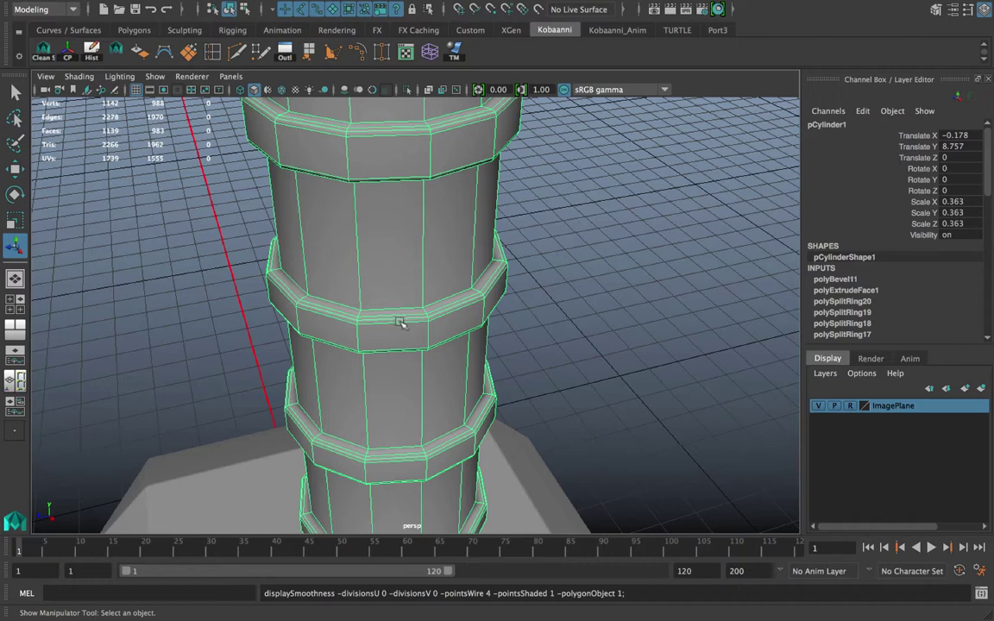
# - Select the outer face loop of one band on the lower shaft and grow the selection twice to cover the whole band
pyautogui.moveTo(399, 211); pyautogui.dragTo(397, 244, button='right')
pyautogui.click(393, 336)
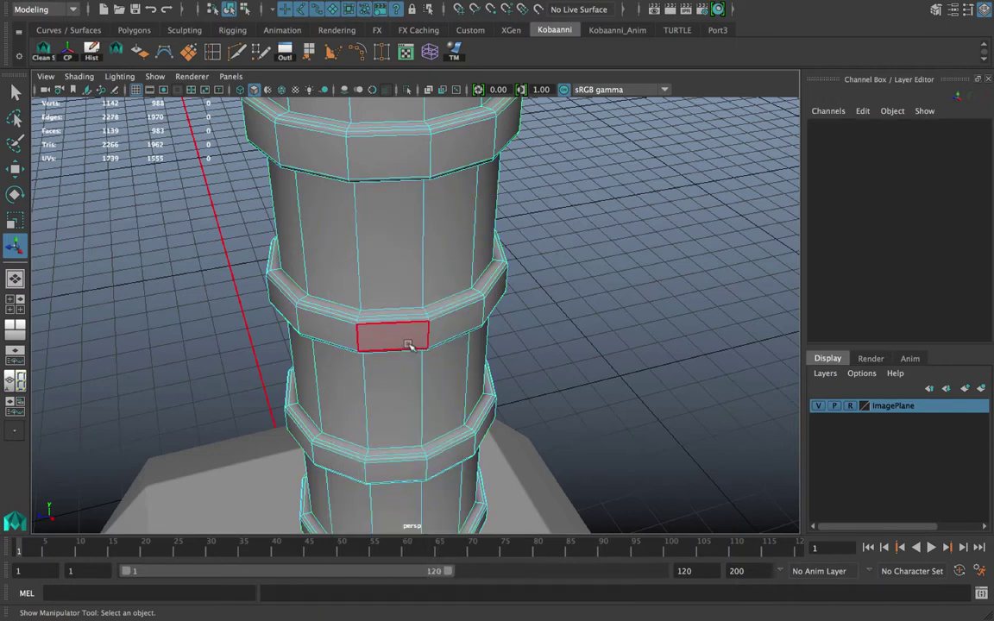
pyautogui.click(409, 344)
pyautogui.keyDown('shift'); pyautogui.doubleClick(445, 330); pyautogui.keyUp('shift')
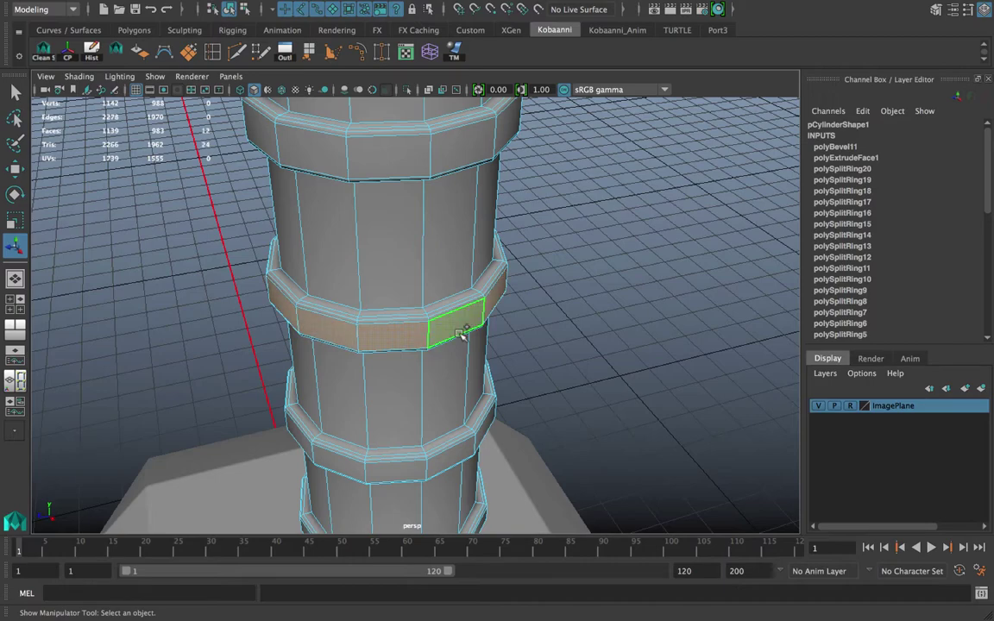
pyautogui.keyDown('alt'); pyautogui.moveTo(447, 329); pyautogui.dragTo(530, 336); pyautogui.keyUp('alt')
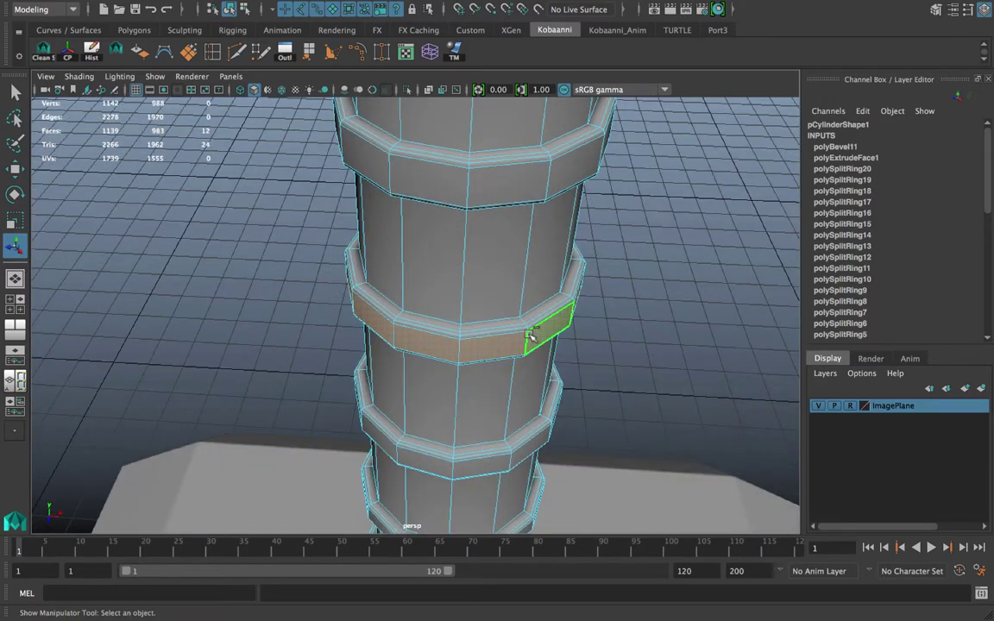
pyautogui.hotkey('shift', '.')
pyautogui.hotkey('shift', '.')
# - Extract the selected band faces from the handle as a separate piece and return to object selection
pyautogui.keyDown('alt'); pyautogui.moveTo(530, 337); pyautogui.dragTo(488, 209); pyautogui.keyUp('alt')
pyautogui.keyDown('alt'); pyautogui.moveTo(488, 209); pyautogui.dragTo(499, 415, button='middle'); pyautogui.keyUp('alt')
pyautogui.scroll(4, 499, 413)
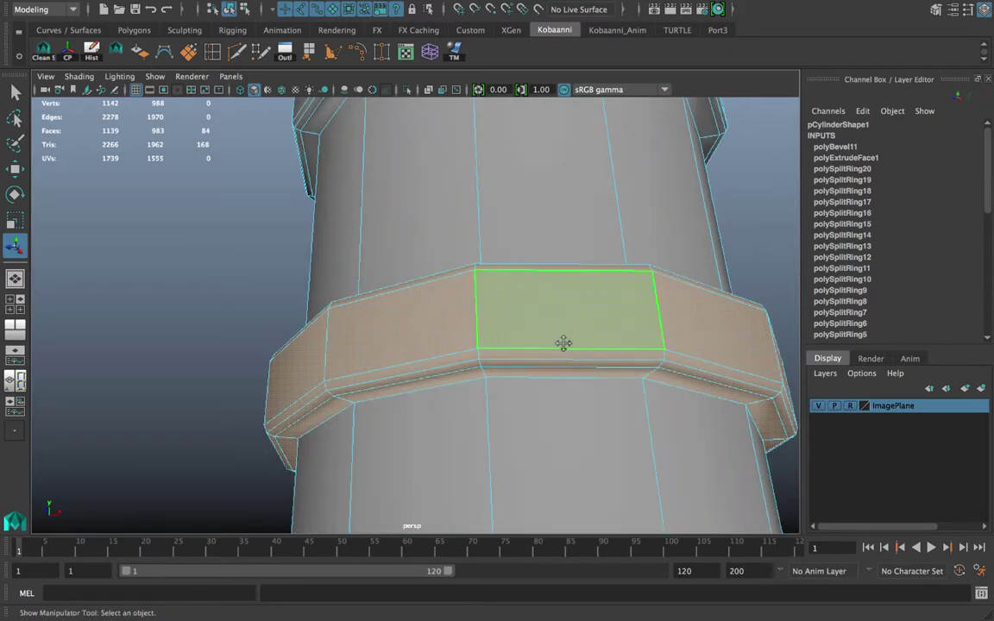
pyautogui.keyDown('alt'); pyautogui.moveTo(563, 343); pyautogui.dragTo(529, 304, button='middle'); pyautogui.keyUp('alt')
pyautogui.keyDown('alt'); pyautogui.moveTo(530, 304); pyautogui.dragTo(524, 336); pyautogui.keyUp('alt')
pyautogui.keyDown('shift'); pyautogui.moveTo(527, 338); pyautogui.dragTo(522, 519, button='right'); pyautogui.keyUp('shift')
pyautogui.moveTo(479, 211); pyautogui.dragTo(437, 198, button='right')
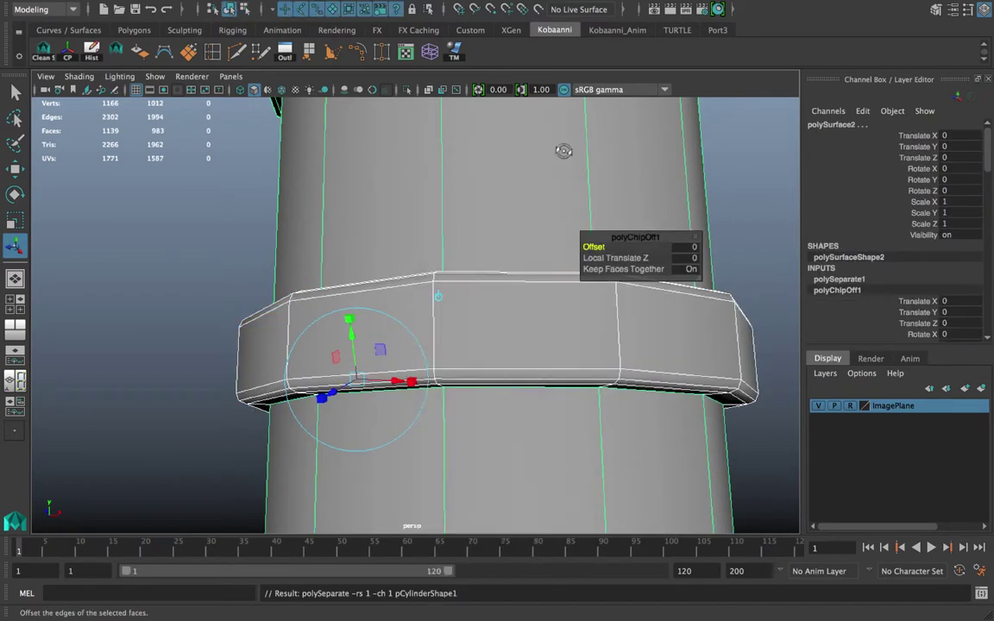
# - Select the shaft and the extracted band in turn to inspect how the two pieces are separated
pyautogui.click(693, 210)
pyautogui.click(589, 355)
pyautogui.keyDown('alt'); pyautogui.moveTo(544, 246); pyautogui.dragTo(531, 293); pyautogui.keyUp('alt')
pyautogui.click(487, 322)
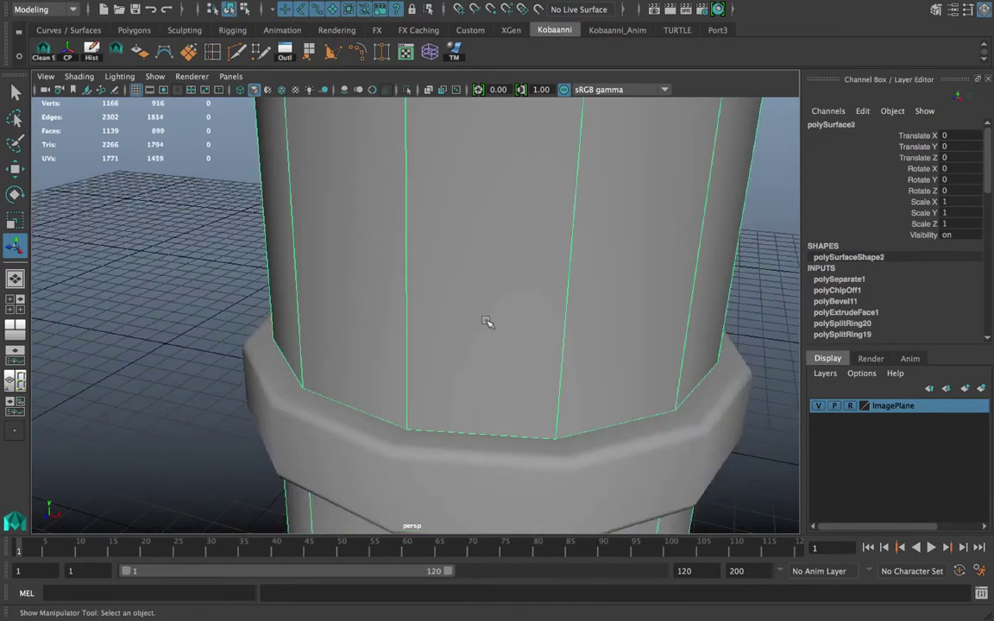
pyautogui.click(304, 412)
pyautogui.click(366, 340)
pyautogui.click(350, 420)
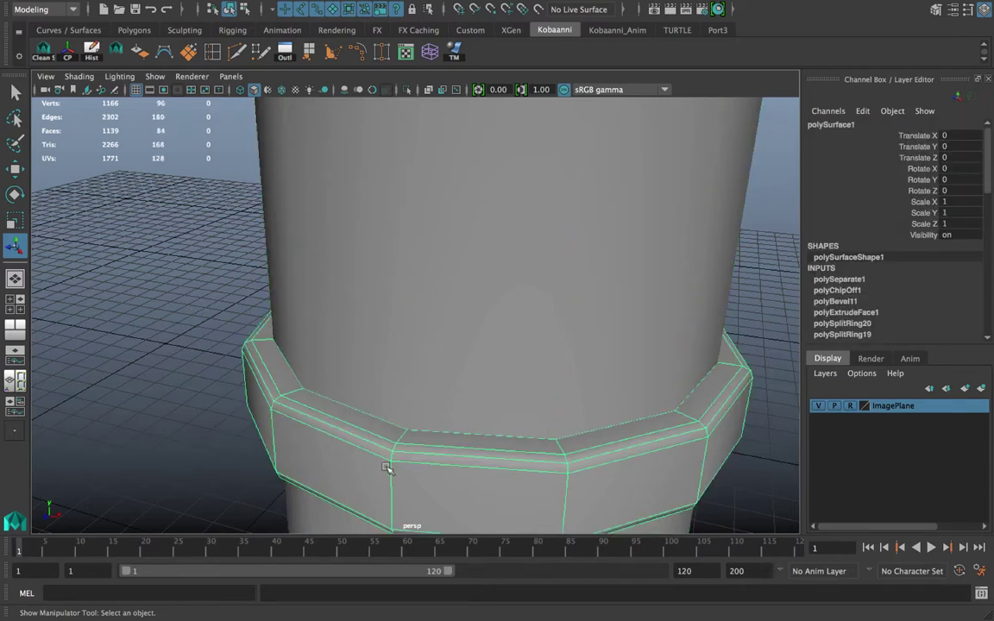
# - Preview the extracted band and the shaft with smoothing to check how their separated edges round off
pyautogui.click(411, 299)
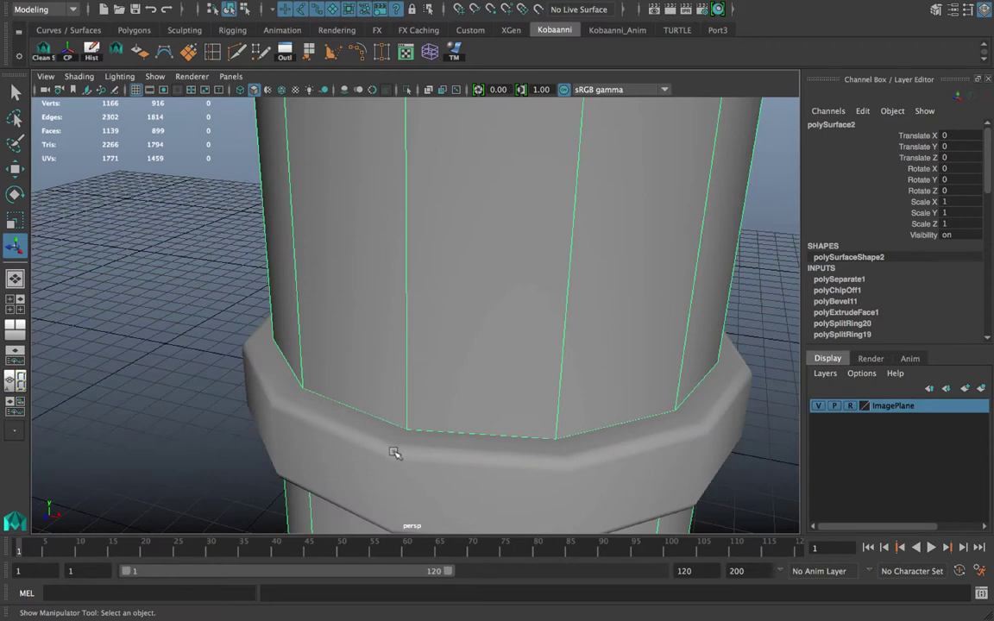
pyautogui.click(395, 453)
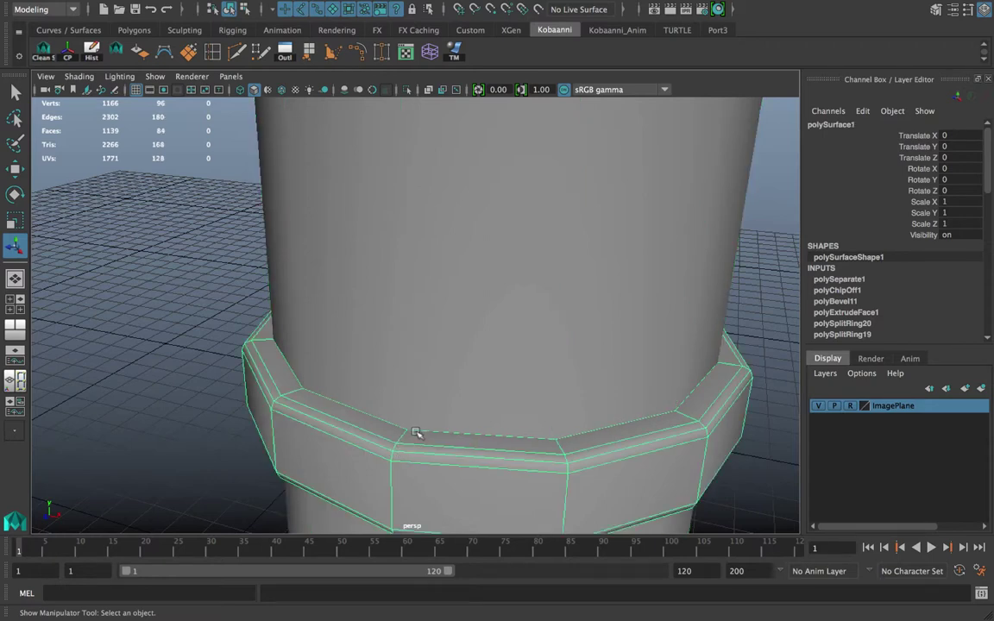
pyautogui.press('3')
pyautogui.click(426, 390)
pyautogui.press('3')
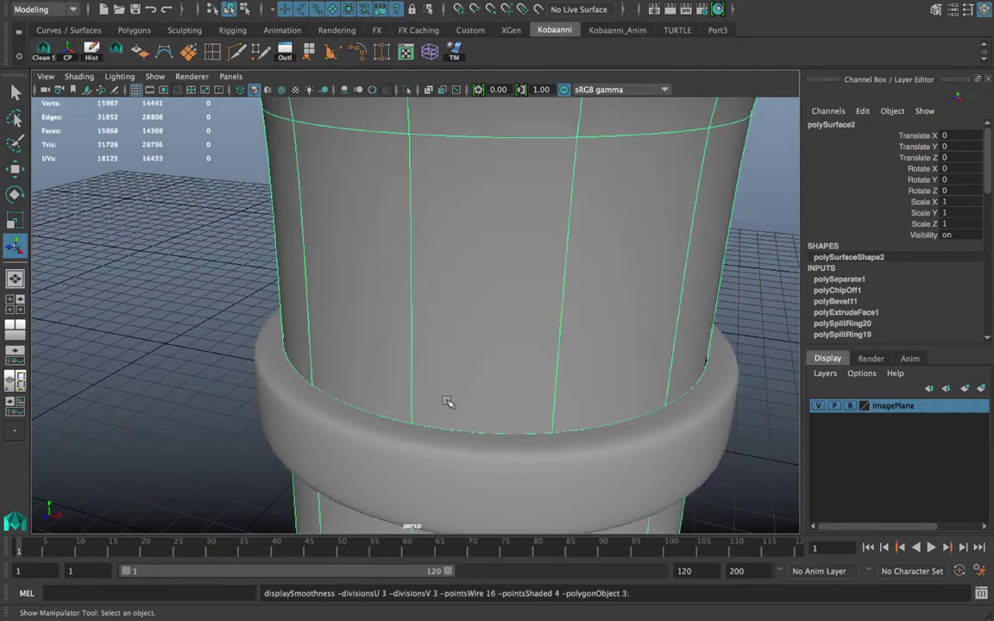
pyautogui.click(134, 394)
# - Select the outer face loops of all the raised bands along the handle shaft
pyautogui.keyDown('alt'); pyautogui.moveTo(326, 399); pyautogui.dragTo(430, 410); pyautogui.keyUp('alt')
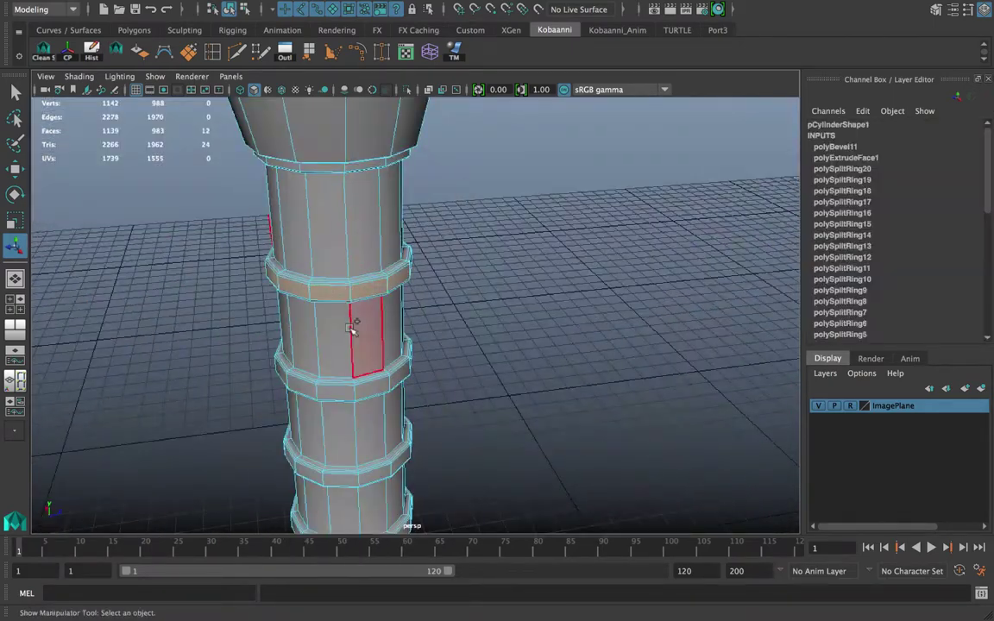
pyautogui.keyDown('alt'); pyautogui.moveTo(350, 322); pyautogui.dragTo(395, 222); pyautogui.keyUp('alt')
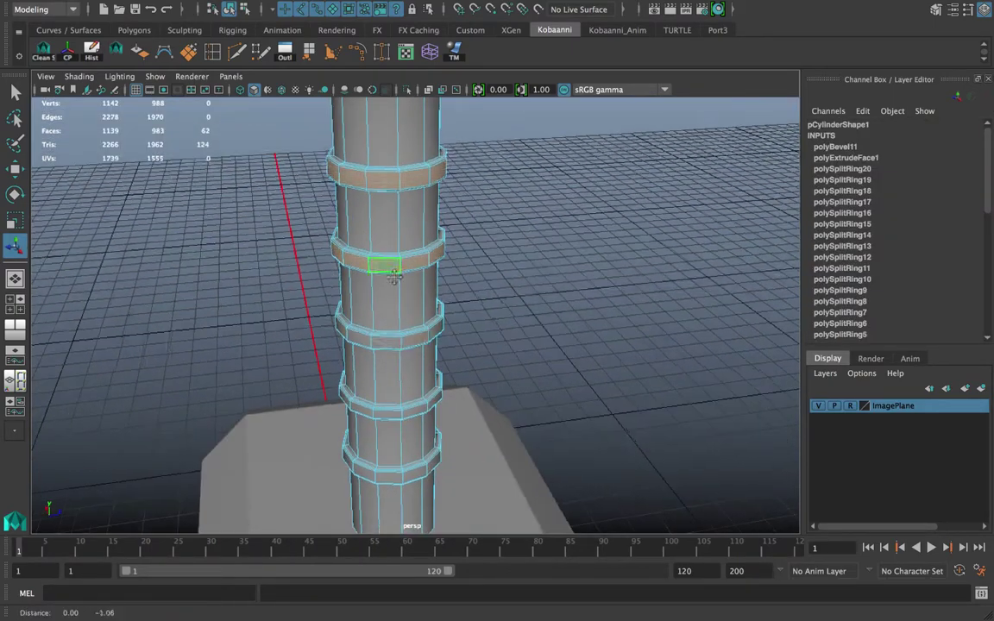
pyautogui.keyDown('shift'); pyautogui.doubleClick(400, 342); pyautogui.keyUp('shift')
pyautogui.keyDown('alt'); pyautogui.moveTo(398, 406); pyautogui.dragTo(401, 335, button='middle'); pyautogui.keyUp('alt')
pyautogui.keyDown('shift'); pyautogui.doubleClick(400, 336); pyautogui.keyUp('shift')
pyautogui.keyDown('shift'); pyautogui.doubleClick(387, 399); pyautogui.keyUp('shift')
# - Grow the face selection to cover every band completely and extract the bands from the shaft as separate pieces
pyautogui.scroll(5, 390, 397)
pyautogui.hotkey('shift', '.')
pyautogui.hotkey('shift', '.')
pyautogui.hotkey('shift', '.')
pyautogui.keyDown('alt'); pyautogui.moveTo(371, 393); pyautogui.dragTo(378, 487, button='middle'); pyautogui.keyUp('alt')
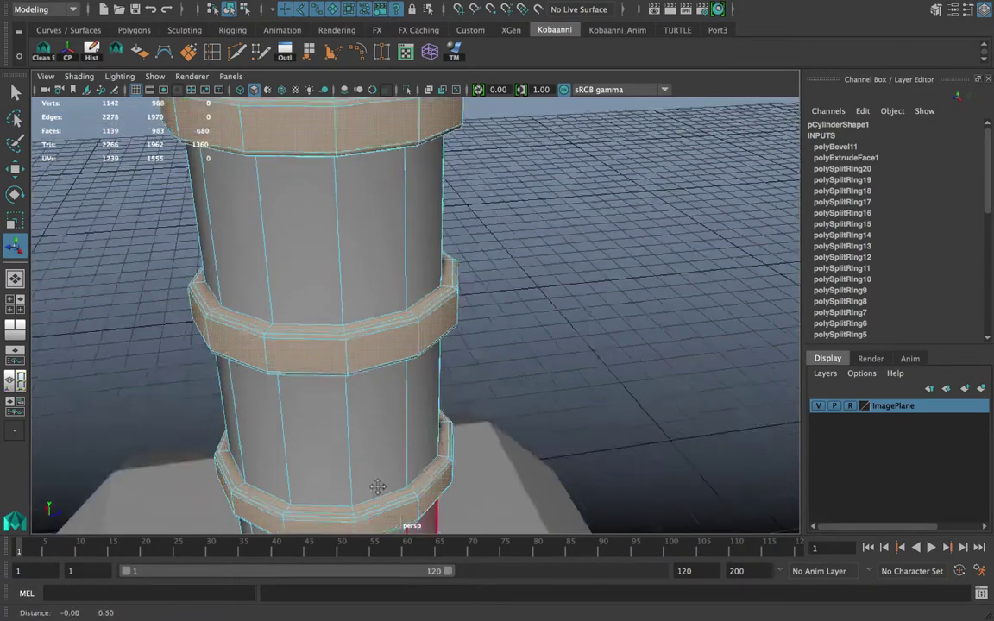
pyautogui.scroll(-5, 377, 488)
pyautogui.keyDown('shift'); pyautogui.moveTo(373, 233); pyautogui.dragTo(380, 483, button='right'); pyautogui.keyUp('shift')
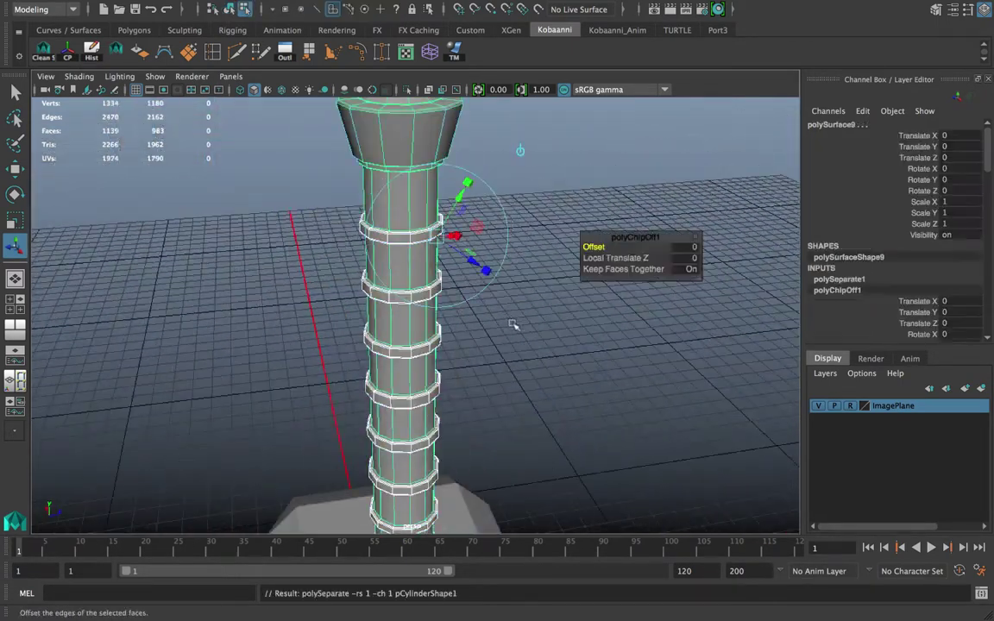
pyautogui.click(517, 325)
# - Switch the shaft piece to face selection and try picking individual faces on the pommel's top
pyautogui.keyDown('alt'); pyautogui.moveTo(434, 205); pyautogui.dragTo(453, 411, button='middle'); pyautogui.keyUp('alt')
pyautogui.click(415, 355)
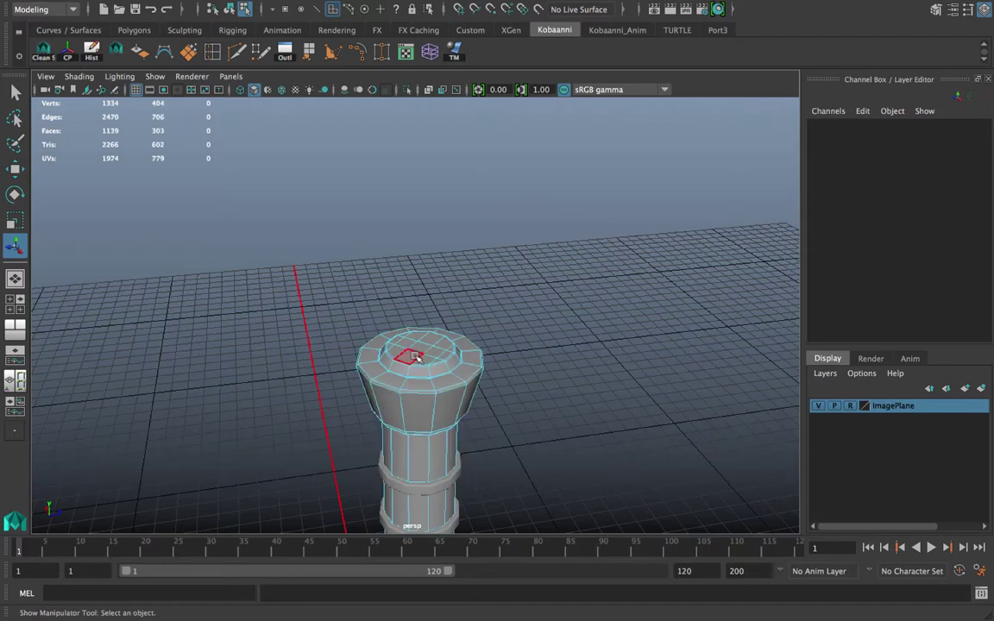
pyautogui.scroll(5, 415, 356)
pyautogui.click(380, 397)
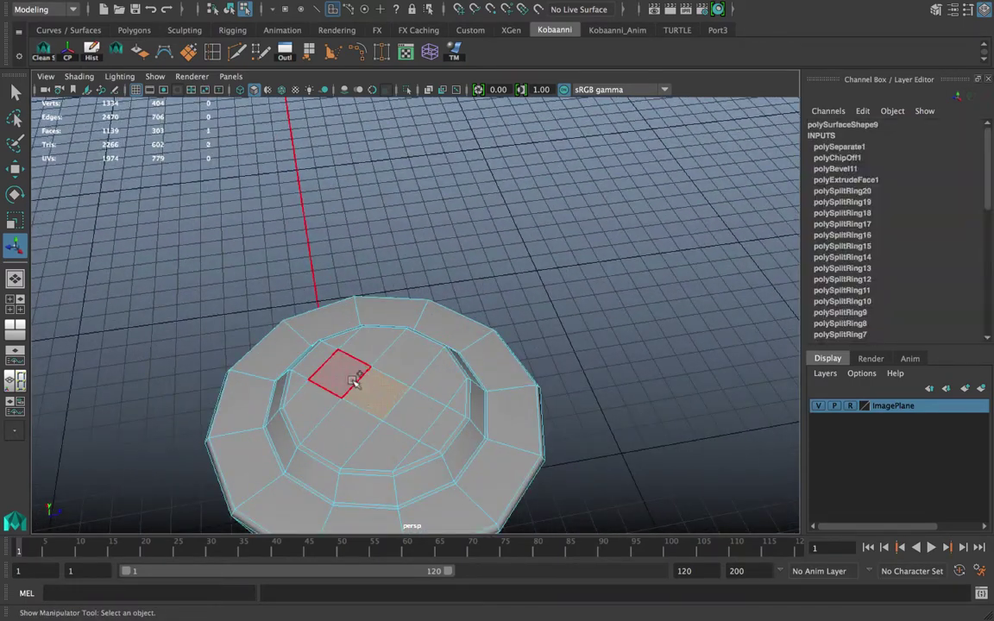
pyautogui.keyDown('shift'); pyautogui.click(350, 377); pyautogui.keyUp('shift')
pyautogui.keyDown('shift'); pyautogui.click(328, 361); pyautogui.keyUp('shift')
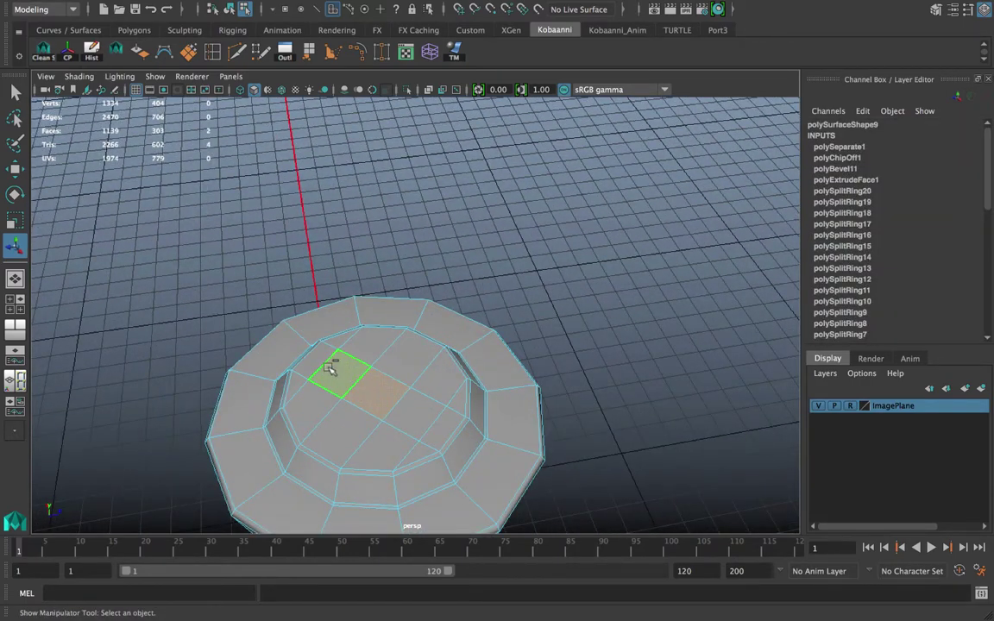
pyautogui.keyDown('alt'); pyautogui.moveTo(348, 382); pyautogui.dragTo(343, 347); pyautogui.keyUp('alt')
# - Box-select all faces of the pommel in the front view
pyautogui.press('space')
pyautogui.press('space')
pyautogui.scroll(-8, 317, 381)
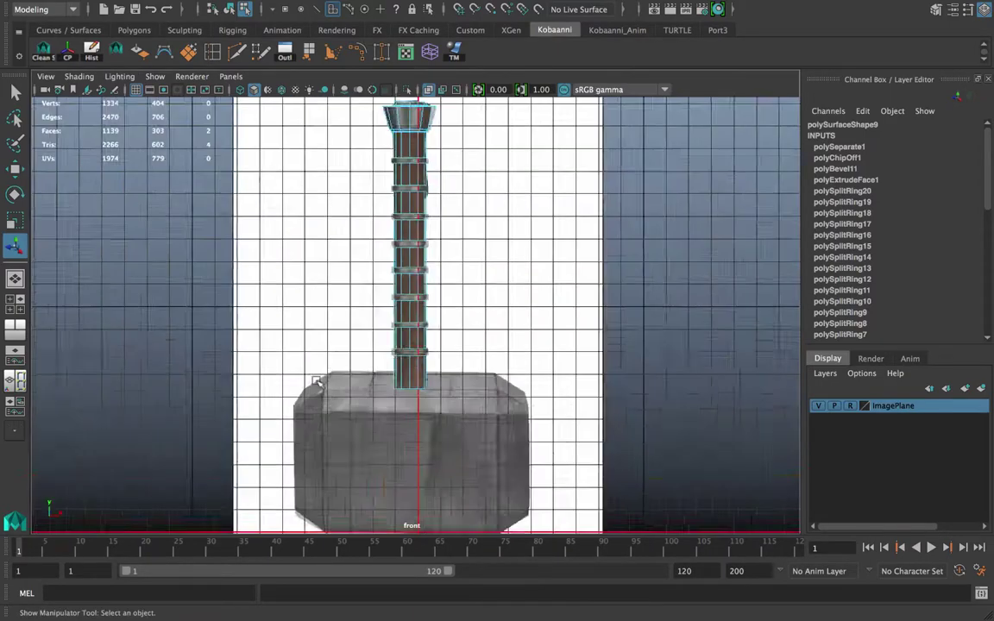
pyautogui.keyDown('alt'); pyautogui.moveTo(330, 344); pyautogui.dragTo(312, 452, button='middle'); pyautogui.keyUp('alt')
pyautogui.scroll(4, 284, 211)
pyautogui.moveTo(245, 179); pyautogui.dragTo(215, 272)
pyautogui.press('space')
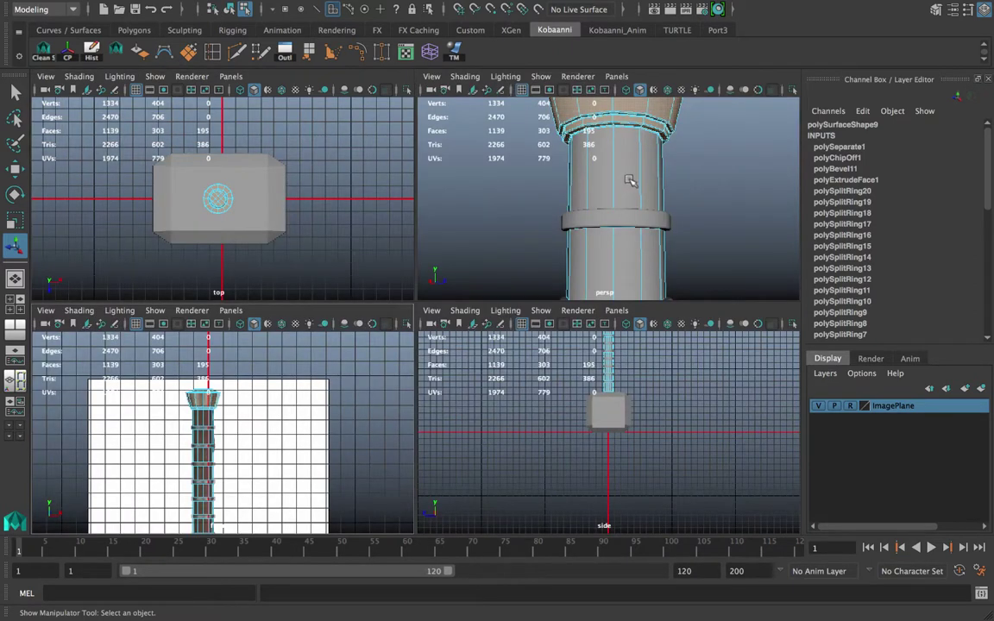
# - In the perspective view, remove the narrow face loop at the top of the shaft from the pommel selection
pyautogui.press('space')
pyautogui.scroll(5, 466, 188)
pyautogui.keyDown('alt'); pyautogui.moveTo(455, 184); pyautogui.dragTo(444, 306, button='middle'); pyautogui.keyUp('alt')
pyautogui.keyDown('alt'); pyautogui.moveTo(443, 305); pyautogui.dragTo(443, 277); pyautogui.keyUp('alt')
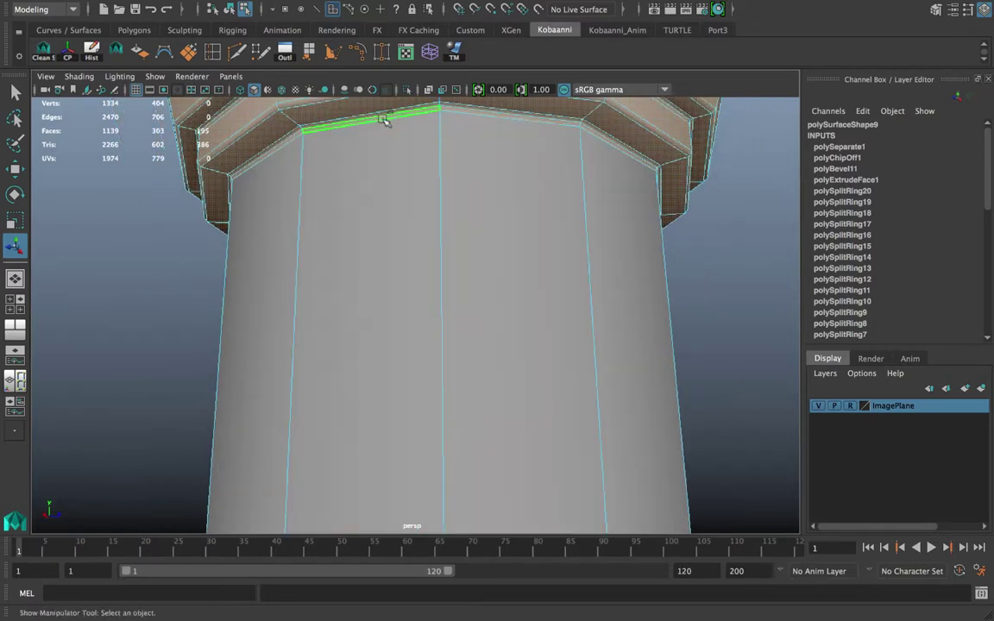
pyautogui.keyDown('ctrl'); pyautogui.click(385, 119); pyautogui.keyUp('ctrl')
pyautogui.keyDown('ctrl'); pyautogui.click(431, 125); pyautogui.keyUp('ctrl')
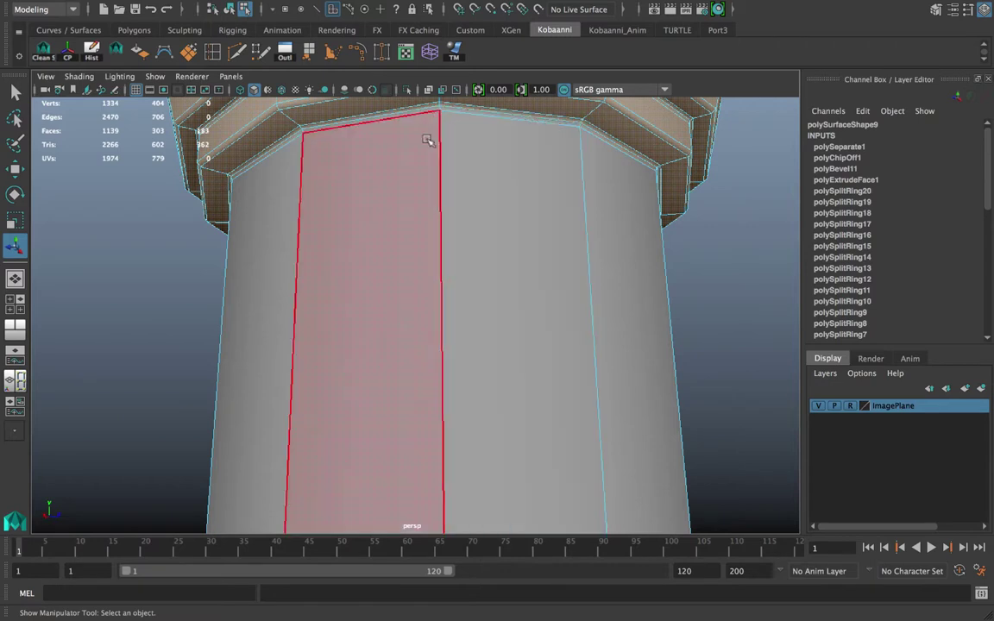
# - Extract the selected pommel faces from the shaft as a separate piece and return to object selection
pyautogui.keyDown('shift'); pyautogui.moveTo(419, 154); pyautogui.dragTo(417, 336, button='right'); pyautogui.keyUp('shift')
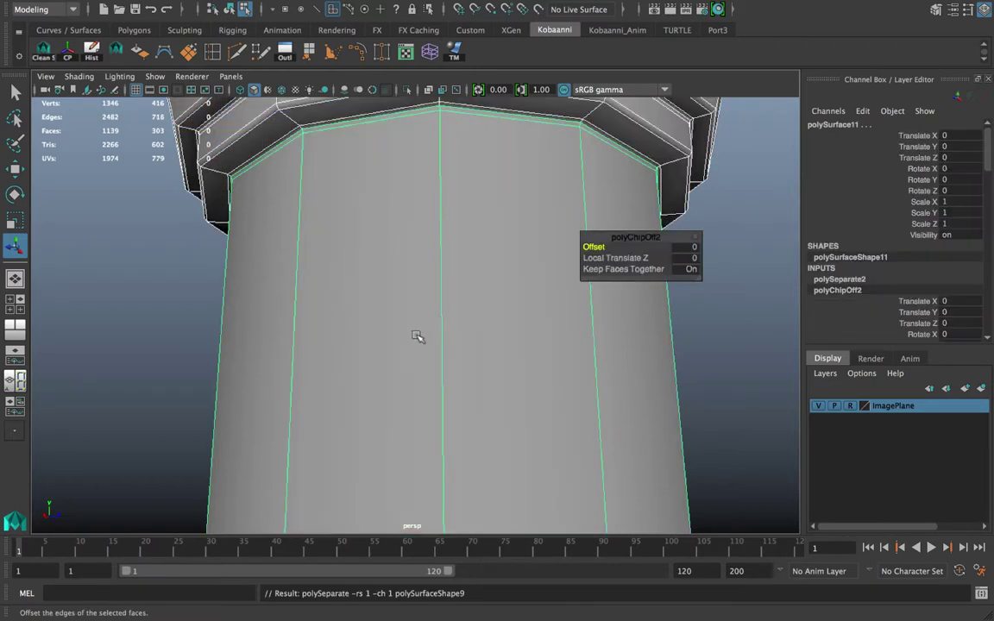
pyautogui.keyDown('alt'); pyautogui.moveTo(436, 289); pyautogui.dragTo(439, 290); pyautogui.keyUp('alt')
pyautogui.moveTo(438, 290); pyautogui.dragTo(495, 181, button='right')
pyautogui.keyDown('alt'); pyautogui.moveTo(690, 315); pyautogui.dragTo(612, 282, button='right'); pyautogui.keyUp('alt')
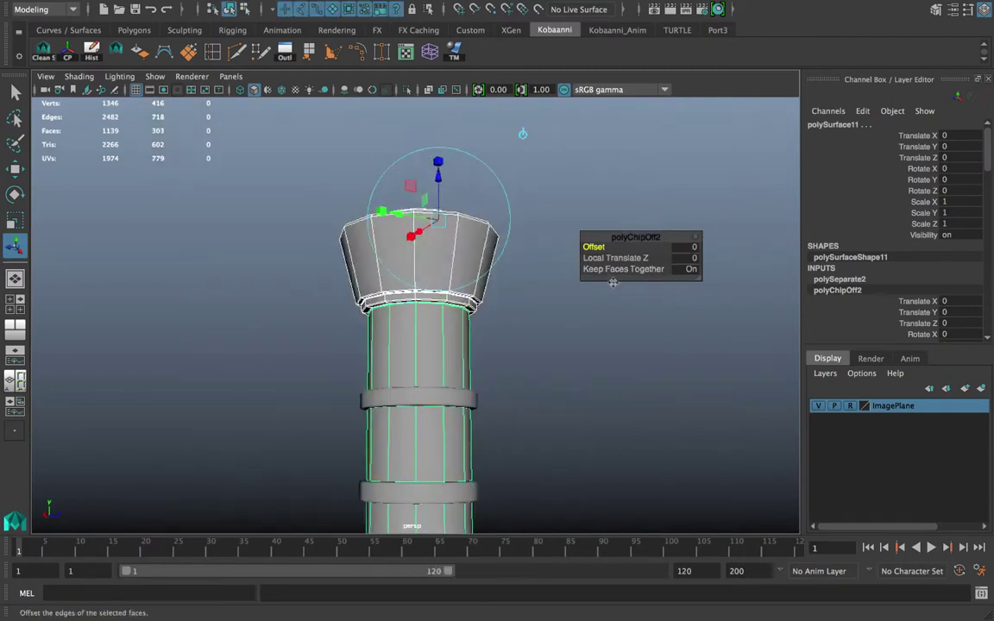
pyautogui.click(532, 306)
# - Select the pommel and parts of the handle in turn to check that they are separate pieces
pyautogui.keyDown('alt'); pyautogui.moveTo(525, 293); pyautogui.dragTo(502, 338); pyautogui.keyUp('alt')
pyautogui.keyDown('alt'); pyautogui.moveTo(501, 337); pyautogui.dragTo(493, 288, button='middle'); pyautogui.keyUp('alt')
pyautogui.click(436, 388)
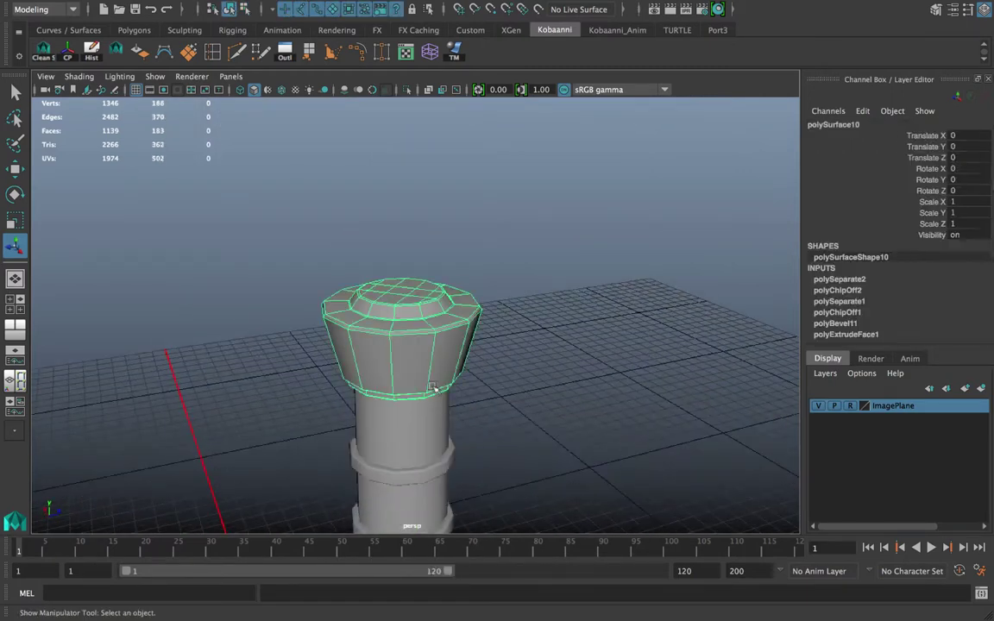
pyautogui.click(412, 439)
pyautogui.scroll(-5, 412, 423)
pyautogui.keyDown('alt'); pyautogui.moveTo(413, 416); pyautogui.dragTo(423, 272, button='middle'); pyautogui.keyUp('alt')
pyautogui.scroll(-3, 423, 273)
pyautogui.click(378, 337)
pyautogui.keyDown('alt'); pyautogui.moveTo(378, 337); pyautogui.dragTo(600, 323); pyautogui.keyUp('alt')
# - Select the handle pieces and set them to unsmoothed display
pyautogui.moveTo(430, 243); pyautogui.dragTo(519, 308)
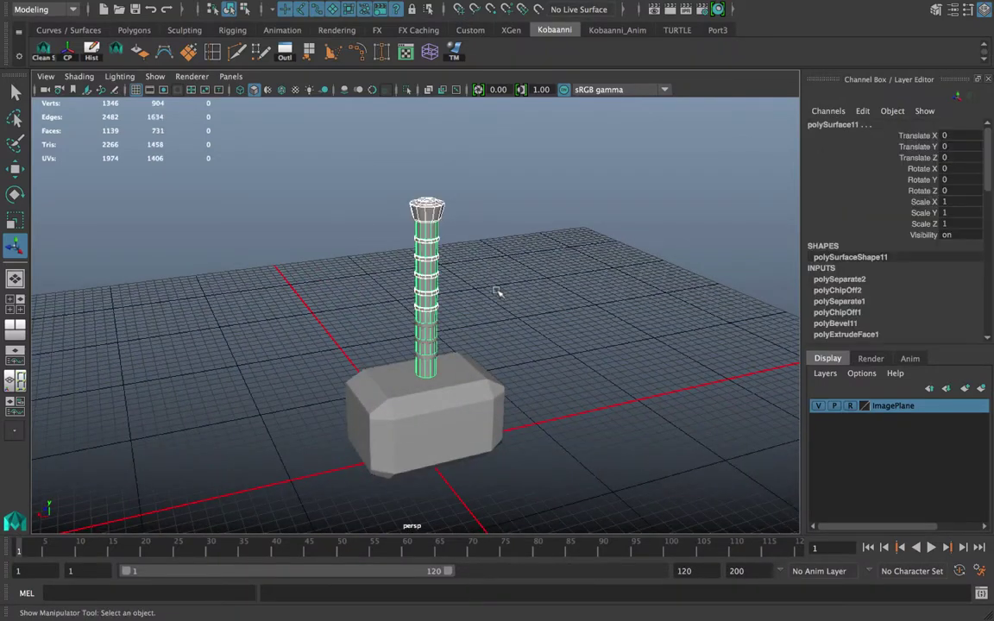
pyautogui.press('1')
# - Select all hammer pieces and run Clean Scene to delete history, freeze transformations and center the pivots
pyautogui.moveTo(353, 170); pyautogui.dragTo(533, 376)
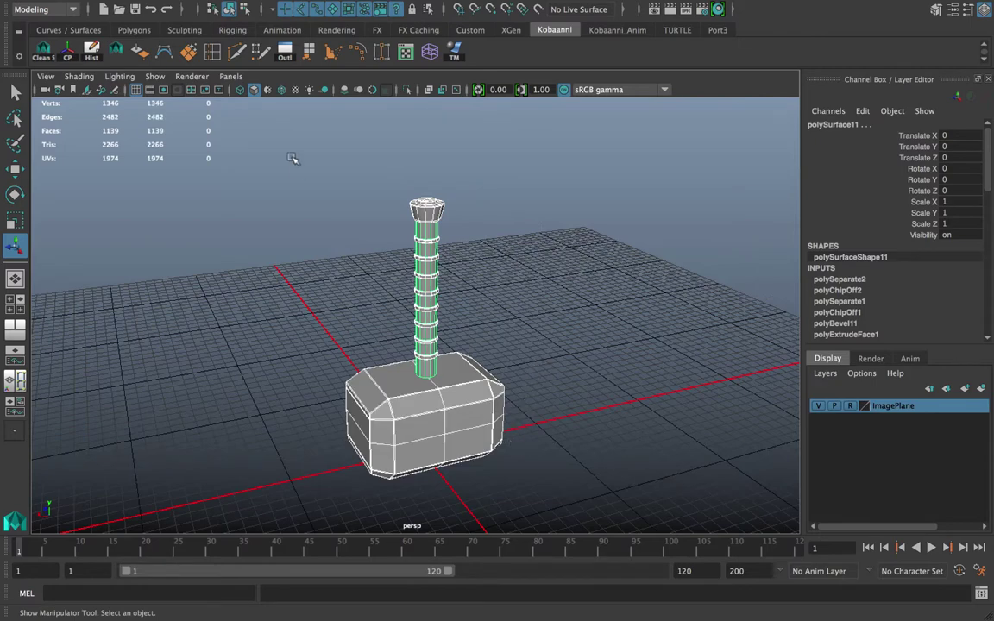
pyautogui.moveTo(263, 147); pyautogui.dragTo(542, 471)
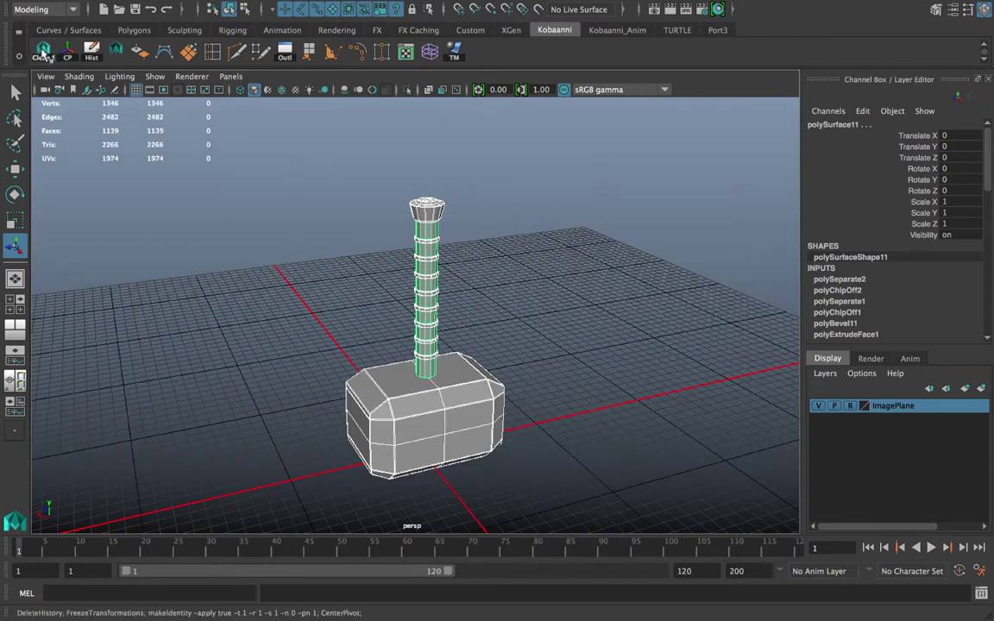
pyautogui.click(43, 52)
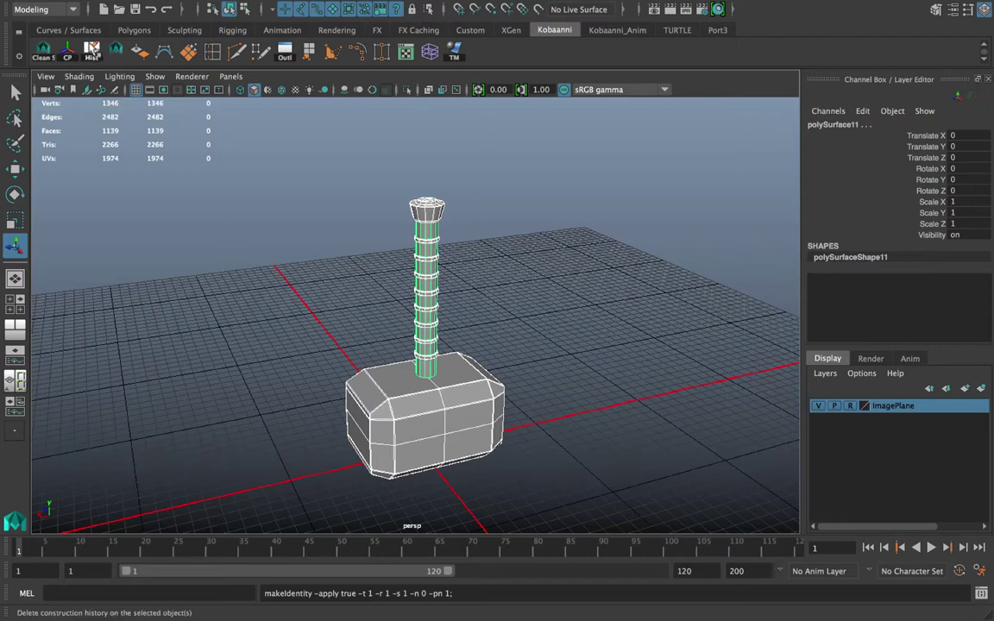
pyautogui.click(113, 8)
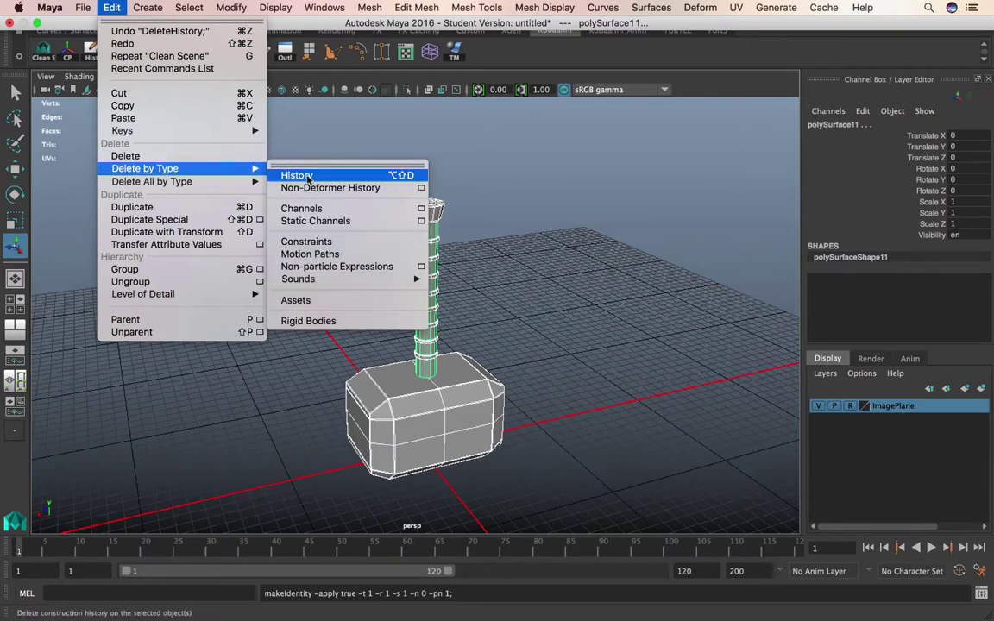
pyautogui.moveTo(134, 4)
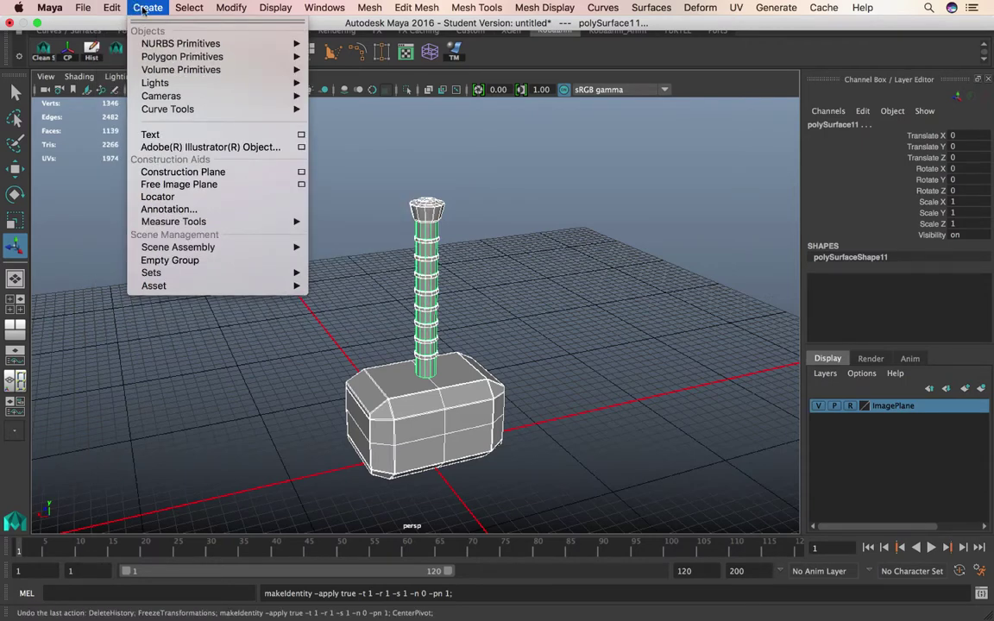
pyautogui.moveTo(231, 9)
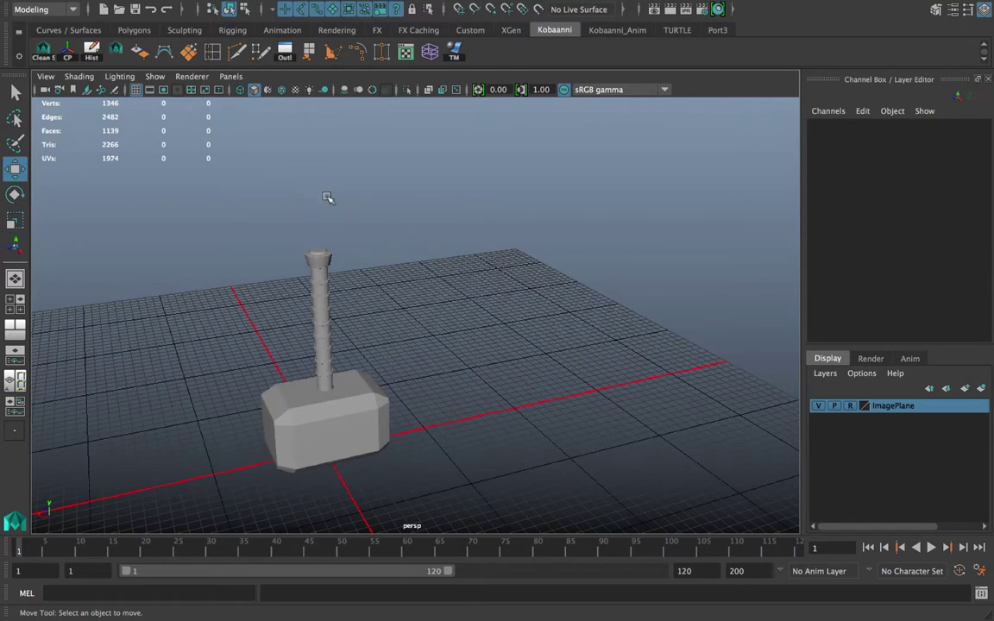
# - Examine the upper bands of the shaft from several sides, selecting one to check its edges
pyautogui.keyDown('alt'); pyautogui.moveTo(328, 195); pyautogui.dragTo(341, 287, button='right'); pyautogui.keyUp('alt')
pyautogui.scroll(5, 446, 260)
pyautogui.keyDown('alt'); pyautogui.moveTo(364, 267); pyautogui.dragTo(404, 324, button='middle'); pyautogui.keyUp('alt')
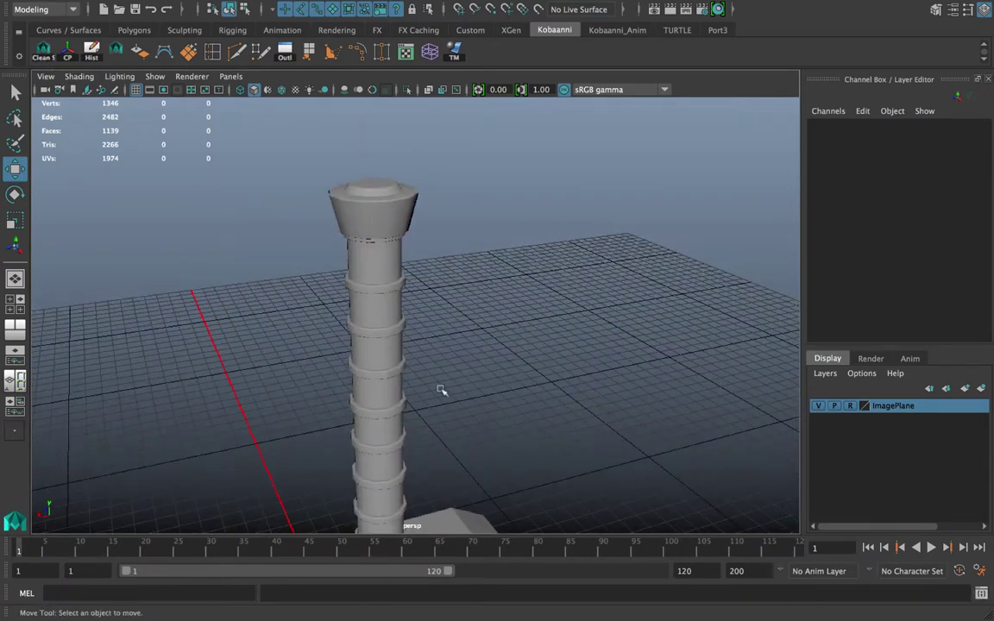
pyautogui.scroll(6, 390, 384)
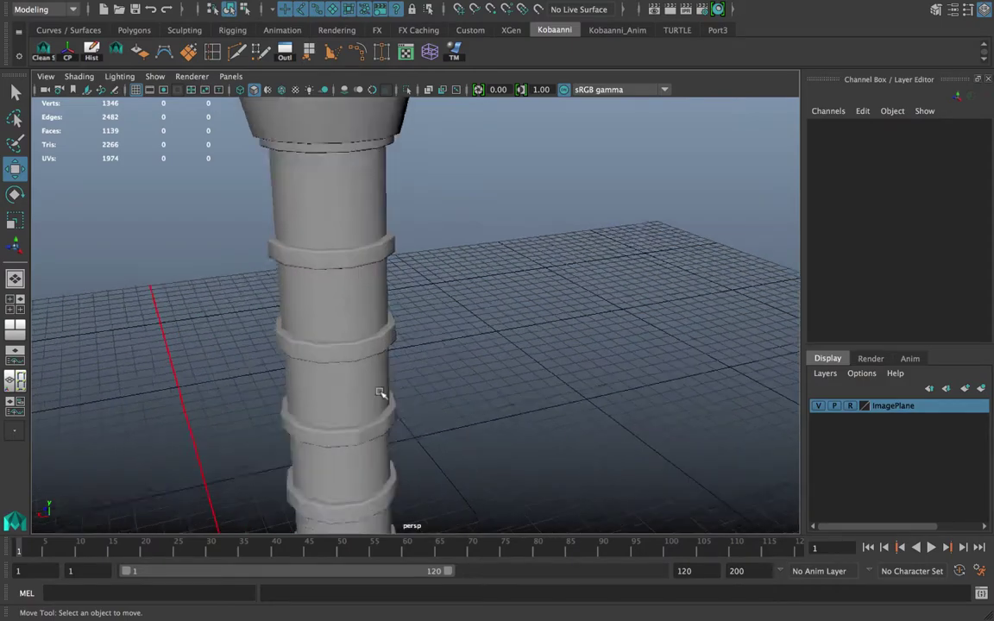
pyautogui.keyDown('alt'); pyautogui.moveTo(366, 413); pyautogui.dragTo(344, 198, button='middle'); pyautogui.keyUp('alt')
pyautogui.click(344, 199)
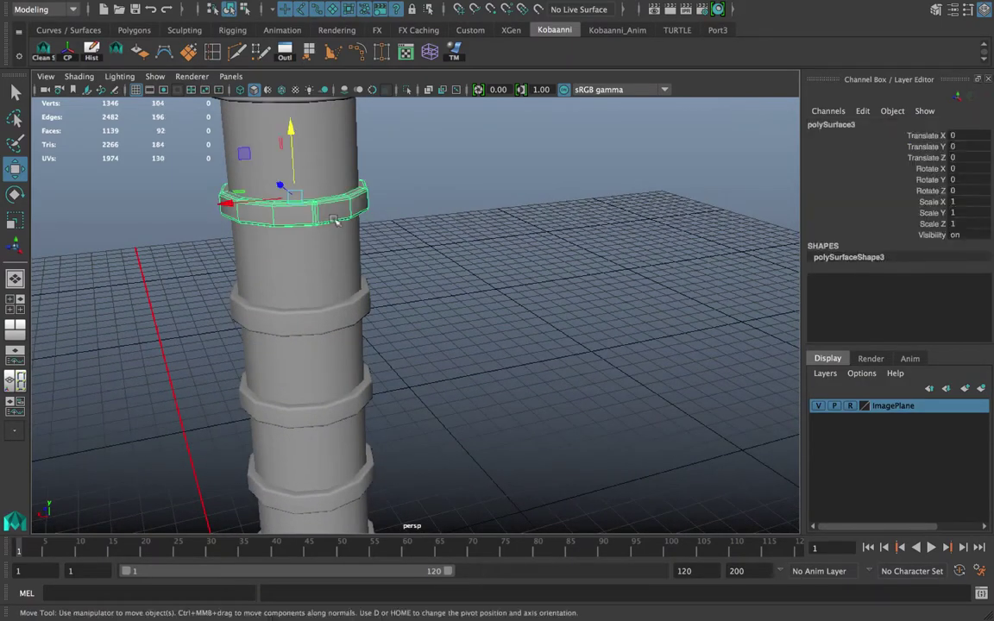
pyautogui.keyDown('alt'); pyautogui.moveTo(345, 200); pyautogui.dragTo(601, 252); pyautogui.keyUp('alt')
pyautogui.scroll(-3, 602, 253)
pyautogui.keyDown('alt'); pyautogui.moveTo(602, 253); pyautogui.dragTo(470, 392, button='middle'); pyautogui.keyUp('alt')
pyautogui.keyDown('alt'); pyautogui.moveTo(479, 348); pyautogui.dragTo(410, 316); pyautogui.keyUp('alt')
pyautogui.keyDown('alt'); pyautogui.moveTo(497, 315); pyautogui.dragTo(382, 313); pyautogui.keyUp('alt')
pyautogui.keyDown('alt'); pyautogui.moveTo(381, 313); pyautogui.dragTo(531, 370, button='right'); pyautogui.keyUp('alt')
pyautogui.keyDown('alt'); pyautogui.moveTo(387, 386); pyautogui.dragTo(233, 350, button='middle'); pyautogui.keyUp('alt')
pyautogui.click(234, 352)
pyautogui.keyDown('alt'); pyautogui.moveTo(234, 351); pyautogui.dragTo(493, 417); pyautogui.keyUp('alt')
pyautogui.keyDown('alt'); pyautogui.moveTo(493, 417); pyautogui.dragTo(466, 415, button='right'); pyautogui.keyUp('alt')
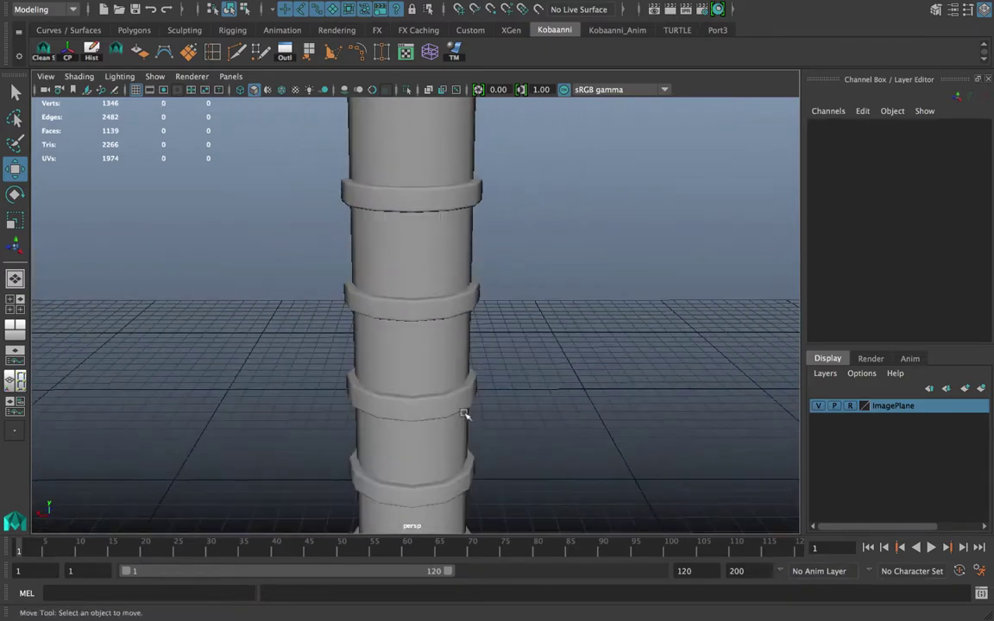
# - Examine the lower bands and the shaft between them from several angles, selecting single bands to check their shape
pyautogui.keyDown('alt'); pyautogui.moveTo(466, 415); pyautogui.dragTo(459, 298, button='middle'); pyautogui.keyUp('alt')
pyautogui.keyDown('alt'); pyautogui.moveTo(459, 298); pyautogui.dragTo(644, 345); pyautogui.keyUp('alt')
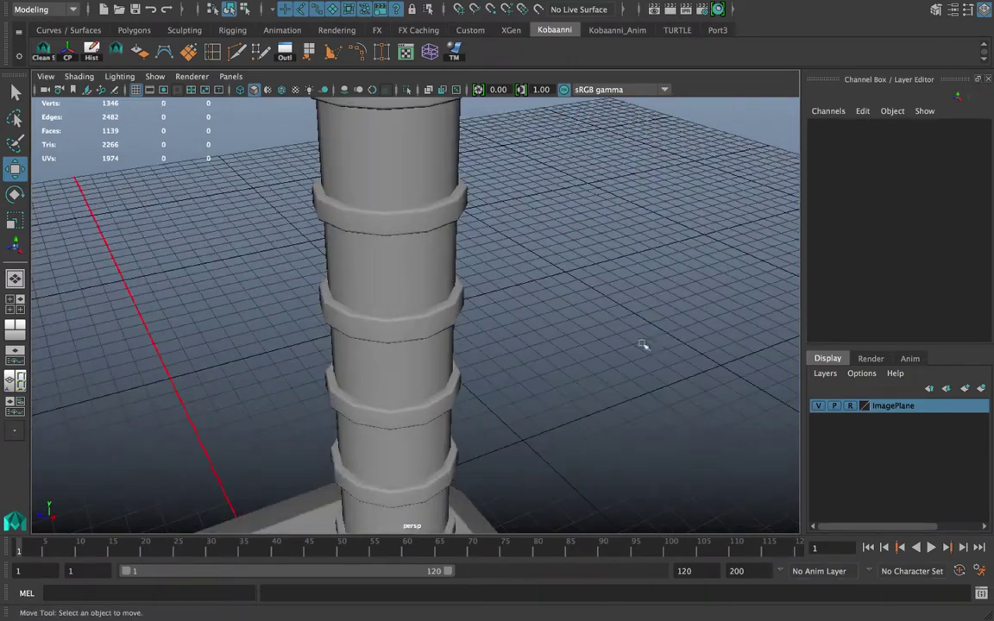
pyautogui.keyDown('alt'); pyautogui.moveTo(643, 344); pyautogui.dragTo(484, 342, button='right'); pyautogui.keyUp('alt')
pyautogui.keyDown('alt'); pyautogui.moveTo(484, 342); pyautogui.dragTo(415, 362); pyautogui.keyUp('alt')
pyautogui.scroll(5, 446, 327)
pyautogui.keyDown('alt'); pyautogui.moveTo(446, 328); pyautogui.dragTo(362, 355); pyautogui.keyUp('alt')
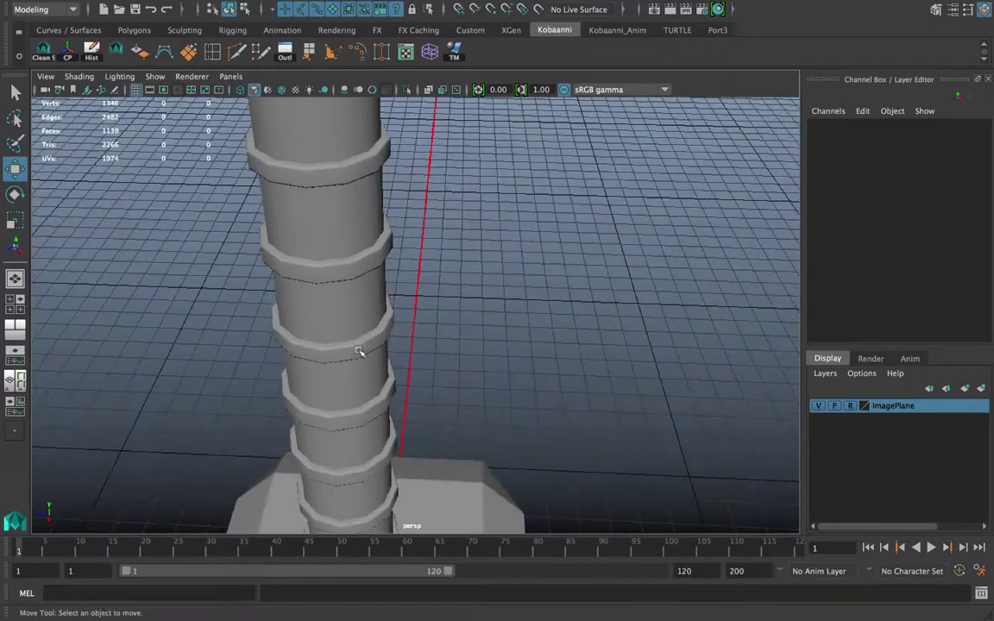
pyautogui.click(366, 350)
pyautogui.keyDown('alt'); pyautogui.moveTo(382, 350); pyautogui.dragTo(306, 343, button='right'); pyautogui.keyUp('alt')
pyautogui.click(364, 421)
pyautogui.keyDown('alt'); pyautogui.moveTo(371, 406); pyautogui.dragTo(396, 413); pyautogui.keyUp('alt')
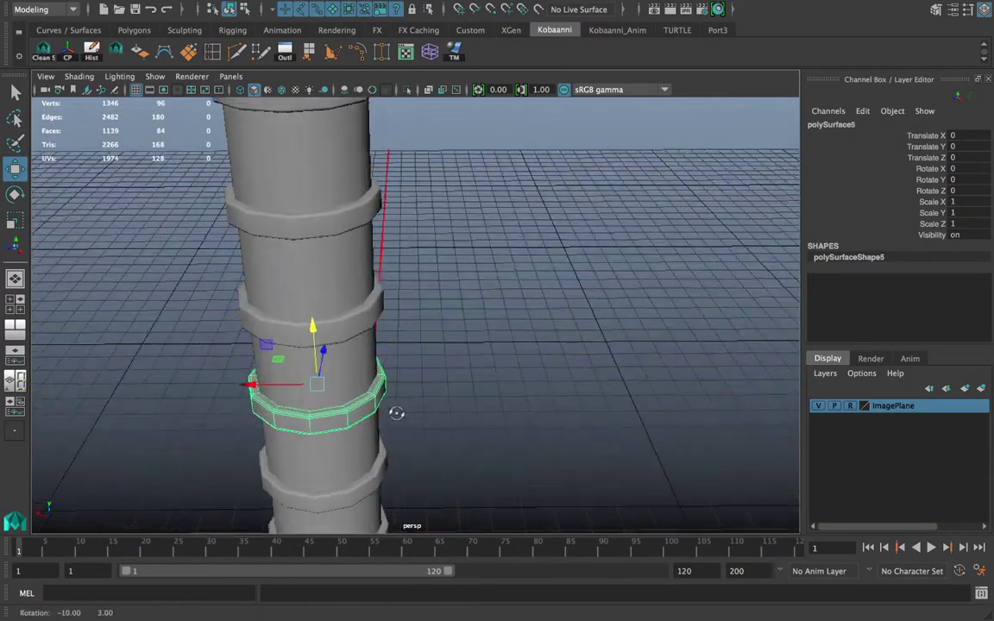
# - Show the scene in wireframe and examine the inner structure of the bands and the handle
pyautogui.scroll(-8, 317, 237)
pyautogui.moveTo(222, 163); pyautogui.dragTo(641, 575)
pyautogui.press('4')
pyautogui.scroll(5, 484, 376)
pyautogui.click(492, 344)
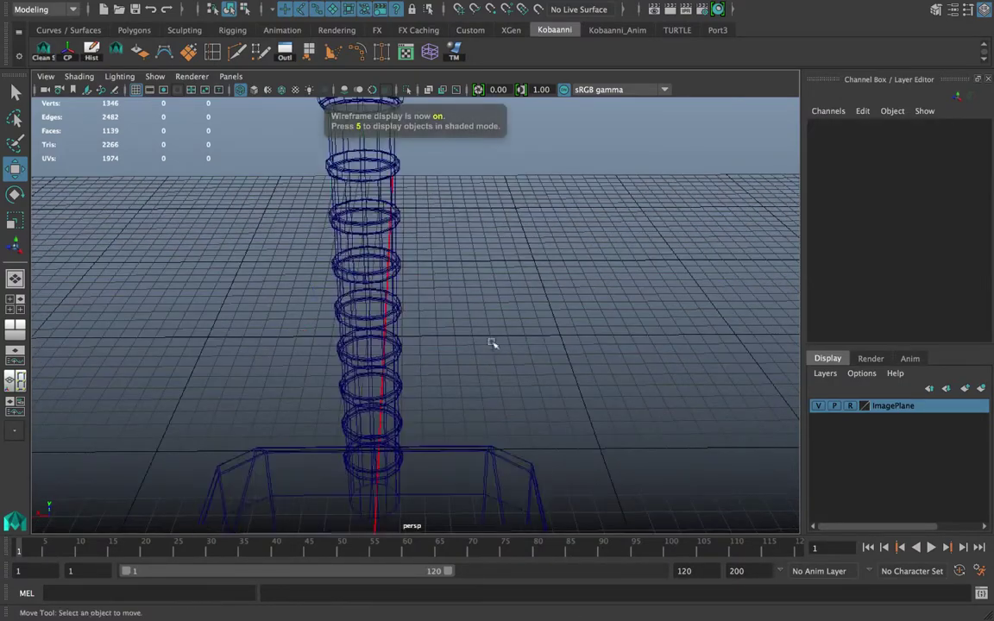
pyautogui.keyDown('alt'); pyautogui.moveTo(493, 344); pyautogui.dragTo(490, 401, button='middle'); pyautogui.keyUp('alt')
pyautogui.scroll(5, 464, 395)
pyautogui.keyDown('alt'); pyautogui.moveTo(463, 395); pyautogui.dragTo(466, 297); pyautogui.keyUp('alt')
pyautogui.keyDown('alt'); pyautogui.moveTo(436, 304); pyautogui.dragTo(283, 208, button='right'); pyautogui.keyUp('alt')
pyautogui.click(441, 490)
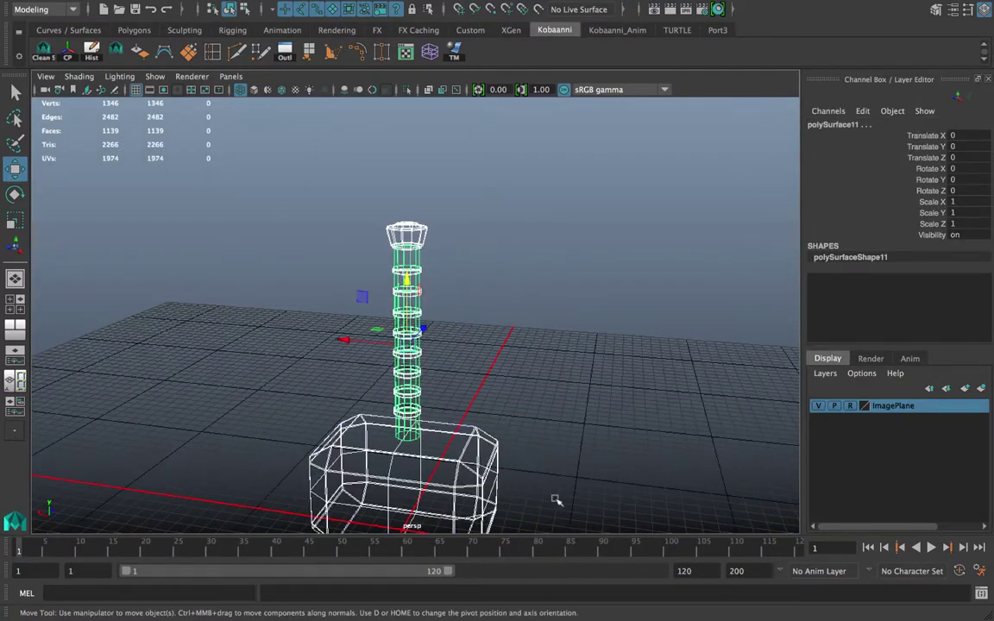
# - Return to shaded display and select the upper shaft band with the extra vertical edges for a close-up
pyautogui.click(530, 384)
pyautogui.press('5')
pyautogui.keyDown('alt'); pyautogui.moveTo(473, 419); pyautogui.dragTo(504, 429); pyautogui.keyUp('alt')
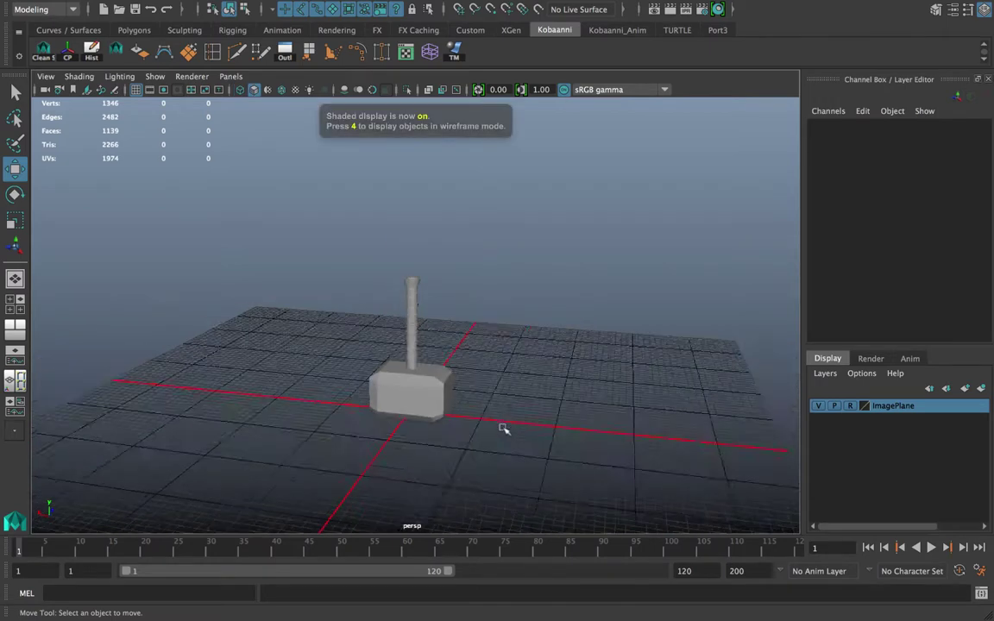
pyautogui.scroll(10, 504, 429)
pyautogui.click(400, 318)
pyautogui.press('f')
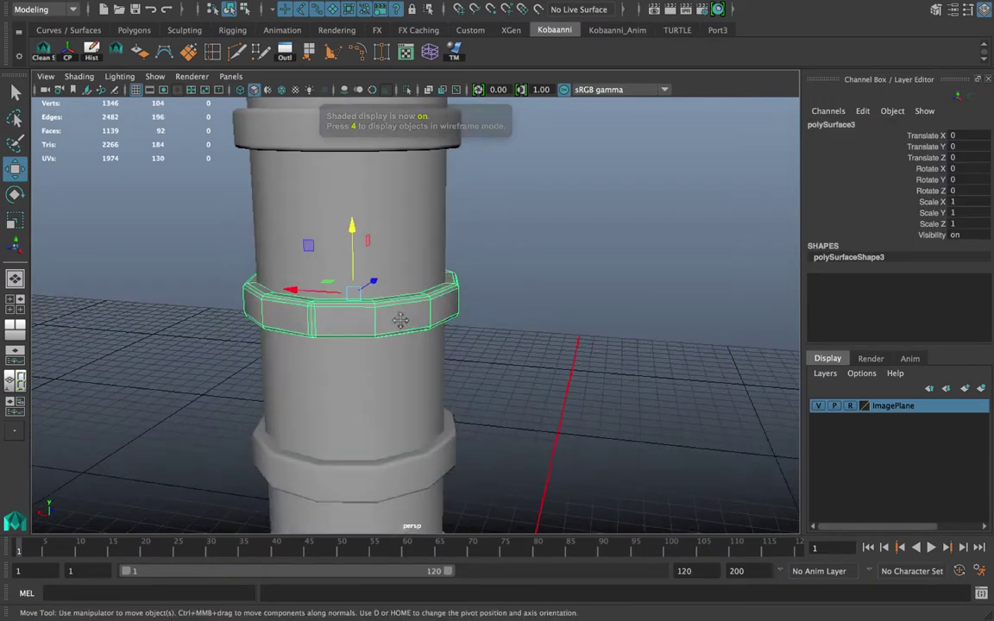
# - Delete the extra vertical edge loops beside the corner edge of the selected upper shaft band
pyautogui.keyDown('alt'); pyautogui.moveTo(477, 367); pyautogui.dragTo(528, 372); pyautogui.keyUp('alt')
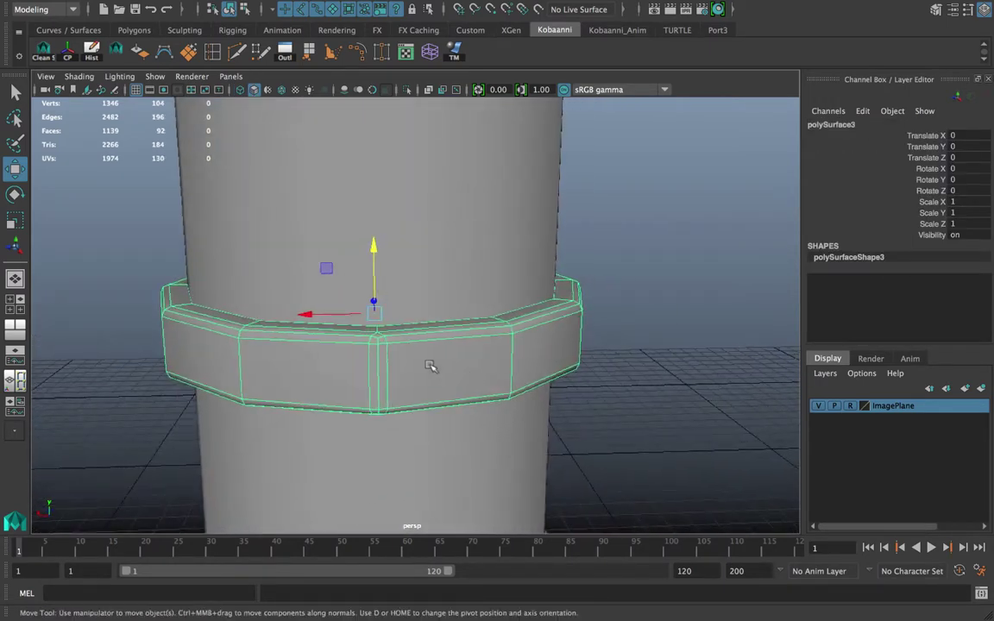
pyautogui.moveTo(431, 365); pyautogui.dragTo(428, 172, button='right')
pyautogui.doubleClick(396, 368)
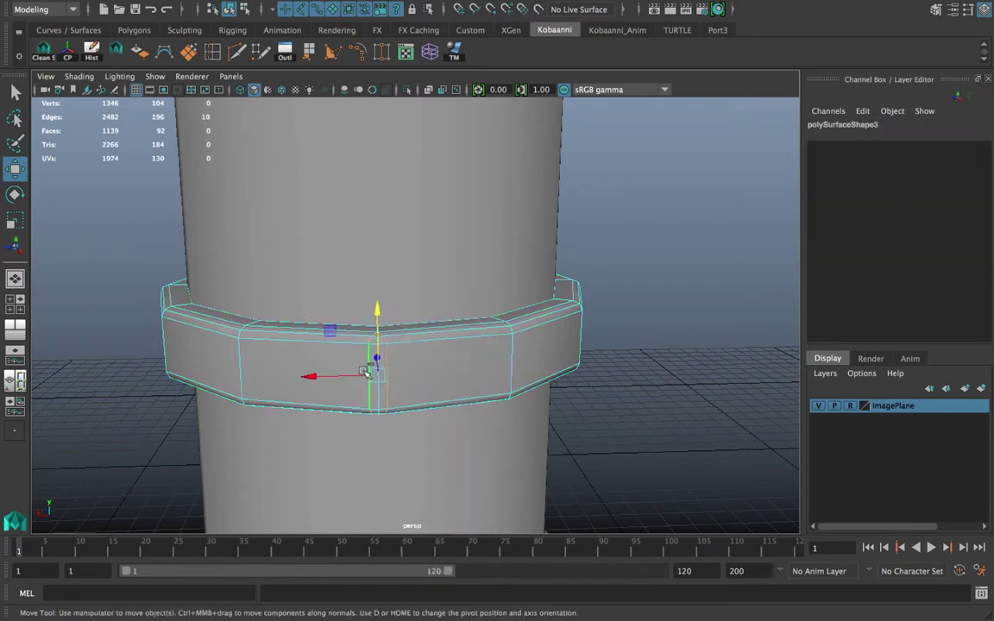
pyautogui.keyDown('shift'); pyautogui.rightClick(387, 363); pyautogui.keyUp('shift')
pyautogui.keyDown('shift'); pyautogui.moveTo(387, 364); pyautogui.dragTo(326, 386, button='right'); pyautogui.keyUp('shift')
# - Cut a new edge with Multi-Cut joining the two corner vertices across the gap in the band's upper bevel
pyautogui.scroll(8, 361, 371)
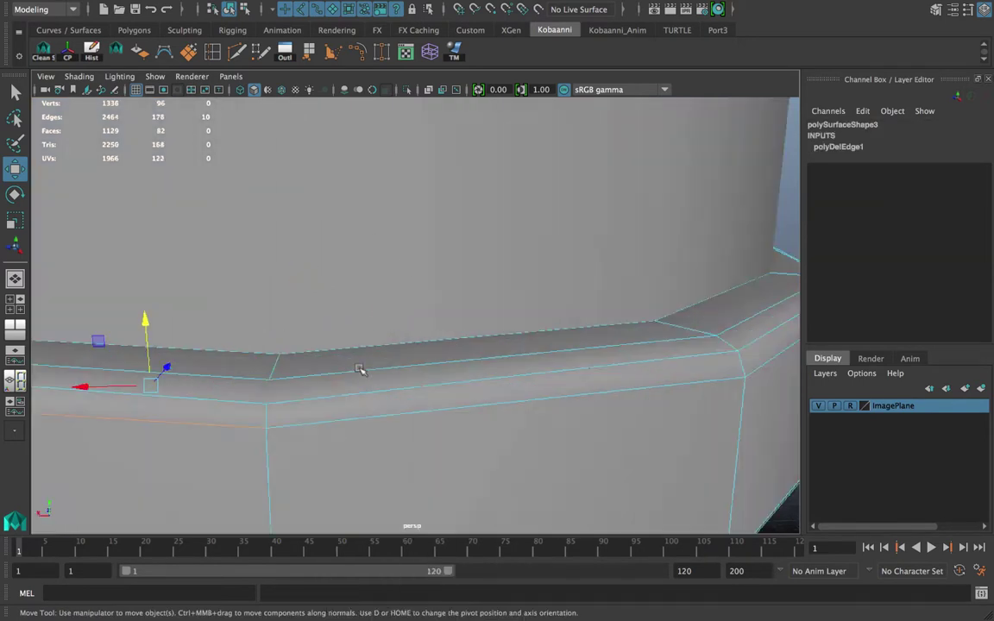
pyautogui.click(188, 51)
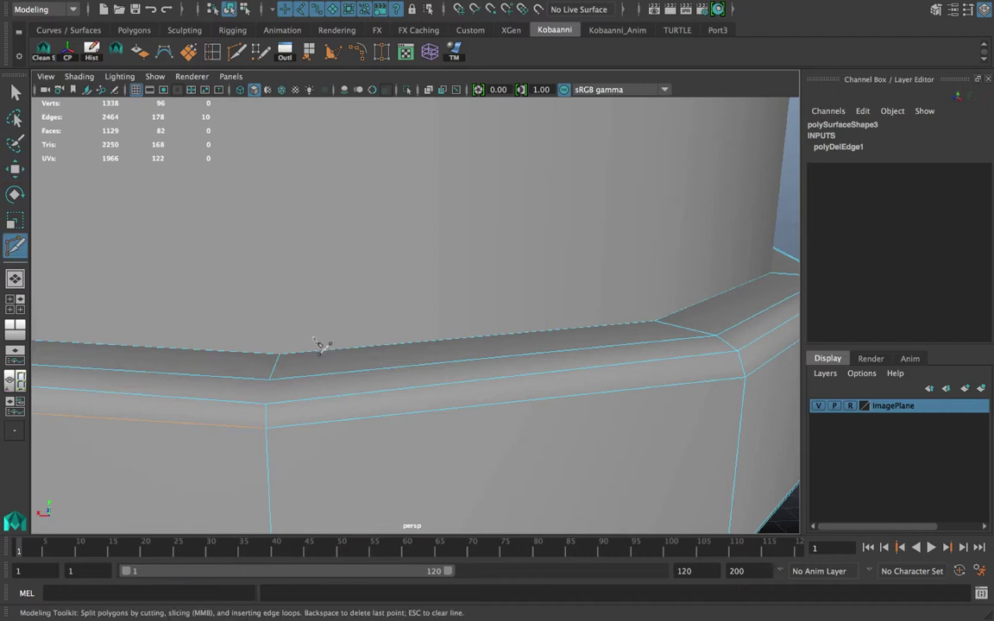
pyautogui.click(269, 379)
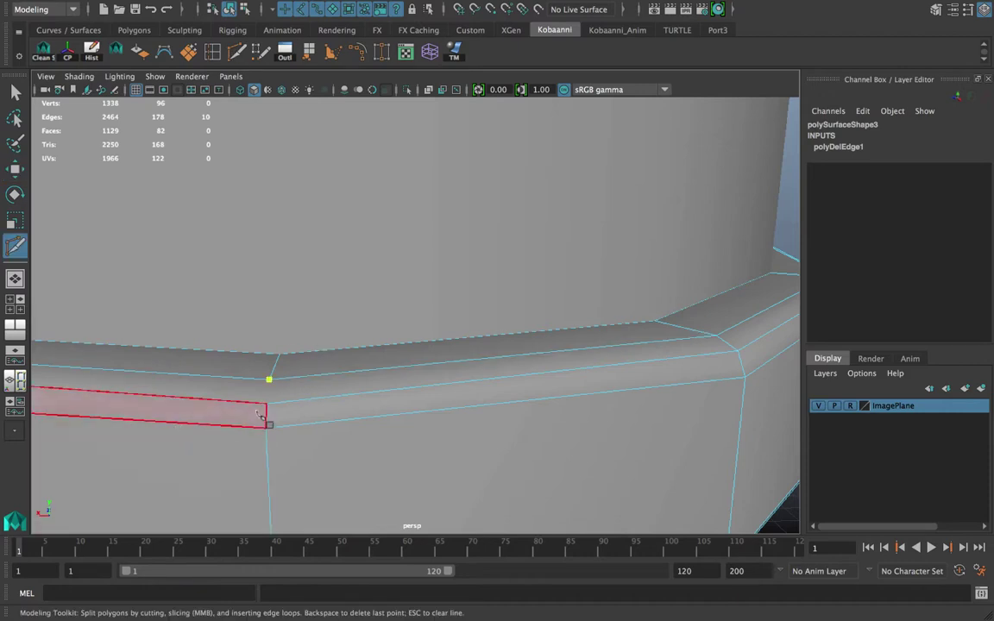
pyautogui.moveTo(263, 407)
pyautogui.mouseDown()
pyautogui.moveTo(293, 422)
pyautogui.moveTo(270, 404)
pyautogui.mouseUp()
pyautogui.rightClick(395, 425)
pyautogui.scroll(-8, 384, 428)
pyautogui.press('q')
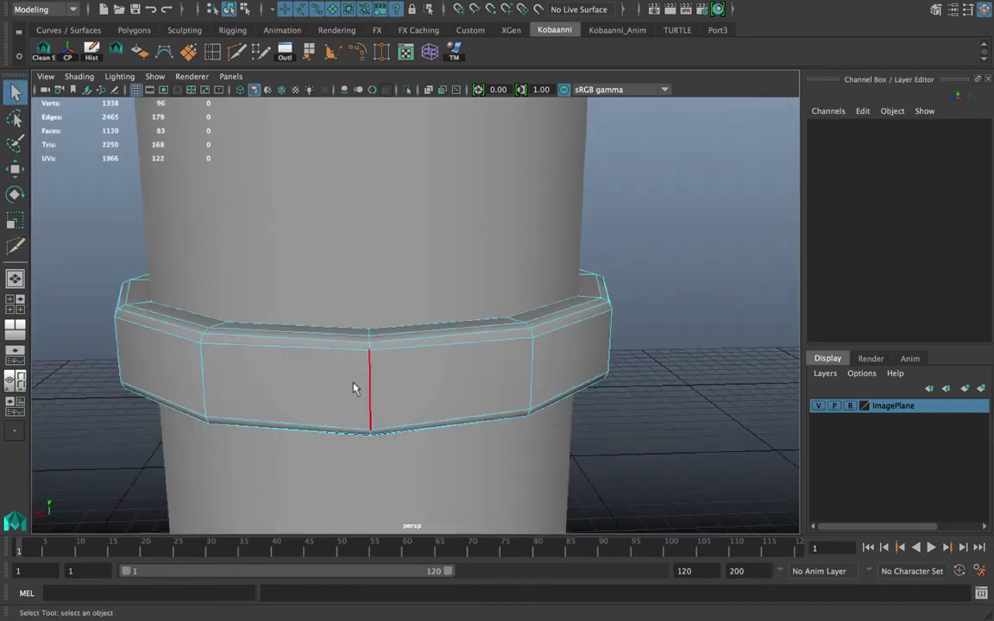
# - Return to object selection and check the cleaned band in smooth preview
pyautogui.moveTo(353, 383); pyautogui.dragTo(462, 153, button='right')
pyautogui.scroll(-3, 427, 353)
pyautogui.scroll(-3, 423, 360)
pyautogui.moveTo(417, 362)
pyautogui.keyDown('alt'); pyautogui.mouseDown()
pyautogui.moveTo(436, 371)
pyautogui.moveTo(401, 348)
pyautogui.mouseUp(); pyautogui.keyUp('alt')
pyautogui.click(402, 349)
pyautogui.click(517, 344)
pyautogui.click(413, 333)
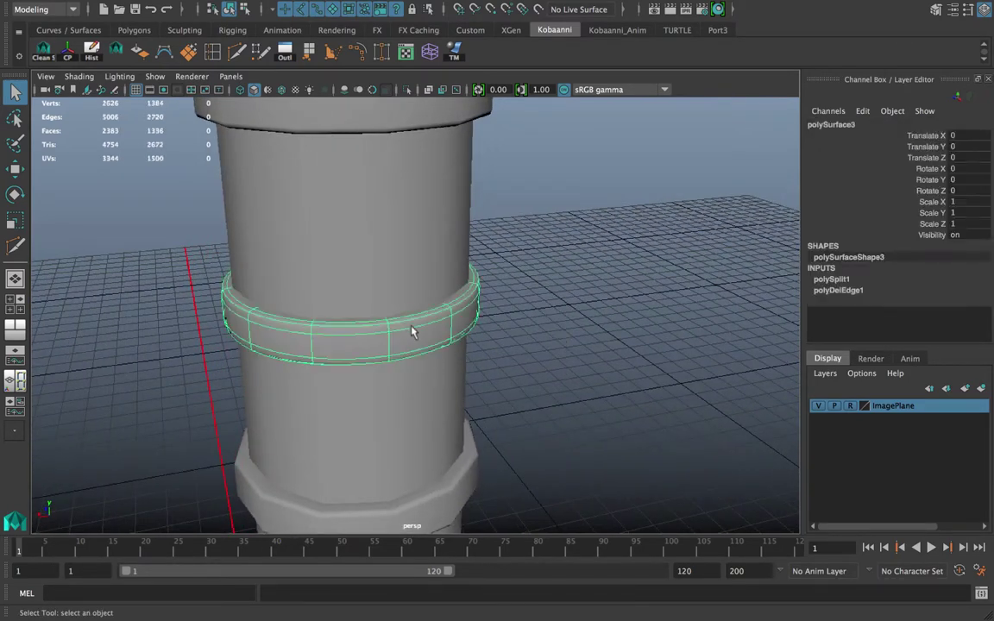
pyautogui.click(555, 350)
# - Examine where the handle shaft meets the hammer head, selecting each piece to compare their edges
pyautogui.scroll(-3, 483, 376)
pyautogui.scroll(-4, 470, 371)
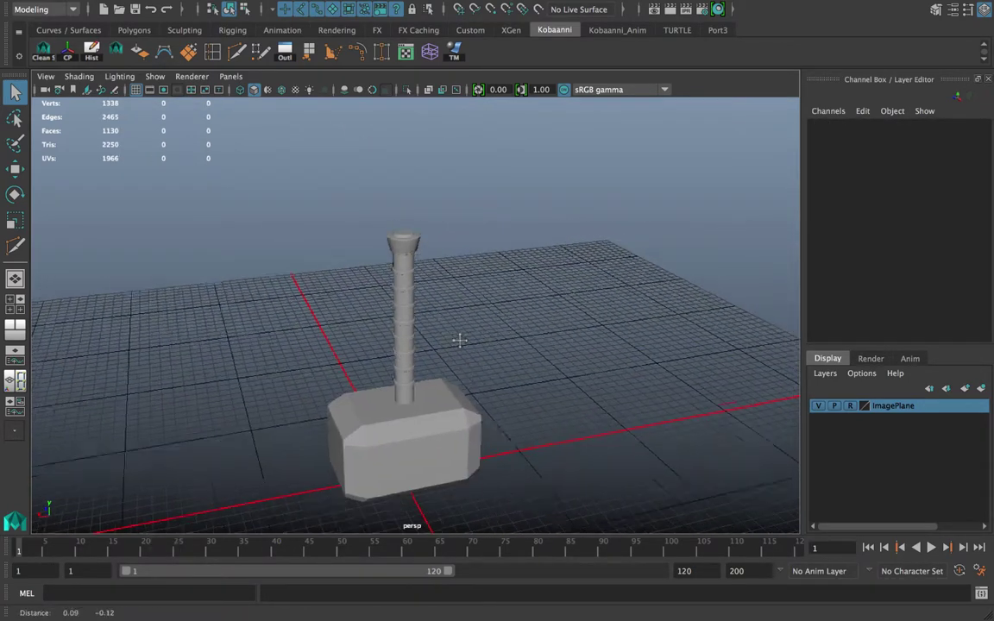
pyautogui.scroll(6, 408, 395)
pyautogui.scroll(-3, 392, 403)
pyautogui.click(392, 403)
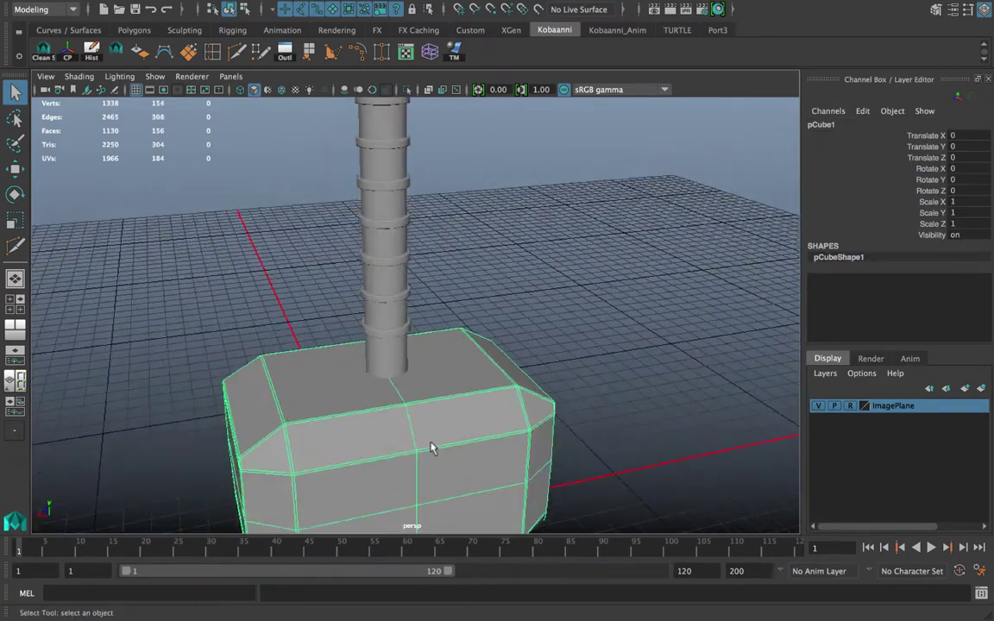
pyautogui.keyDown('alt'); pyautogui.moveTo(391, 403); pyautogui.dragTo(411, 384); pyautogui.keyUp('alt')
pyautogui.click(393, 339)
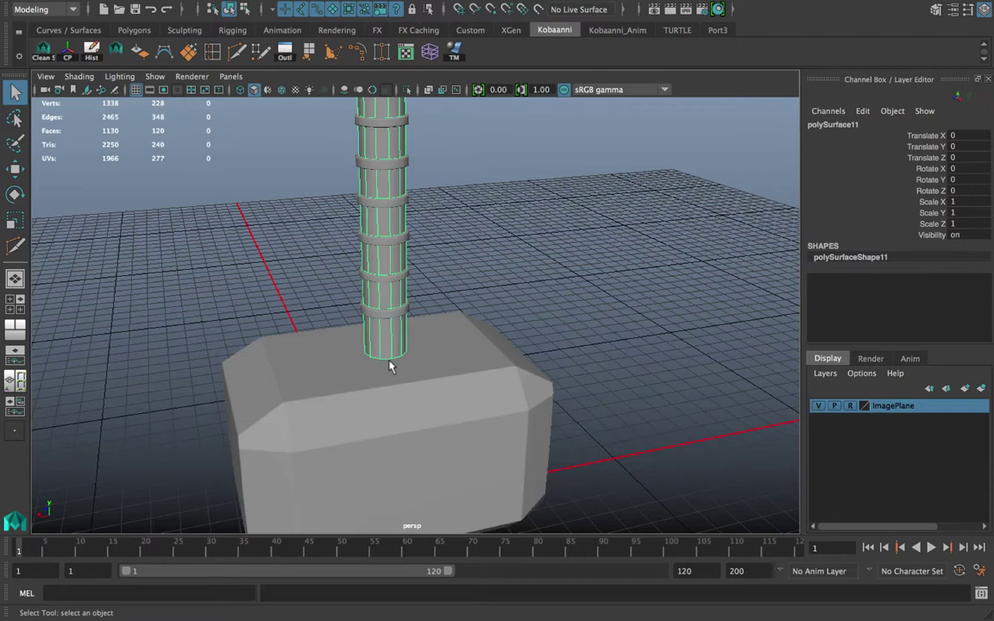
pyautogui.click(406, 367)
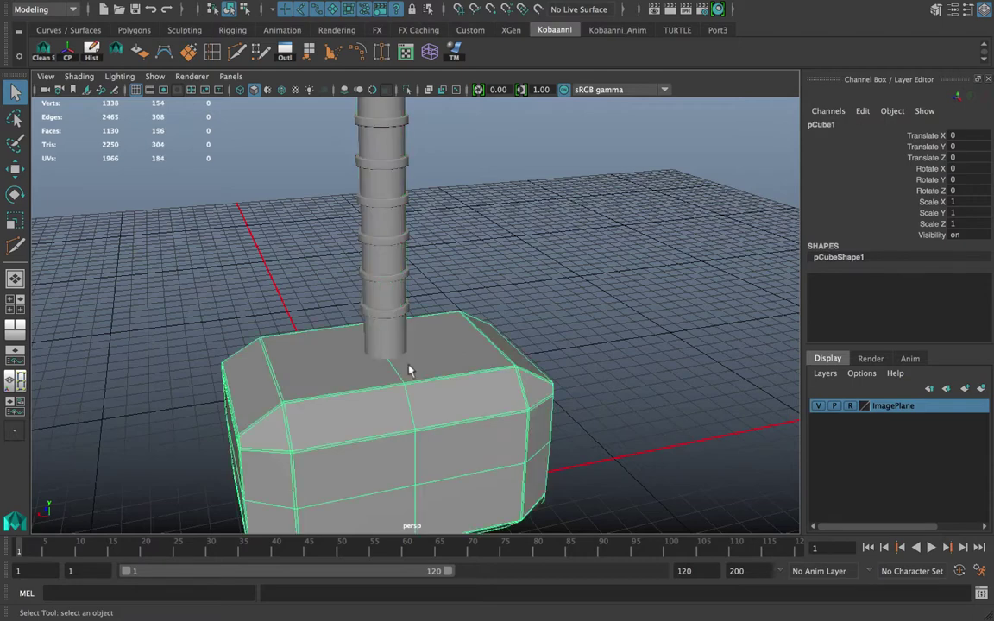
pyautogui.scroll(3, 361, 386)
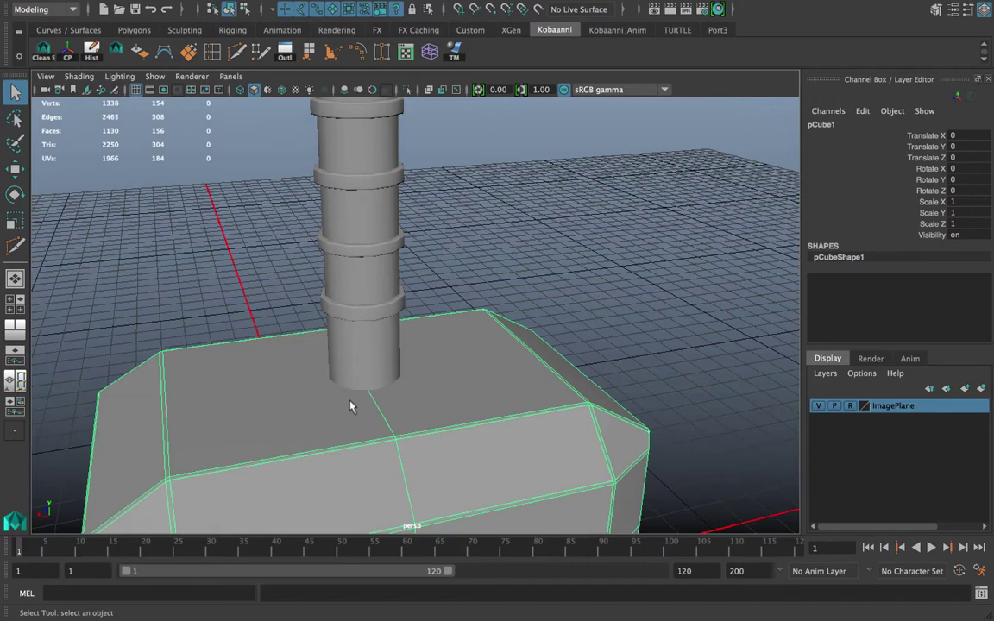
pyautogui.scroll(-3, 350, 401)
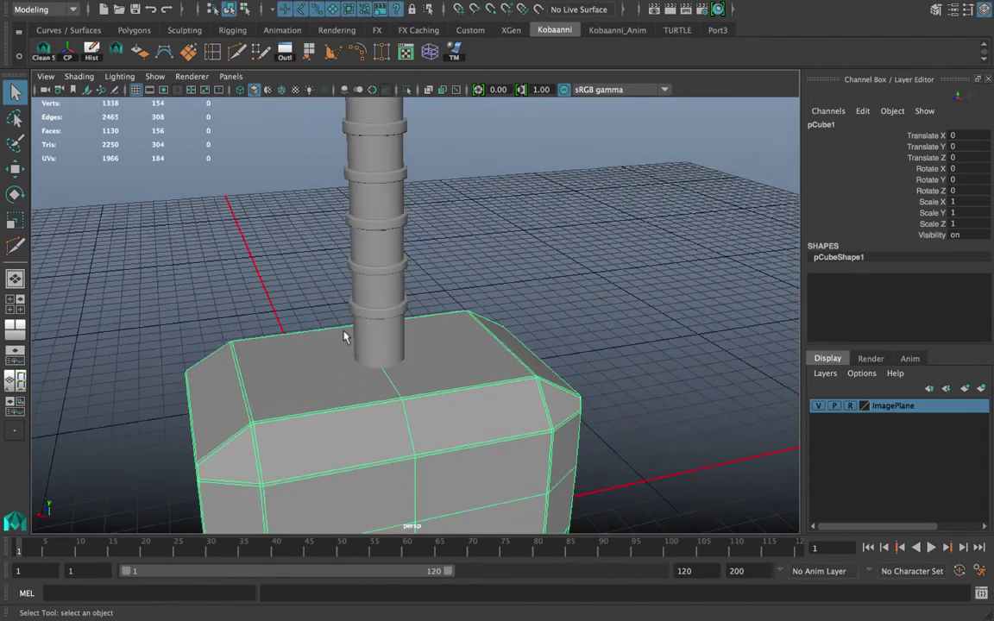
# - Examine the shaft's base from other sides of the head, selecting the shaft and the head together
pyautogui.click(361, 332)
pyautogui.keyDown('alt'); pyautogui.moveTo(362, 335); pyautogui.dragTo(357, 398); pyautogui.keyUp('alt')
pyautogui.scroll(-3, 352, 400)
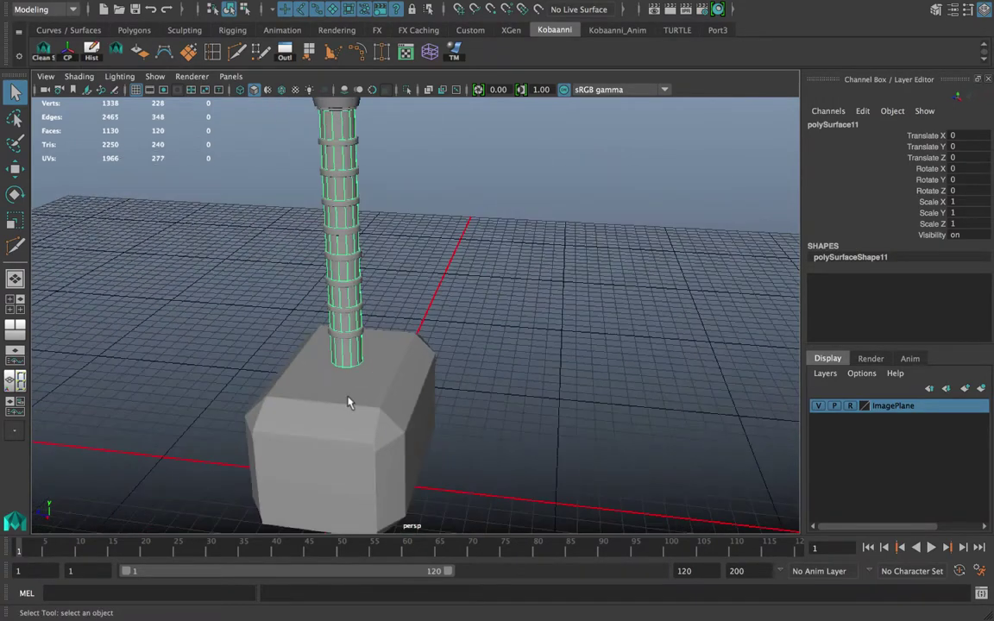
pyautogui.keyDown('alt'); pyautogui.moveTo(348, 401); pyautogui.dragTo(360, 358, button='middle'); pyautogui.keyUp('alt')
pyautogui.keyDown('alt'); pyautogui.moveTo(360, 357); pyautogui.dragTo(443, 365); pyautogui.keyUp('alt')
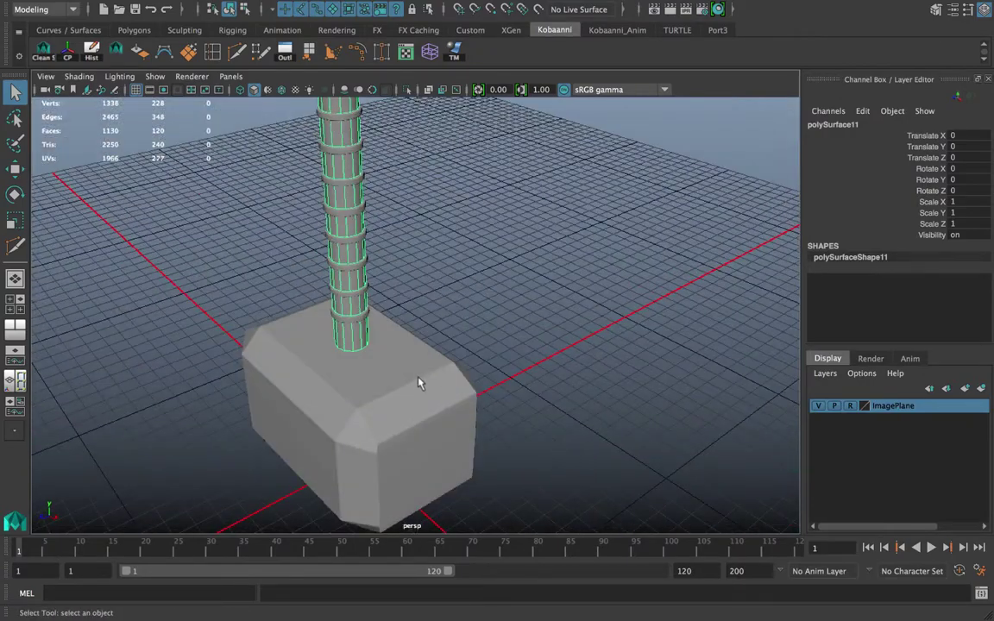
pyautogui.scroll(4, 417, 382)
pyautogui.click(411, 349)
pyautogui.click(406, 352)
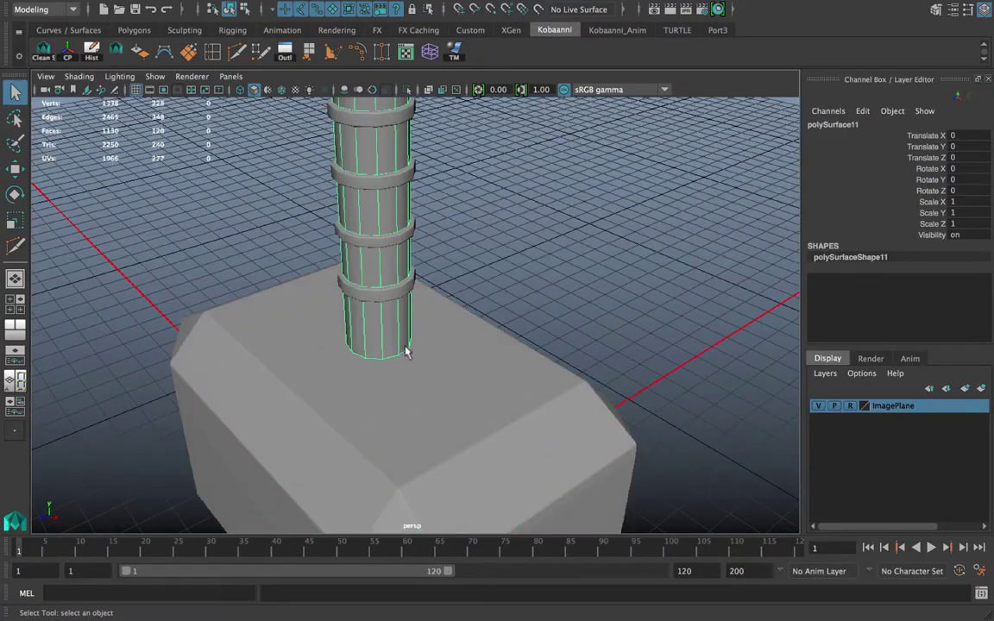
pyautogui.scroll(-5, 450, 380)
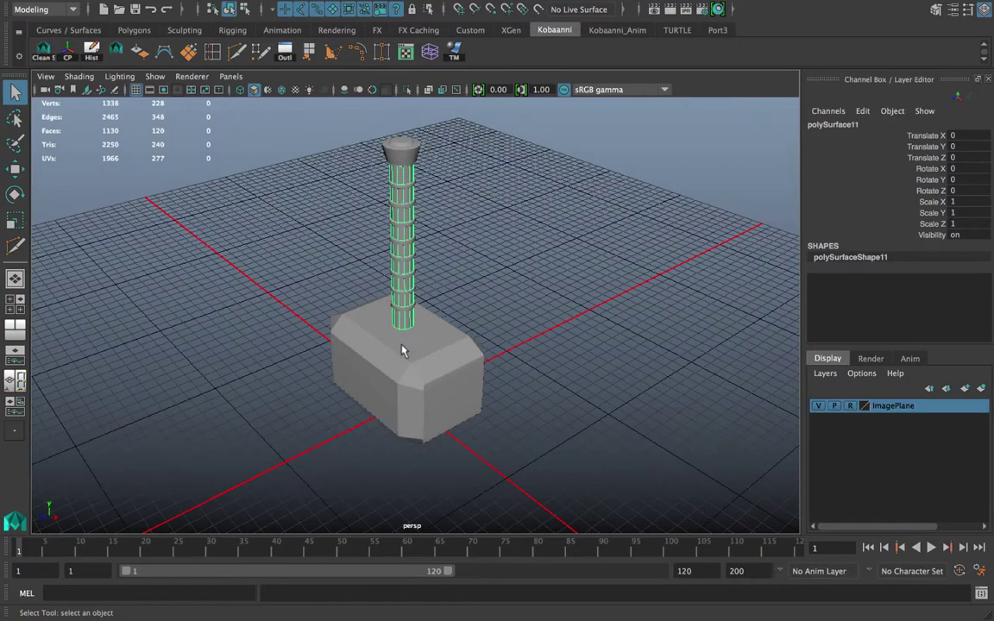
pyautogui.click(406, 355)
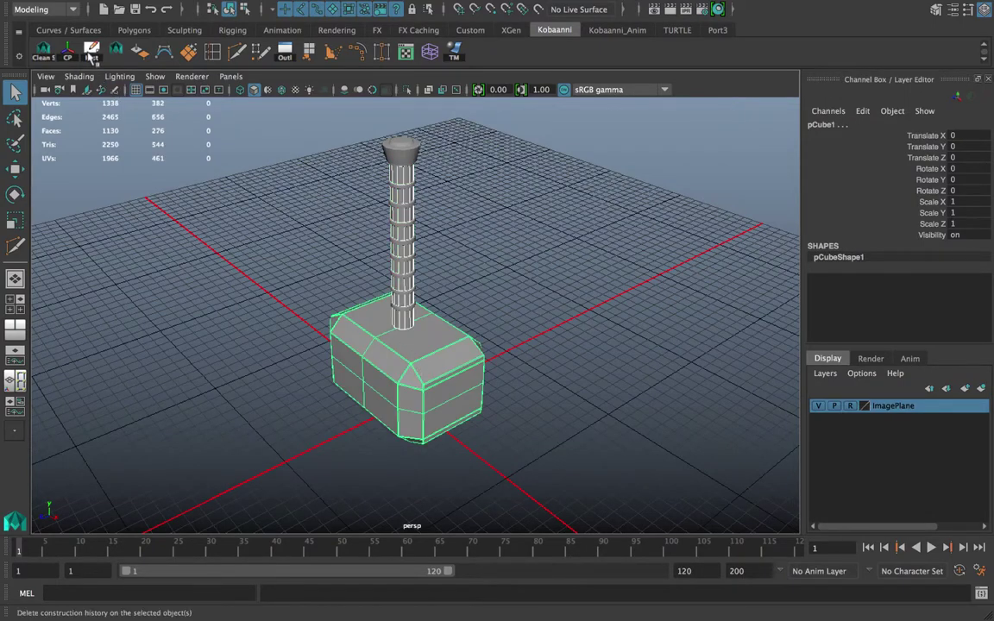
pyautogui.click(183, 270)
# - Move the bottom ring of shaft vertices straight down into the hammer head and return to object selection
pyautogui.scroll(6, 384, 326)
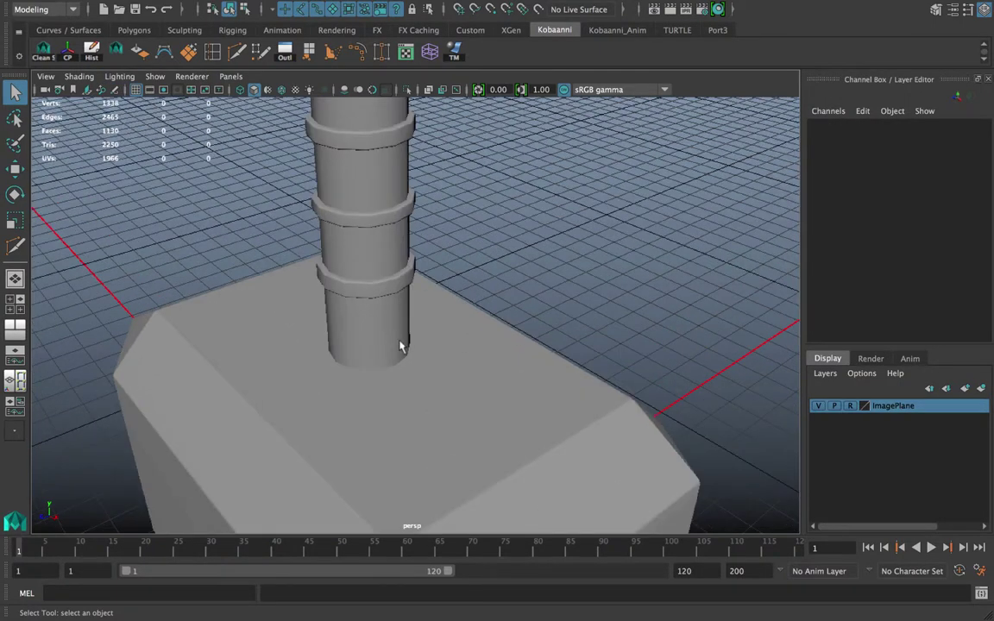
pyautogui.keyDown('alt'); pyautogui.moveTo(400, 346); pyautogui.dragTo(413, 316); pyautogui.keyUp('alt')
pyautogui.click(413, 315)
pyautogui.scroll(4, 397, 323)
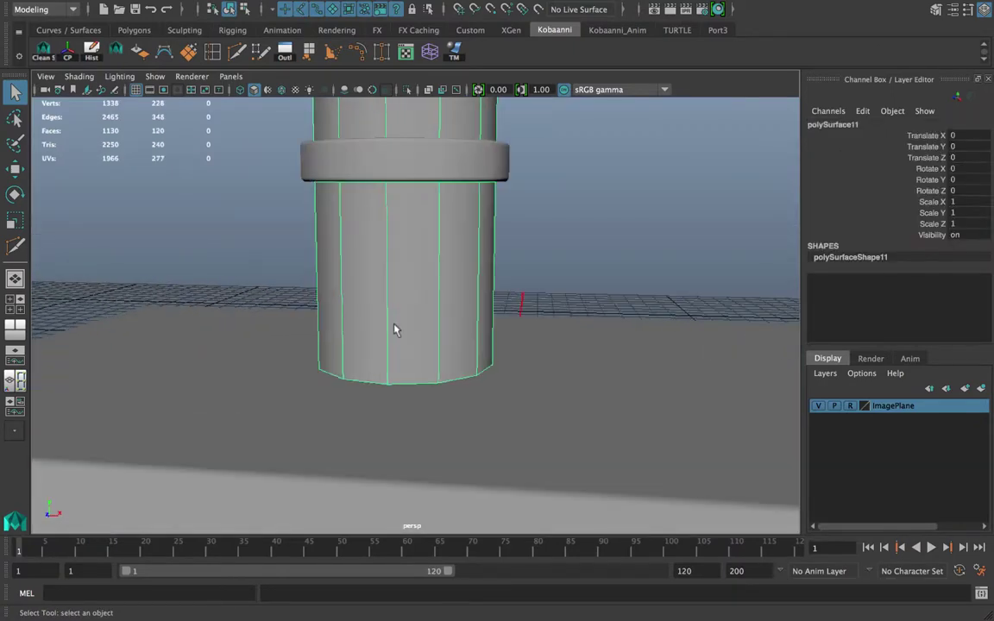
pyautogui.moveTo(377, 209); pyautogui.dragTo(285, 210, button='right')
pyautogui.moveTo(242, 329); pyautogui.dragTo(609, 464)
pyautogui.press('w')
pyautogui.moveTo(403, 290); pyautogui.dragTo(473, 589)
pyautogui.scroll(-3, 483, 479)
pyautogui.keyDown('alt'); pyautogui.moveTo(473, 362); pyautogui.dragTo(455, 403); pyautogui.keyUp('alt')
pyautogui.moveTo(397, 209); pyautogui.dragTo(483, 189, button='right')
pyautogui.click(436, 353)
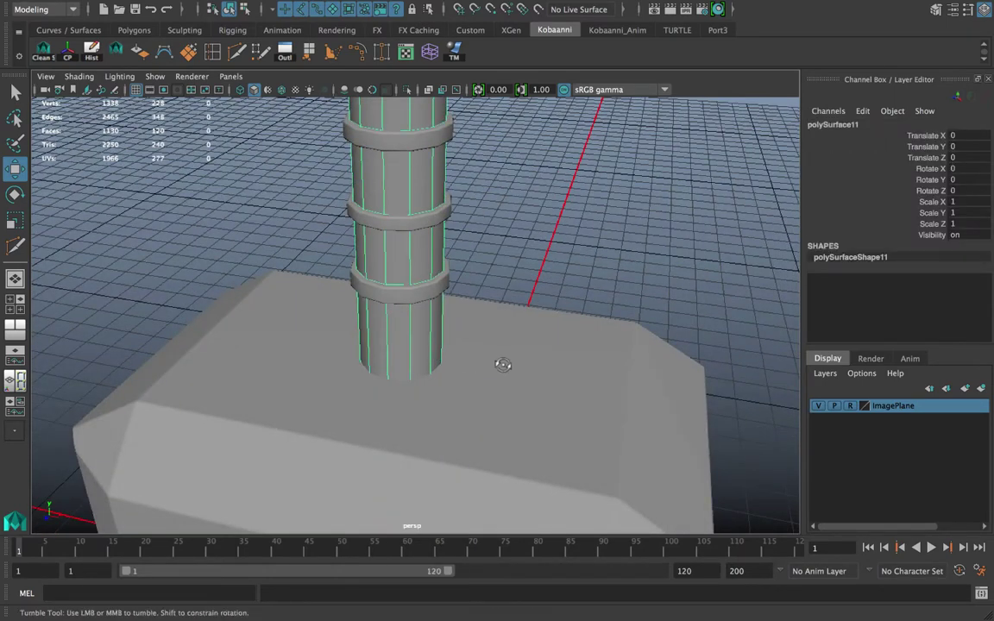
# - Check the lowered shaft end against the head's top face from several sides
pyautogui.keyDown('alt'); pyautogui.moveTo(504, 364); pyautogui.dragTo(383, 344); pyautogui.keyUp('alt')
pyautogui.click(484, 373)
pyautogui.click(382, 345)
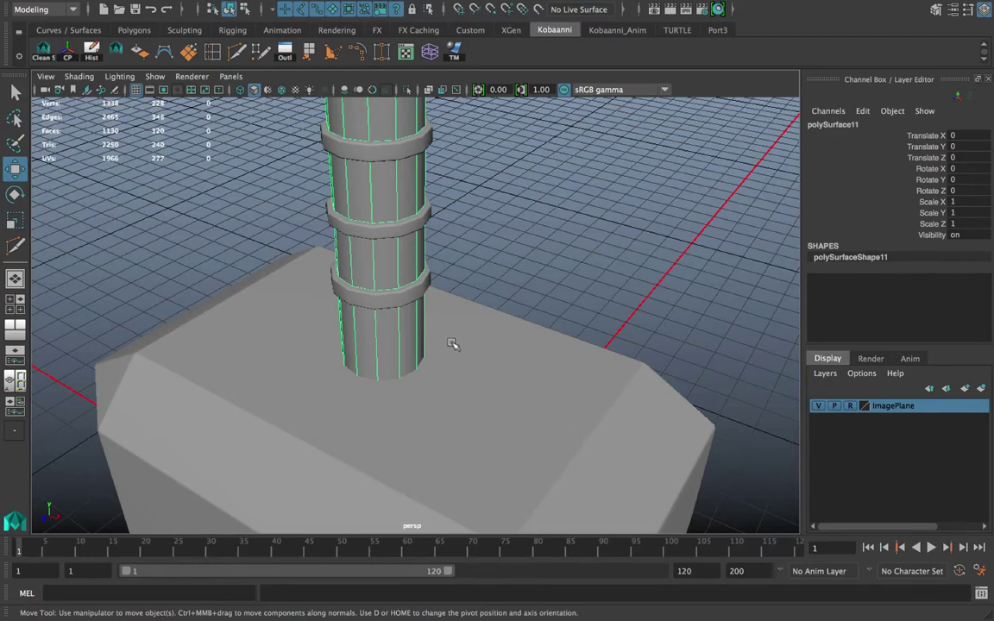
pyautogui.keyDown('alt'); pyautogui.moveTo(408, 338); pyautogui.dragTo(350, 346); pyautogui.keyUp('alt')
pyautogui.scroll(2, 355, 354)
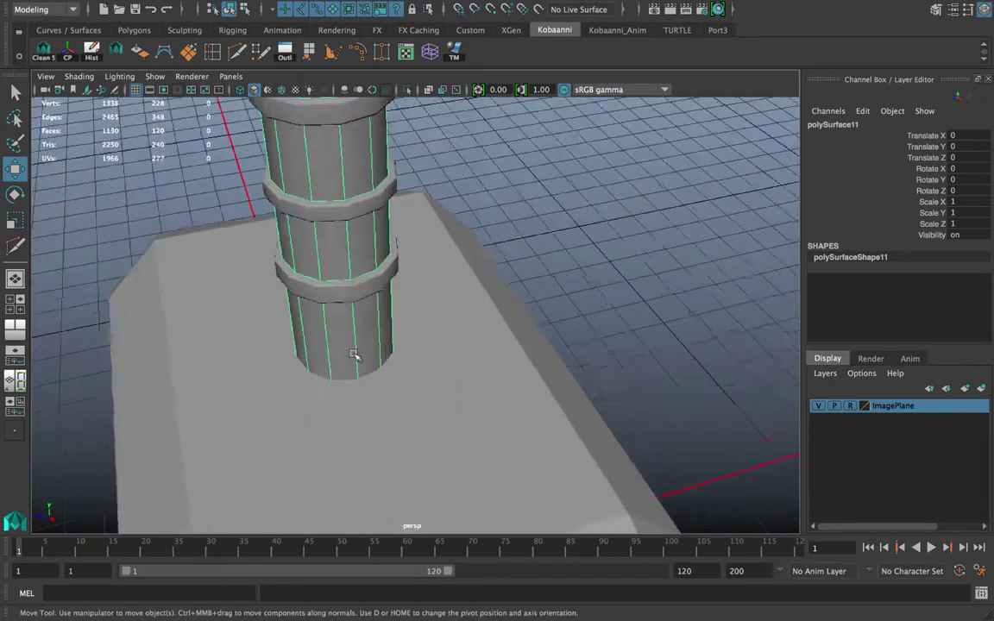
pyautogui.moveTo(354, 209); pyautogui.dragTo(453, 177, button='right')
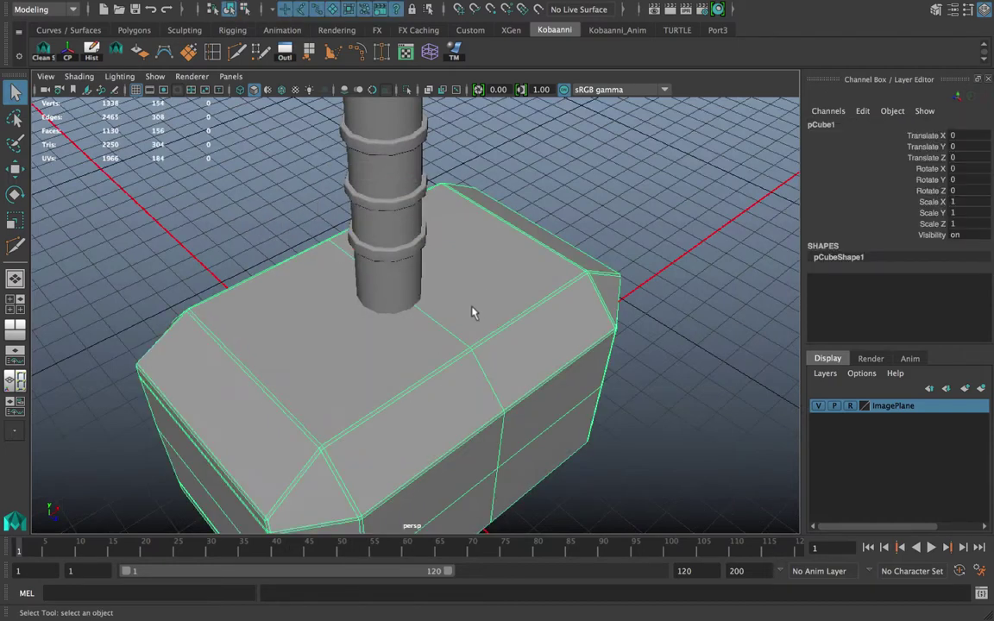
# - Duplicate the hammer head and shaft, and place the copies on a new hidden display layer
pyautogui.scroll(-3, 414, 311)
pyautogui.scroll(3, 406, 309)
pyautogui.keyDown('shift'); pyautogui.click(392, 290); pyautogui.keyUp('shift')
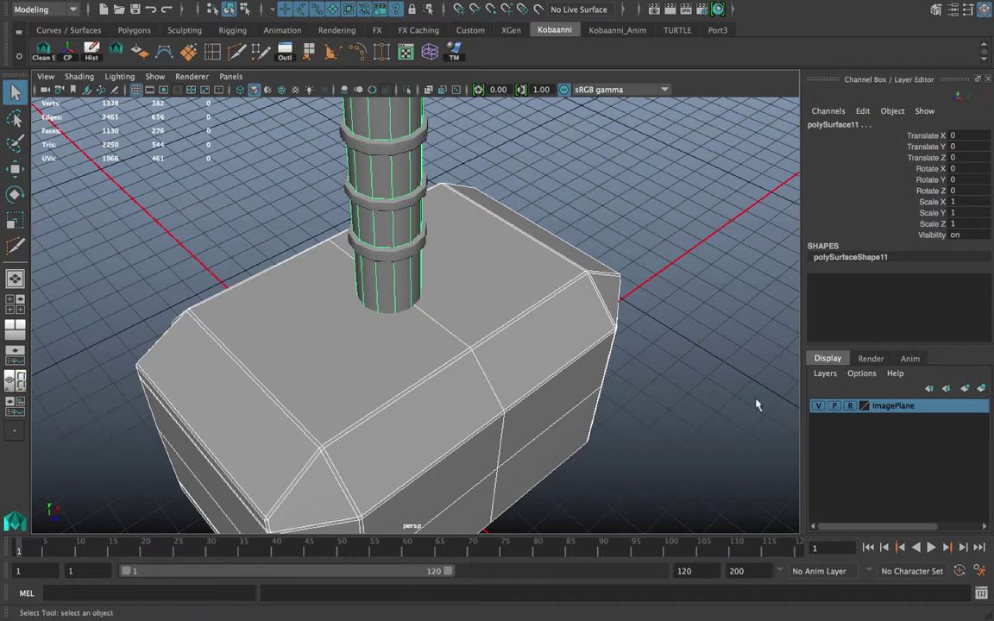
pyautogui.hotkey('ctrl', 'd')
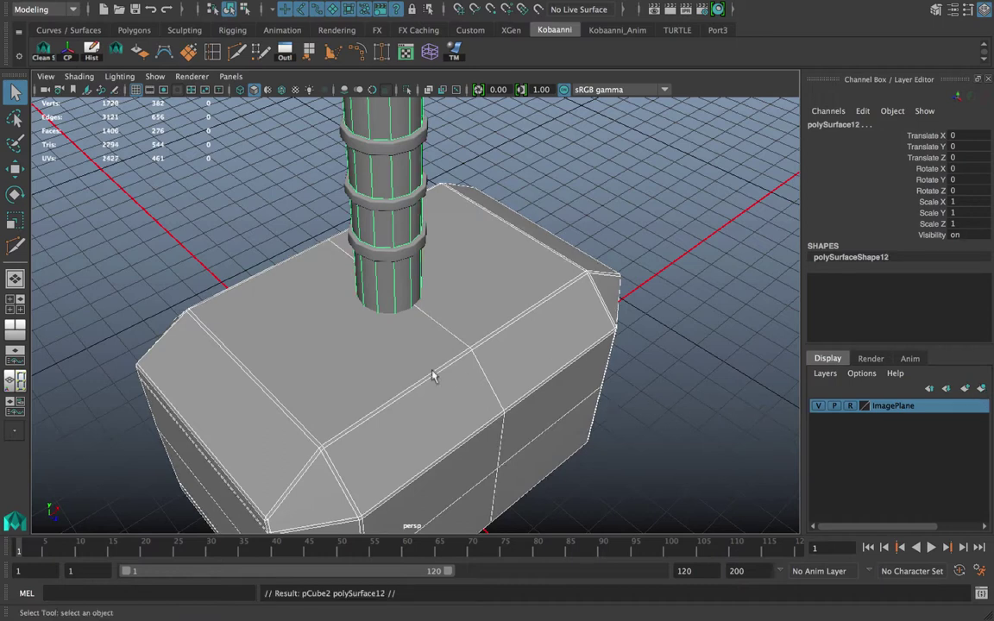
pyautogui.click(980, 391)
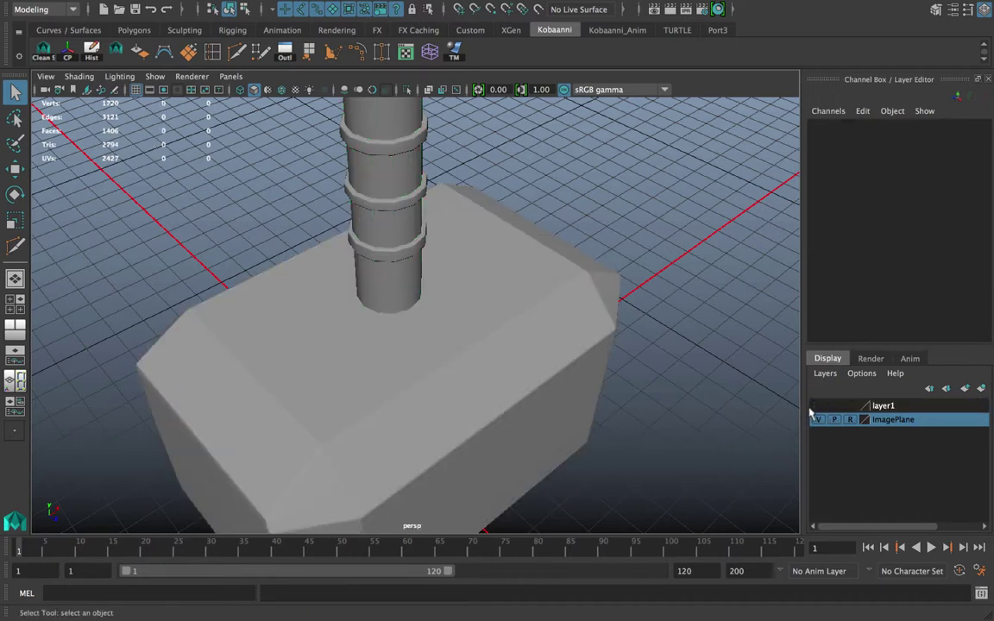
pyautogui.scroll(-6, 557, 409)
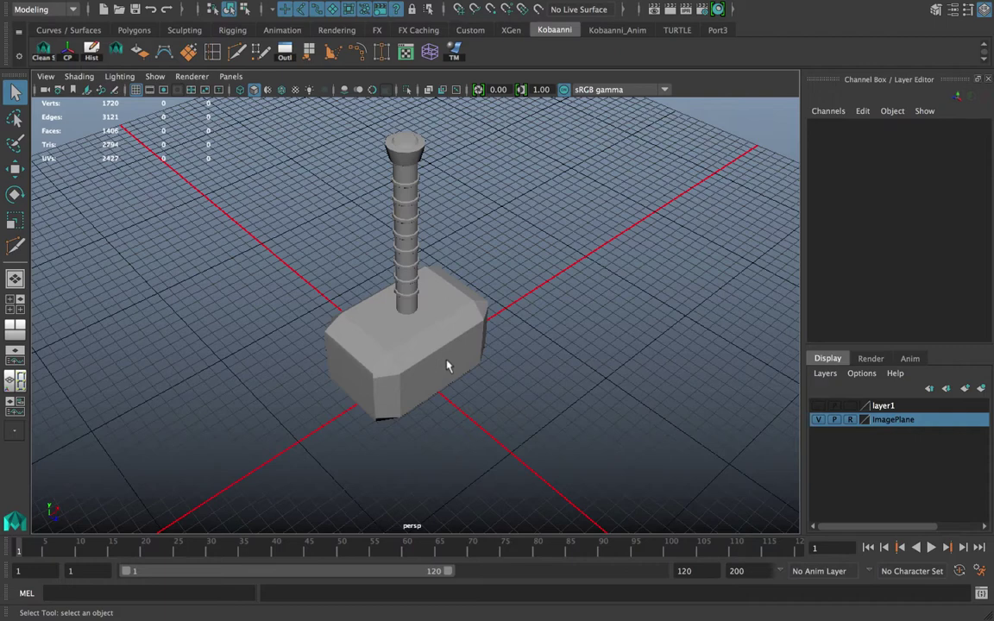
# - Save the scene as Hammer in Maya ASCII format in the project's scenes folder, accepting the student version notice
pyautogui.click(83, 8)
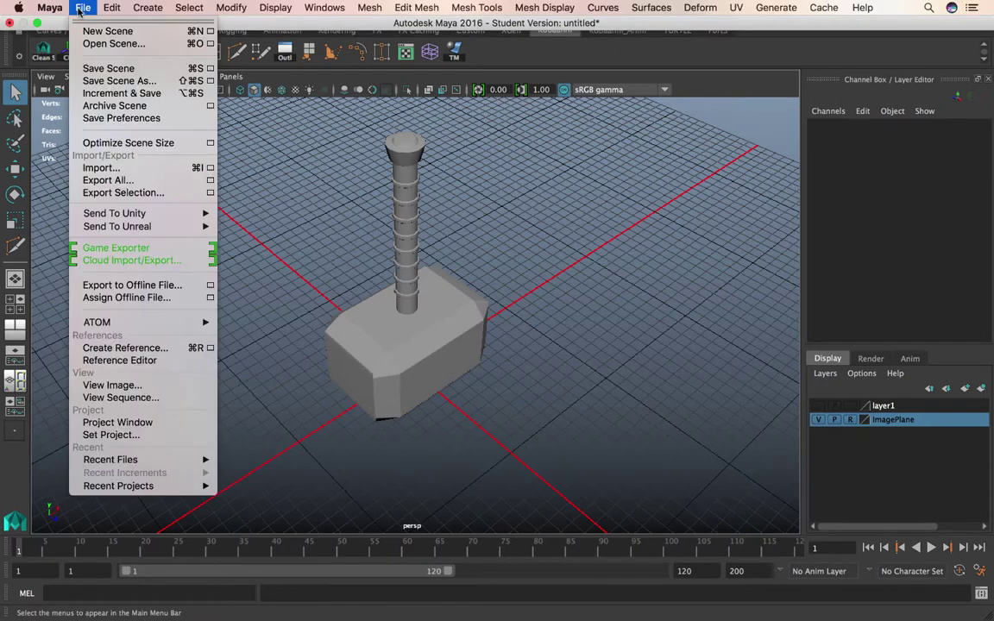
pyautogui.click(121, 80)
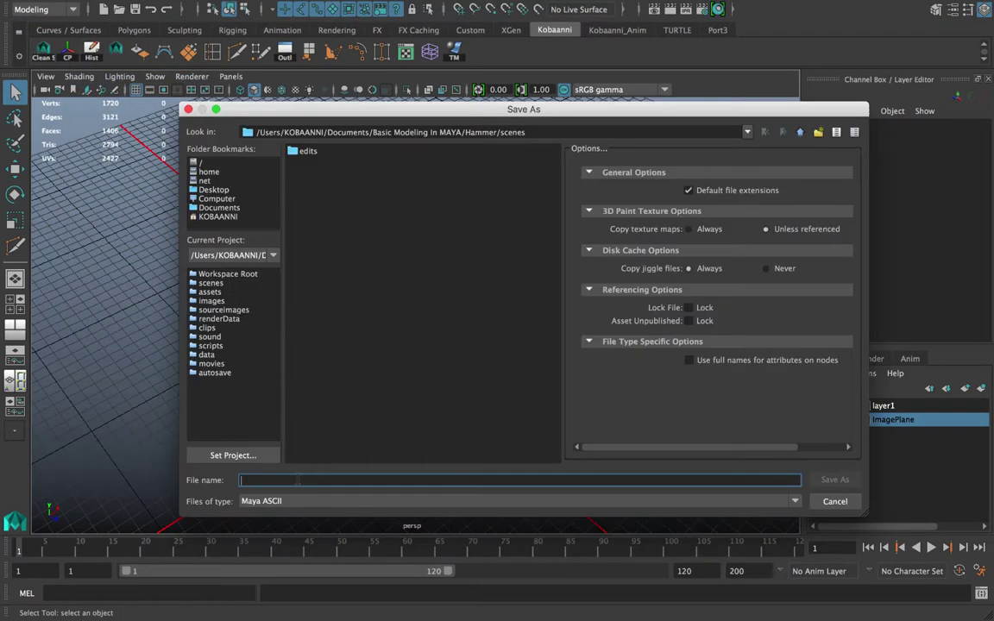
pyautogui.write('Hammer')
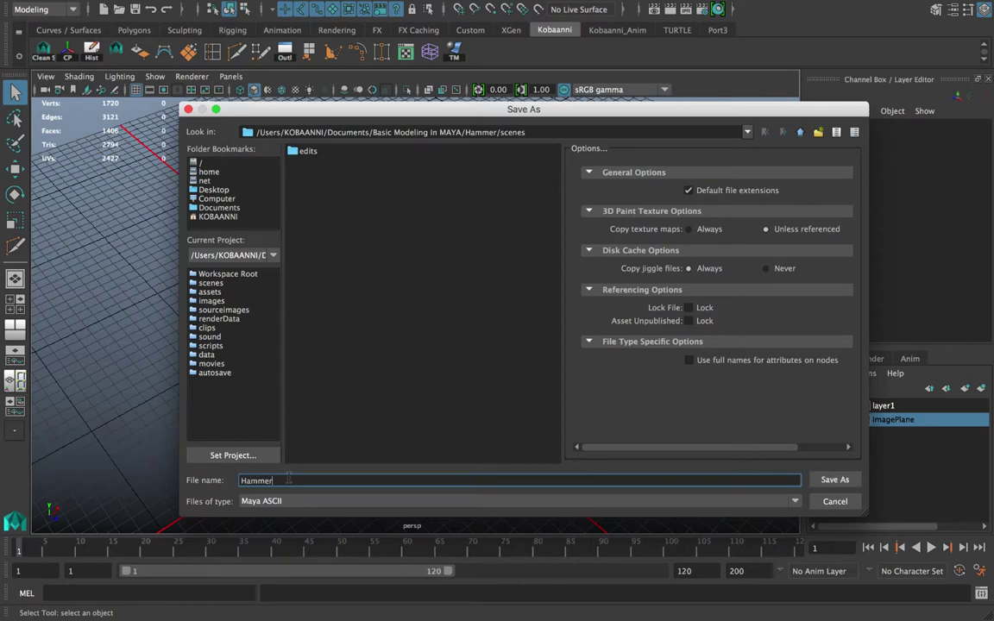
pyautogui.press('Return')
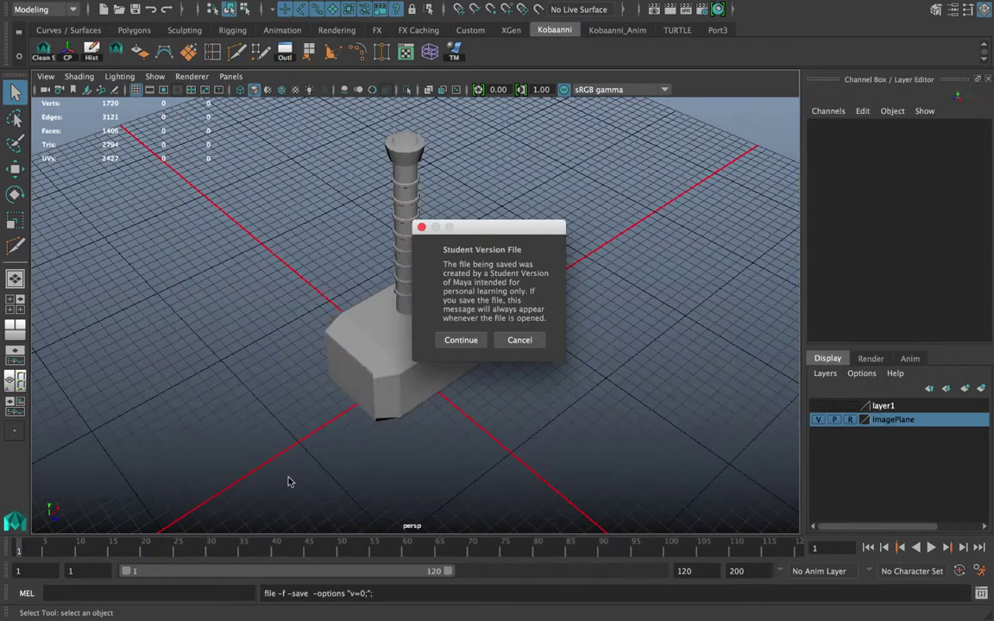
pyautogui.click(464, 340)
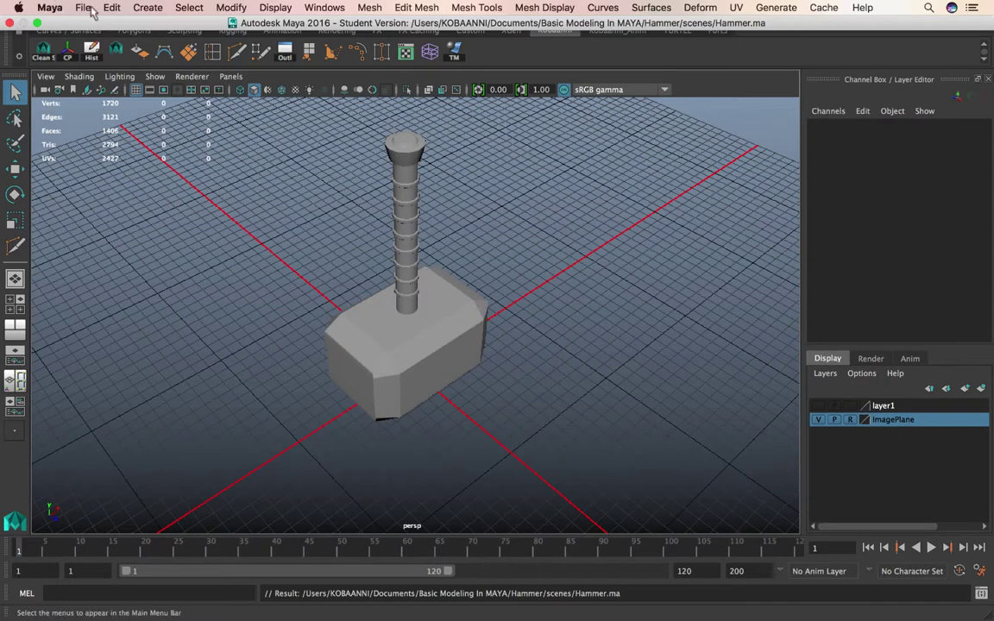
# - Save the scene as a new version named Hammer2 in Maya ASCII format, accepting the student version notice
pyautogui.click(82, 8)
pyautogui.click(119, 80)
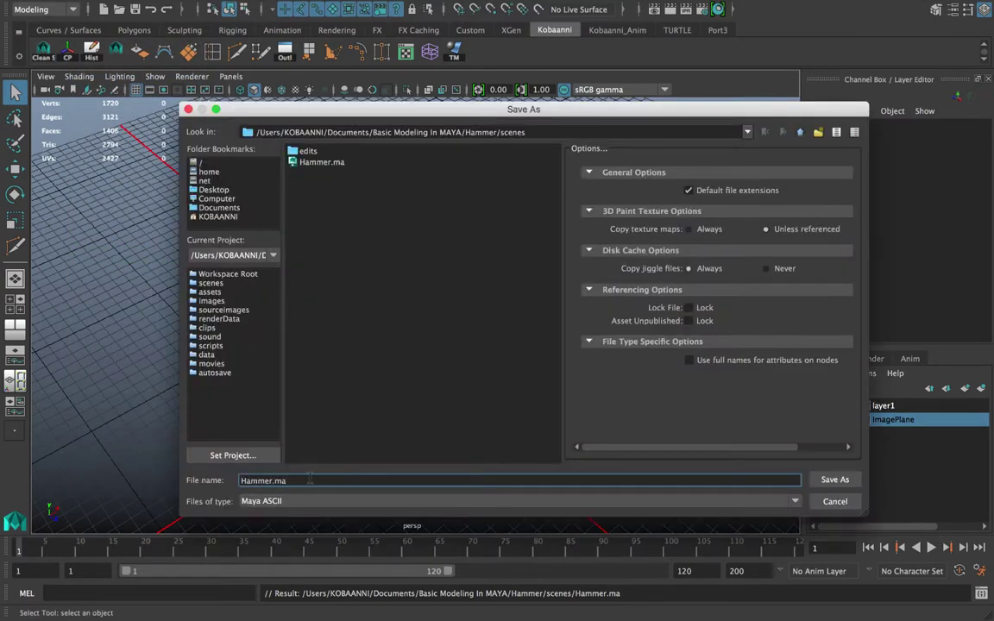
pyautogui.write('2')
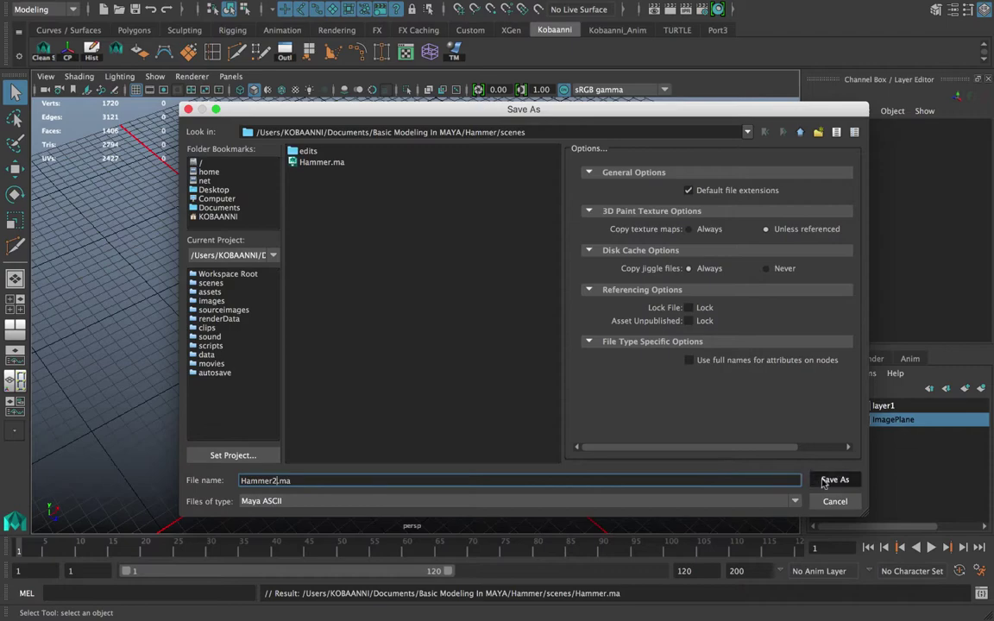
pyautogui.click(834, 480)
pyautogui.click(463, 340)
# - Delete the edge loop that crosses the middle of the hammer head beneath the shaft and return to object selection
pyautogui.scroll(5, 425, 347)
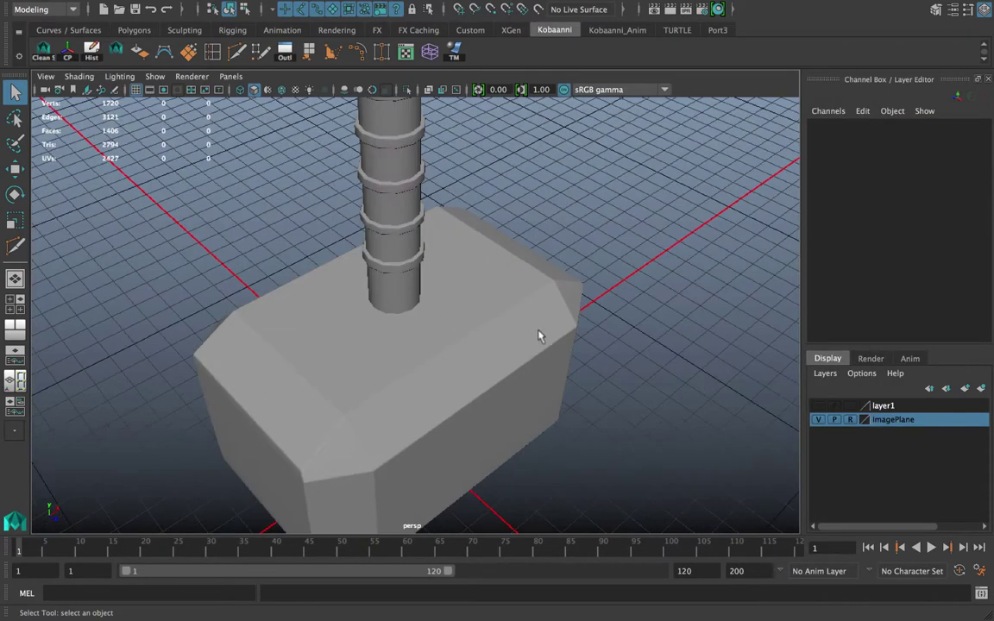
pyautogui.click(460, 314)
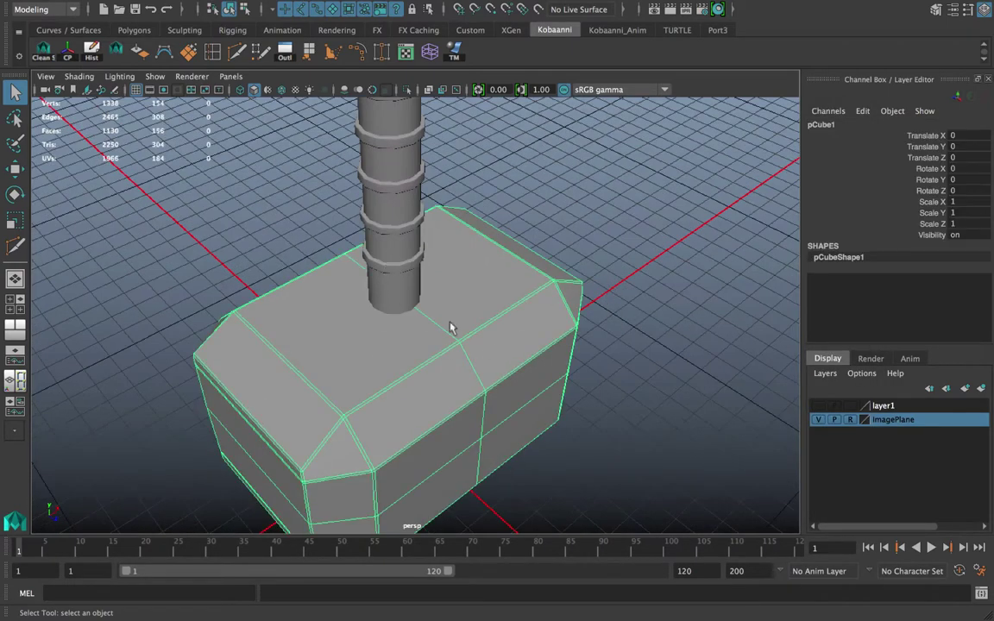
pyautogui.keyDown('alt'); pyautogui.moveTo(451, 327); pyautogui.dragTo(405, 322); pyautogui.keyUp('alt')
pyautogui.moveTo(406, 322); pyautogui.dragTo(406, 172, button='right')
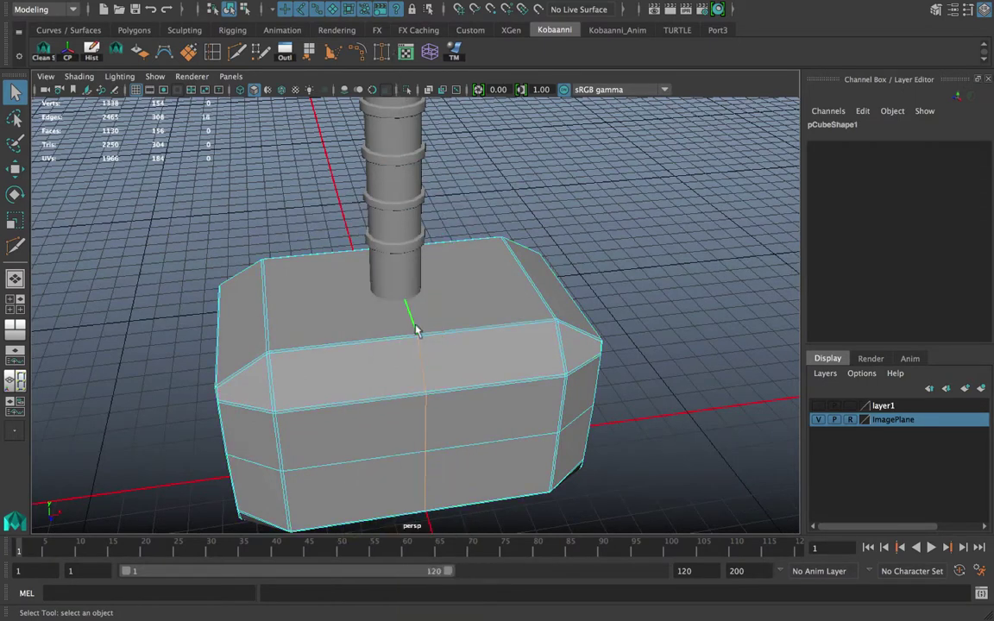
pyautogui.keyDown('shift'); pyautogui.moveTo(400, 325); pyautogui.dragTo(319, 343, button='right'); pyautogui.keyUp('shift')
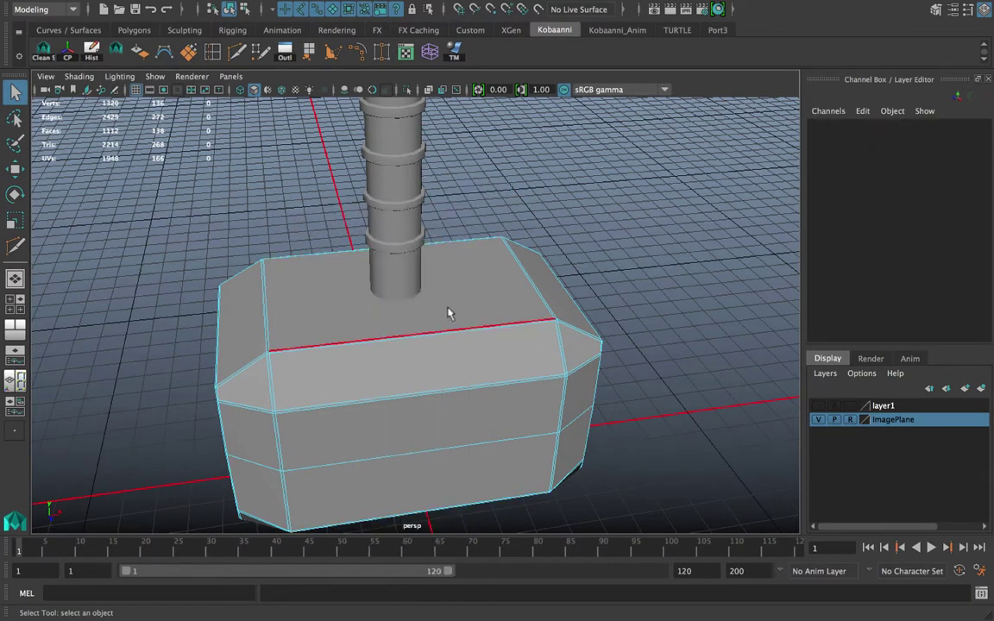
pyautogui.click(566, 201)
# - Subtract the handle shaft from the hammer head with a Boolean Difference
pyautogui.click(441, 302)
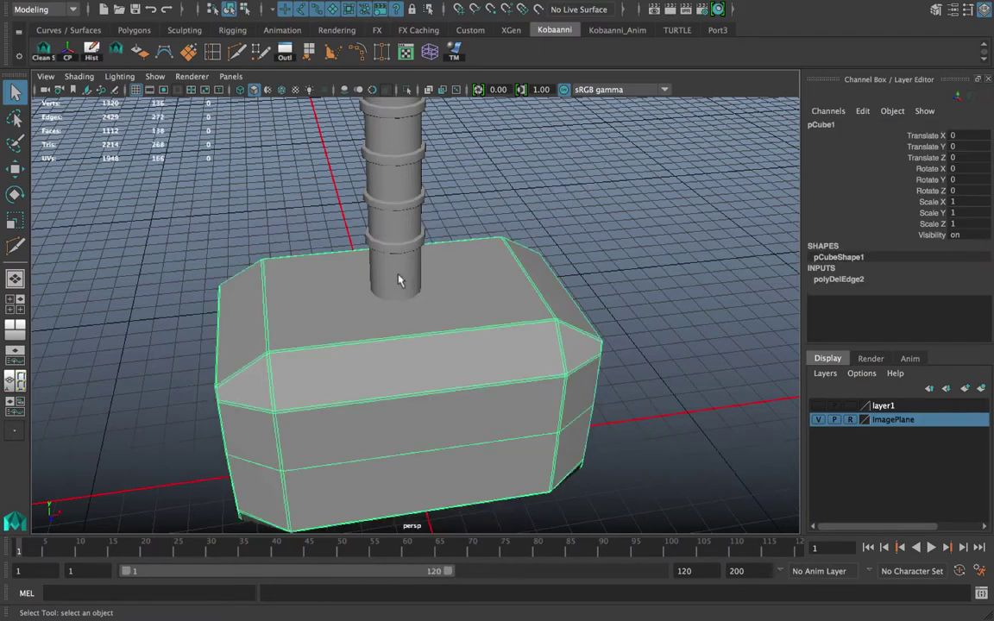
pyautogui.keyDown('shift'); pyautogui.click(394, 278); pyautogui.keyUp('shift')
pyautogui.keyDown('alt'); pyautogui.moveTo(441, 278); pyautogui.dragTo(376, 181); pyautogui.keyUp('alt')
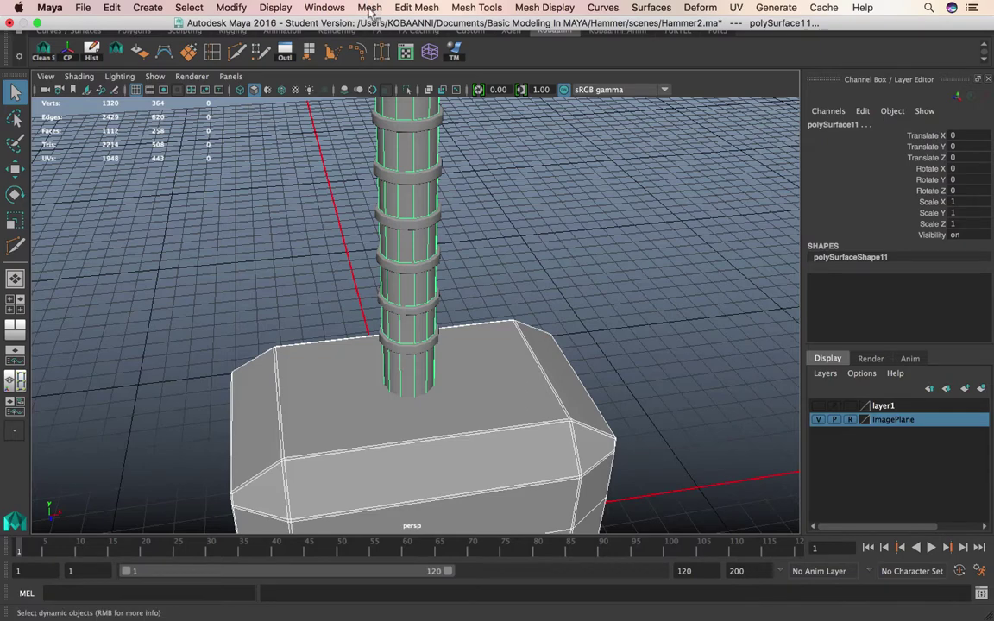
pyautogui.click(369, 8)
pyautogui.moveTo(401, 43)
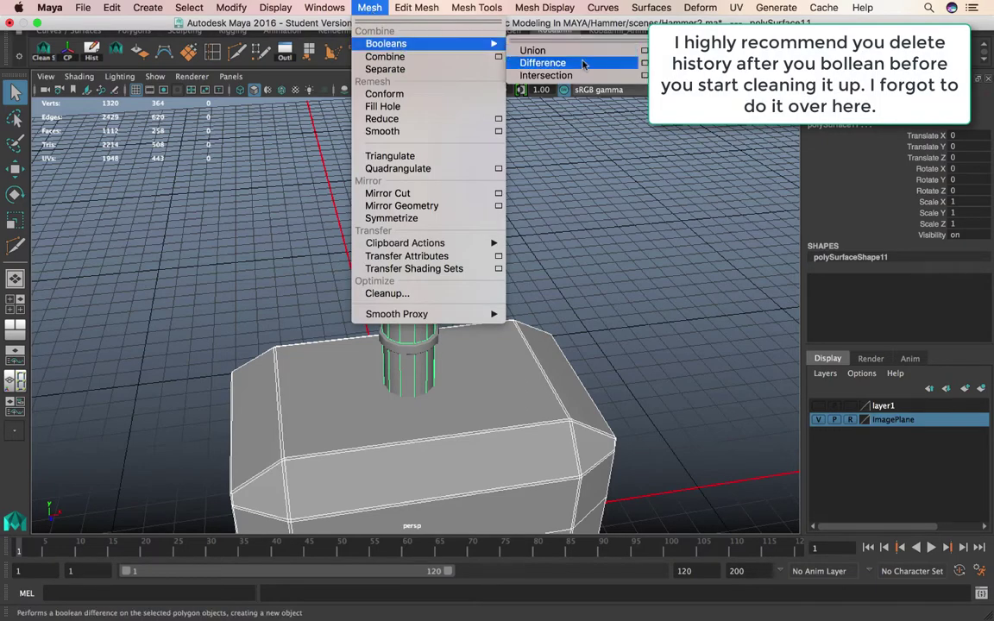
pyautogui.click(583, 64)
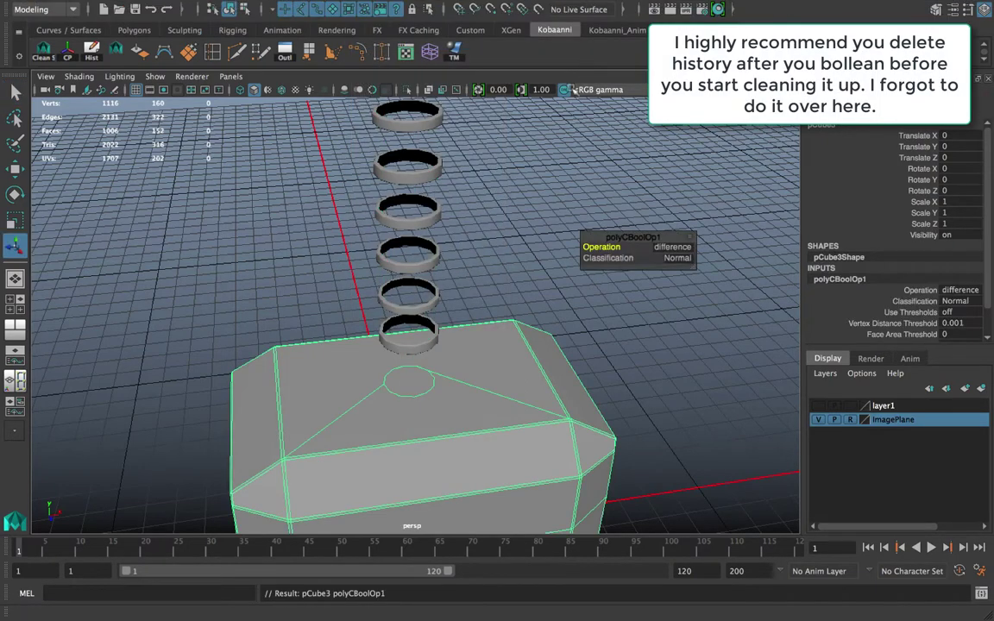
# - Examine the circular cut and the edges around it on the hammer head's top face from several angles
pyautogui.keyDown('alt'); pyautogui.moveTo(519, 337); pyautogui.dragTo(477, 257, button='middle'); pyautogui.keyUp('alt')
pyautogui.keyDown('alt'); pyautogui.moveTo(478, 257); pyautogui.dragTo(447, 277); pyautogui.keyUp('alt')
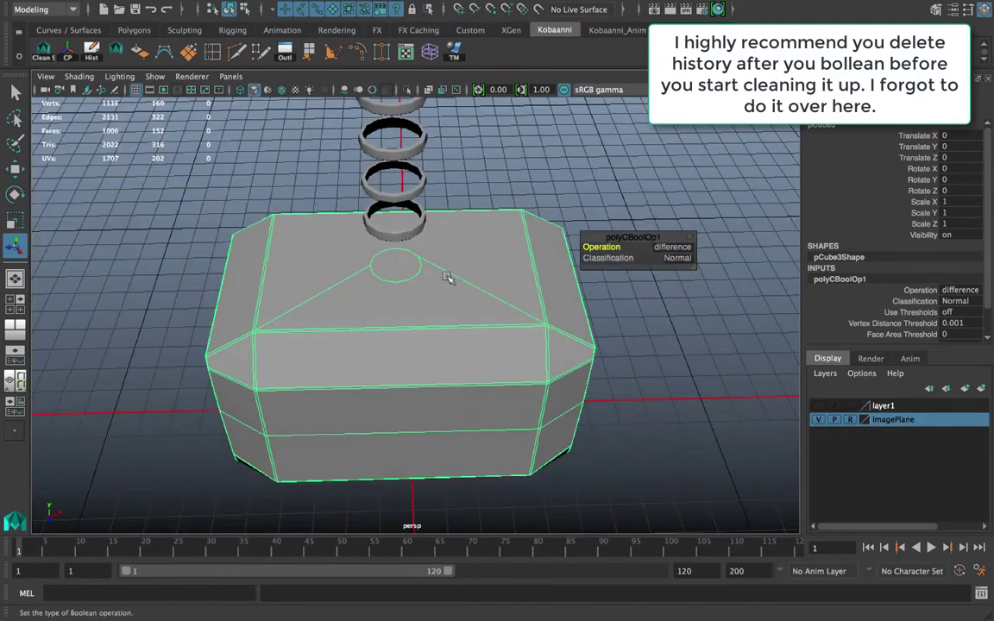
pyautogui.scroll(4, 441, 276)
pyautogui.keyDown('alt'); pyautogui.moveTo(422, 276); pyautogui.dragTo(414, 327, button='middle'); pyautogui.keyUp('alt')
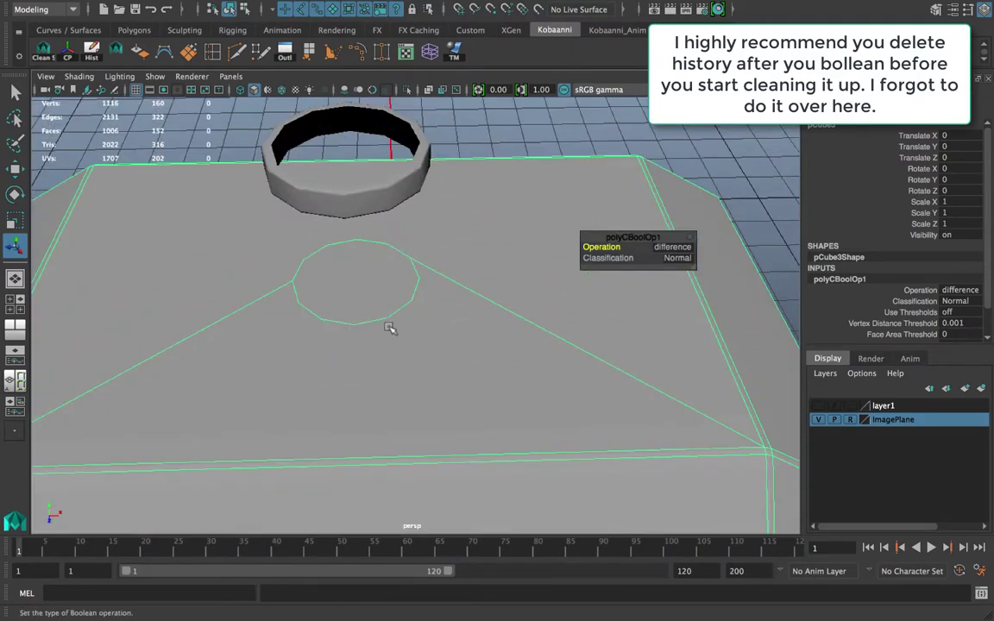
pyautogui.keyDown('alt'); pyautogui.moveTo(389, 327); pyautogui.dragTo(455, 326); pyautogui.keyUp('alt')
pyautogui.scroll(3, 418, 309)
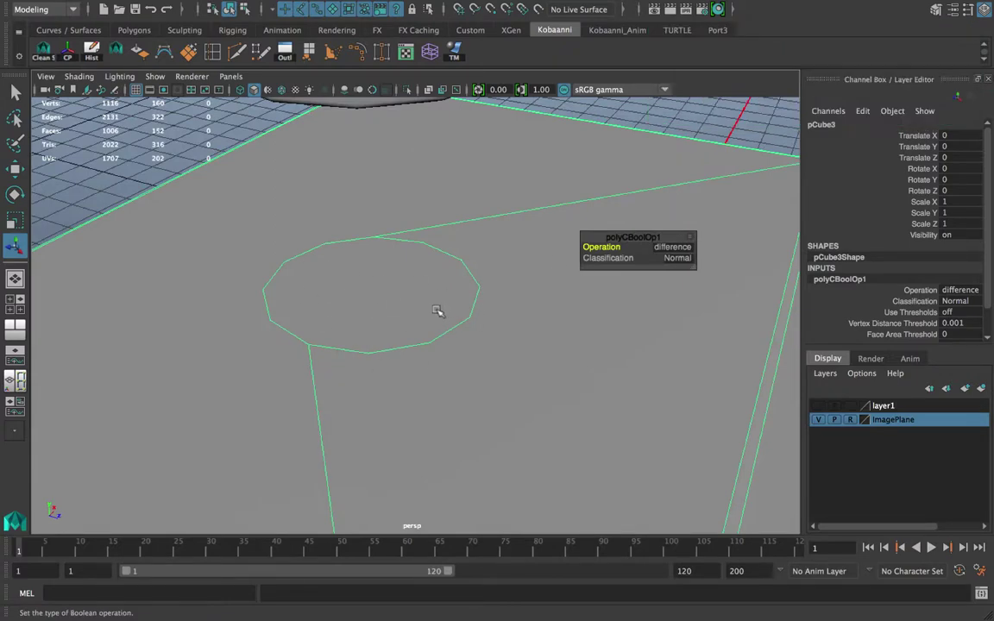
pyautogui.scroll(-4, 425, 307)
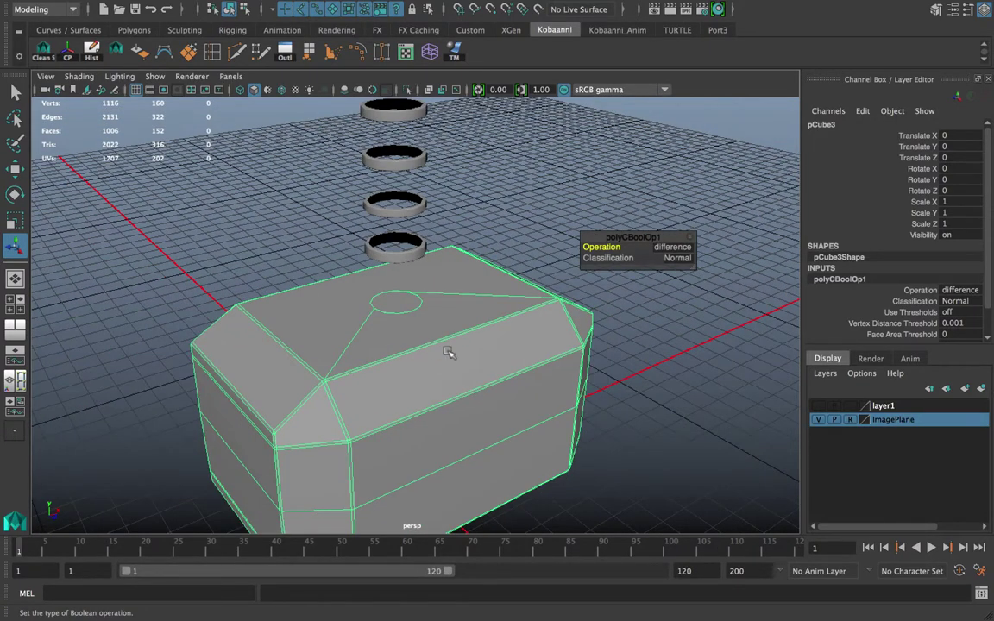
pyautogui.scroll(3, 425, 322)
pyautogui.keyDown('alt'); pyautogui.moveTo(402, 333); pyautogui.dragTo(398, 228, button='middle'); pyautogui.keyUp('alt')
pyautogui.scroll(-3, 427, 351)
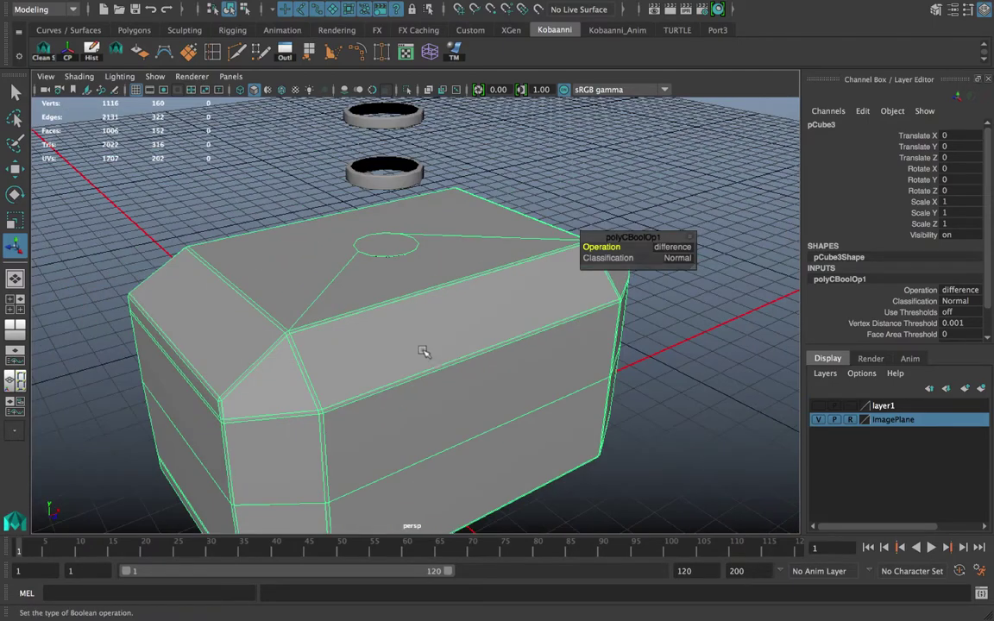
pyautogui.keyDown('alt'); pyautogui.moveTo(426, 363); pyautogui.dragTo(393, 333); pyautogui.keyUp('alt')
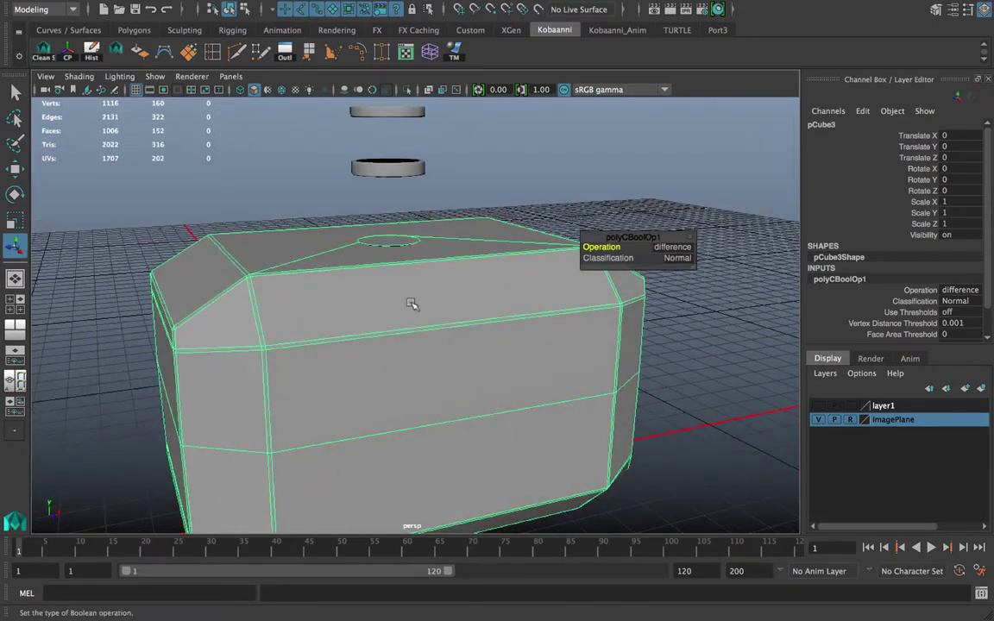
pyautogui.keyDown('alt'); pyautogui.moveTo(410, 273); pyautogui.dragTo(451, 360, button='middle'); pyautogui.keyUp('alt')
# - Delete the circular cap face on the head's top to open the shaft hole, and look inside it
pyautogui.moveTo(429, 209); pyautogui.dragTo(421, 254, button='right')
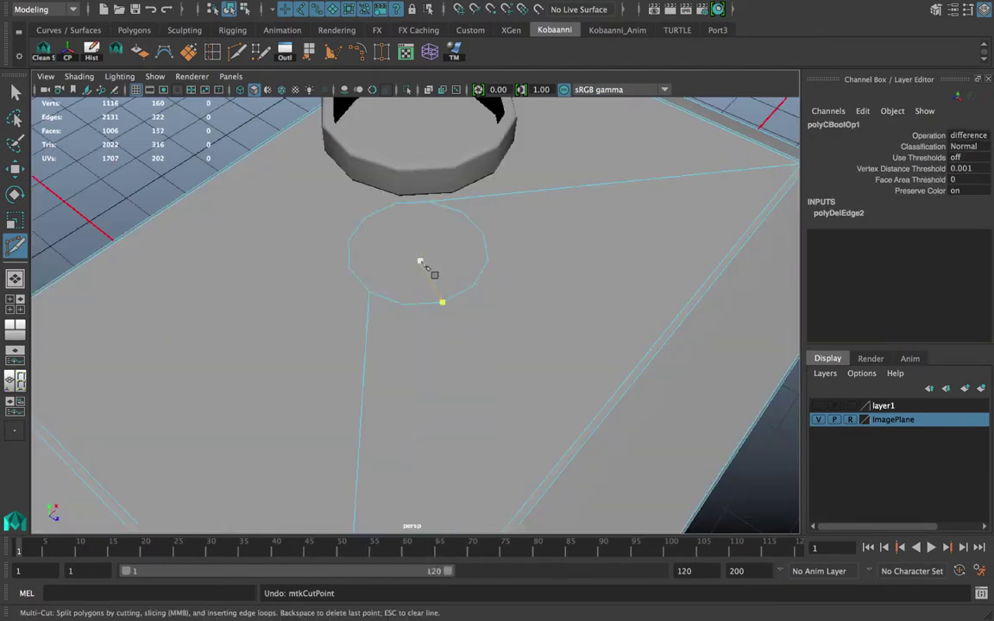
pyautogui.press('q')
pyautogui.click(422, 257)
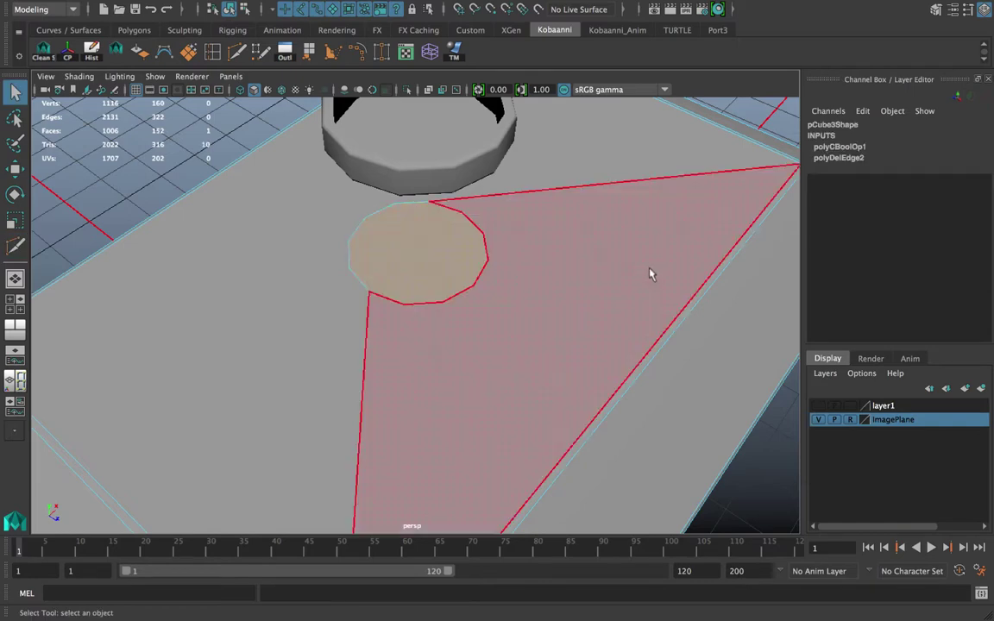
pyautogui.press('Delete')
pyautogui.keyDown('alt'); pyautogui.moveTo(650, 273); pyautogui.dragTo(444, 292); pyautogui.keyUp('alt')
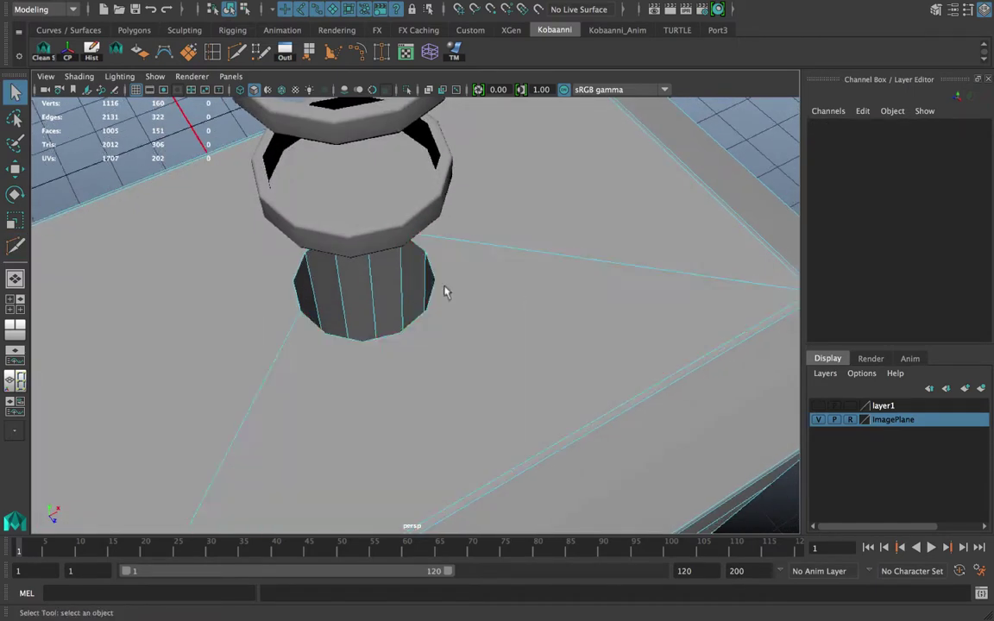
pyautogui.keyDown('alt'); pyautogui.moveTo(333, 284); pyautogui.dragTo(411, 366); pyautogui.keyUp('alt')
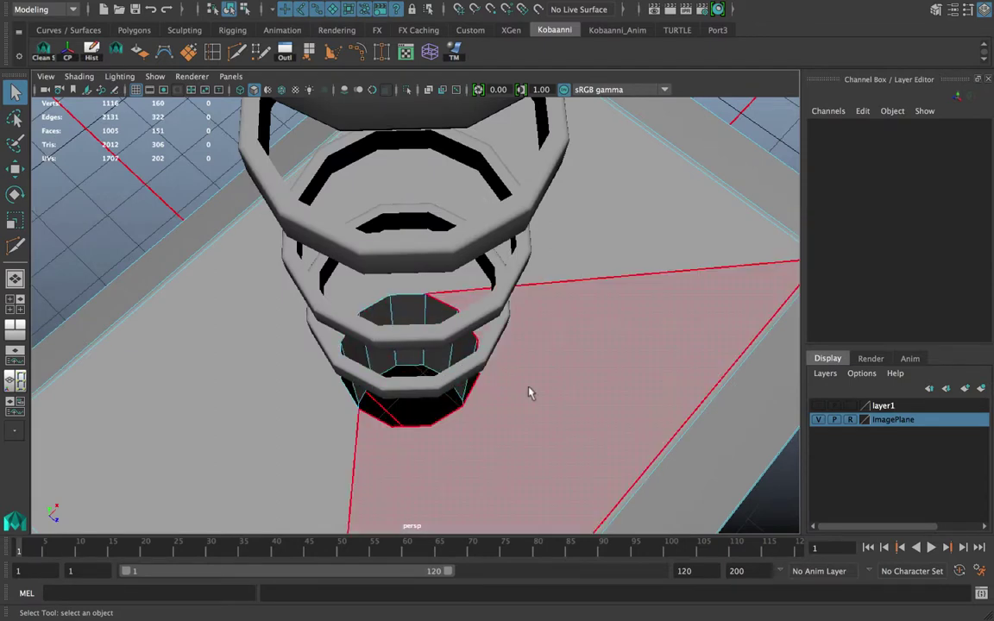
pyautogui.keyDown('alt'); pyautogui.moveTo(528, 390); pyautogui.dragTo(462, 319); pyautogui.keyUp('alt')
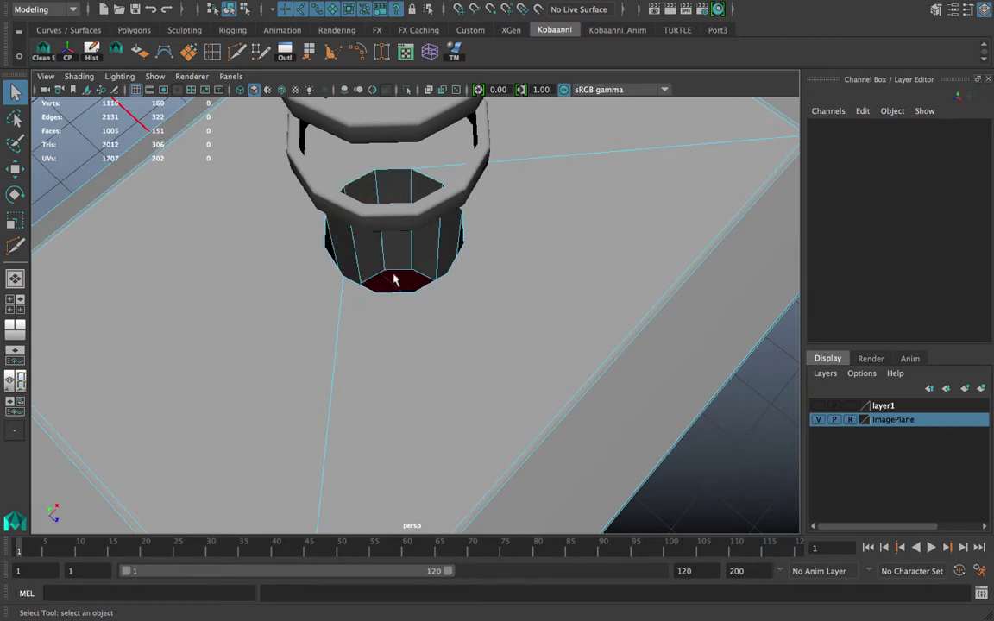
# - Cut an edge with Multi-Cut from a rim vertex on the shaft hole's near side to the top face's near corner
pyautogui.click(210, 54)
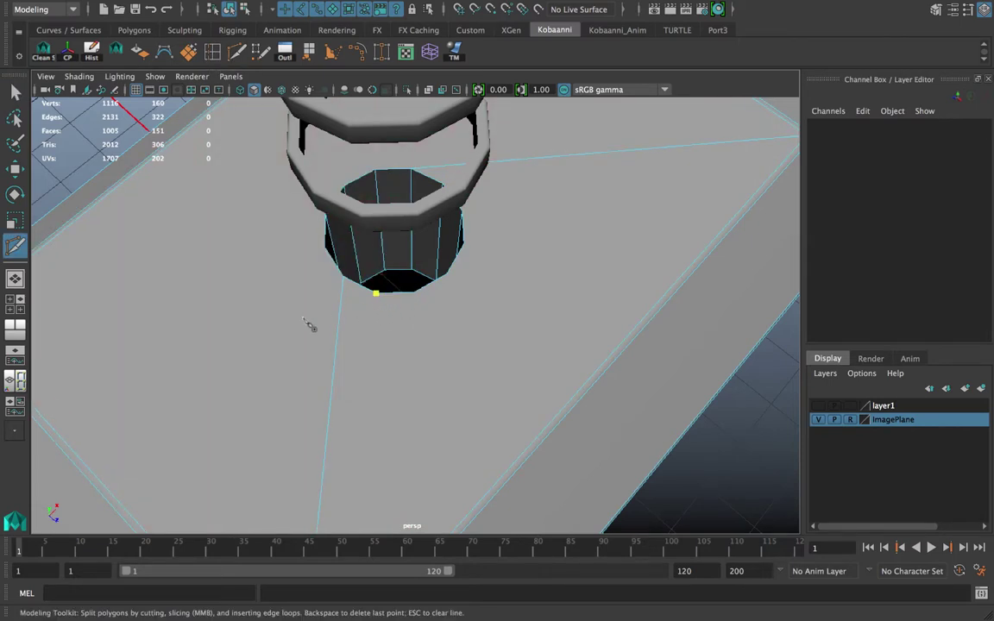
pyautogui.keyDown('alt'); pyautogui.moveTo(462, 361); pyautogui.dragTo(463, 337); pyautogui.keyUp('alt')
pyautogui.keyDown('alt'); pyautogui.moveTo(463, 336); pyautogui.dragTo(472, 307, button='middle'); pyautogui.keyUp('alt')
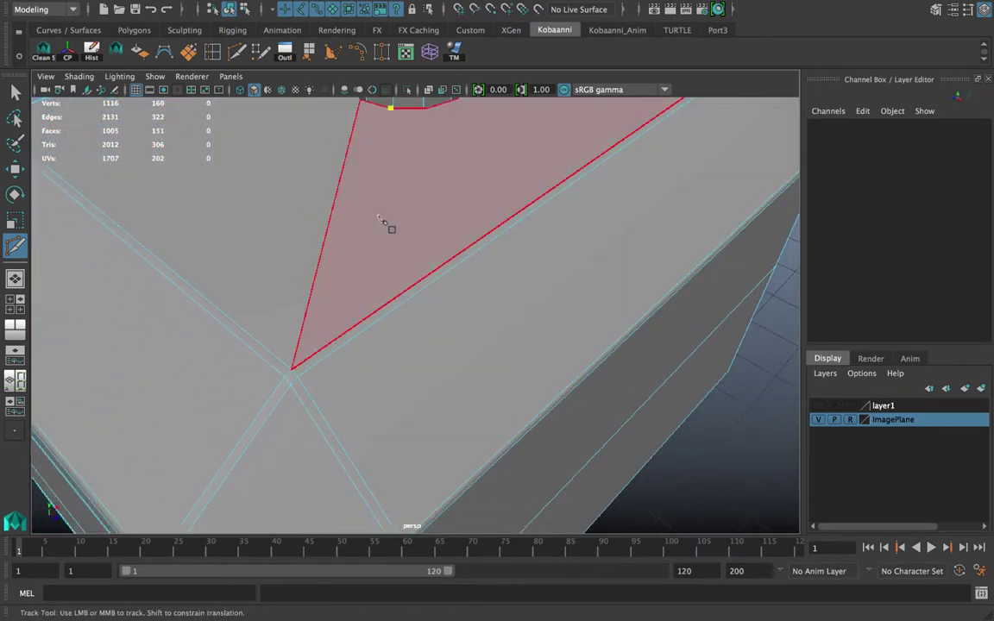
pyautogui.click(391, 107)
pyautogui.click(290, 371)
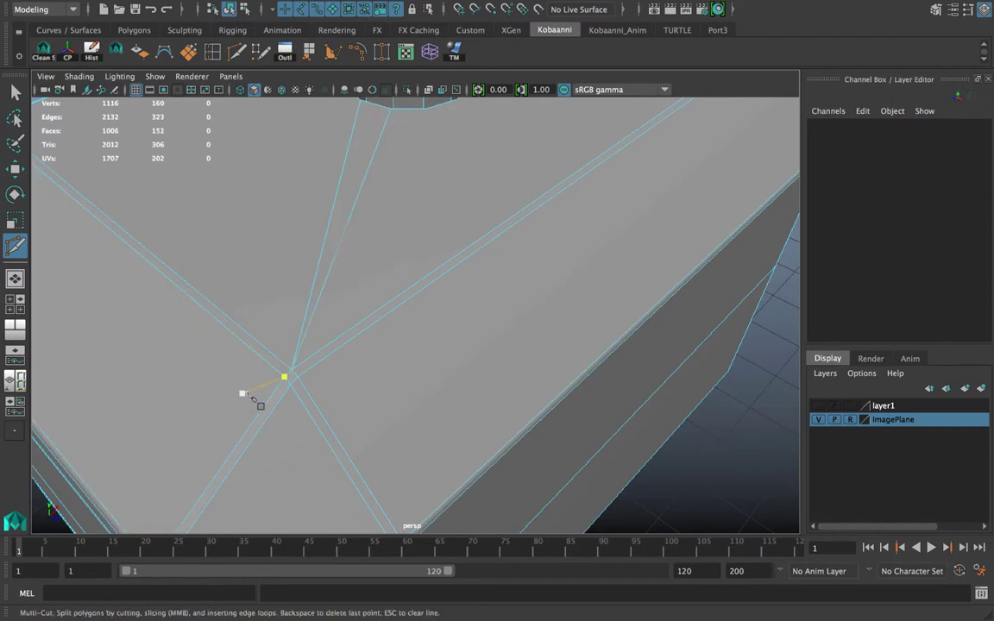
pyautogui.rightClick(243, 394)
pyautogui.keyDown('alt'); pyautogui.moveTo(389, 266); pyautogui.dragTo(293, 466, button='middle'); pyautogui.keyUp('alt')
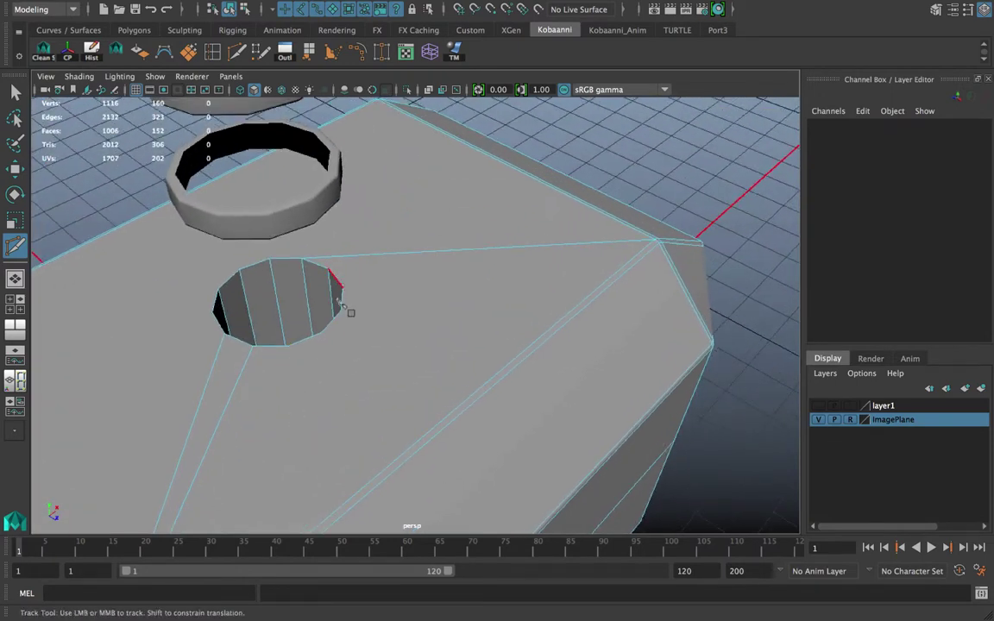
pyautogui.click(295, 343)
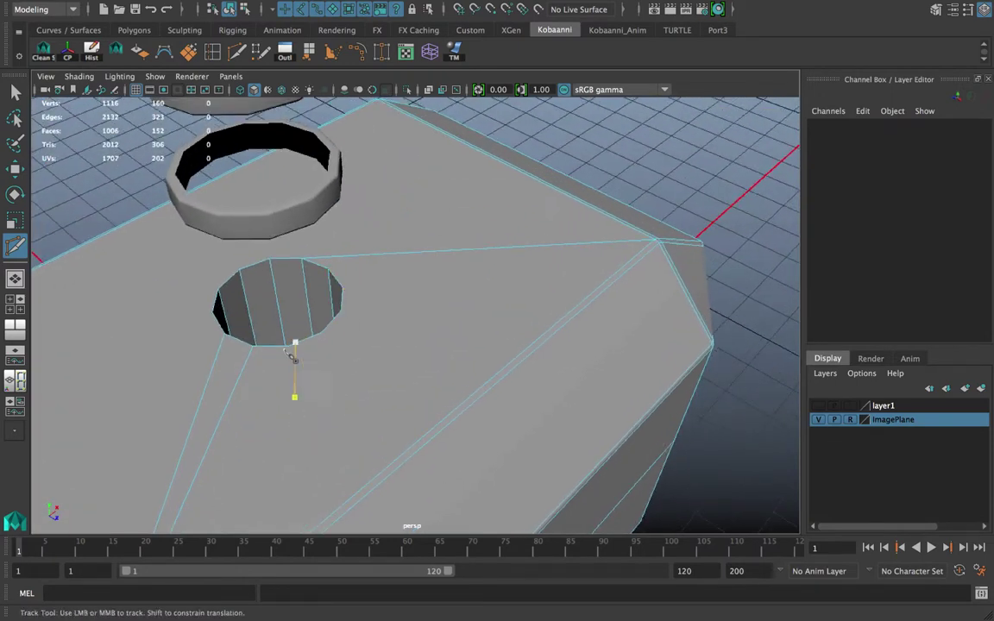
pyautogui.click(348, 300)
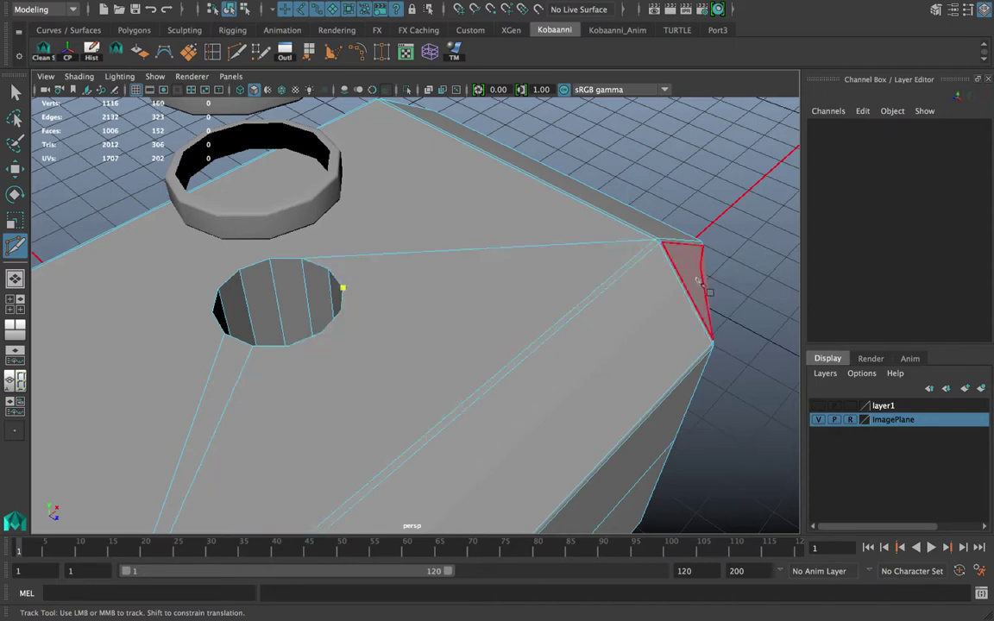
pyautogui.click(655, 240)
pyautogui.hotkey('ctrl', 'z')
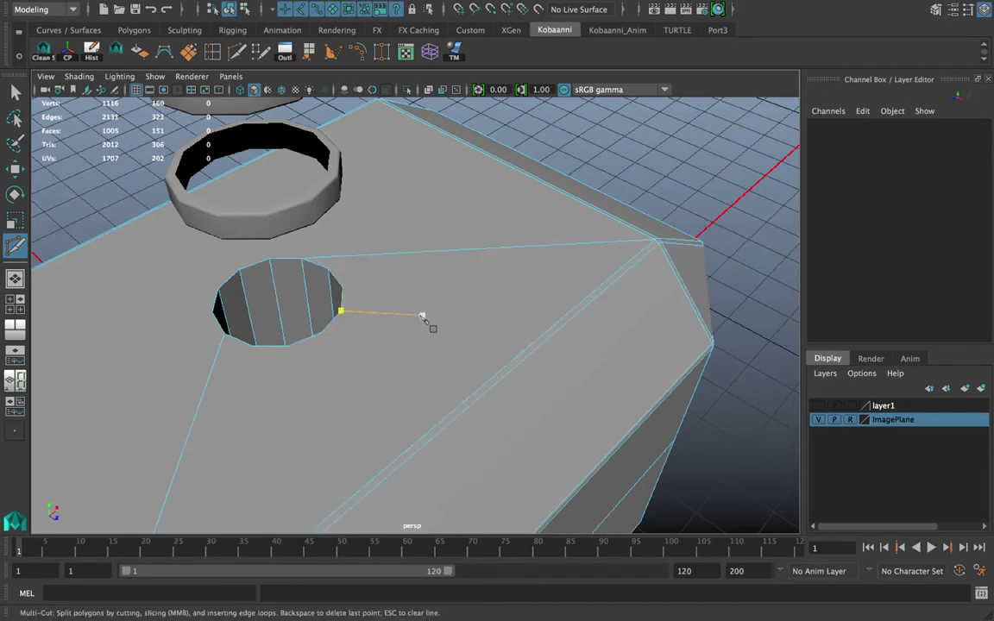
pyautogui.keyDown('alt'); pyautogui.moveTo(415, 311); pyautogui.dragTo(321, 297); pyautogui.keyUp('alt')
pyautogui.hotkey('ctrl', 'z')
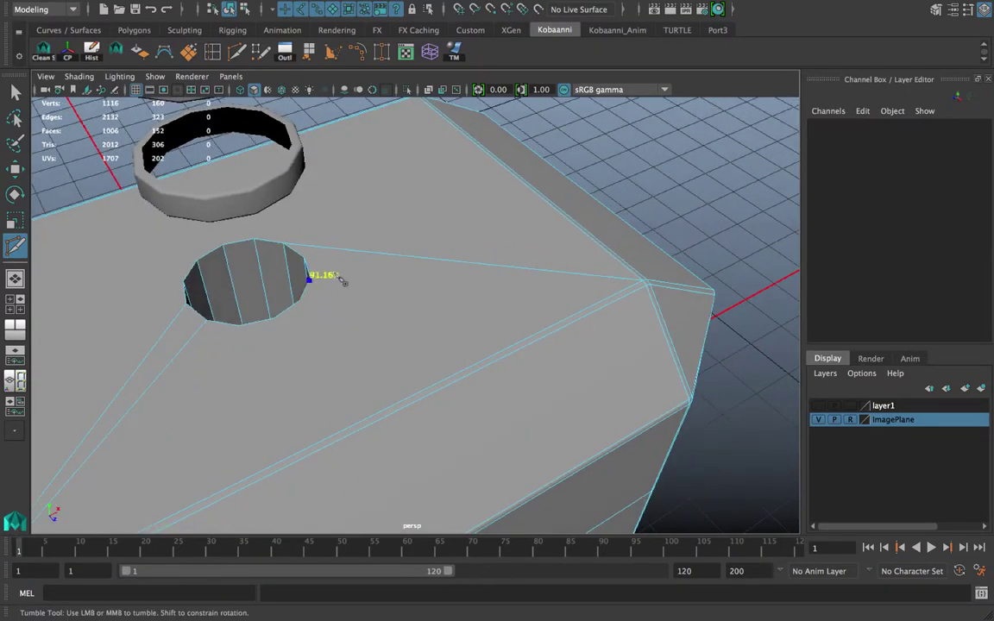
# - Cut two edges from neighbouring vertices on the shaft hole's rim to the other corner along the same long edge
pyautogui.click(308, 278)
pyautogui.click(644, 280)
pyautogui.press('Return')
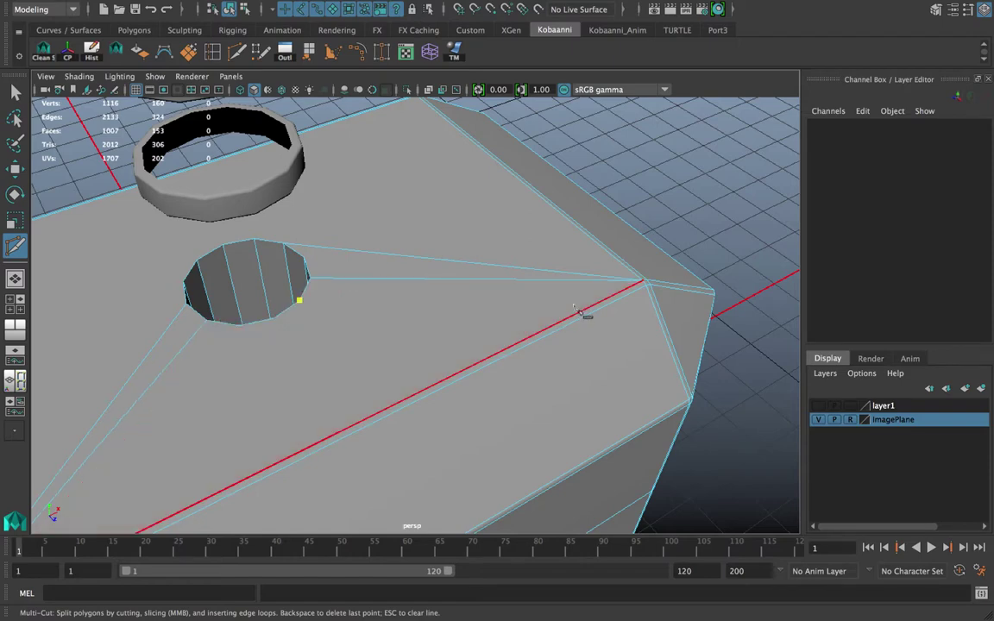
pyautogui.click(644, 281)
pyautogui.press('Return')
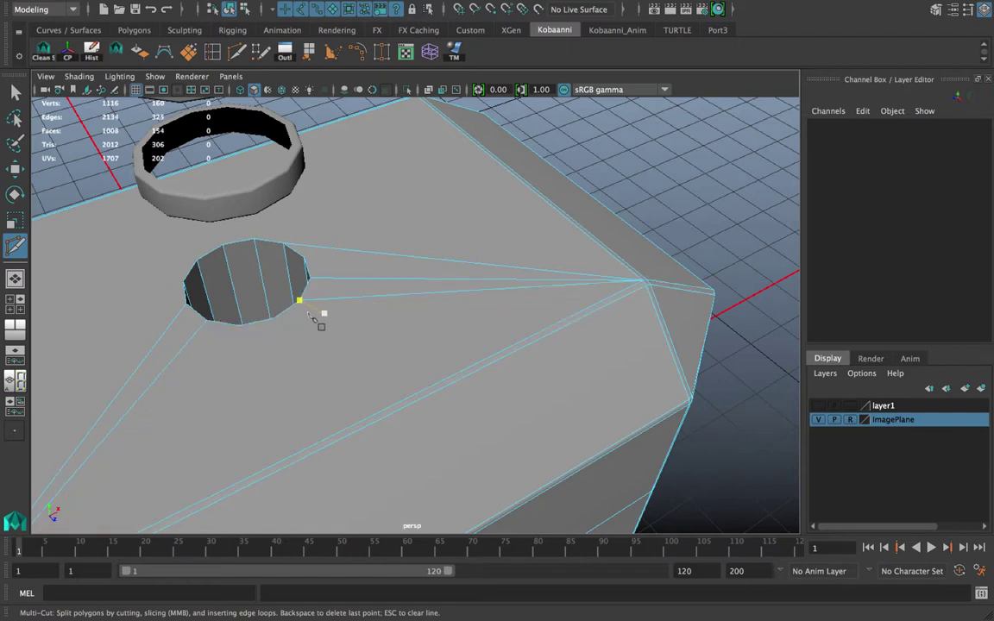
# - Cut a further edge from the next rim vertex of the shaft hole to the top face's near corner
pyautogui.keyDown('alt'); pyautogui.moveTo(285, 319); pyautogui.dragTo(340, 326); pyautogui.keyUp('alt')
pyautogui.keyDown('alt'); pyautogui.moveTo(340, 326); pyautogui.dragTo(420, 297, button='middle'); pyautogui.keyUp('alt')
pyautogui.scroll(-5, 419, 293)
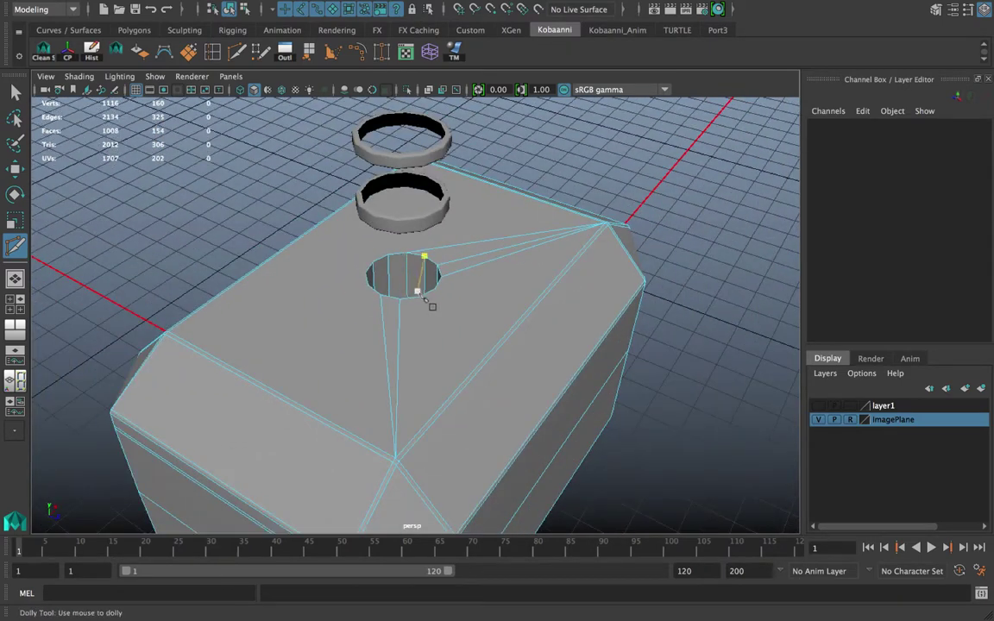
pyautogui.scroll(3, 417, 294)
pyautogui.keyDown('alt'); pyautogui.moveTo(409, 318); pyautogui.dragTo(413, 307, button='right'); pyautogui.keyUp('alt')
pyautogui.click(395, 460)
pyautogui.rightClick(380, 482)
# - Cut edges with Multi-Cut from the next two vertices on the shaft hole's rim to the same near corner of the top face
pyautogui.click(436, 288)
pyautogui.scroll(3, 451, 286)
pyautogui.scroll(2, 452, 287)
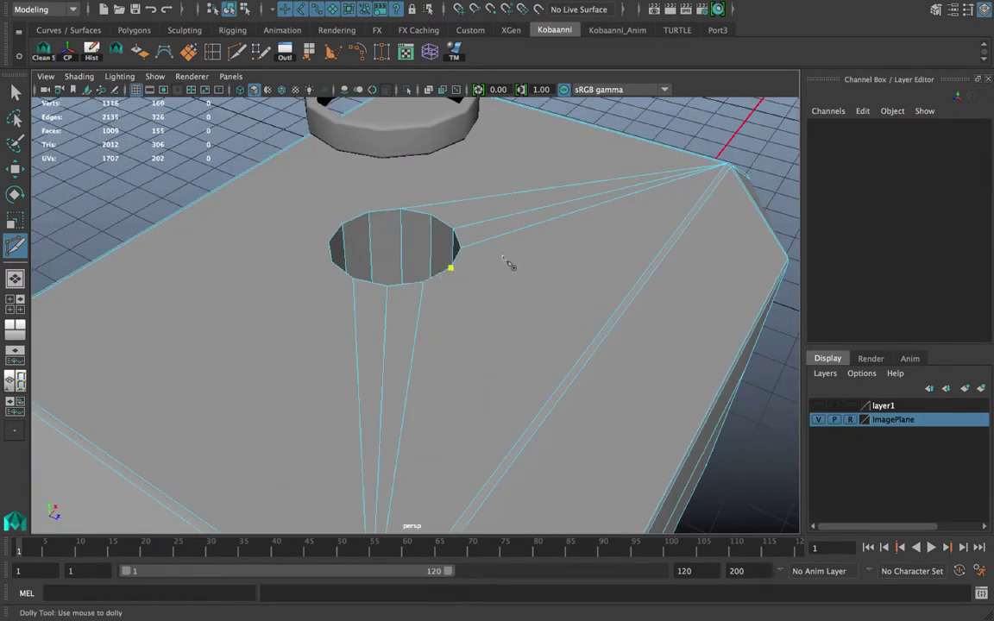
pyautogui.scroll(-5, 509, 264)
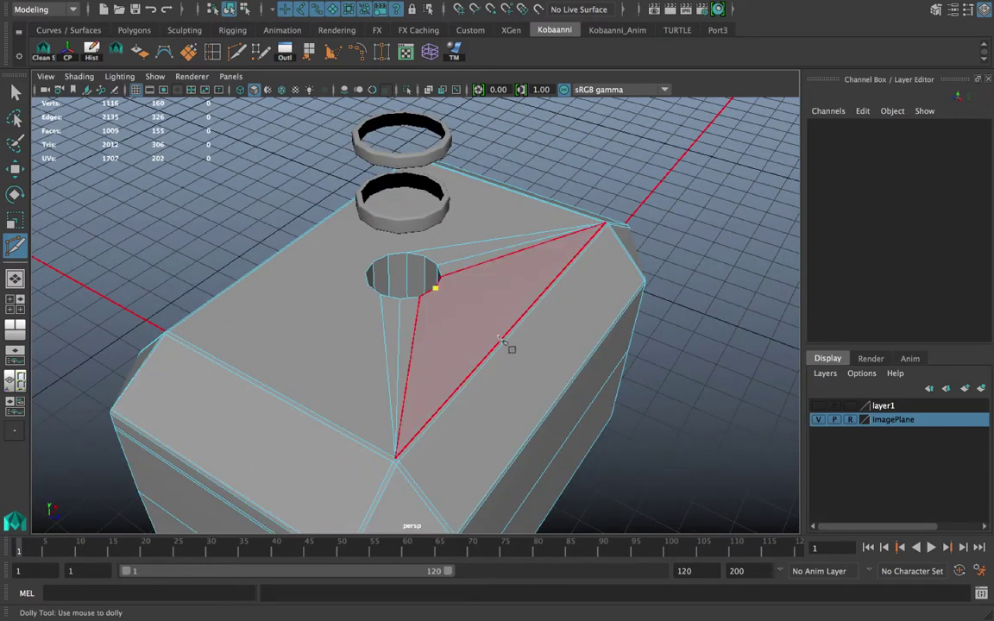
pyautogui.click(395, 460)
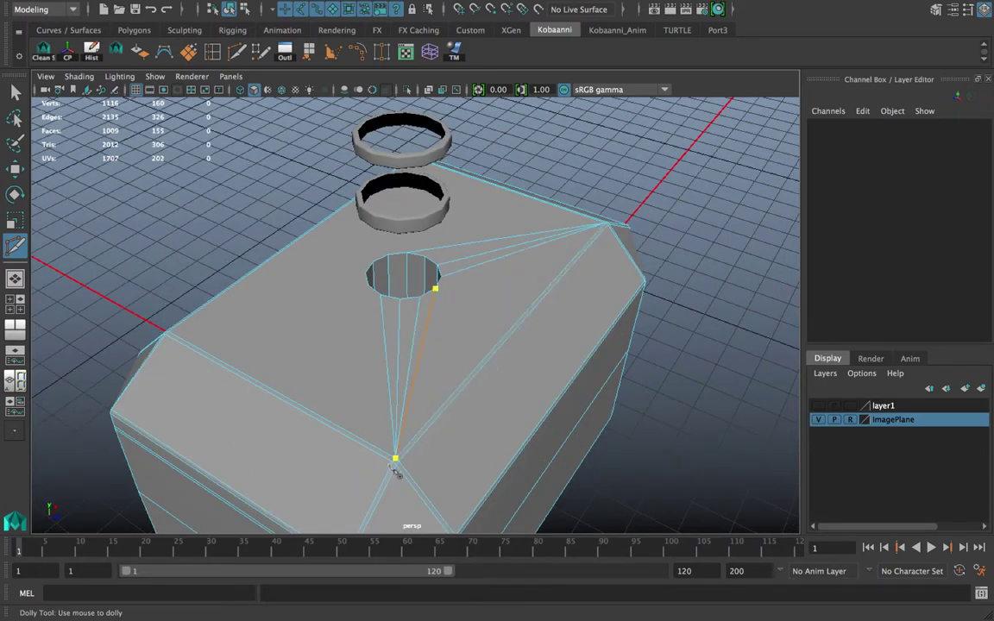
pyautogui.rightClick(387, 475)
# - Cut an edge from a rim vertex of the shaft hole to the adjacent unconnected corner of the top face
pyautogui.keyDown('alt'); pyautogui.moveTo(389, 471); pyautogui.dragTo(501, 378); pyautogui.keyUp('alt')
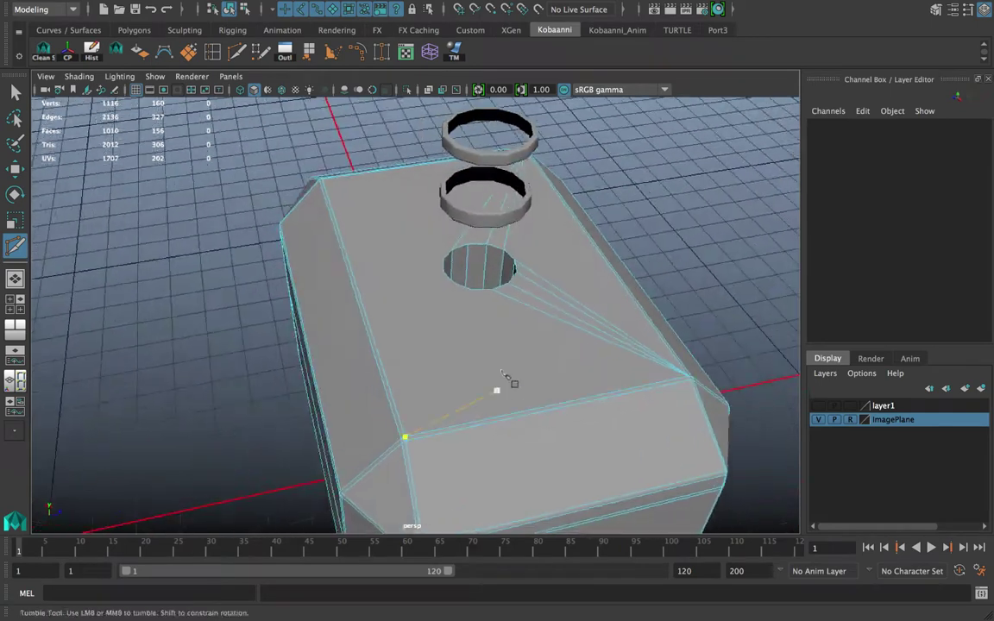
pyautogui.scroll(3, 481, 309)
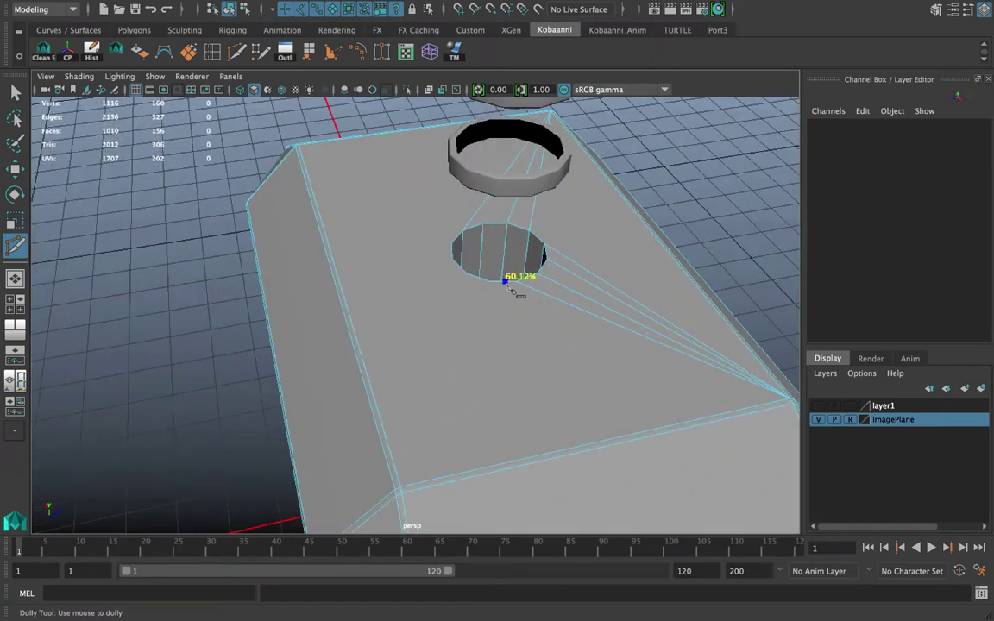
pyautogui.click(399, 485)
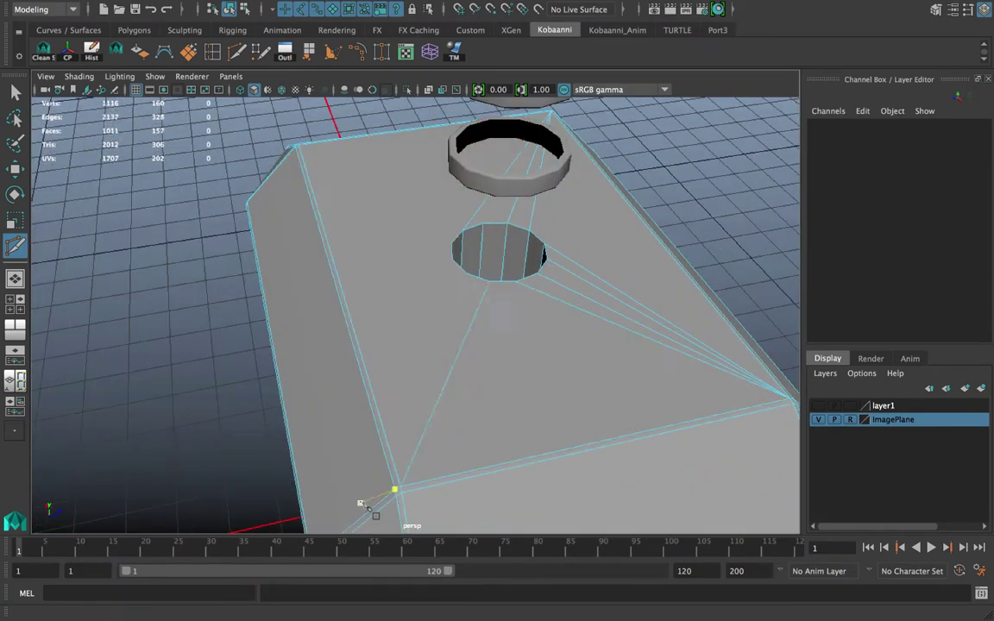
pyautogui.press('Return')
# - Cut a second edge from the neighbouring rim vertex to the corner that has only one edge so far
pyautogui.click(477, 277)
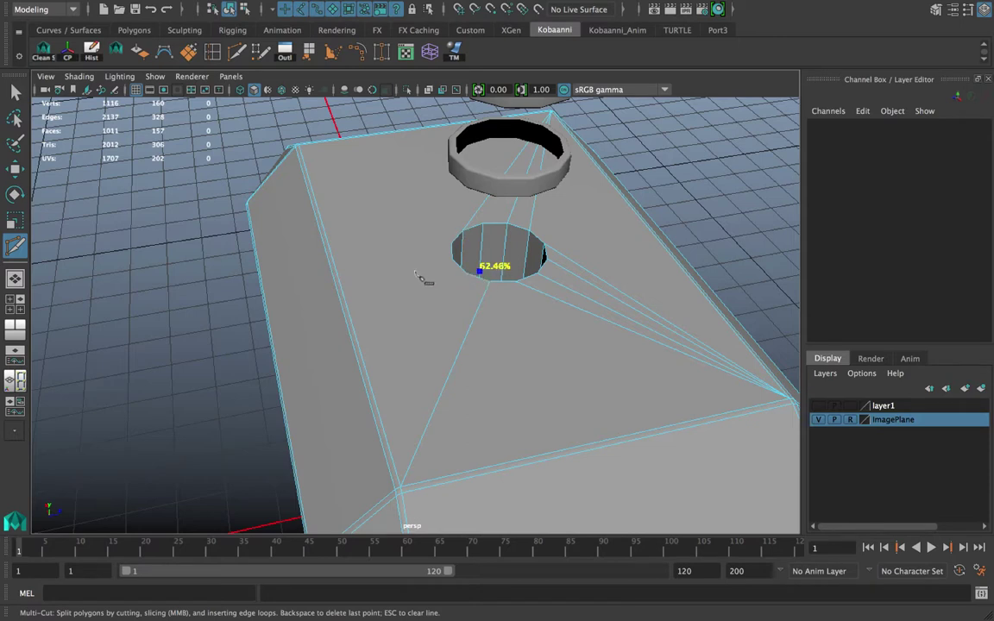
pyautogui.hotkey('ctrl', 'z')
pyautogui.click(475, 278)
pyautogui.moveTo(478, 285); pyautogui.dragTo(467, 276)
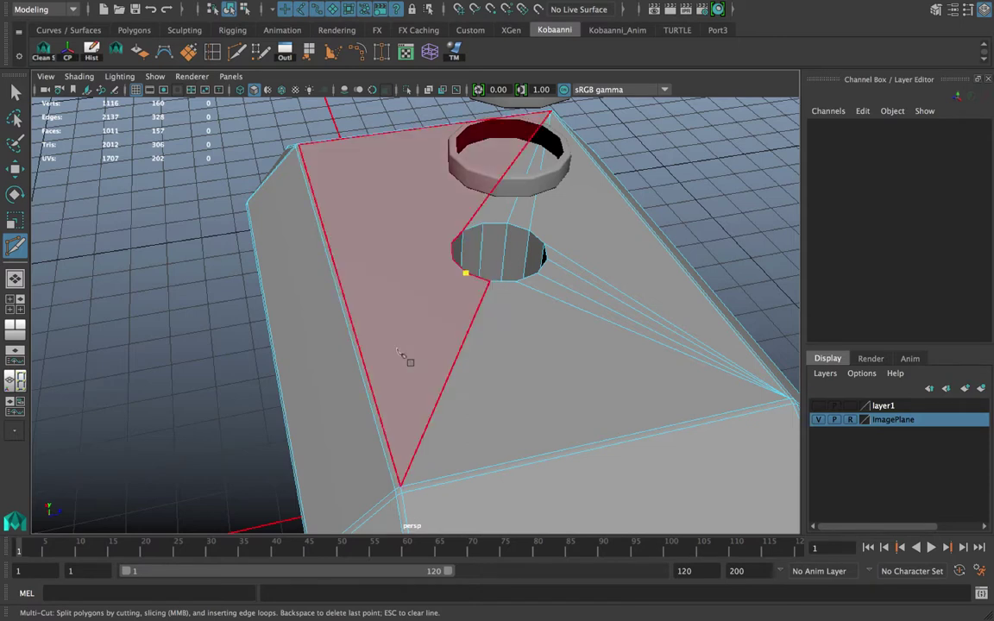
pyautogui.click(401, 485)
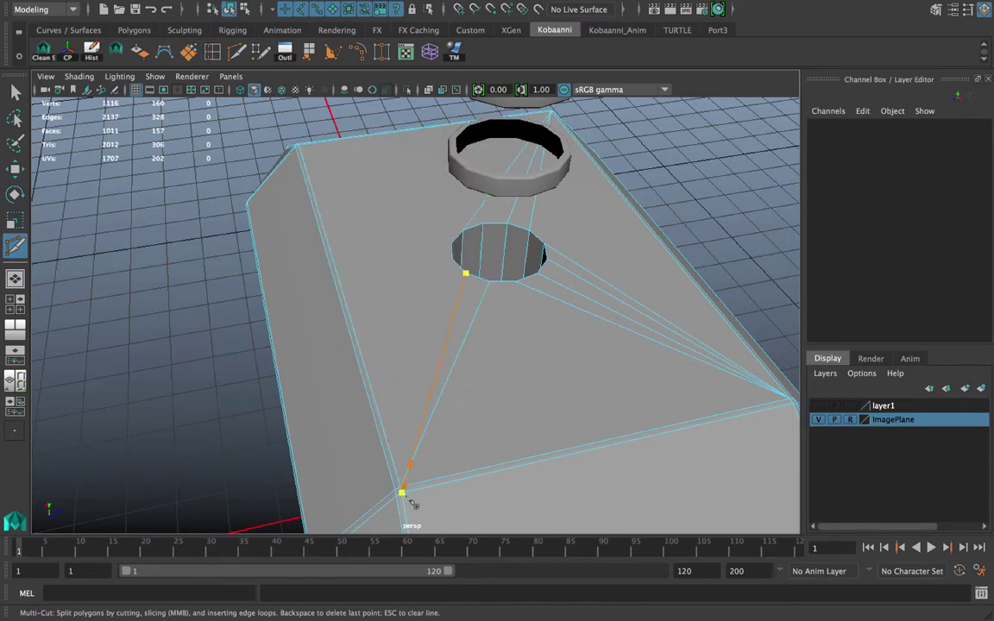
pyautogui.hotkey('ctrl', 'z')
pyautogui.keyDown('alt'); pyautogui.moveTo(438, 399); pyautogui.dragTo(645, 369); pyautogui.keyUp('alt')
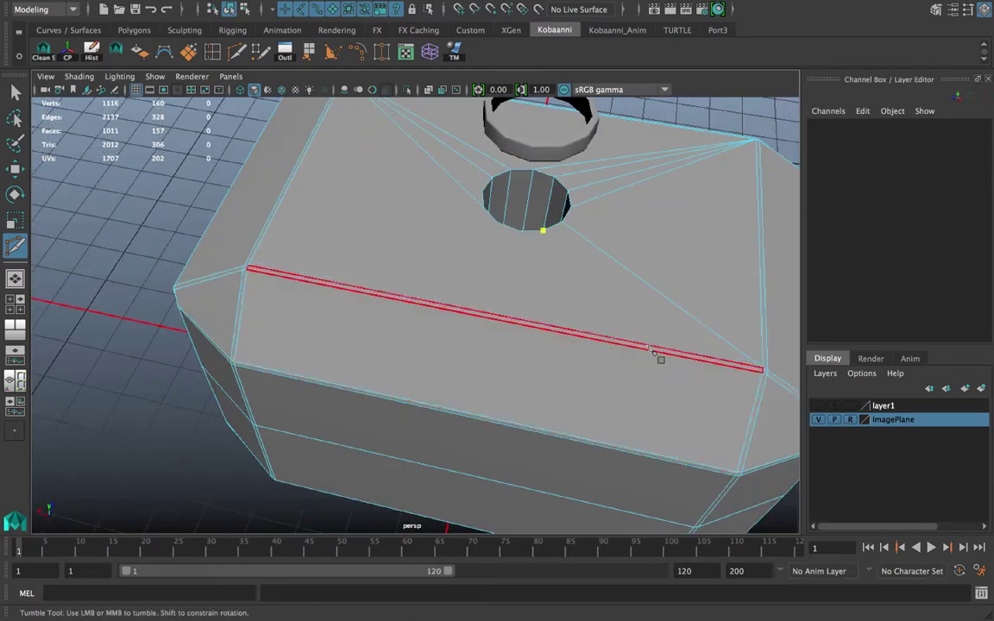
pyautogui.click(762, 369)
pyautogui.press('Return')
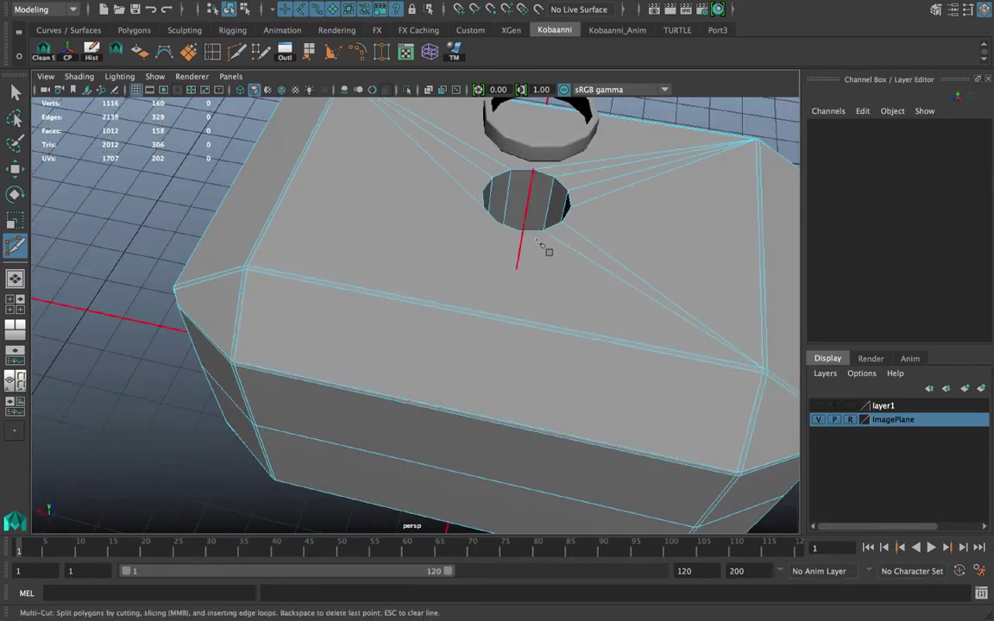
# - Cut a third edge from the rim to that corner, and one from a further rim vertex to the last unconnected corner
pyautogui.click(516, 270)
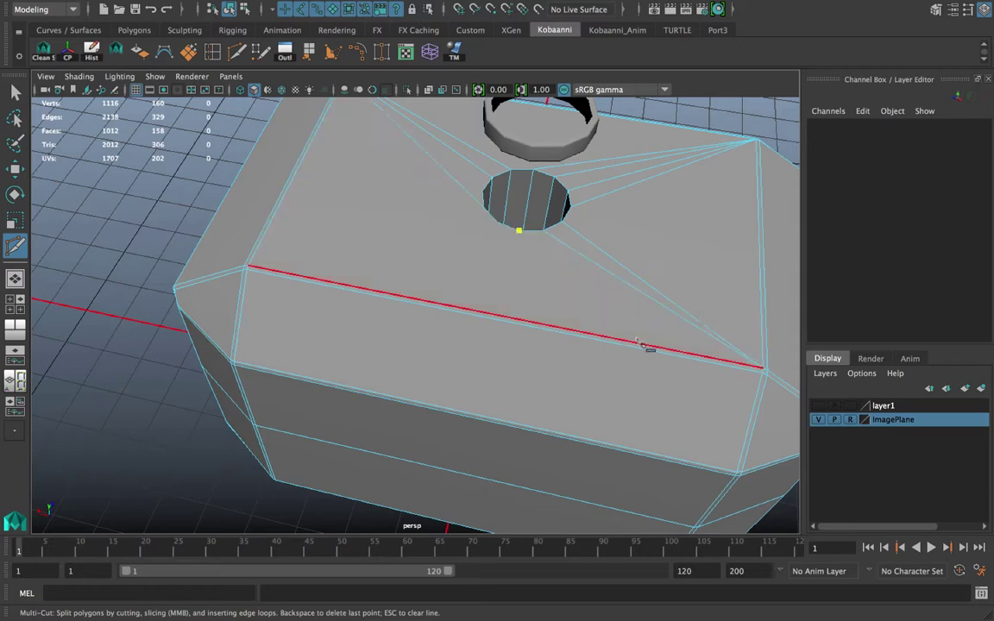
pyautogui.click(763, 369)
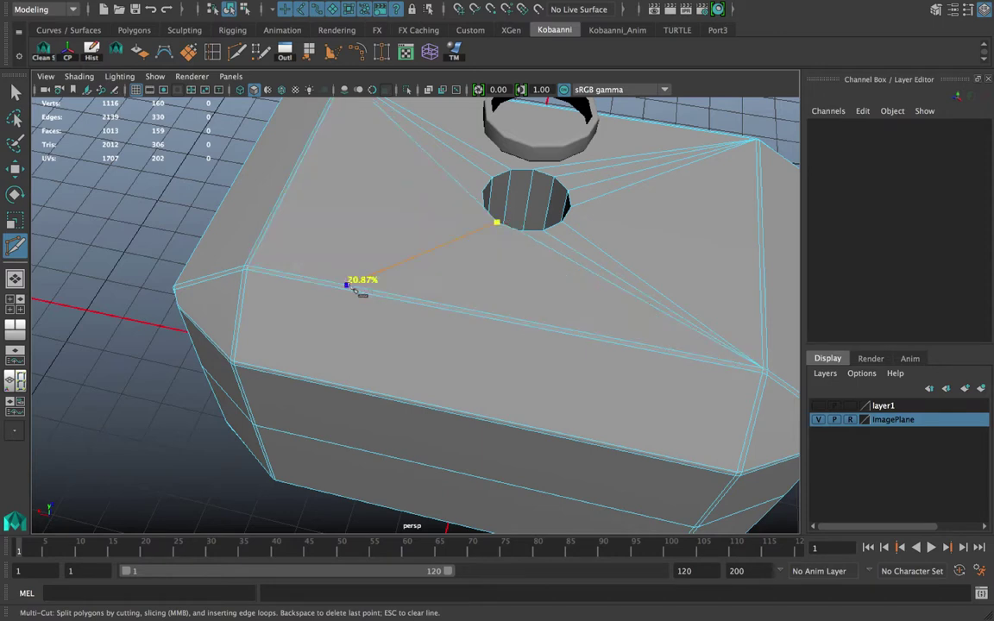
pyautogui.click(248, 266)
pyautogui.press('Return')
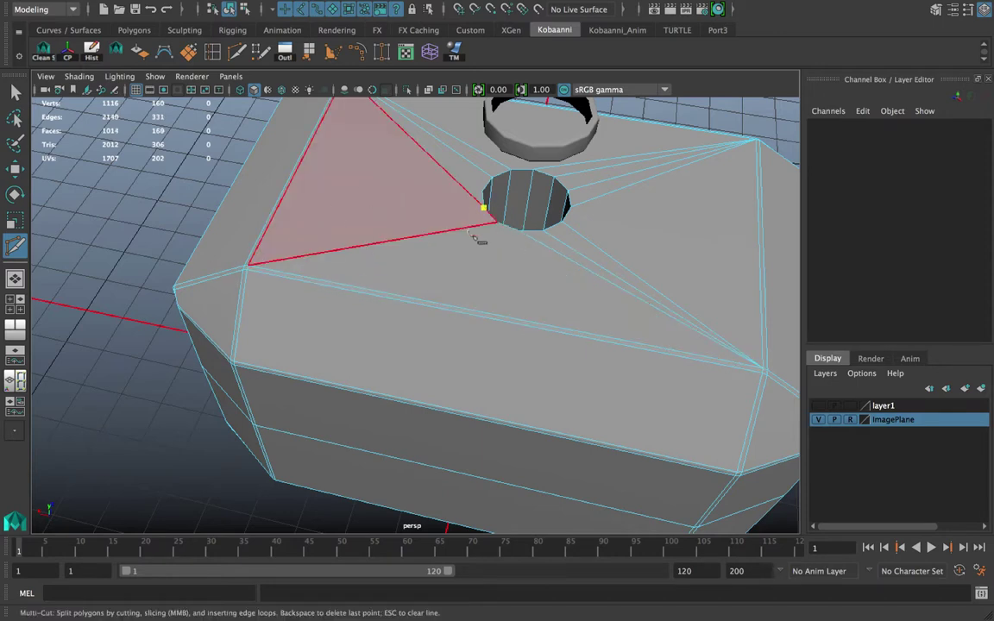
# - Try deleting the outermost edge of the three-edge fan, which skips a vertex on the shaft hole's rim
pyautogui.keyDown('alt'); pyautogui.moveTo(477, 240); pyautogui.dragTo(622, 239); pyautogui.keyUp('alt')
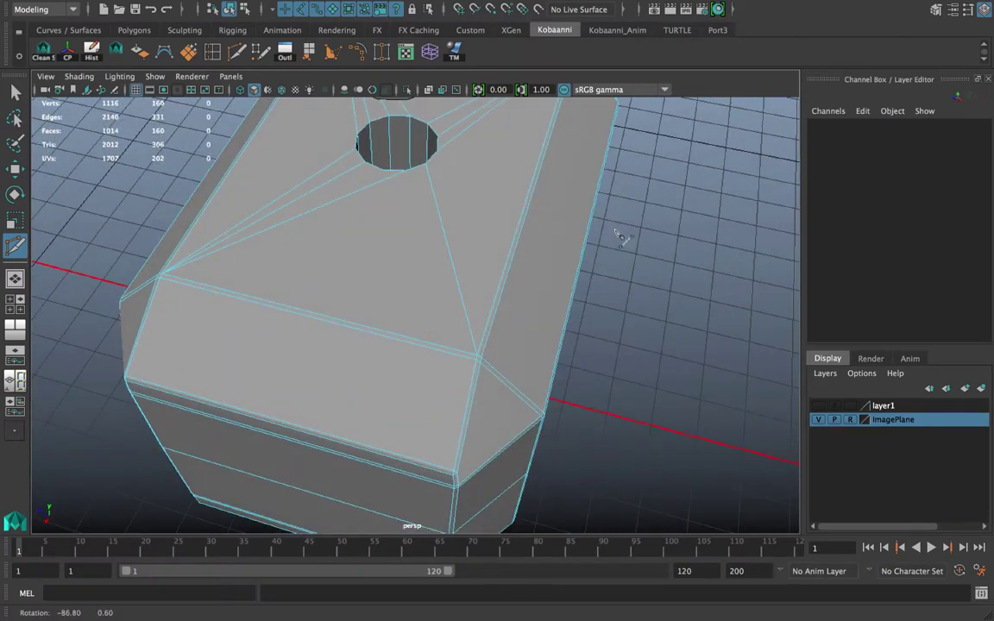
pyautogui.press('q')
pyautogui.moveTo(370, 208); pyautogui.dragTo(370, 138, button='right')
pyautogui.click(359, 190)
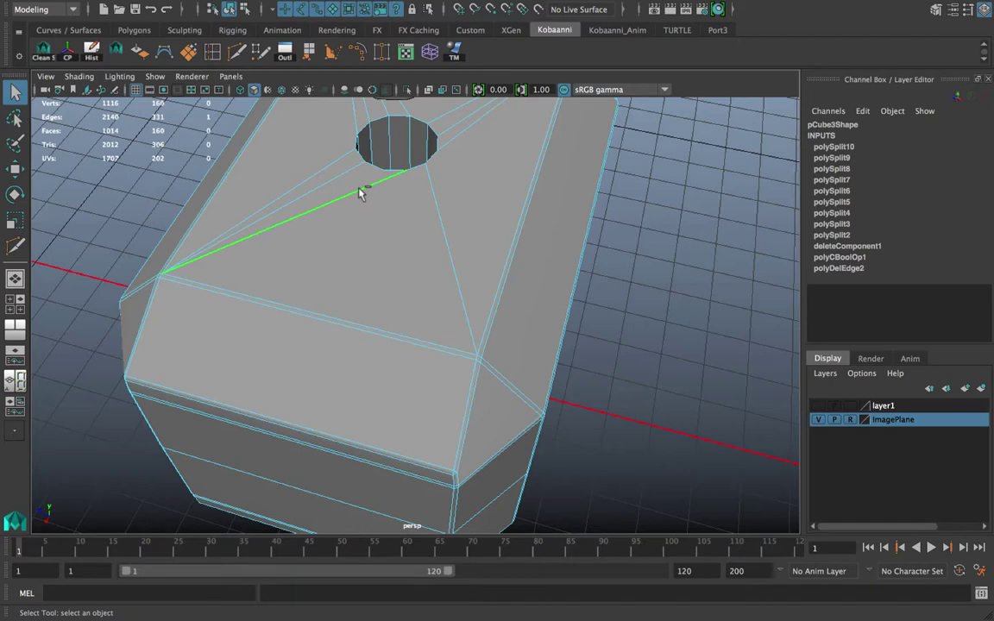
pyautogui.hotkey('ctrl', 'Delete')
pyautogui.hotkey('ctrl', 'z')
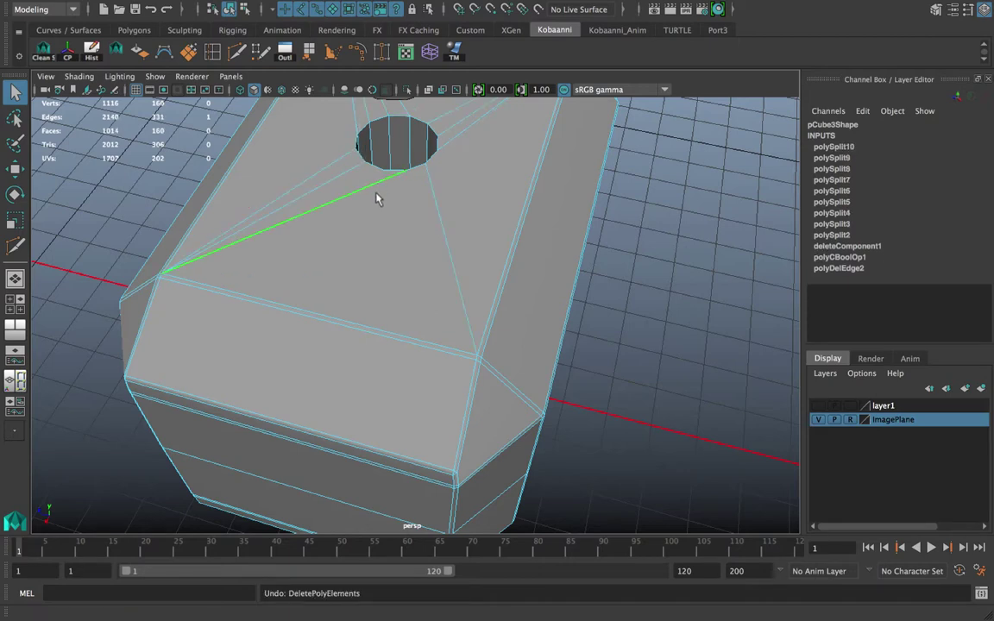
pyautogui.keyDown('shift'); pyautogui.moveTo(377, 199); pyautogui.dragTo(311, 215, button='right'); pyautogui.keyUp('shift')
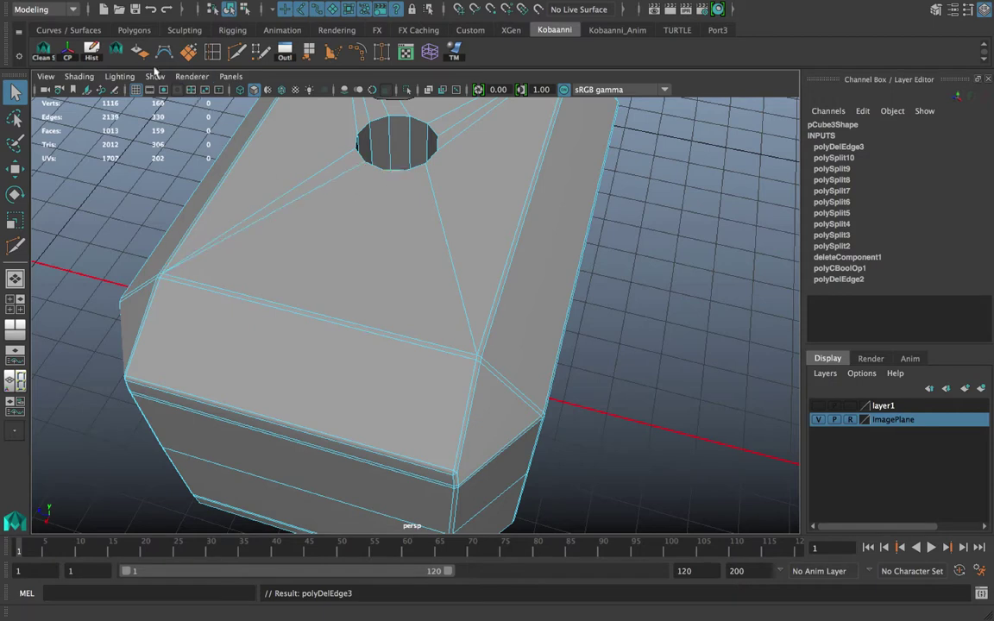
# - Try cutting an edge from the freed rim vertex to the last corner, and undo back past the edge deletion
pyautogui.click(236, 51)
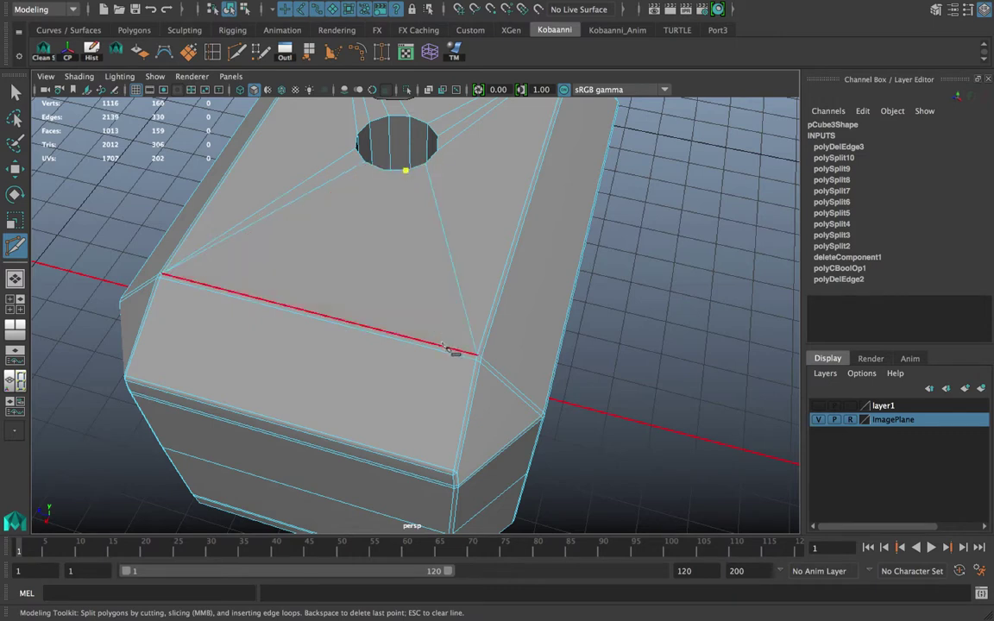
pyautogui.click(479, 355)
pyautogui.hotkey('ctrl', 'z')
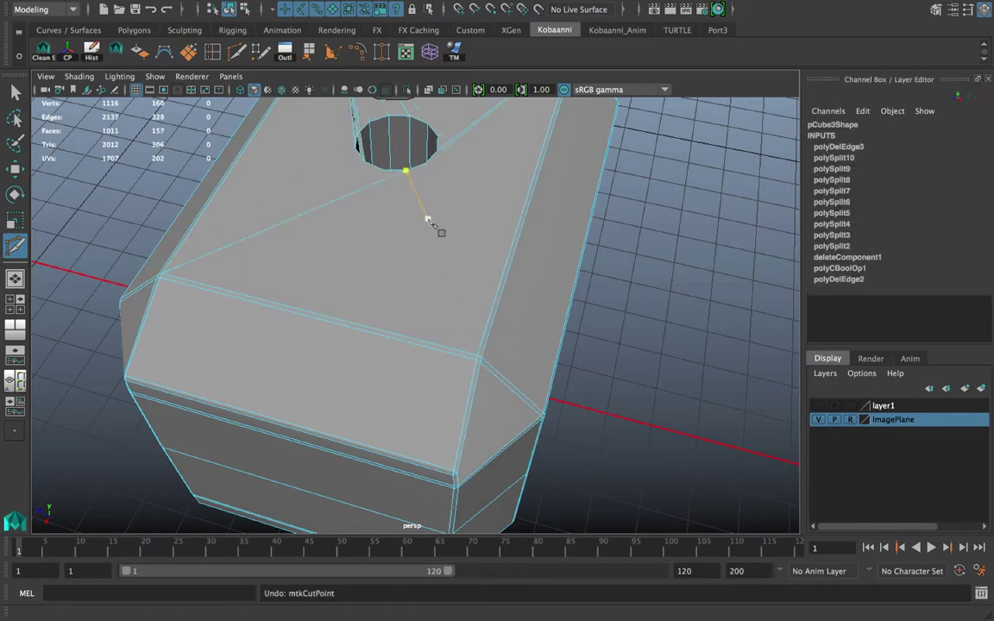
pyautogui.hotkey('ctrl', 'z')
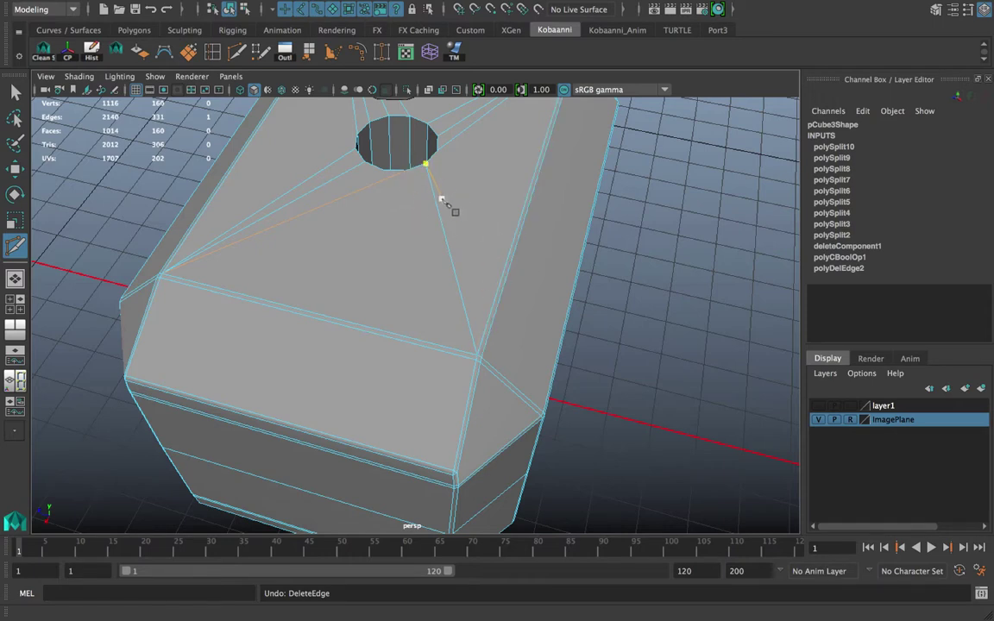
pyautogui.press('q')
pyautogui.click(702, 298)
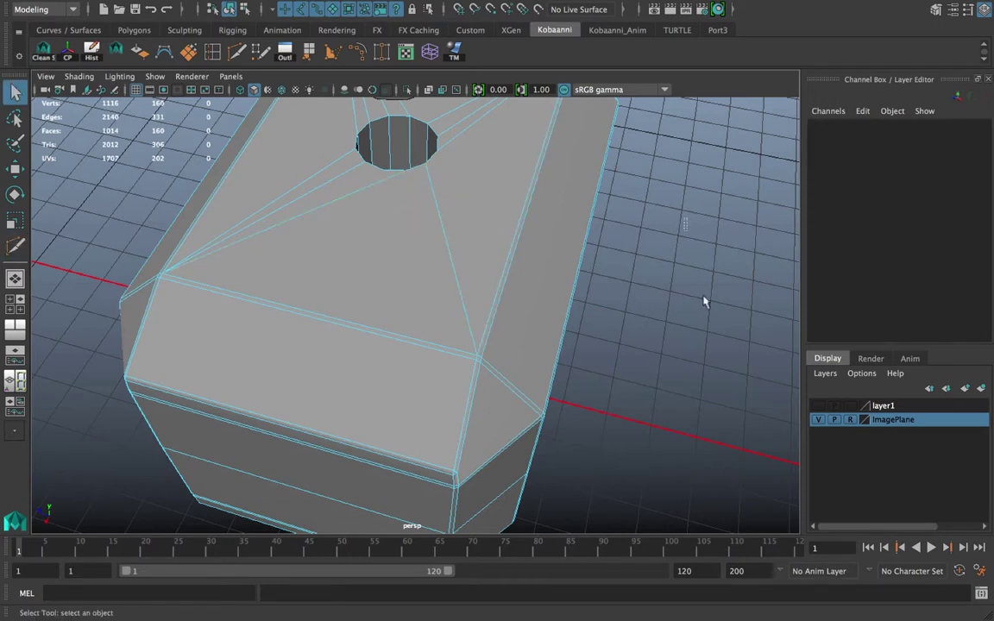
# - Cut an edge from the outermost fan edge's rim vertex to the last corner, and one from the skipped rim vertex to the fan's corner
pyautogui.click(242, 49)
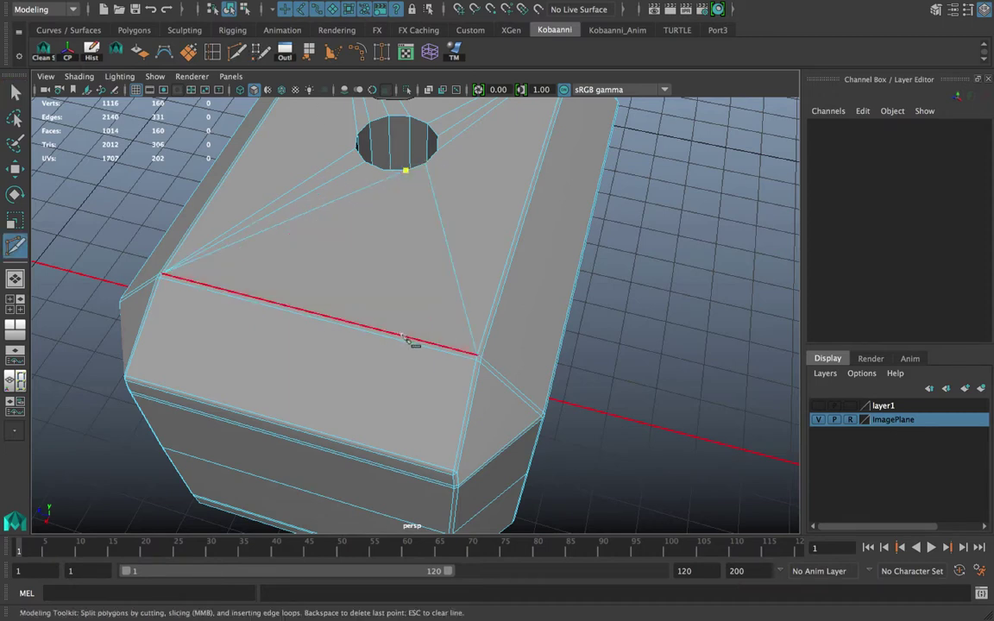
pyautogui.click(478, 356)
pyautogui.rightClick(539, 380)
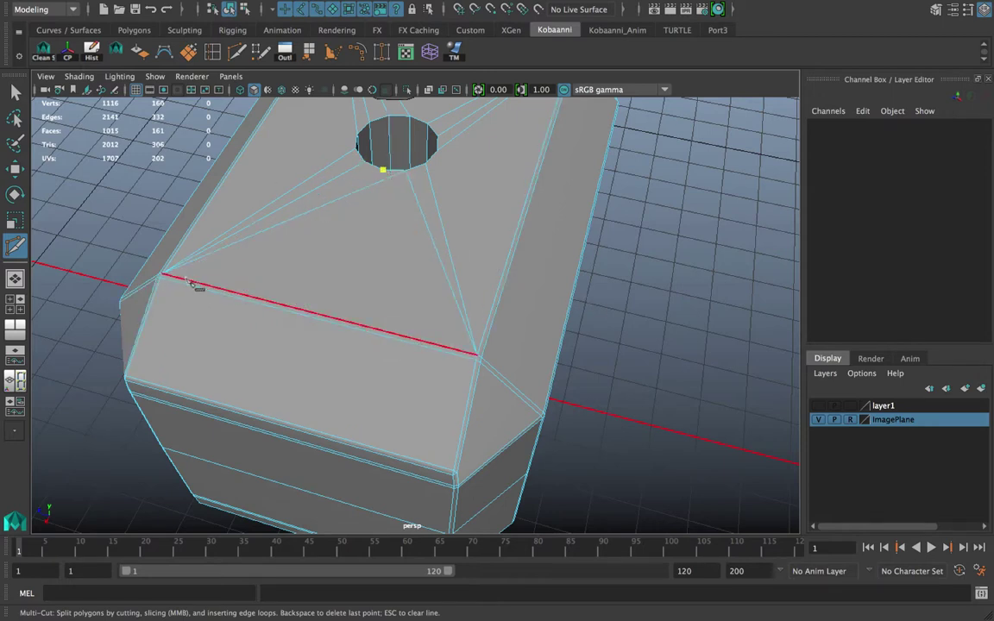
pyautogui.moveTo(185, 279); pyautogui.dragTo(109, 268)
pyautogui.rightClick(133, 262)
pyautogui.press('q')
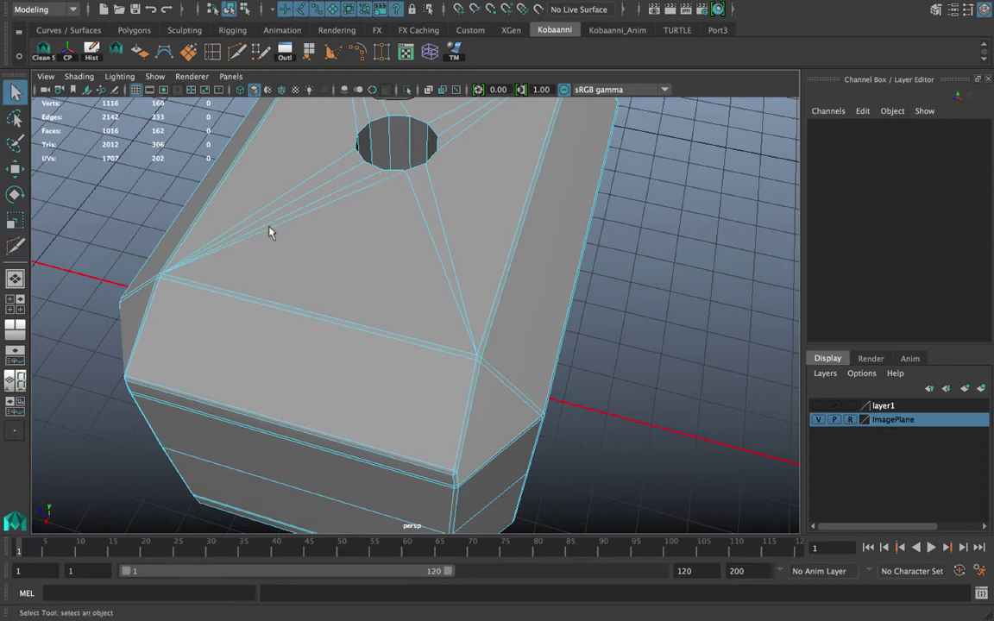
# - Delete the redundant outermost edge between the shaft hole's rim and the fan's corner
pyautogui.moveTo(300, 213); pyautogui.dragTo(303, 129, button='right')
pyautogui.click(359, 203)
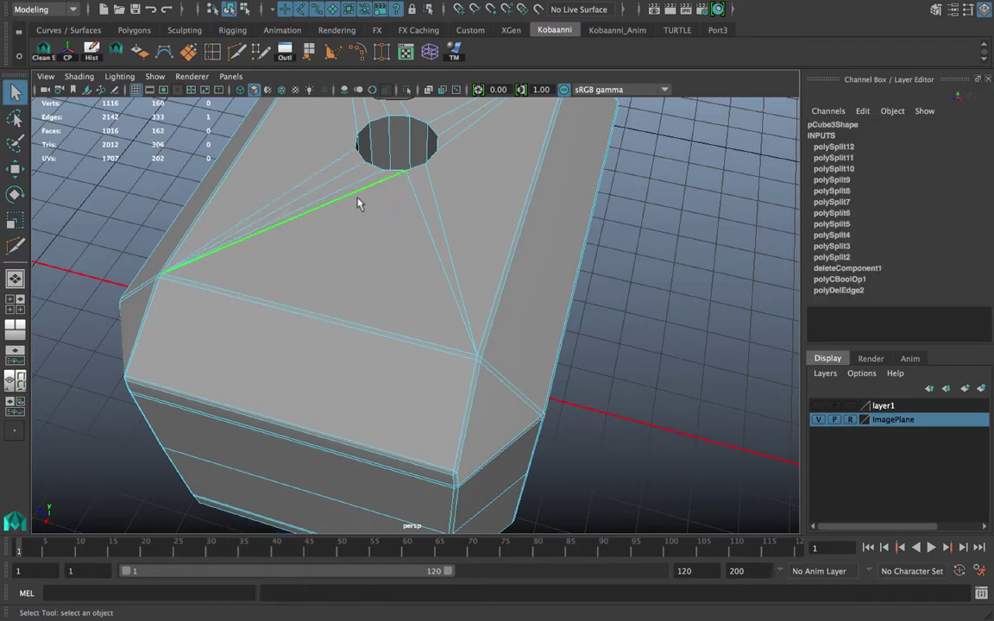
pyautogui.press('Delete')
# - Delete the wall faces inside the shaft hole and clear the hammer head's construction history
pyautogui.keyDown('alt'); pyautogui.moveTo(468, 159); pyautogui.dragTo(417, 188); pyautogui.keyUp('alt')
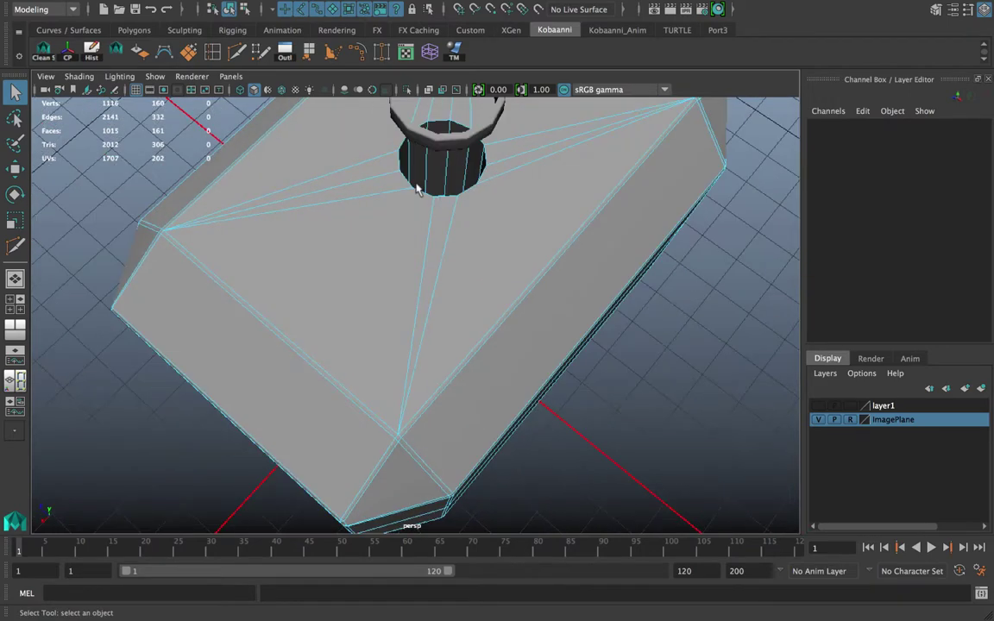
pyautogui.scroll(5, 331, 244)
pyautogui.keyDown('alt'); pyautogui.moveTo(417, 188); pyautogui.dragTo(373, 314, button='middle'); pyautogui.keyUp('alt')
pyautogui.moveTo(337, 209); pyautogui.dragTo(359, 257, button='right')
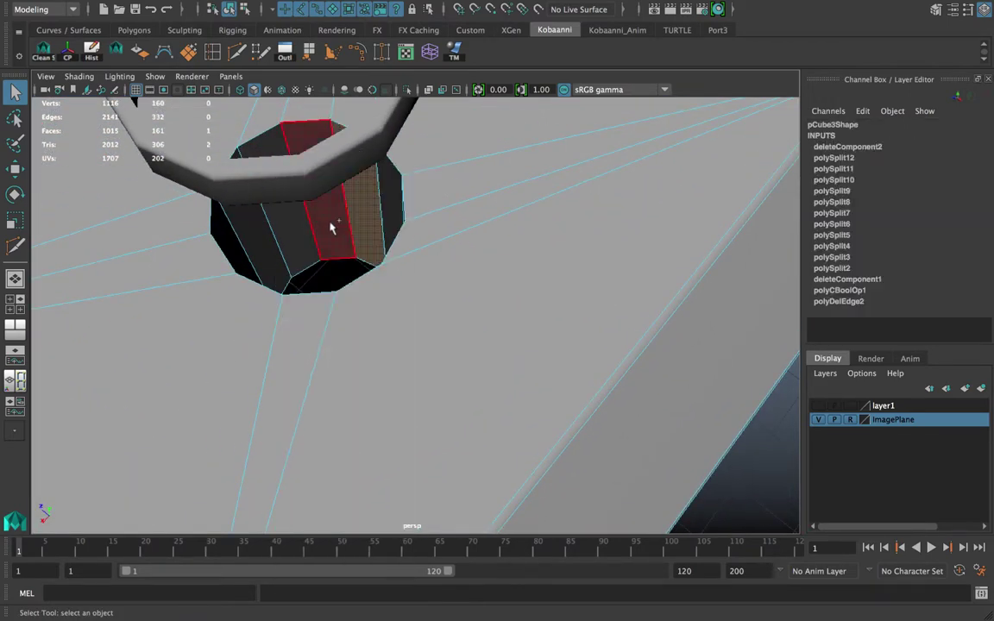
pyautogui.press('Delete')
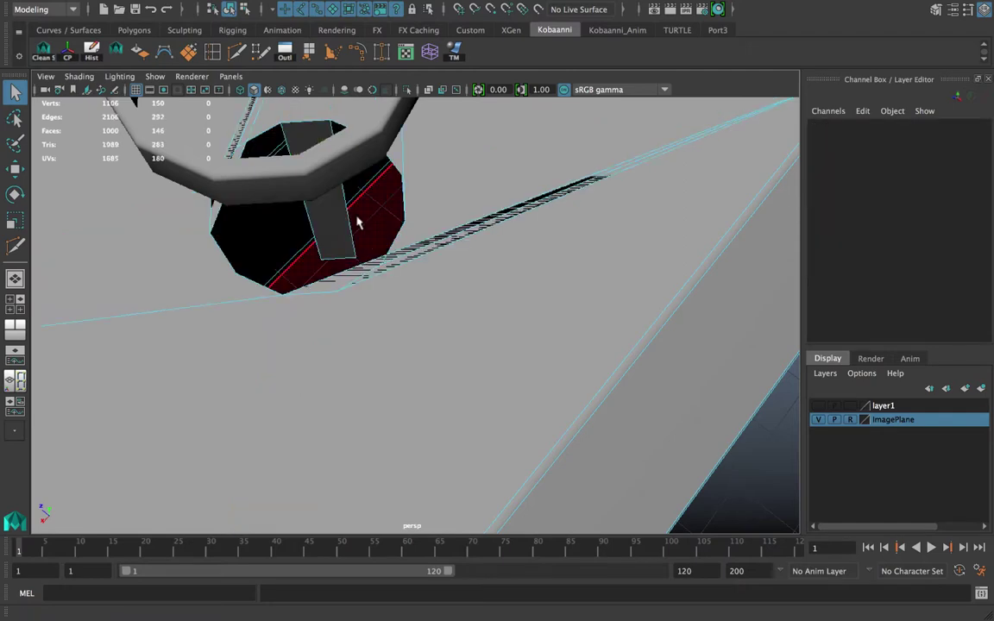
pyautogui.hotkey('ctrl', 'z')
pyautogui.keyDown('alt'); pyautogui.moveTo(342, 191); pyautogui.dragTo(293, 281); pyautogui.keyUp('alt')
pyautogui.hotkey('ctrl', 'z')
pyautogui.moveTo(293, 216); pyautogui.dragTo(362, 189, button='right')
pyautogui.click(91, 54)
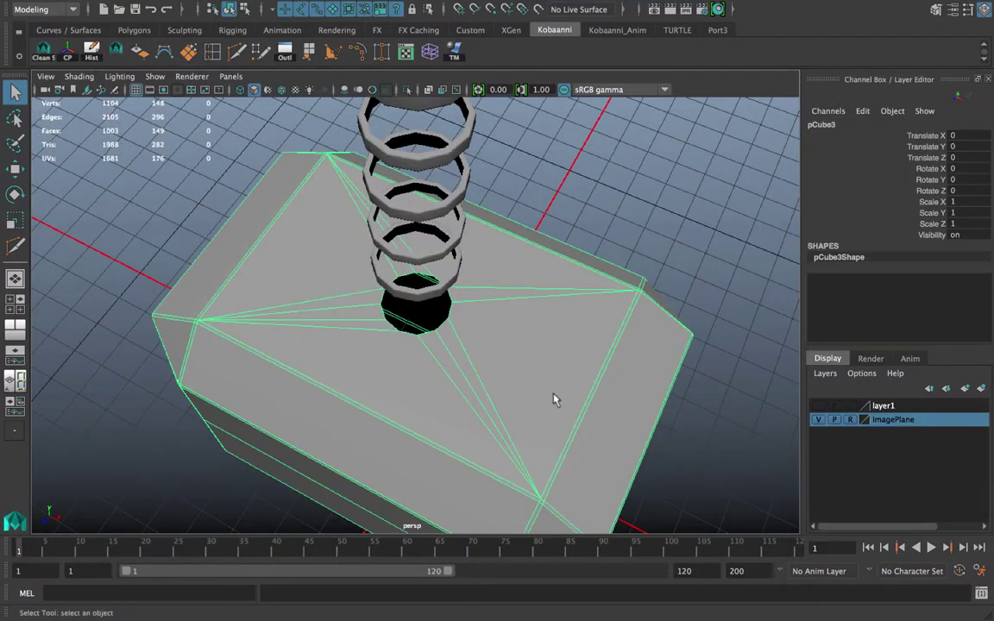
# - Inspect the hammer head's top face and open hole with the head deselected and selected
pyautogui.keyDown('alt'); pyautogui.moveTo(554, 399); pyautogui.dragTo(568, 327); pyautogui.keyUp('alt')
pyautogui.click(708, 211)
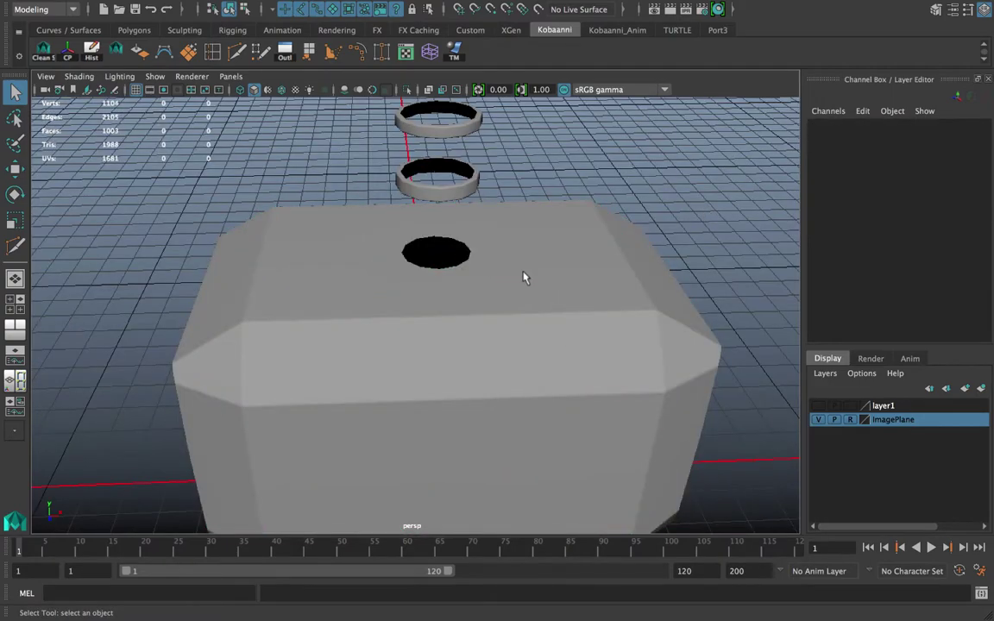
pyautogui.click(524, 277)
pyautogui.scroll(-5, 628, 248)
pyautogui.click(541, 276)
pyautogui.scroll(5, 541, 276)
pyautogui.click(499, 288)
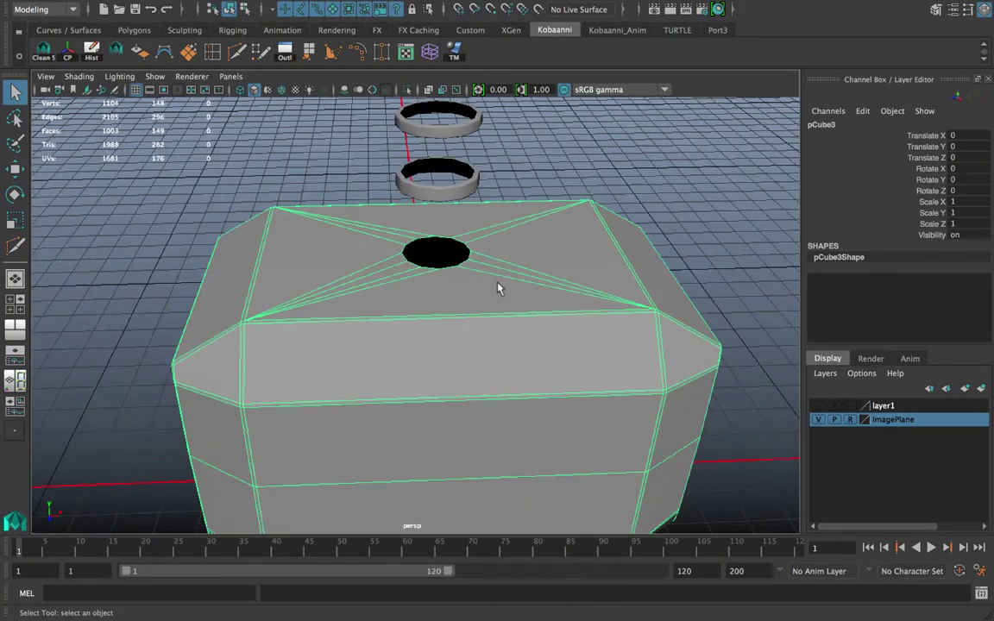
# - Try moving the hammer head with the Move tool, undo the move, and reselect the head
pyautogui.press('w')
pyautogui.scroll(-5, 483, 311)
pyautogui.moveTo(430, 379); pyautogui.dragTo(440, 450)
pyautogui.hotkey('ctrl', 'z')
pyautogui.click(630, 273)
pyautogui.keyDown('alt'); pyautogui.moveTo(448, 342); pyautogui.dragTo(430, 334); pyautogui.keyUp('alt')
pyautogui.click(432, 336)
pyautogui.scroll(4, 430, 325)
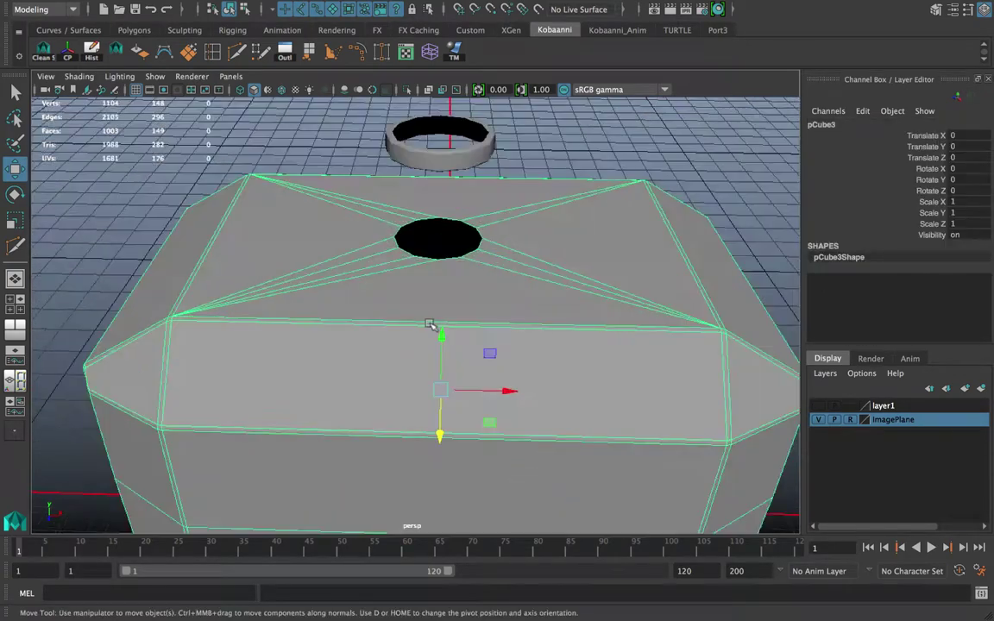
# - Toggle the visibility of layer1 to compare the shaft with the hole in the head, leaving the layer hidden
pyautogui.click(822, 407)
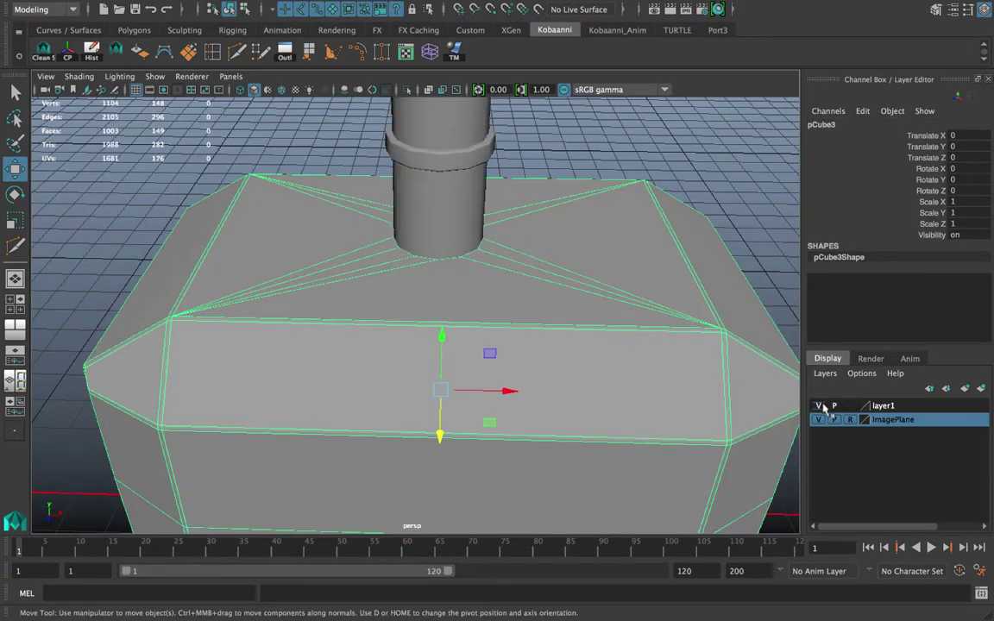
pyautogui.click(821, 407)
pyautogui.click(821, 407)
pyautogui.click(822, 406)
pyautogui.click(822, 406)
pyautogui.click(822, 406)
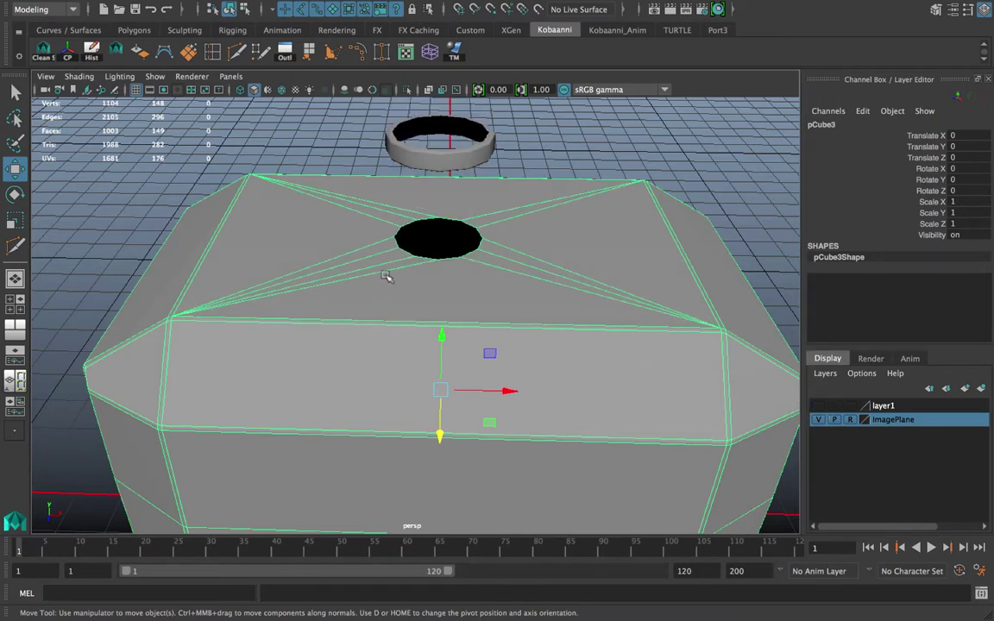
# - Extrude the hole's border edges slightly down and inward to form a short wall inside the hammer head
pyautogui.scroll(10, 509, 276)
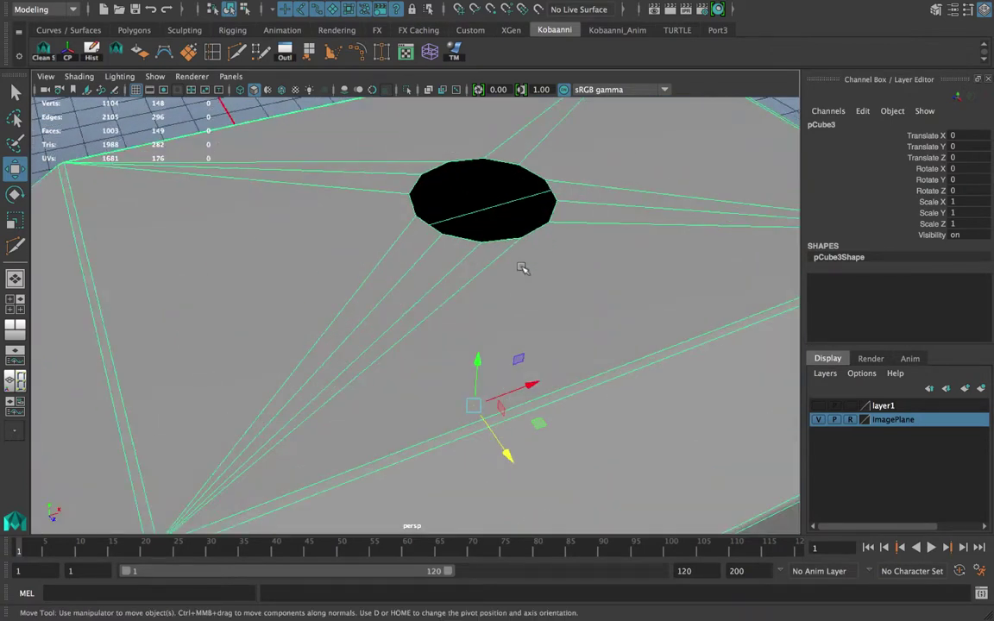
pyautogui.moveTo(405, 204); pyautogui.dragTo(406, 169, button='right')
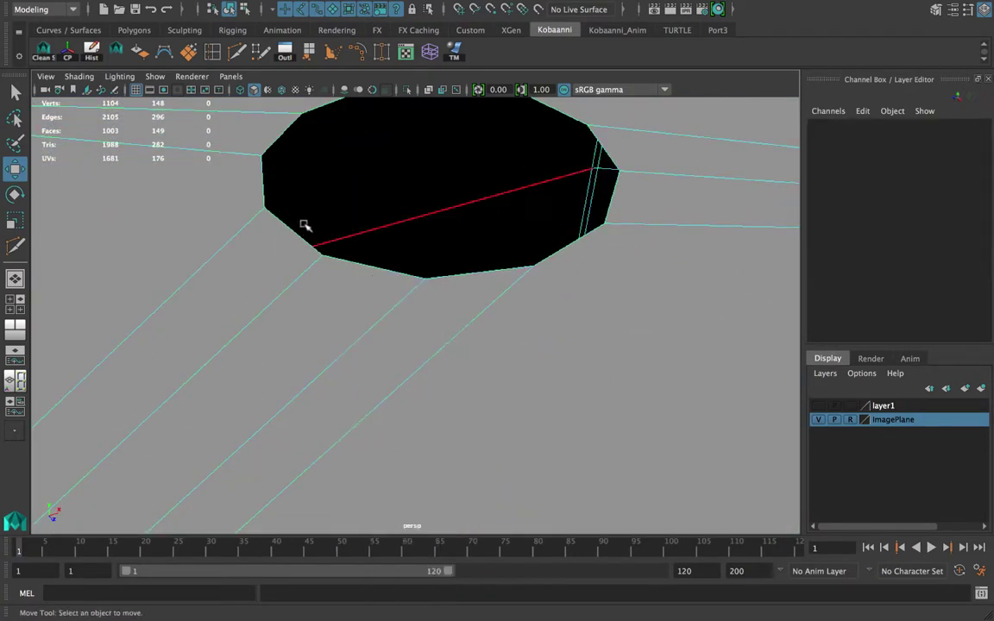
pyautogui.doubleClick(294, 233)
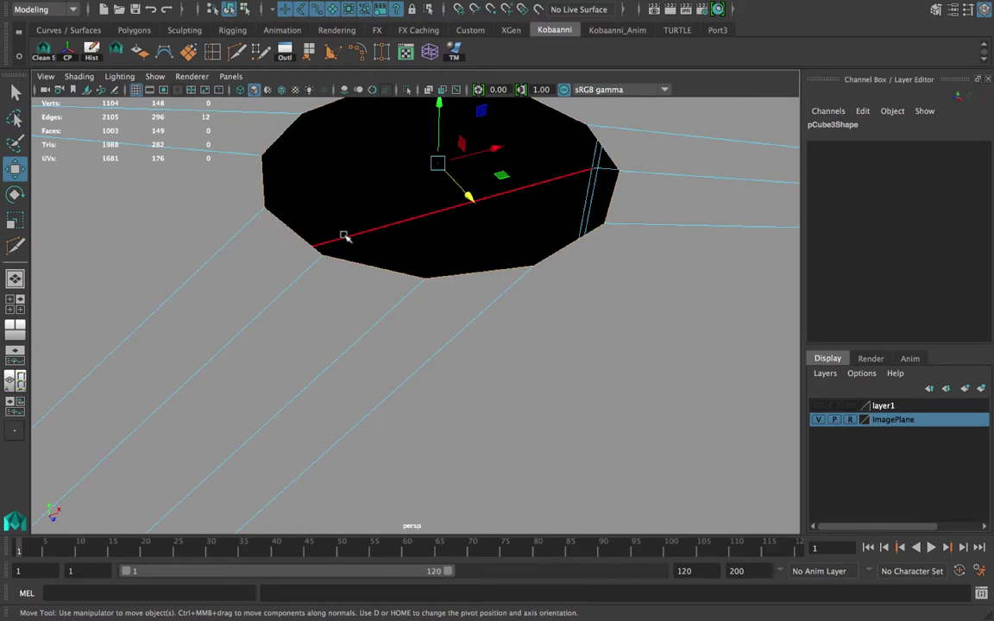
pyautogui.press('r')
pyautogui.moveTo(437, 164); pyautogui.dragTo(382, 187)
pyautogui.hotkey('ctrl', 'e')
pyautogui.press('r')
pyautogui.press('w')
pyautogui.press('r')
# - Bridge the opposite edges of the extruded border to cap the bottom of the hole
pyautogui.keyDown('ctrl'); pyautogui.click(399, 173); pyautogui.keyUp('ctrl')
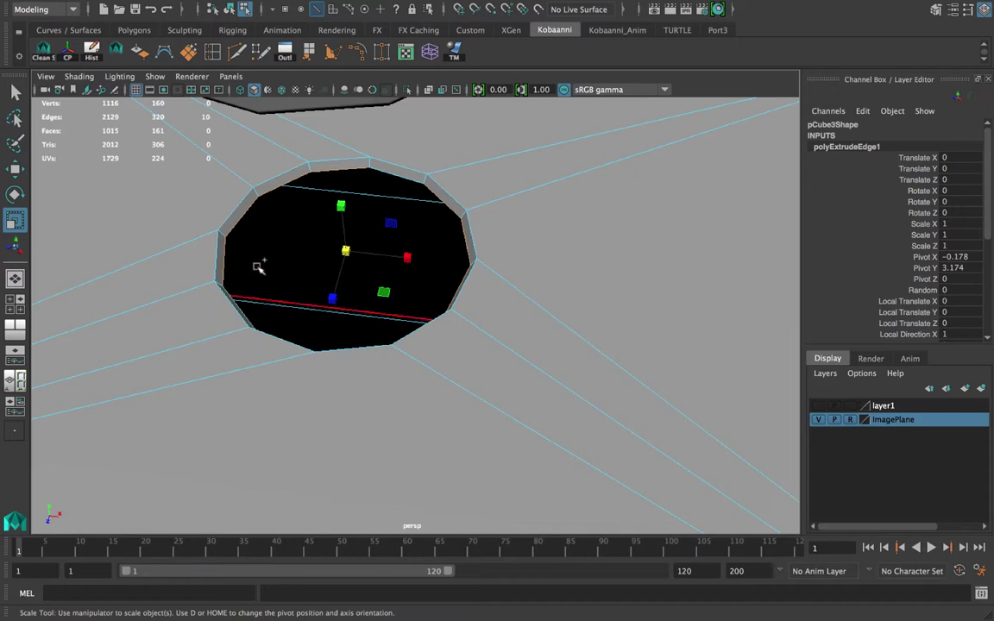
pyautogui.keyDown('shift'); pyautogui.moveTo(256, 267); pyautogui.dragTo(259, 422, button='right'); pyautogui.keyUp('shift')
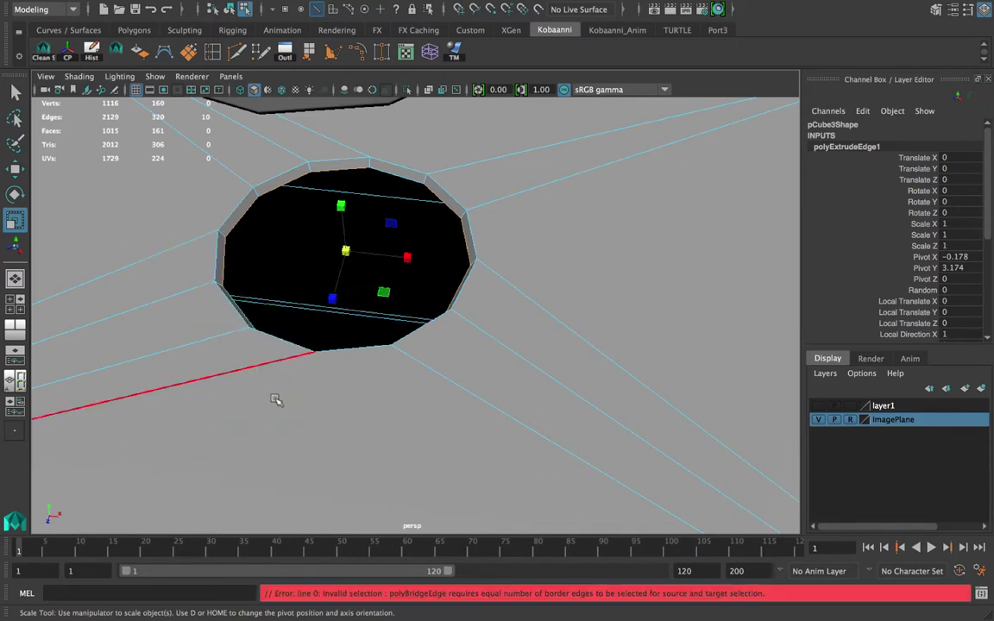
pyautogui.keyDown('alt'); pyautogui.moveTo(275, 400); pyautogui.dragTo(235, 366); pyautogui.keyUp('alt')
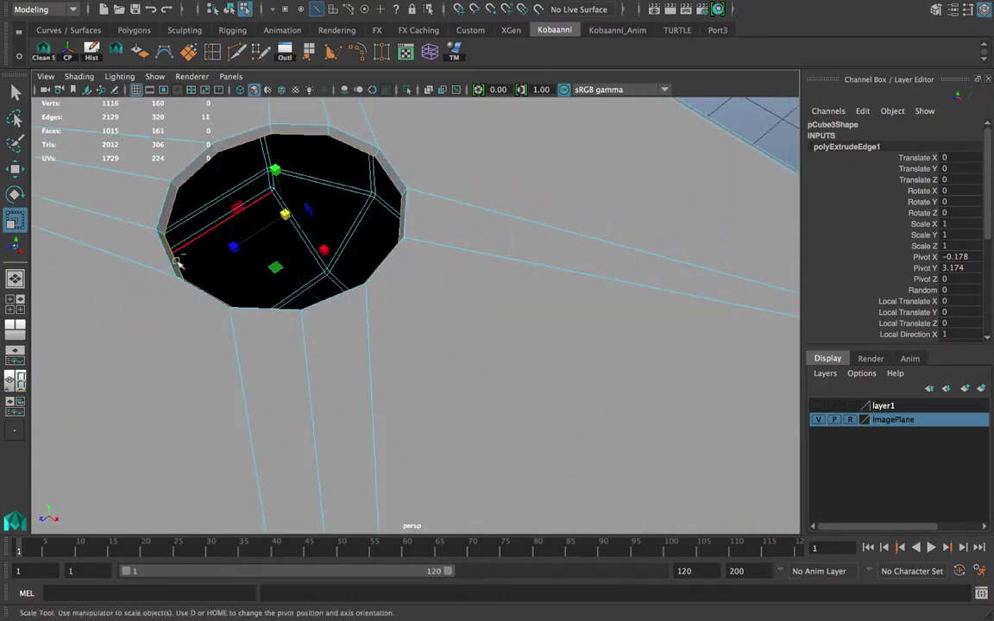
pyautogui.keyDown('shift'); pyautogui.moveTo(208, 236); pyautogui.dragTo(177, 390, button='right'); pyautogui.keyUp('shift')
pyautogui.moveTo(294, 210); pyautogui.dragTo(393, 189, button='right')
pyautogui.scroll(-3, 508, 171)
pyautogui.click(478, 215)
pyautogui.scroll(4, 475, 216)
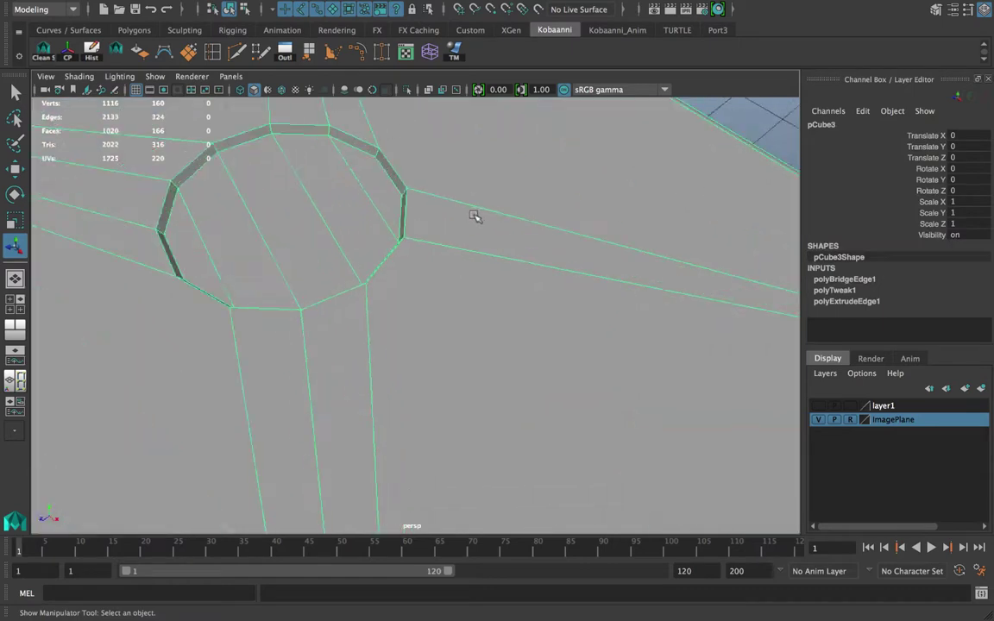
pyautogui.scroll(-3, 475, 216)
pyautogui.scroll(3, 395, 237)
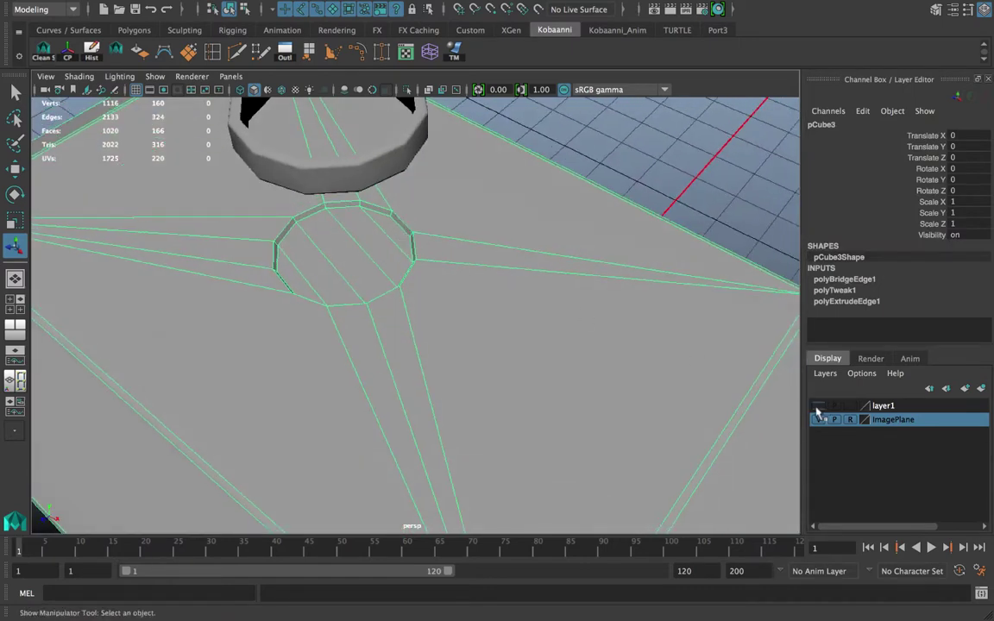
pyautogui.scroll(-3, 419, 371)
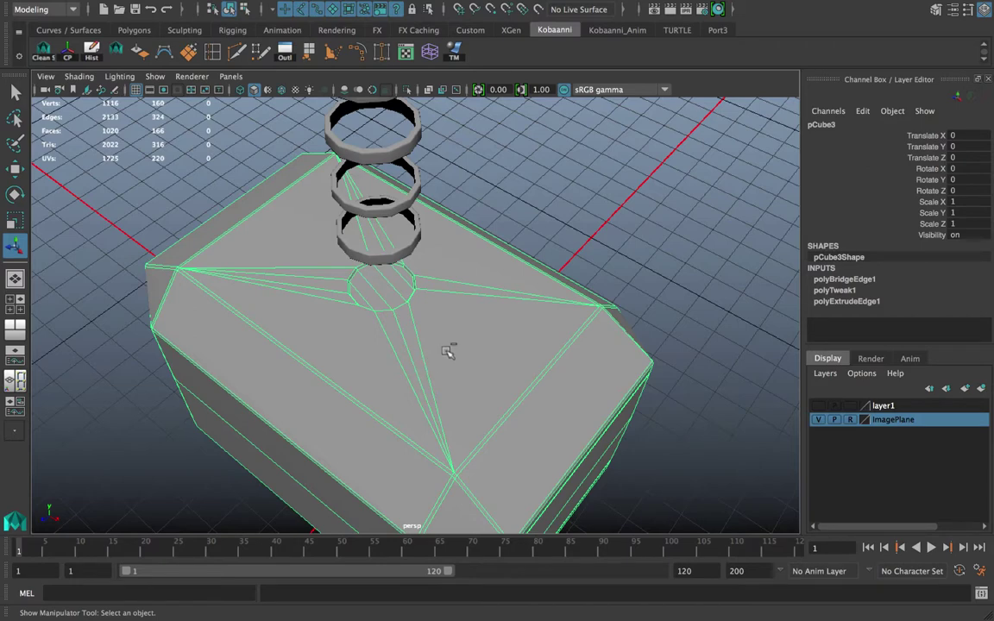
# - Show layer1 and place the uncut hammer head on a new hidden layer, keeping the cut hammer head displayed
pyautogui.hotkey('ctrl', 'h')
pyautogui.click(819, 405)
pyautogui.keyDown('alt'); pyautogui.moveTo(552, 383); pyautogui.dragTo(572, 375); pyautogui.keyUp('alt')
pyautogui.click(572, 375)
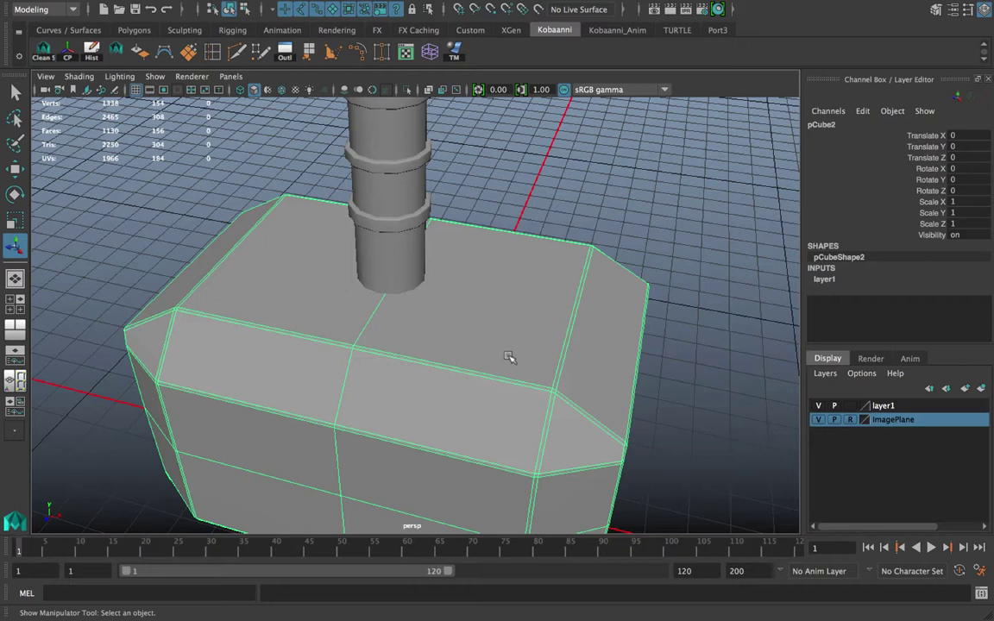
pyautogui.click(981, 389)
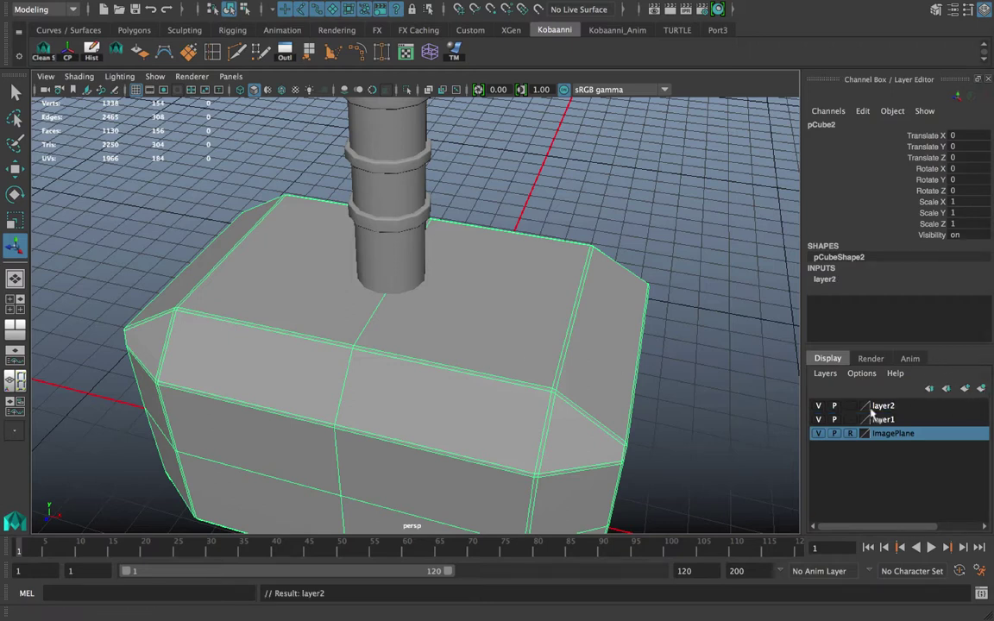
pyautogui.click(818, 406)
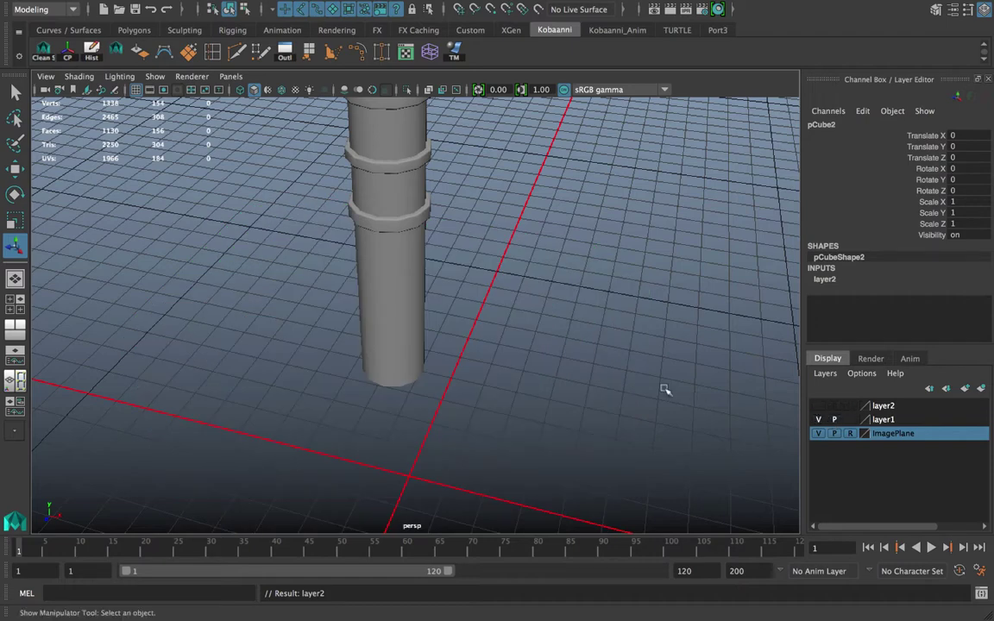
pyautogui.hotkey('ctrl', 'z')
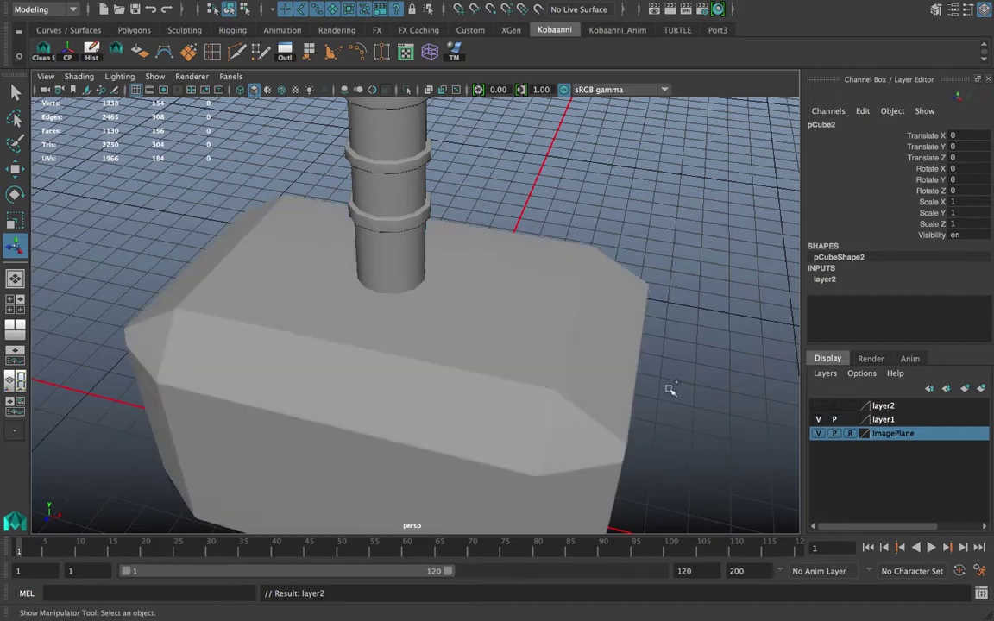
# - Scale the hole's rim edge loop slightly outward to leave a small gap around the shaft
pyautogui.keyDown('alt'); pyautogui.moveTo(605, 324); pyautogui.dragTo(574, 303); pyautogui.keyUp('alt')
pyautogui.click(557, 315)
pyautogui.scroll(10, 406, 308)
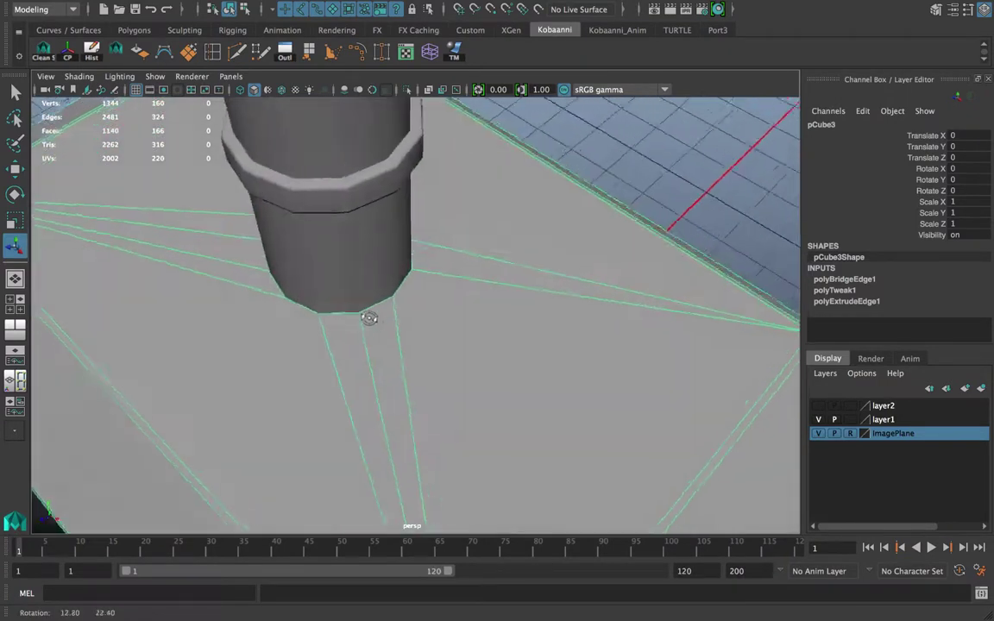
pyautogui.moveTo(326, 283); pyautogui.dragTo(328, 244, button='right')
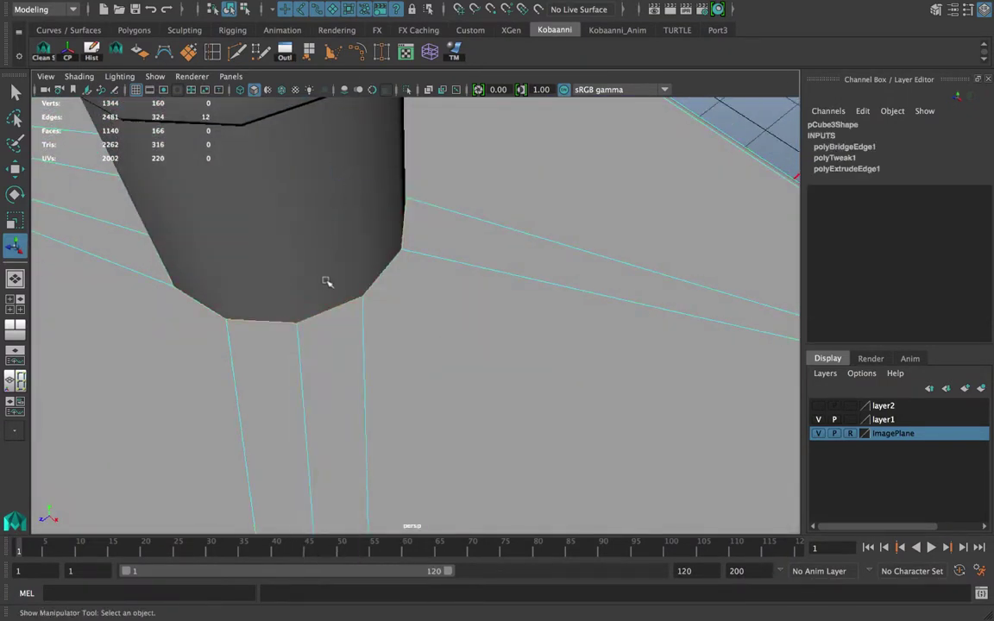
pyautogui.doubleClick(343, 295)
pyautogui.press('r')
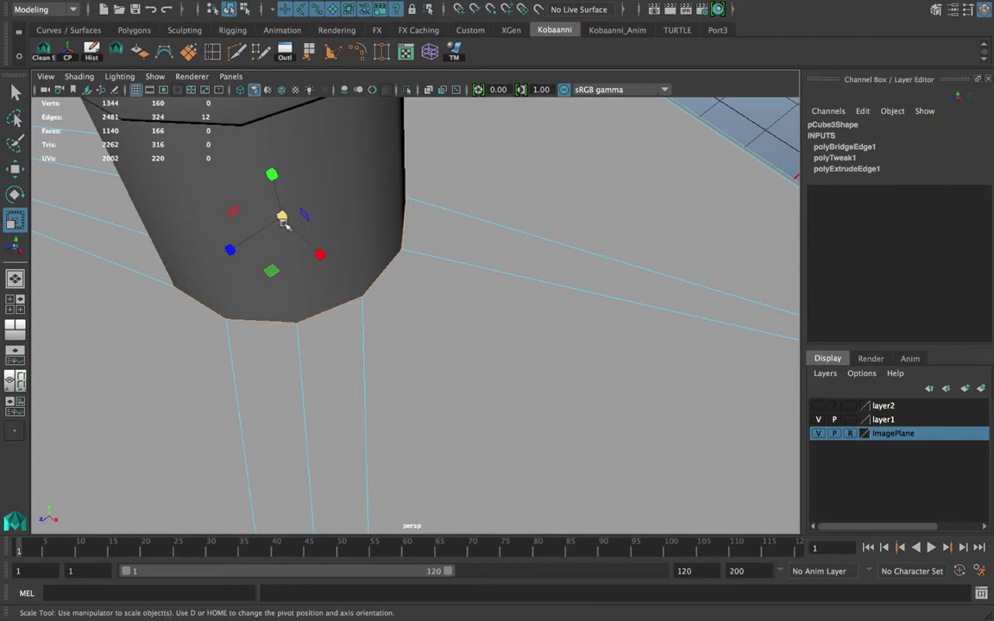
pyautogui.moveTo(285, 222); pyautogui.dragTo(284, 217)
pyautogui.moveTo(388, 212); pyautogui.dragTo(565, 194, button='right')
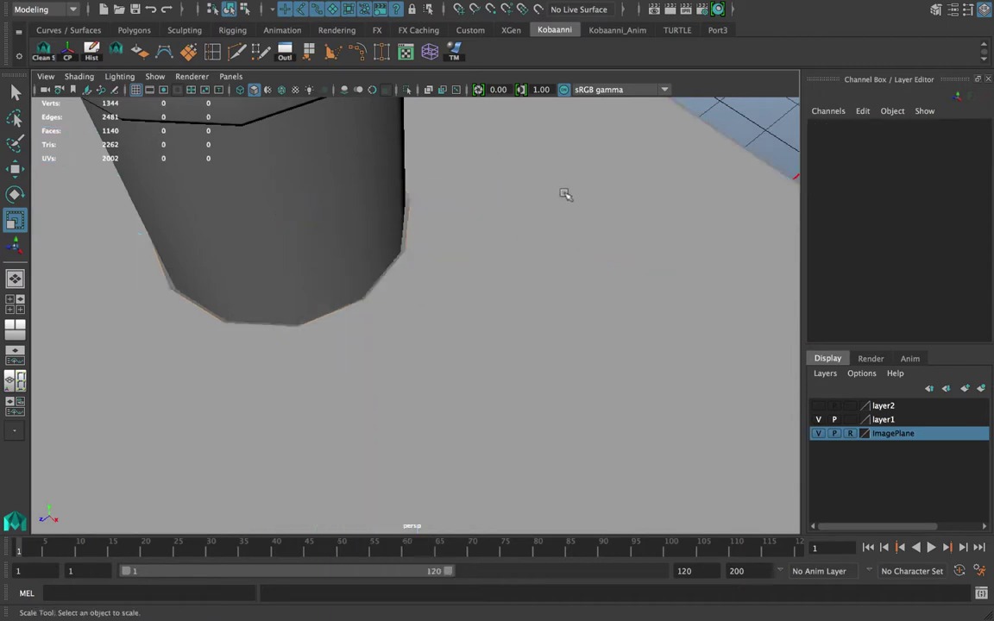
pyautogui.scroll(-4, 565, 195)
pyautogui.keyDown('alt'); pyautogui.moveTo(536, 211); pyautogui.dragTo(566, 249); pyautogui.keyUp('alt')
pyautogui.scroll(3, 561, 252)
# - Bevel the hole's rim edge loop with 1 segment and a fraction of 0.3
pyautogui.click(556, 254)
pyautogui.scroll(4, 527, 254)
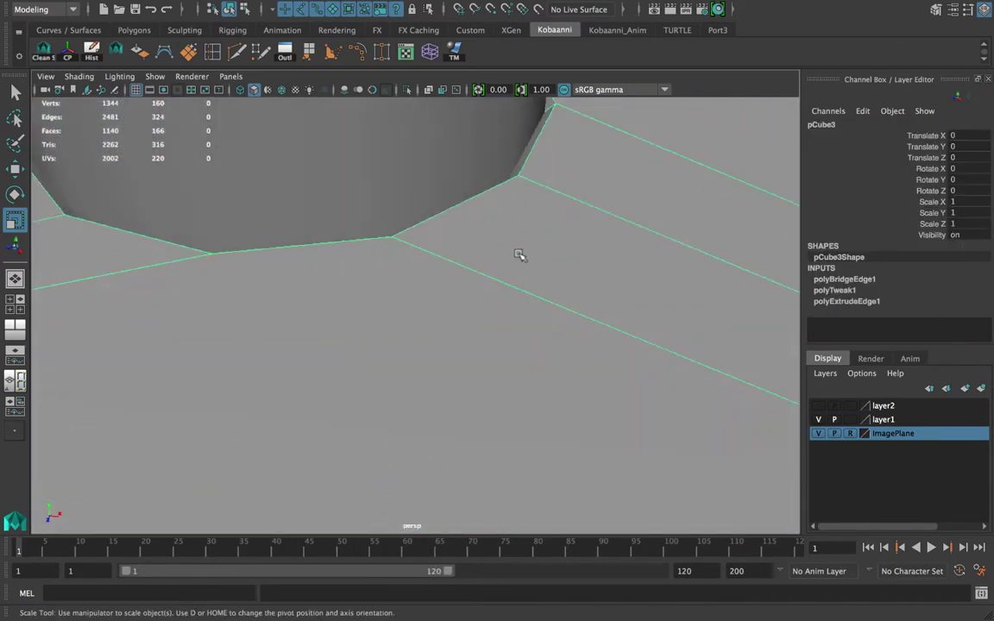
pyautogui.moveTo(509, 209); pyautogui.dragTo(507, 173, button='right')
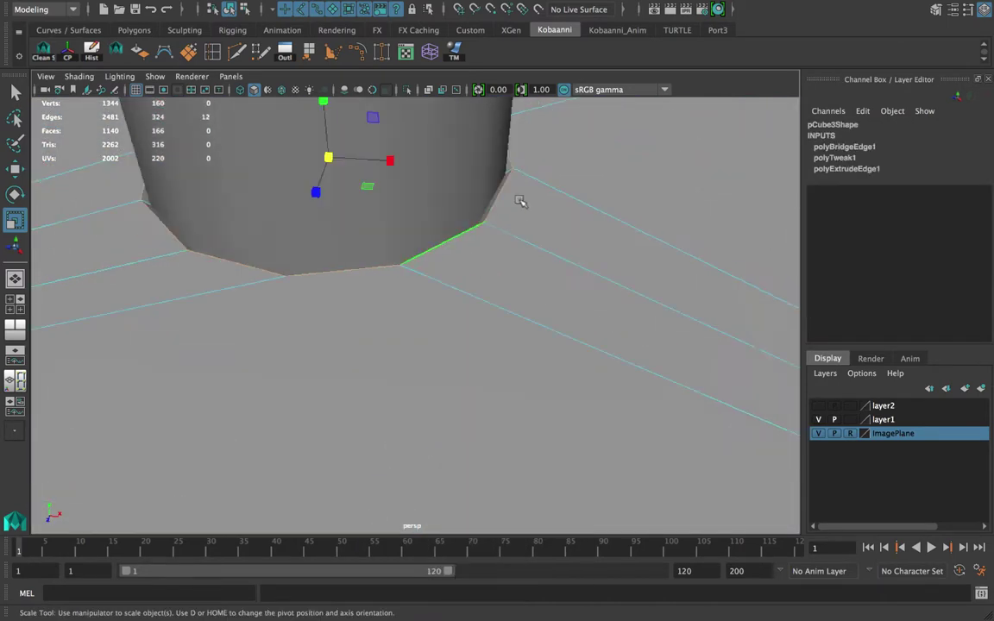
pyautogui.keyDown('alt'); pyautogui.moveTo(521, 201); pyautogui.dragTo(495, 251); pyautogui.keyUp('alt')
pyautogui.keyDown('shift'); pyautogui.moveTo(440, 226); pyautogui.dragTo(594, 270, button='right'); pyautogui.keyUp('shift')
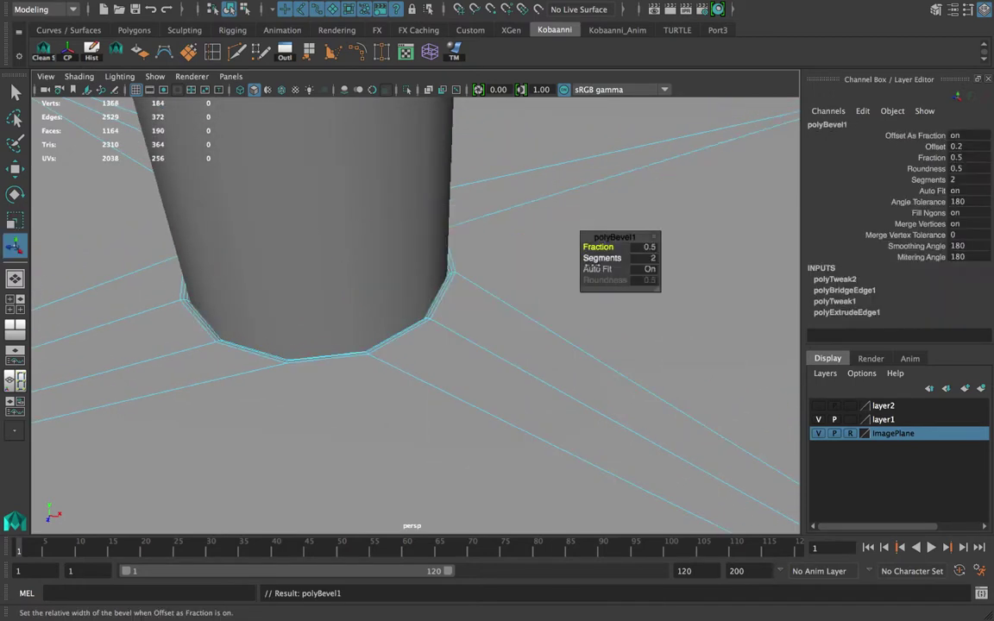
pyautogui.moveTo(623, 258); pyautogui.dragTo(595, 247)
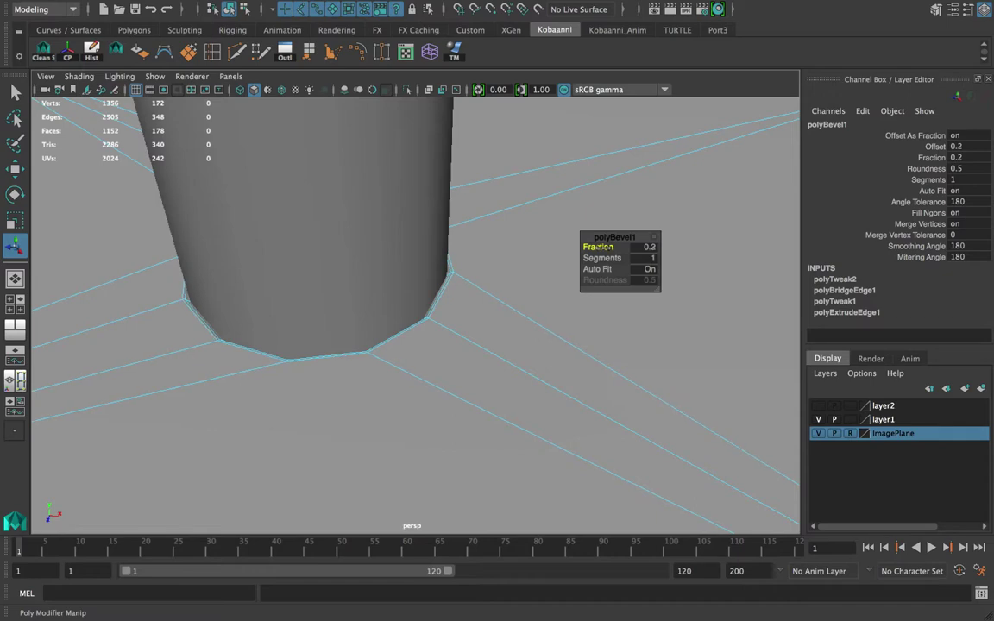
pyautogui.keyDown('alt'); pyautogui.moveTo(466, 257); pyautogui.dragTo(542, 238); pyautogui.keyUp('alt')
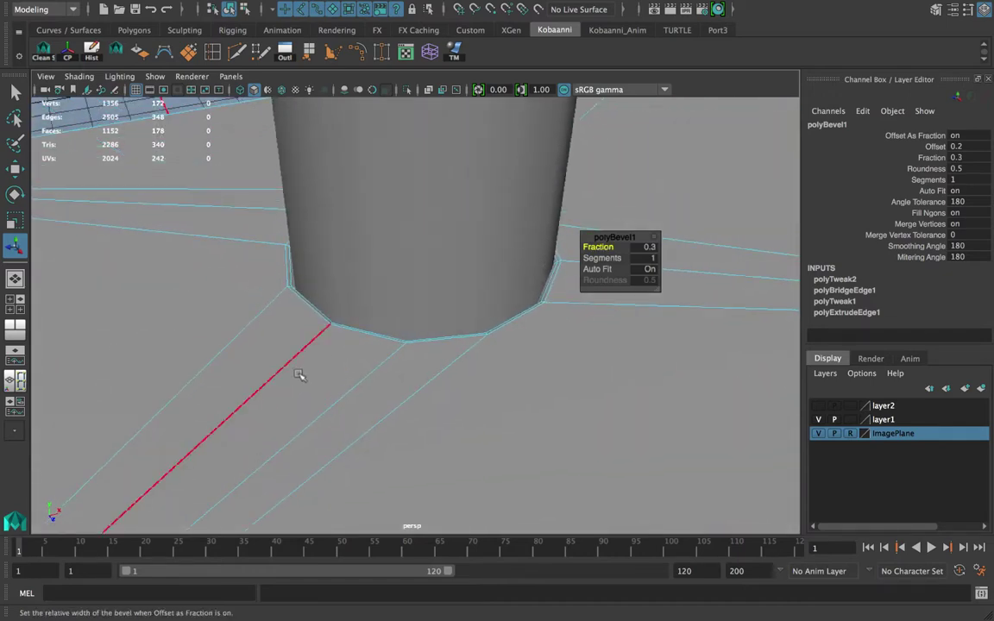
# - Preview the hammer head smoothed, examine the rim around the shaft, and return to the unsmoothed display
pyautogui.moveTo(297, 372); pyautogui.dragTo(398, 145, button='right')
pyautogui.keyDown('alt'); pyautogui.moveTo(398, 145); pyautogui.dragTo(282, 287, button='right'); pyautogui.keyUp('alt')
pyautogui.click(282, 290)
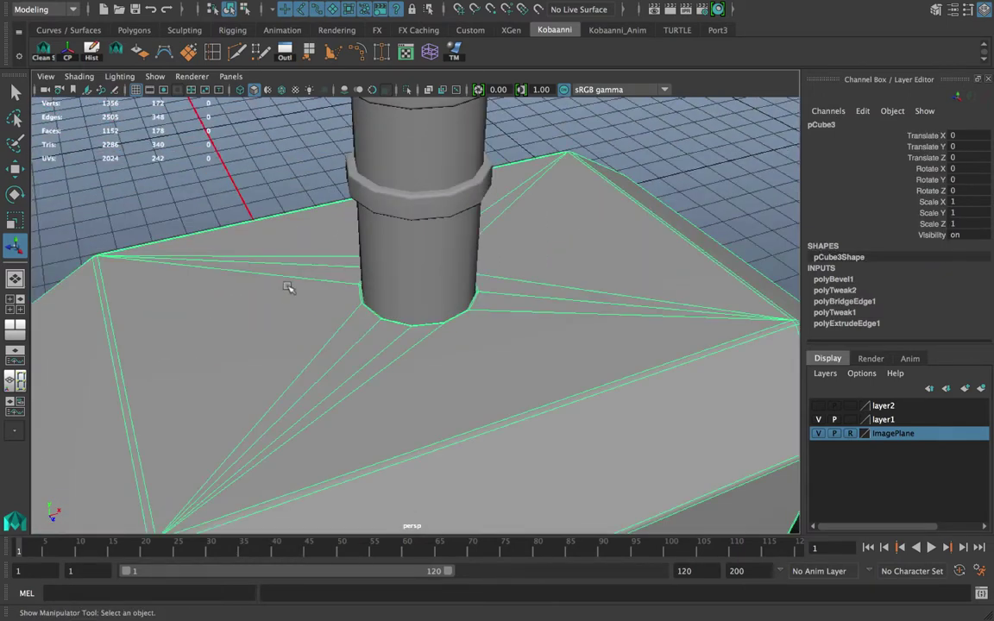
pyautogui.press('3')
pyautogui.click(293, 185)
pyautogui.scroll(-4, 325, 264)
pyautogui.click(308, 302)
pyautogui.scroll(7, 309, 302)
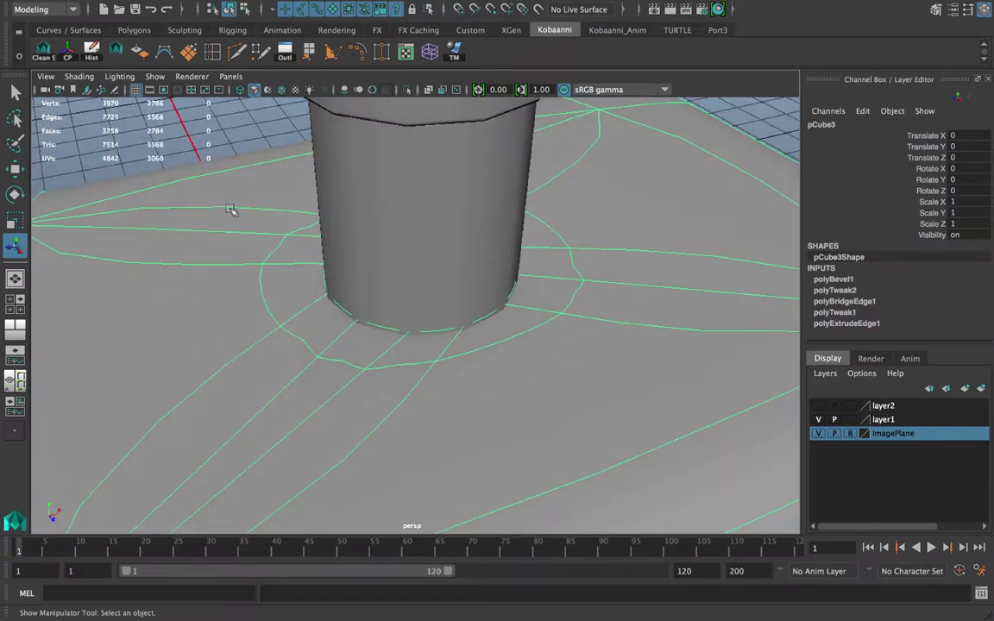
pyautogui.click(231, 210)
pyautogui.scroll(6, 257, 249)
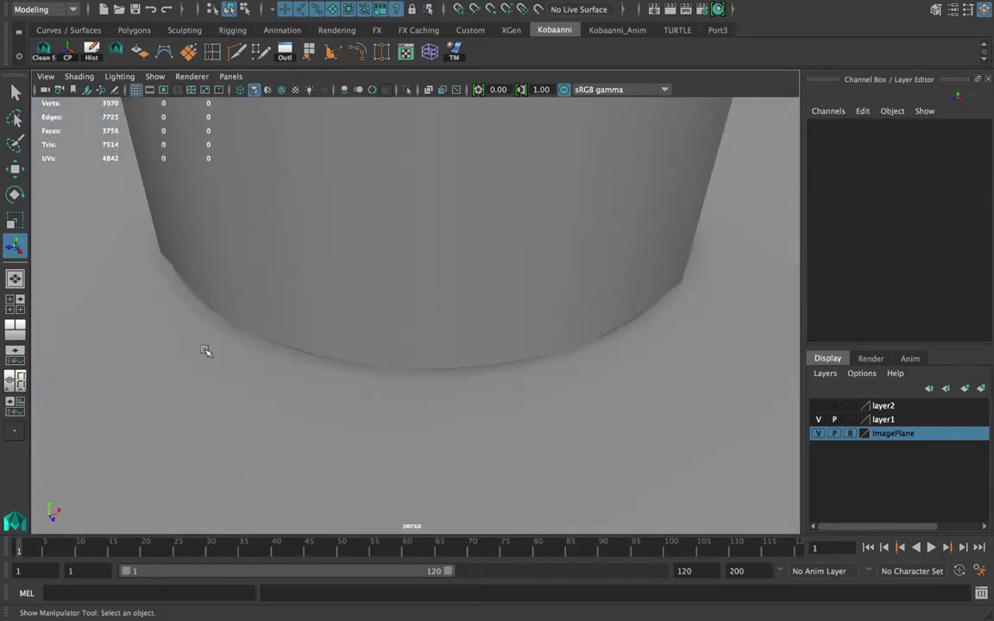
pyautogui.click(182, 364)
pyautogui.hotkey('ctrl', 'z')
pyautogui.hotkey('ctrl', 'z')
pyautogui.press('1')
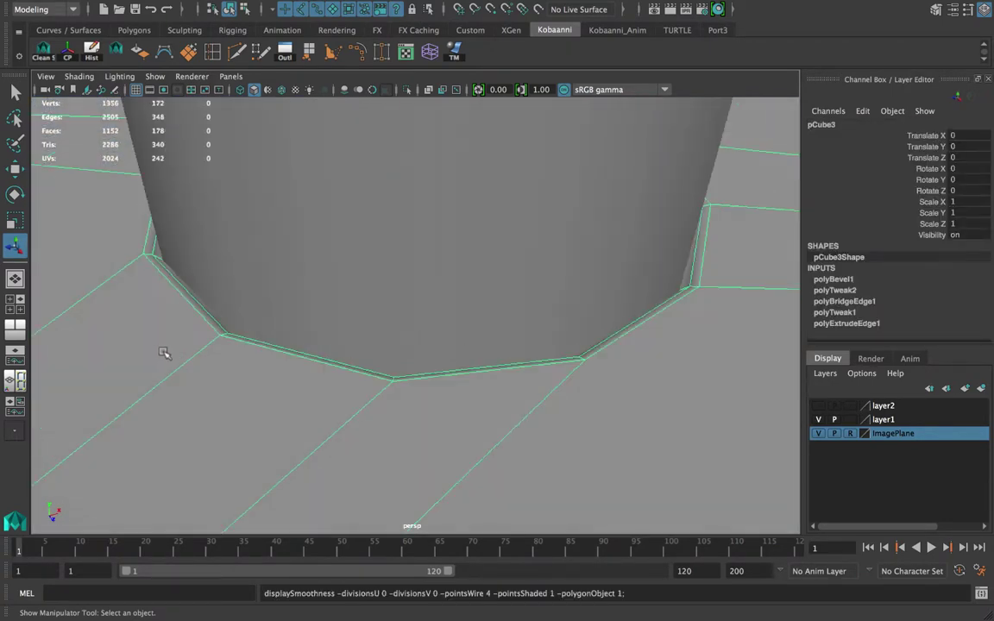
# - Hide everything except the hammer head and move the hole's bottom edge loop further down to deepen the recess
pyautogui.hotkey('alt', 'h')
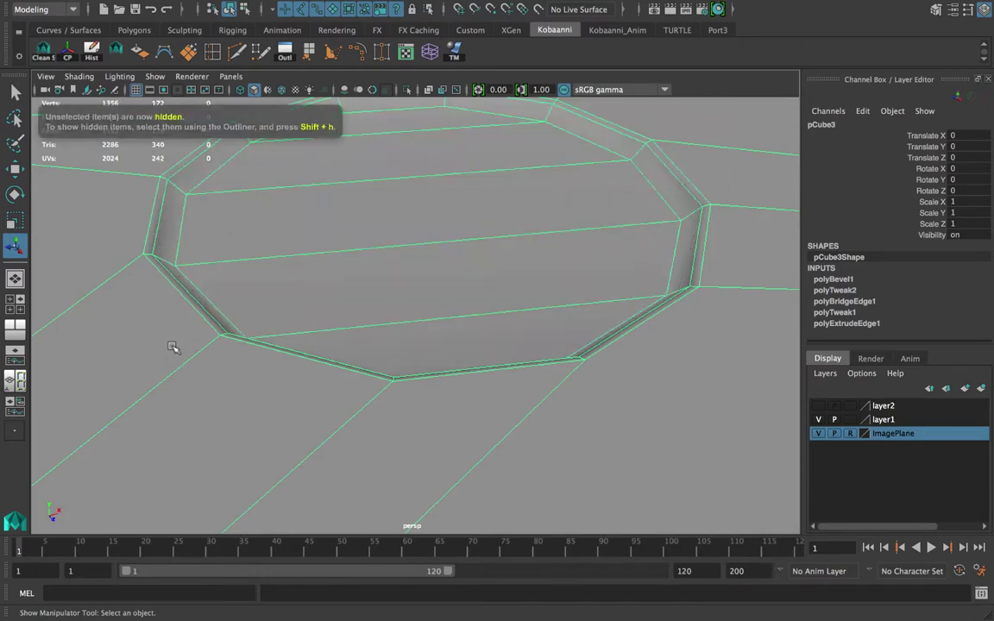
pyautogui.moveTo(203, 216); pyautogui.dragTo(205, 168, button='right')
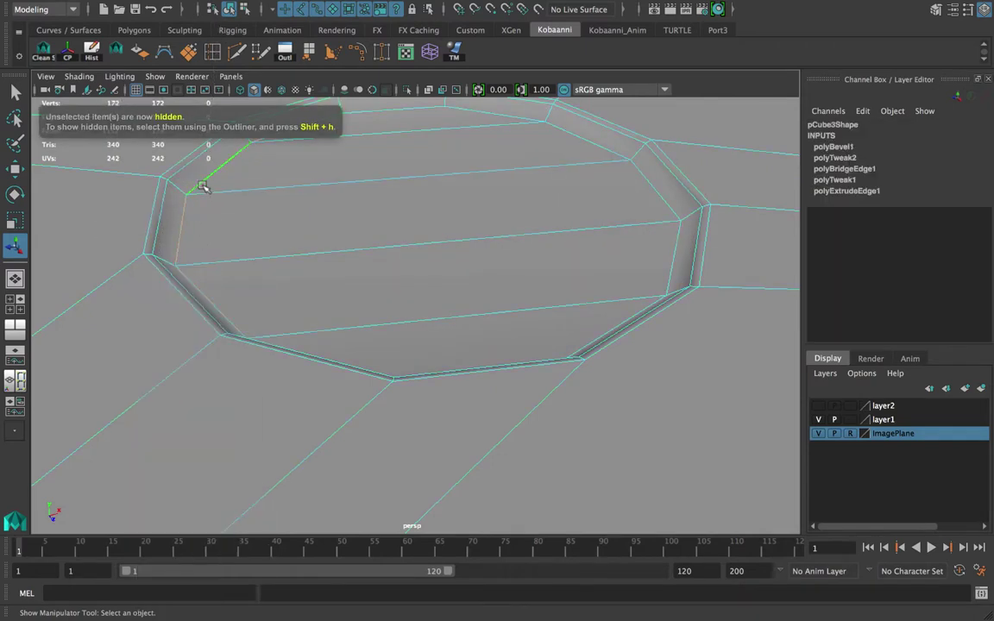
pyautogui.doubleClick(404, 109)
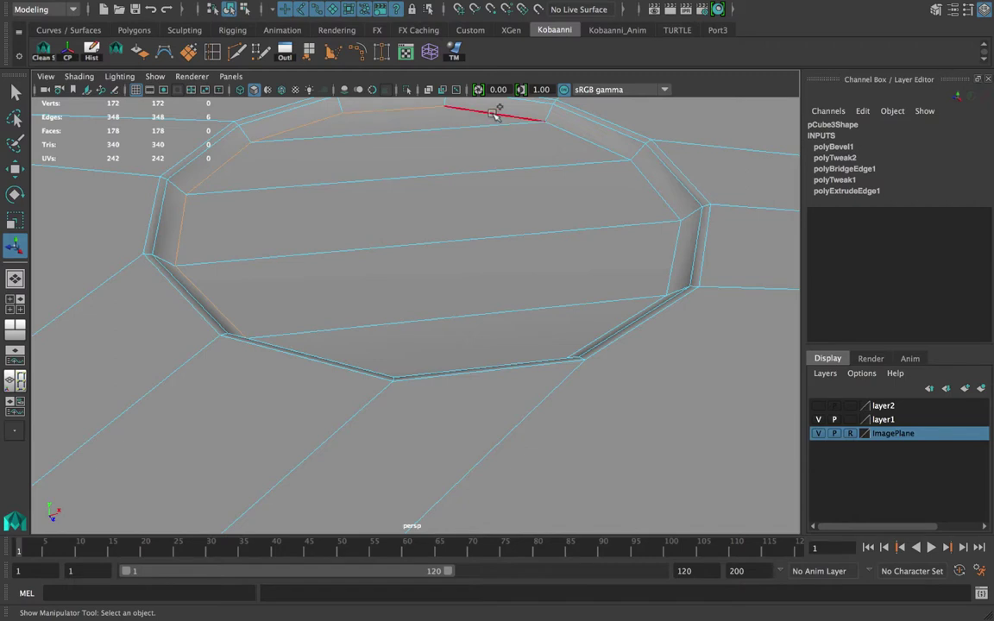
pyautogui.keyDown('alt'); pyautogui.moveTo(591, 175); pyautogui.dragTo(377, 435); pyautogui.keyUp('alt')
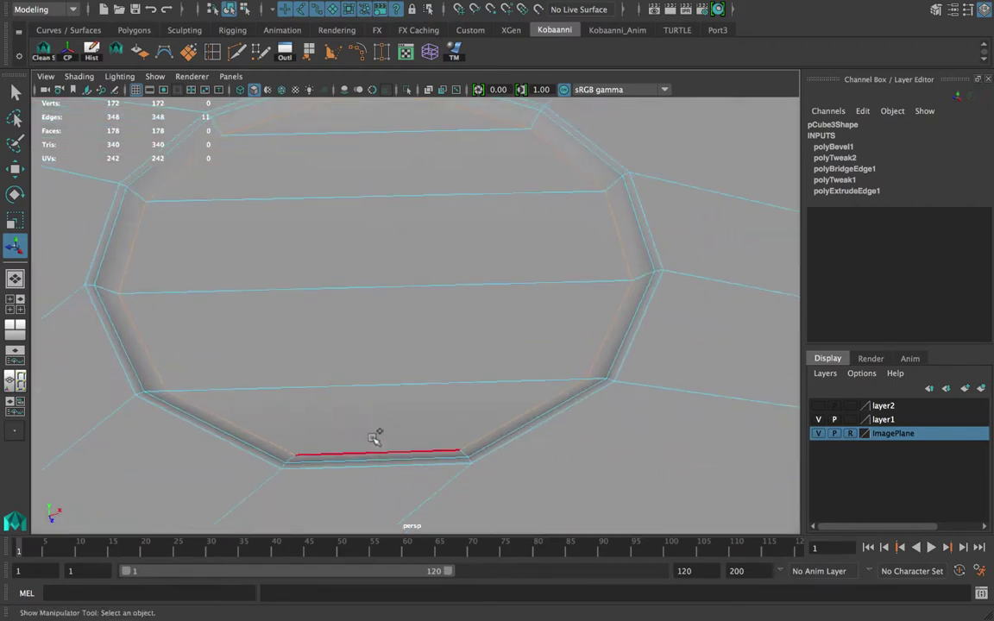
pyautogui.keyDown('shift'); pyautogui.click(377, 436); pyautogui.keyUp('shift')
pyautogui.press('w')
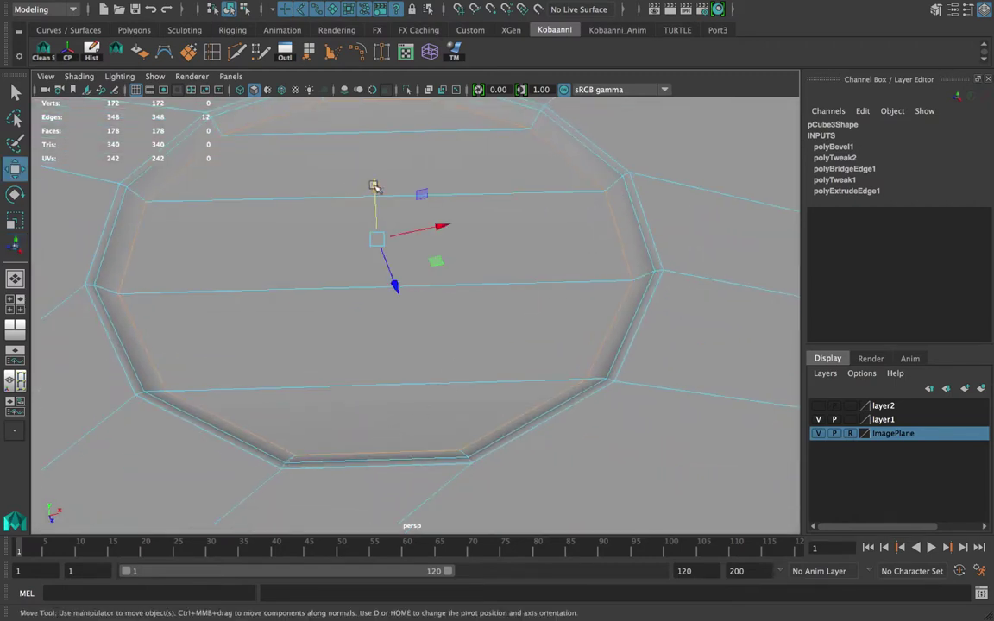
pyautogui.moveTo(377, 186); pyautogui.dragTo(380, 219)
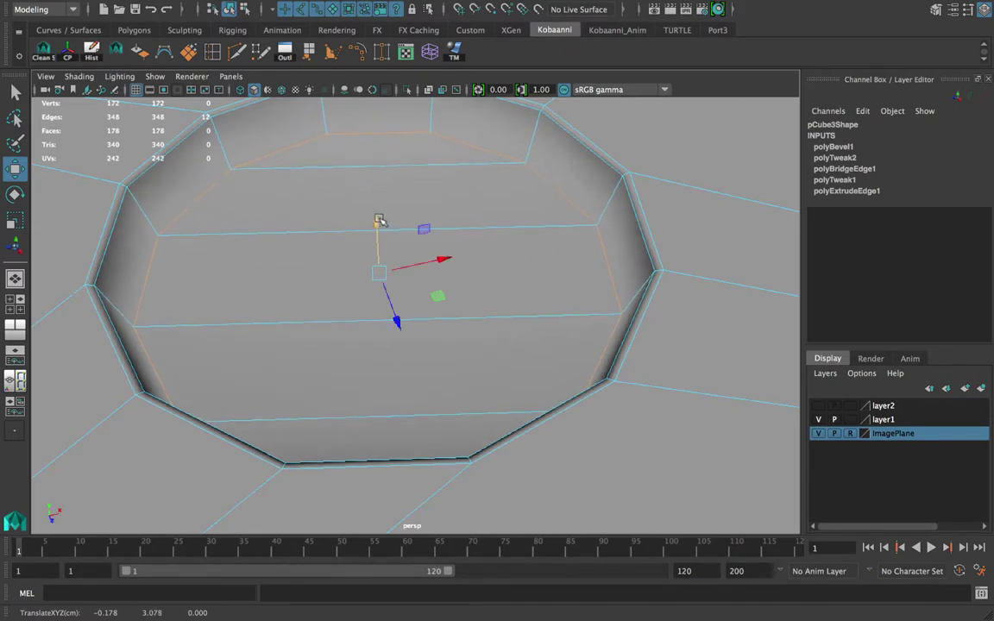
# - Bevel the hole's bottom edge loop with 1 segment and a fraction of 0.09
pyautogui.keyDown('shift'); pyautogui.moveTo(378, 218); pyautogui.dragTo(455, 218, button='right'); pyautogui.keyUp('shift')
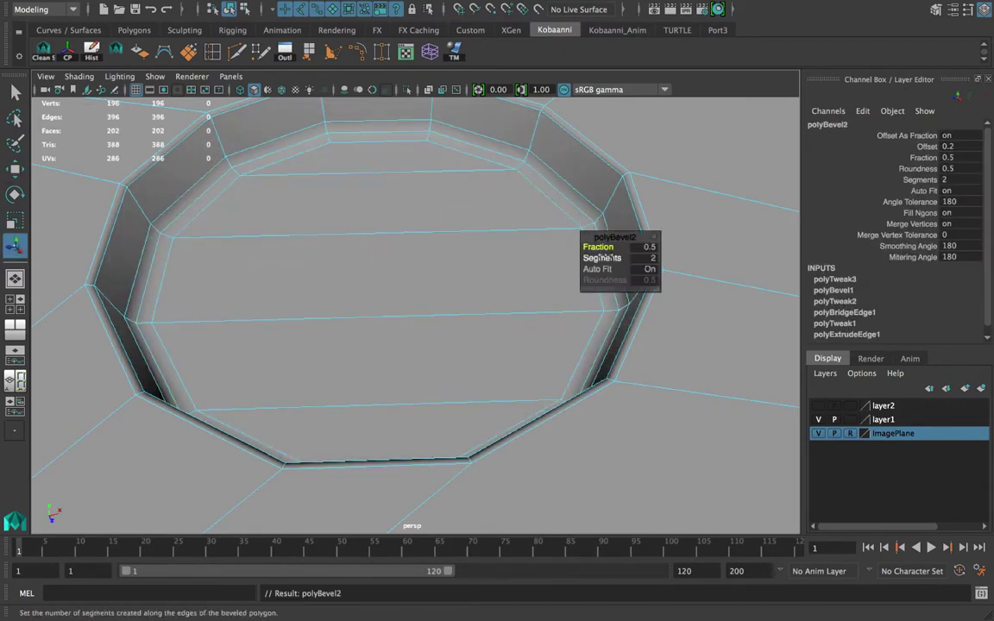
pyautogui.moveTo(608, 247); pyautogui.dragTo(601, 247)
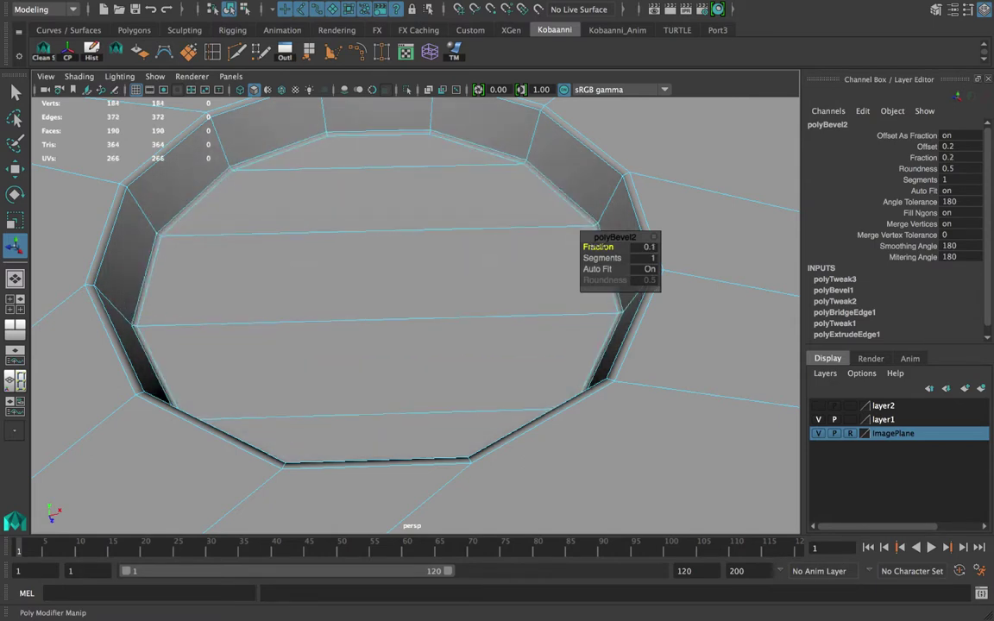
pyautogui.moveTo(502, 258); pyautogui.dragTo(497, 257, button='middle')
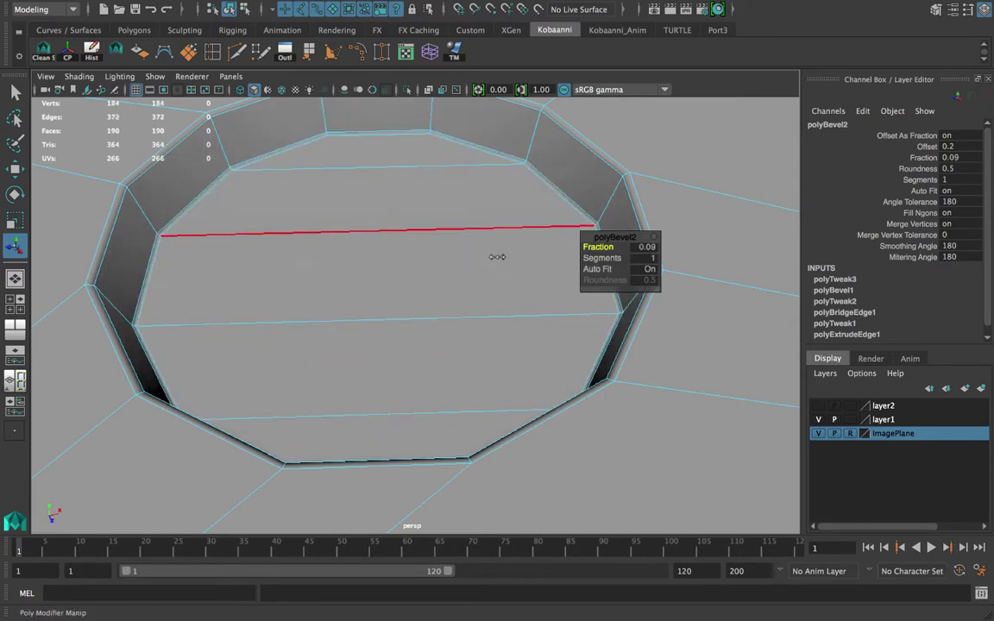
# - Set the hole's bottom edge bevel fraction to 0.08, return to object selection, and show the hidden shaft again
pyautogui.scroll(-5, 386, 283)
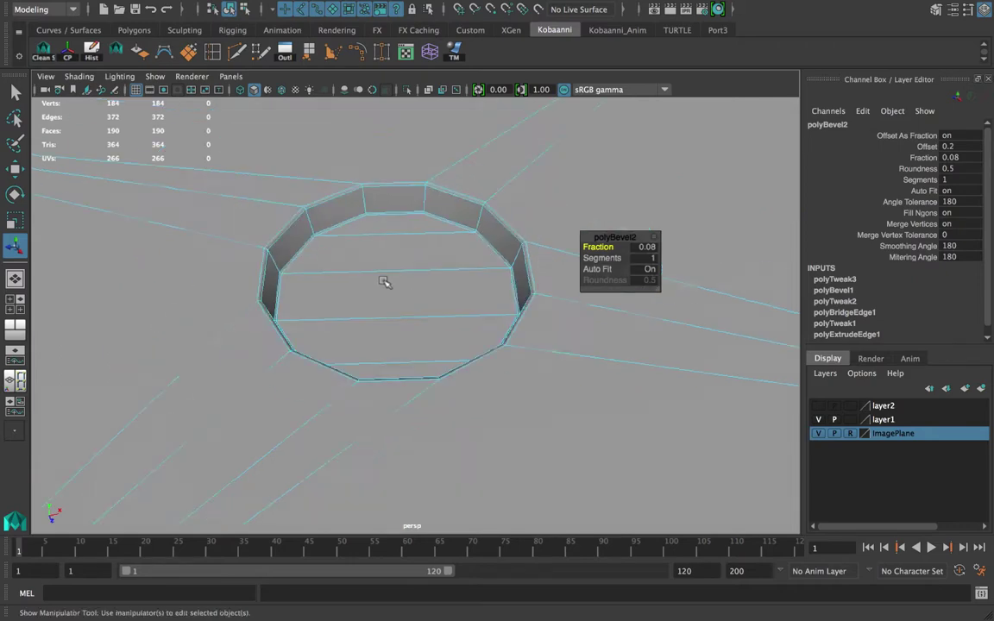
pyautogui.moveTo(399, 209); pyautogui.dragTo(473, 196, button='right')
pyautogui.click(515, 266)
pyautogui.scroll(-5, 513, 266)
pyautogui.scroll(6, 512, 266)
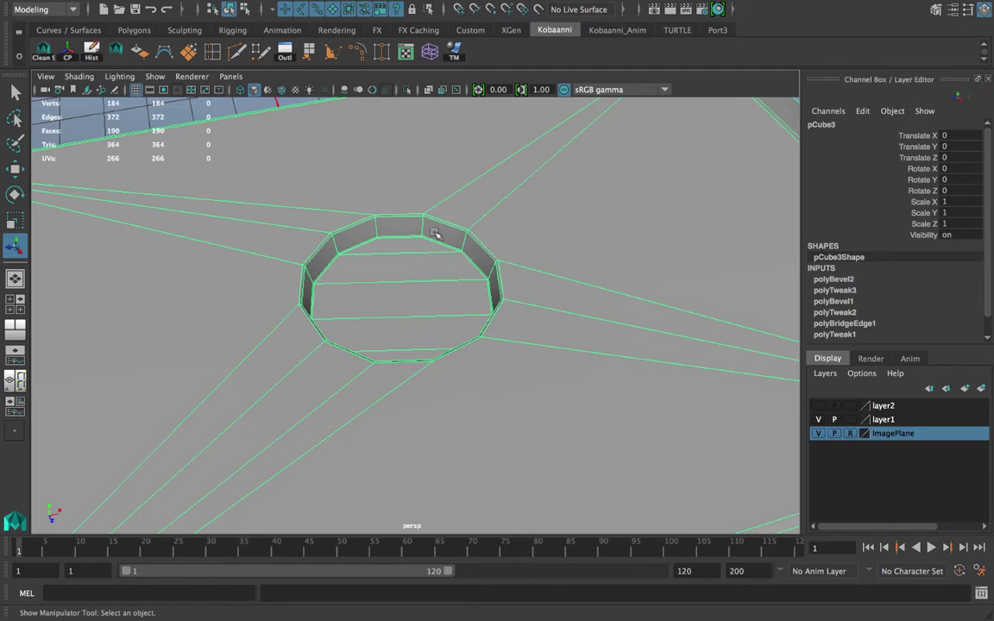
pyautogui.scroll(-2, 402, 246)
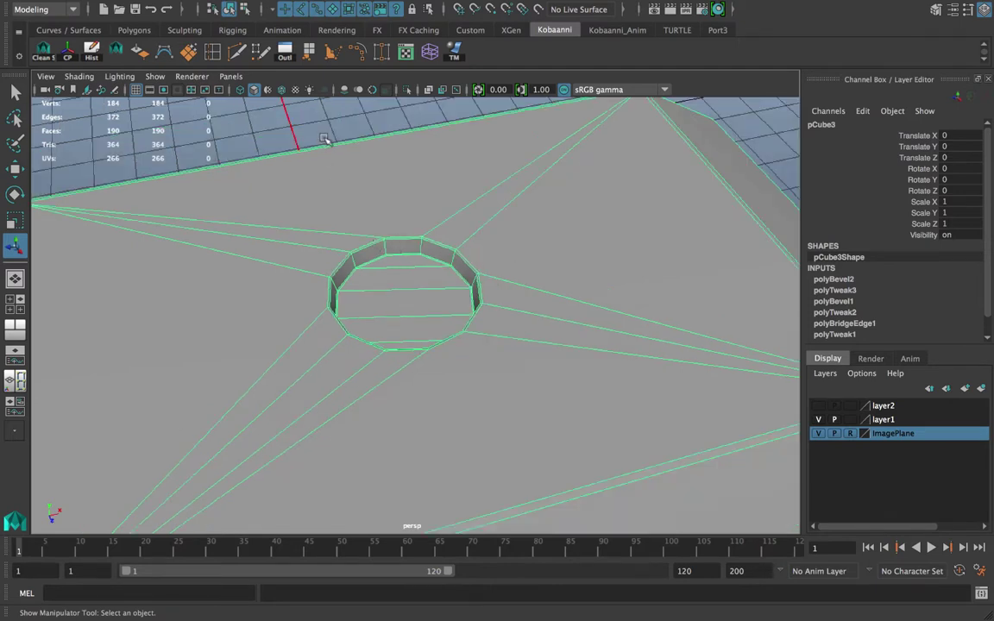
pyautogui.hotkey('ctrl', 'shift', 'h')
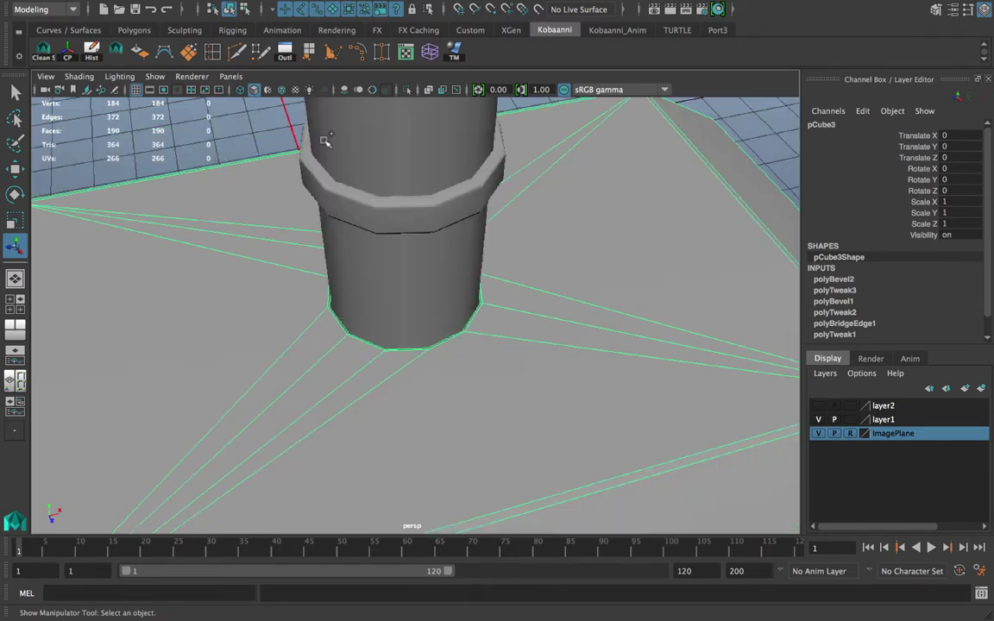
# - Preview the hammer head smoothed, examine how it meets the shaft, and return to the unsmoothed display
pyautogui.click(764, 135)
pyautogui.keyDown('alt'); pyautogui.moveTo(584, 221); pyautogui.dragTo(530, 269); pyautogui.keyUp('alt')
pyautogui.click(530, 269)
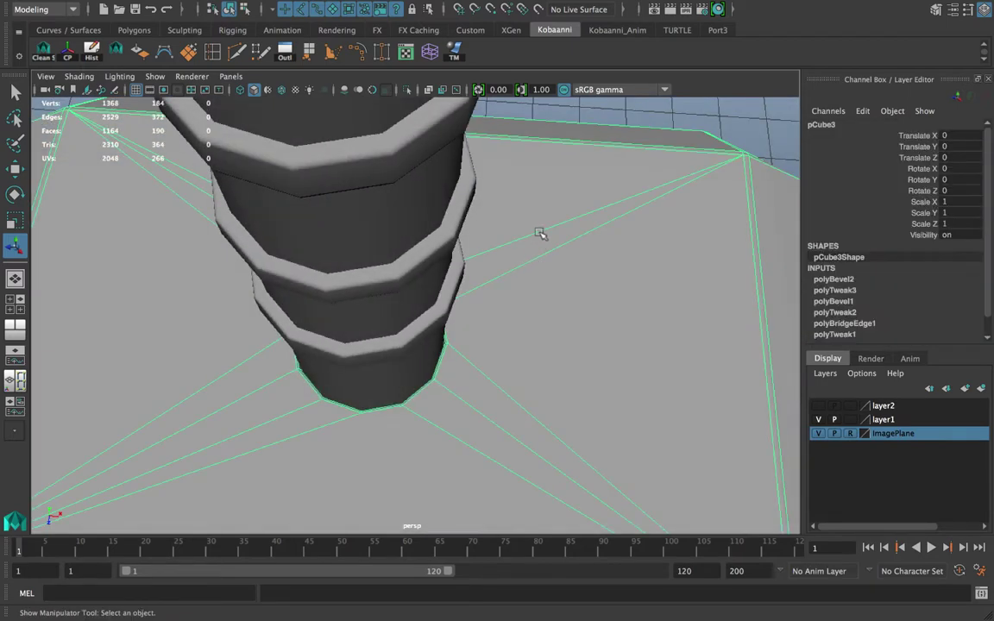
pyautogui.press('3')
pyautogui.click(532, 122)
pyautogui.keyDown('alt'); pyautogui.moveTo(528, 164); pyautogui.dragTo(574, 204); pyautogui.keyUp('alt')
pyautogui.click(610, 208)
pyautogui.press('1')
# - Select the hole's two rim edge loops around the shaft and scale them up slightly
pyautogui.scroll(5, 572, 211)
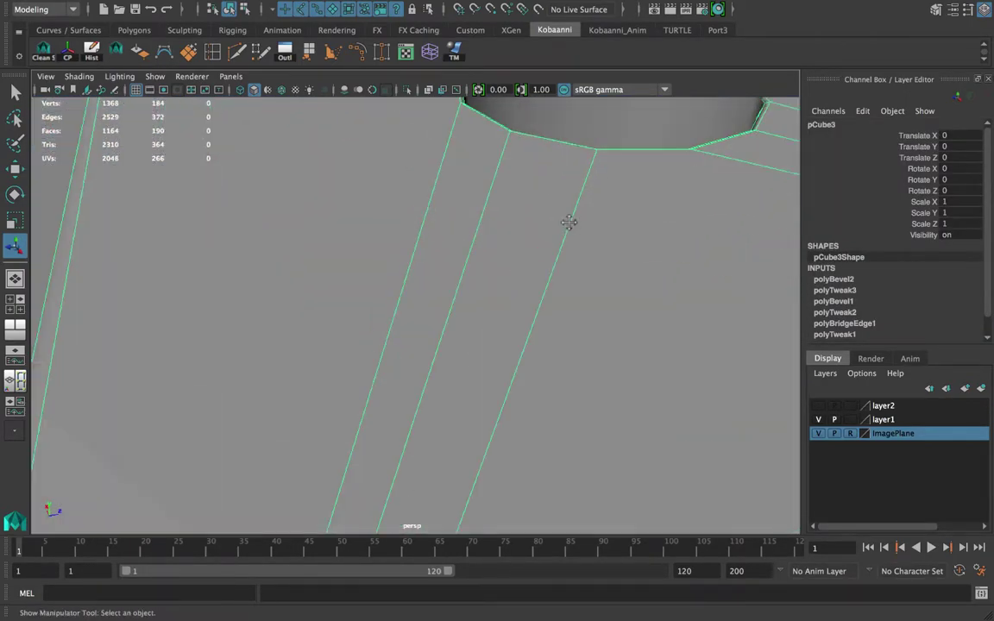
pyautogui.keyDown('alt'); pyautogui.moveTo(570, 221); pyautogui.dragTo(441, 346, button='middle'); pyautogui.keyUp('alt')
pyautogui.keyDown('alt'); pyautogui.moveTo(441, 346); pyautogui.dragTo(384, 295); pyautogui.keyUp('alt')
pyautogui.moveTo(382, 209); pyautogui.dragTo(402, 156, button='right')
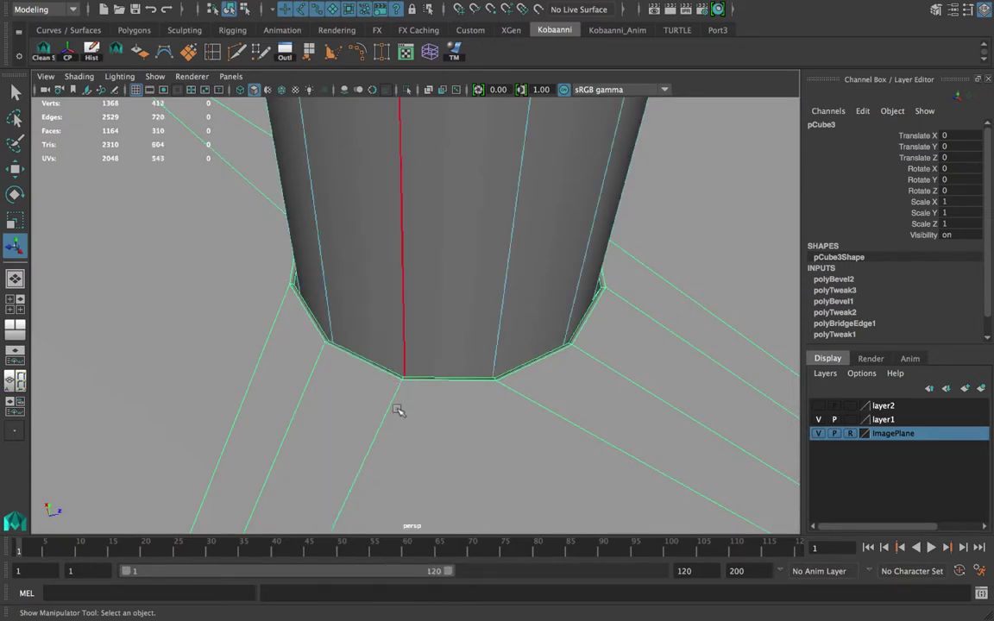
pyautogui.moveTo(430, 209); pyautogui.dragTo(513, 174, button='right')
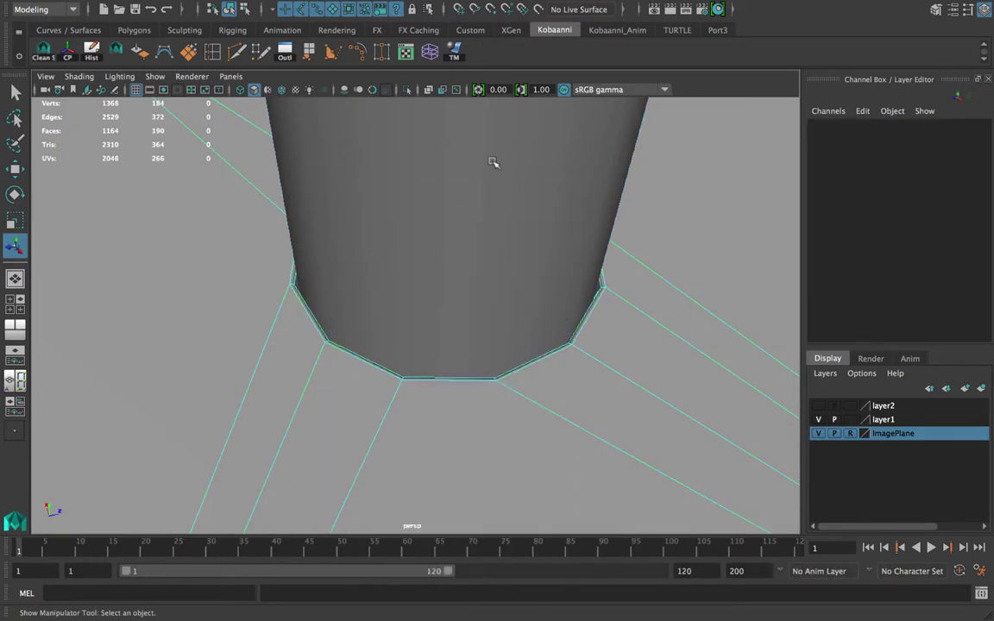
pyautogui.doubleClick(451, 377)
pyautogui.keyDown('shift'); pyautogui.click(447, 377); pyautogui.keyUp('shift')
pyautogui.moveTo(450, 378)
pyautogui.keyDown('alt'); pyautogui.mouseDown()
pyautogui.moveTo(468, 378)
pyautogui.moveTo(458, 381)
pyautogui.mouseUp(); pyautogui.keyUp('alt')
pyautogui.hotkey('ctrl', 'z')
pyautogui.keyDown('shift'); pyautogui.click(430, 408); pyautogui.keyUp('shift')
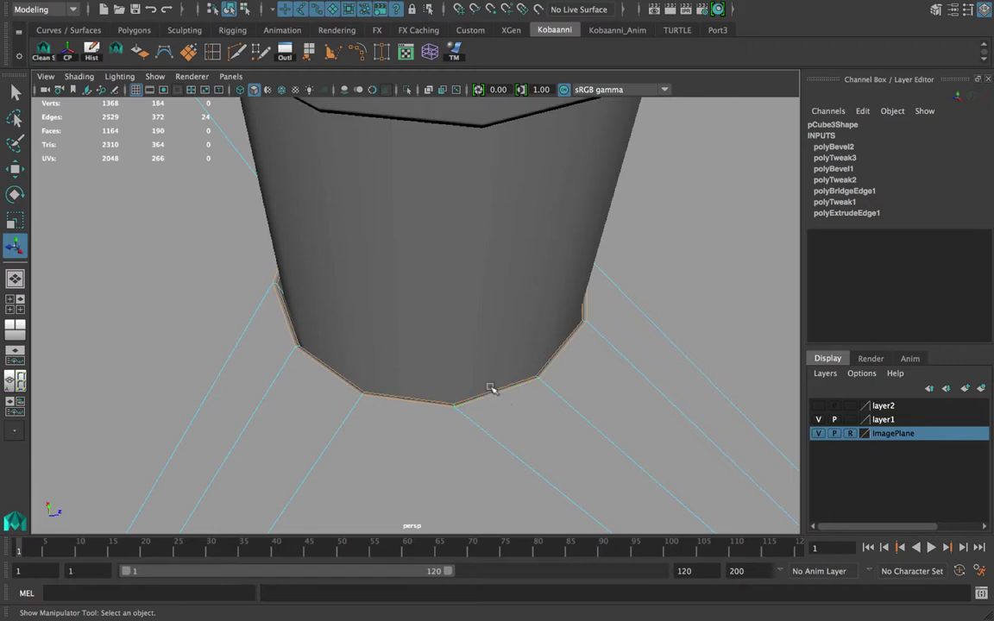
pyautogui.press('r')
pyautogui.moveTo(433, 271); pyautogui.dragTo(441, 273)
pyautogui.moveTo(241, 371); pyautogui.dragTo(304, 192, button='right')
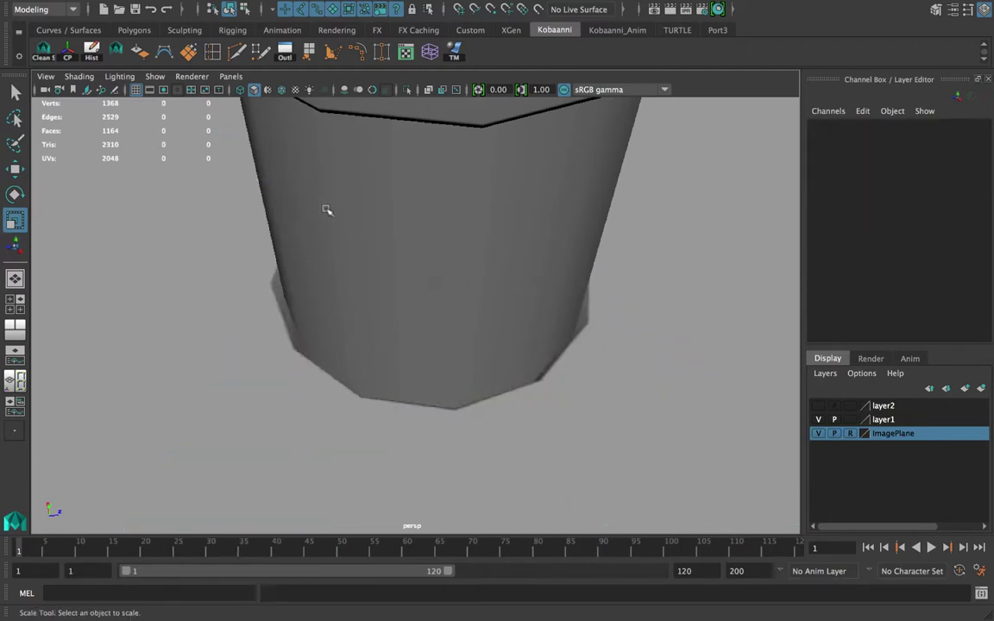
# - Preview the hammer head and shaft smoothed, examine the gap at the enlarged rim, and return both to the unsmoothed display
pyautogui.scroll(-5, 326, 213)
pyautogui.click(309, 307)
pyautogui.press('3')
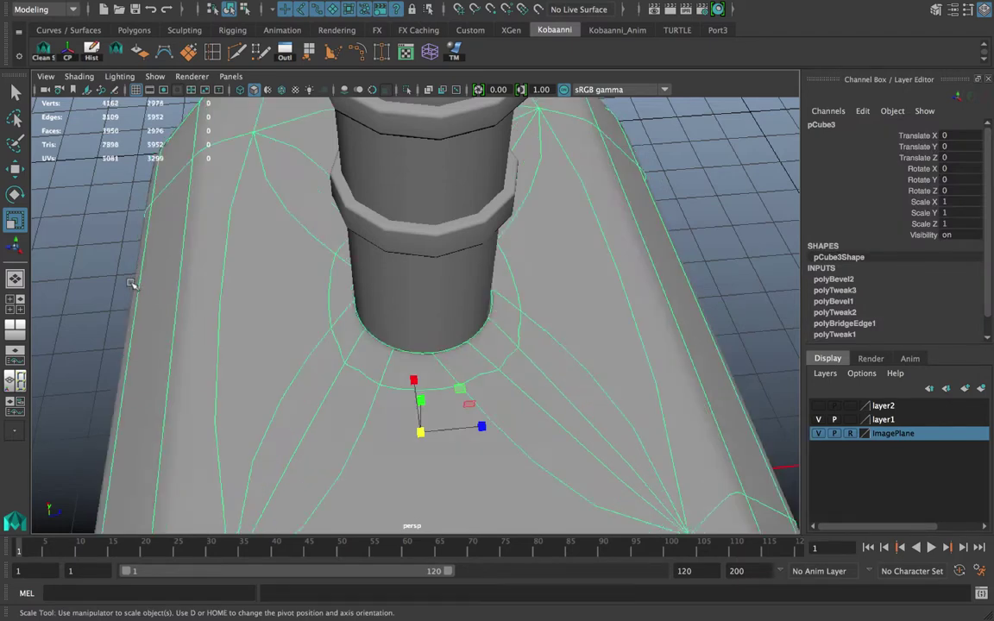
pyautogui.moveTo(248, 281); pyautogui.dragTo(342, 85, button='right')
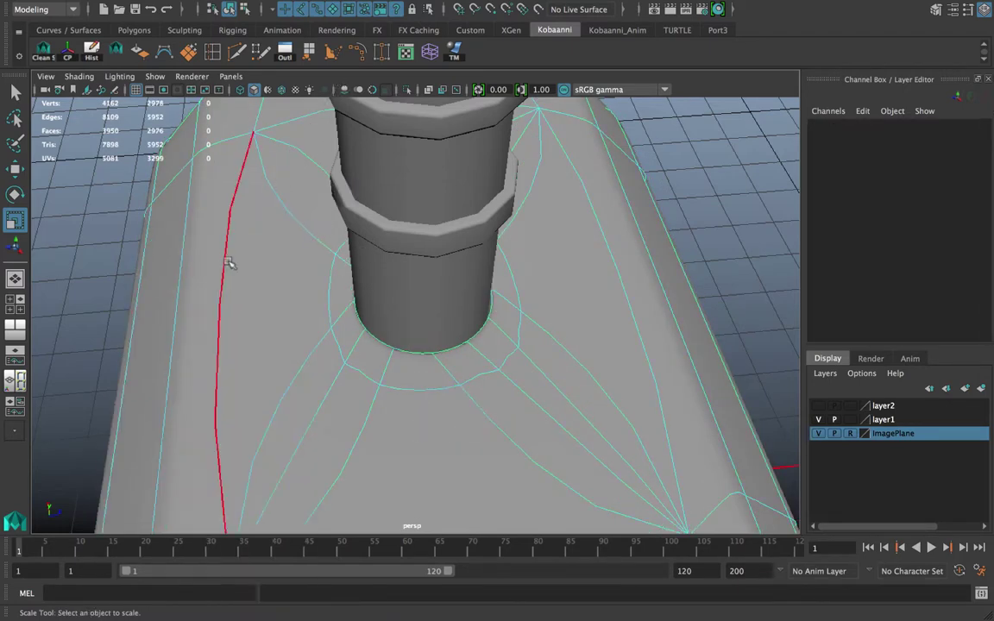
pyautogui.moveTo(273, 259); pyautogui.dragTo(391, 157, button='right')
pyautogui.keyDown('alt'); pyautogui.moveTo(154, 276); pyautogui.dragTo(694, 271); pyautogui.keyUp('alt')
pyautogui.press('r')
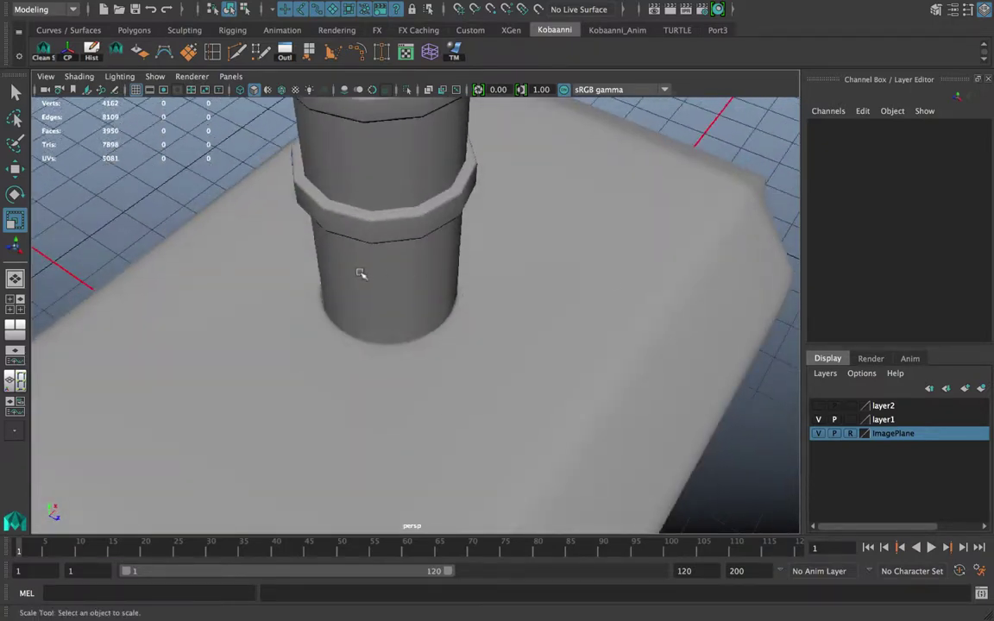
pyautogui.click(362, 275)
pyautogui.press('1')
pyautogui.press('3')
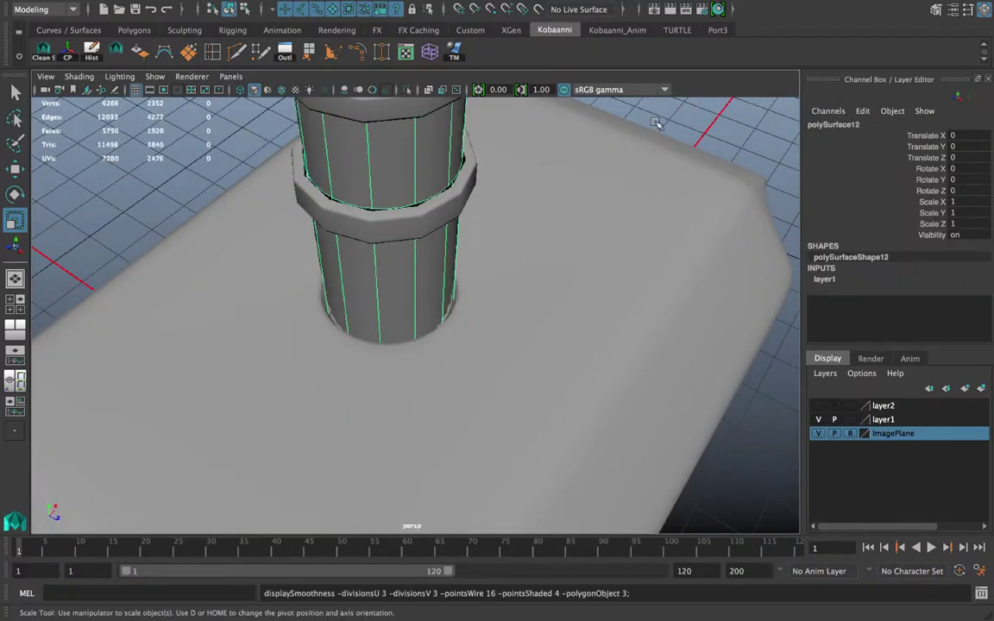
pyautogui.keyDown('alt'); pyautogui.moveTo(656, 124); pyautogui.dragTo(396, 357); pyautogui.keyUp('alt')
pyautogui.click(612, 273)
pyautogui.click(688, 240)
# - Reselect the hole's two rim edge loops, fine-tune their scale around the shaft, and return to object selection
pyautogui.scroll(5, 454, 273)
pyautogui.moveTo(392, 355); pyautogui.dragTo(369, 244, button='right')
pyautogui.keyDown('alt'); pyautogui.moveTo(369, 244); pyautogui.dragTo(371, 354); pyautogui.keyUp('alt')
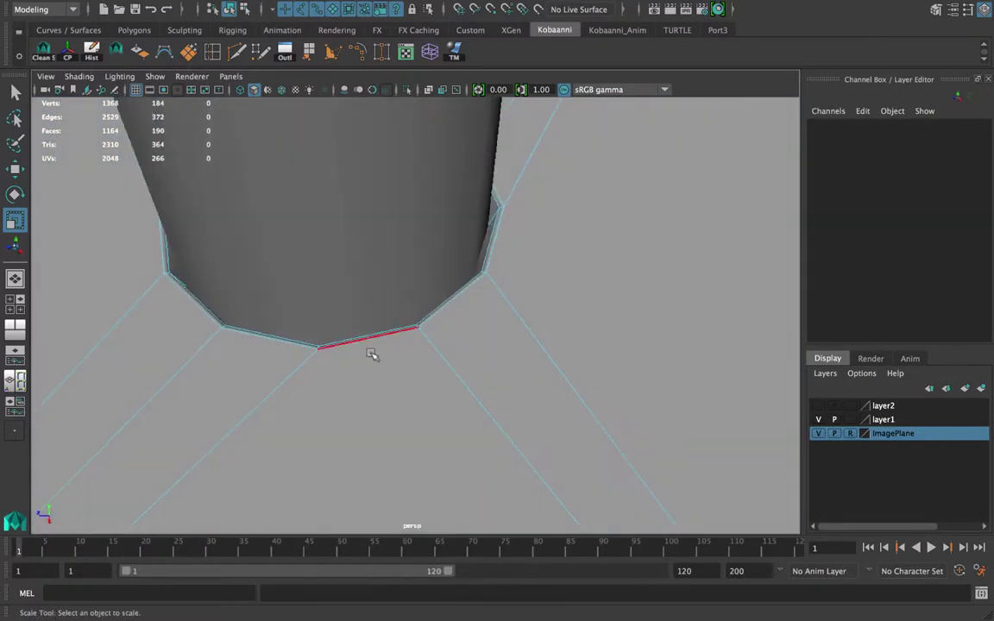
pyautogui.doubleClick(371, 350)
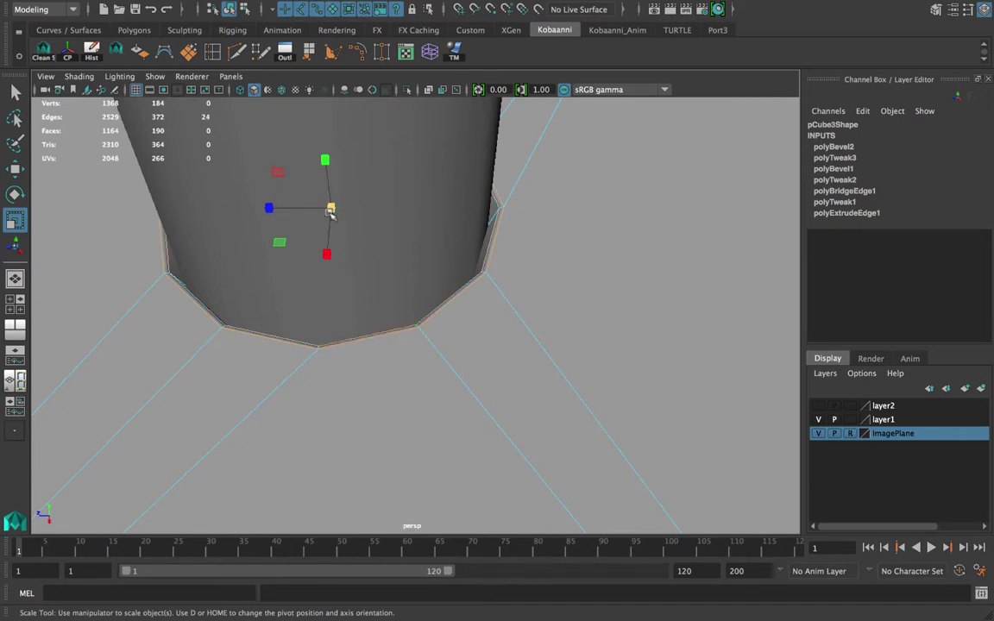
pyautogui.moveTo(445, 208); pyautogui.dragTo(553, 183, button='right')
# - Examine the whole hammer from several angles, including the head's beveled corners and the shaft joint
pyautogui.scroll(-6, 493, 271)
pyautogui.keyDown('alt'); pyautogui.moveTo(587, 280); pyautogui.dragTo(555, 269); pyautogui.keyUp('alt')
pyautogui.scroll(3, 471, 277)
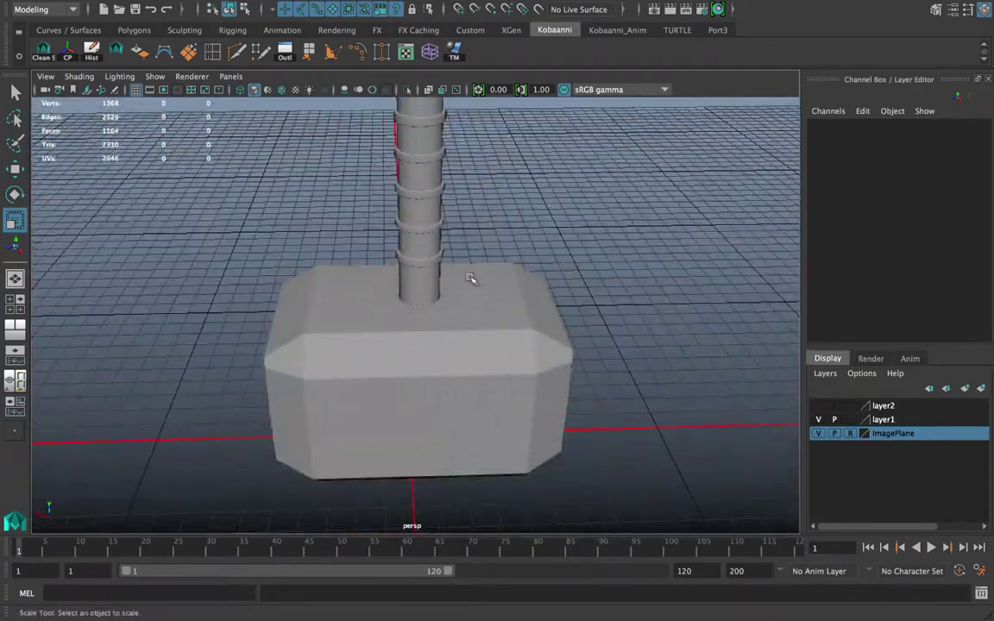
pyautogui.keyDown('alt'); pyautogui.moveTo(470, 277); pyautogui.dragTo(457, 343); pyautogui.keyUp('alt')
pyautogui.keyDown('alt'); pyautogui.moveTo(457, 344); pyautogui.dragTo(369, 290, button='middle'); pyautogui.keyUp('alt')
pyautogui.scroll(-3, 369, 290)
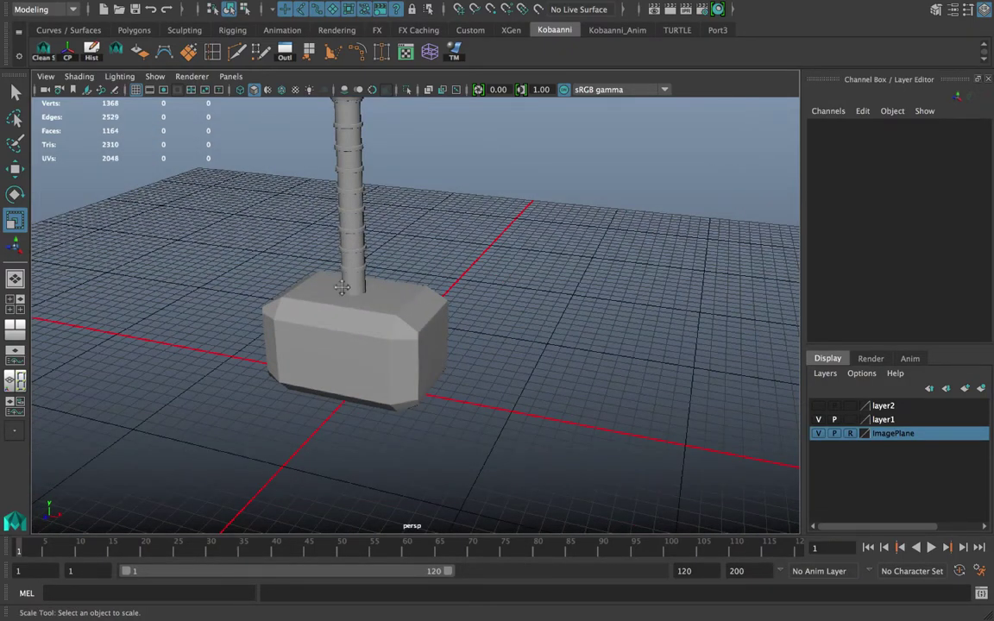
pyautogui.keyDown('alt'); pyautogui.moveTo(342, 287); pyautogui.dragTo(240, 272); pyautogui.keyUp('alt')
pyautogui.scroll(3, 269, 309)
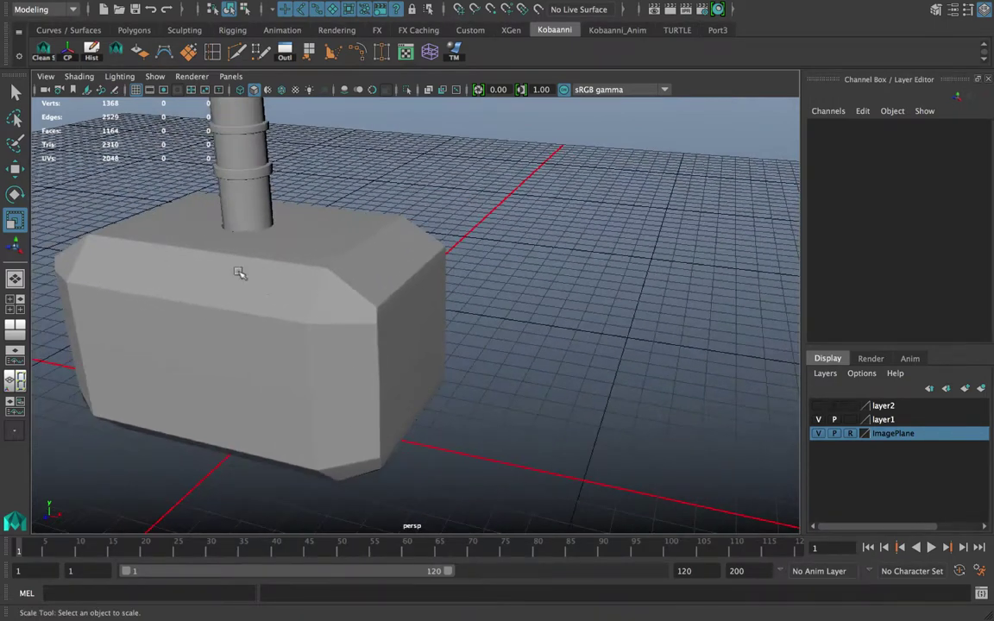
pyautogui.scroll(3, 224, 261)
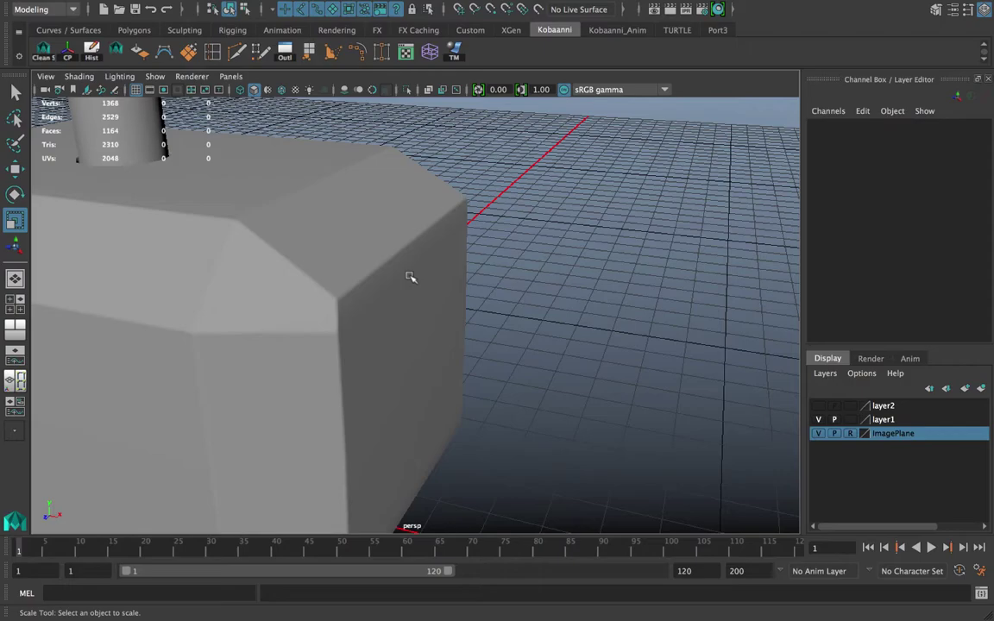
pyautogui.keyDown('alt'); pyautogui.moveTo(301, 244); pyautogui.dragTo(314, 330, button='right'); pyautogui.keyUp('alt')
pyautogui.keyDown('alt'); pyautogui.moveTo(313, 331); pyautogui.dragTo(439, 351); pyautogui.keyUp('alt')
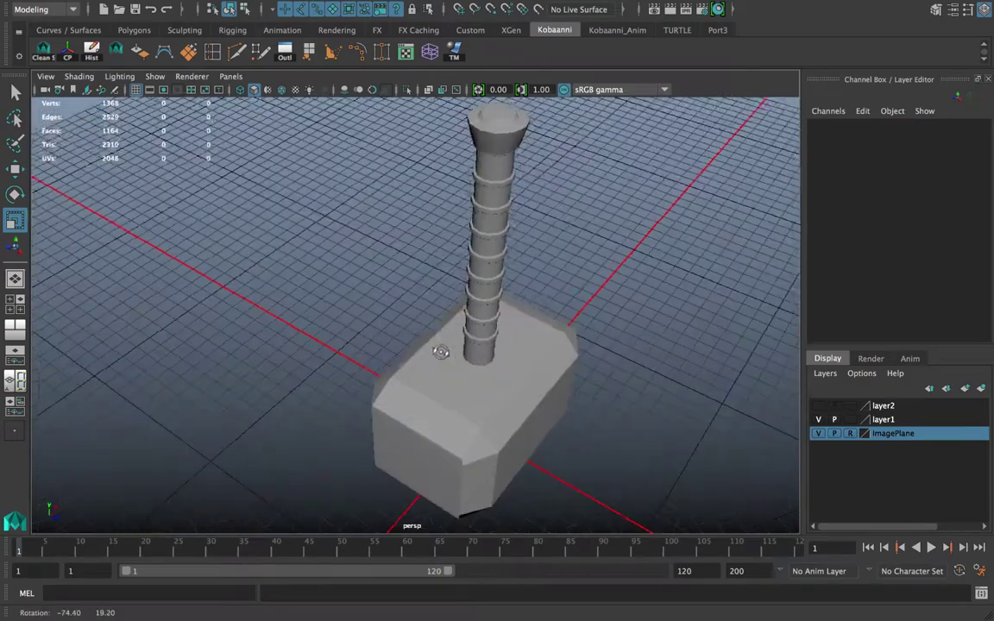
pyautogui.keyDown('alt'); pyautogui.moveTo(439, 351); pyautogui.dragTo(379, 438, button='middle'); pyautogui.keyUp('alt')
pyautogui.keyDown('alt'); pyautogui.moveTo(384, 398); pyautogui.dragTo(429, 388); pyautogui.keyUp('alt')
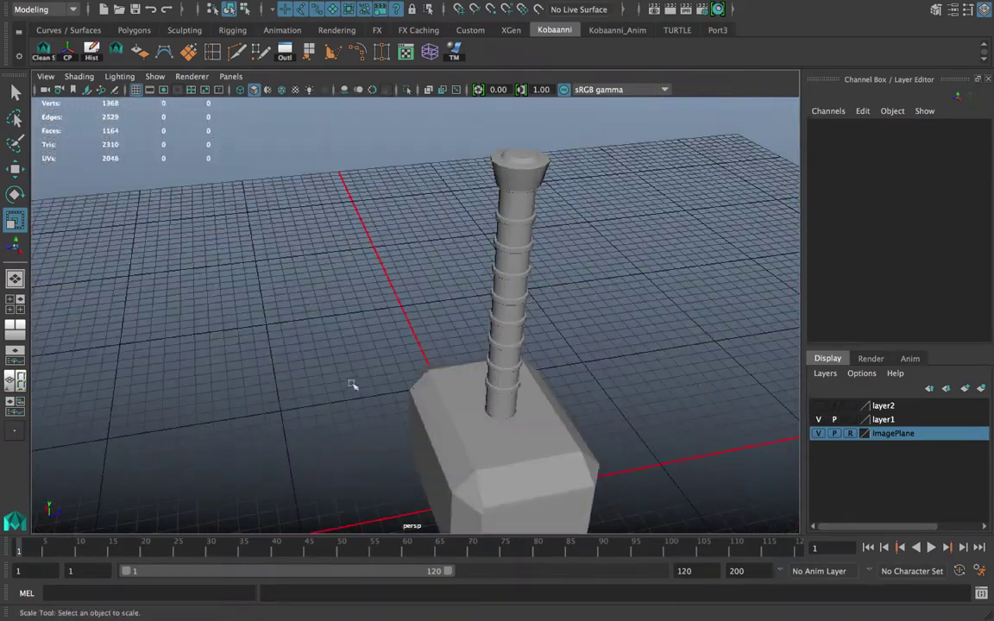
# - Check the handle's end against the reference image in the front view, and examine its shape in the side and perspective views
pyautogui.press('space')
pyautogui.press('space')
pyautogui.scroll(2, 260, 368)
pyautogui.keyDown('alt'); pyautogui.moveTo(277, 343); pyautogui.dragTo(242, 412, button='middle'); pyautogui.keyUp('alt')
pyautogui.scroll(3, 266, 400)
pyautogui.press('space')
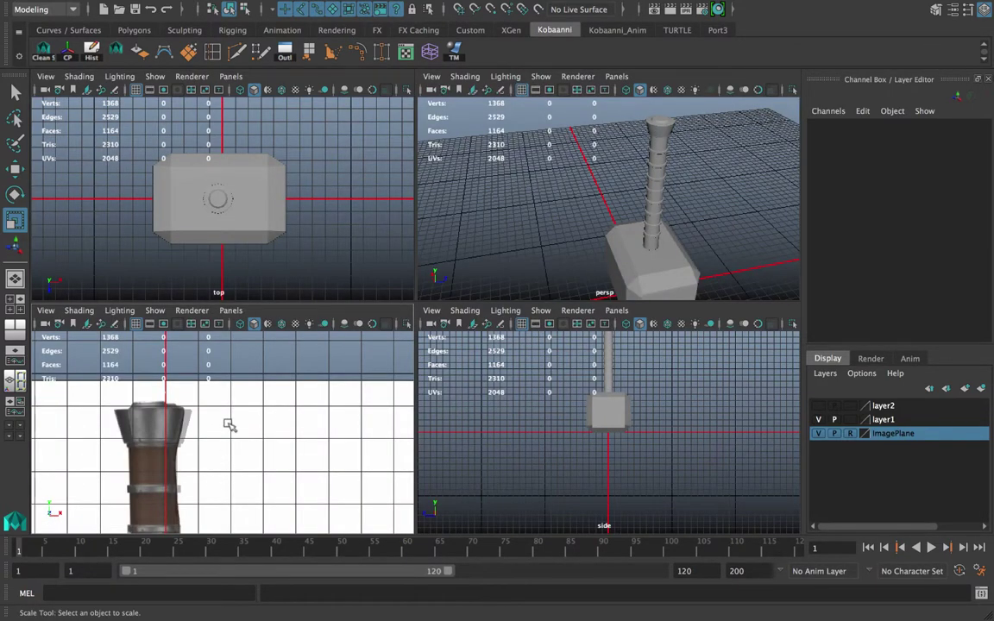
pyautogui.press('space')
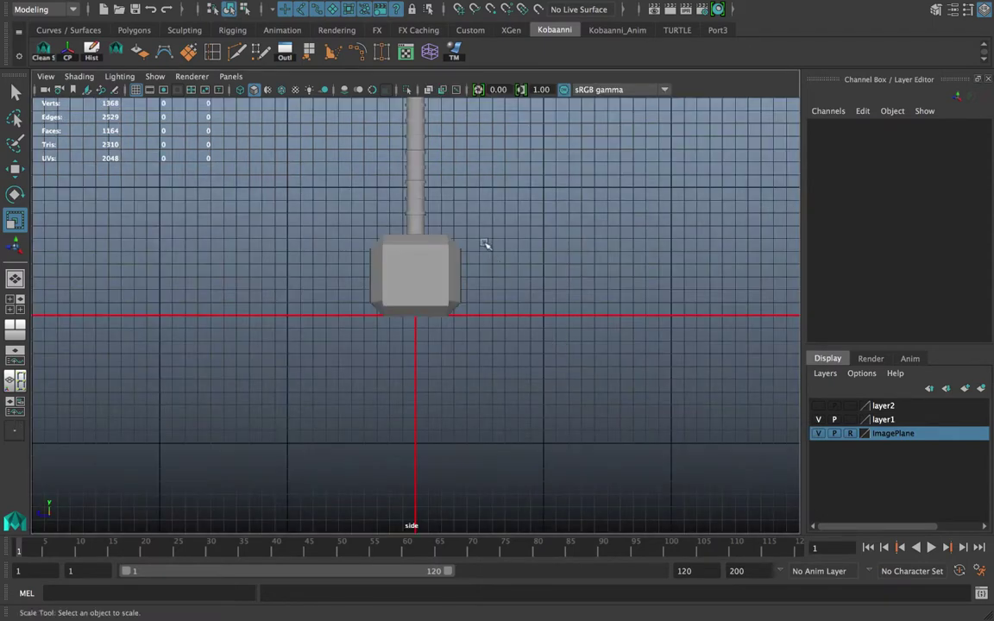
pyautogui.keyDown('alt'); pyautogui.moveTo(486, 245); pyautogui.dragTo(444, 378, button='middle'); pyautogui.keyUp('alt')
pyautogui.scroll(5, 428, 372)
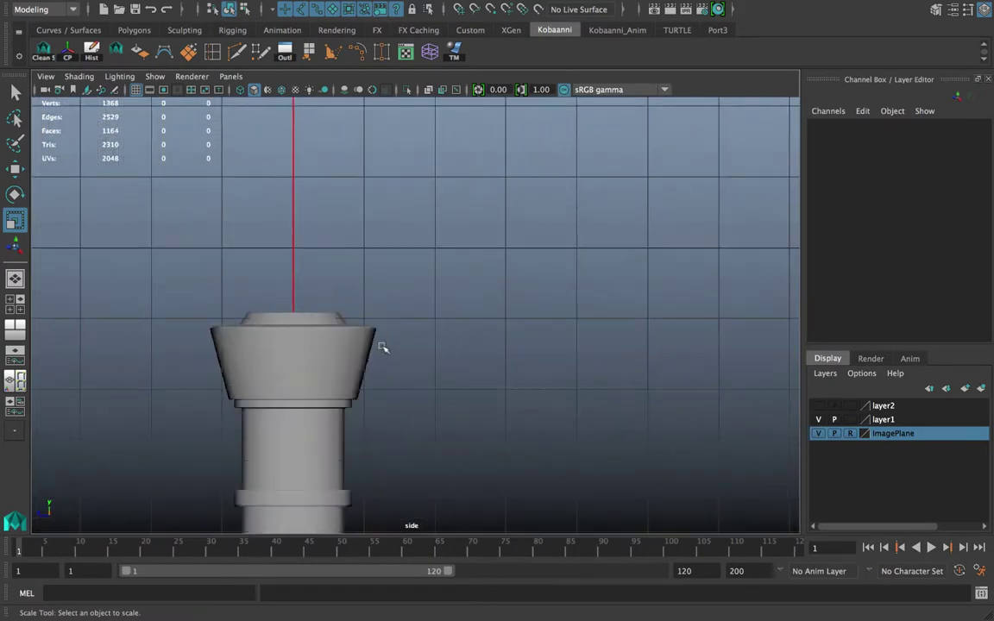
pyautogui.press('space')
pyautogui.press('space')
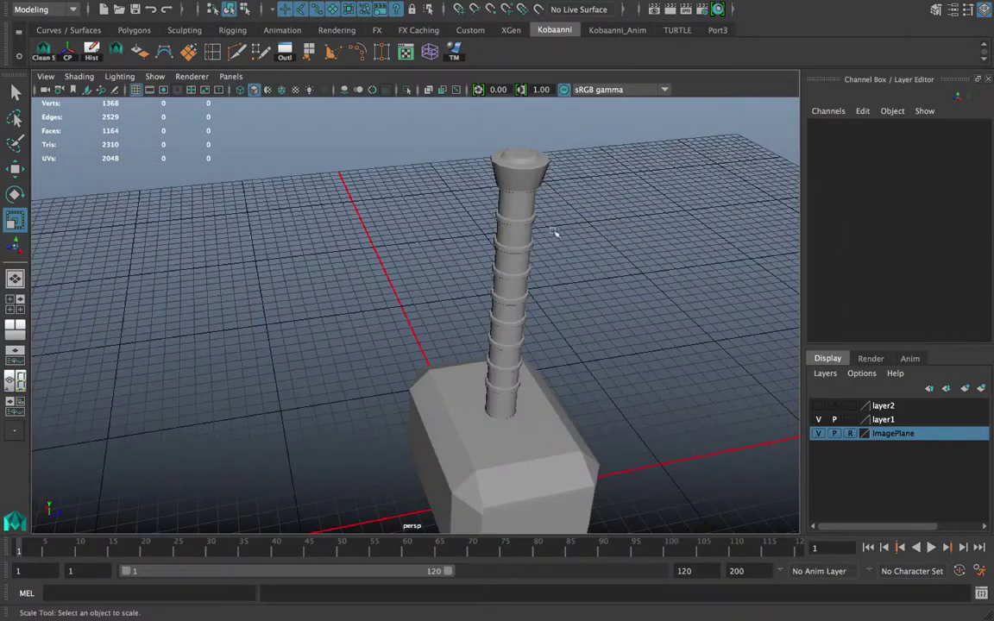
pyautogui.keyDown('alt'); pyautogui.moveTo(513, 242); pyautogui.dragTo(478, 267); pyautogui.keyUp('alt')
pyautogui.scroll(5, 455, 265)
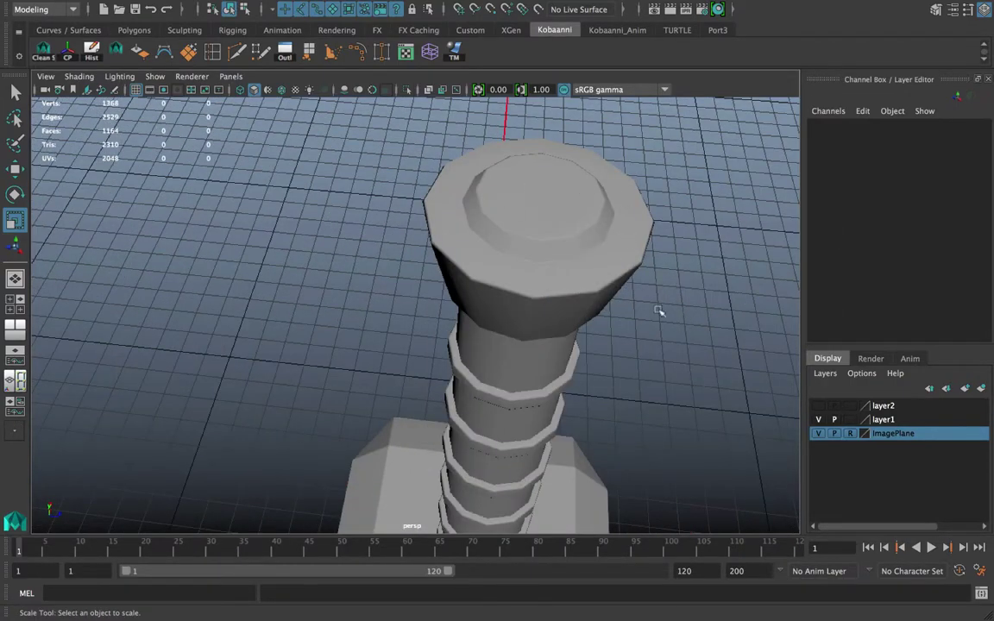
pyautogui.scroll(-10, 659, 312)
pyautogui.keyDown('alt'); pyautogui.moveTo(541, 315); pyautogui.dragTo(434, 296); pyautogui.keyUp('alt')
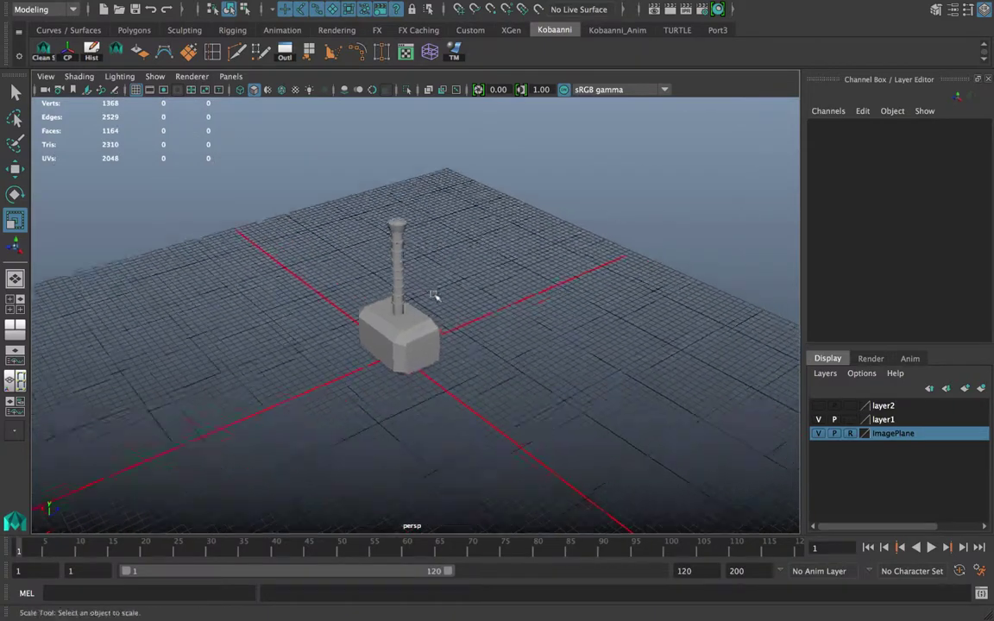
pyautogui.scroll(5, 434, 296)
pyautogui.scroll(-5, 417, 300)
pyautogui.keyDown('alt'); pyautogui.moveTo(507, 291); pyautogui.dragTo(518, 326); pyautogui.keyUp('alt')
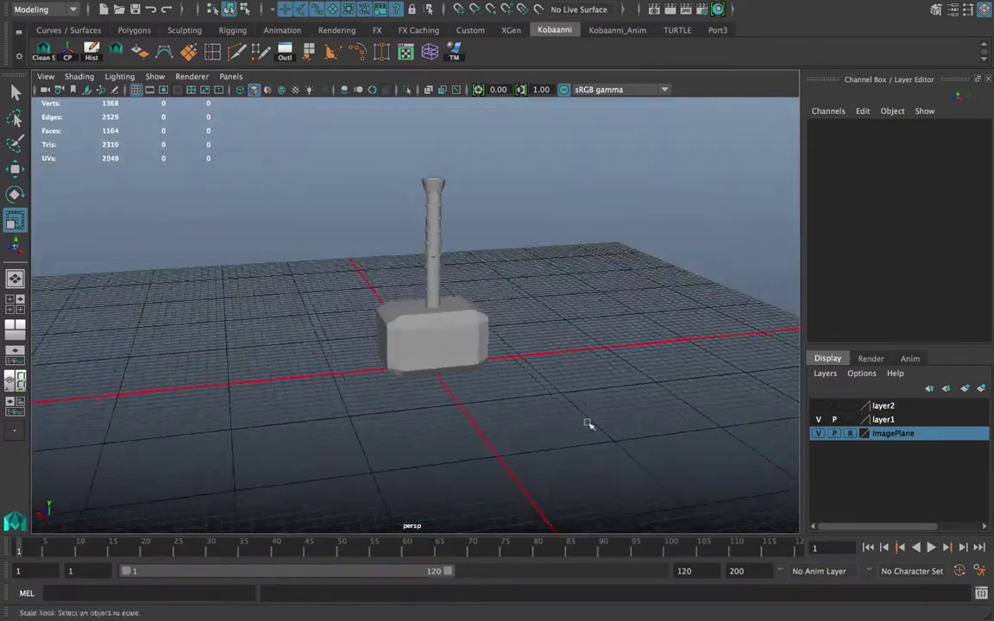
# - Freeze transformations on all hammer parts, group them with the Outliner open, and freeze the group's transformations as well
pyautogui.moveTo(588, 425); pyautogui.dragTo(164, 96)
pyautogui.click(42, 48)
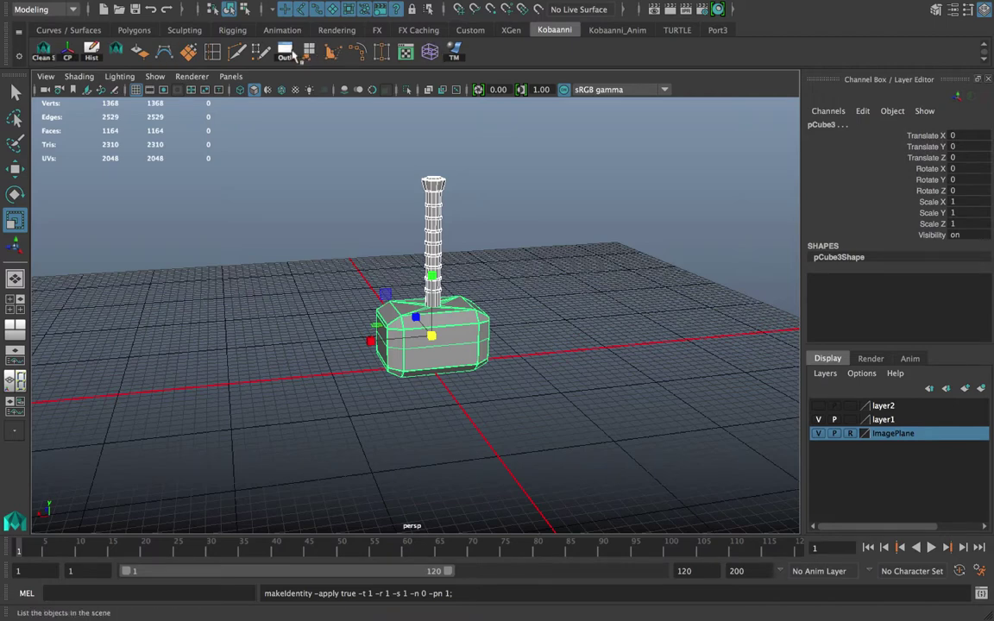
pyautogui.click(289, 54)
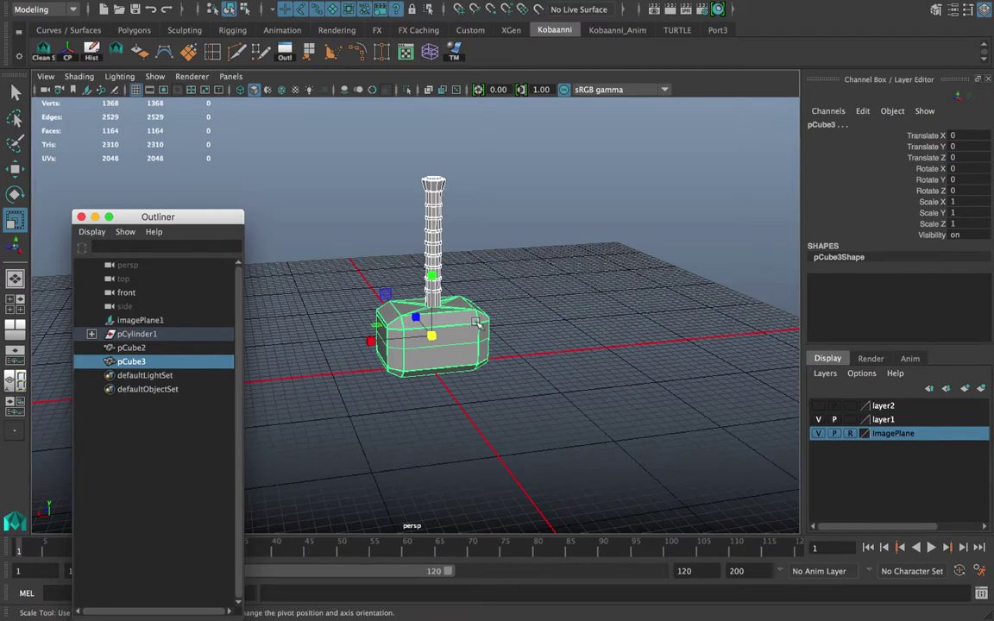
pyautogui.hotkey('ctrl', 'g')
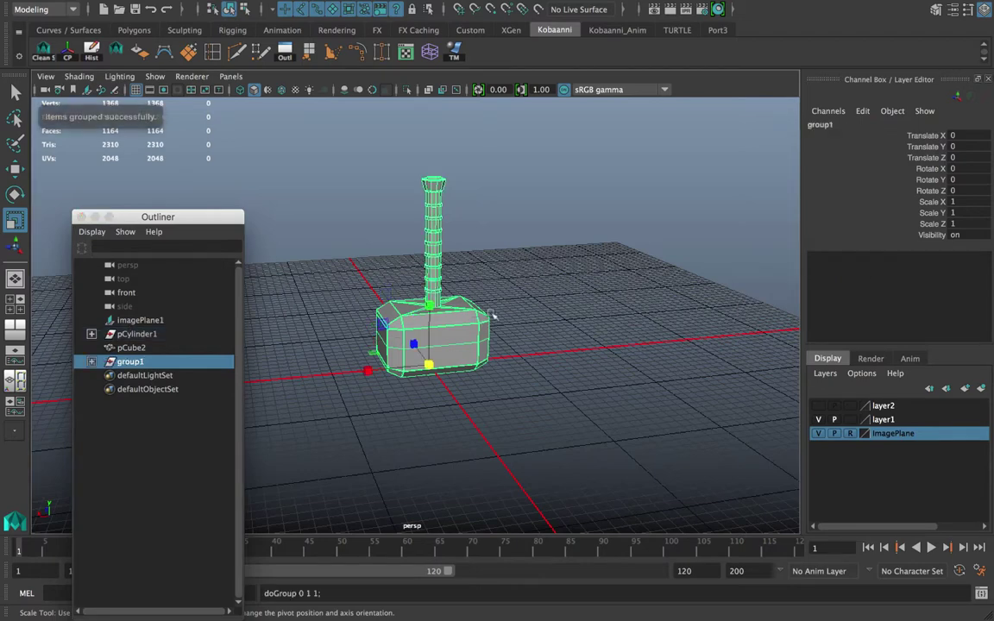
pyautogui.click(41, 49)
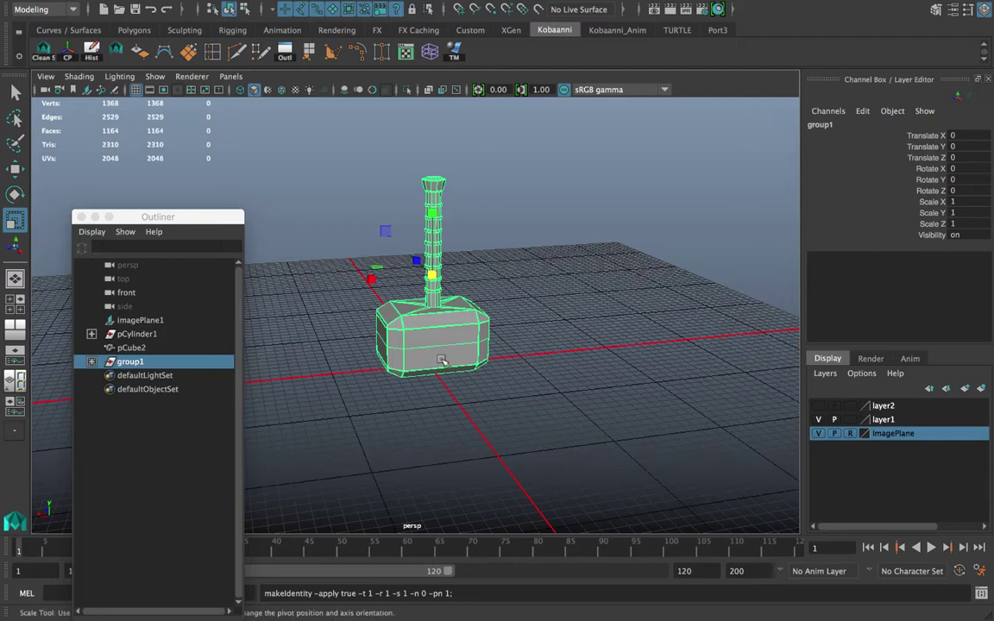
# - Rename the new group as Hammer
pyautogui.doubleClick(143, 366)
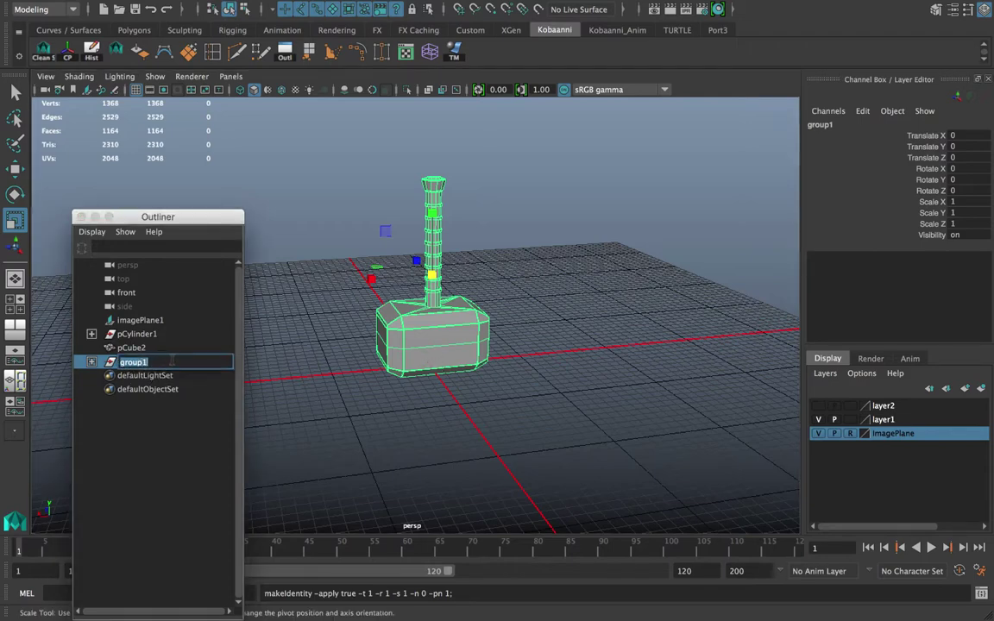
pyautogui.write('Hammer')
pyautogui.press('Return')
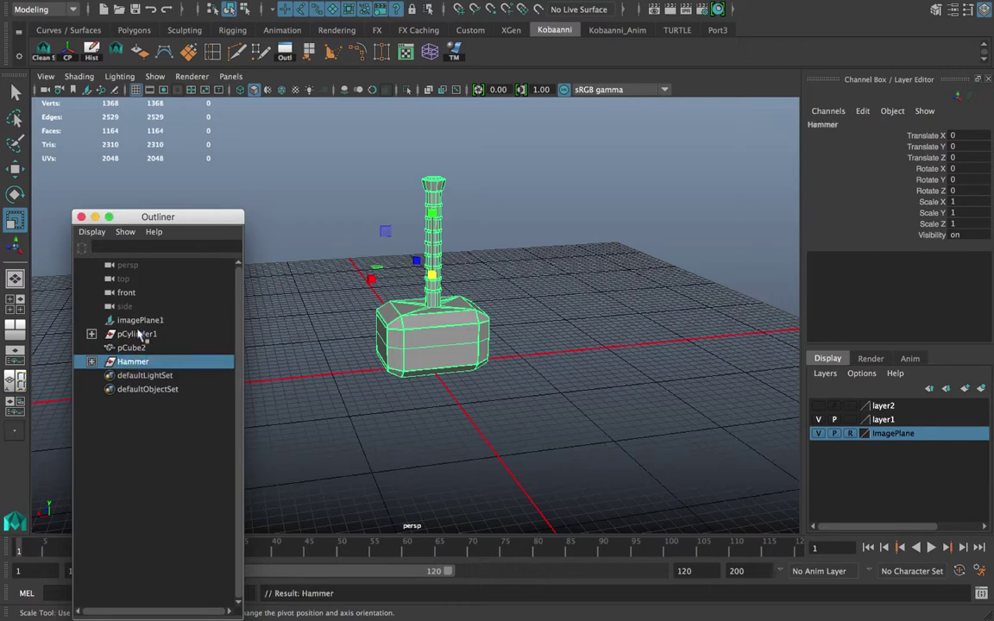
# - Delete the leftover pCylinder1 group from the scene
pyautogui.click(152, 335)
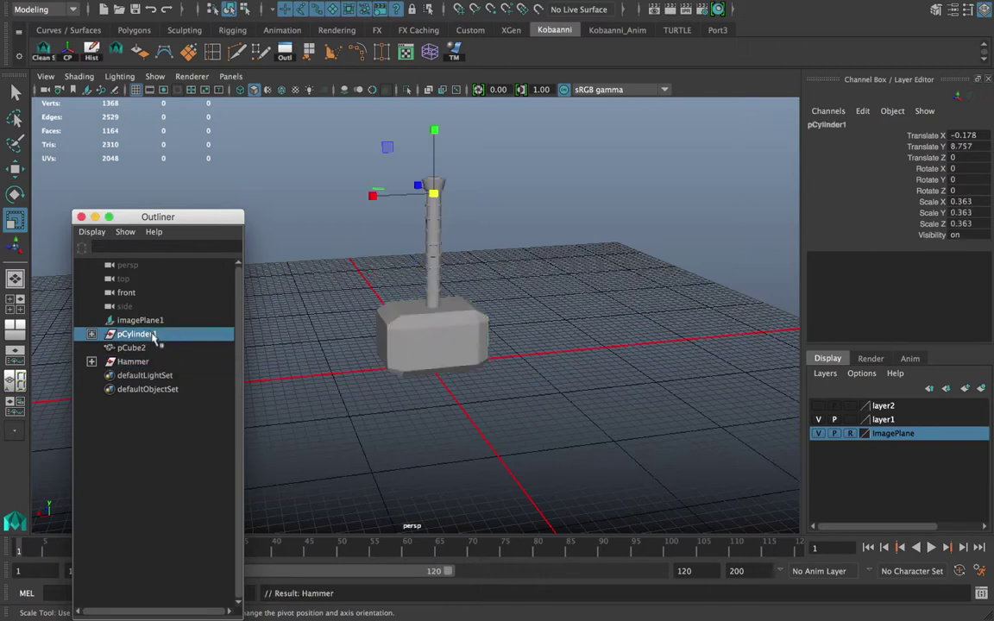
pyautogui.press('Delete')
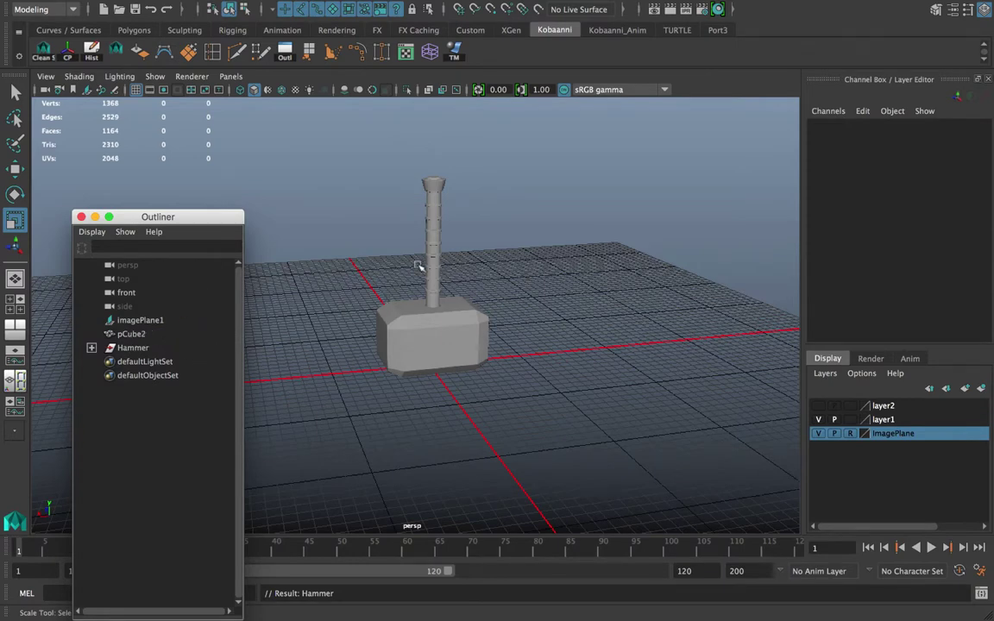
# - Rename the hammer's head mesh as Hammer_Head
pyautogui.scroll(3, 379, 246)
pyautogui.keyDown('alt'); pyautogui.moveTo(417, 279); pyautogui.dragTo(427, 355); pyautogui.keyUp('alt')
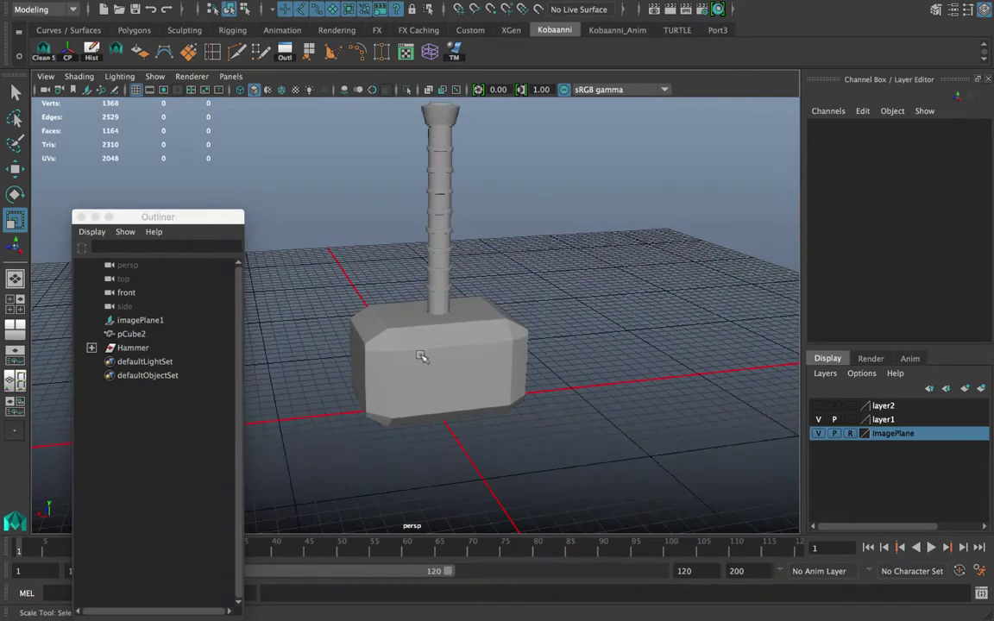
pyautogui.click(426, 355)
pyautogui.click(825, 125)
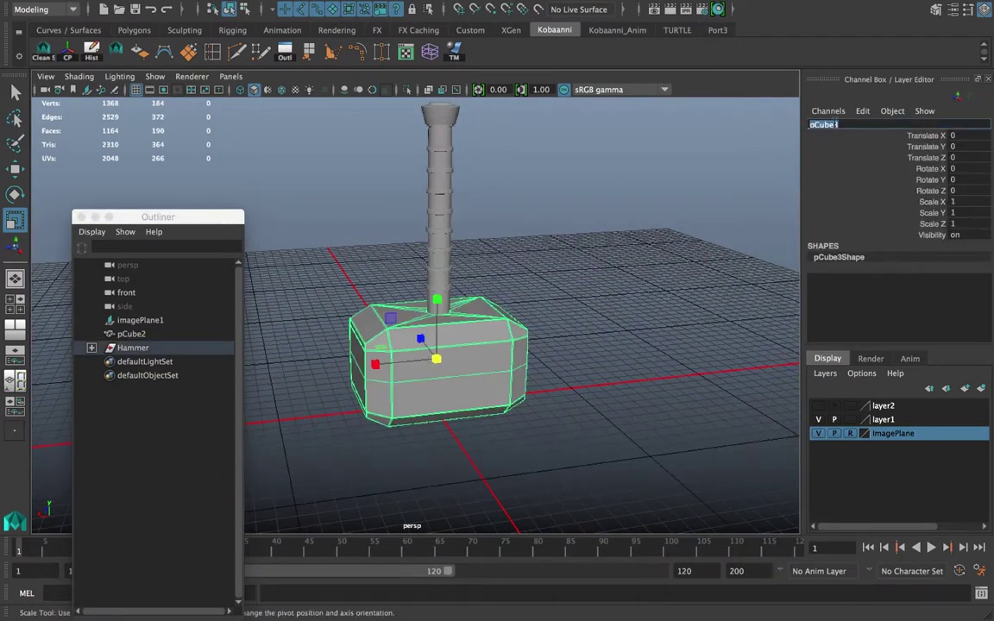
pyautogui.write('Hammer_Head')
pyautogui.press('Return')
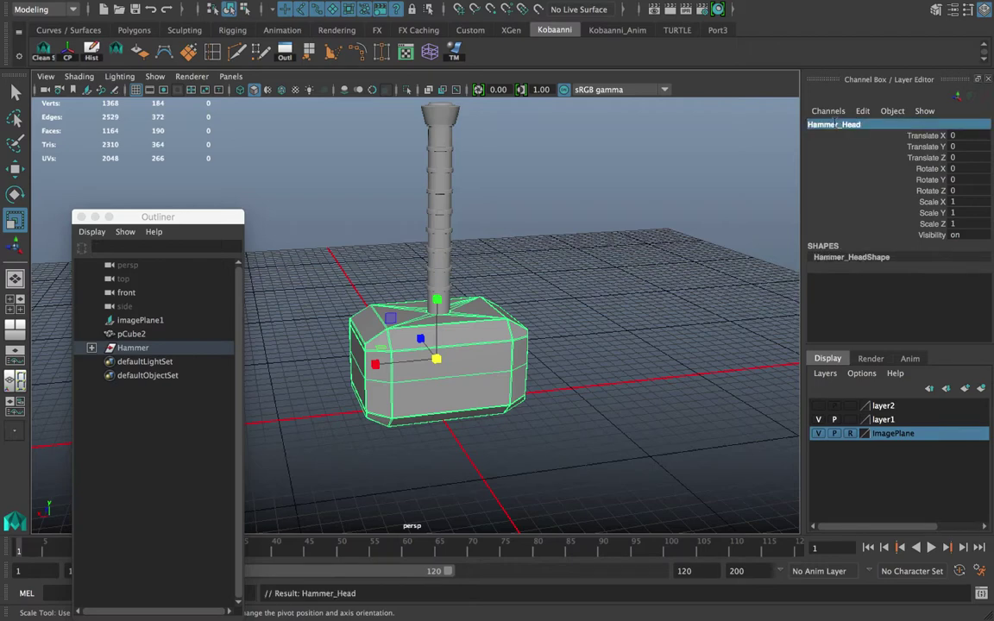
# - Rename the long shaft mesh as Hammer_Handle
pyautogui.click(439, 272)
pyautogui.click(850, 124)
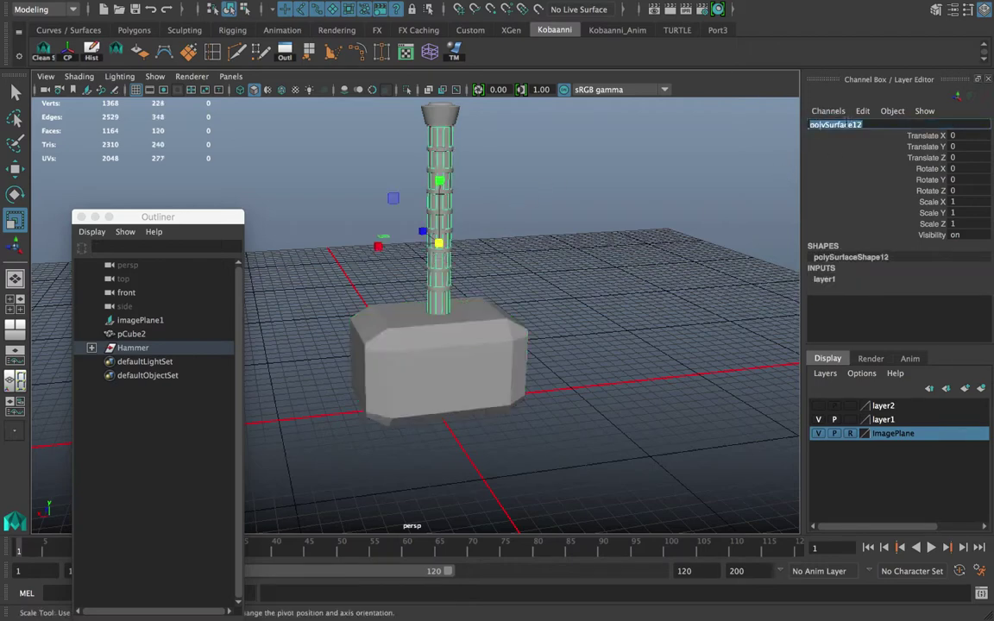
pyautogui.write('Hammer_Handle')
pyautogui.press('Return')
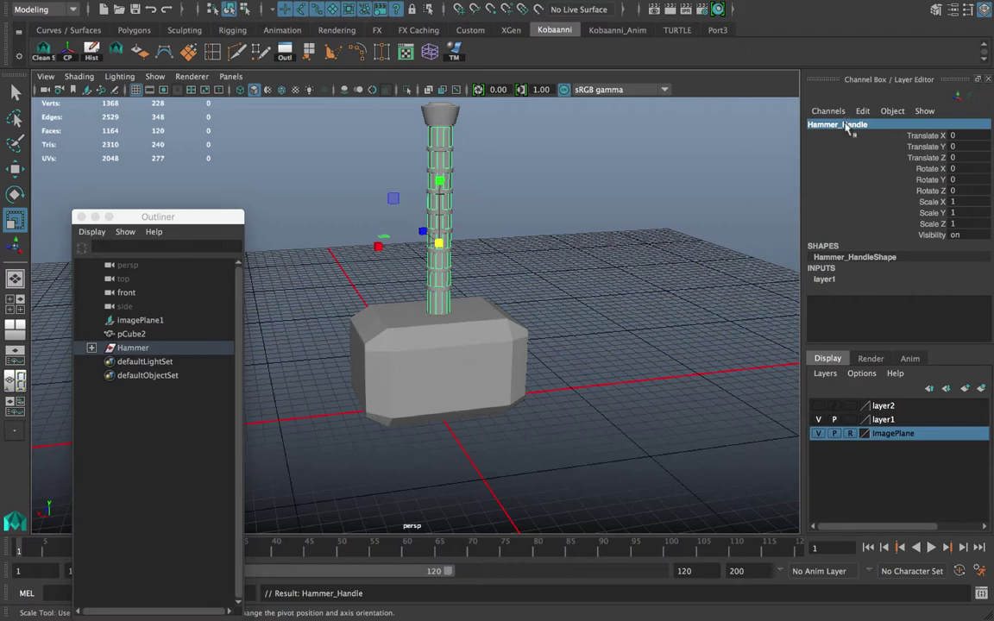
# - Select the eight rings around the handle together and try to rename them all as Hammer_Ring
pyautogui.scroll(3, 436, 121)
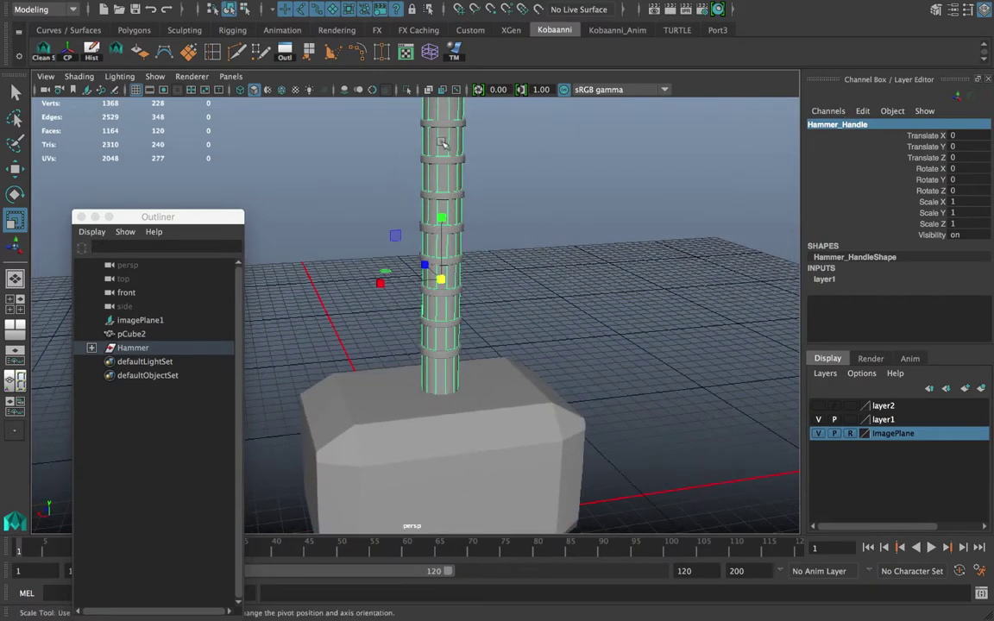
pyautogui.click(441, 124)
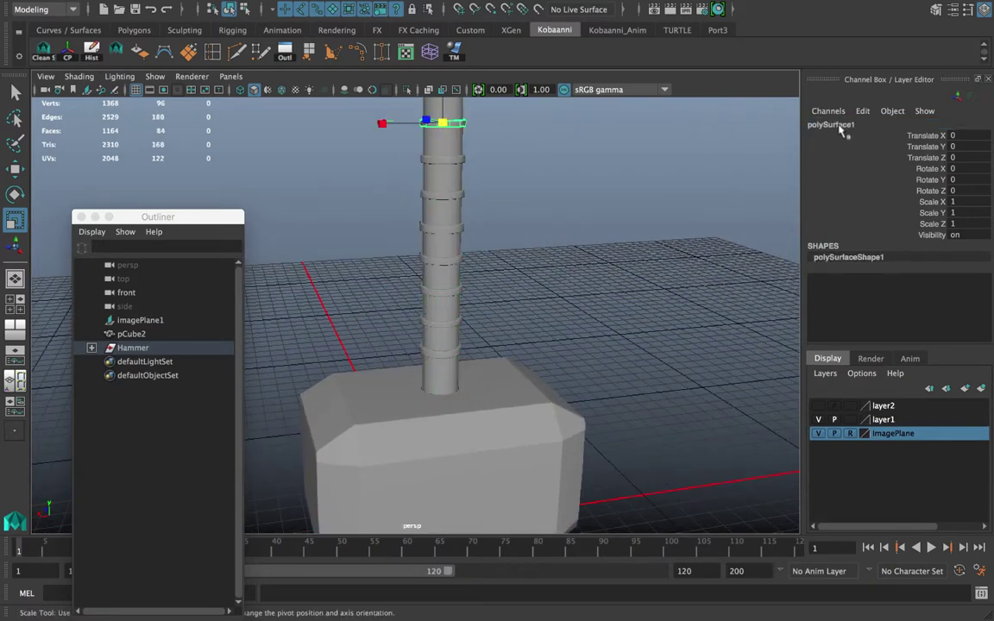
pyautogui.keyDown('shift'); pyautogui.click(459, 159); pyautogui.keyUp('shift')
pyautogui.hotkey('shift', 'd')
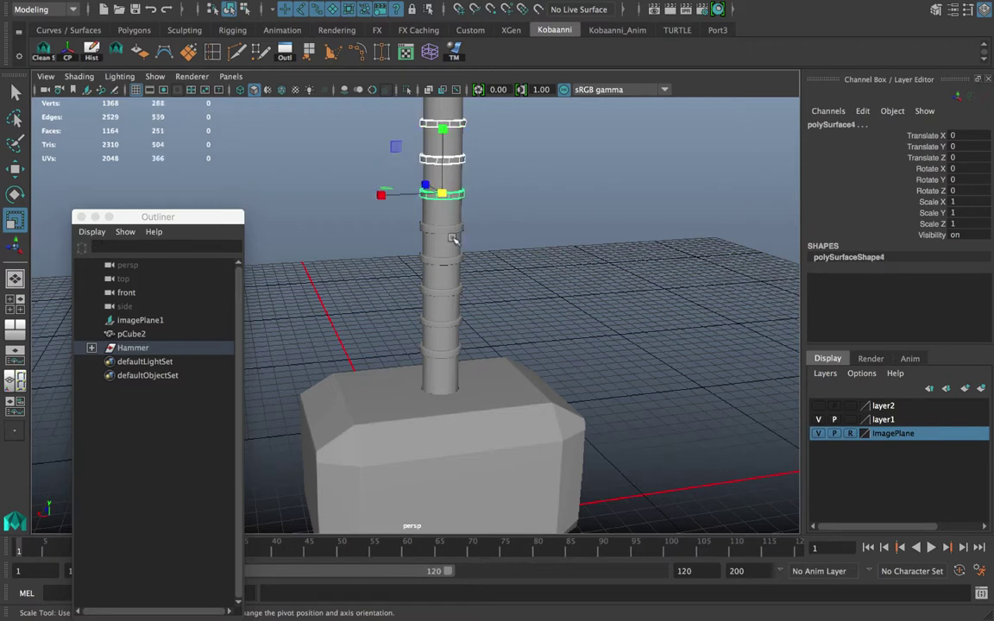
pyautogui.hotkey('shift', 'd')
pyautogui.hotkey('shift', 'd')
pyautogui.hotkey('shift', 'd')
pyautogui.hotkey('shift', 'd')
pyautogui.hotkey('shift', 'd')
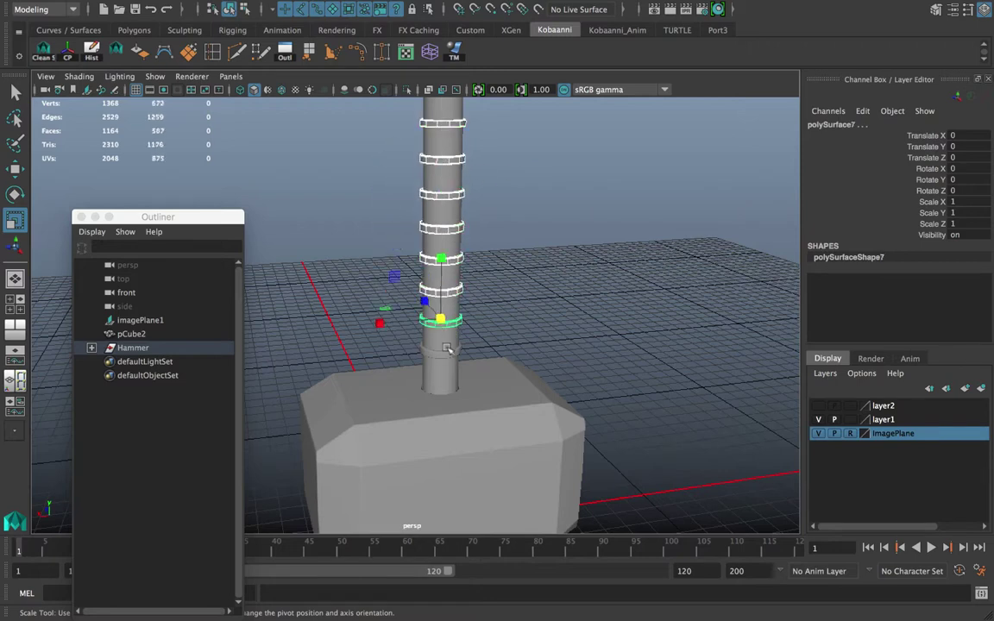
pyautogui.click(850, 125)
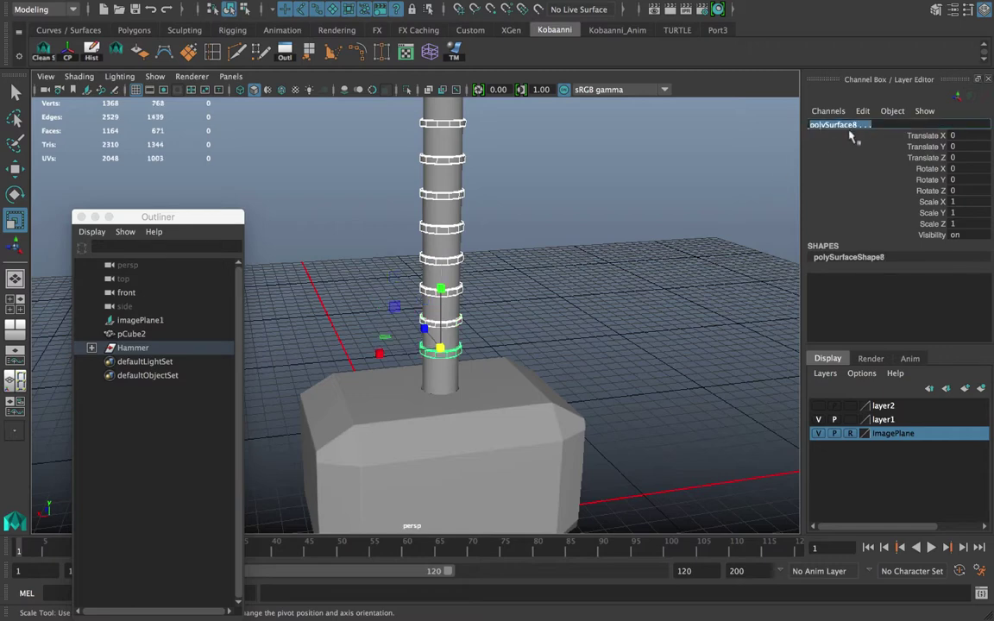
pyautogui.write('Hammer_Ring')
pyautogui.press('Return')
# - Check the names of the individual rings along the upper part of the handle
pyautogui.click(523, 267)
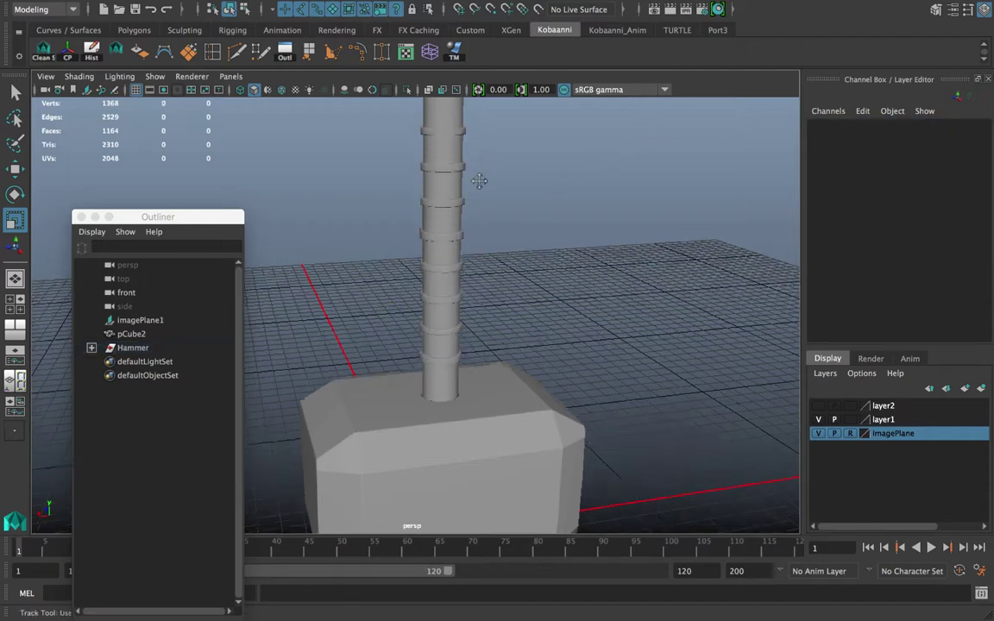
pyautogui.keyDown('alt'); pyautogui.moveTo(479, 182); pyautogui.dragTo(478, 202, button='middle'); pyautogui.keyUp('alt')
pyautogui.click(453, 153)
pyautogui.click(450, 189)
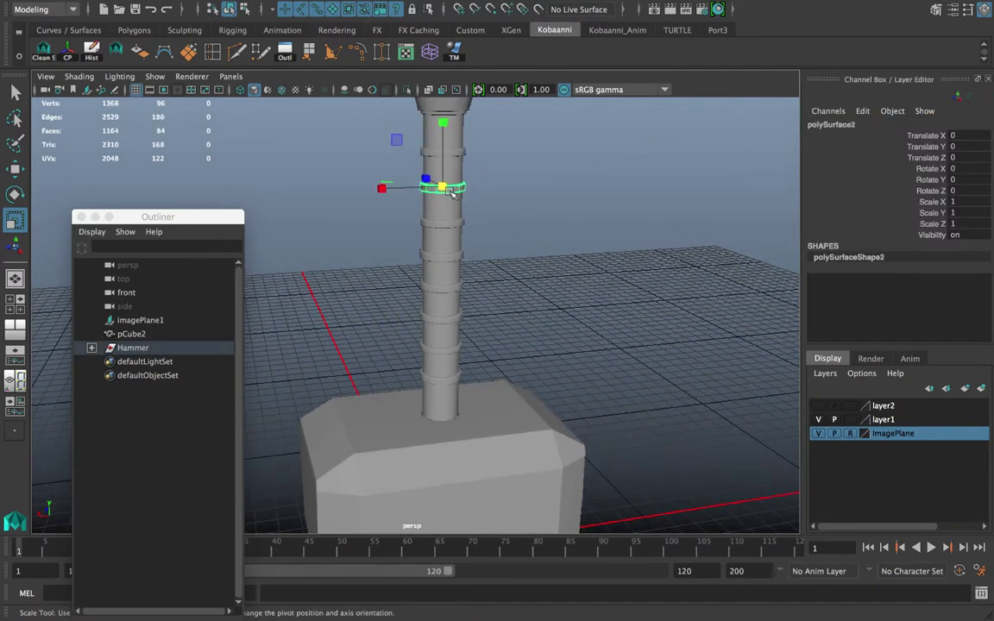
pyautogui.keyDown('alt'); pyautogui.moveTo(450, 217); pyautogui.dragTo(580, 250); pyautogui.keyUp('alt')
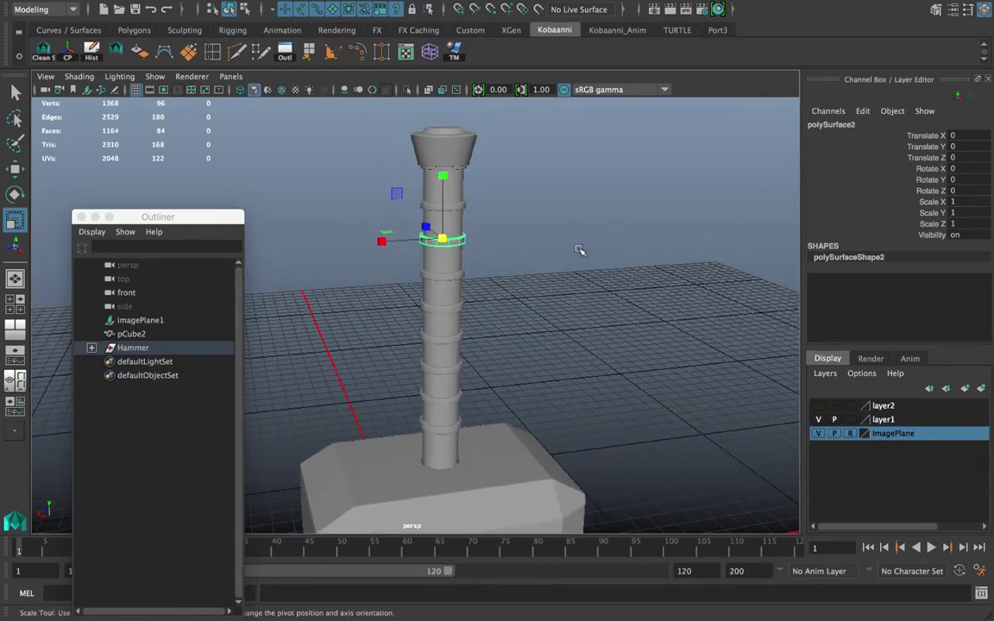
pyautogui.click(580, 250)
pyautogui.click(447, 207)
pyautogui.click(447, 205)
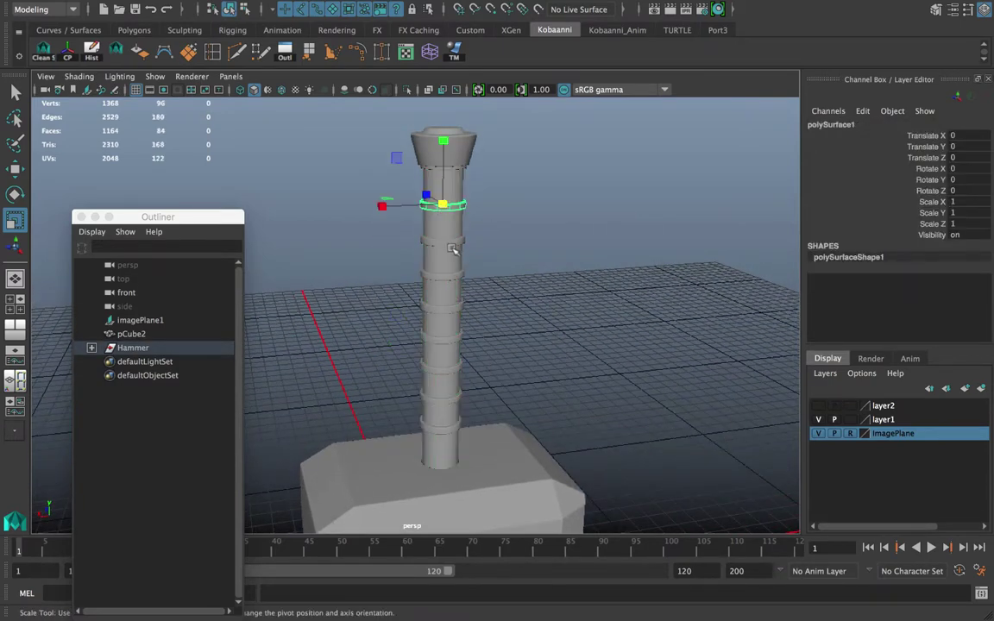
pyautogui.click(453, 274)
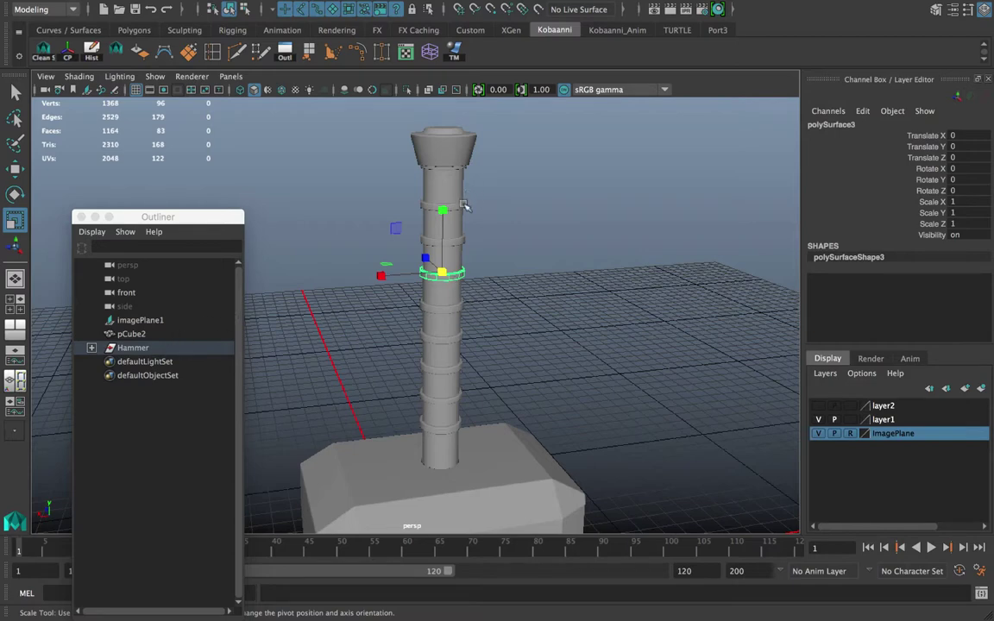
pyautogui.click(423, 197)
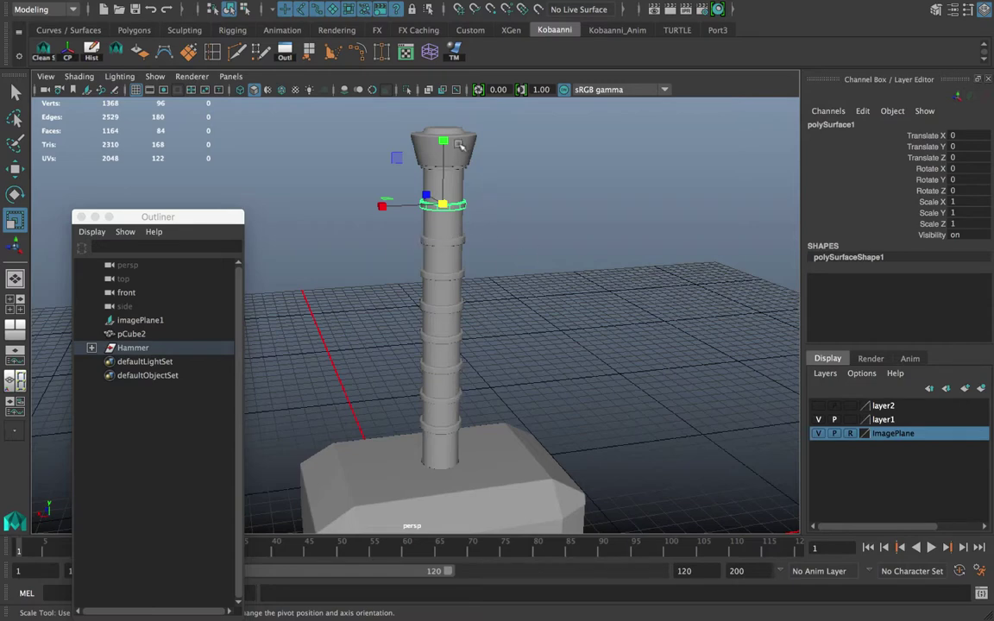
# - Rename the flared cap at the handle's upper end as Hammer_Butt
pyautogui.click(417, 135)
pyautogui.doubleClick(821, 126)
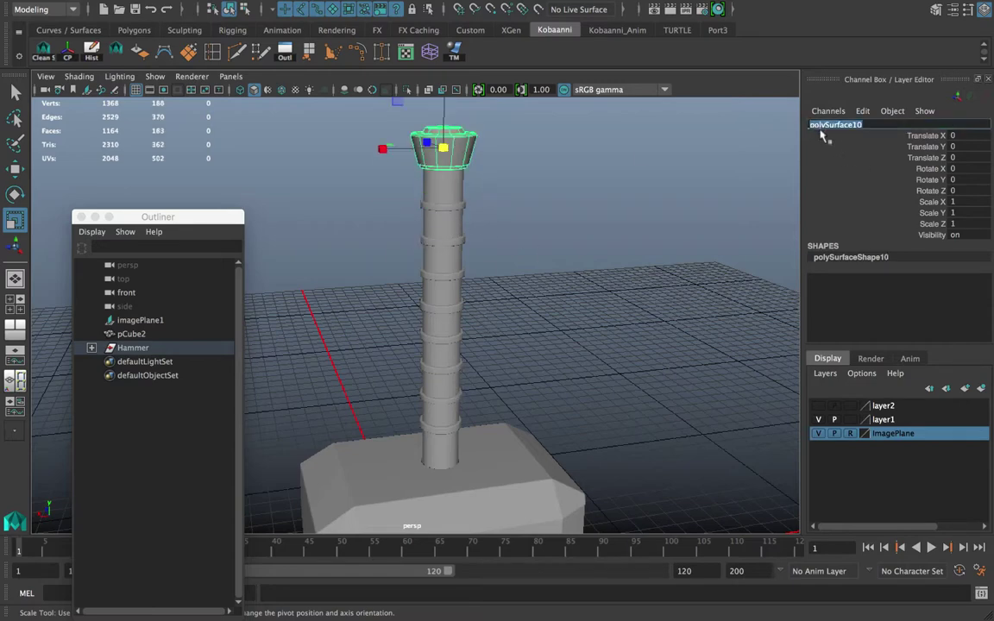
pyautogui.write('Hammer_Butt')
pyautogui.press('Return')
pyautogui.click(560, 246)
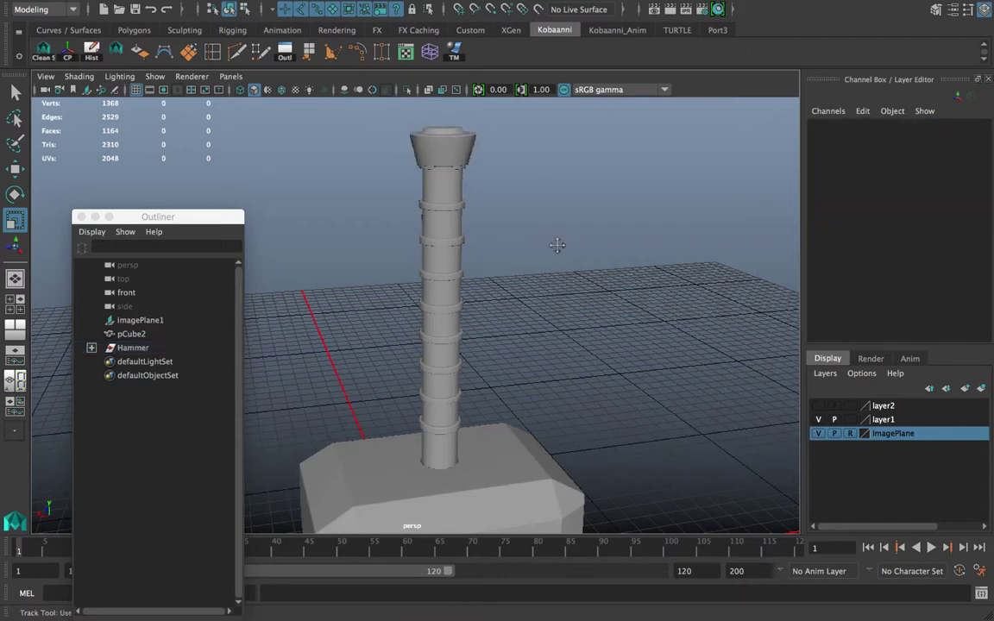
# - Examine the complete hammer, and the head's topology around the shaft opening with the head selected
pyautogui.keyDown('alt'); pyautogui.moveTo(556, 245); pyautogui.dragTo(518, 169, button='middle'); pyautogui.keyUp('alt')
pyautogui.keyDown('alt'); pyautogui.moveTo(488, 338); pyautogui.dragTo(447, 369); pyautogui.keyUp('alt')
pyautogui.keyDown('alt'); pyautogui.moveTo(446, 368); pyautogui.dragTo(345, 362, button='right'); pyautogui.keyUp('alt')
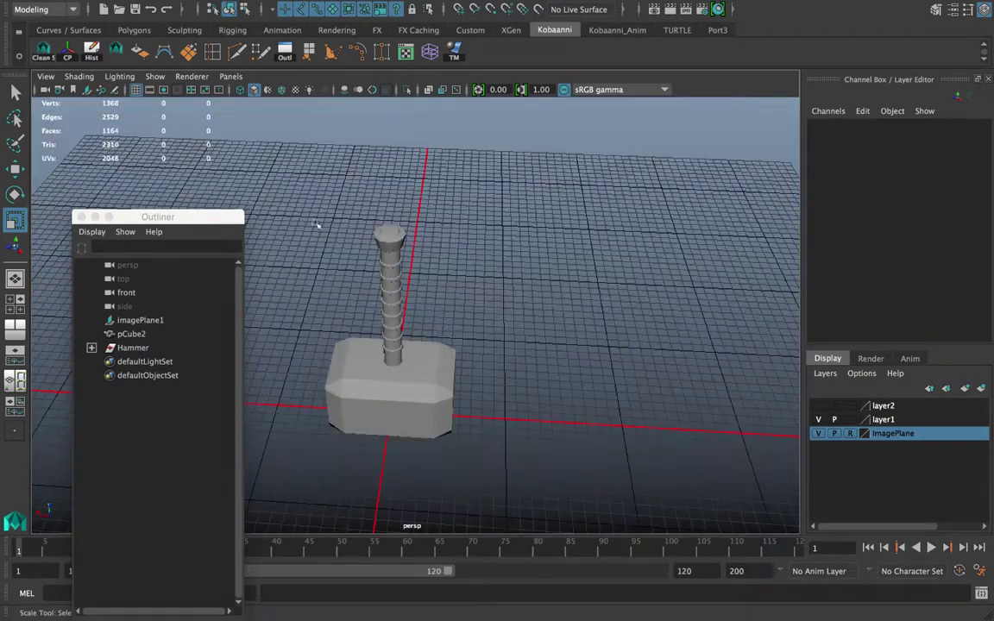
pyautogui.moveTo(318, 224); pyautogui.dragTo(486, 438)
pyautogui.scroll(8, 373, 374)
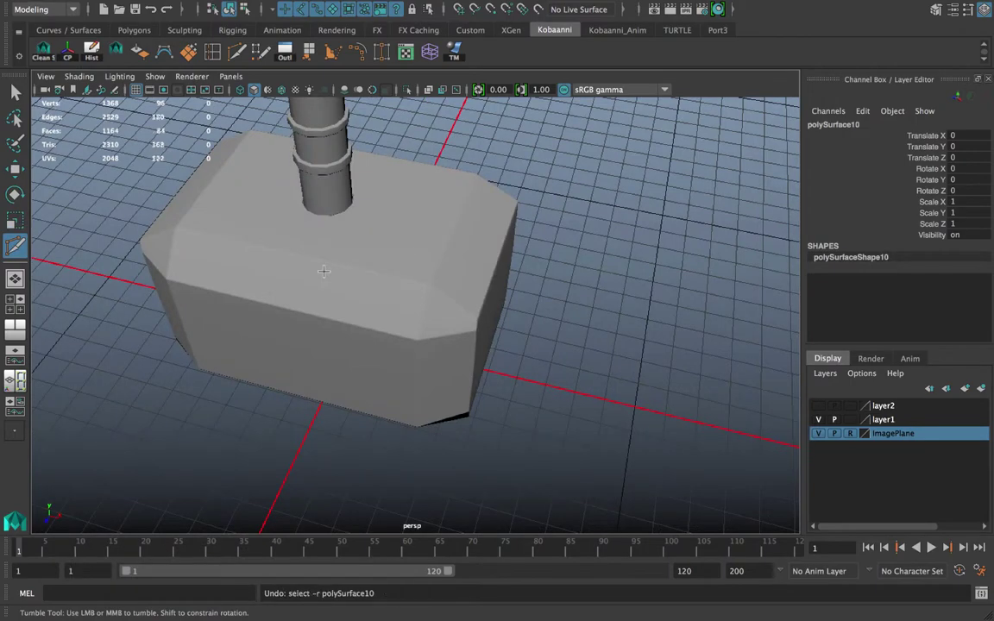
pyautogui.press('q')
pyautogui.click(358, 275)
pyautogui.keyDown('alt'); pyautogui.moveTo(545, 231); pyautogui.dragTo(495, 250); pyautogui.keyUp('alt')
pyautogui.click(570, 214)
pyautogui.click(434, 206)
pyautogui.scroll(-5, 436, 212)
pyautogui.scroll(7, 415, 269)
pyautogui.scroll(-3, 415, 268)
pyautogui.keyDown('alt'); pyautogui.moveTo(403, 261); pyautogui.dragTo(411, 198); pyautogui.keyUp('alt')
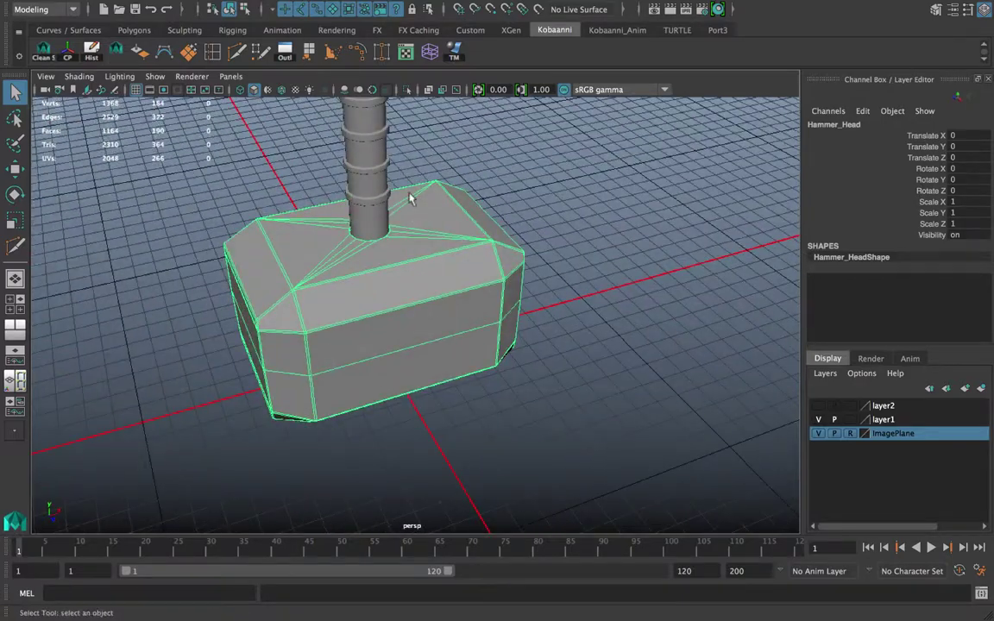
# - Examine the head's sides, underside and beveled corners up close from several angles
pyautogui.keyDown('alt'); pyautogui.moveTo(328, 269); pyautogui.dragTo(366, 252); pyautogui.keyUp('alt')
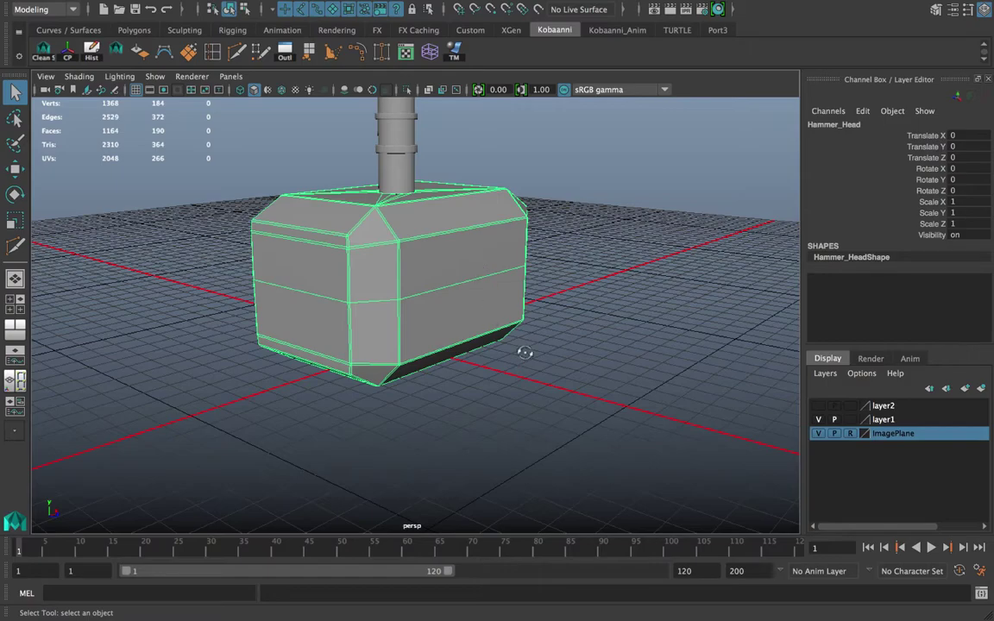
pyautogui.keyDown('alt'); pyautogui.moveTo(524, 352); pyautogui.dragTo(475, 254); pyautogui.keyUp('alt')
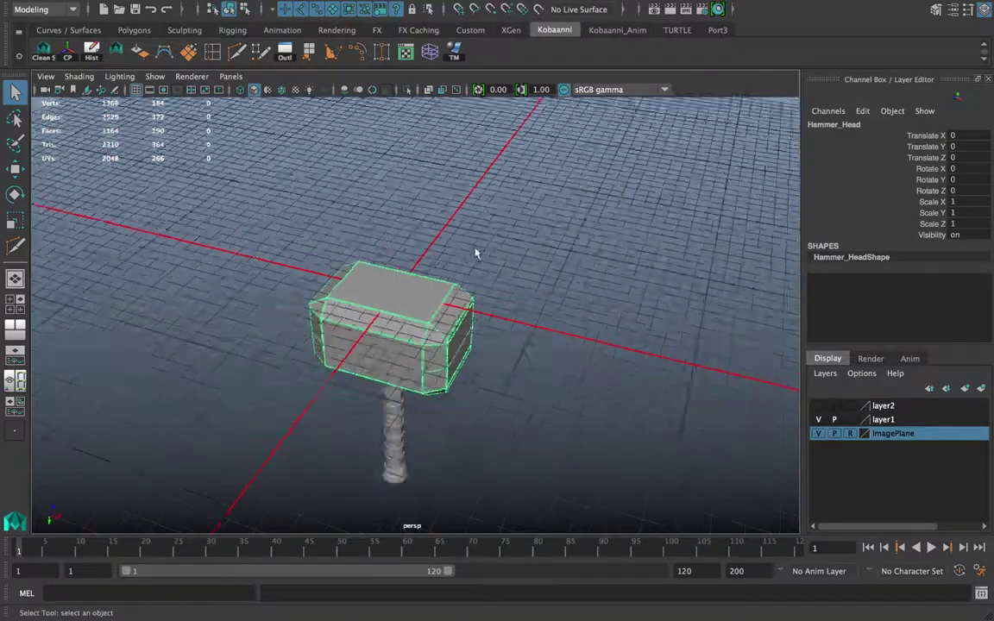
pyautogui.scroll(5, 444, 267)
pyautogui.keyDown('alt'); pyautogui.moveTo(414, 275); pyautogui.dragTo(447, 258); pyautogui.keyUp('alt')
pyautogui.scroll(2, 437, 274)
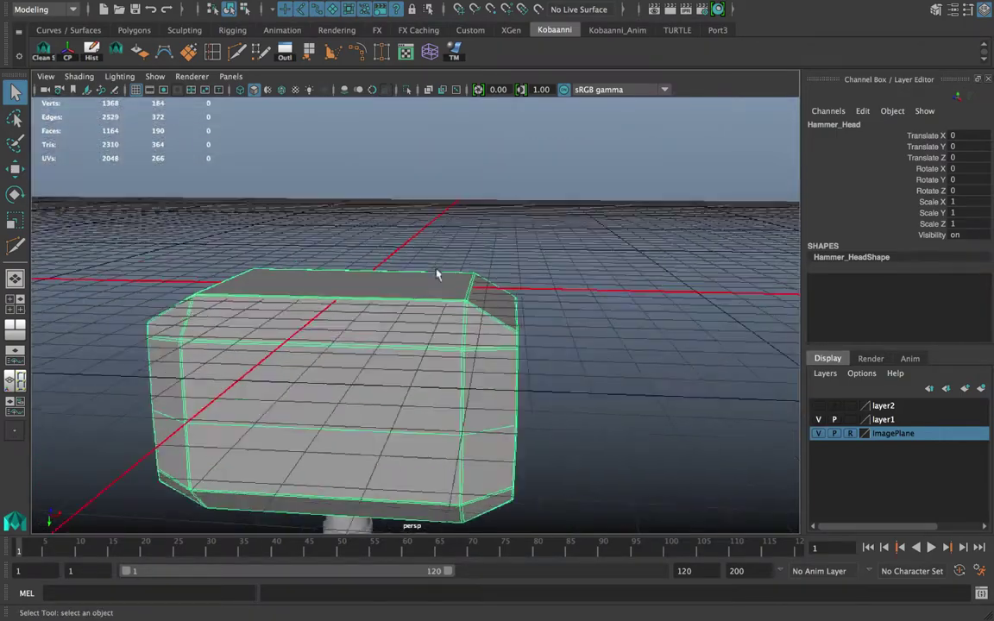
pyautogui.scroll(2, 404, 285)
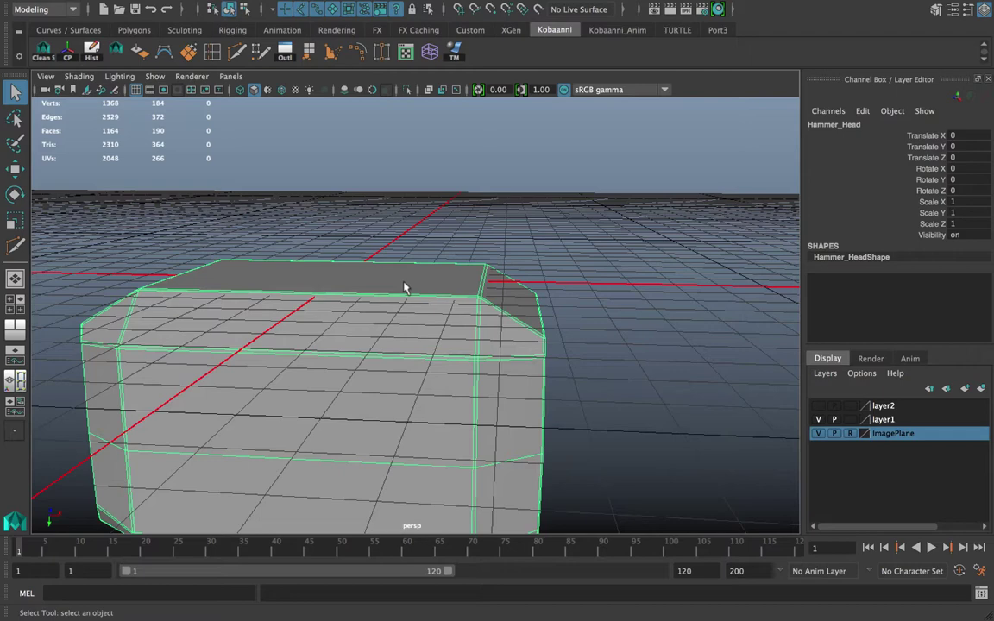
pyautogui.keyDown('alt'); pyautogui.moveTo(404, 285); pyautogui.dragTo(539, 288); pyautogui.keyUp('alt')
pyautogui.scroll(5, 435, 300)
pyautogui.scroll(-6, 432, 304)
pyautogui.click(452, 302)
pyautogui.scroll(4, 443, 284)
pyautogui.keyDown('alt'); pyautogui.moveTo(443, 284); pyautogui.dragTo(153, 346); pyautogui.keyUp('alt')
pyautogui.click(428, 298)
pyautogui.scroll(5, 415, 291)
pyautogui.scroll(-4, 169, 365)
pyautogui.click(182, 380)
pyautogui.keyDown('alt'); pyautogui.moveTo(183, 380); pyautogui.dragTo(388, 385); pyautogui.keyUp('alt')
pyautogui.scroll(-6, 387, 385)
pyautogui.scroll(-3, 388, 386)
# - Turn on smooth mesh preview for the whole hammer and inspect the head's softened edges
pyautogui.moveTo(263, 184); pyautogui.dragTo(406, 371)
pyautogui.press('3')
pyautogui.click(514, 412)
pyautogui.scroll(8, 446, 406)
pyautogui.keyDown('alt'); pyautogui.moveTo(371, 307); pyautogui.dragTo(480, 293); pyautogui.keyUp('alt')
pyautogui.click(444, 291)
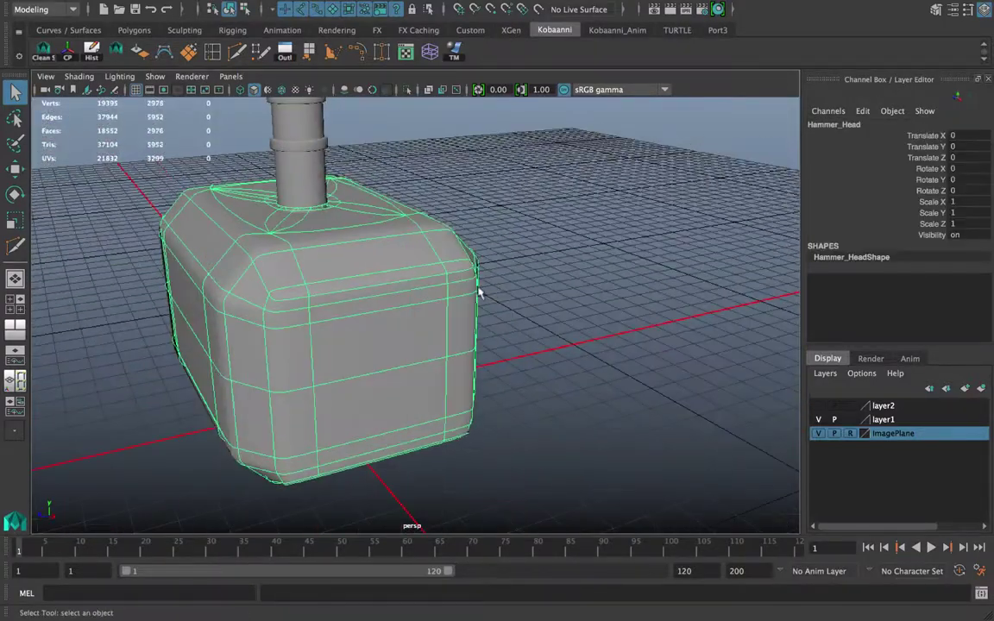
# - Return the head to its unsmoothed display and examine the bevel edges around its upper corner
pyautogui.press('1')
pyautogui.click(551, 298)
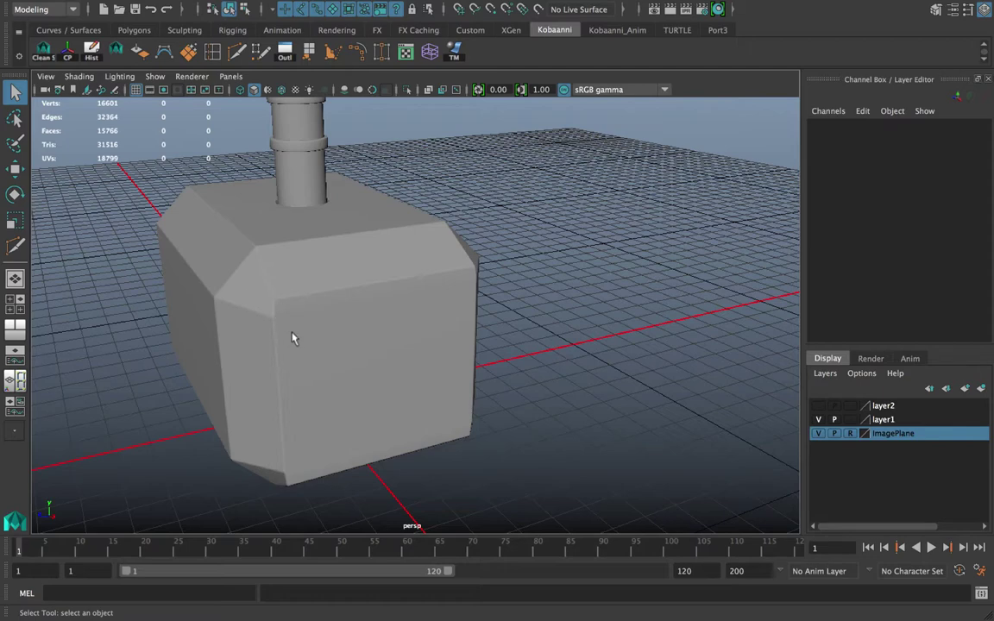
pyautogui.click(288, 329)
pyautogui.keyDown('alt'); pyautogui.moveTo(288, 329); pyautogui.dragTo(347, 330); pyautogui.keyUp('alt')
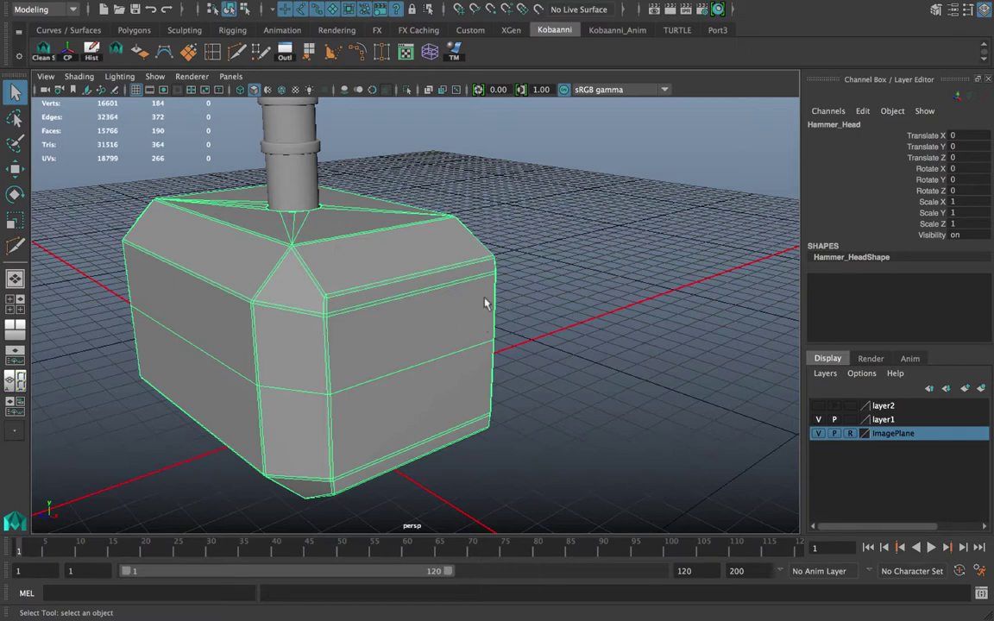
pyautogui.scroll(3, 351, 292)
pyautogui.scroll(4, 350, 292)
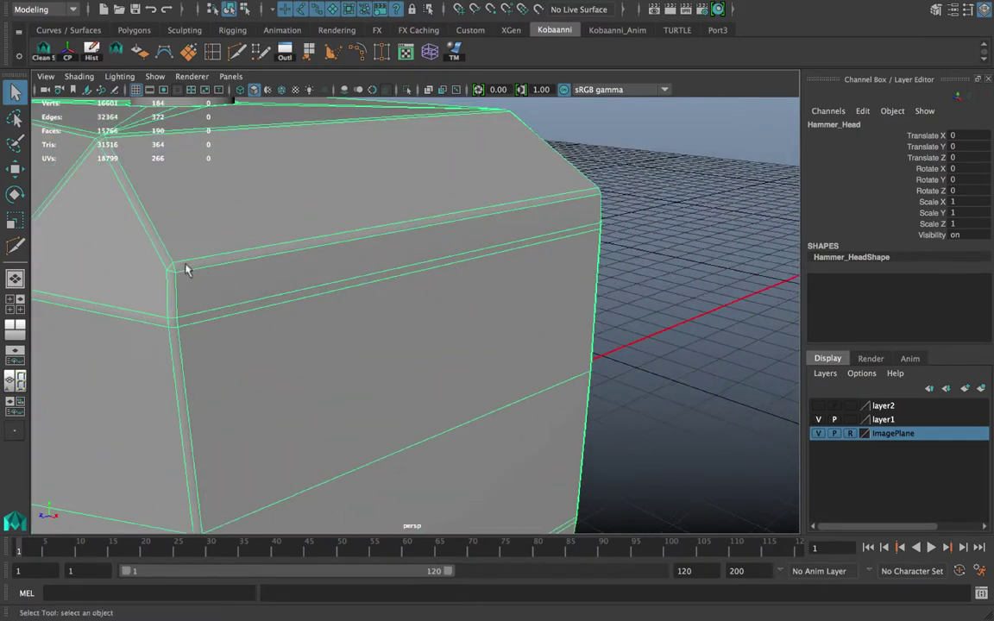
pyautogui.keyDown('alt'); pyautogui.moveTo(396, 273); pyautogui.dragTo(451, 295); pyautogui.keyUp('alt')
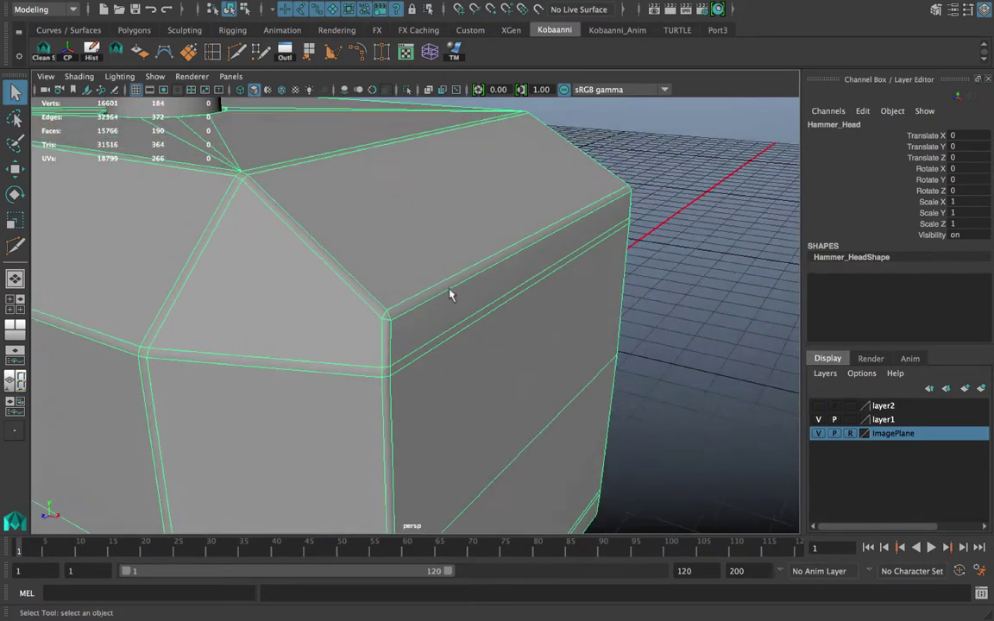
# - Insert an edge loop inside the narrow bevel along the head's upper long edge, and preview the head smoothed
pyautogui.click(188, 52)
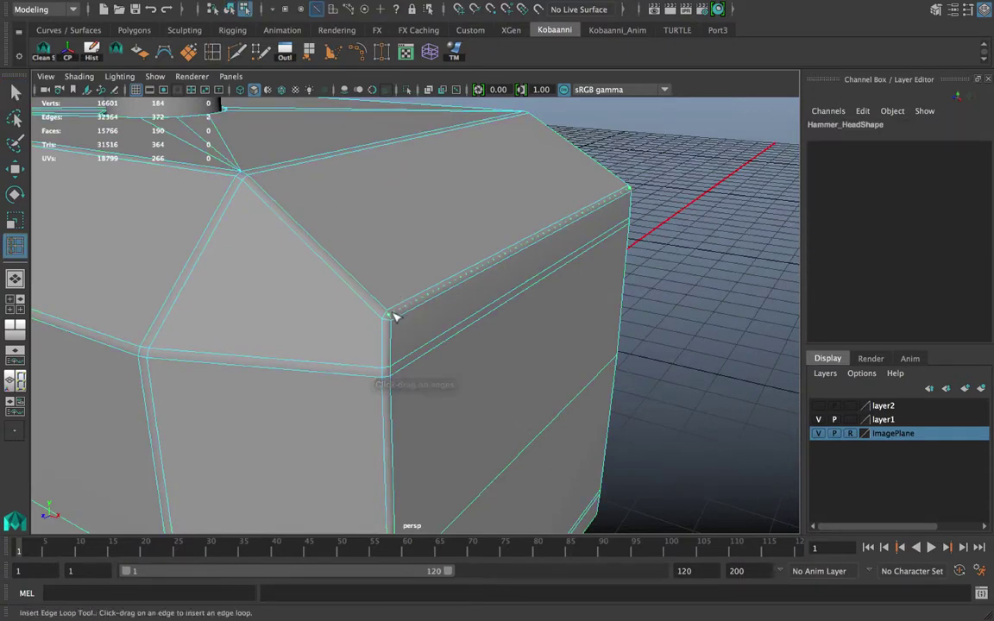
pyautogui.click(394, 318)
pyautogui.moveTo(397, 207); pyautogui.dragTo(485, 190, button='right')
pyautogui.click(455, 221)
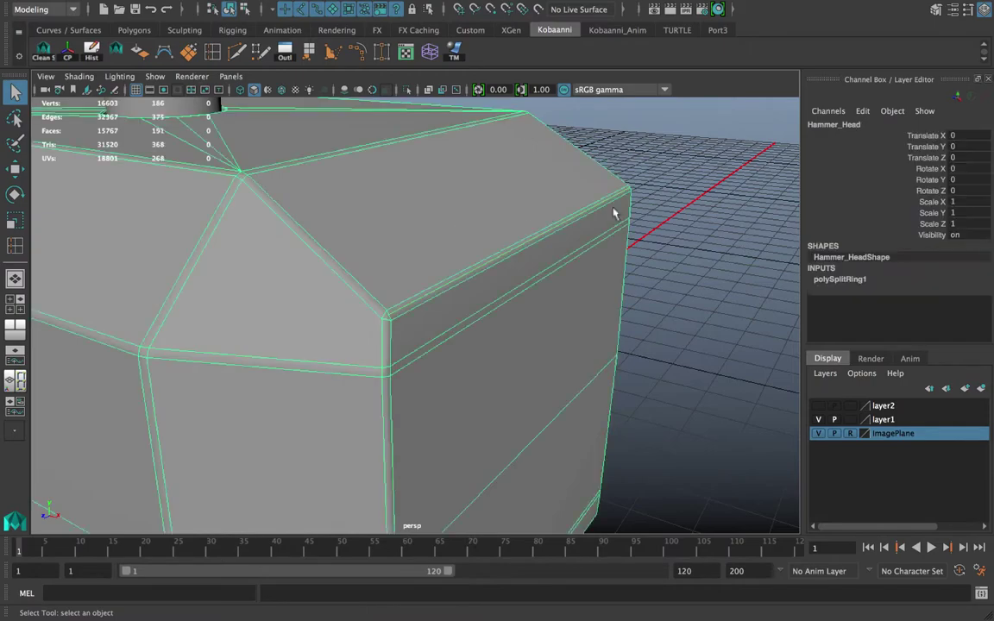
pyautogui.press('3')
pyautogui.click(637, 215)
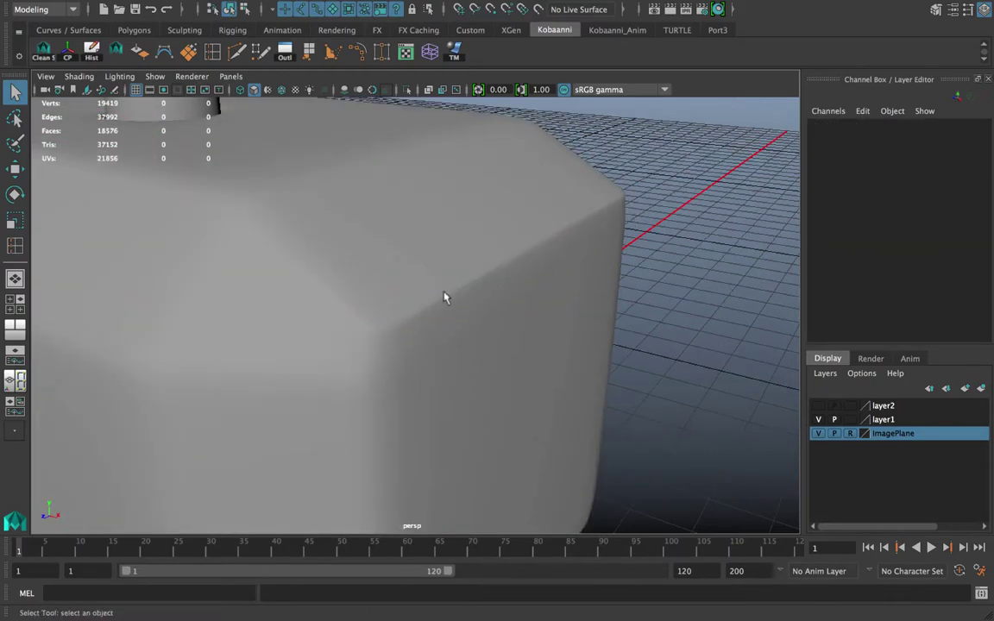
# - Inspect the smoothed head's bevels from several angles and return the head to its unsmoothed display
pyautogui.scroll(-5, 457, 297)
pyautogui.keyDown('alt'); pyautogui.moveTo(469, 295); pyautogui.dragTo(349, 346); pyautogui.keyUp('alt')
pyautogui.keyDown('alt'); pyautogui.moveTo(278, 348); pyautogui.dragTo(195, 366); pyautogui.keyUp('alt')
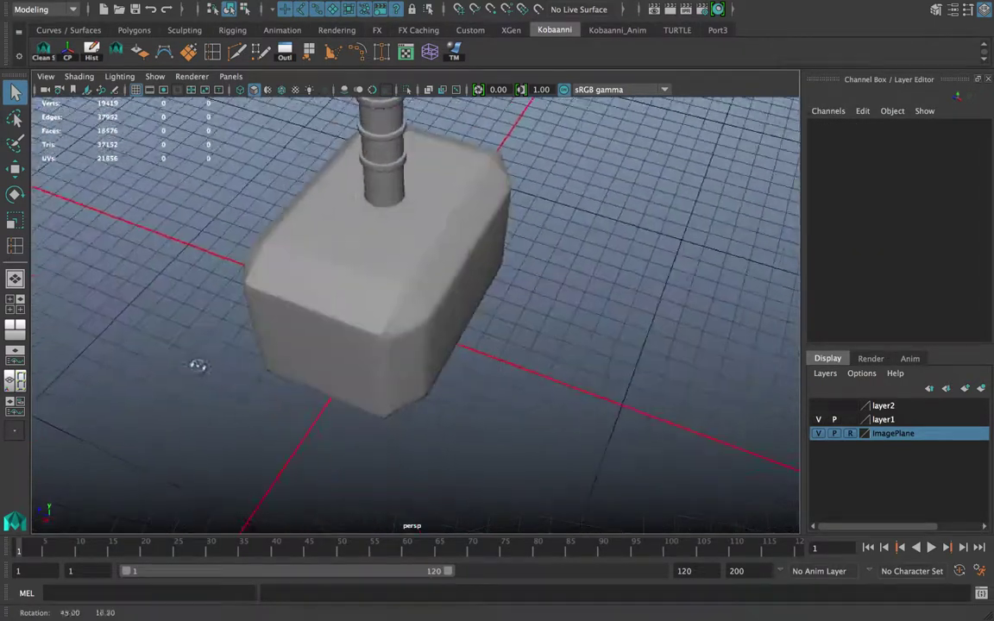
pyautogui.keyDown('alt'); pyautogui.moveTo(466, 284); pyautogui.dragTo(307, 302); pyautogui.keyUp('alt')
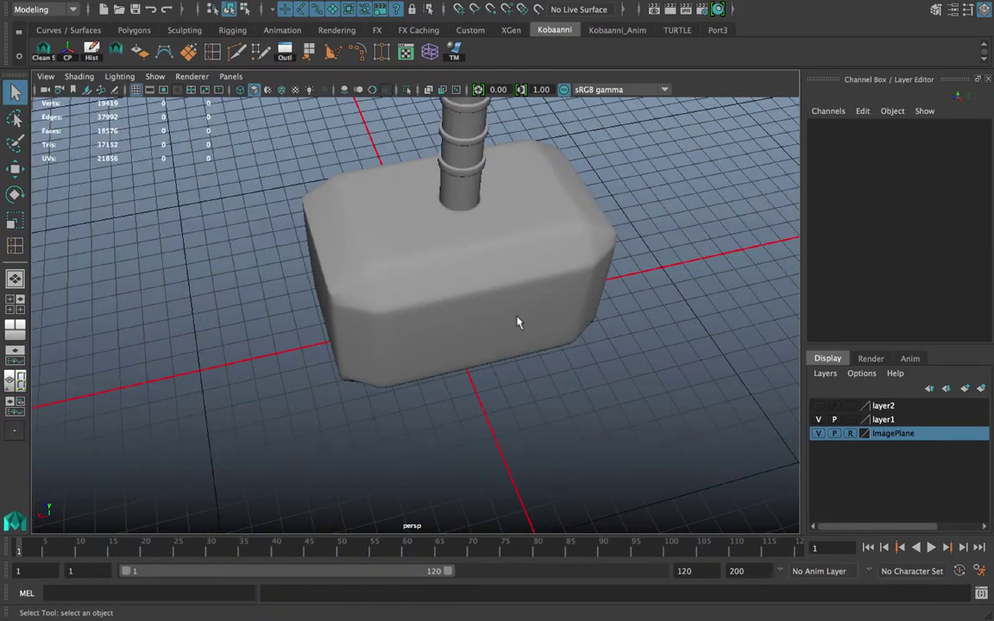
pyautogui.click(553, 329)
pyautogui.press('3')
pyautogui.press('1')
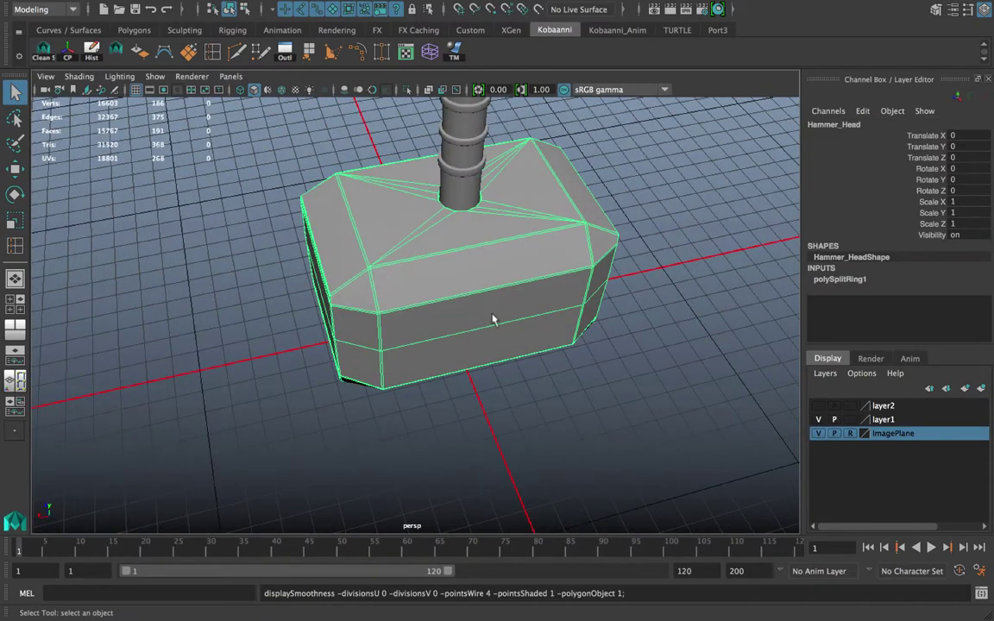
# - Undo the edge loop inserted inside the narrow bevel along the head's upper long edge and return to object selection
pyautogui.scroll(8, 570, 319)
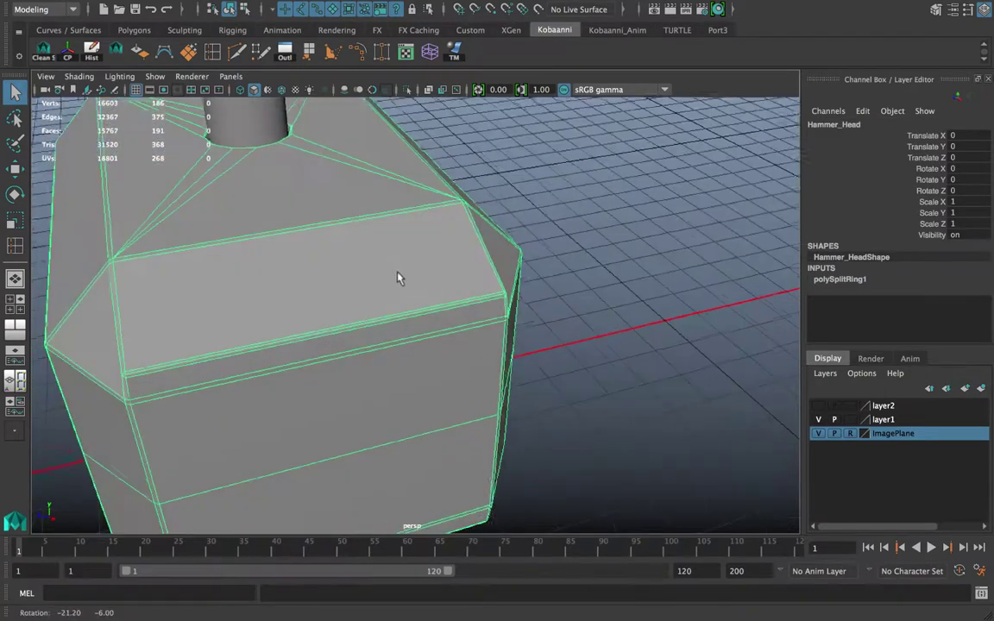
pyautogui.hotkey('ctrl', 'z')
pyautogui.hotkey('ctrl', 'z')
pyautogui.hotkey('ctrl', 'z')
pyautogui.click(601, 295)
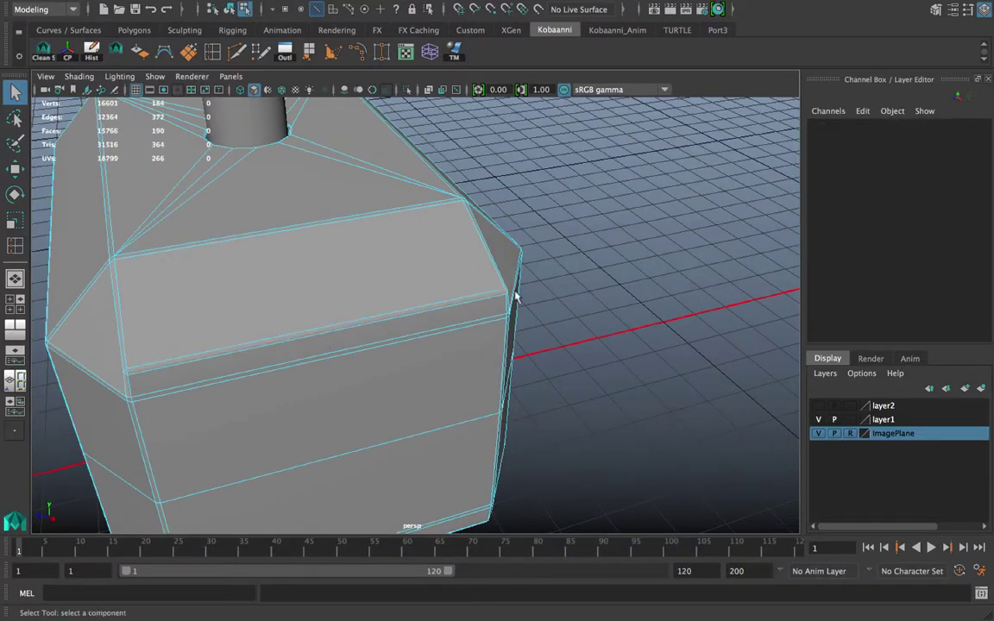
pyautogui.keyDown('alt'); pyautogui.moveTo(389, 289); pyautogui.dragTo(460, 290); pyautogui.keyUp('alt')
pyautogui.moveTo(455, 209); pyautogui.dragTo(520, 134, button='right')
pyautogui.keyDown('alt'); pyautogui.moveTo(540, 284); pyautogui.dragTo(368, 331, button='right'); pyautogui.keyUp('alt')
pyautogui.moveTo(368, 208); pyautogui.dragTo(442, 158, button='right')
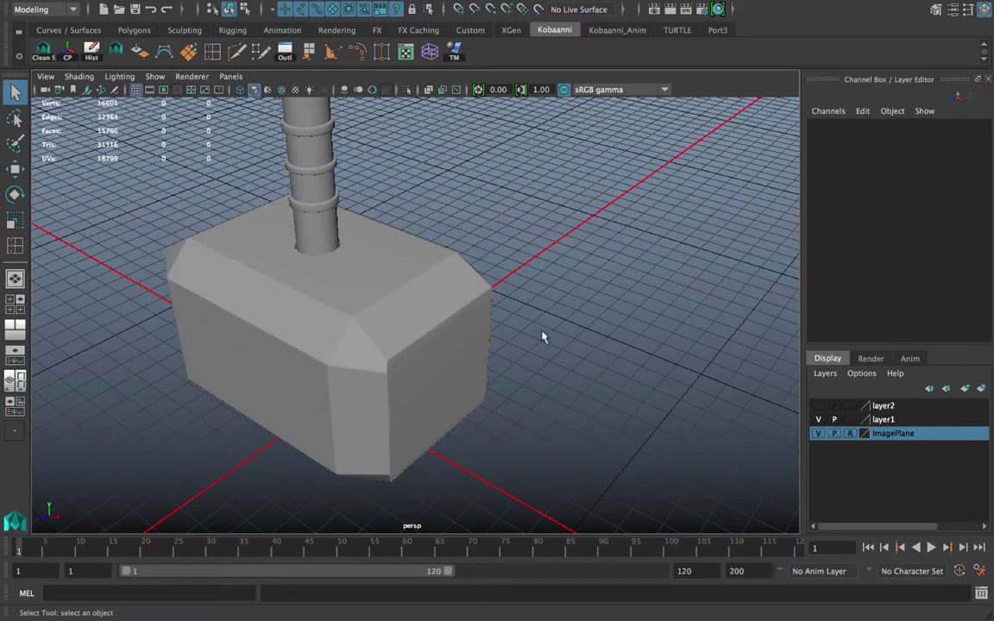
# - Preview the head smoothed without the extra loop, check its rounded corners, and restore the unsmoothed display
pyautogui.click(422, 324)
pyautogui.press('3')
pyautogui.click(577, 321)
pyautogui.keyDown('alt'); pyautogui.moveTo(577, 321); pyautogui.dragTo(405, 307); pyautogui.keyUp('alt')
pyautogui.click(352, 304)
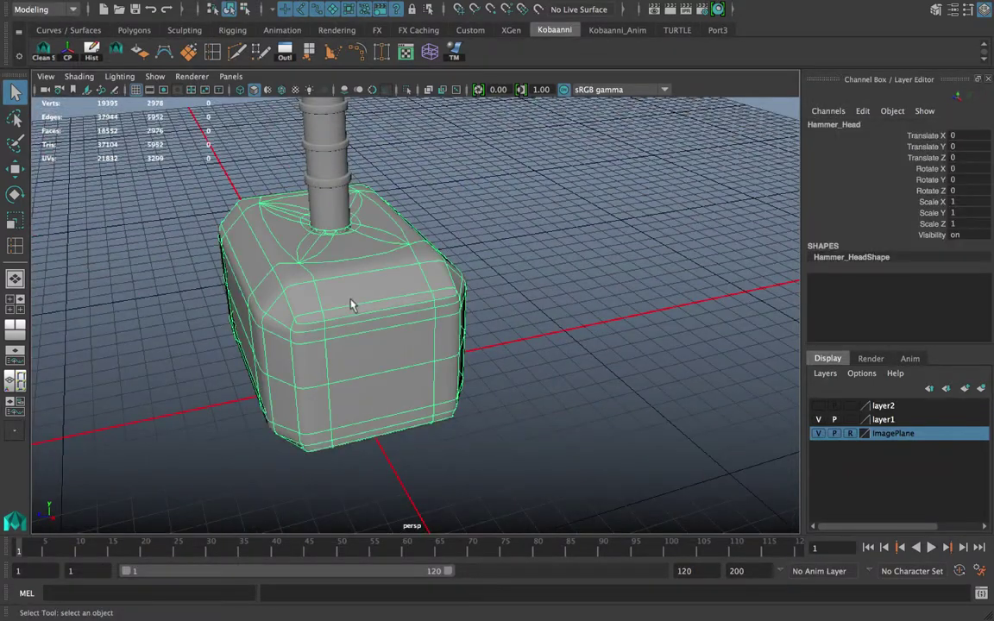
pyautogui.press('1')
pyautogui.click(495, 298)
# - Compare the selected head's outline and bevel edges with the hammer reference image in the front view, and return to the perspective view
pyautogui.keyDown('alt'); pyautogui.moveTo(335, 290); pyautogui.dragTo(544, 282); pyautogui.keyUp('alt')
pyautogui.scroll(-5, 435, 264)
pyautogui.scroll(7, 403, 331)
pyautogui.keyDown('alt'); pyautogui.moveTo(435, 264); pyautogui.dragTo(392, 206, button='middle'); pyautogui.keyUp('alt')
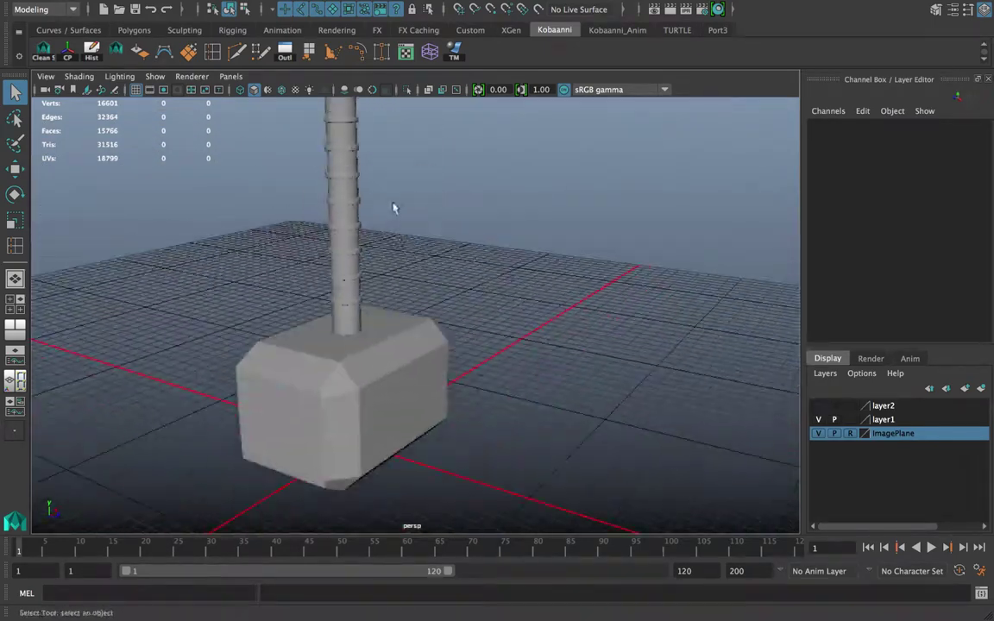
pyautogui.keyDown('alt'); pyautogui.moveTo(406, 339); pyautogui.dragTo(391, 261, button='middle'); pyautogui.keyUp('alt')
pyautogui.keyDown('alt'); pyautogui.moveTo(391, 261); pyautogui.dragTo(338, 277); pyautogui.keyUp('alt')
pyautogui.press('space')
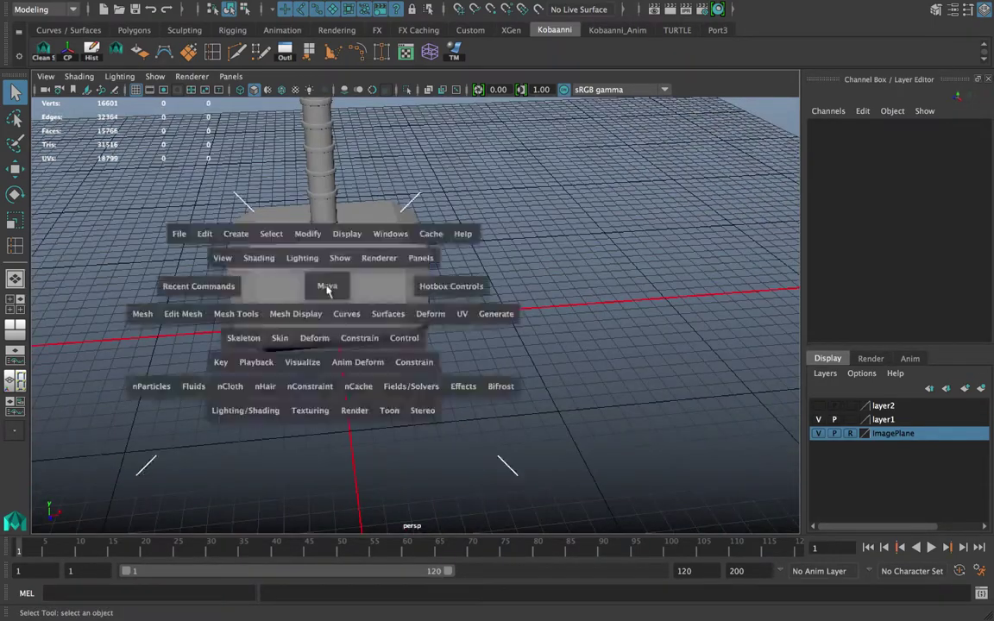
pyautogui.press('space')
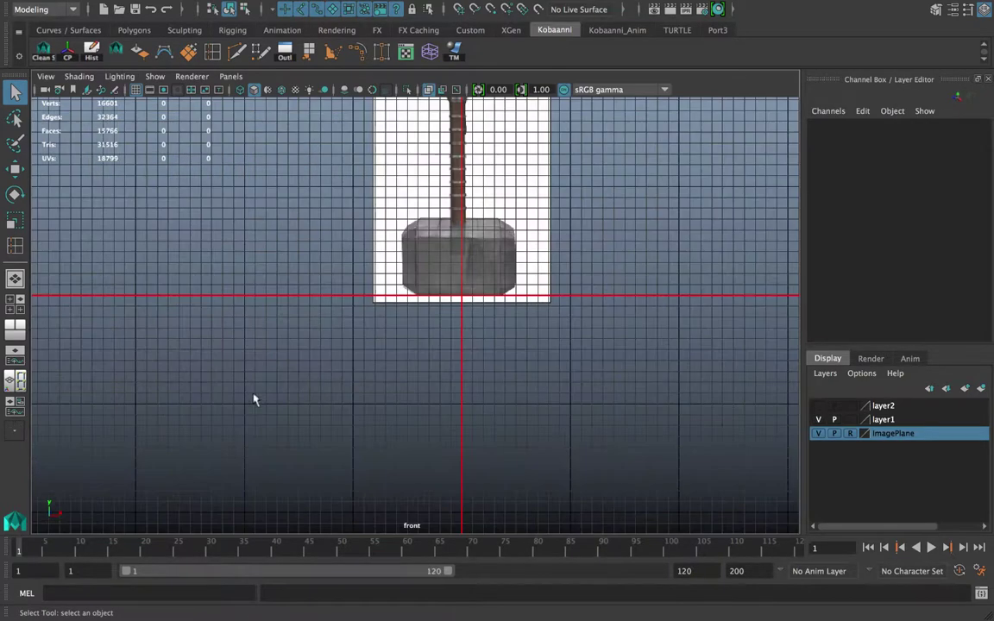
pyautogui.keyDown('alt'); pyautogui.moveTo(255, 399); pyautogui.dragTo(402, 302, button='right'); pyautogui.keyUp('alt')
pyautogui.scroll(2, 402, 302)
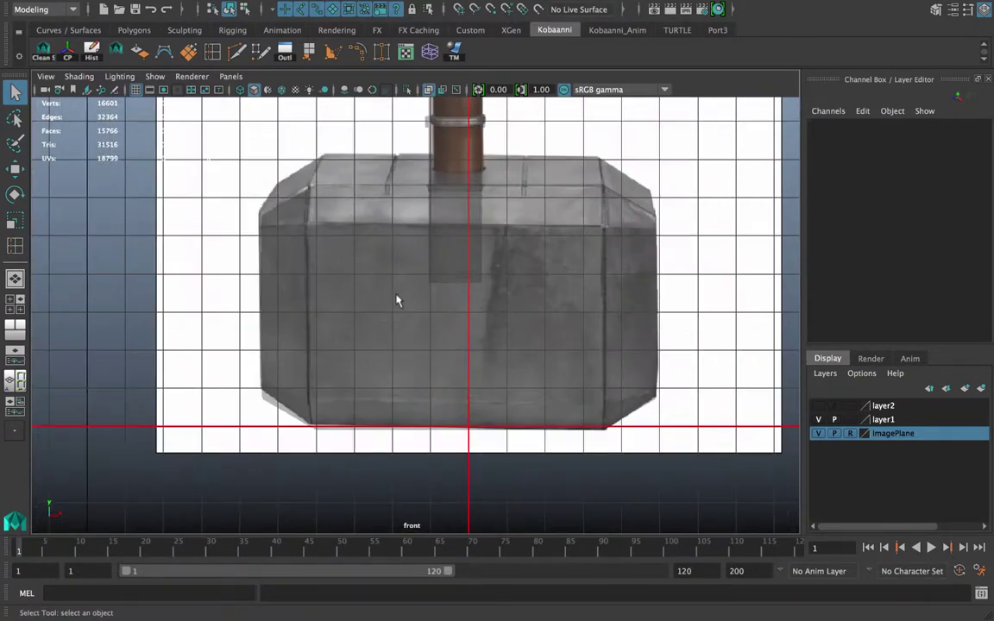
pyautogui.click(395, 286)
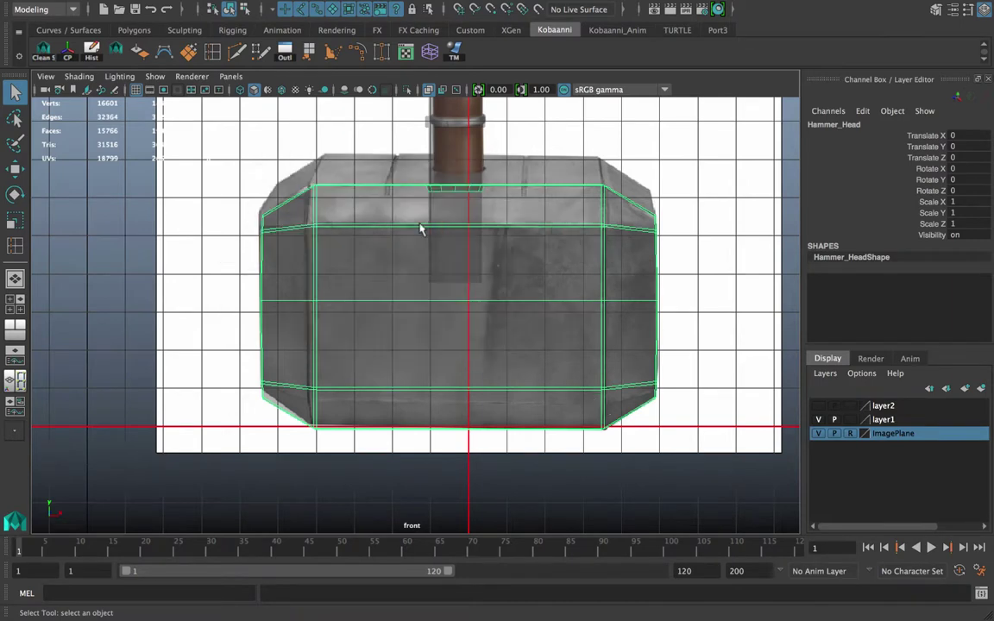
pyautogui.press('space')
pyautogui.press('space')
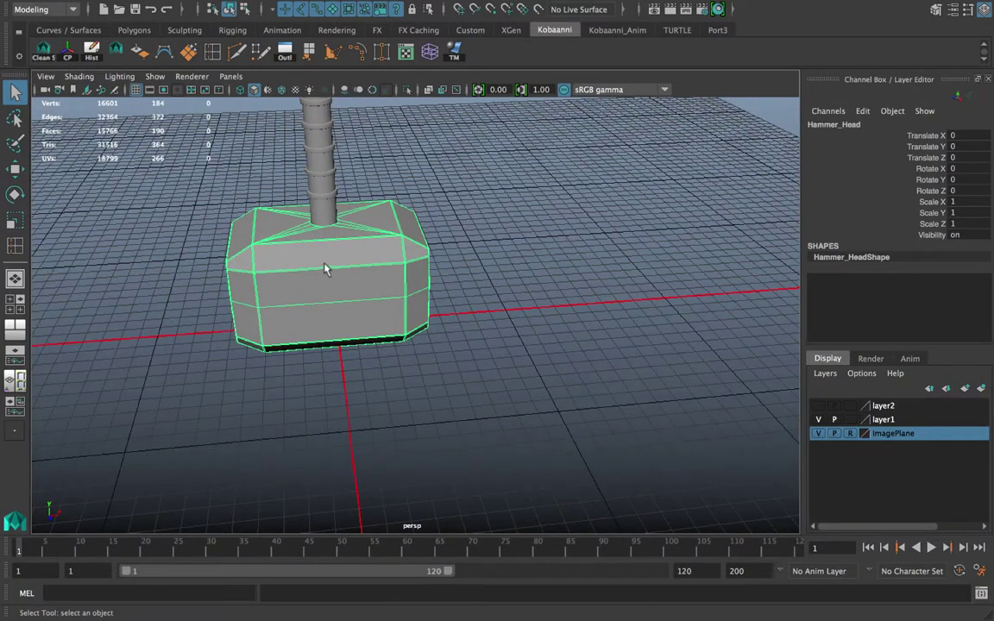